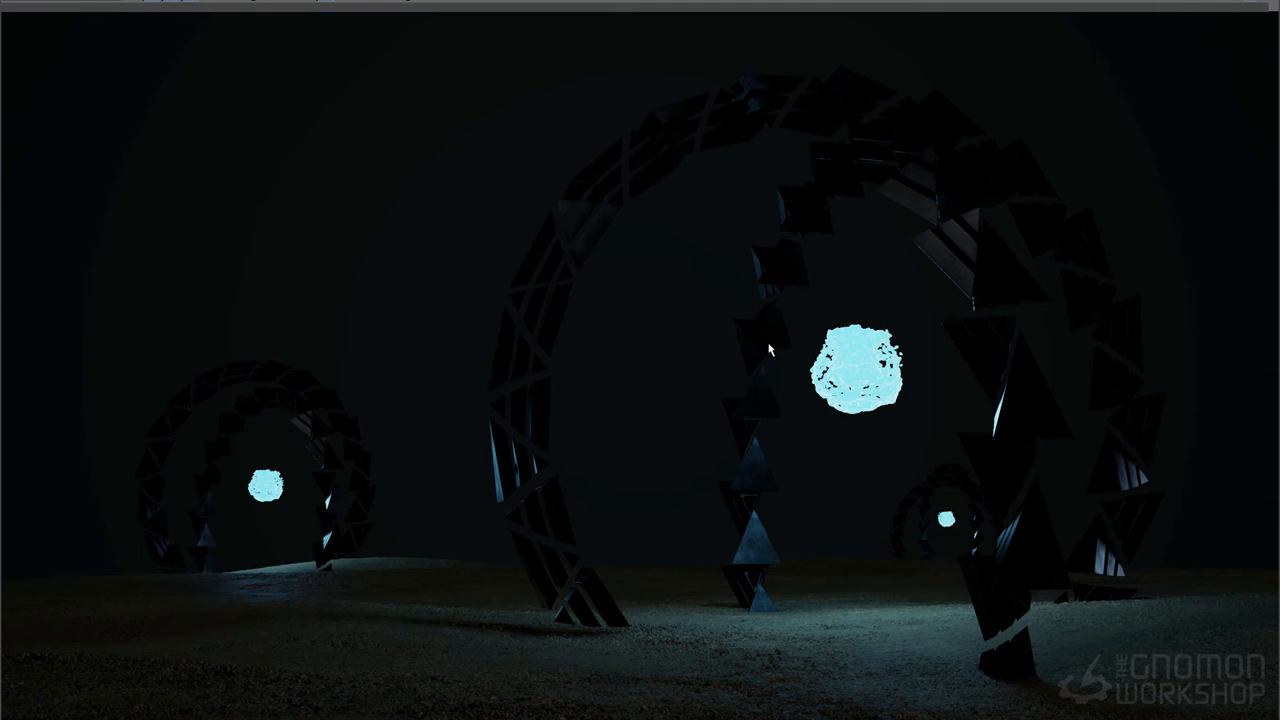
Shrink the rendered image window and close the V-Ray frame buffer.
left_click_drag(668, 2, 637, 33)
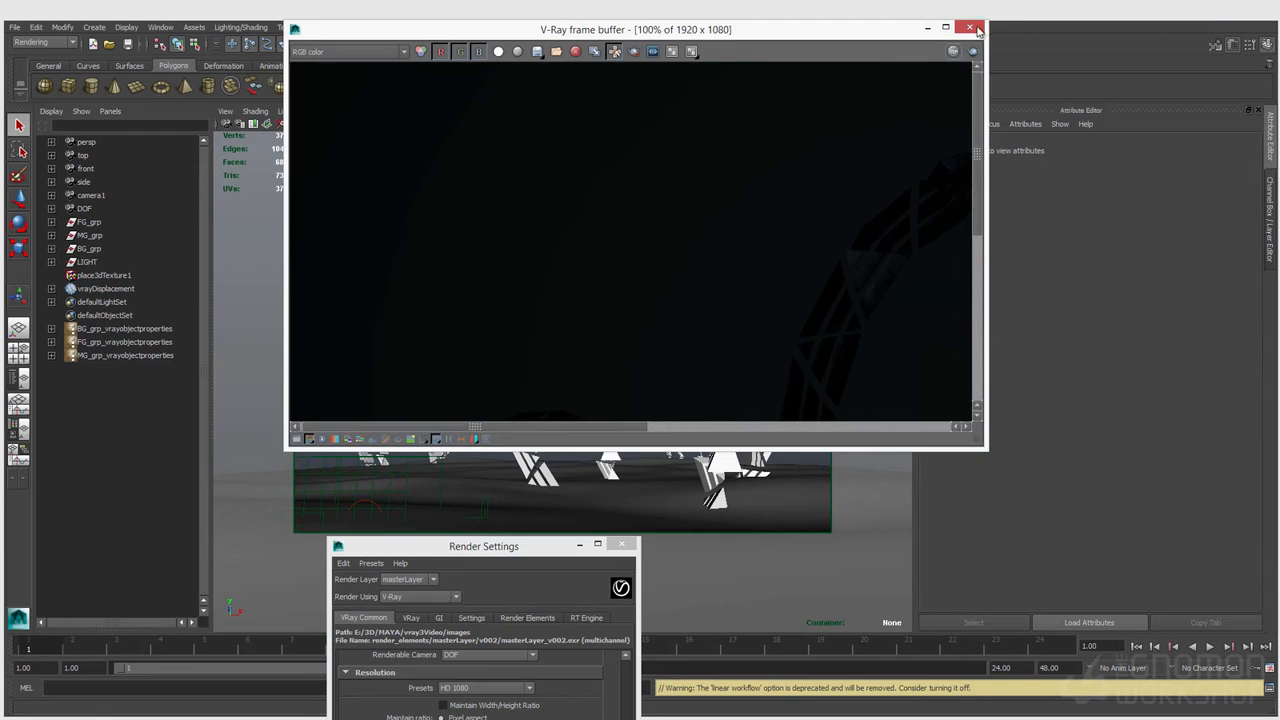
left_click(971, 27)
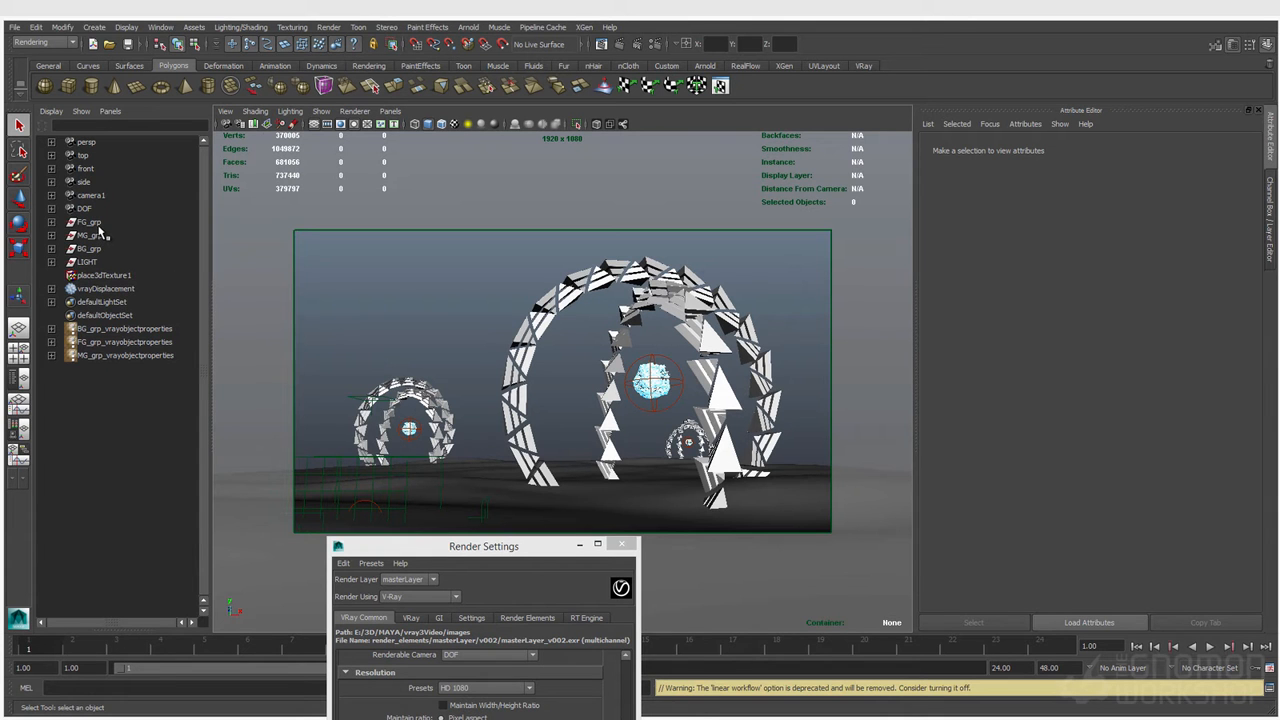
Review the BG, FG and MG V-Ray object properties sets and the MG_grp and BG_grp groups, leaving nothing selected.
left_click(110, 331)
left_click(109, 344)
left_click(108, 358)
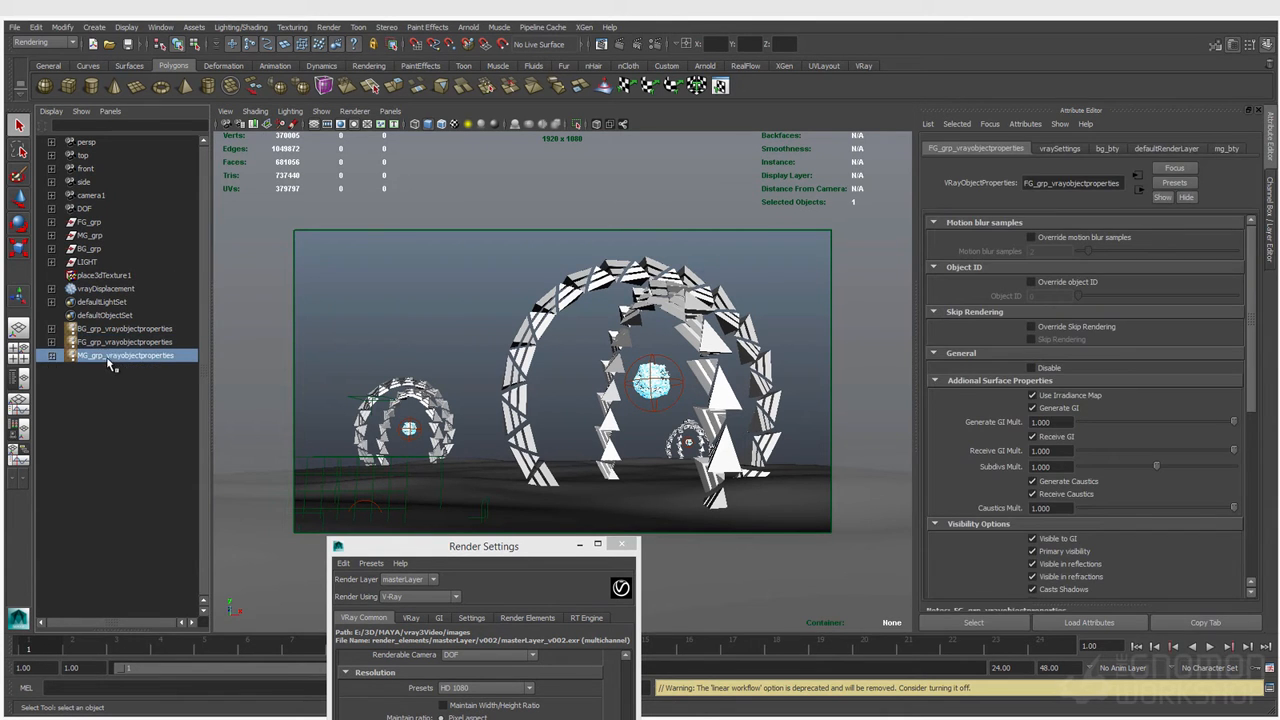
left_click(90, 235)
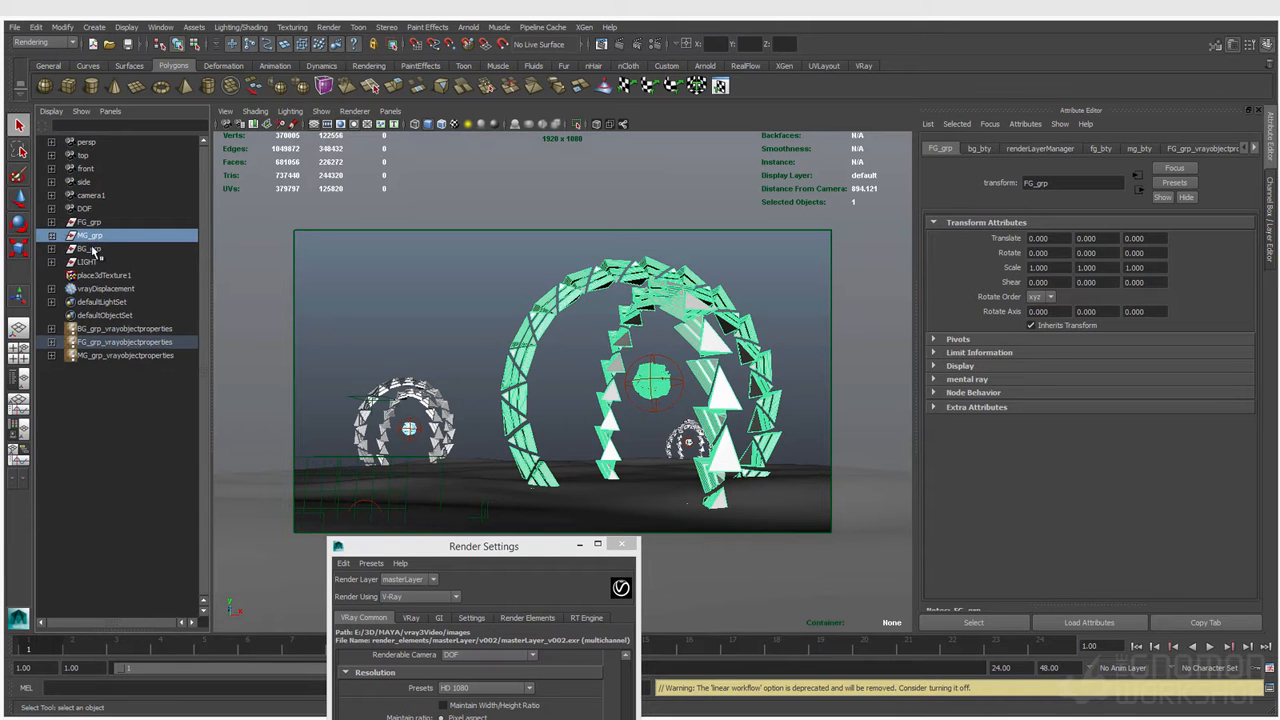
left_click(90, 248)
left_click(458, 348)
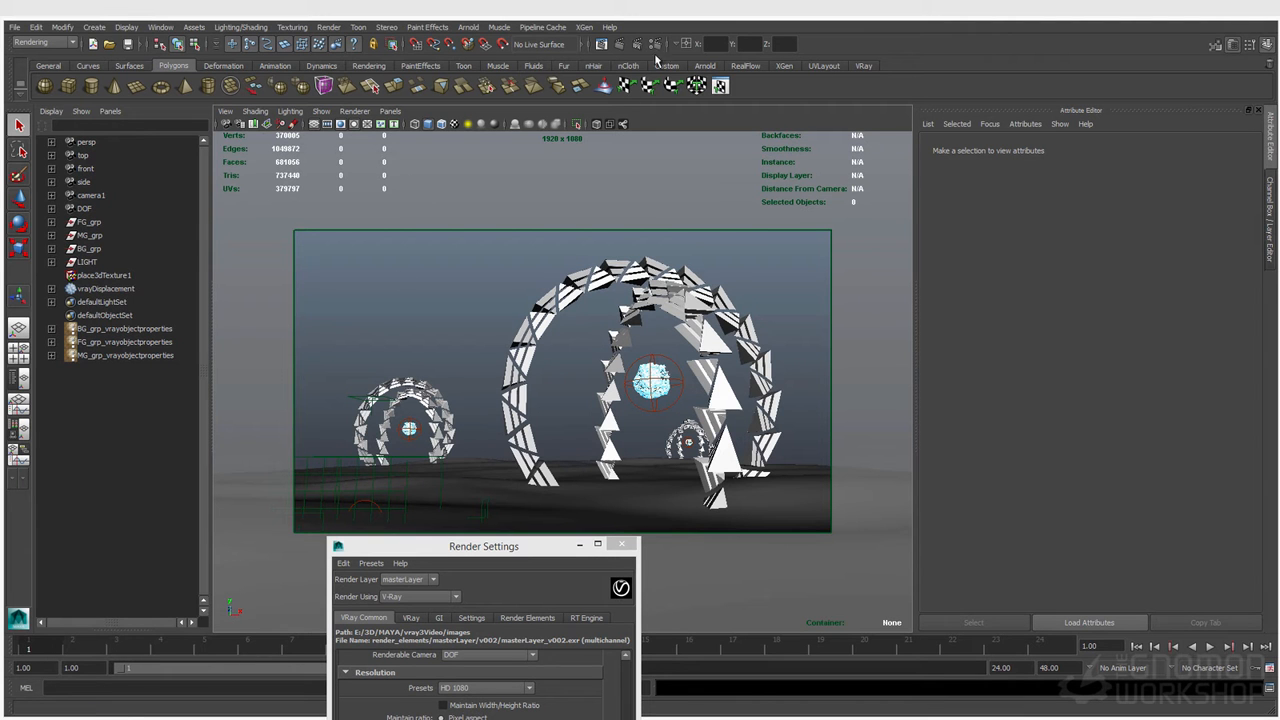
Bring the Render Settings window into view and select Atmospheric Effects among the available render elements.
left_click_drag(529, 541, 437, 199)
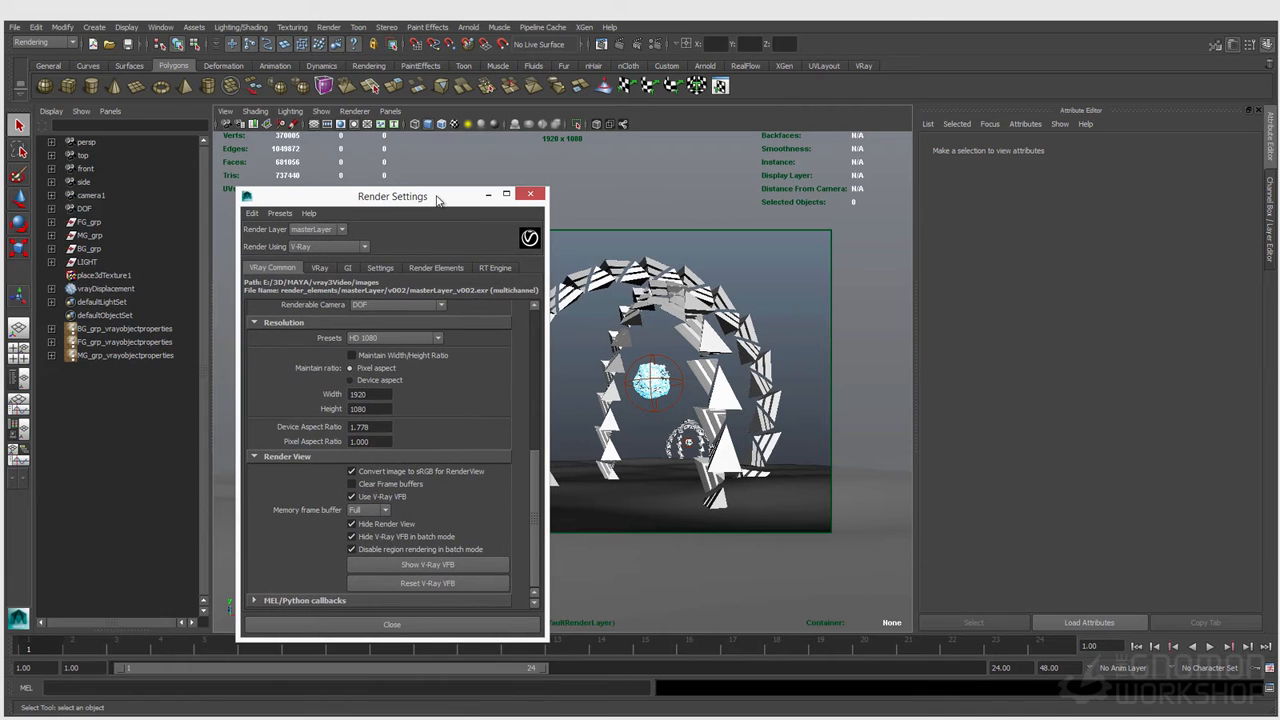
left_click(440, 268)
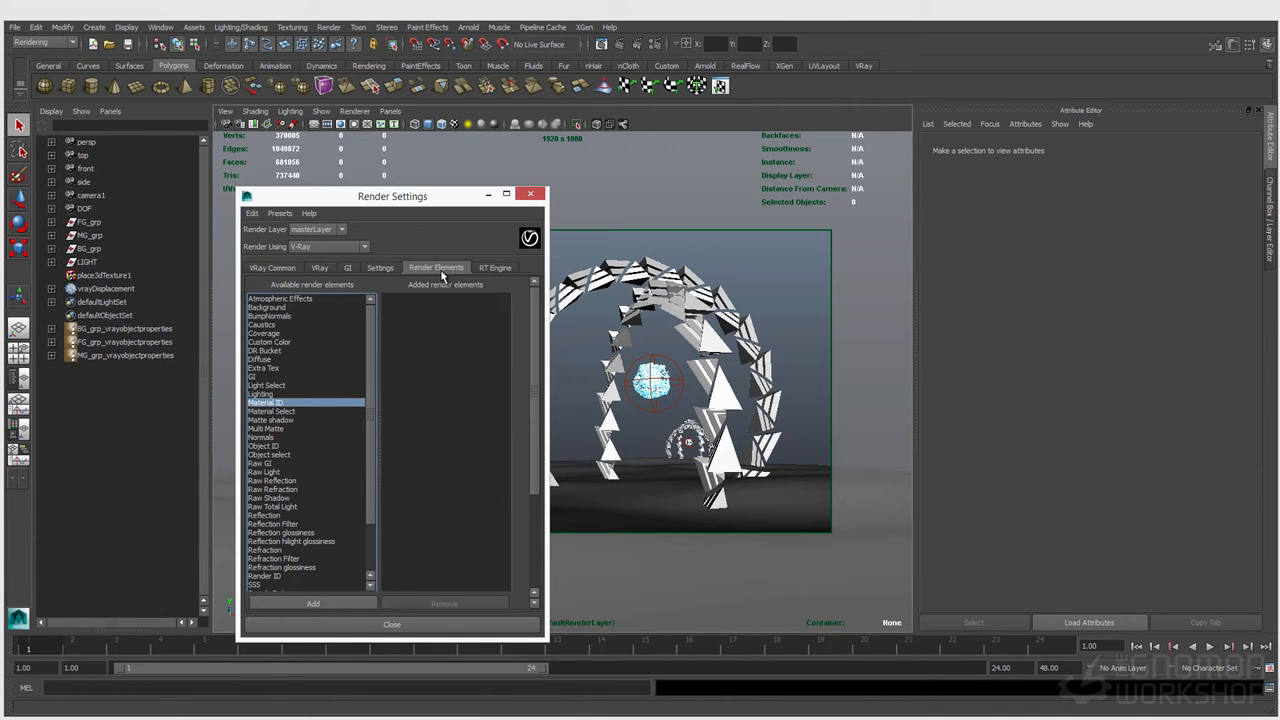
double_click(304, 299)
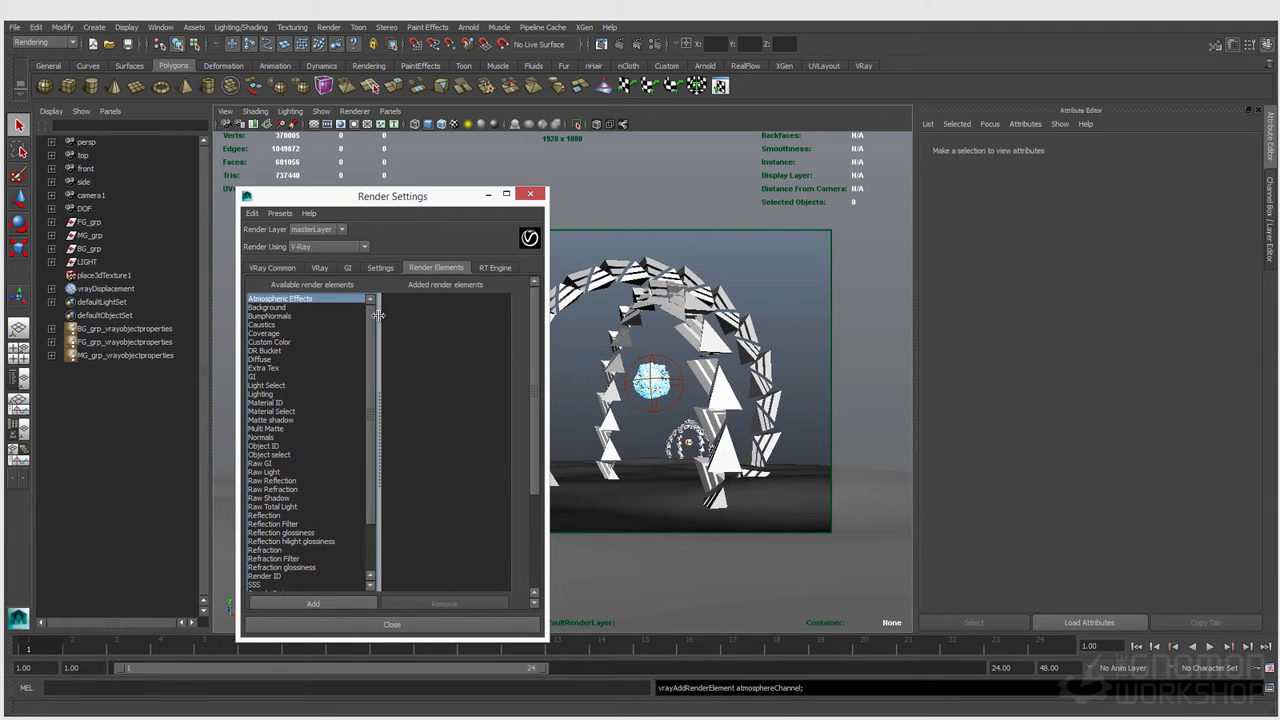
Move the glowing sphere and its V-Ray sphere light in the large arch slightly along the X axis.
left_click(655, 382)
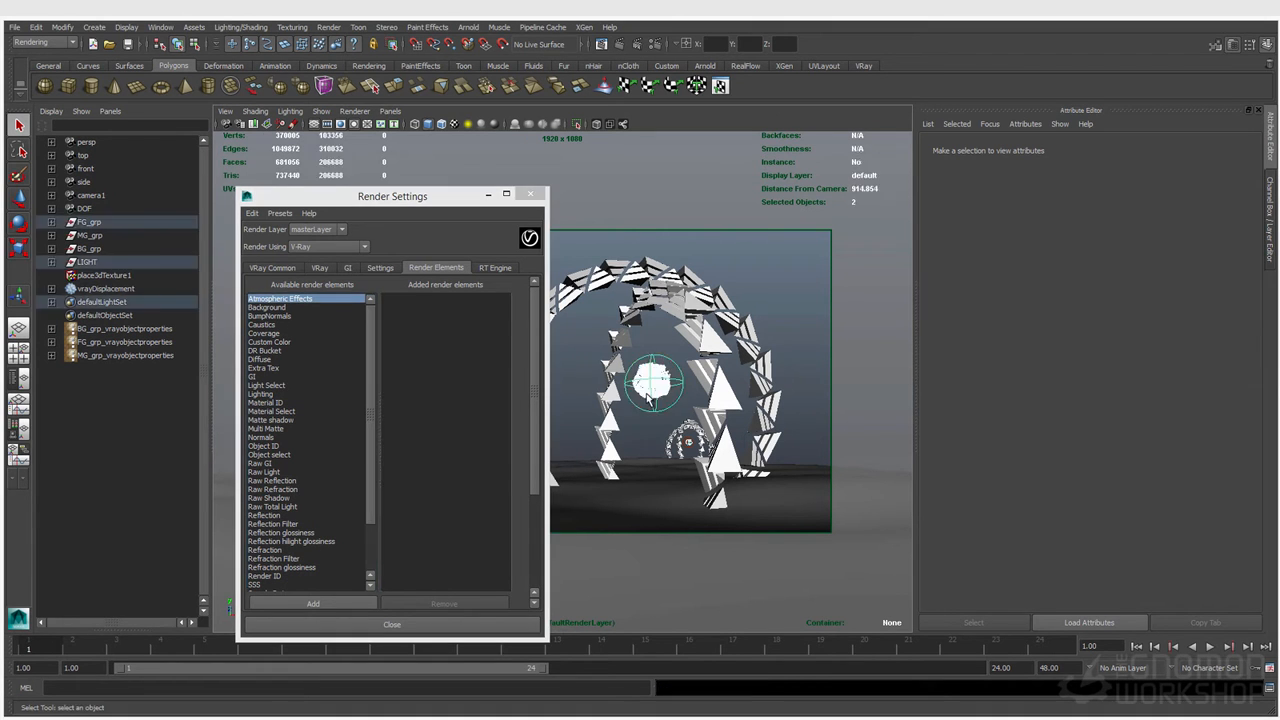
key("w")
left_click_drag(696, 382, 680, 382)
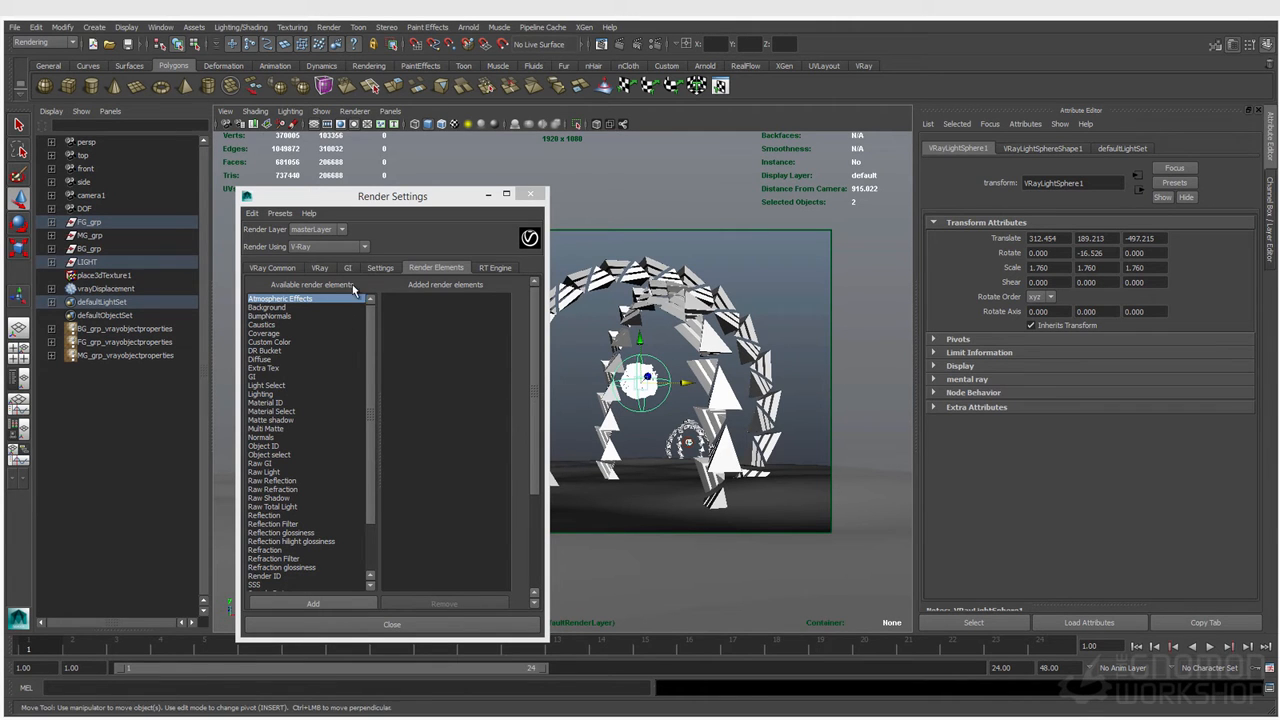
Look through the full list of available render elements, widening the list and repositioning Render Settings.
left_click_drag(379, 311, 384, 311)
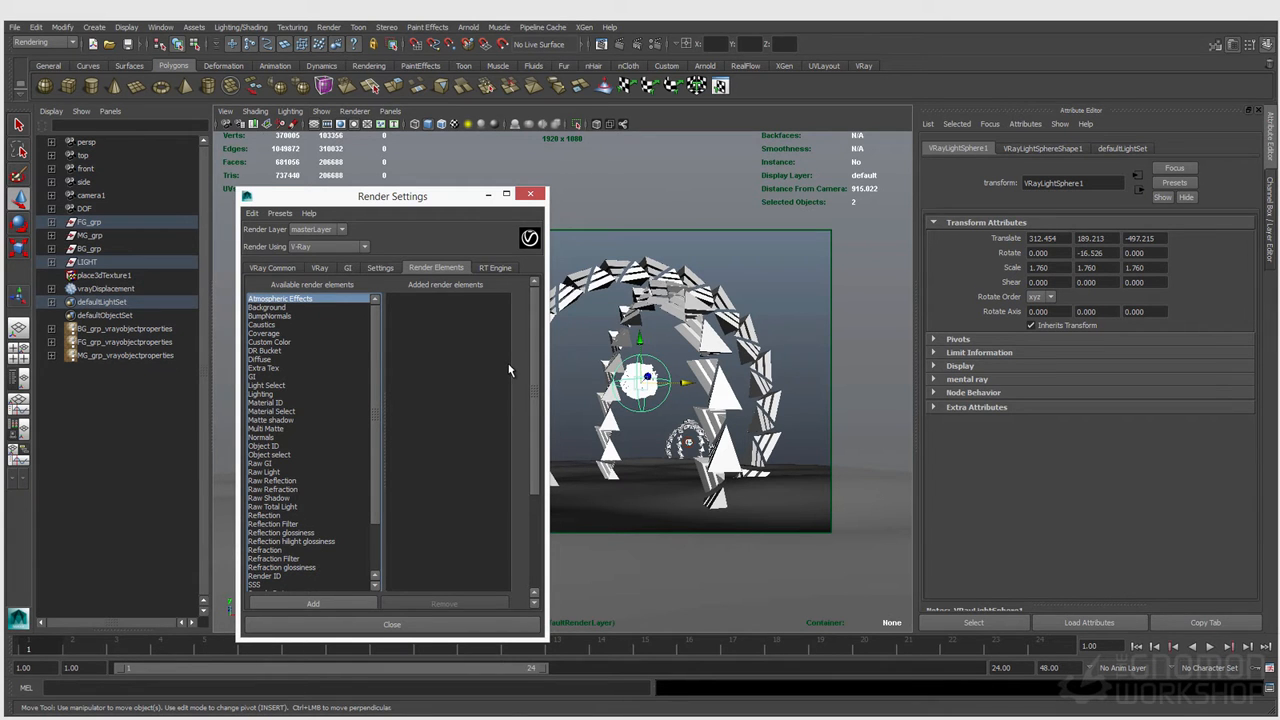
left_click_drag(348, 199, 339, 172)
scroll(312, 445, "down", 5)
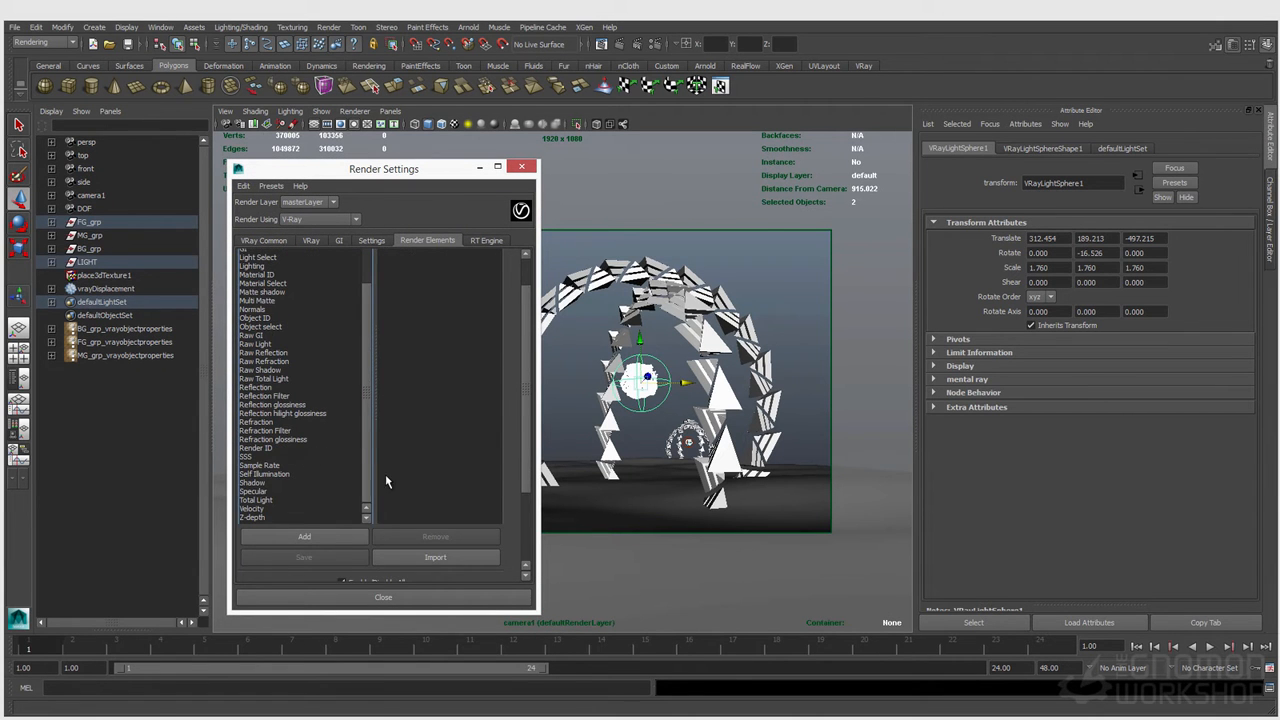
scroll(343, 457, "up", 5)
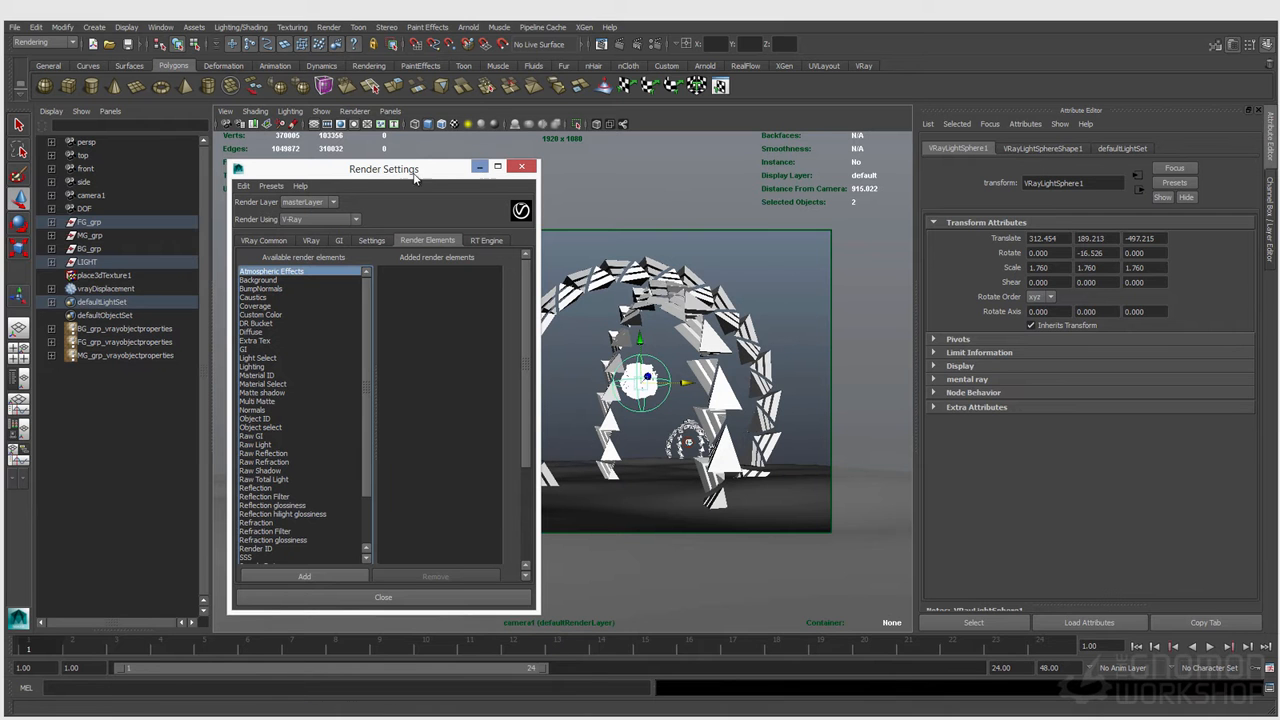
Lock the translate, rotate and scale channels of camera1, and deselect the camera.
left_click(90, 195)
left_click(1269, 197)
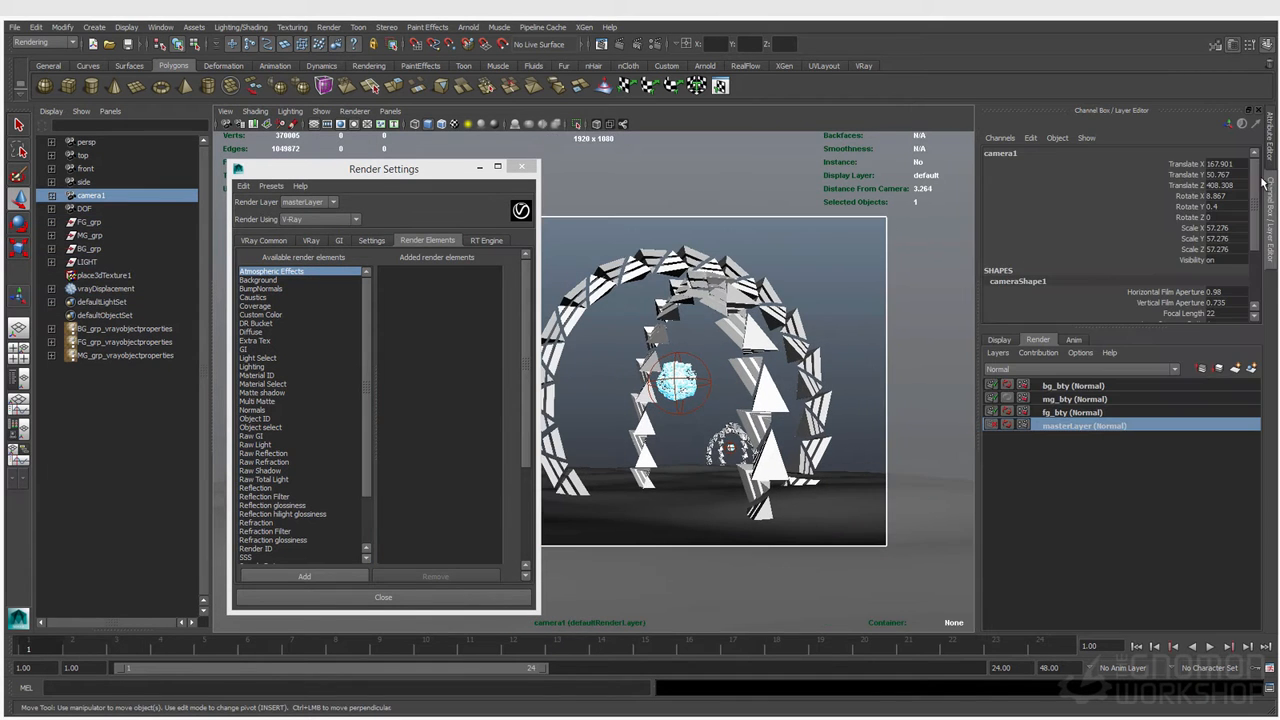
left_click_drag(1180, 165, 1190, 250)
right_click(1190, 250)
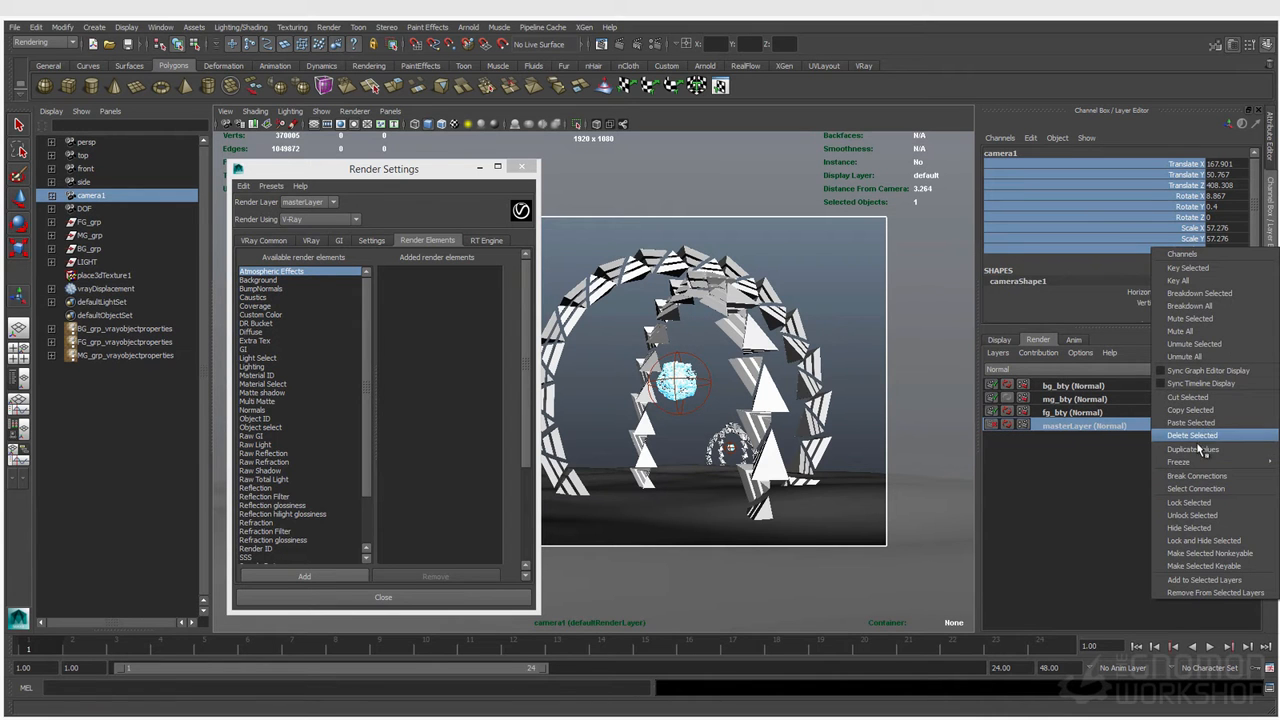
left_click(1195, 504)
key("w")
left_click(791, 289)
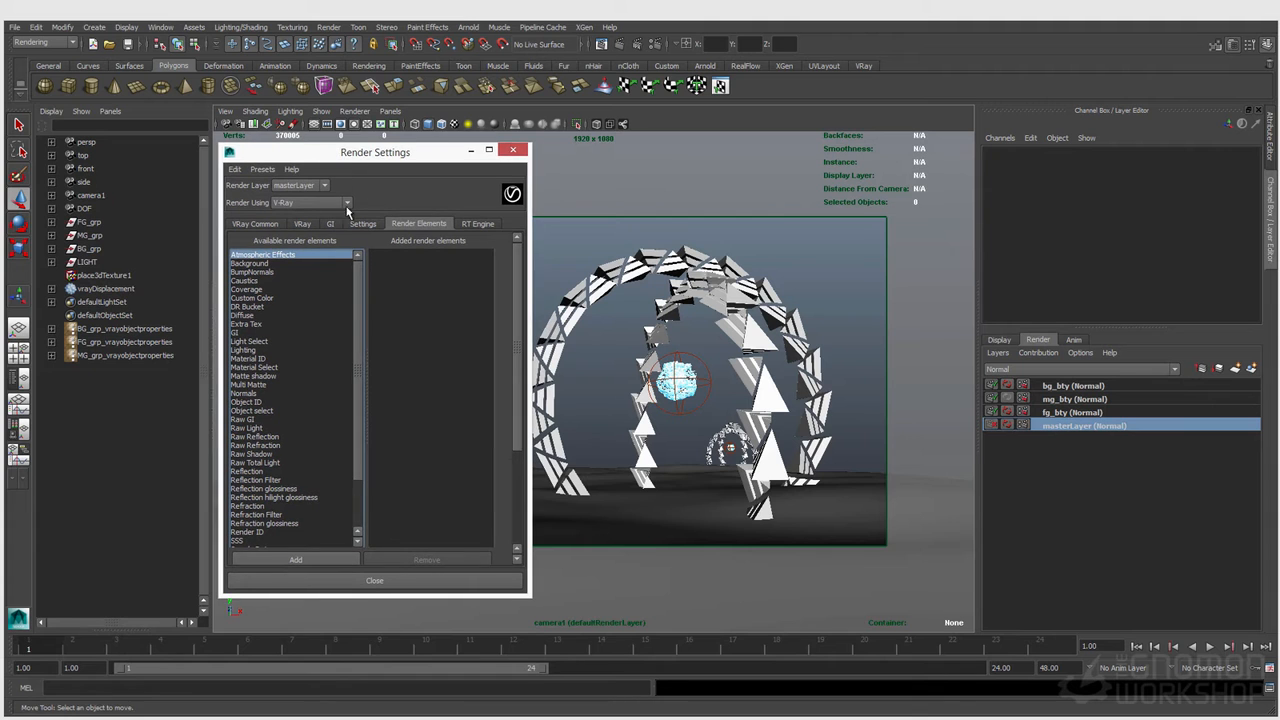
Make the Render Settings window taller and select Caustics and Atmospheric Effects among the available render elements.
key("q")
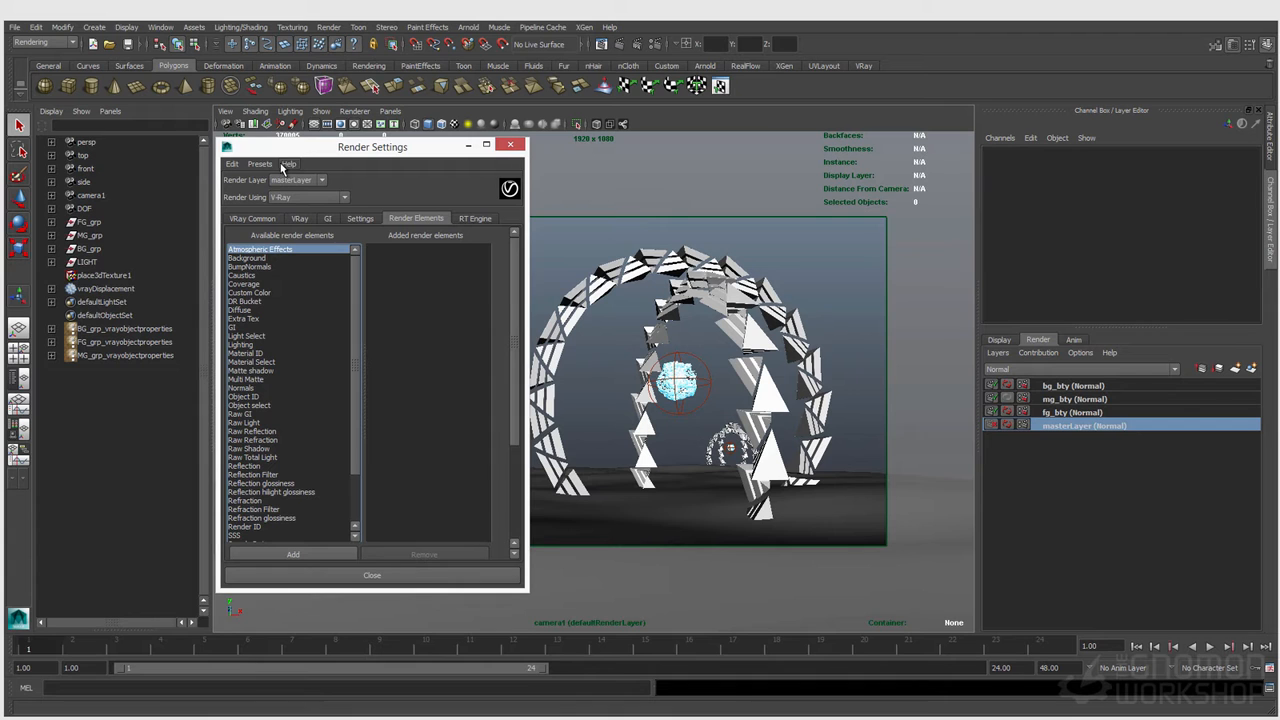
left_click_drag(394, 590, 389, 627)
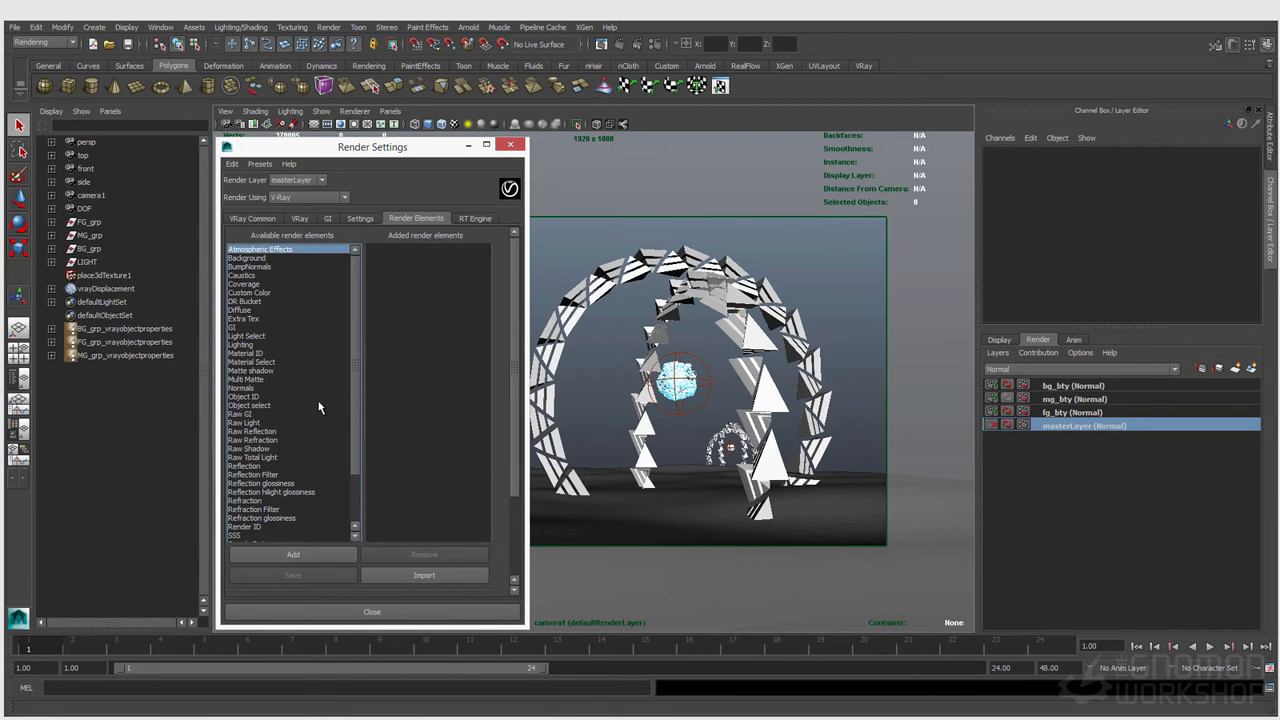
double_click(250, 275)
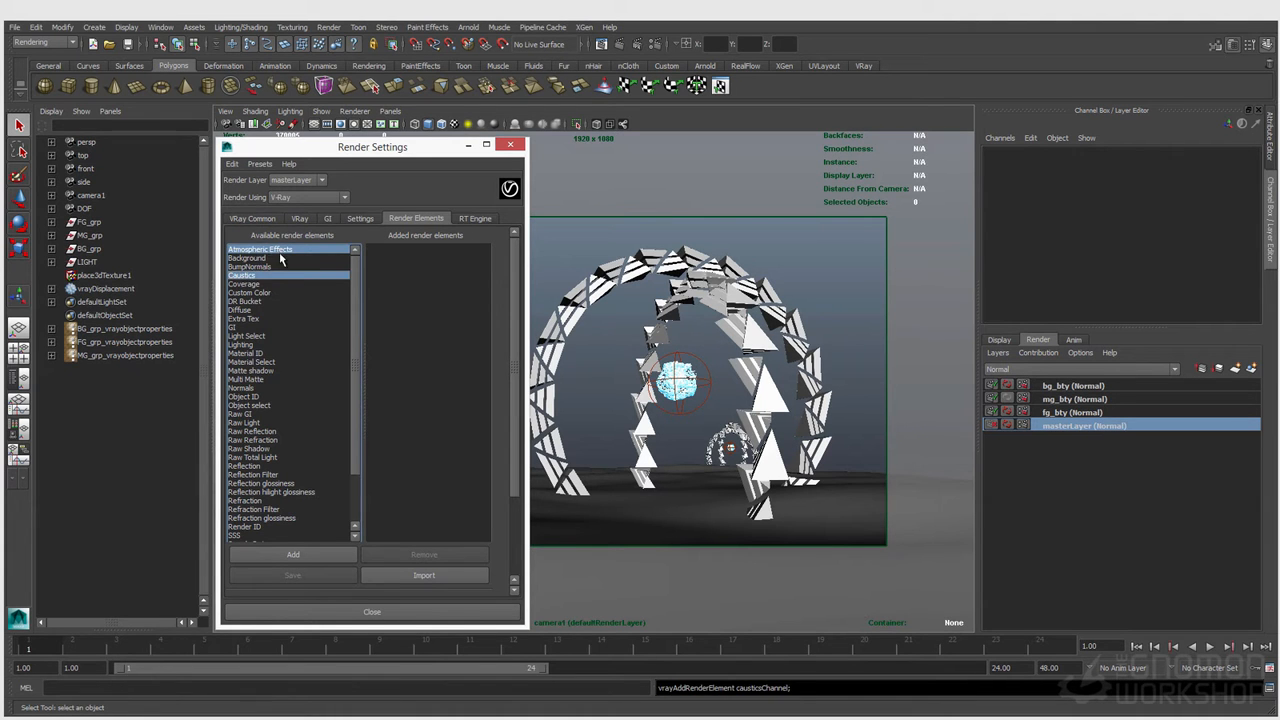
double_click(260, 249)
left_click(292, 218)
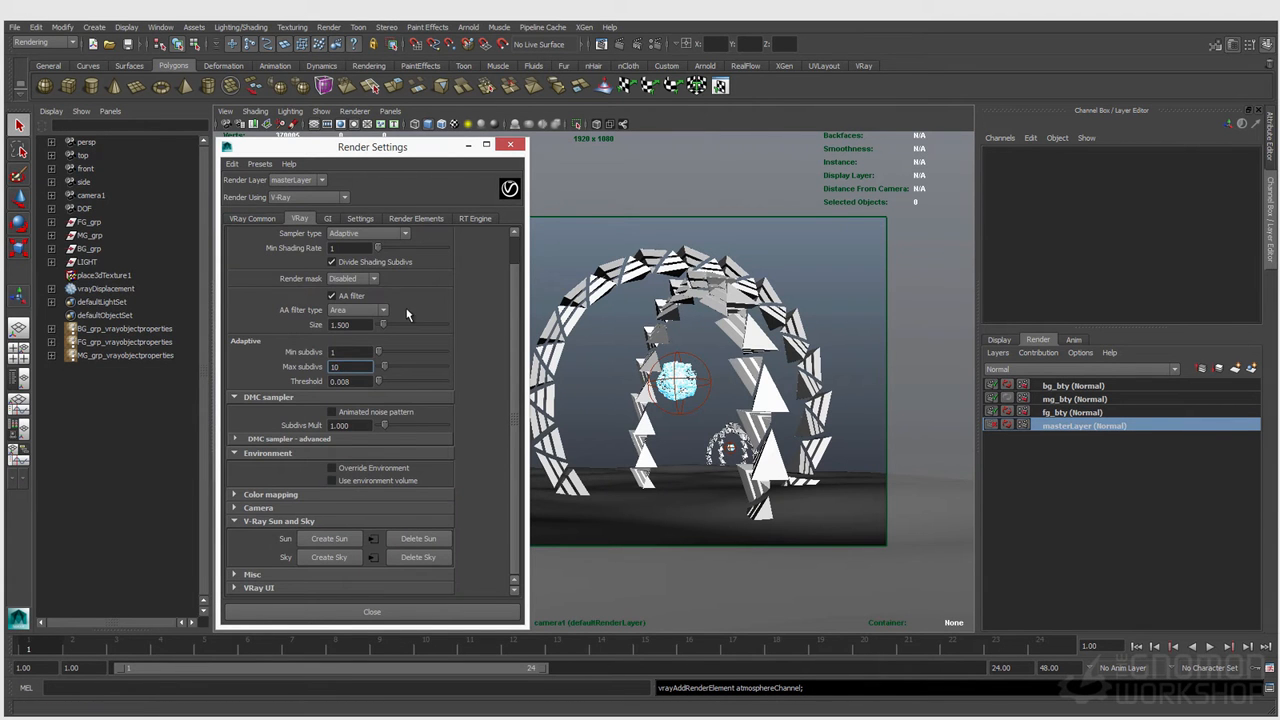
left_click(475, 219)
left_click(425, 219)
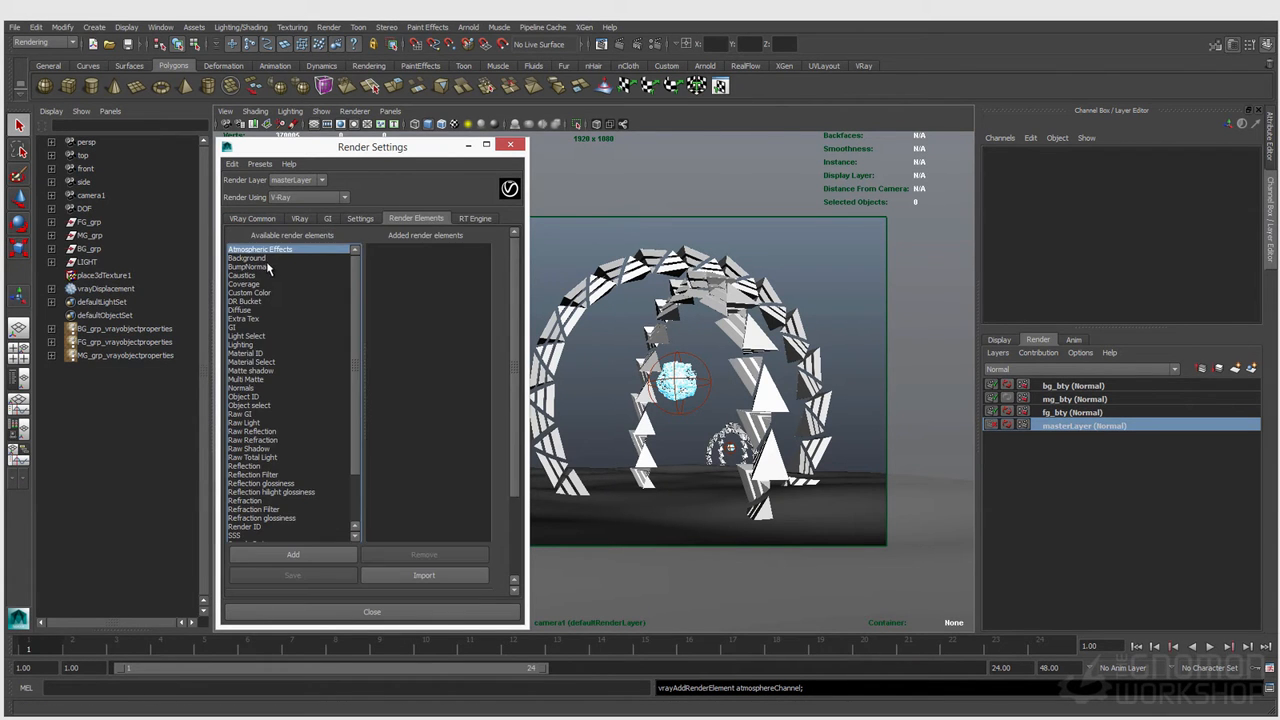
Extend the render element selection with Caustics, GI, Lighting, Refraction and Reflection.
double_click(255, 276)
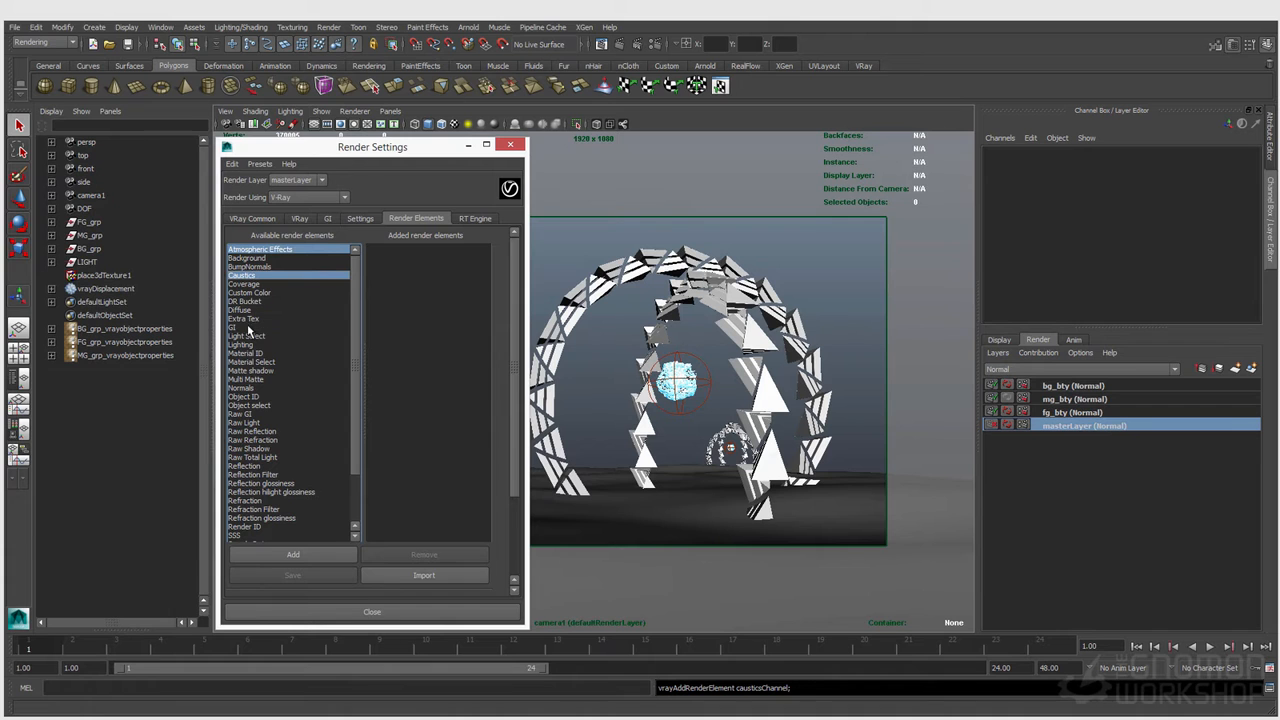
double_click(252, 328)
double_click(252, 345)
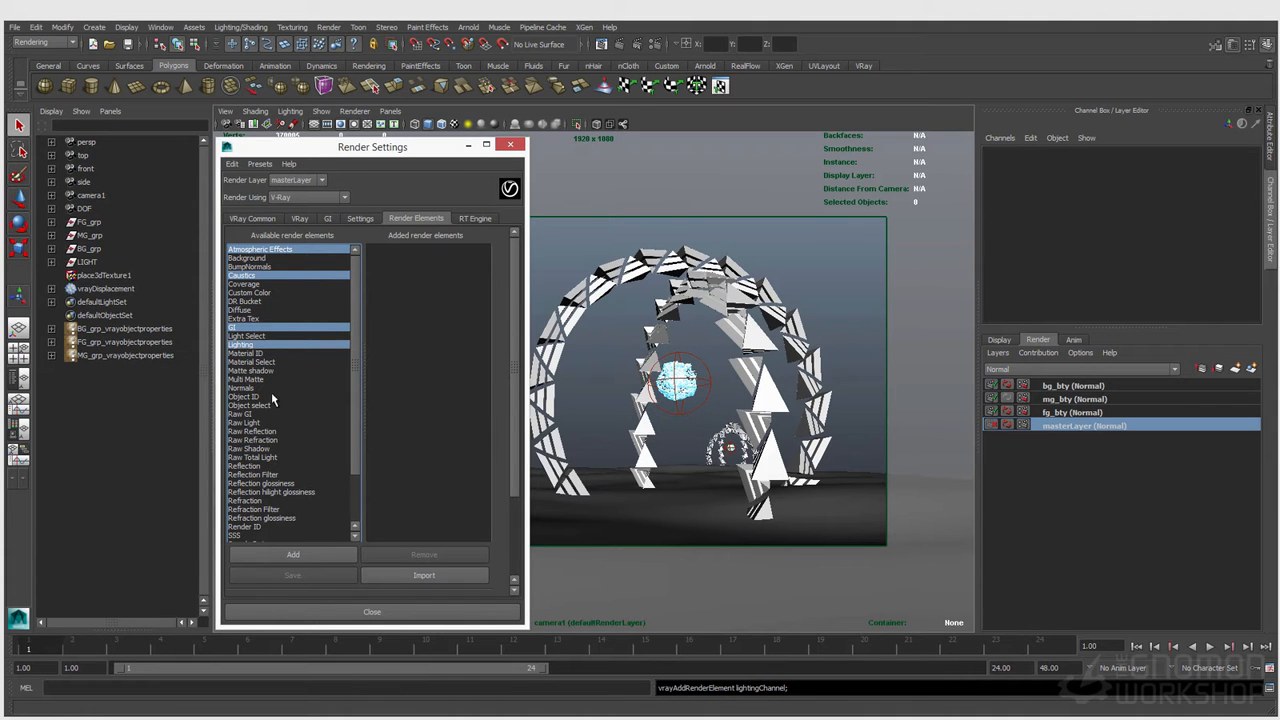
double_click(254, 501)
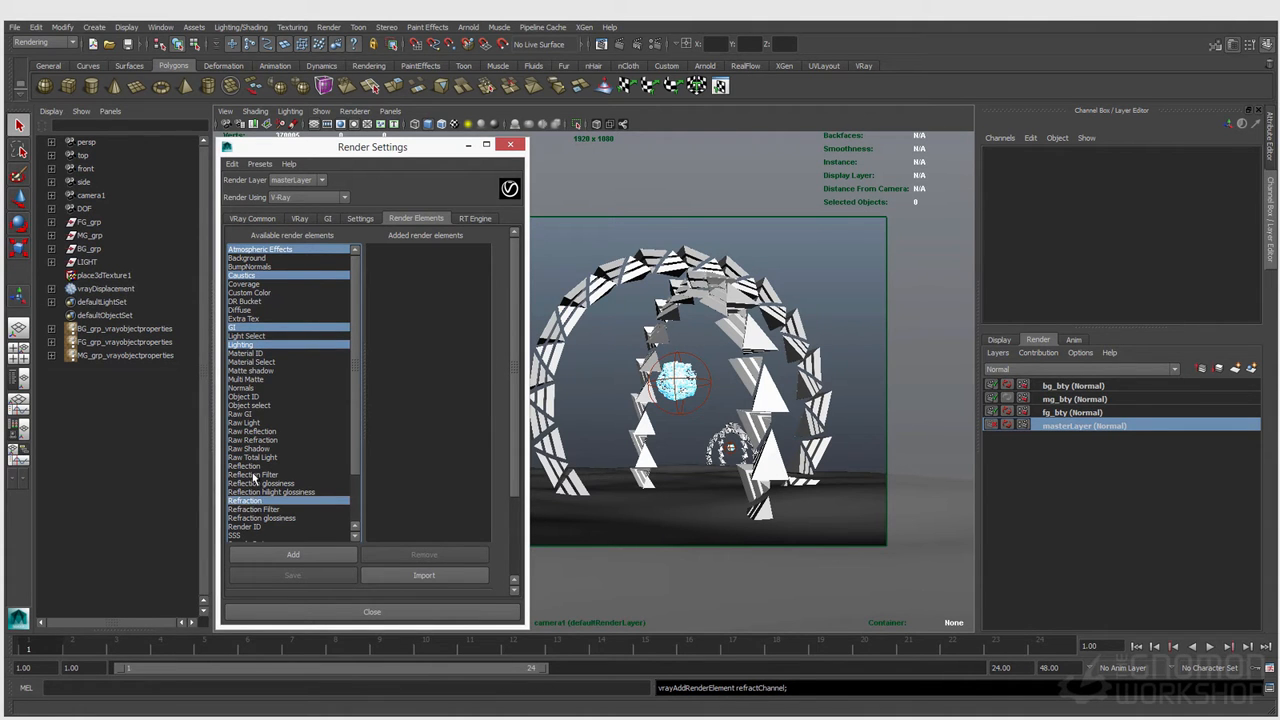
double_click(254, 467)
Include SSS, Specular and Self Illumination in the selection of available render elements.
double_click(246, 536)
scroll(268, 482, "down", 2)
double_click(260, 518)
scroll(284, 497, "down", 3)
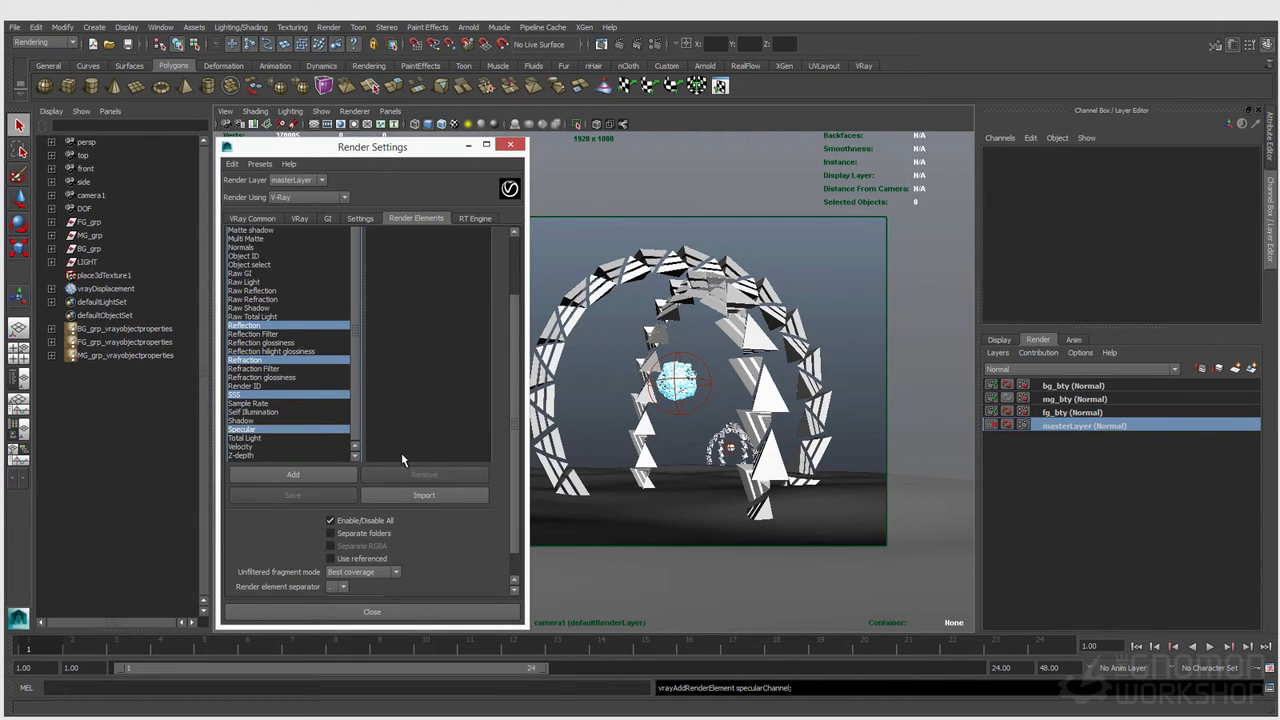
scroll(342, 424, "up", 1)
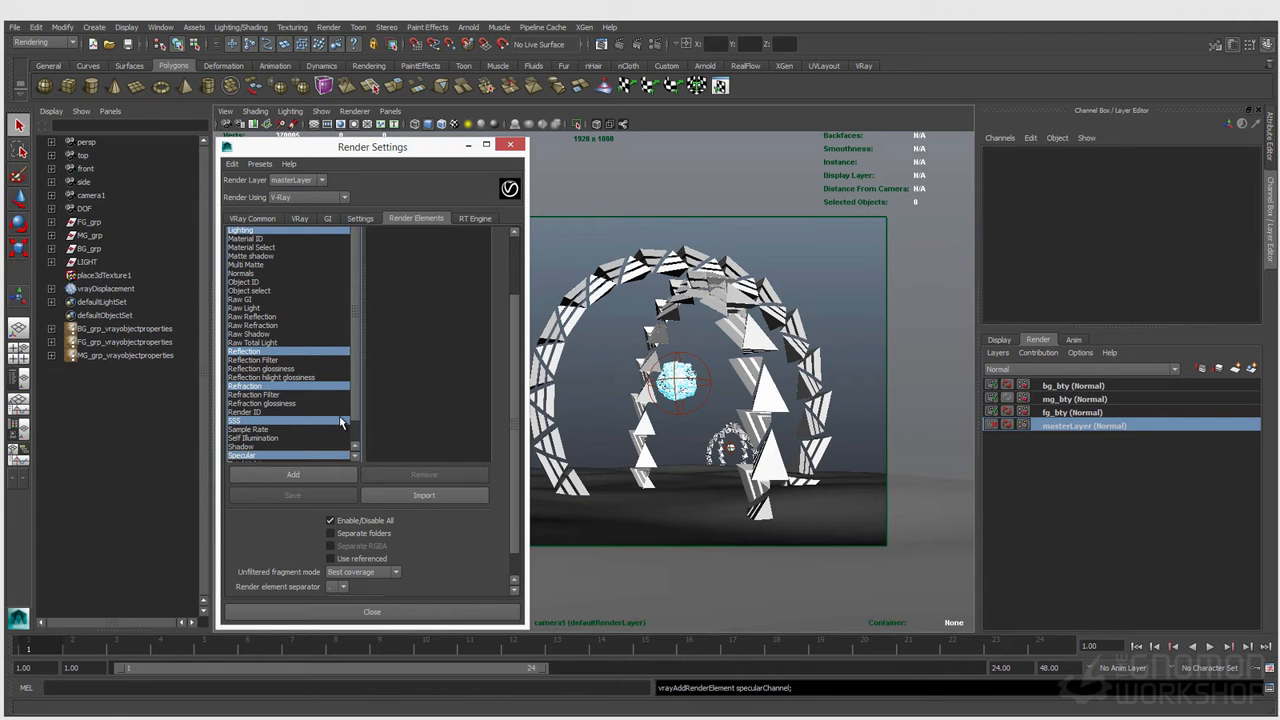
left_click(270, 438)
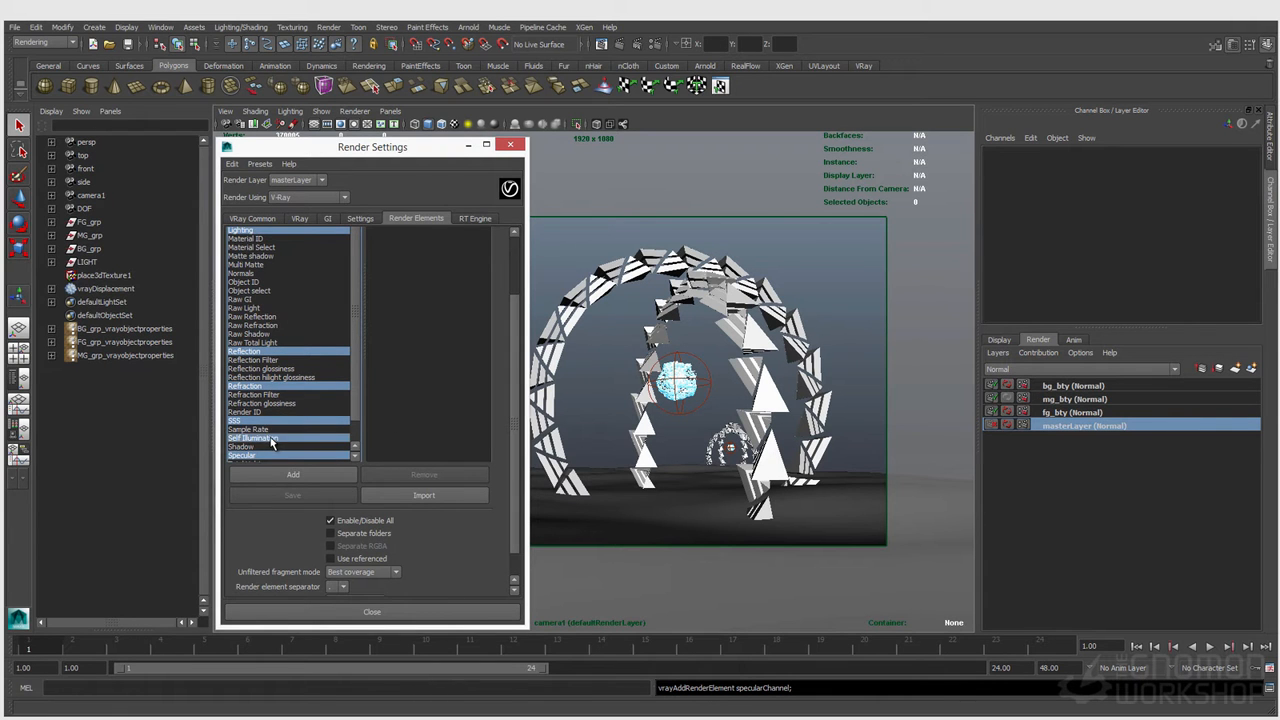
Enlarge and reposition the Render Settings window, and add all the selected render elements to the render.
left_click_drag(312, 627, 310, 668)
left_click_drag(328, 139, 332, 31)
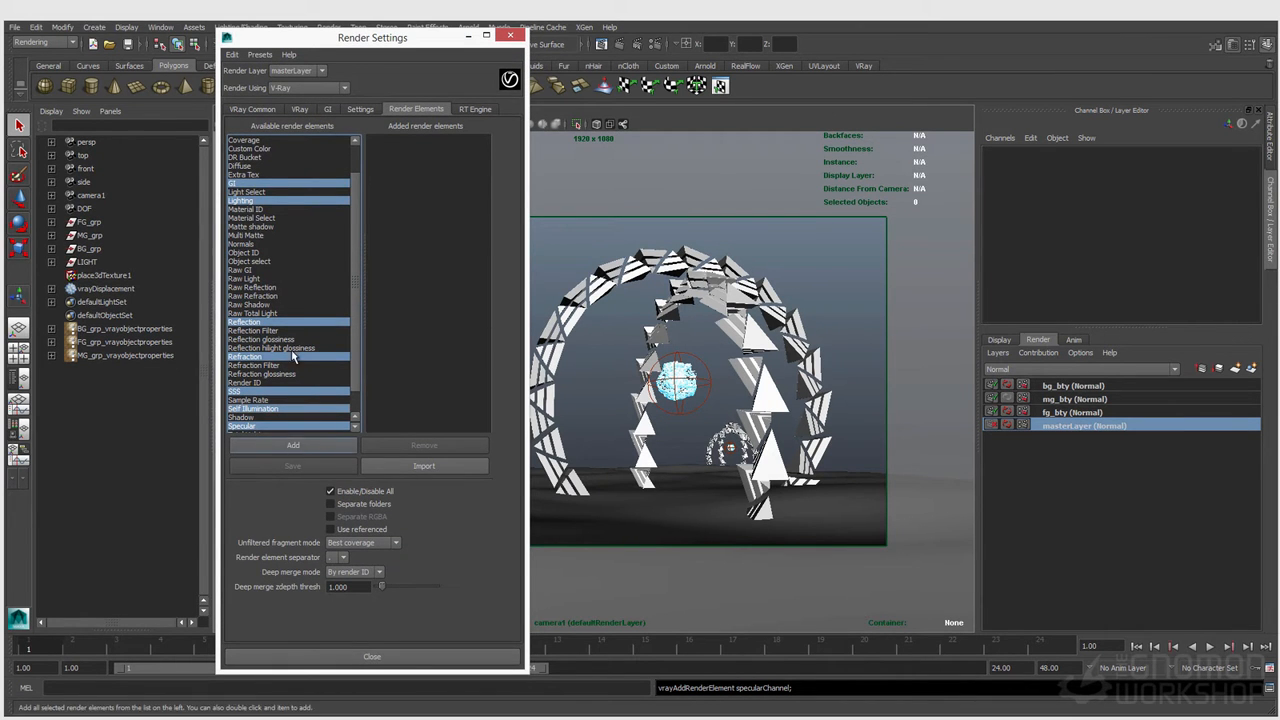
scroll(279, 239, "up", 2)
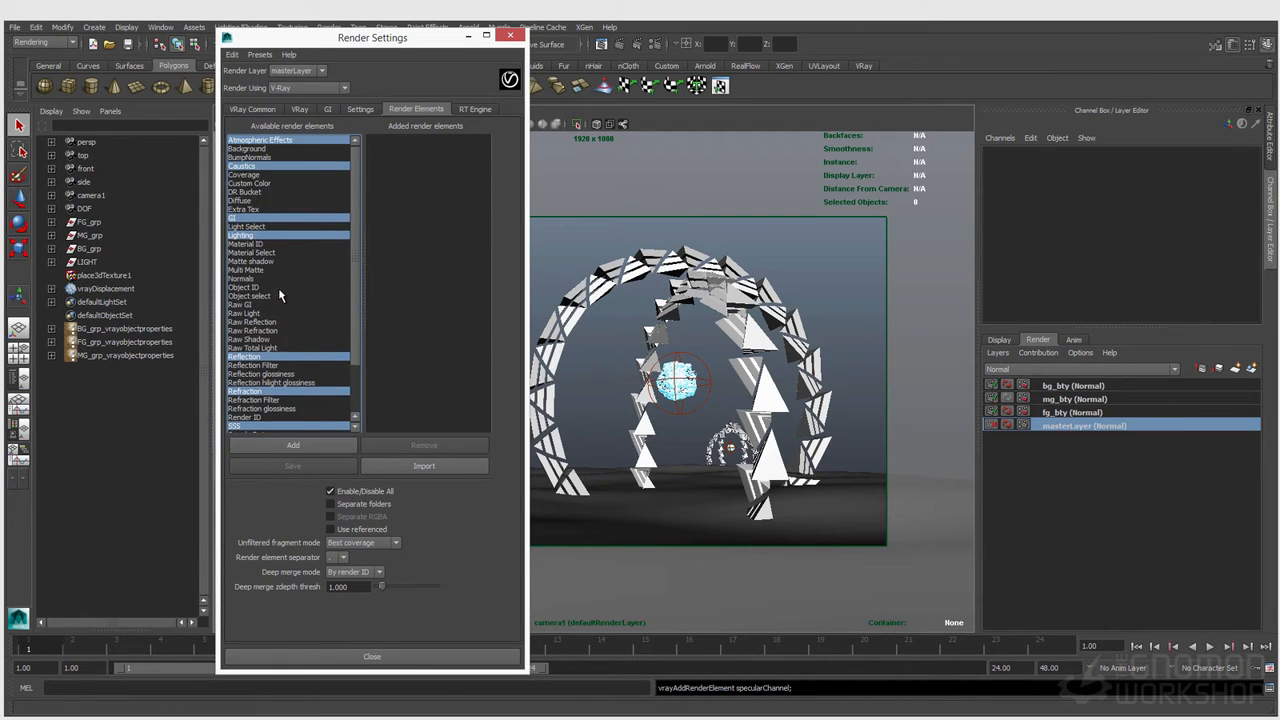
left_click(284, 447)
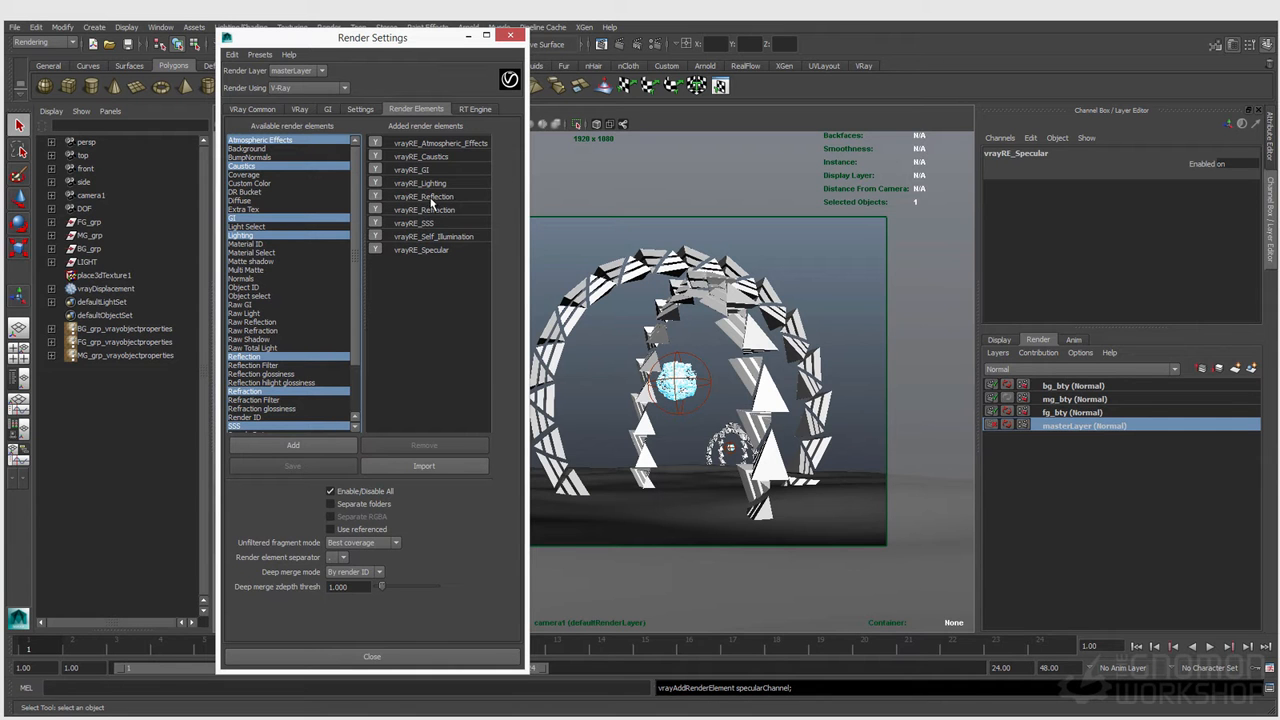
Select the added SSS, Caustics and Atmospheric Effects render elements, plus Background among the available ones.
left_click(438, 223)
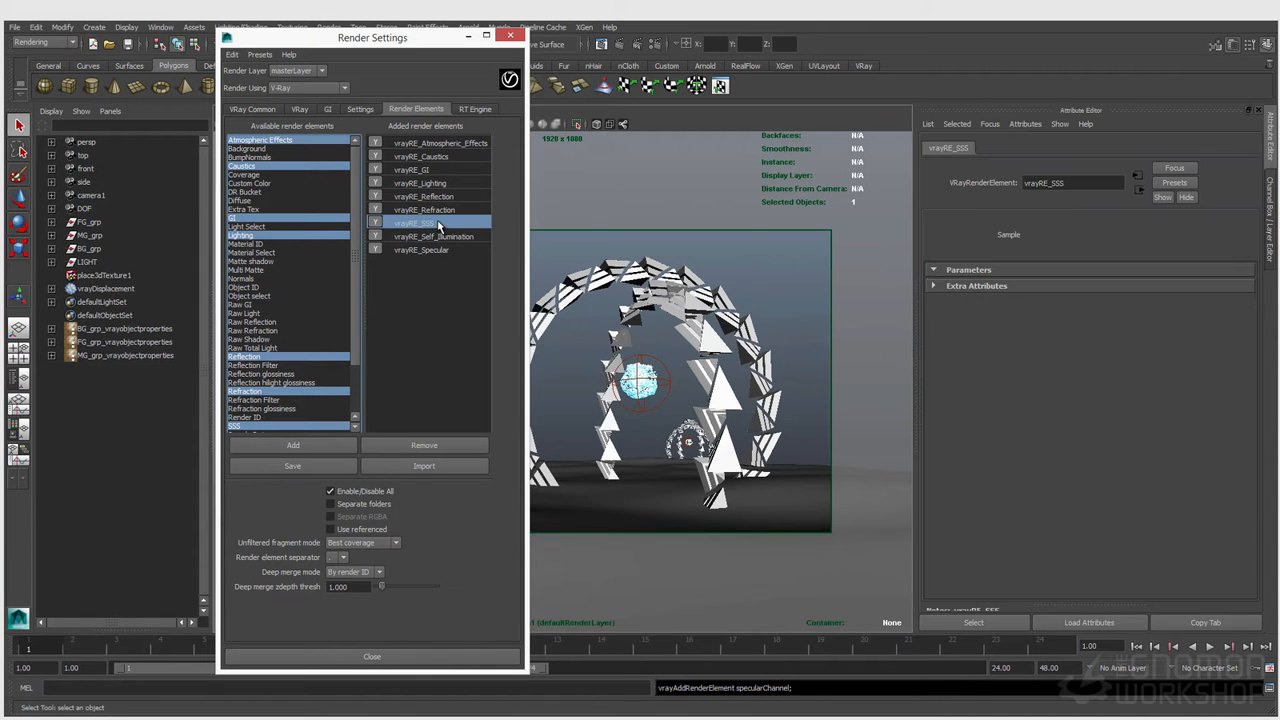
left_click(430, 156, "ctrl")
left_click(432, 143, "ctrl")
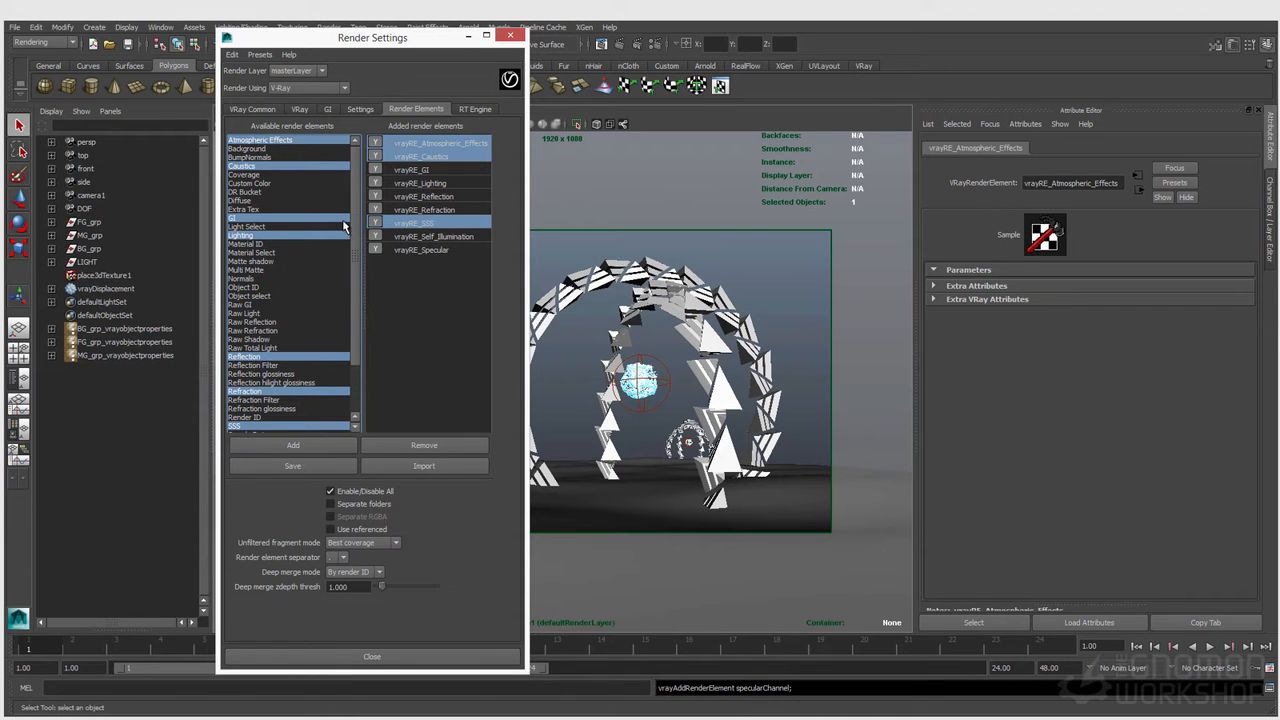
left_click(262, 150)
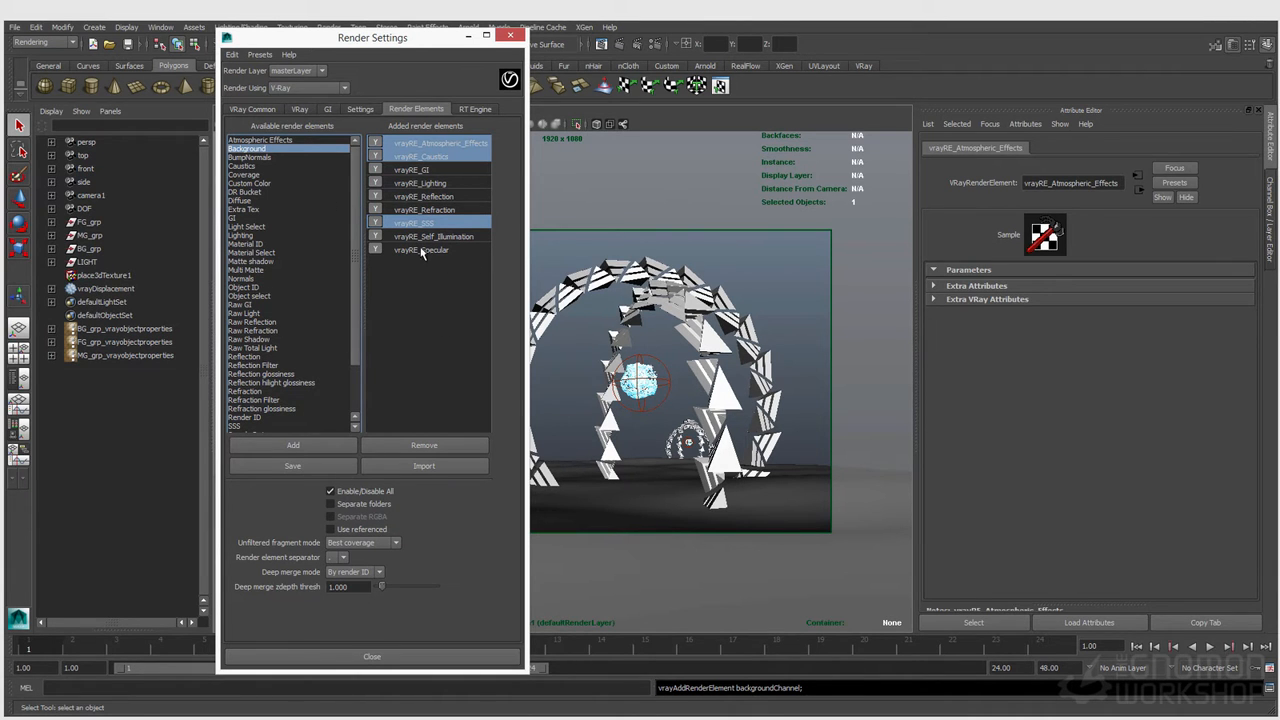
Remove the SSS, Caustics and Atmospheric Effects render elements from the added elements.
left_click(420, 223)
left_click(684, 367)
left_click(436, 224)
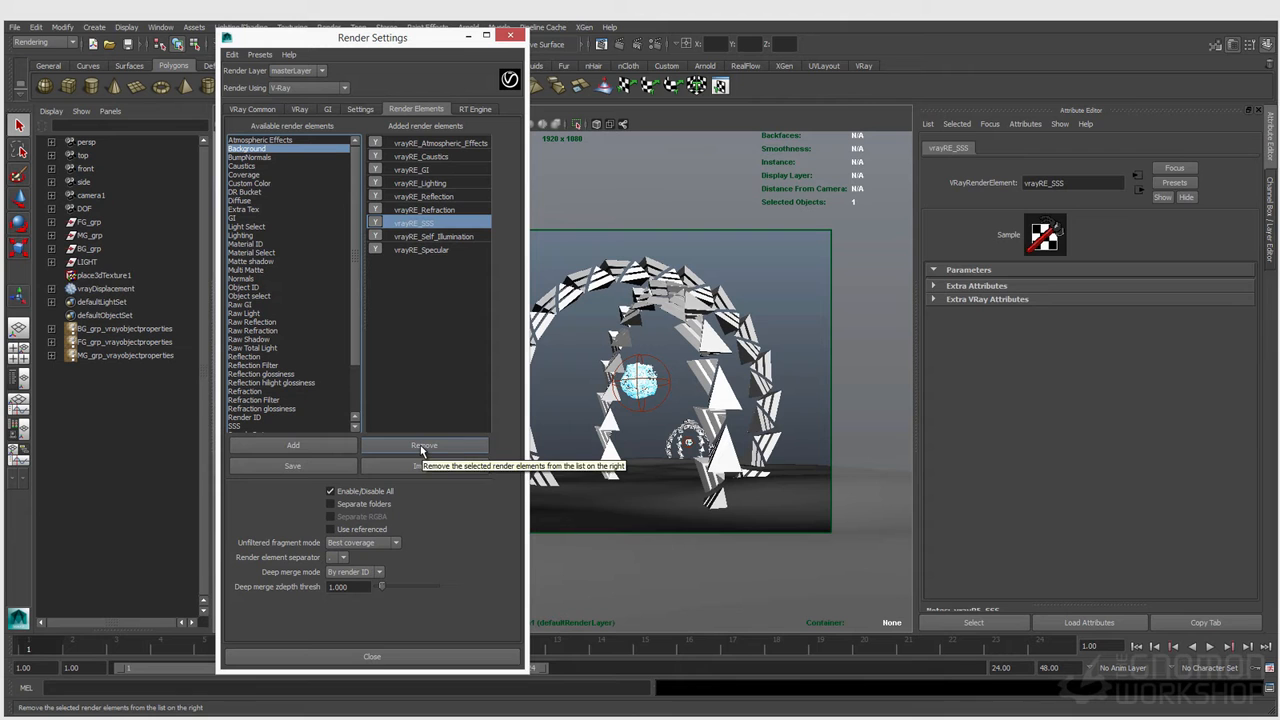
left_click(420, 445)
left_click(433, 157)
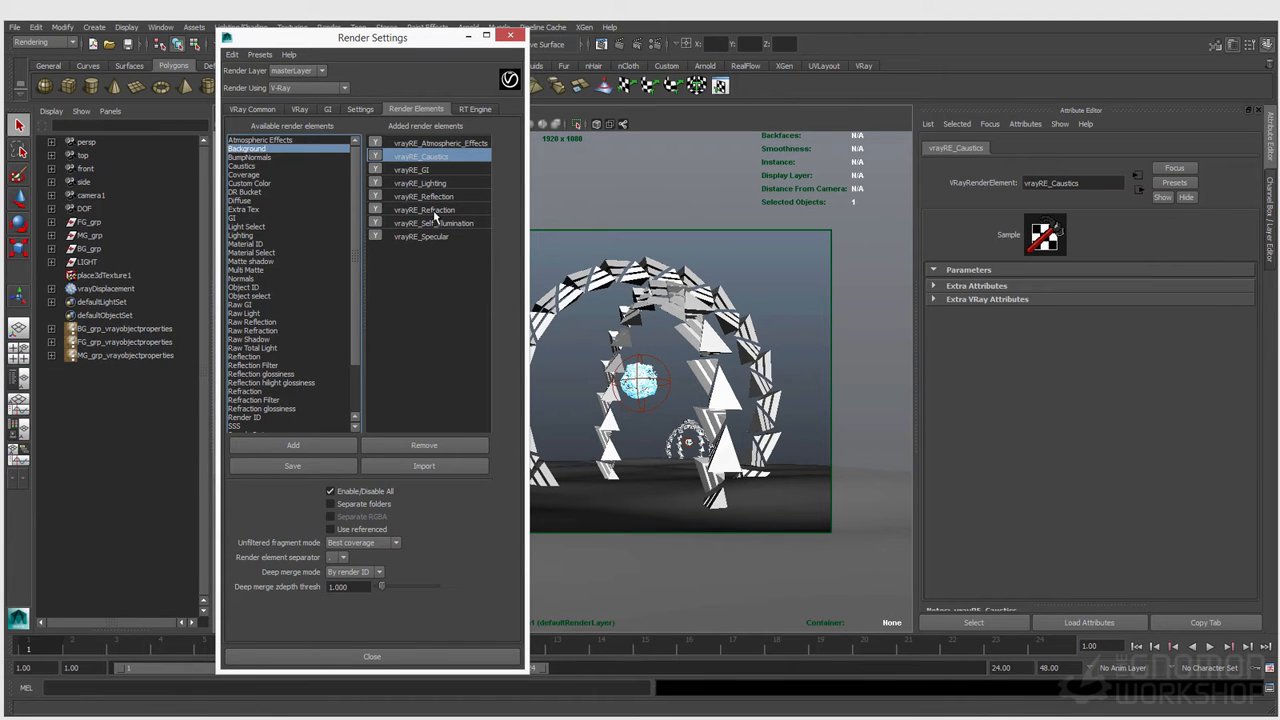
left_click(438, 145, "shift")
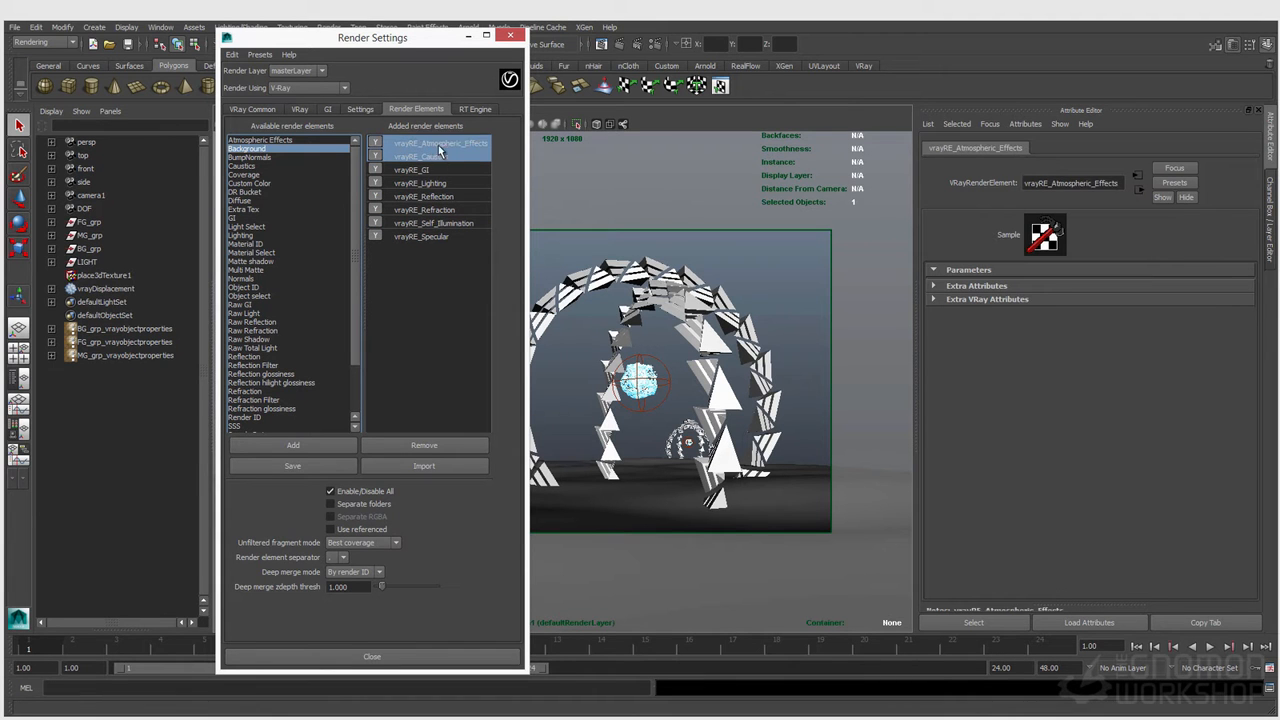
left_click(446, 445)
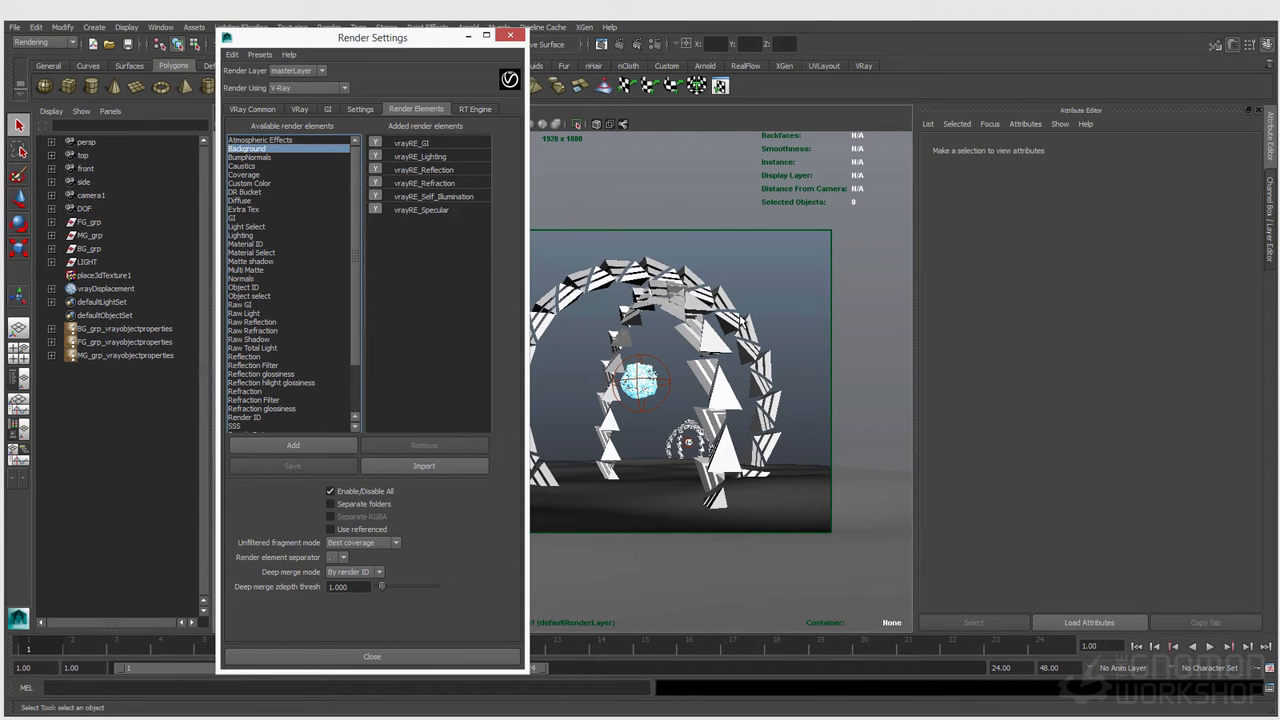
Select all the added render elements from GI through Specular.
left_click(433, 145)
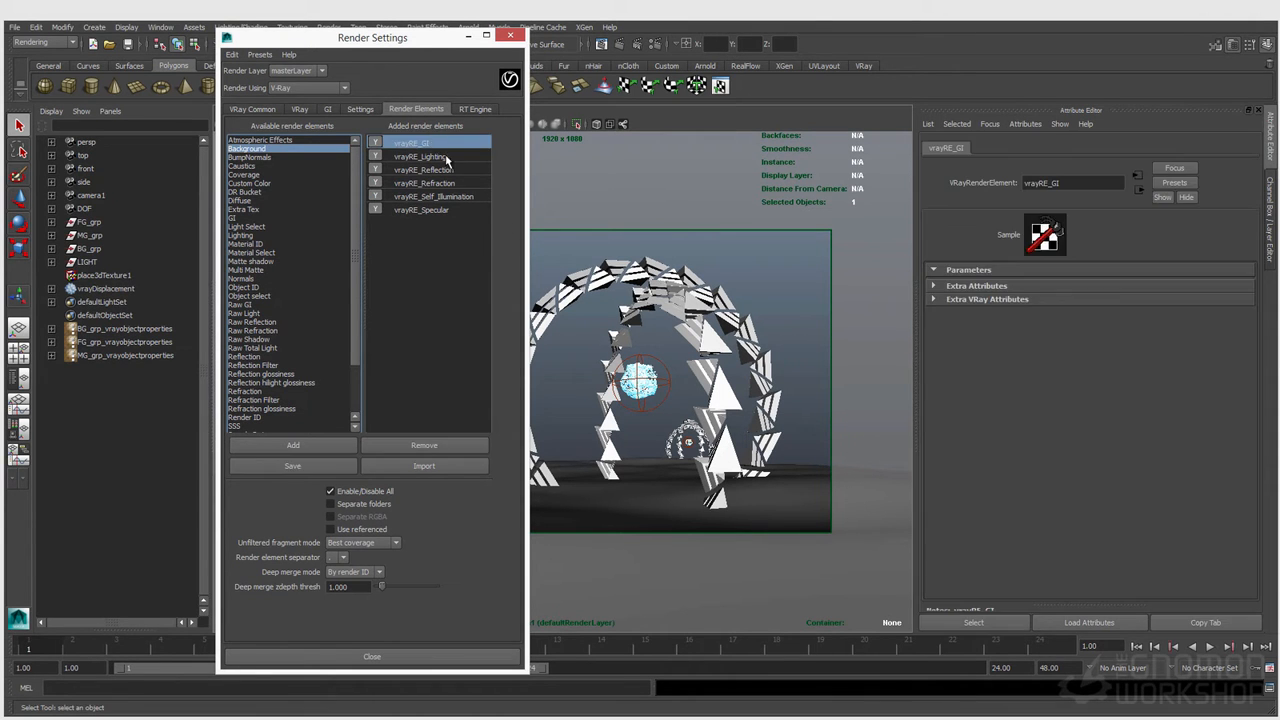
left_click(443, 158, "shift")
left_click(457, 170, "shift")
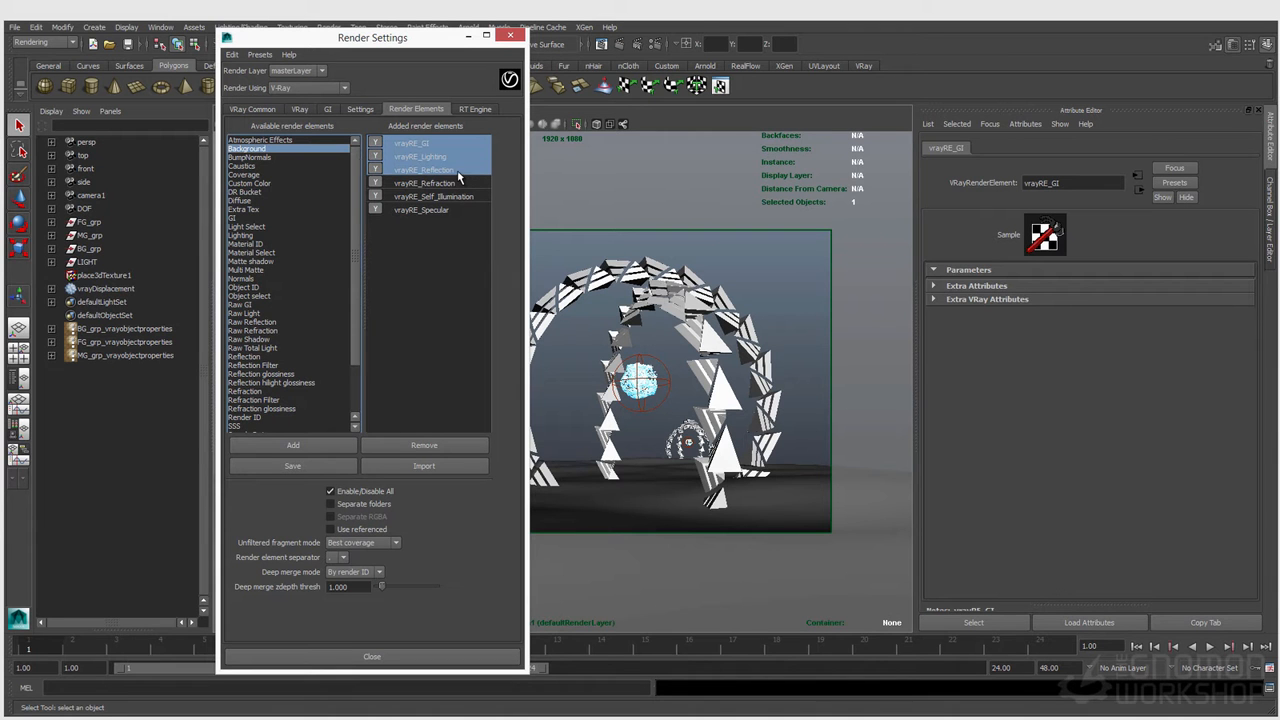
left_click(450, 185, "shift")
left_click(448, 197, "shift")
left_click(441, 211, "shift")
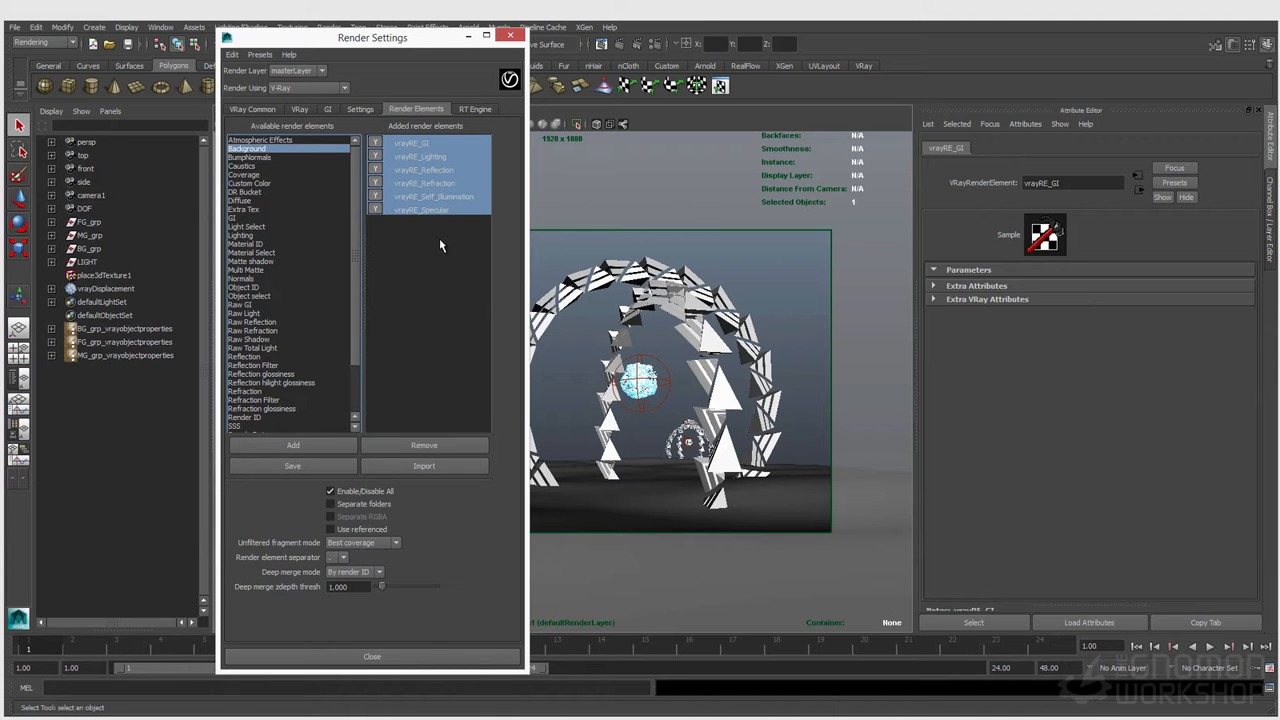
Remove the Refraction render element from the added elements.
left_click(436, 197)
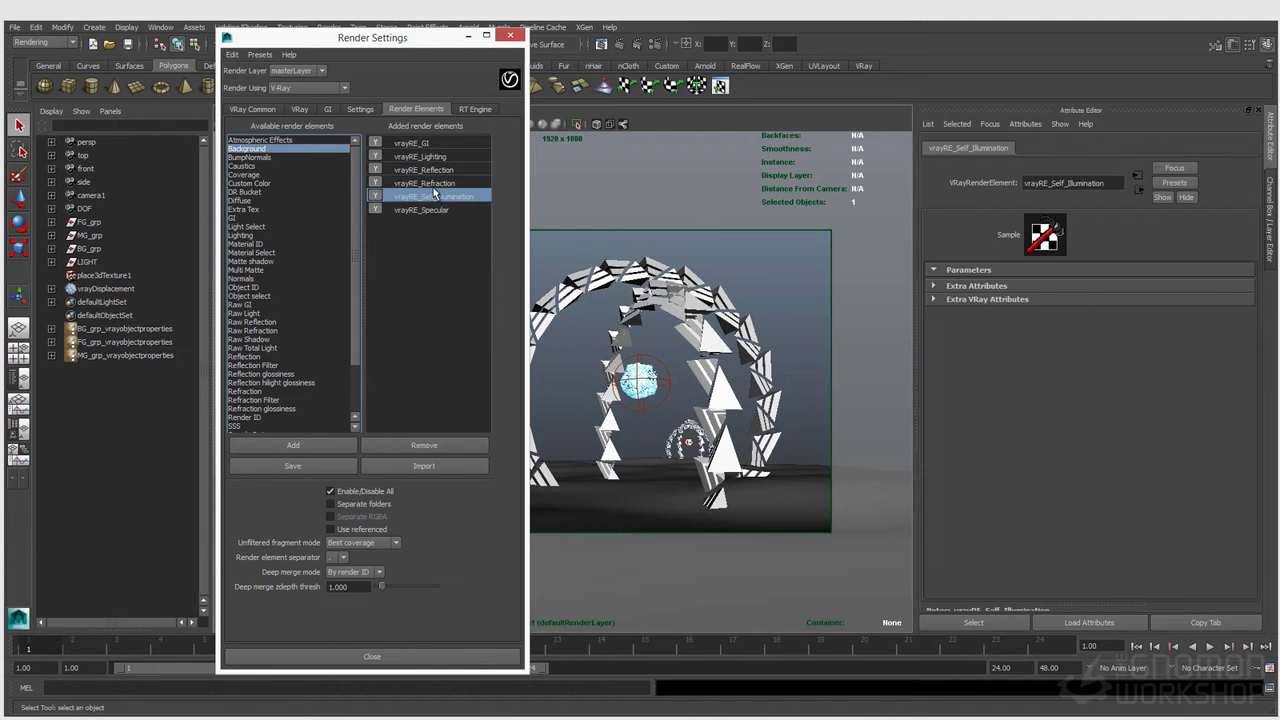
left_click(436, 184)
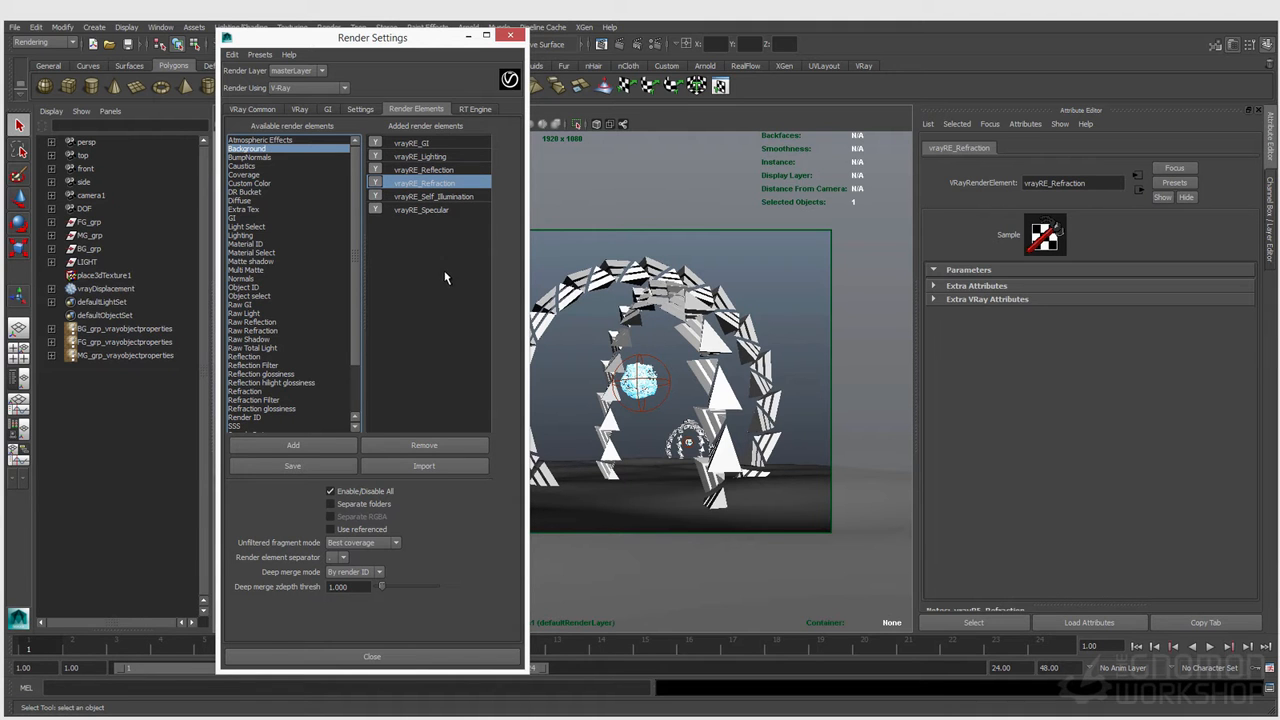
left_click(424, 445)
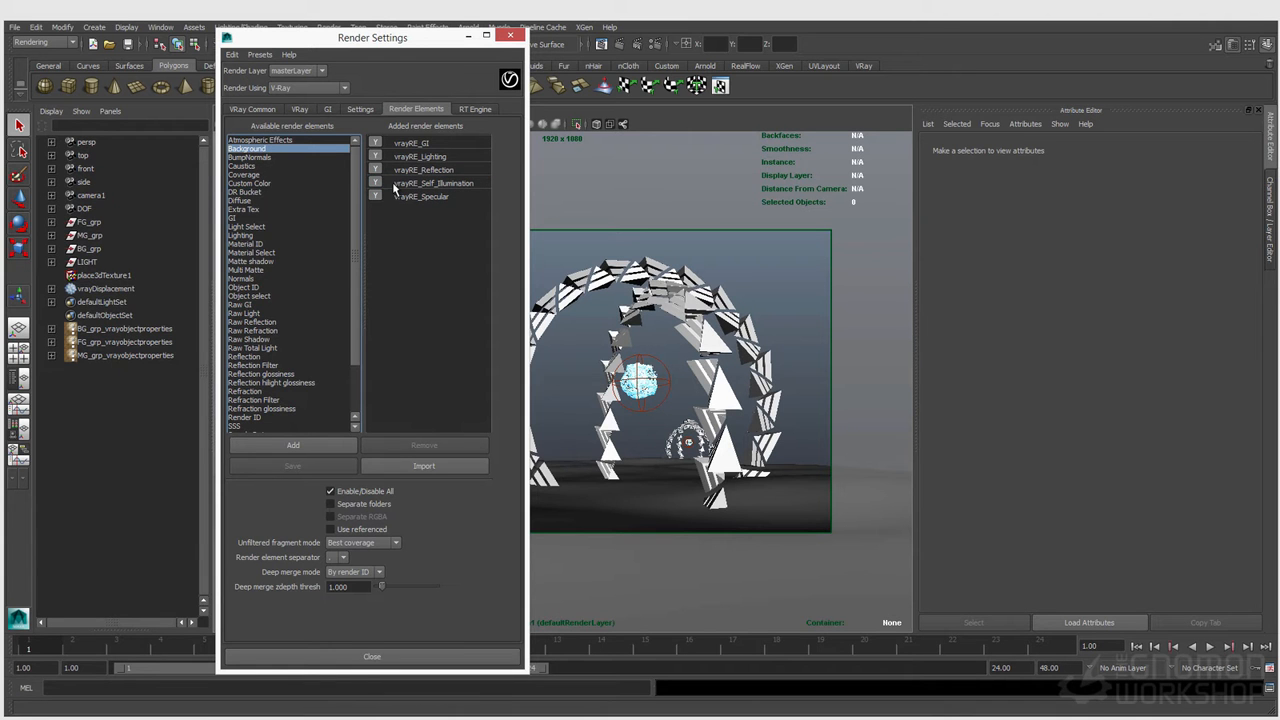
Select the added GI, Lighting, Reflection, Self Illumination and Specular render elements, and clear the scene selection.
left_click(407, 143)
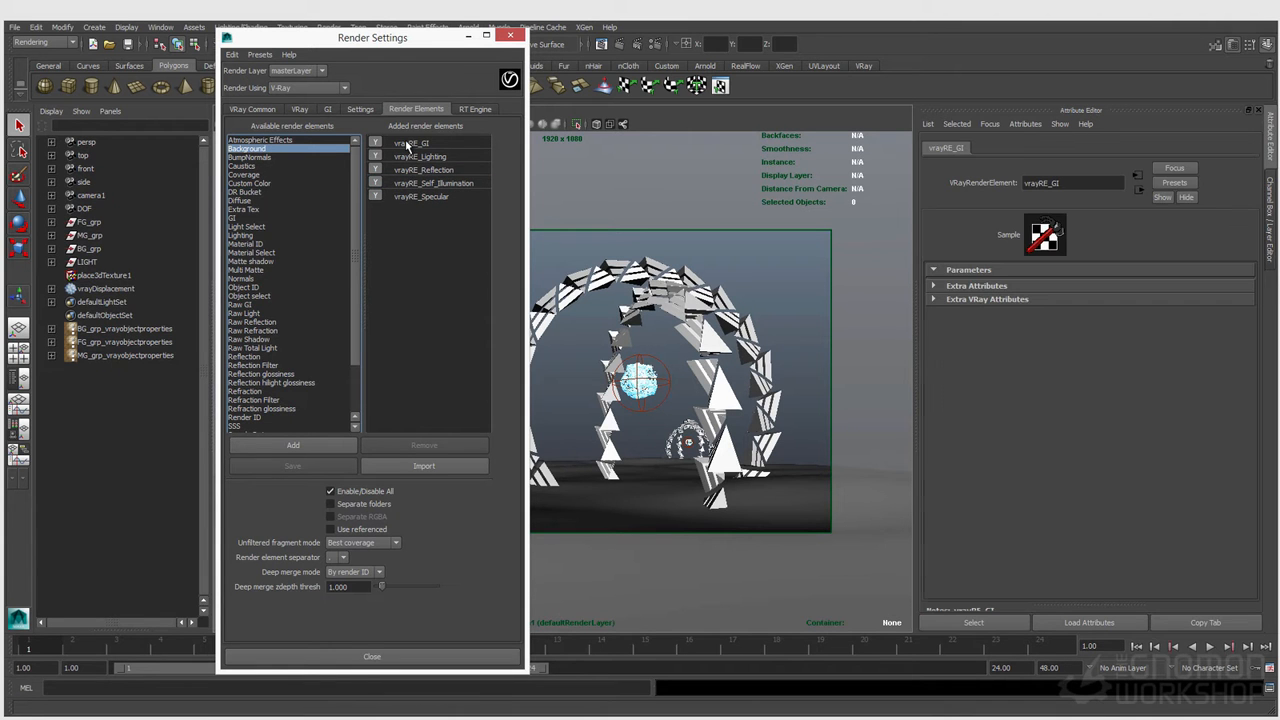
left_click(418, 197, "shift")
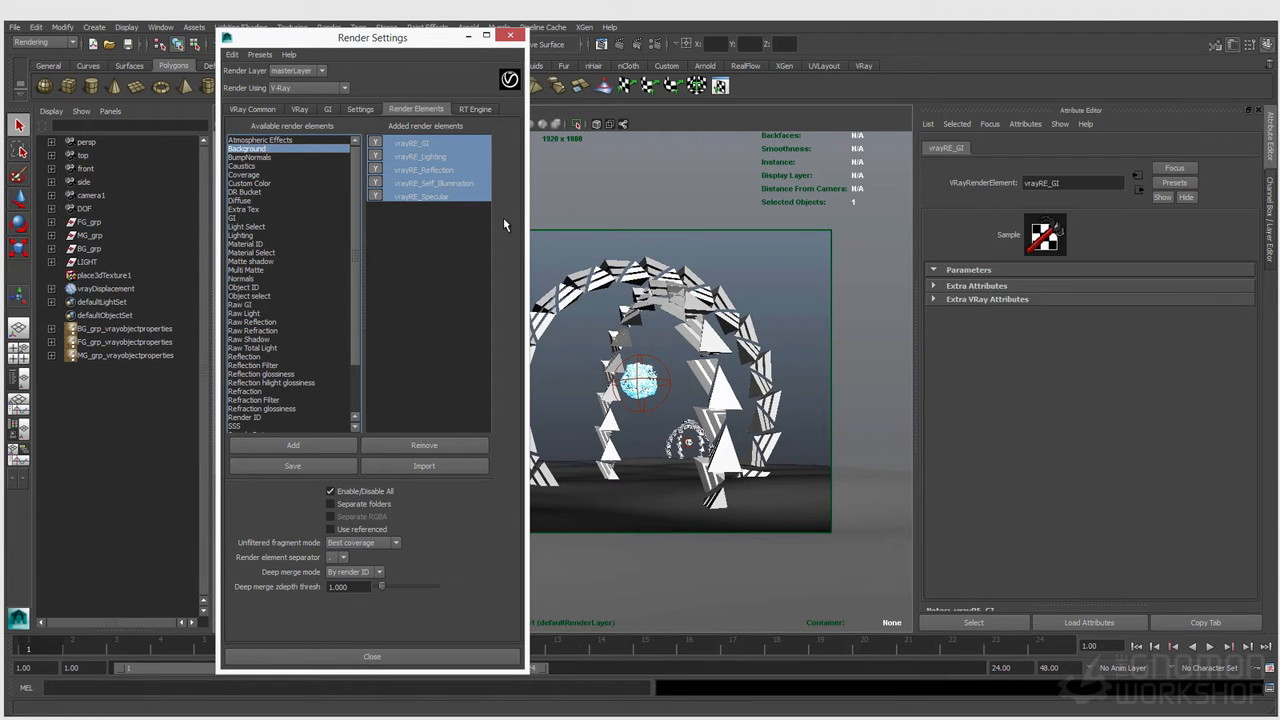
left_click(542, 258)
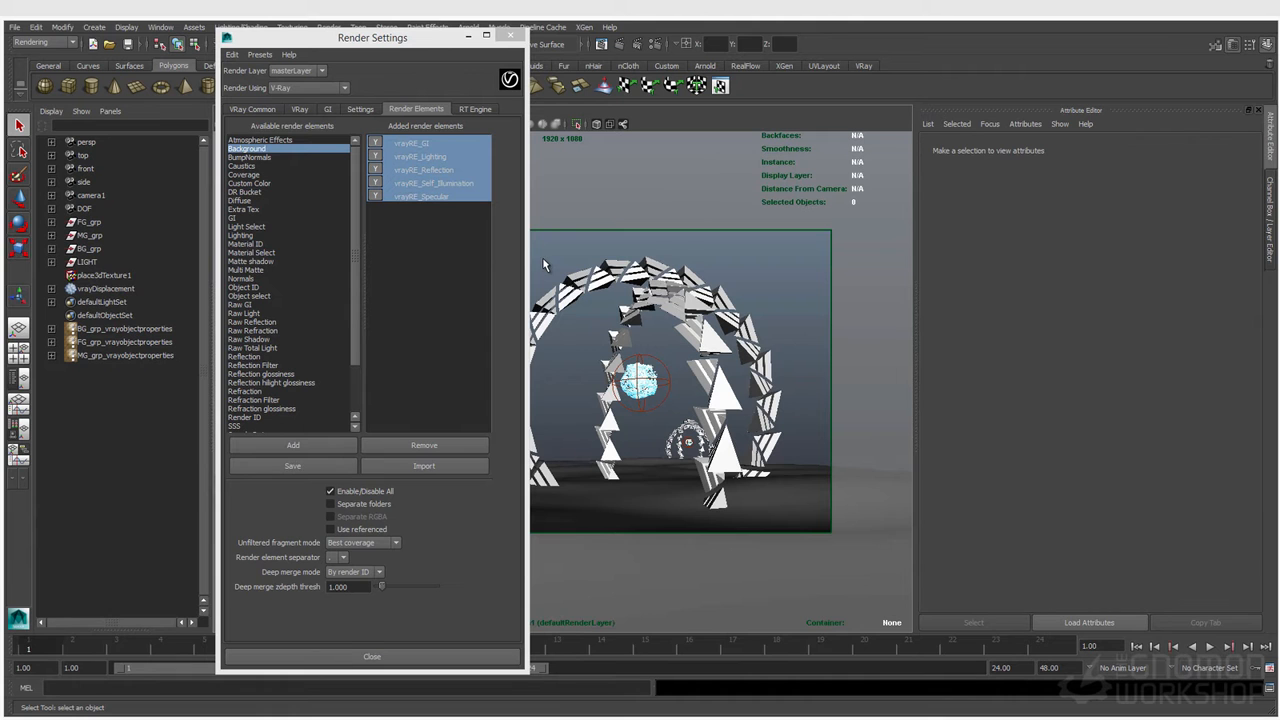
left_click(457, 245)
left_click(583, 273)
left_click(566, 249)
Undo the removal of the Refraction, Caustics and Atmospheric Effects render elements.
key("ctrl+z")
key("ctrl+z")
key("ctrl+z")
key("ctrl+z")
key("ctrl+z")
key("ctrl+z")
key("ctrl+z")
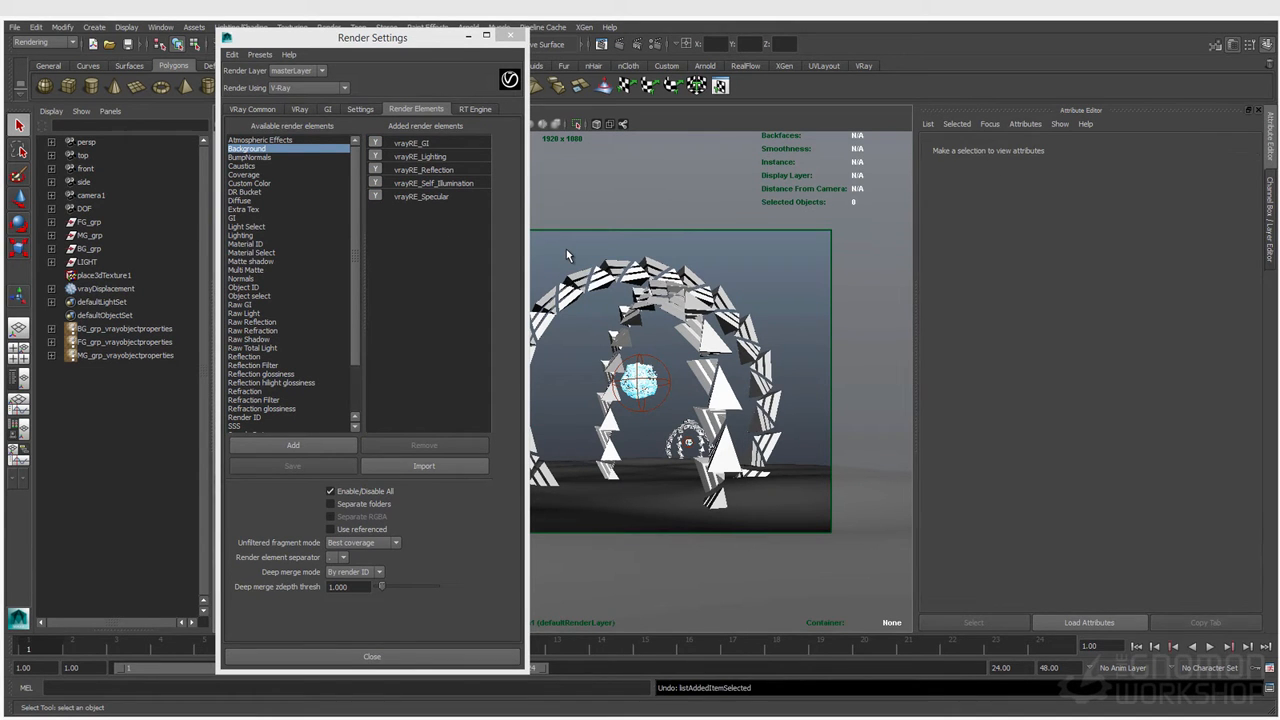
key("ctrl+z")
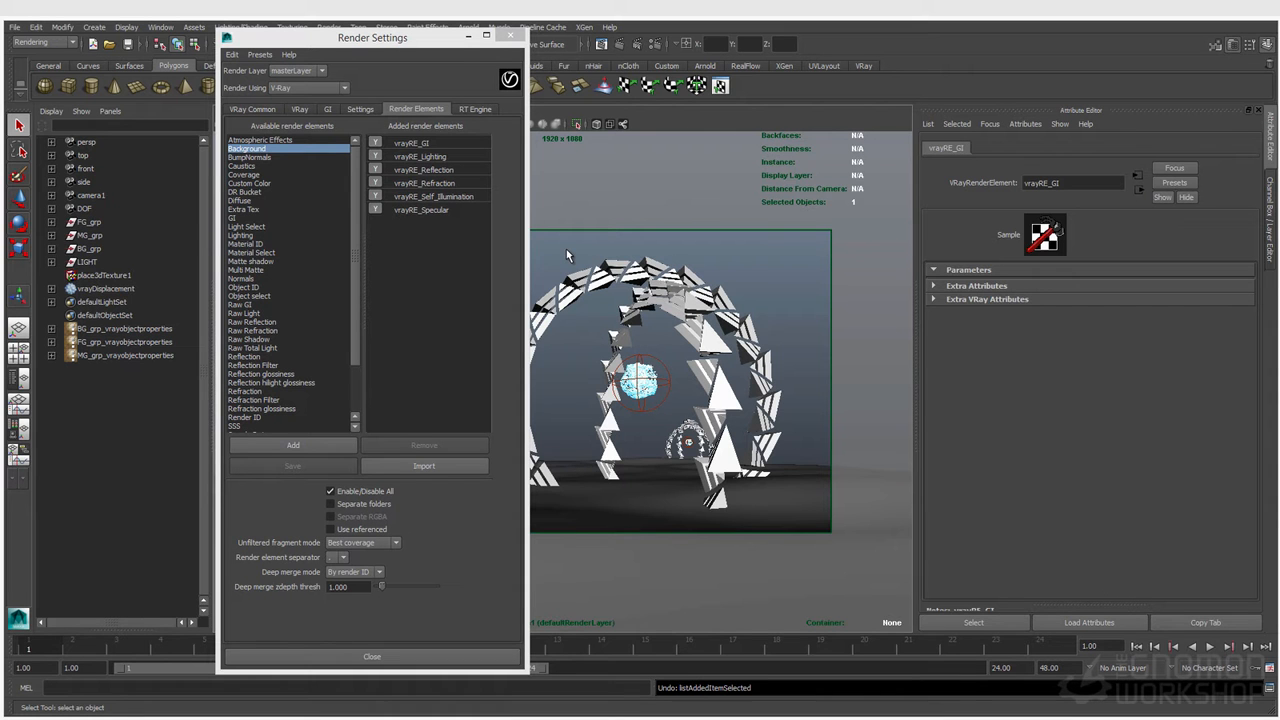
key("ctrl+z")
key("ctrl+z")
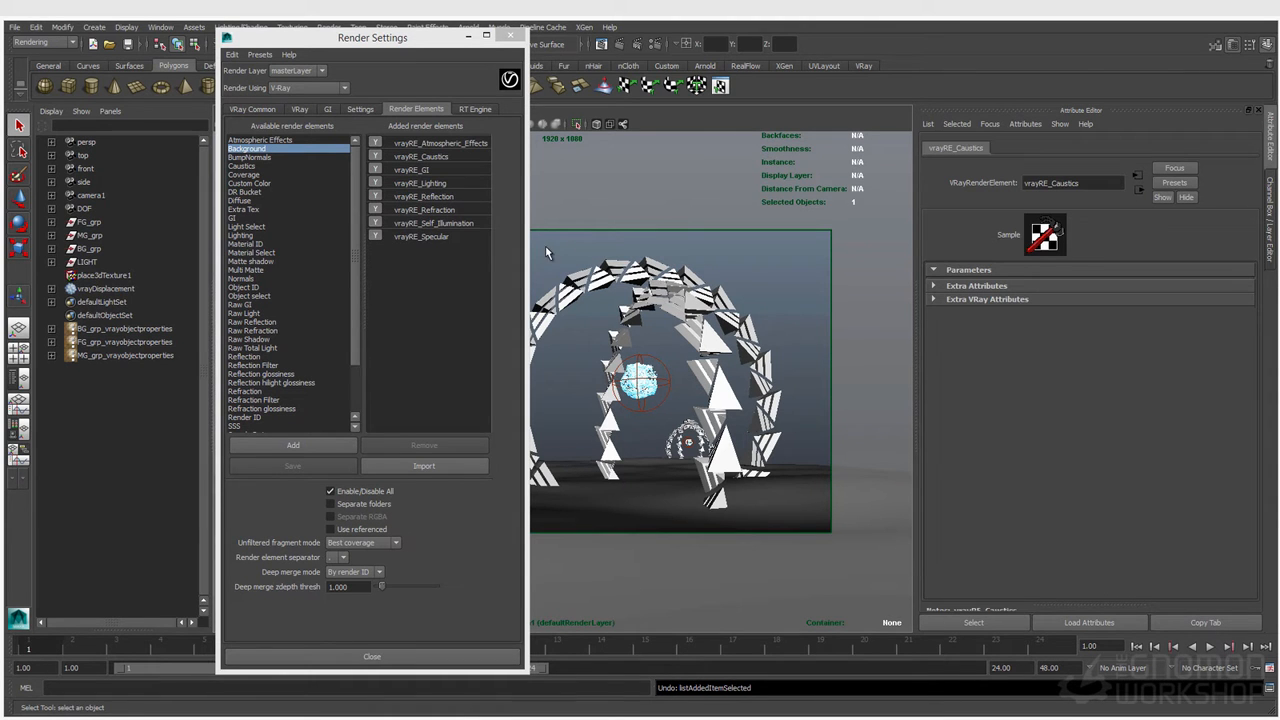
Add the Background and SSS render elements to the render.
left_click(256, 151)
double_click(256, 152)
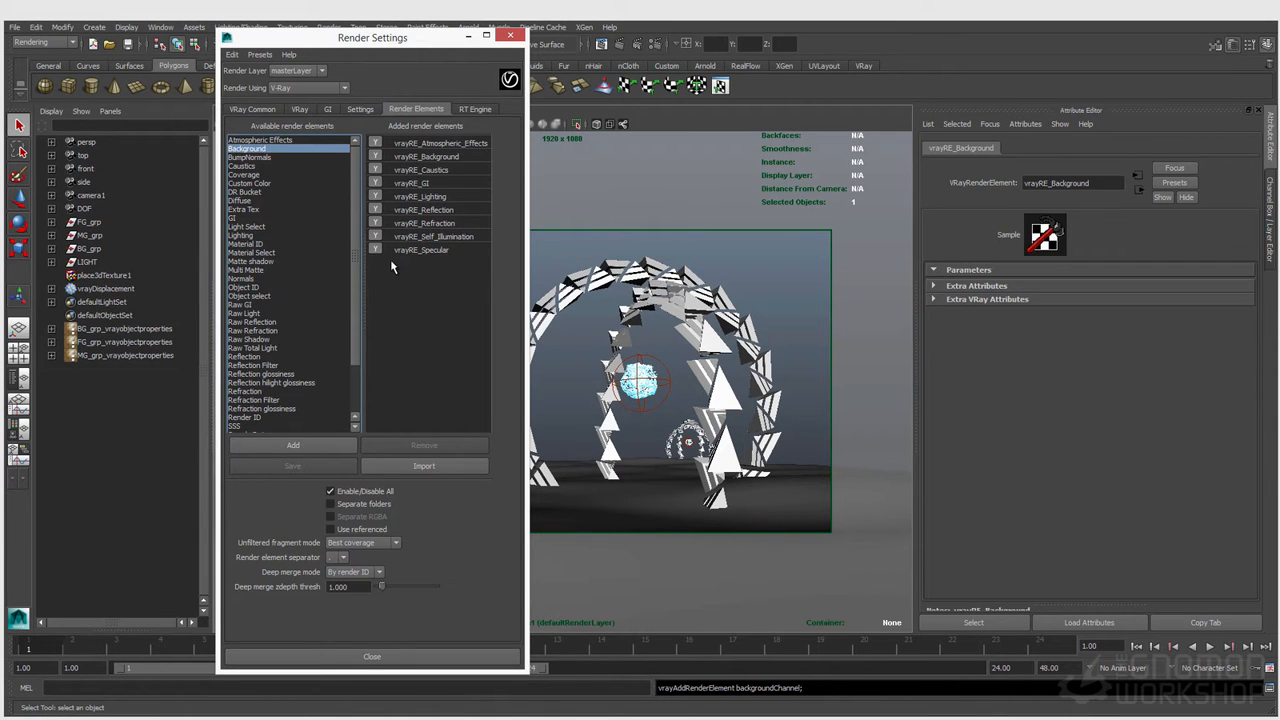
scroll(342, 258, "down", 2)
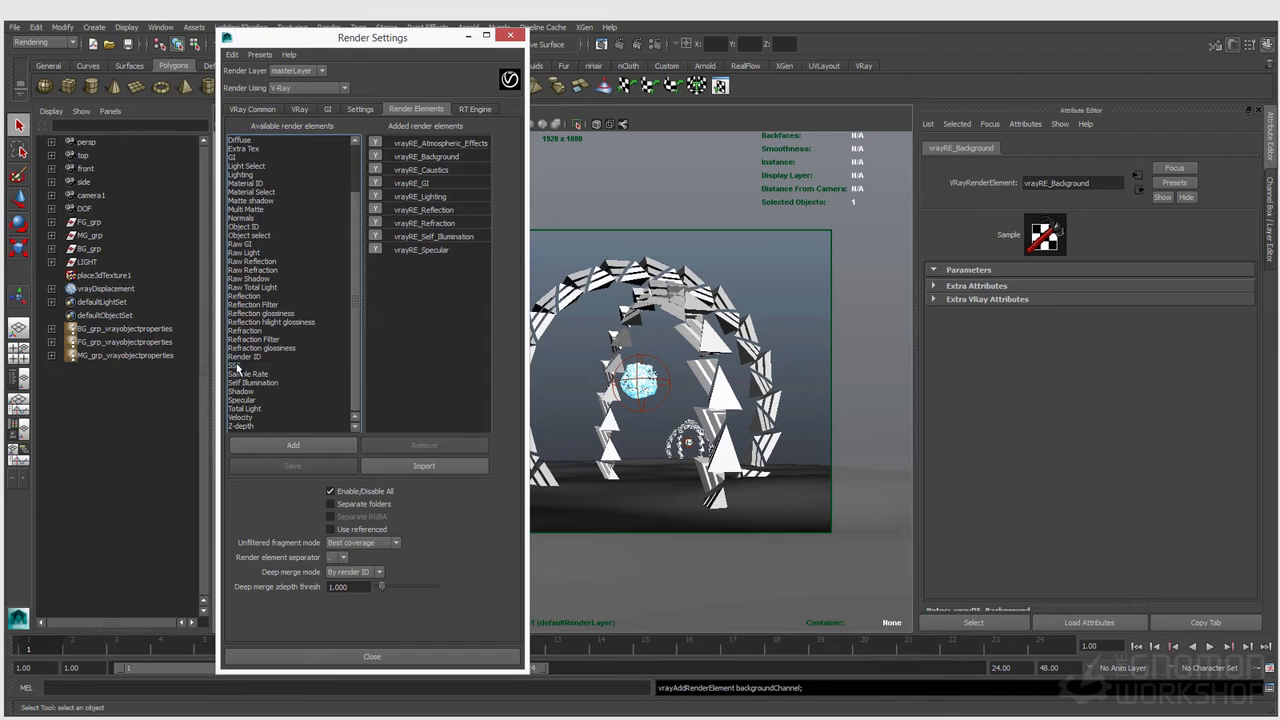
double_click(257, 365)
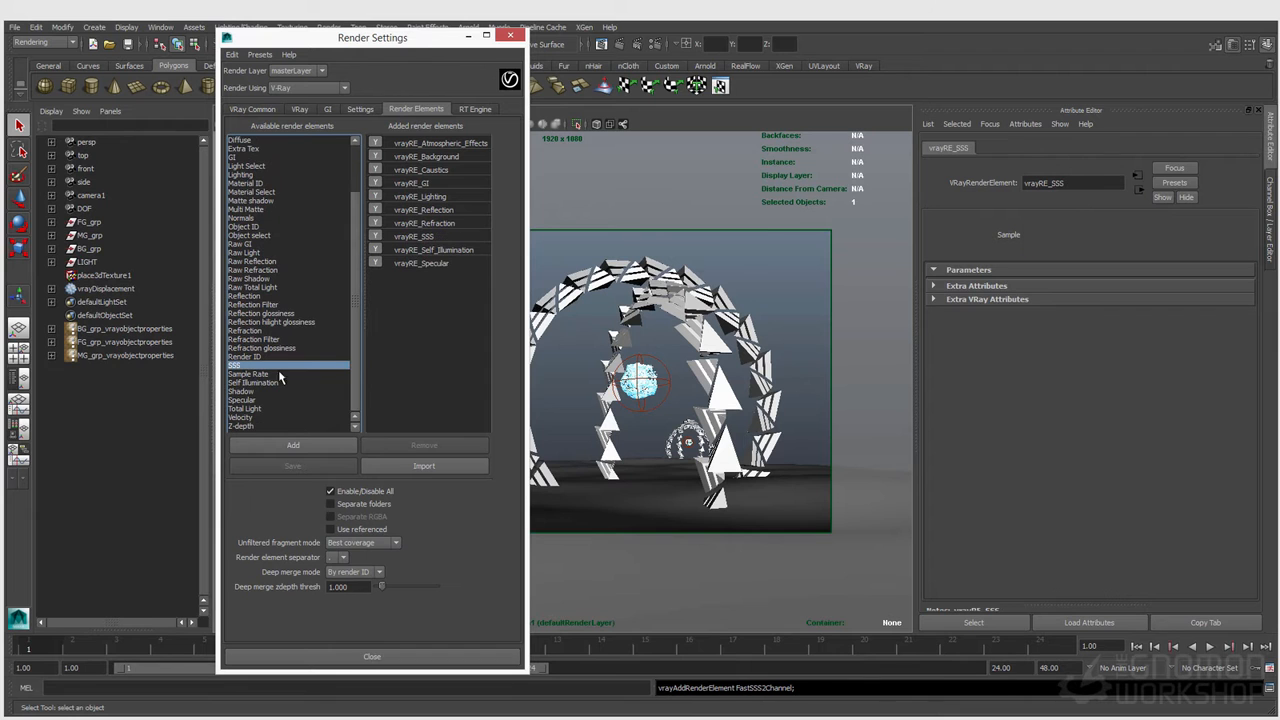
Select every added render element, from Atmospheric Effects through Specular.
left_click(428, 146)
left_click(430, 252, "shift")
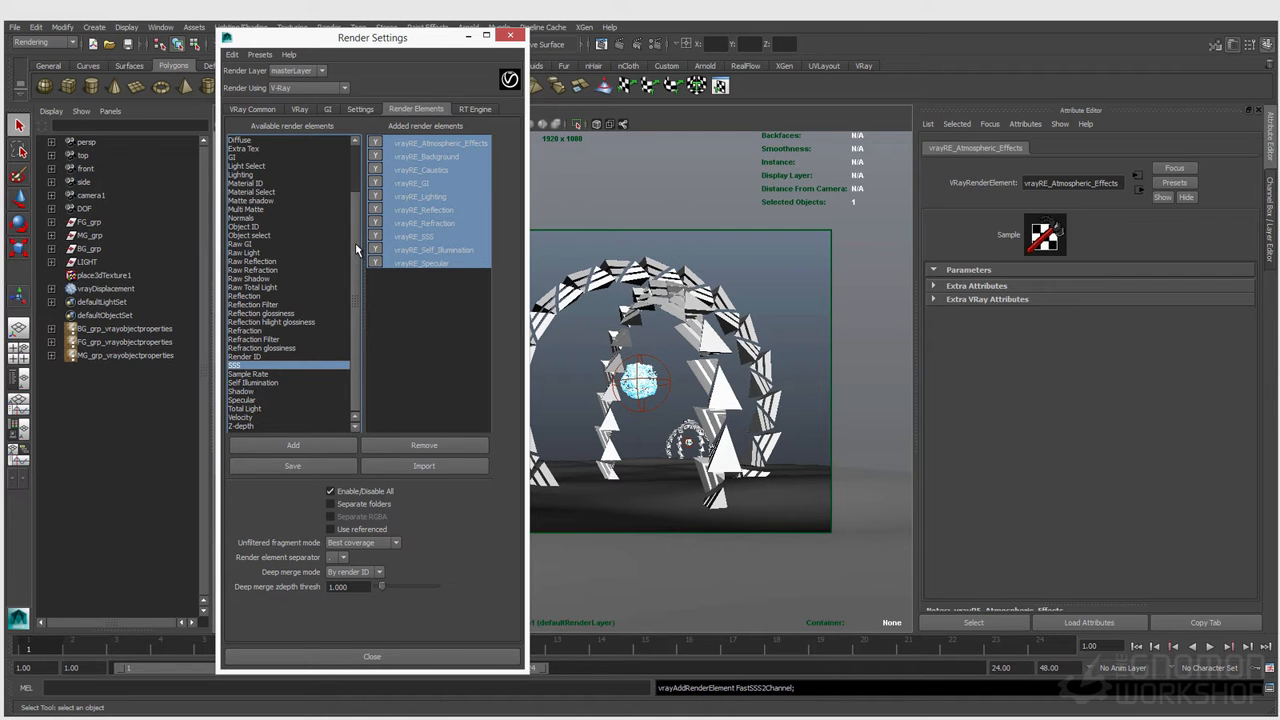
left_click(424, 197)
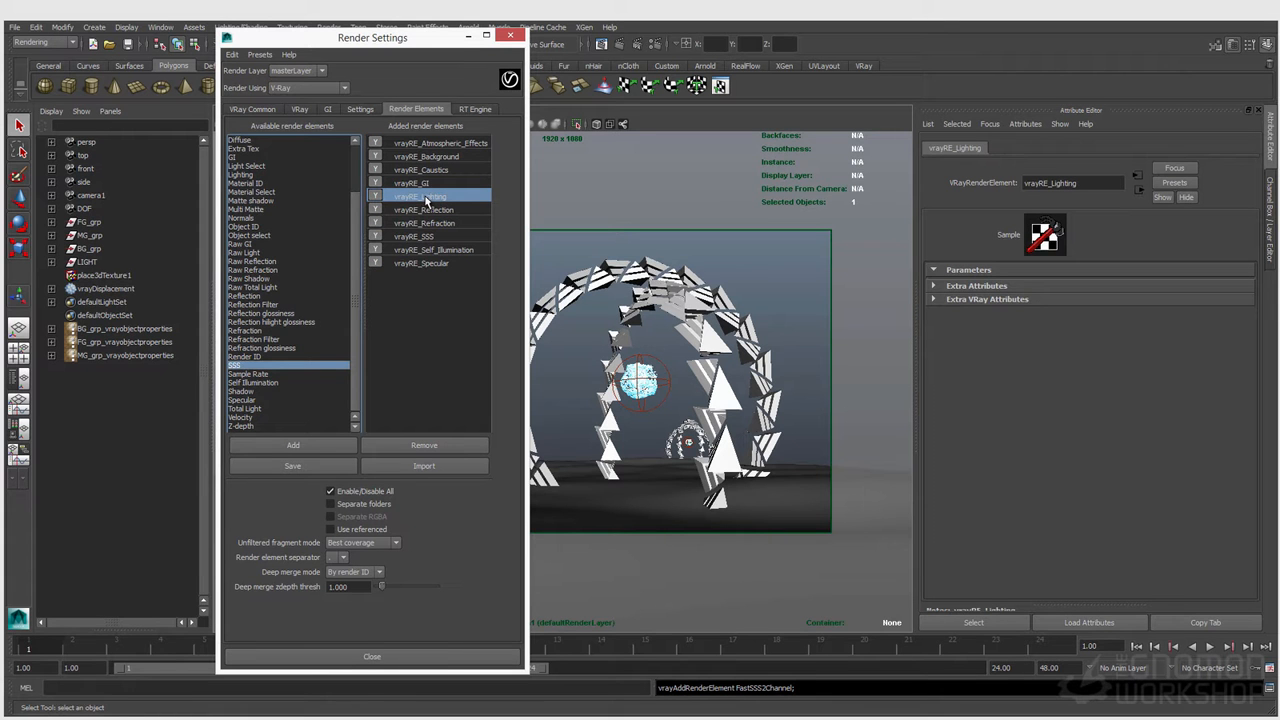
left_click(424, 263)
left_click(421, 156, "shift")
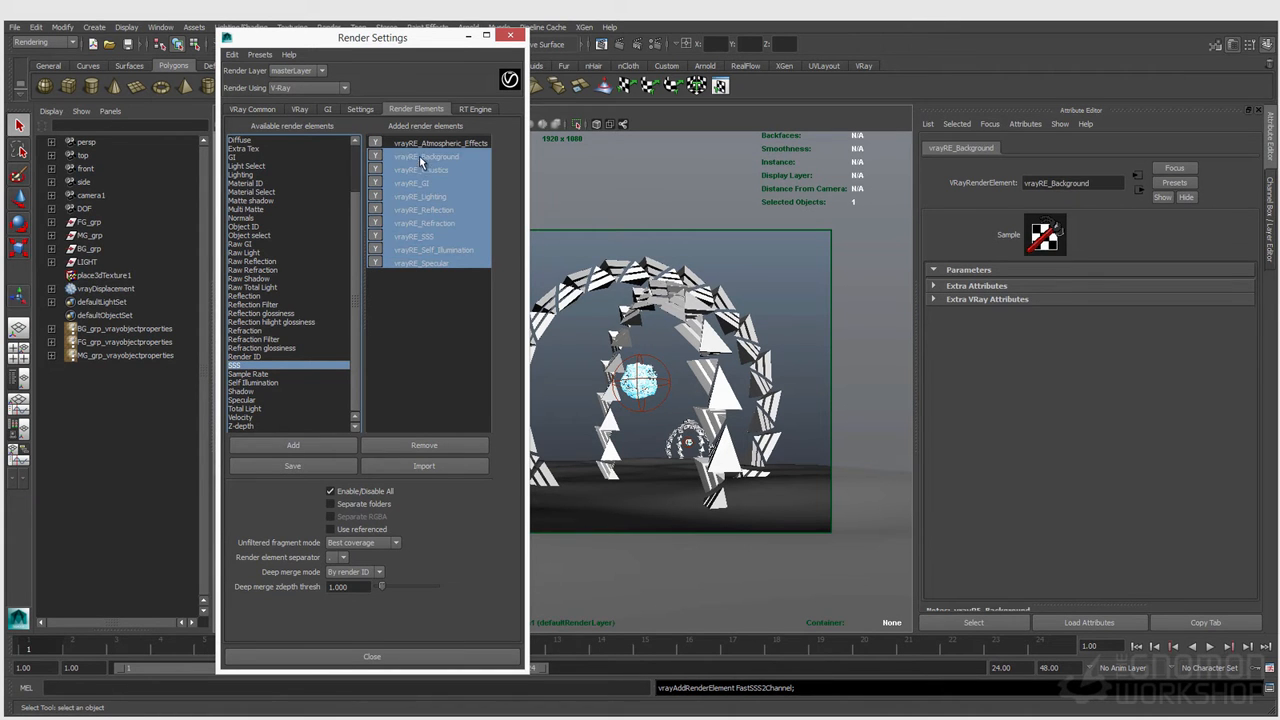
left_click(416, 144, "shift")
left_click_drag(358, 248, 376, 275)
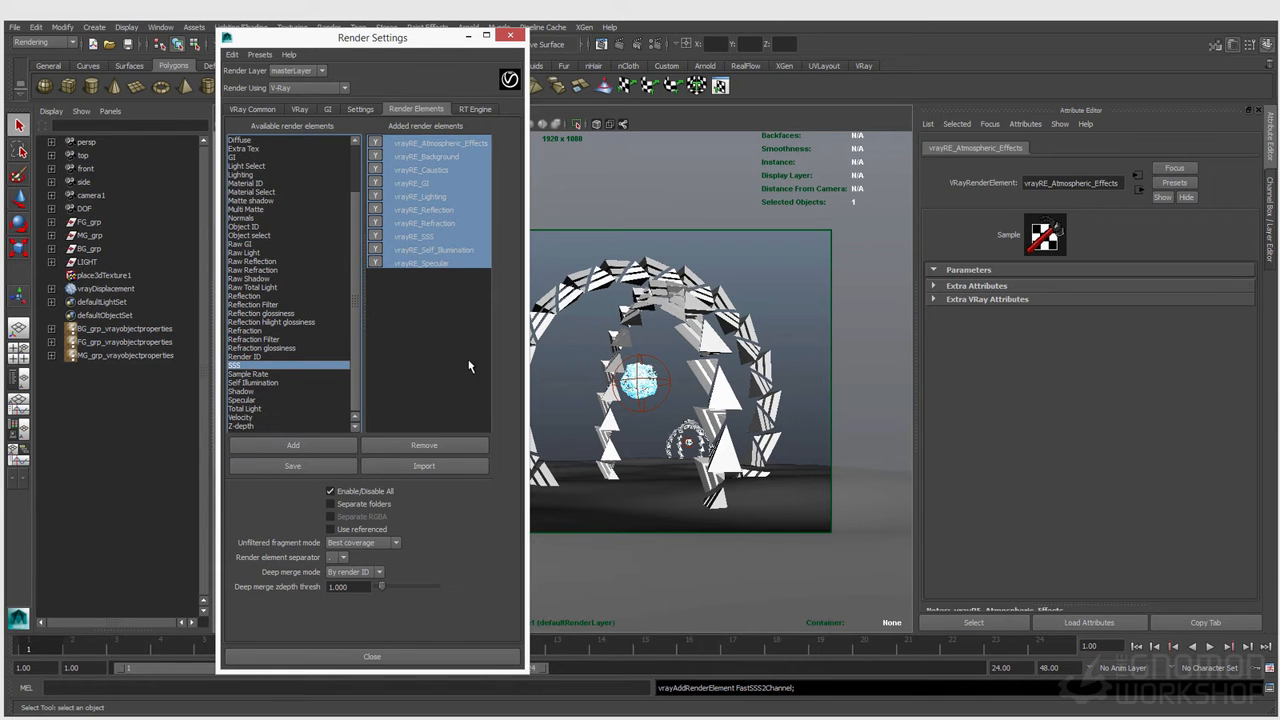
Save the selected render elements to the project's scenes folder as render_elements_beauty.
left_click(318, 467)
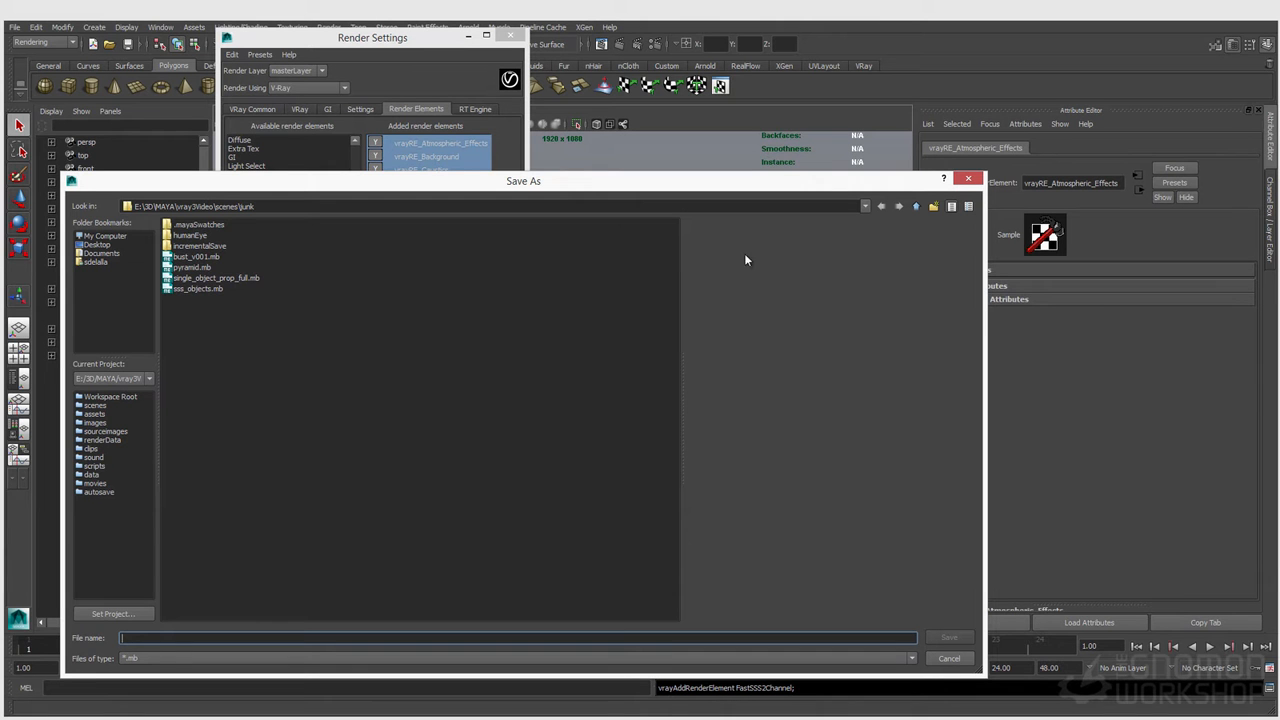
left_click(915, 206)
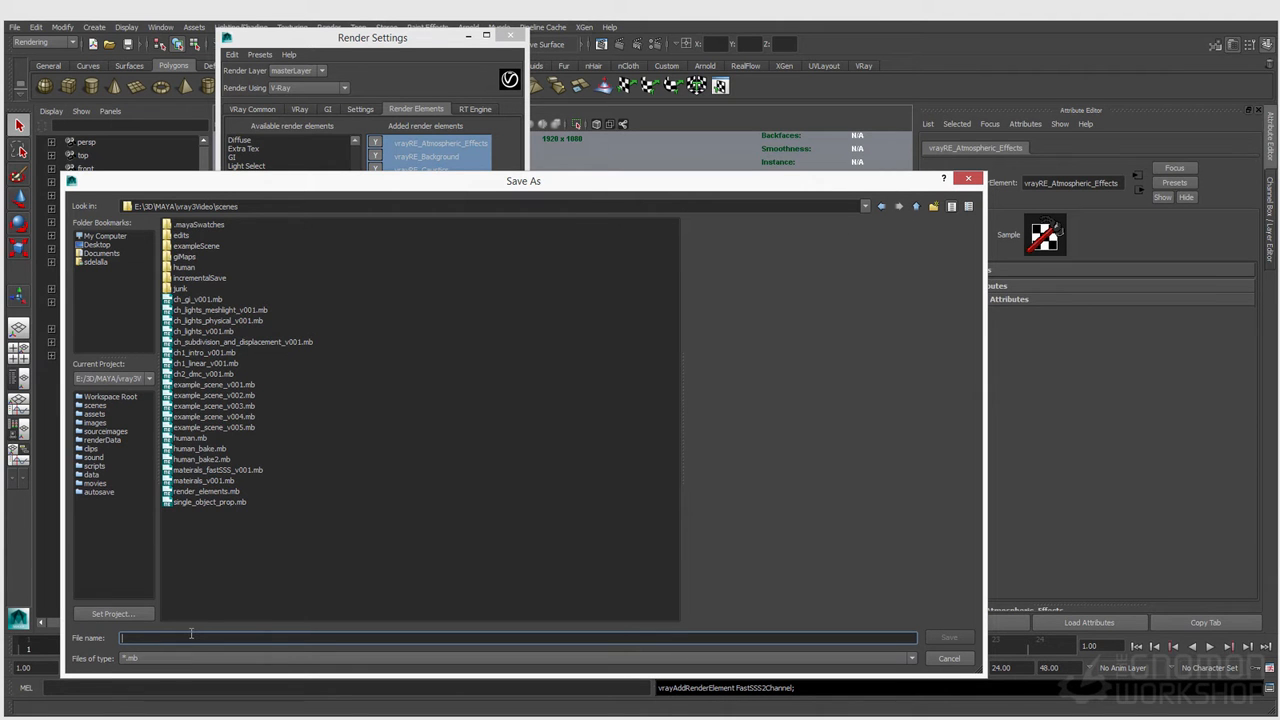
type("ren")
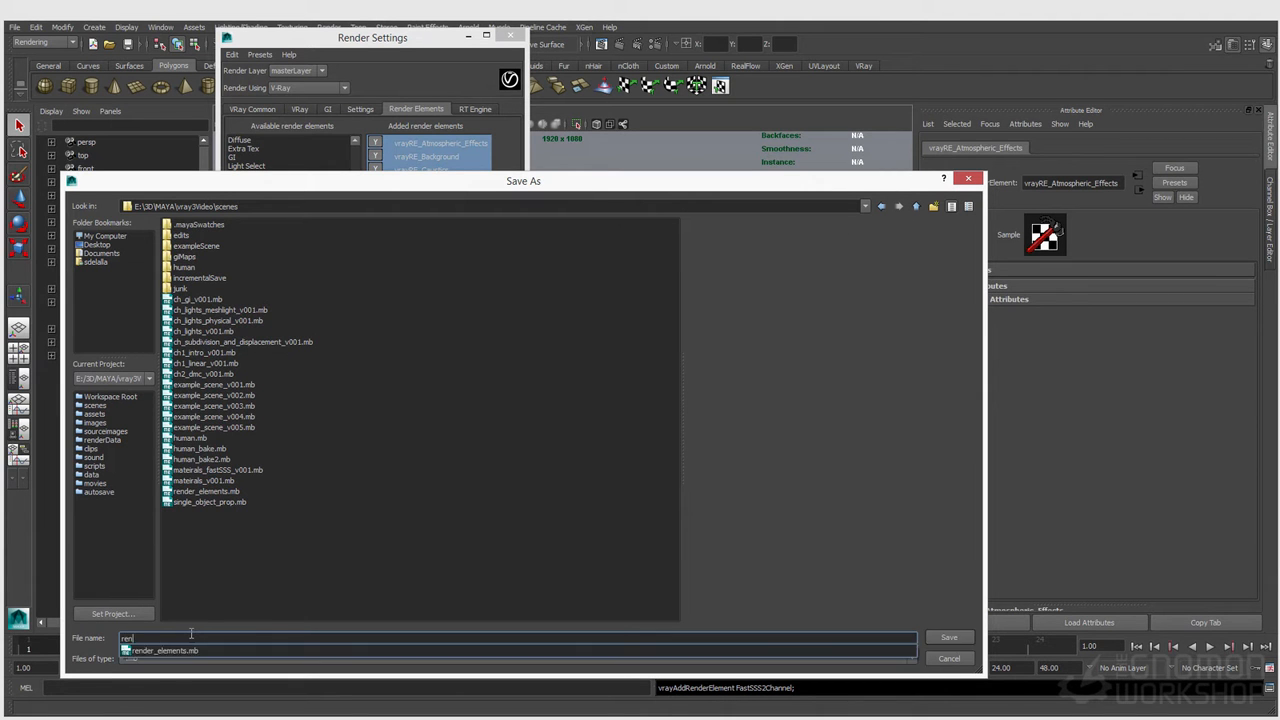
type("der_elements")
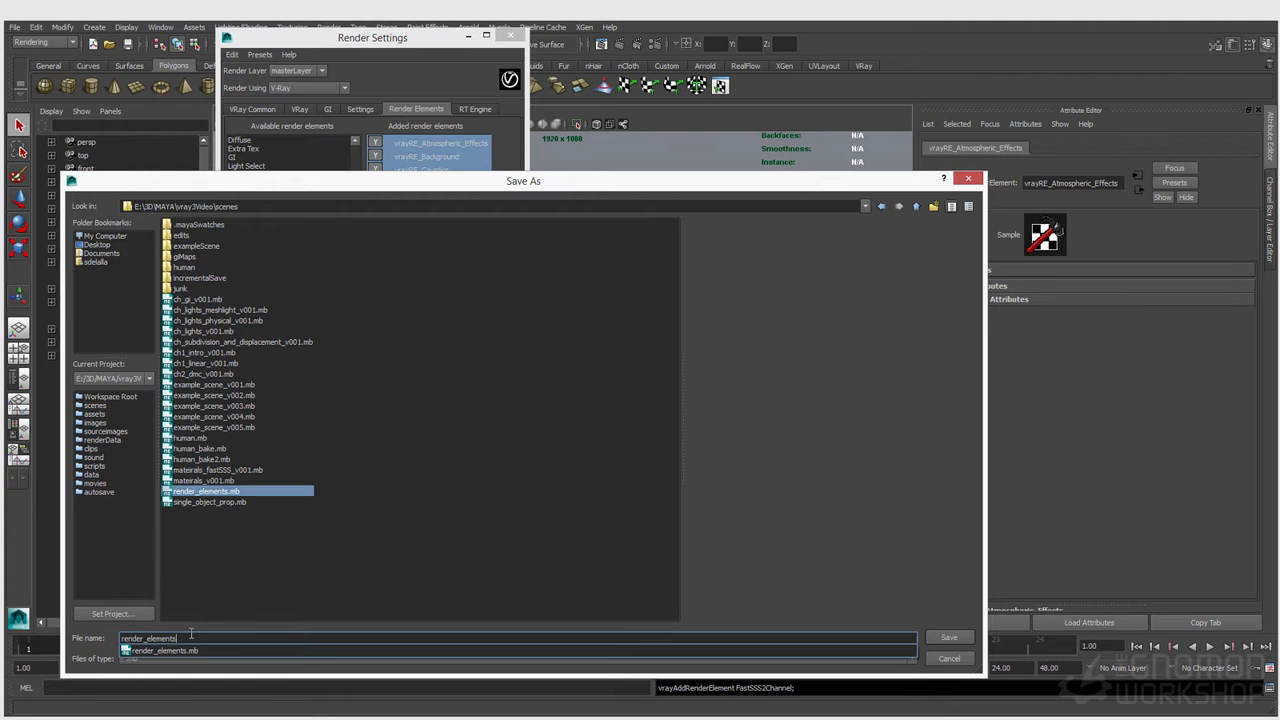
type("_beauty")
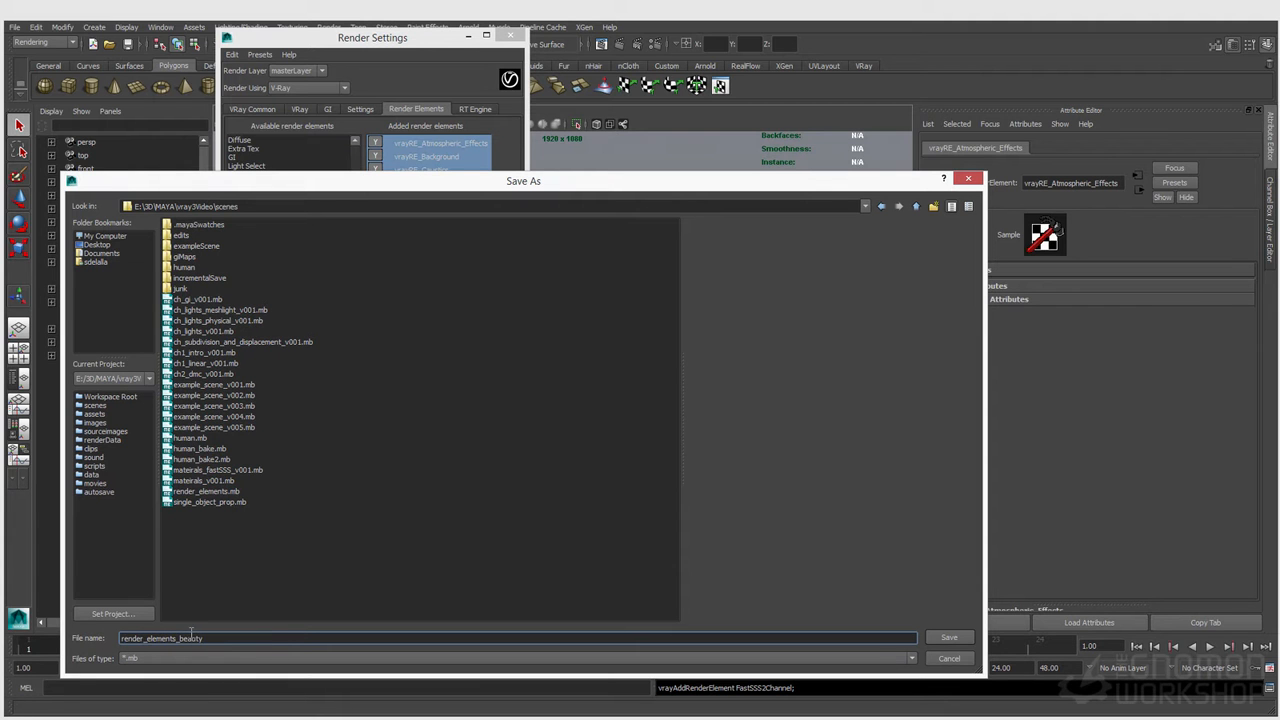
left_click(955, 638)
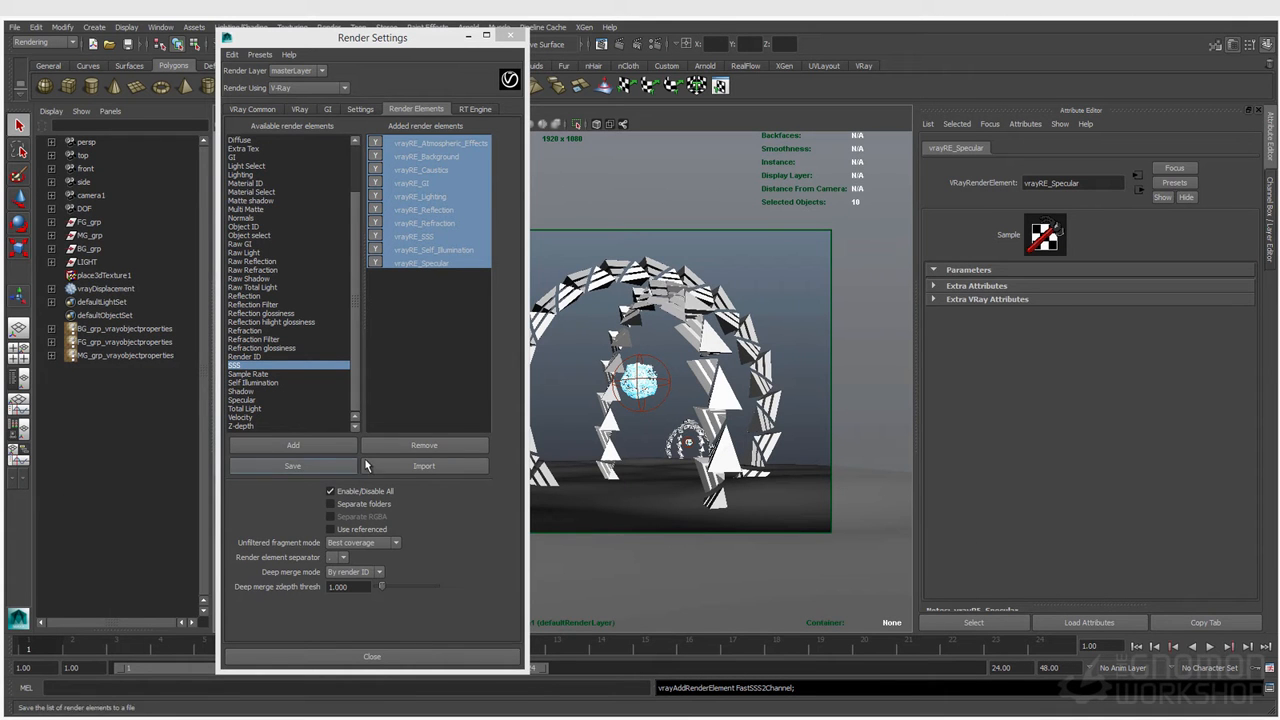
Remove all the added render elements and import them back from render_elements_beauty.mb.
left_click(388, 447)
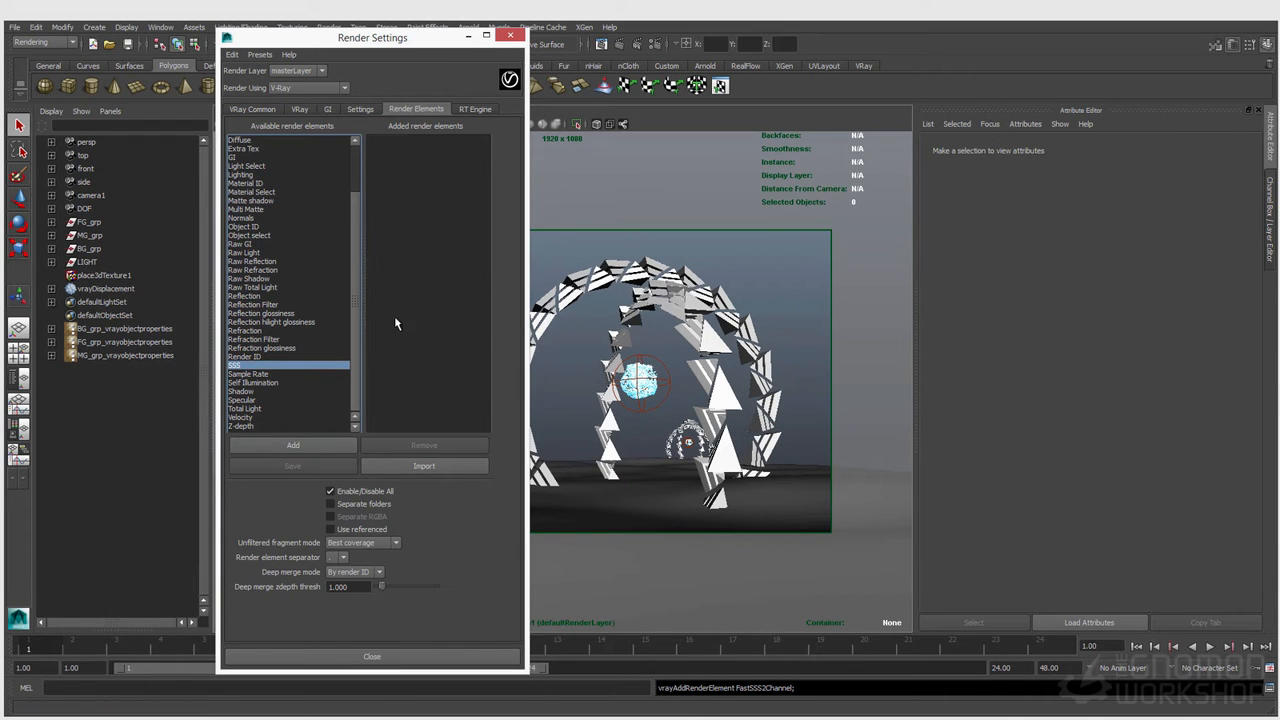
left_click(383, 466)
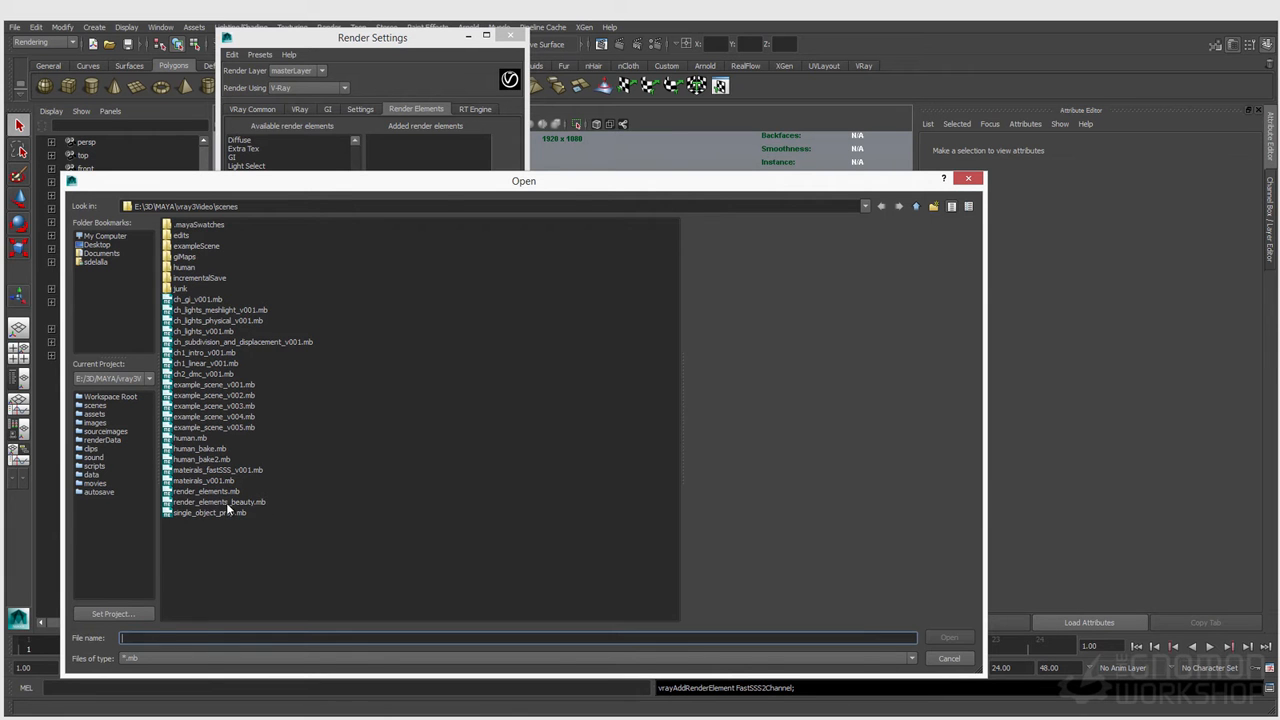
left_click(226, 502)
left_click(948, 638)
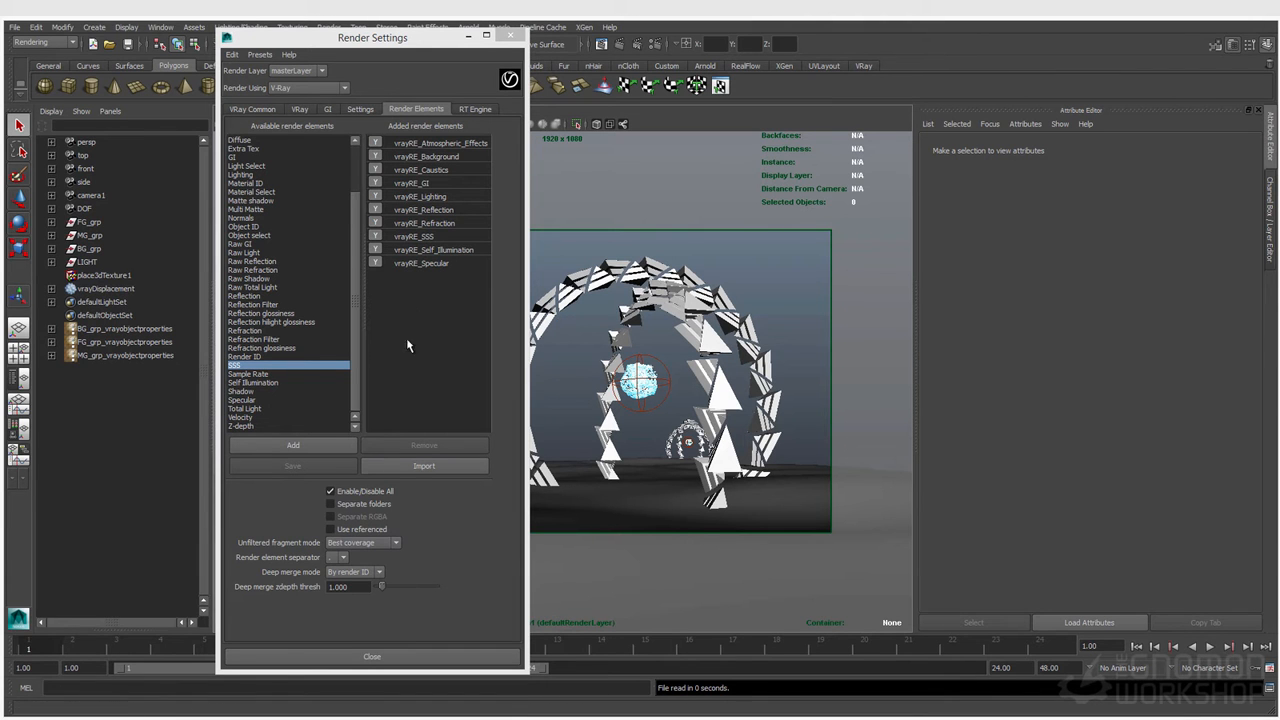
Remove all the added render elements and create a reference to render_elements_beauty.mb from the project's scenes folder.
left_click_drag(440, 264, 411, 142)
left_click(414, 446)
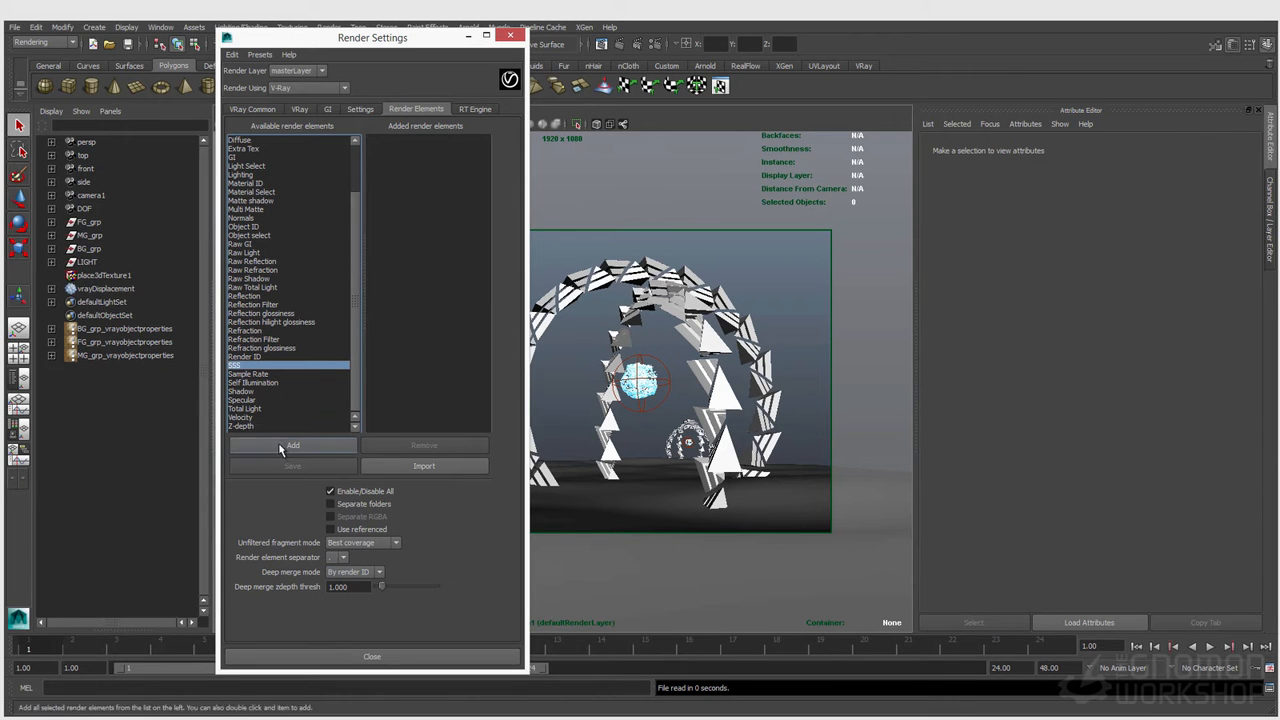
left_click(14, 27)
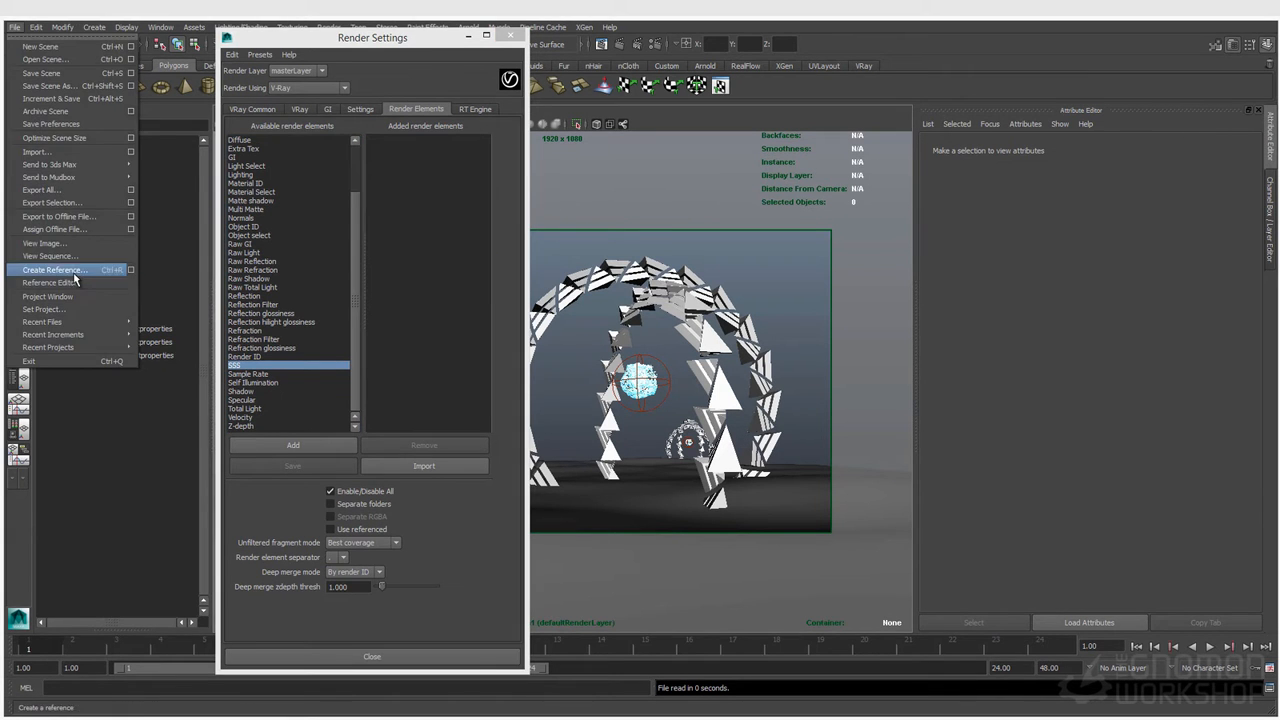
left_click(78, 270)
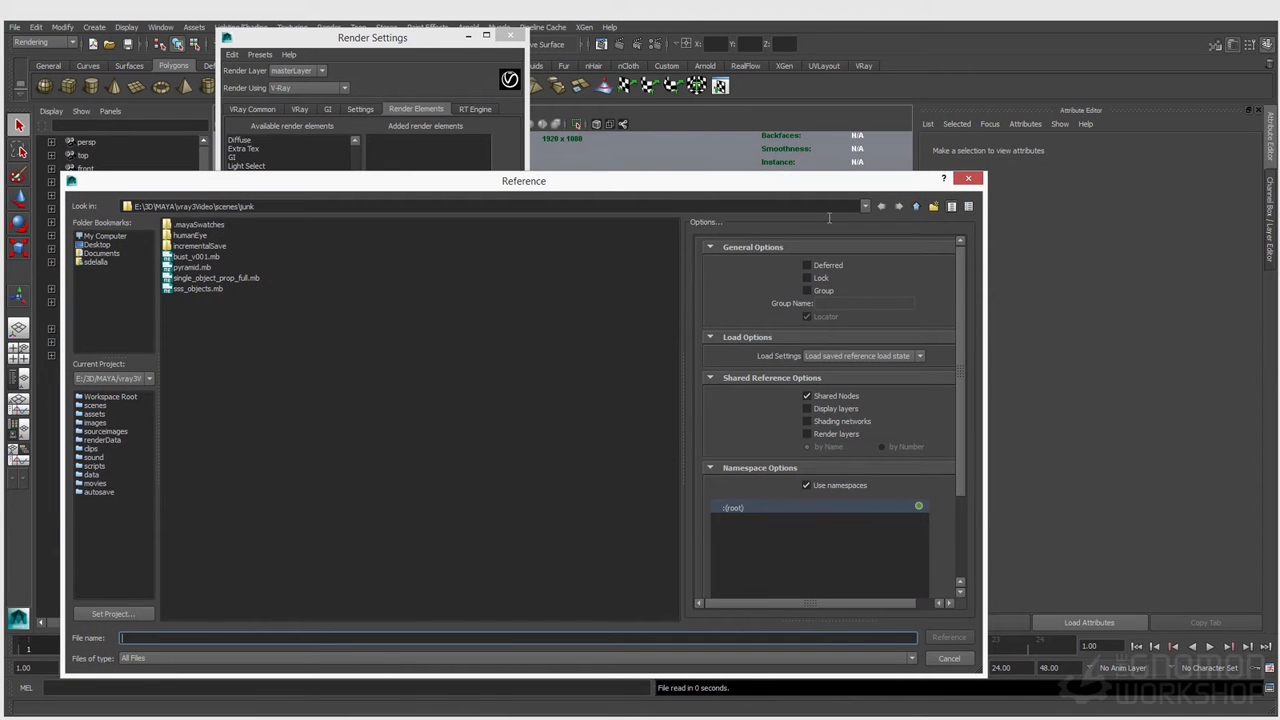
left_click(916, 206)
left_click(213, 523)
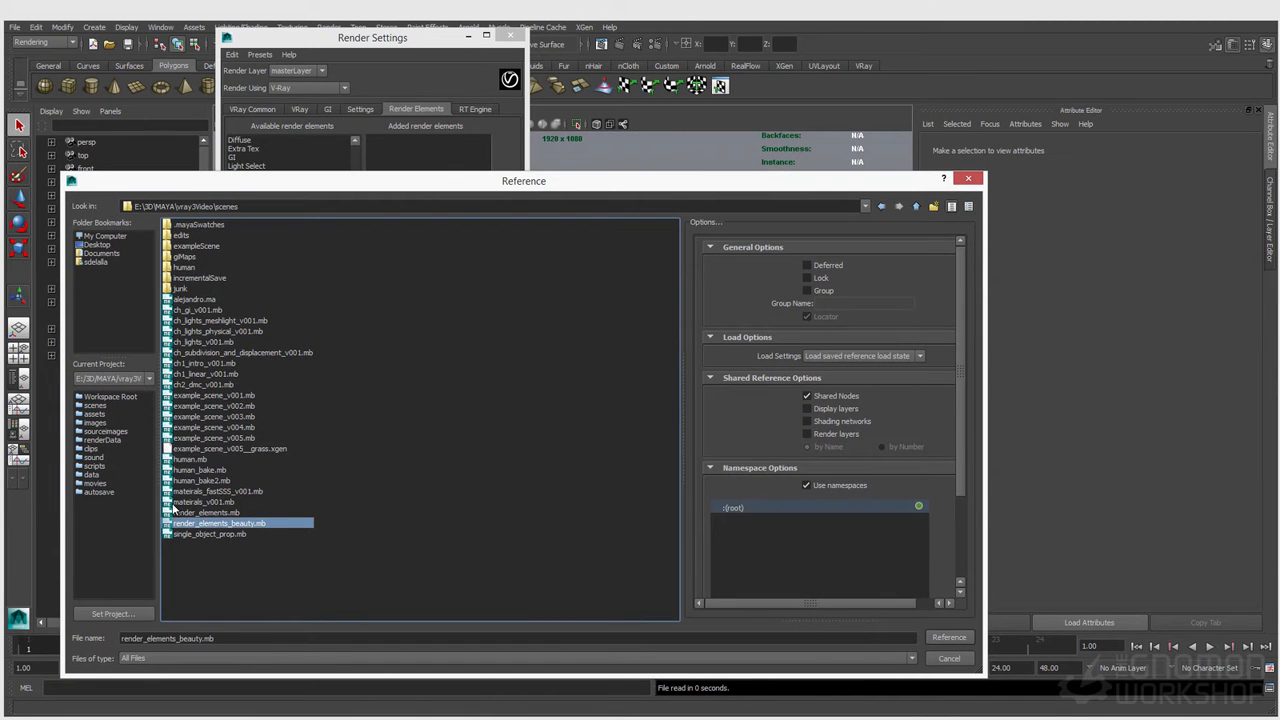
left_click(950, 638)
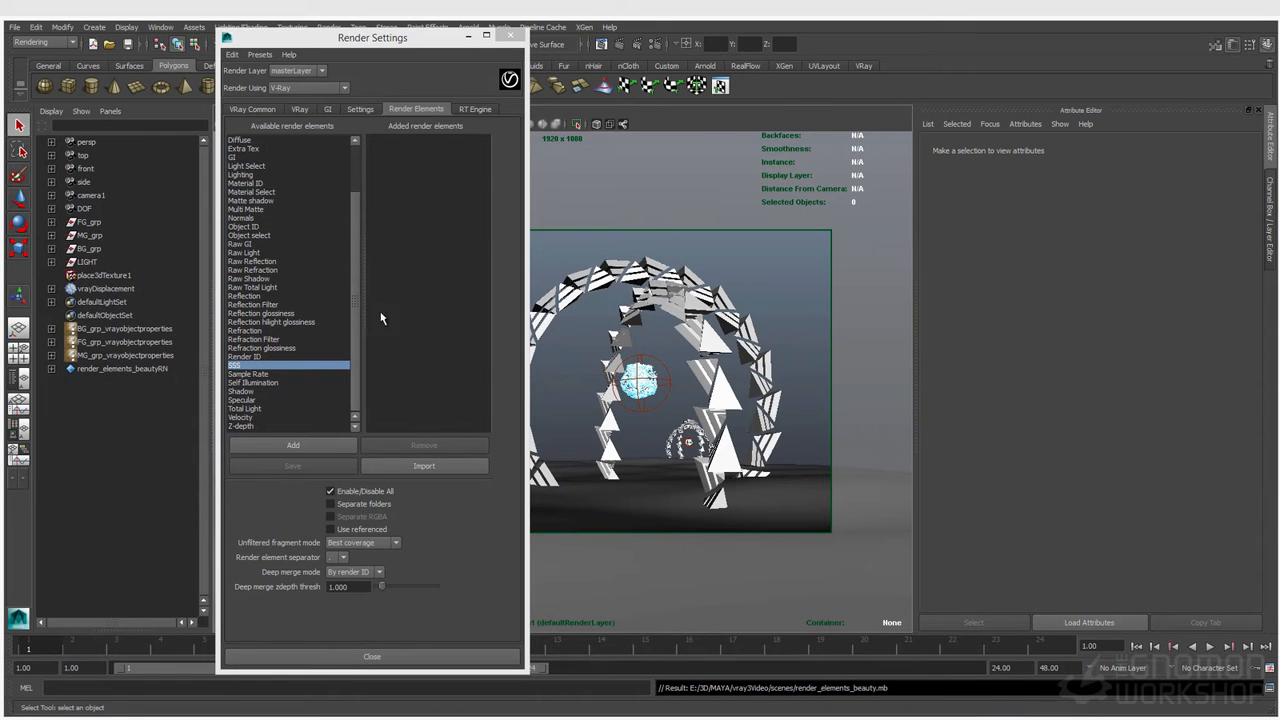
Enable Use referenced for the render elements and widen the render settings window to inspect the referenced element names.
left_click(331, 529)
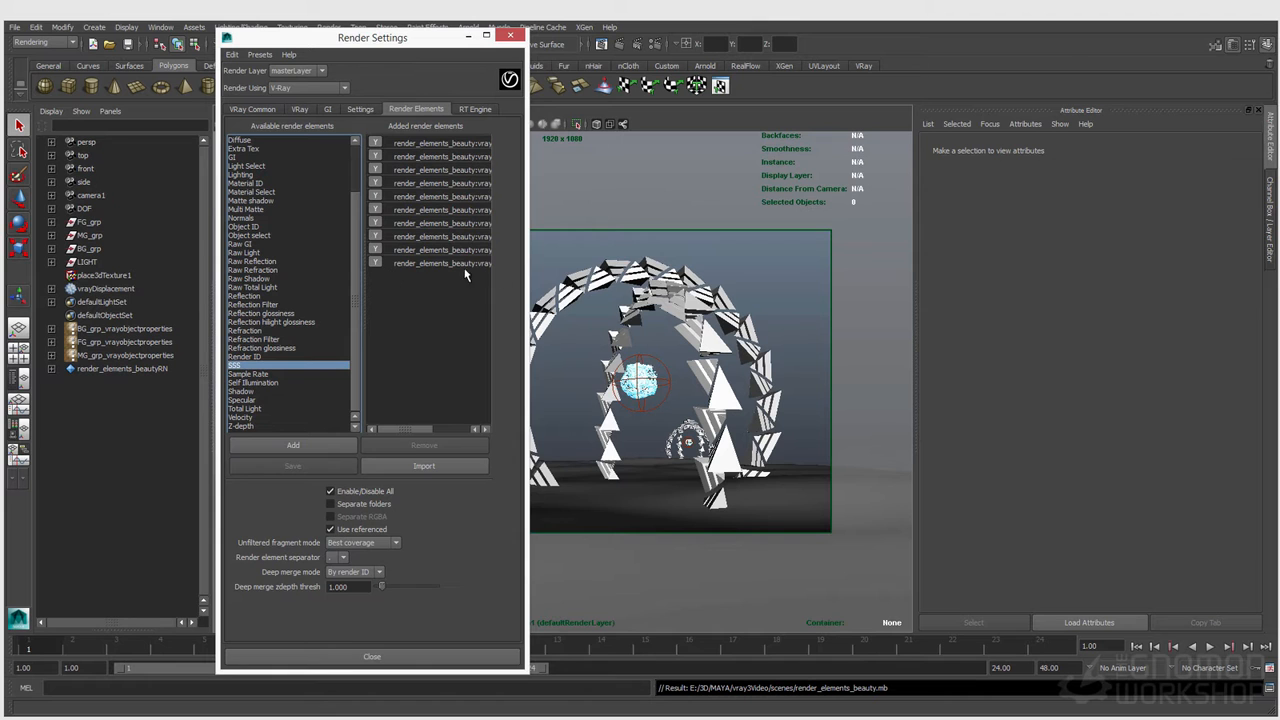
left_click_drag(526, 280, 645, 280)
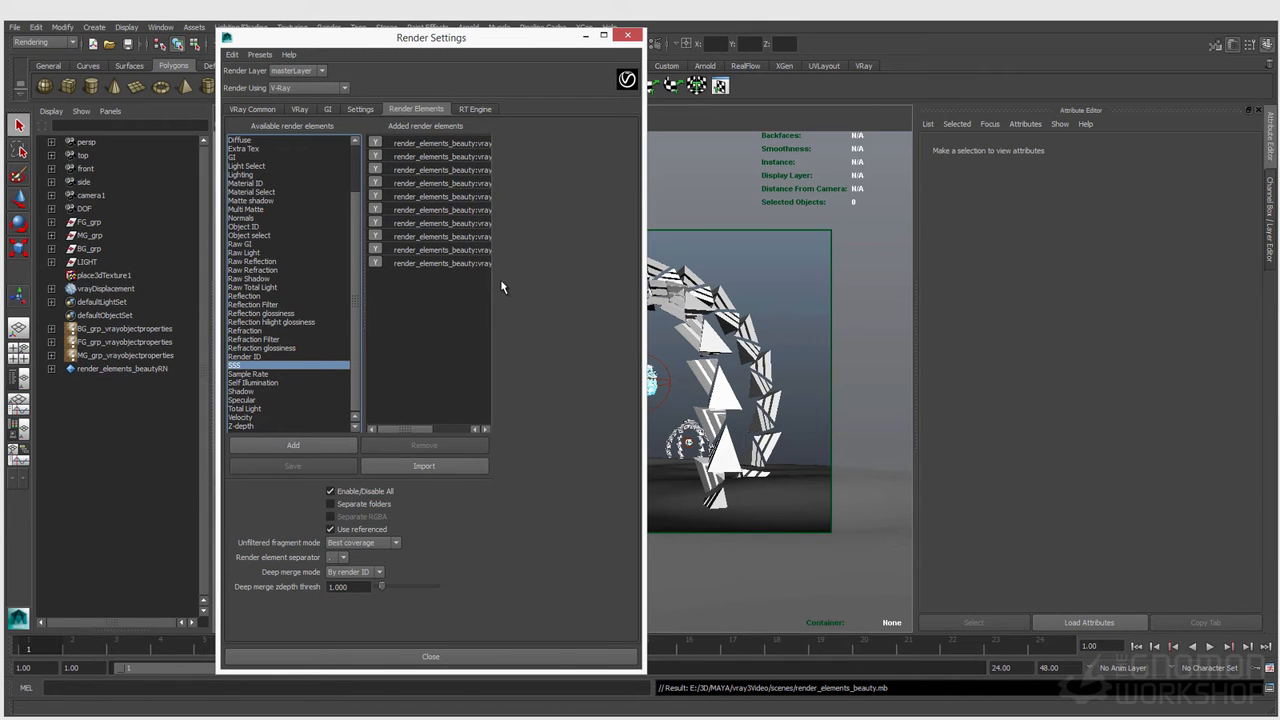
left_click(470, 262)
left_click_drag(403, 423, 460, 428)
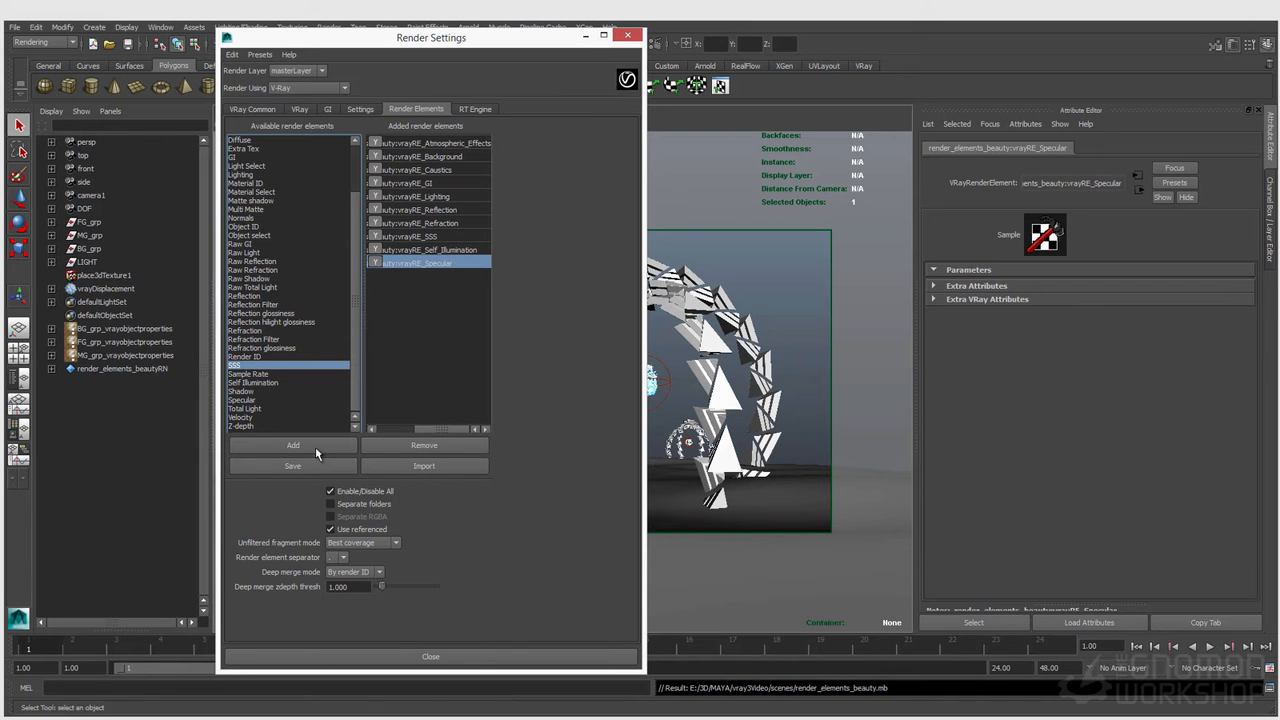
Turn off Use referenced and remove the render_elements_beauty reference from the scene.
left_click(330, 529)
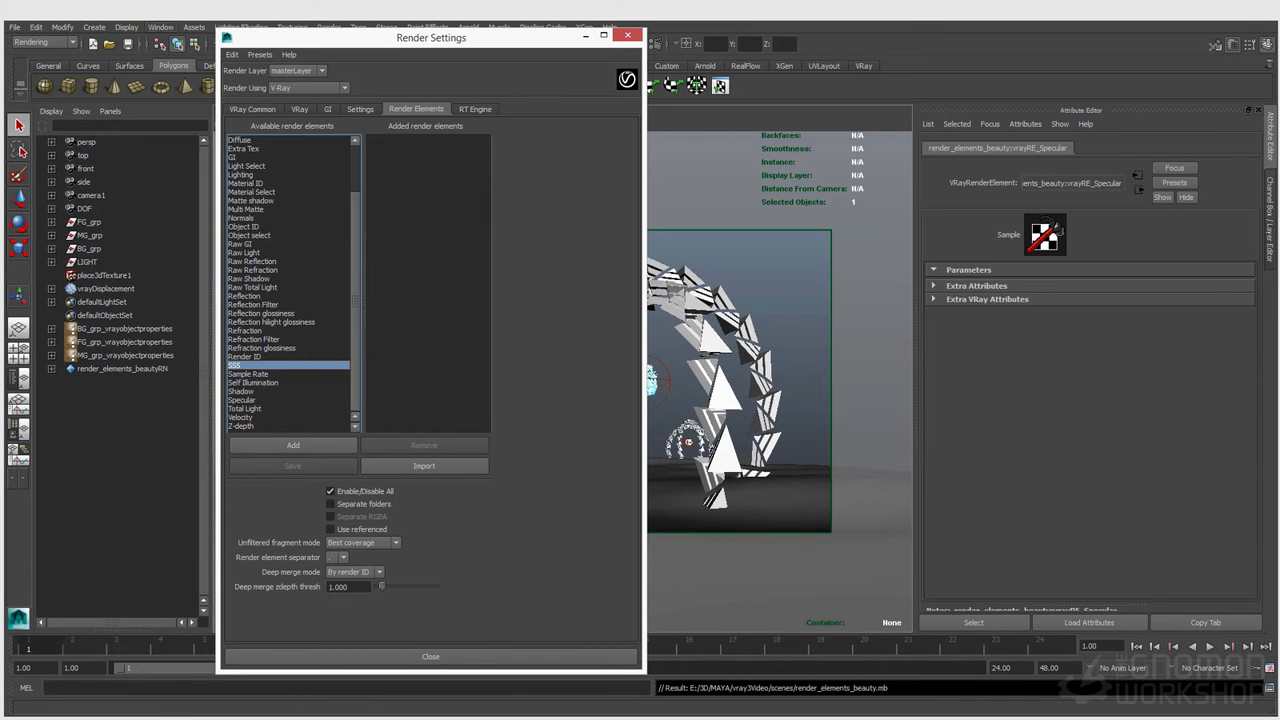
left_click(15, 27)
left_click(63, 284)
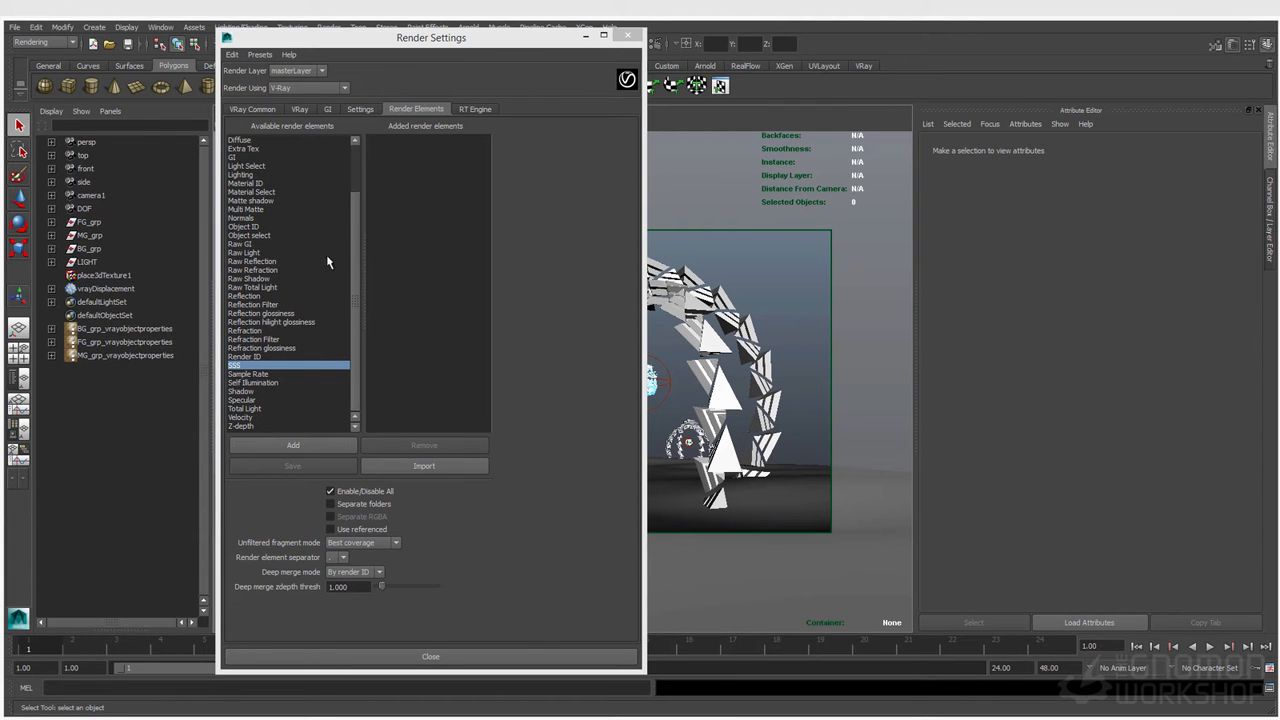
Import the saved beauty render elements back into the scene.
left_click(420, 466)
left_click(222, 501)
left_click(946, 636)
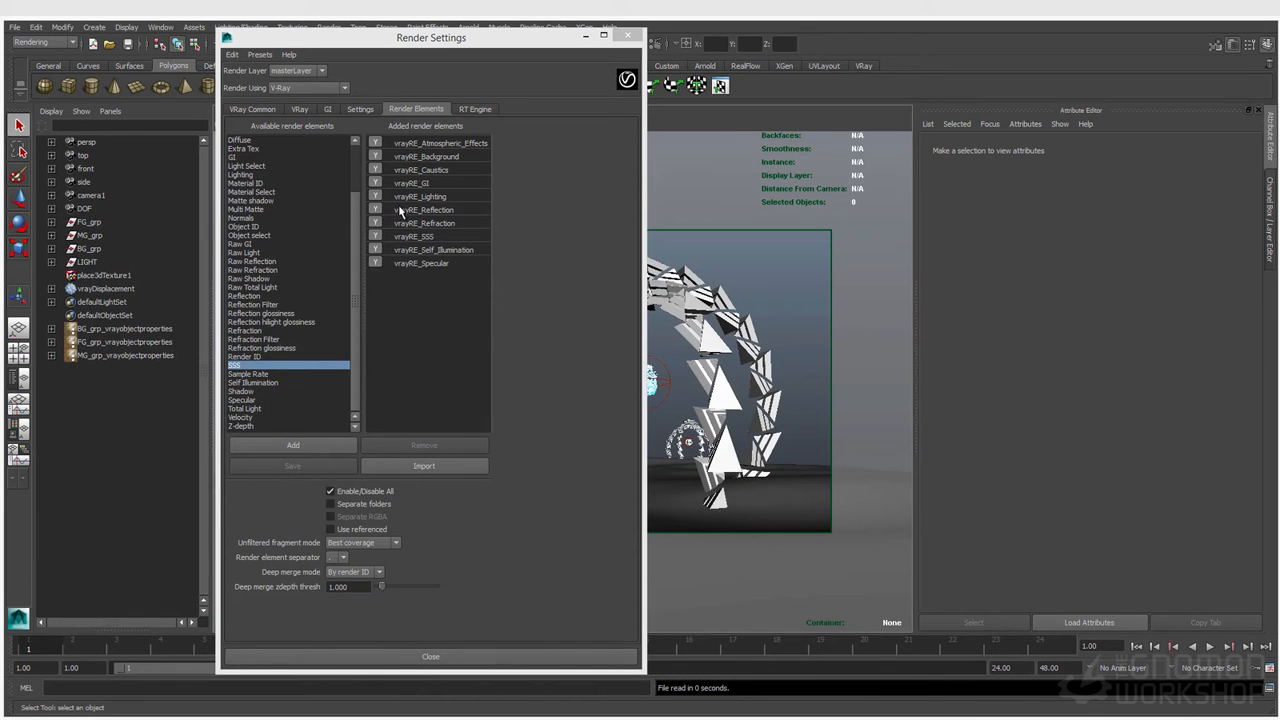
Remove the Atmospheric Effects, Background, Caustics, Refraction and SSS elements from the added render elements.
left_click(420, 157, "ctrl")
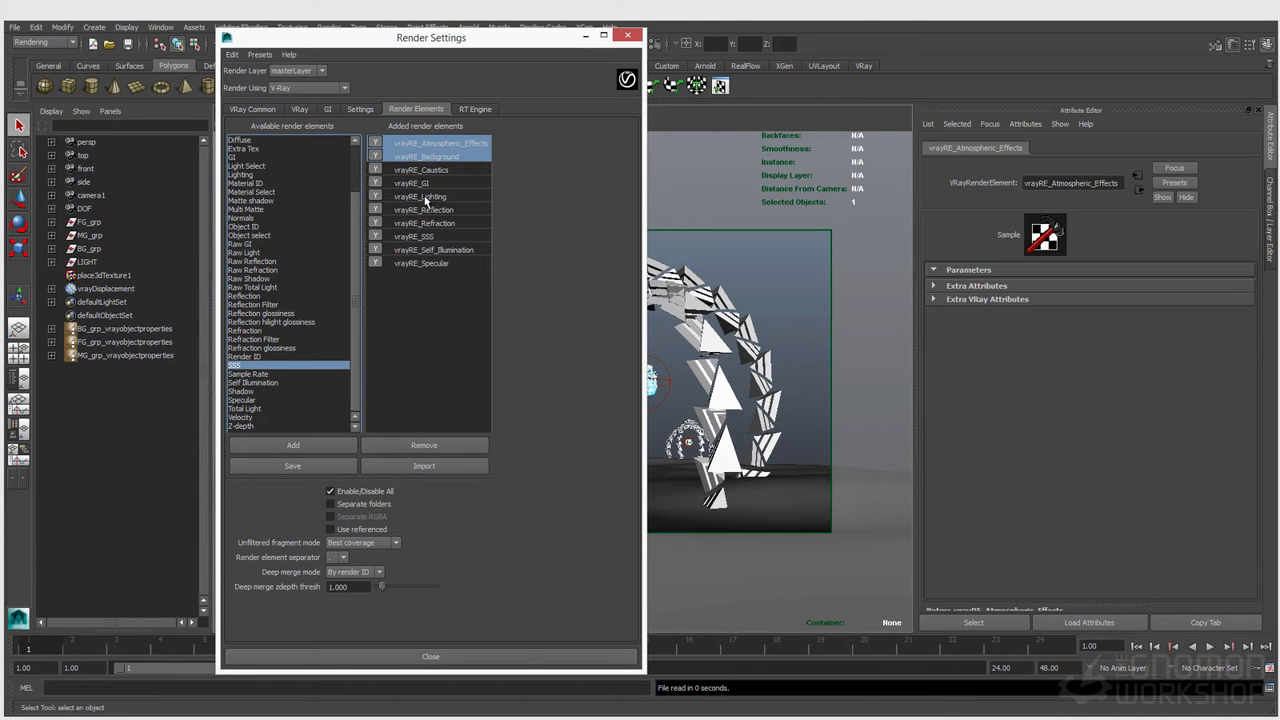
left_click(420, 170, "ctrl")
left_click(443, 236, "ctrl")
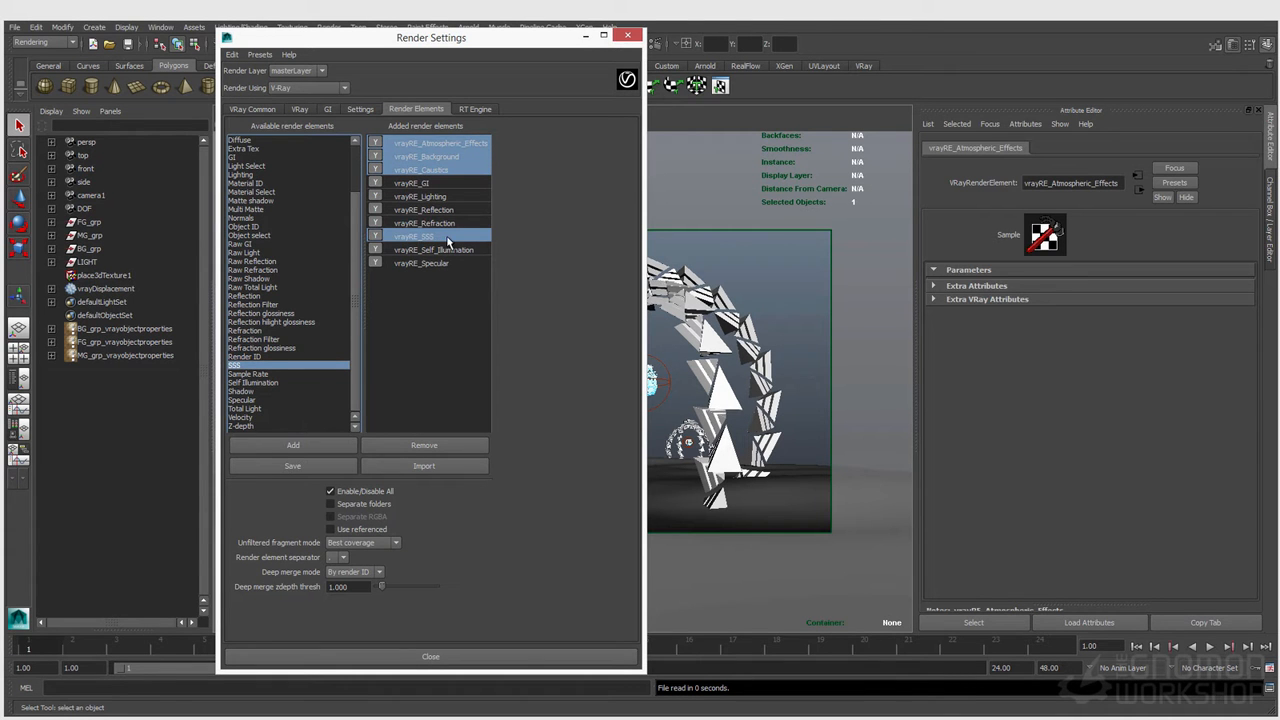
left_click(416, 448)
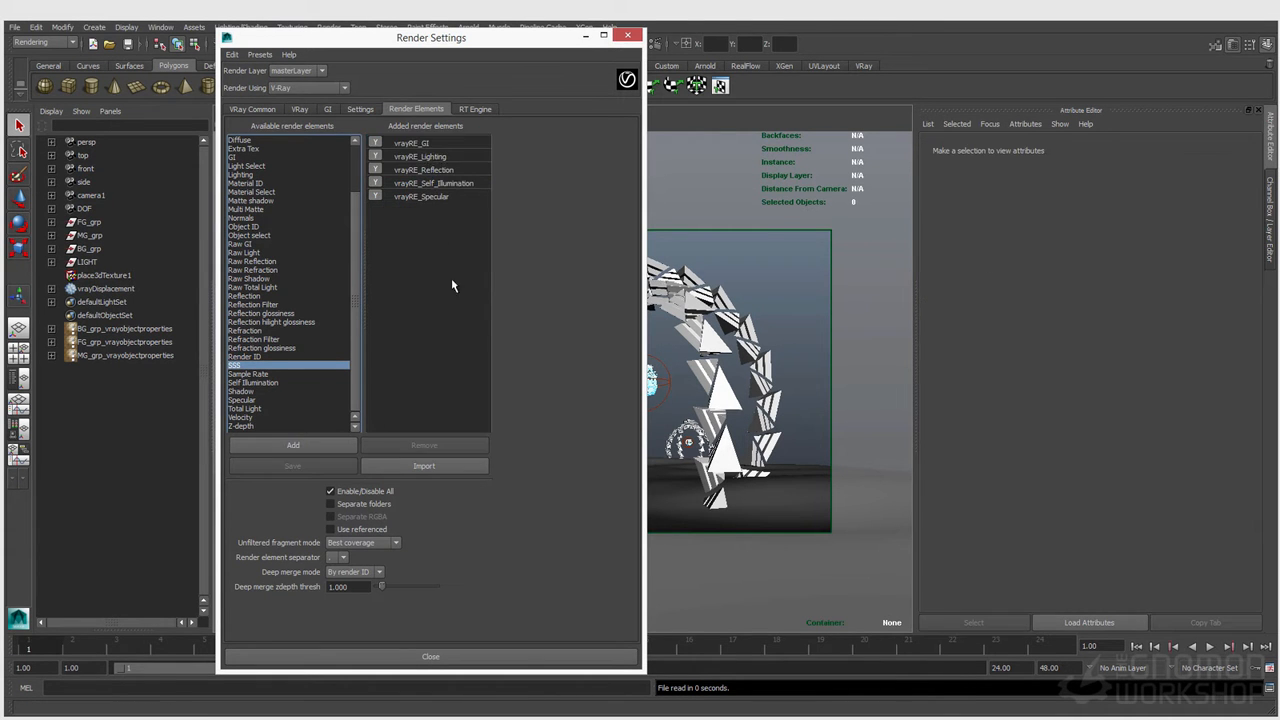
left_click(435, 143)
left_click(445, 197, "shift")
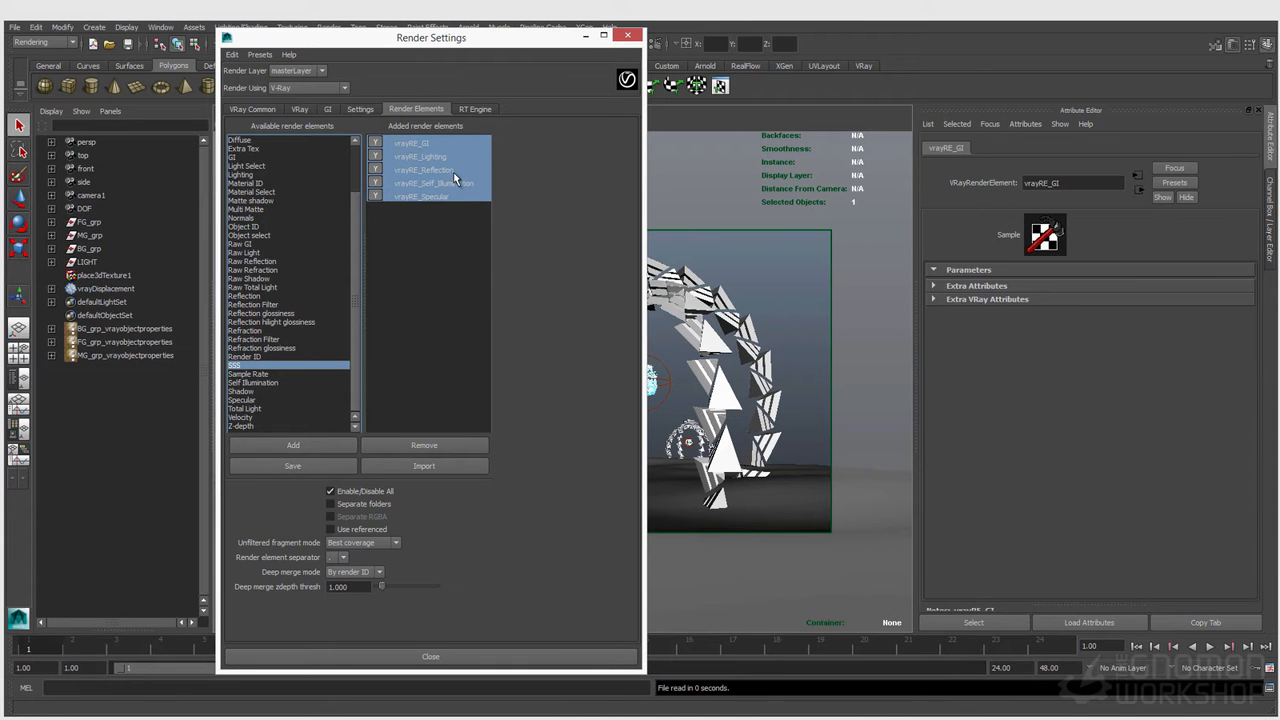
left_click(450, 197)
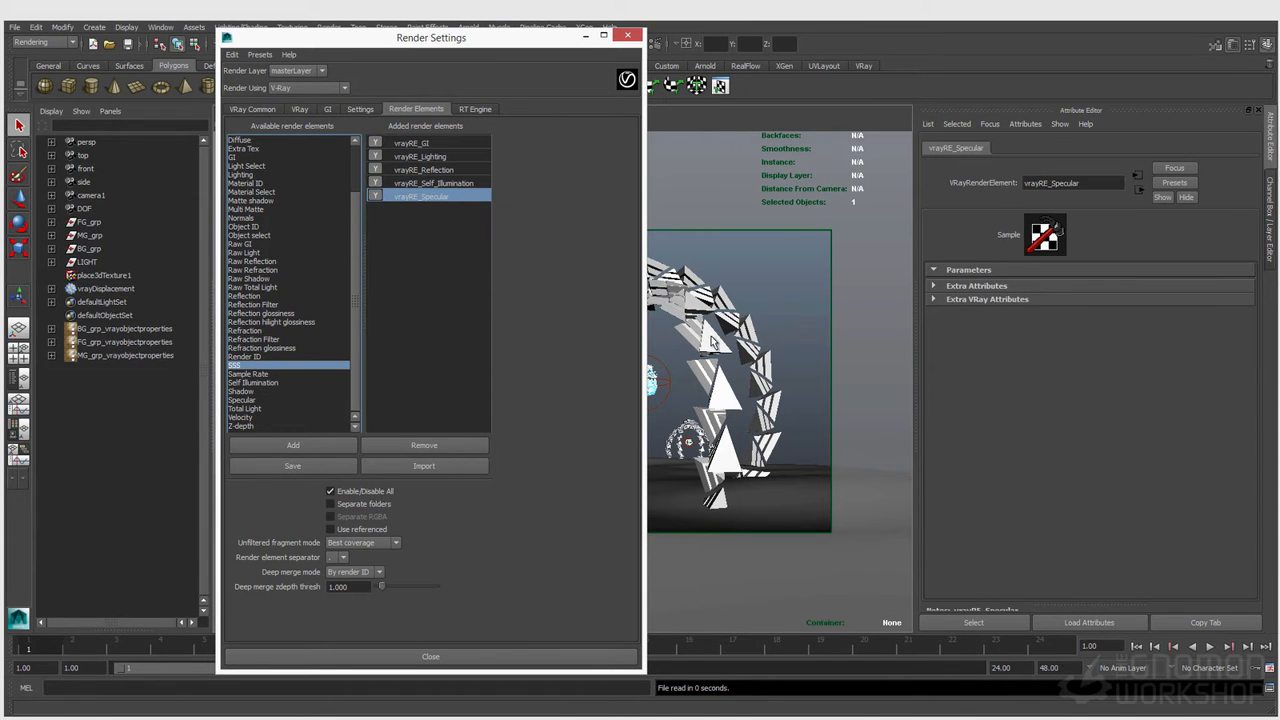
left_click(757, 289)
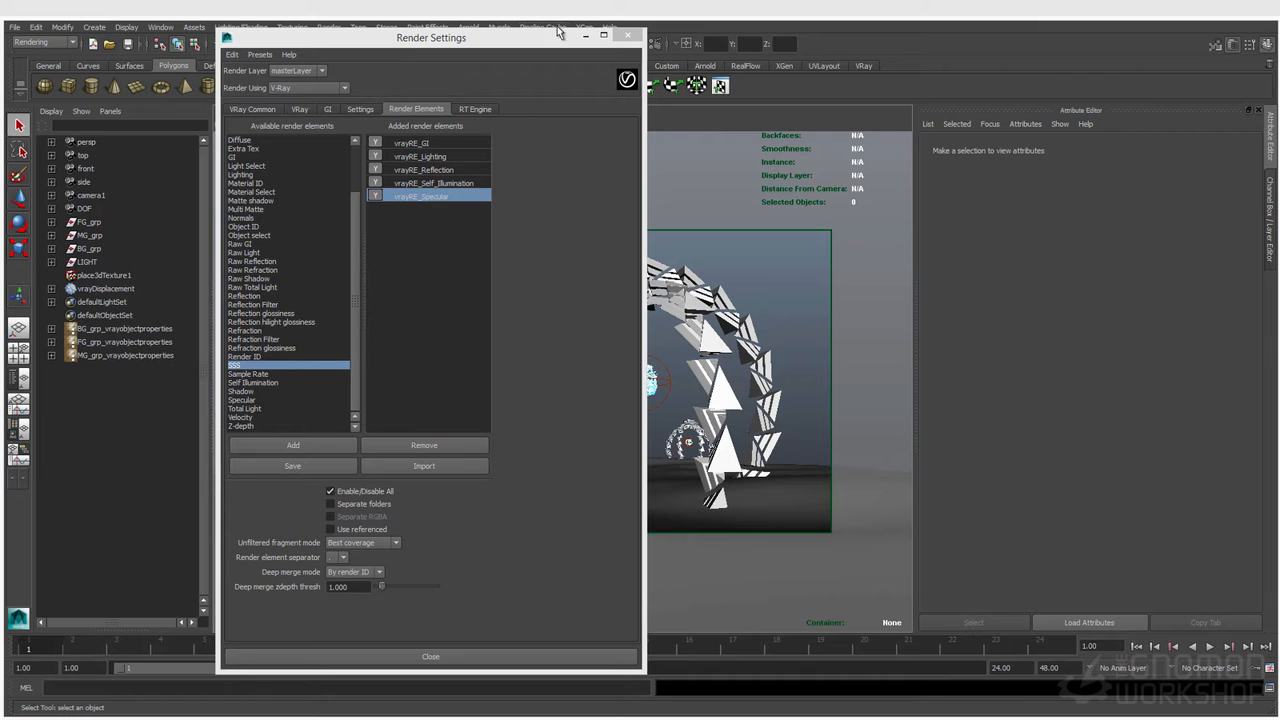
left_click_drag(530, 35, 537, 120)
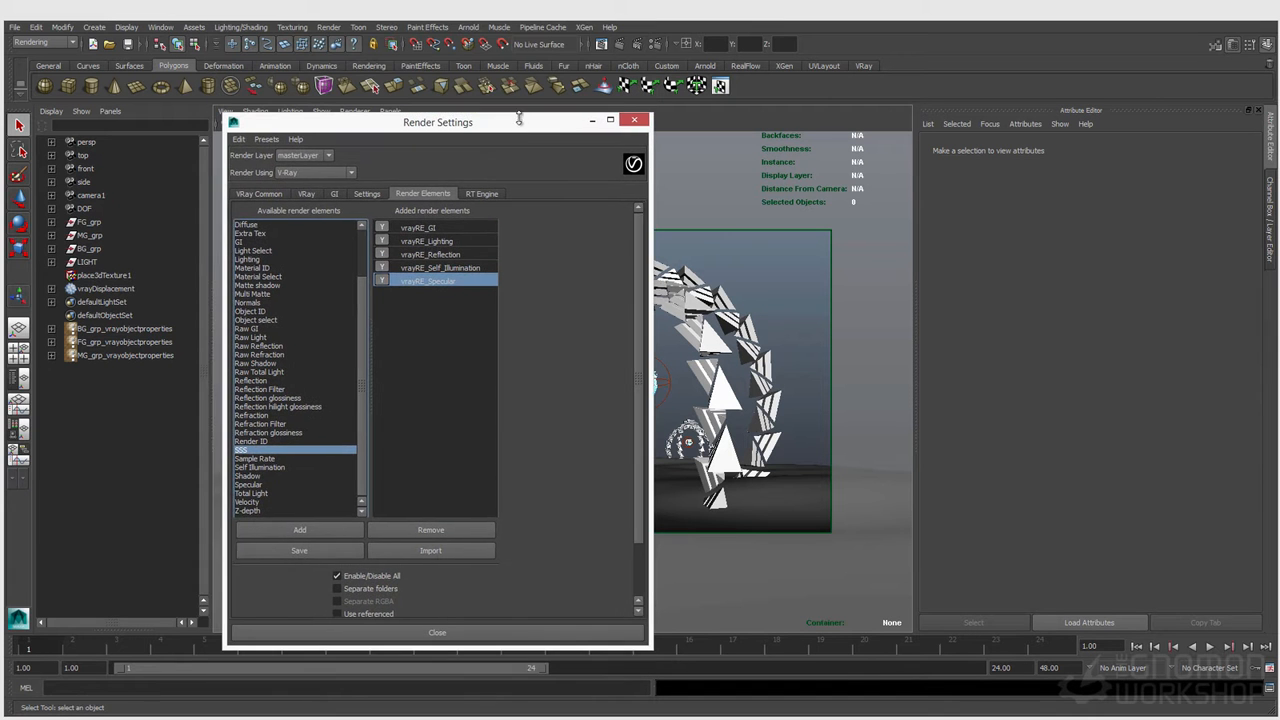
left_click(601, 45)
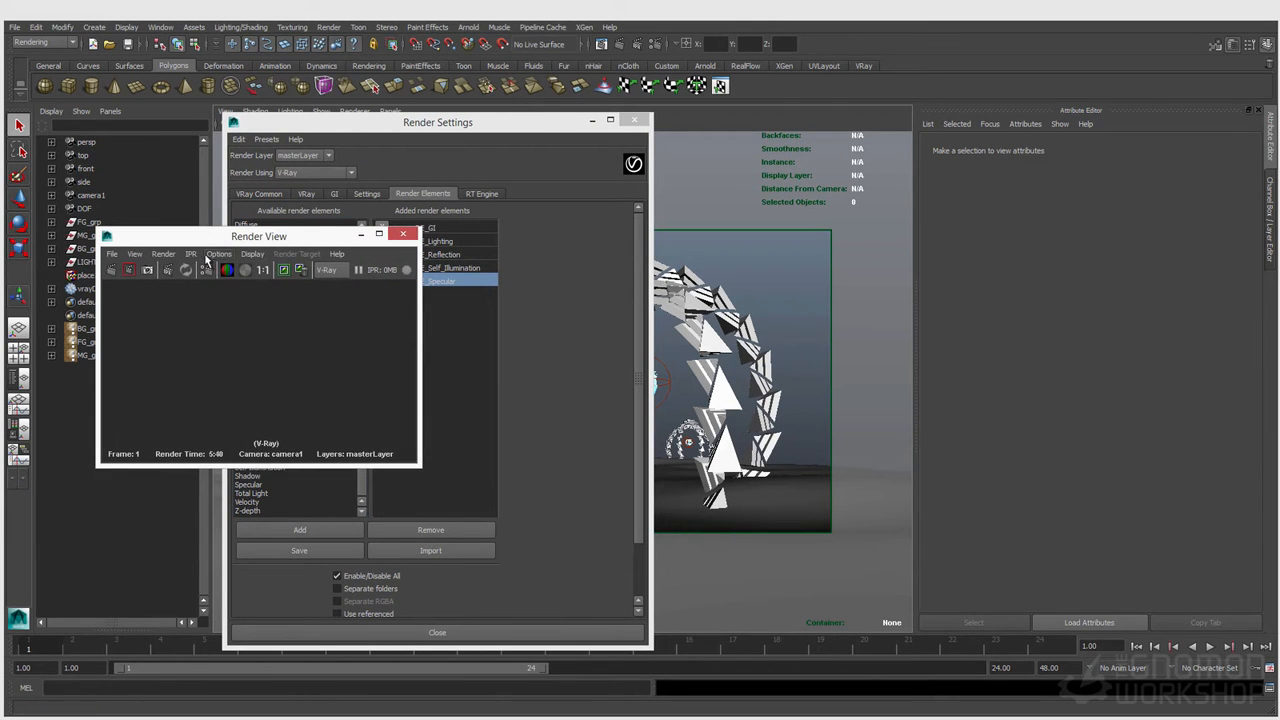
left_click(218, 254)
mouse_move(237, 300)
left_click(375, 352)
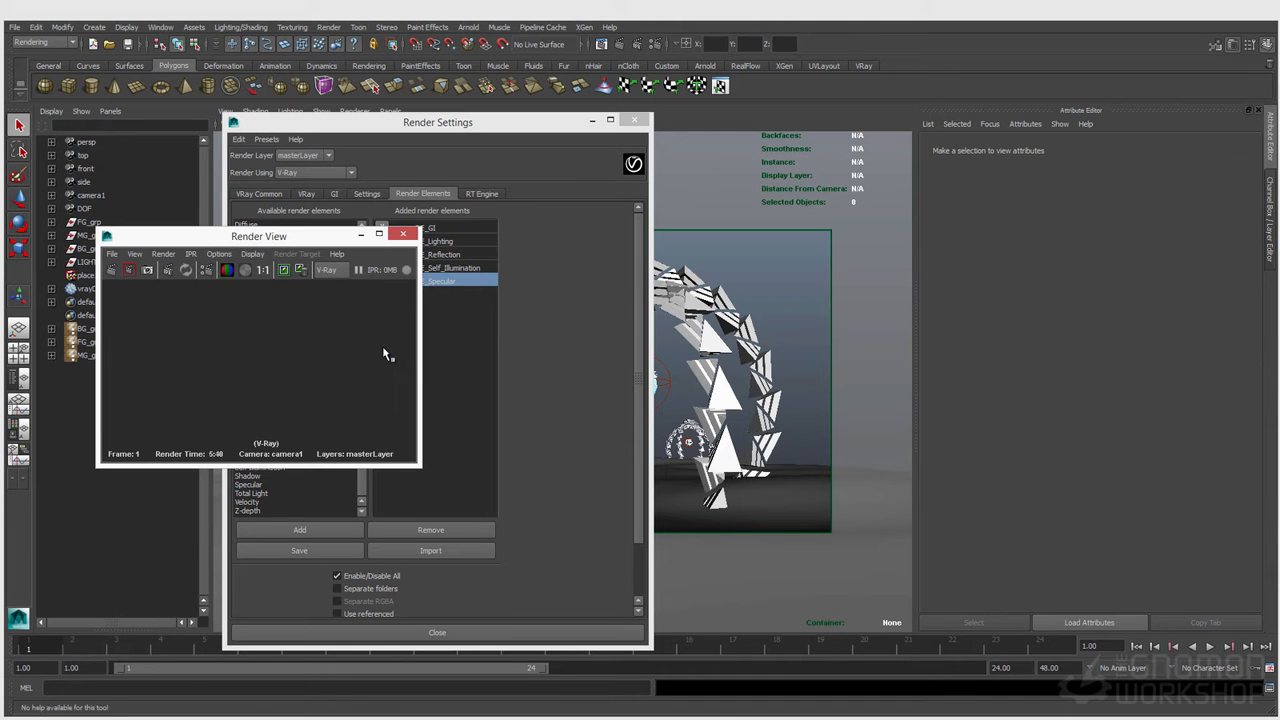
left_click(403, 235)
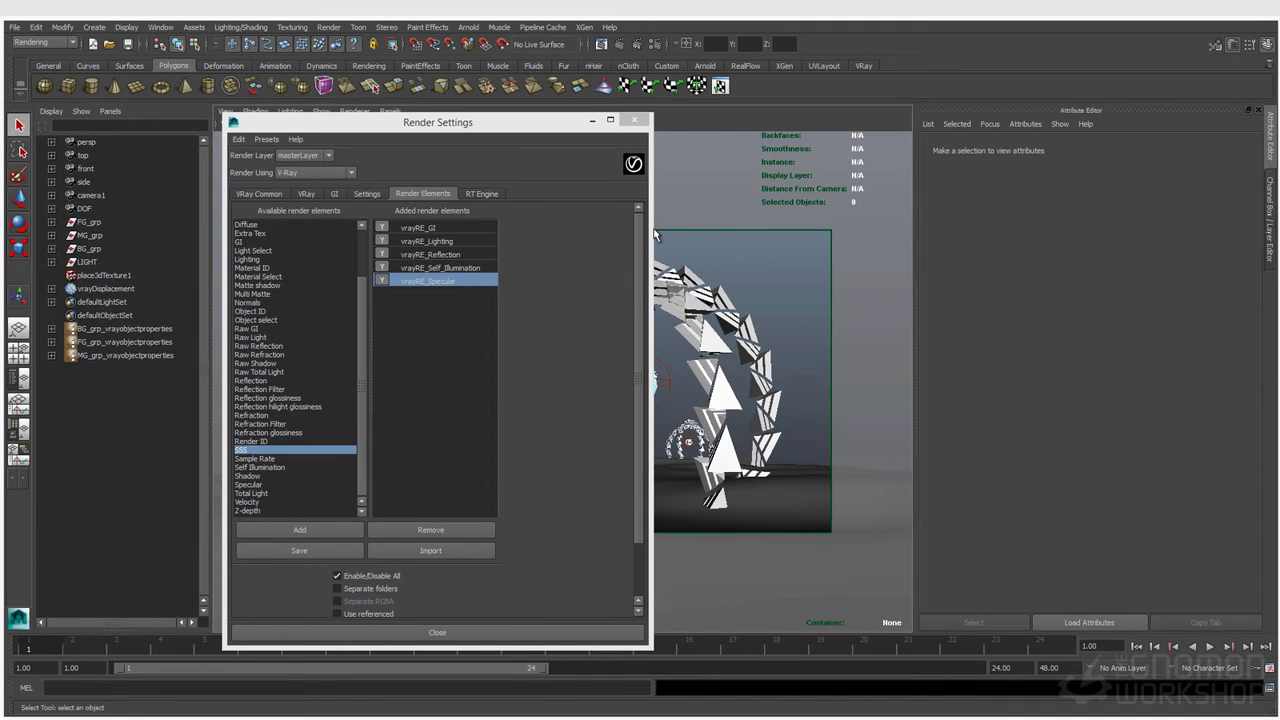
Show the V-Ray frame buffer from the common render settings, then enlarge and reposition its window.
left_click(259, 193)
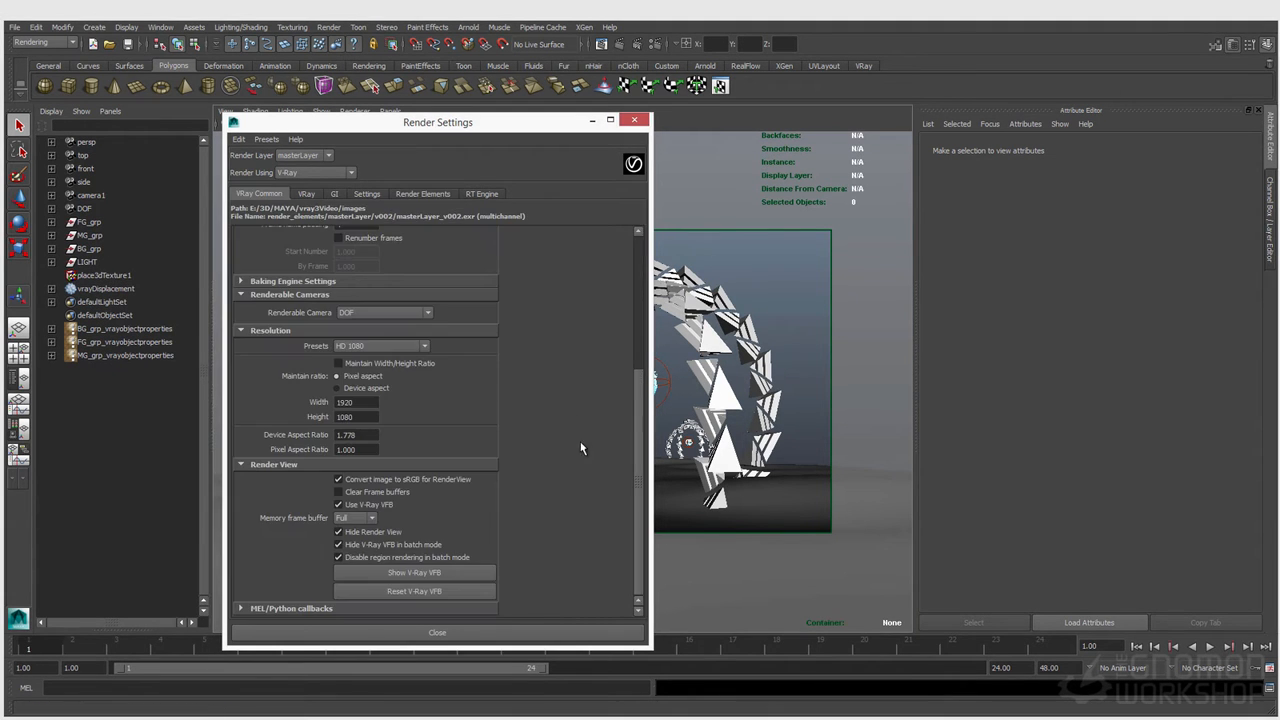
left_click(448, 575)
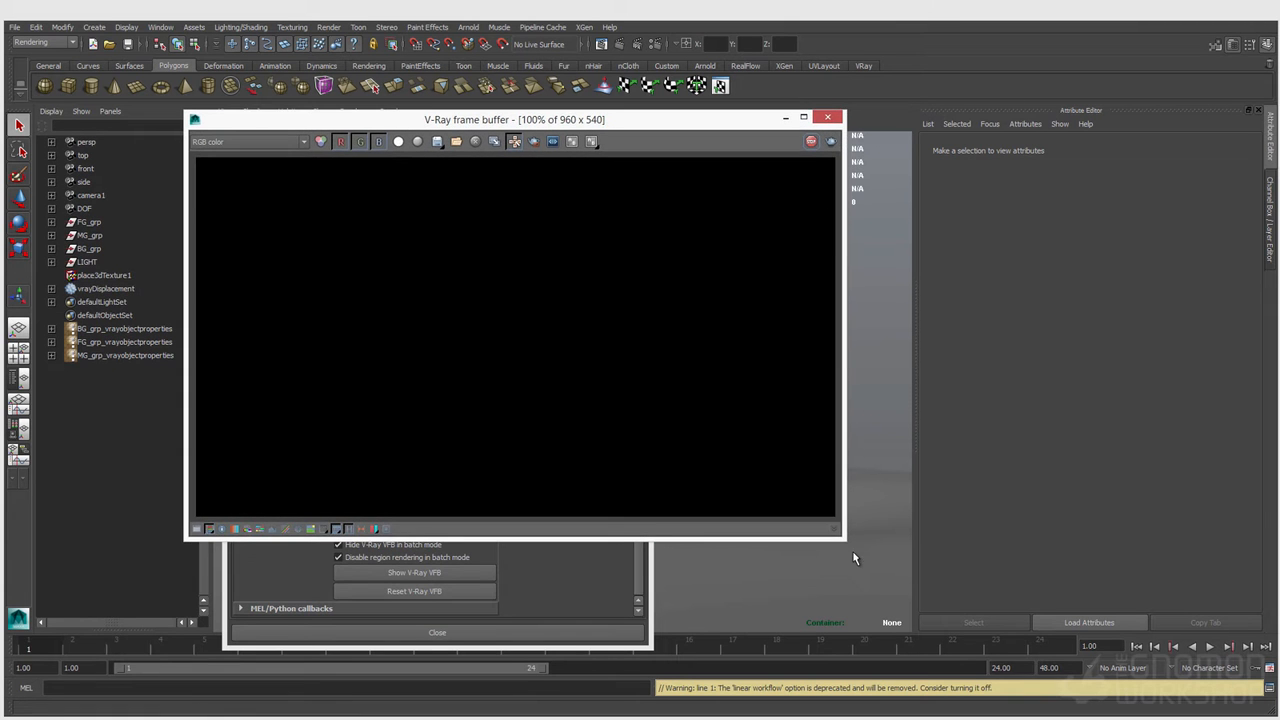
left_click_drag(844, 540, 897, 577)
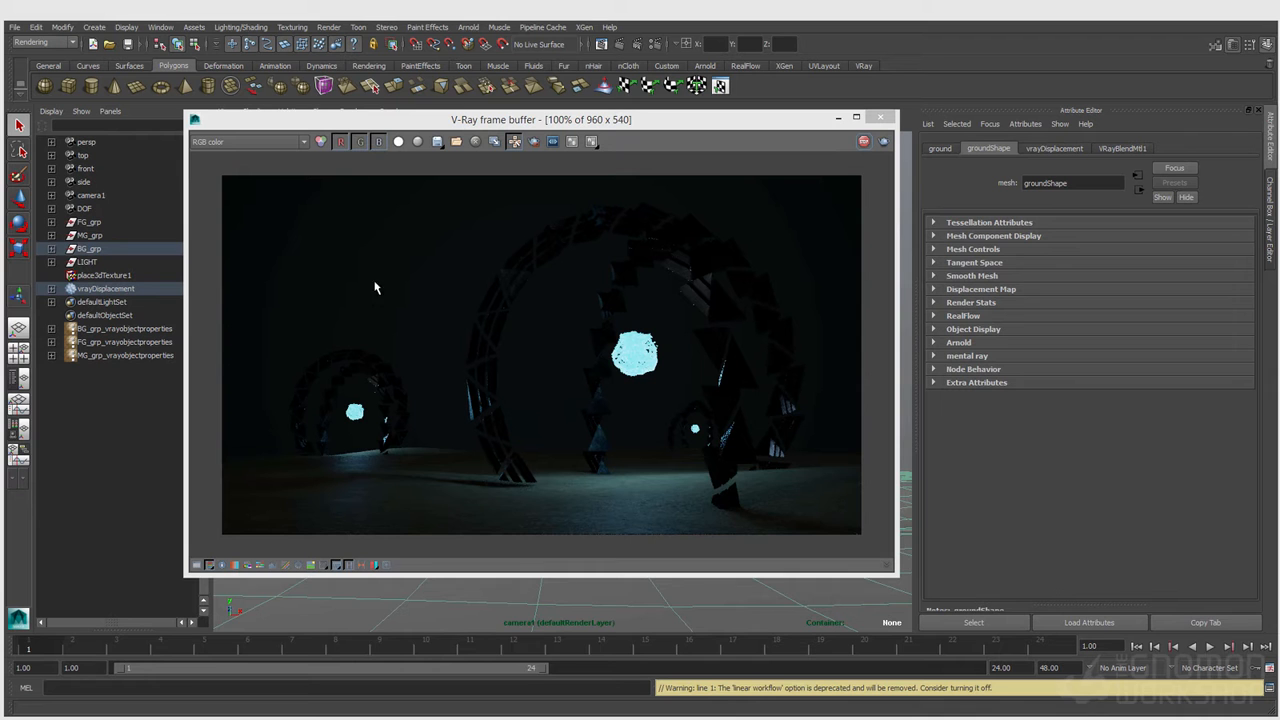
left_click(191, 116)
left_click_drag(193, 118, 237, 146)
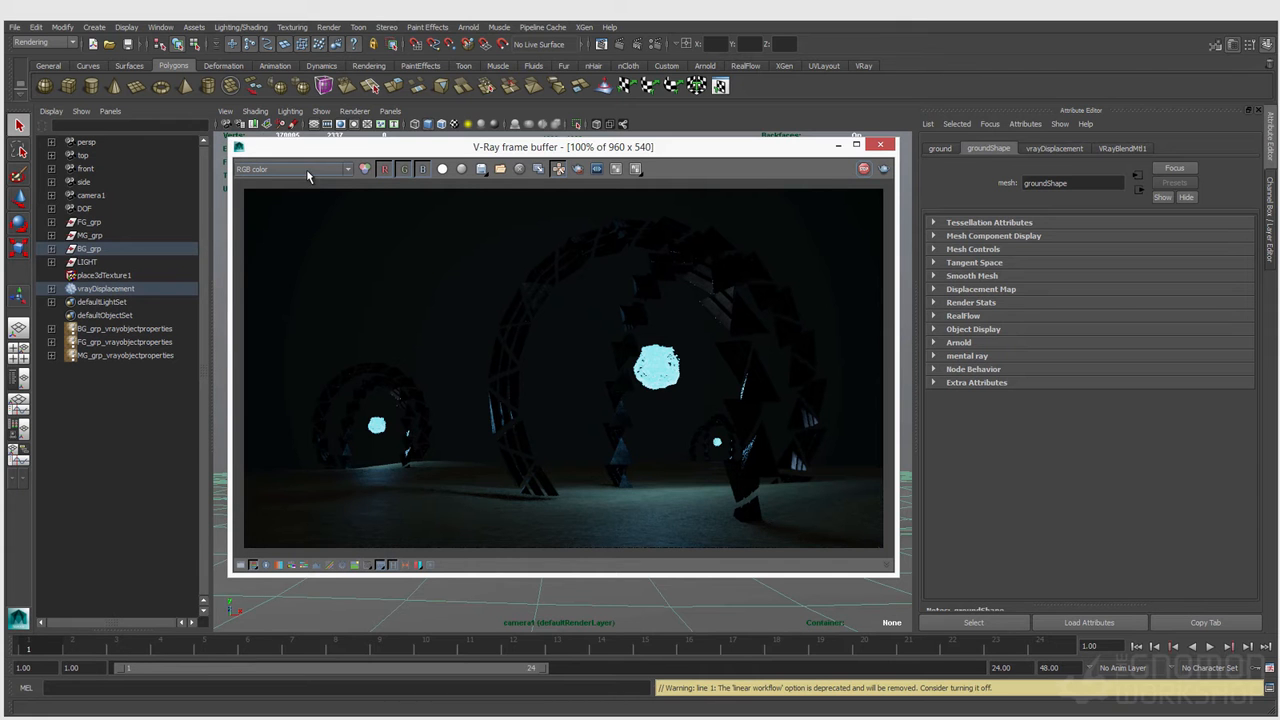
left_click_drag(300, 150, 293, 157)
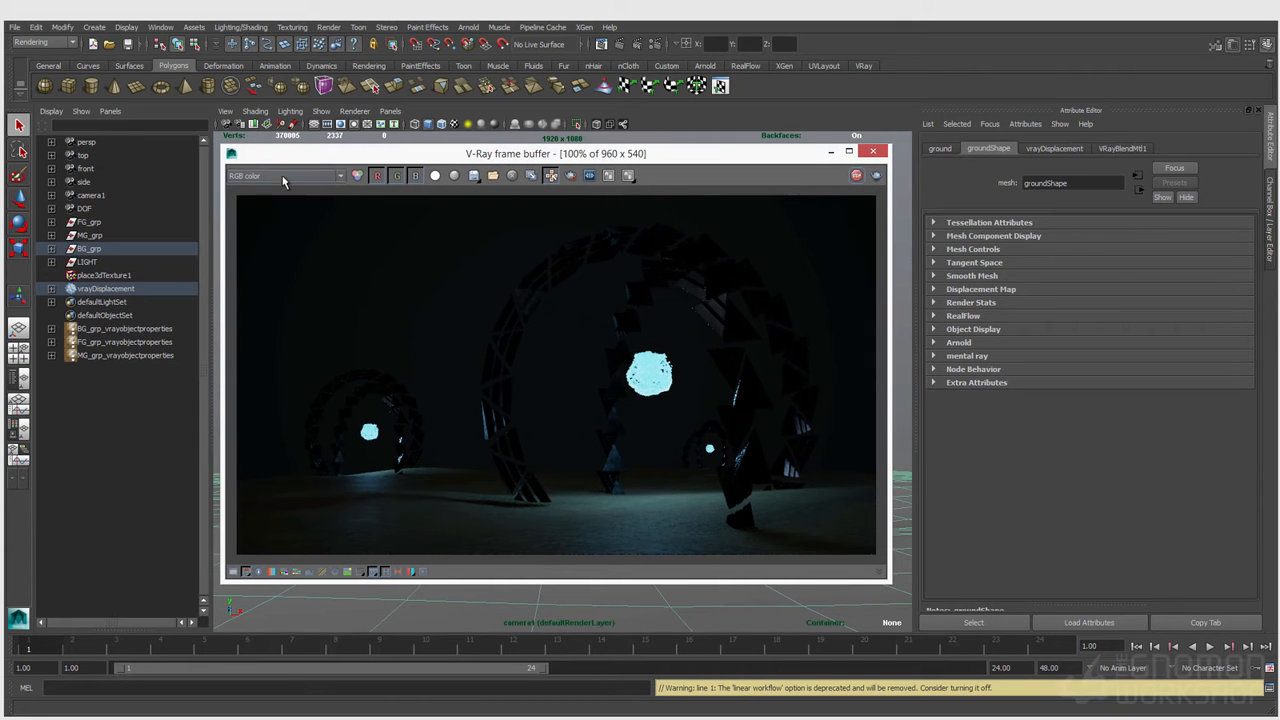
Compare the lighting, reflect and selfIllum passes in the V-Ray frame buffer and return to RGB color.
left_click(290, 176)
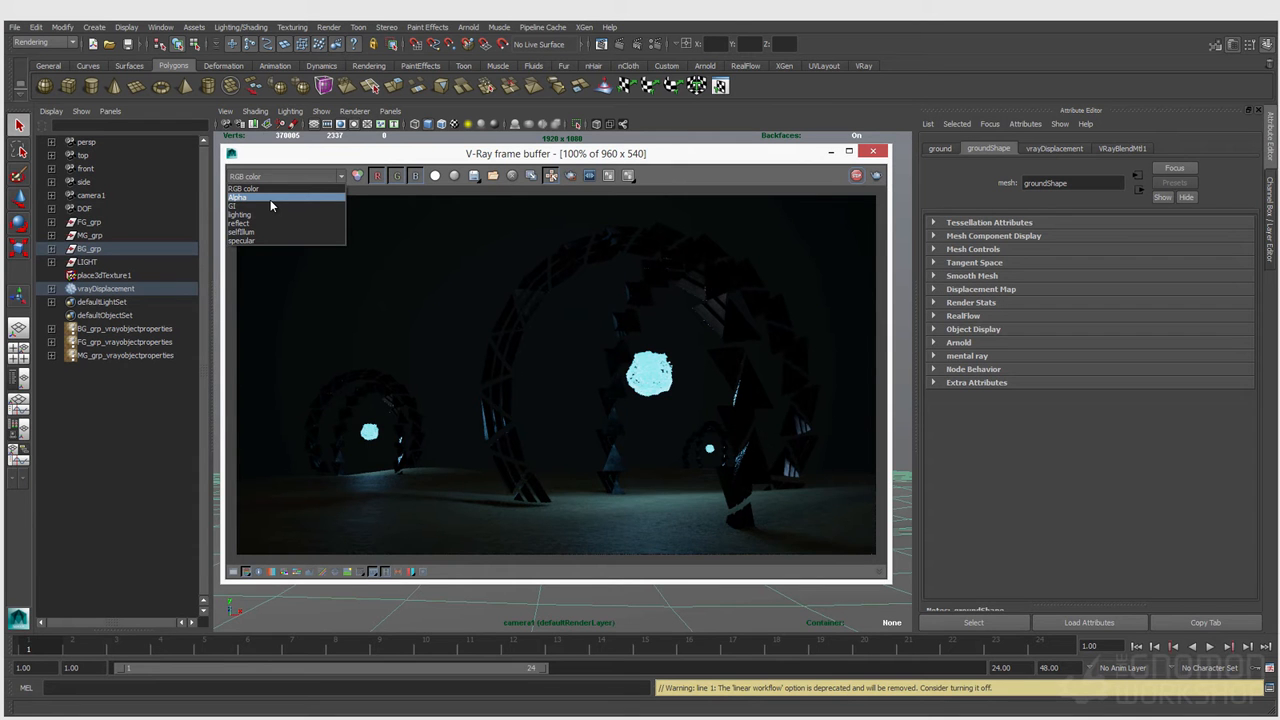
left_click(266, 214)
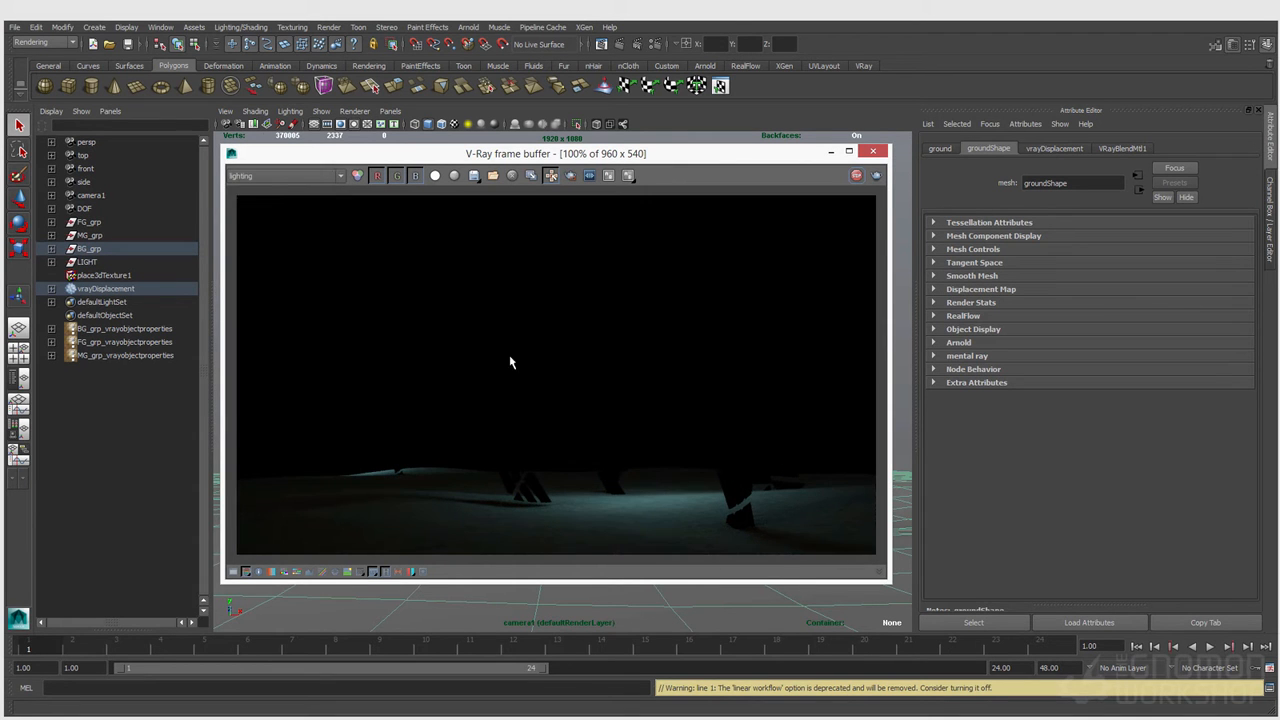
left_click(266, 177)
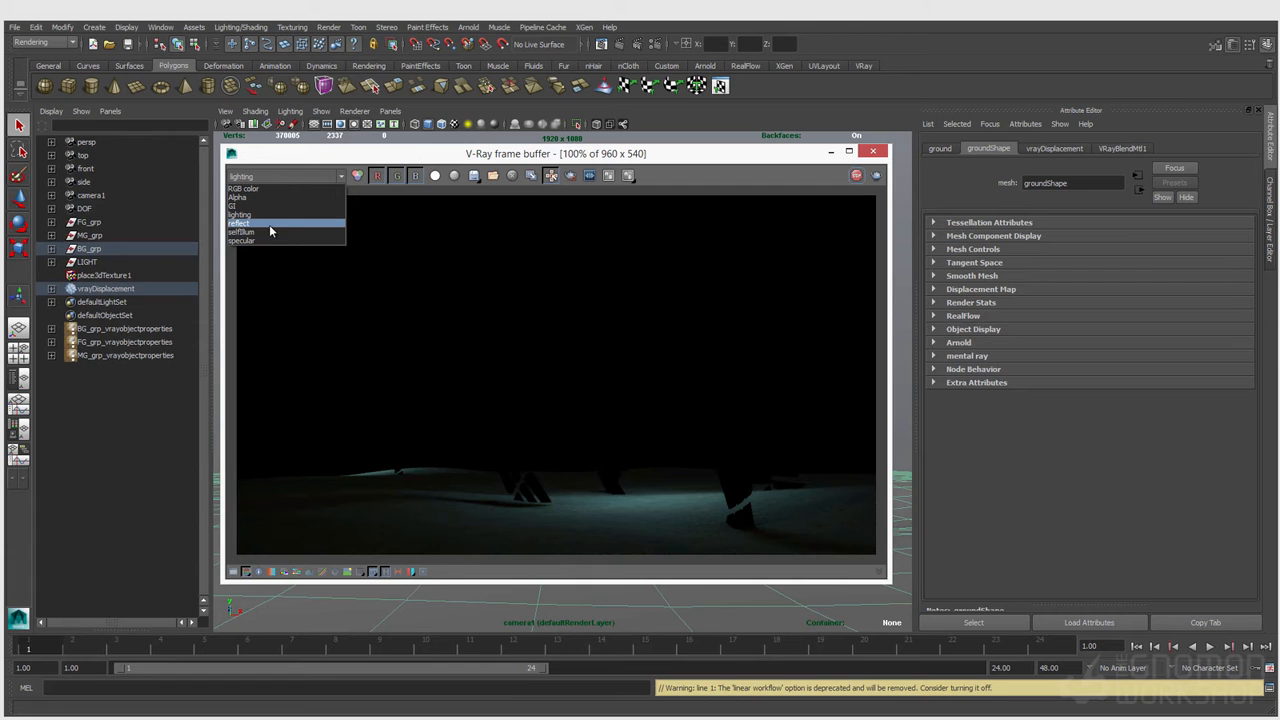
left_click(269, 225)
left_click(268, 177)
left_click(264, 237)
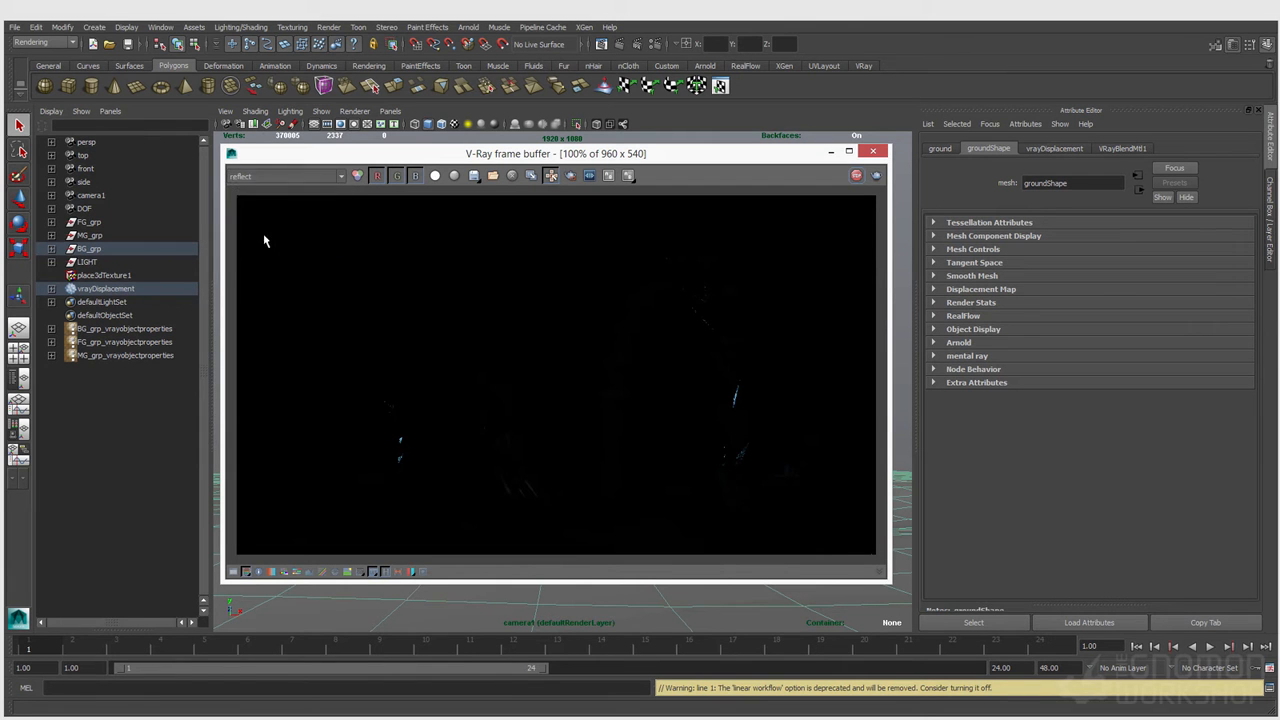
left_click(266, 177)
left_click(265, 230)
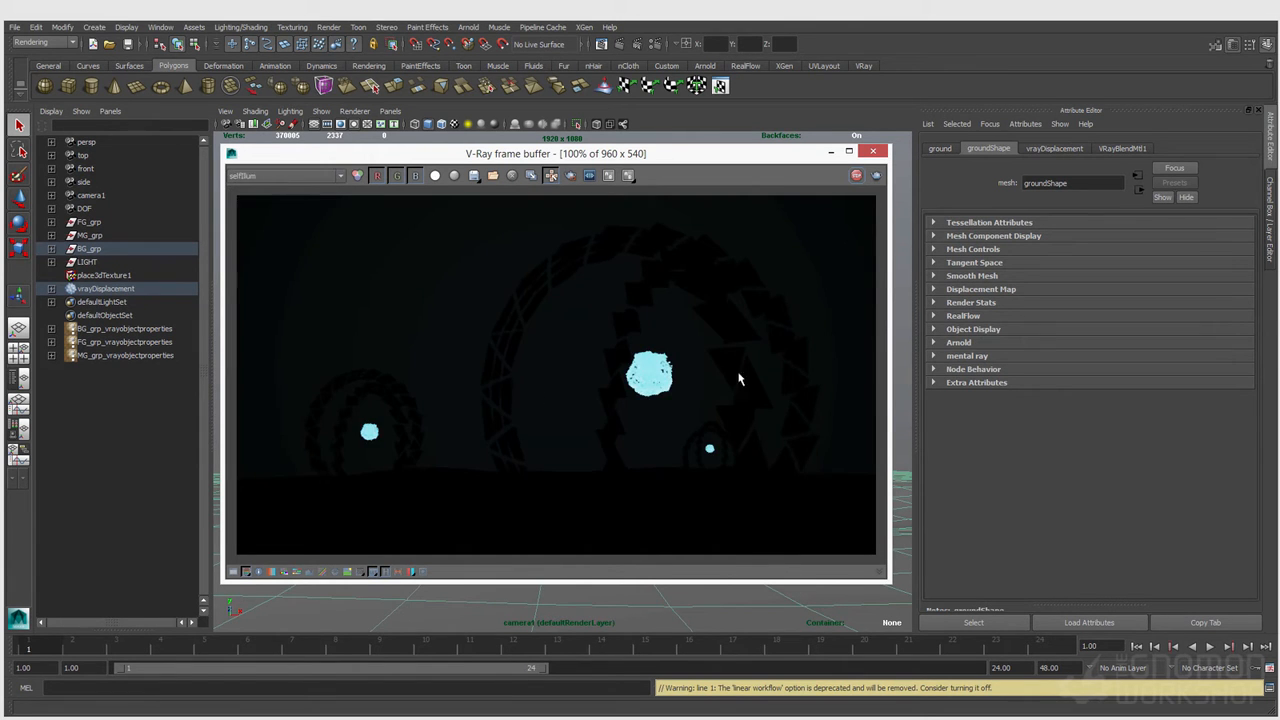
left_click(262, 177)
left_click(265, 223)
left_click(262, 177)
left_click(261, 207)
left_click(265, 176)
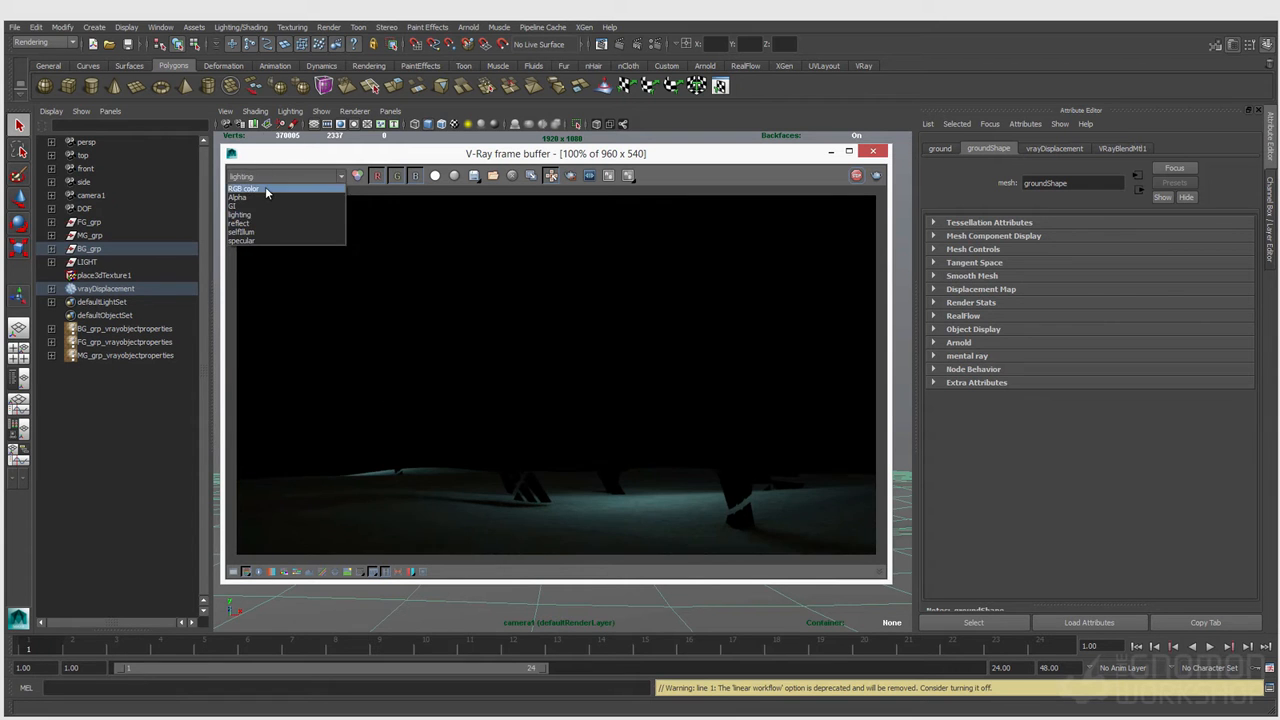
left_click(265, 188)
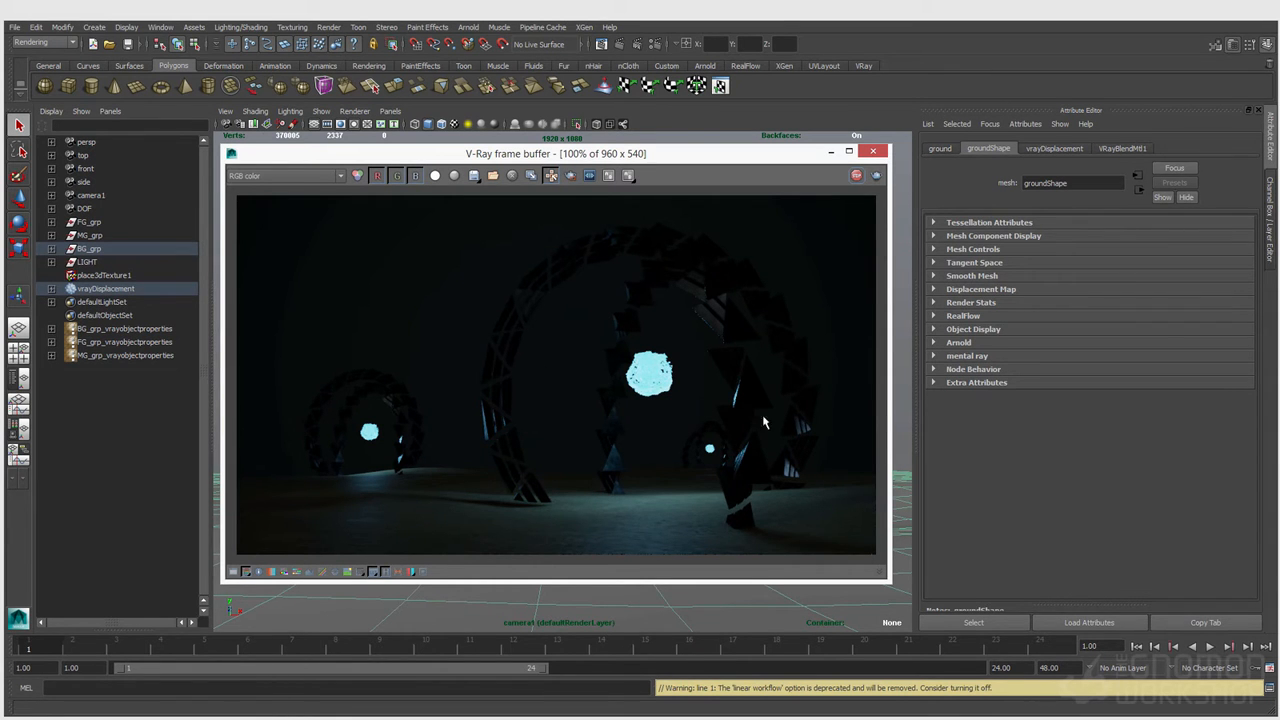
Examine the reflect, selfIllum, specular and Alpha passes of the render and return to RGB color.
left_click(285, 175)
left_click(285, 224)
left_click(284, 175)
left_click(268, 231)
left_click(278, 176)
left_click(260, 241)
left_click(284, 175)
left_click(240, 197)
left_click(284, 175)
left_click(243, 188)
Select VRayLightDome1 in the LIGHT group and make it Invisible in its light options.
left_click(51, 261)
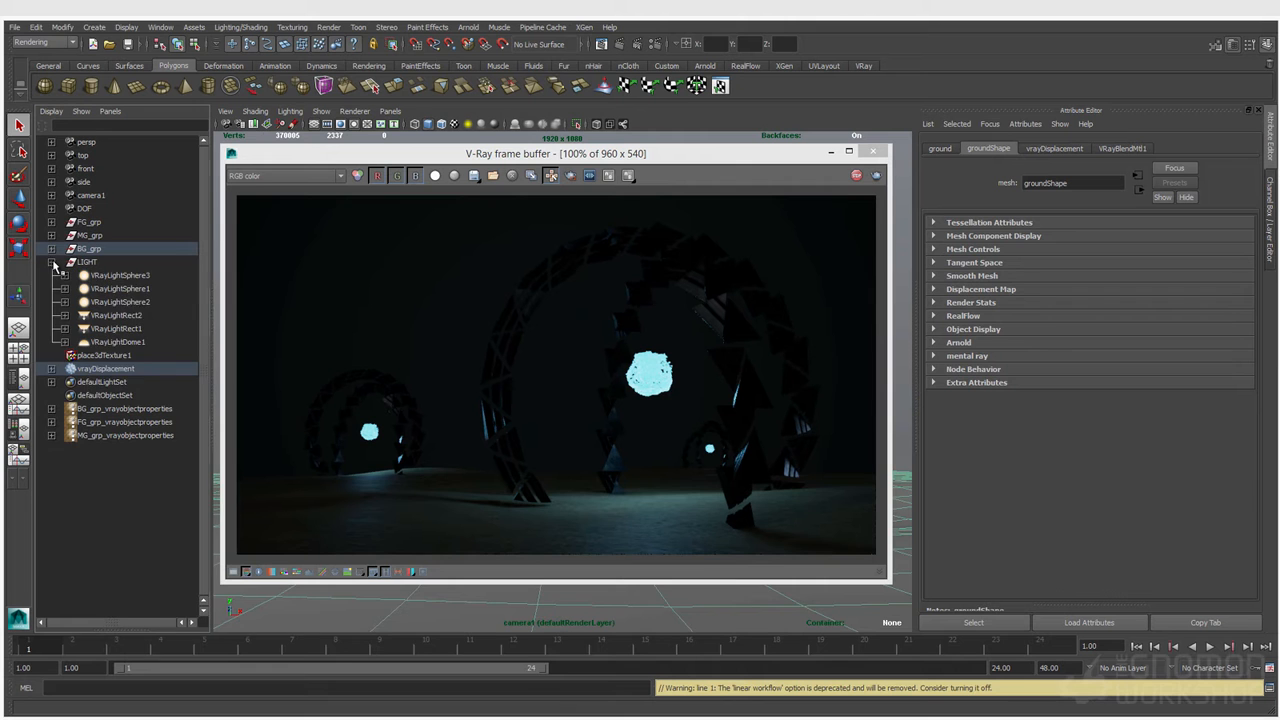
left_click(112, 342)
scroll(1063, 541, "down", 4)
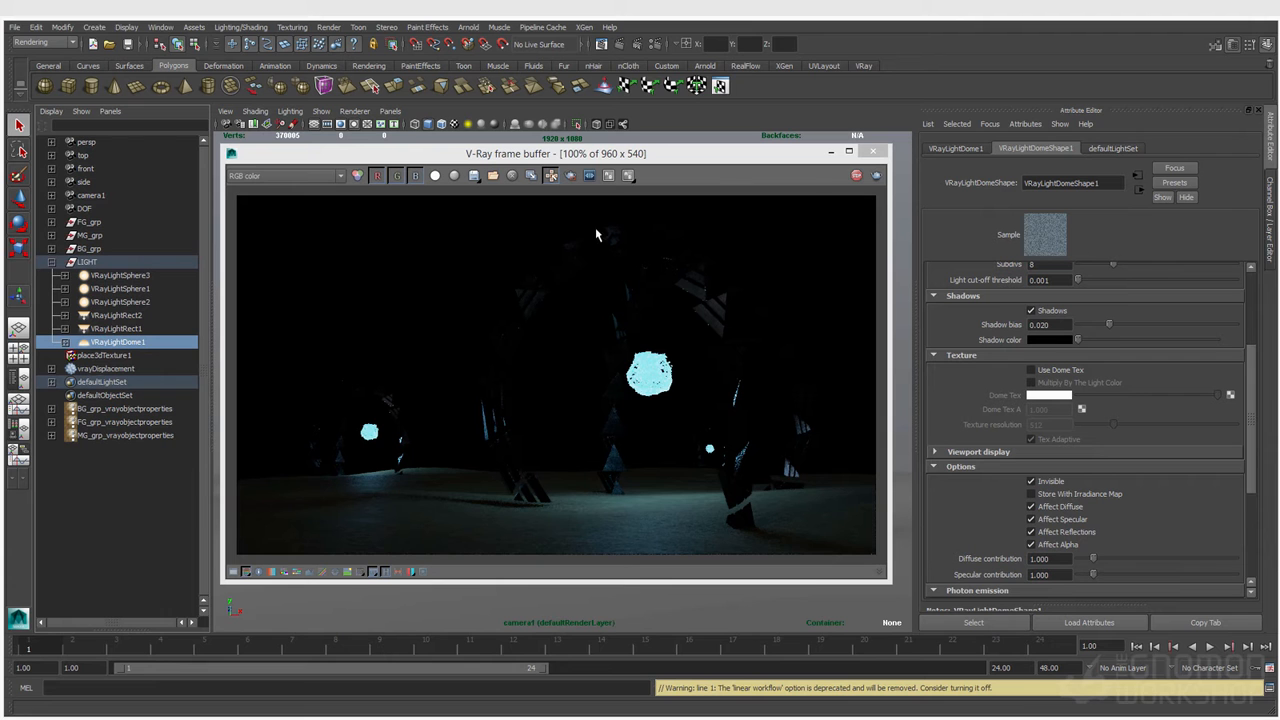
Close the V-Ray frame buffer and locate Multi Matte among the available render elements in the render settings.
left_click(857, 178)
left_click(873, 152)
left_click(649, 43)
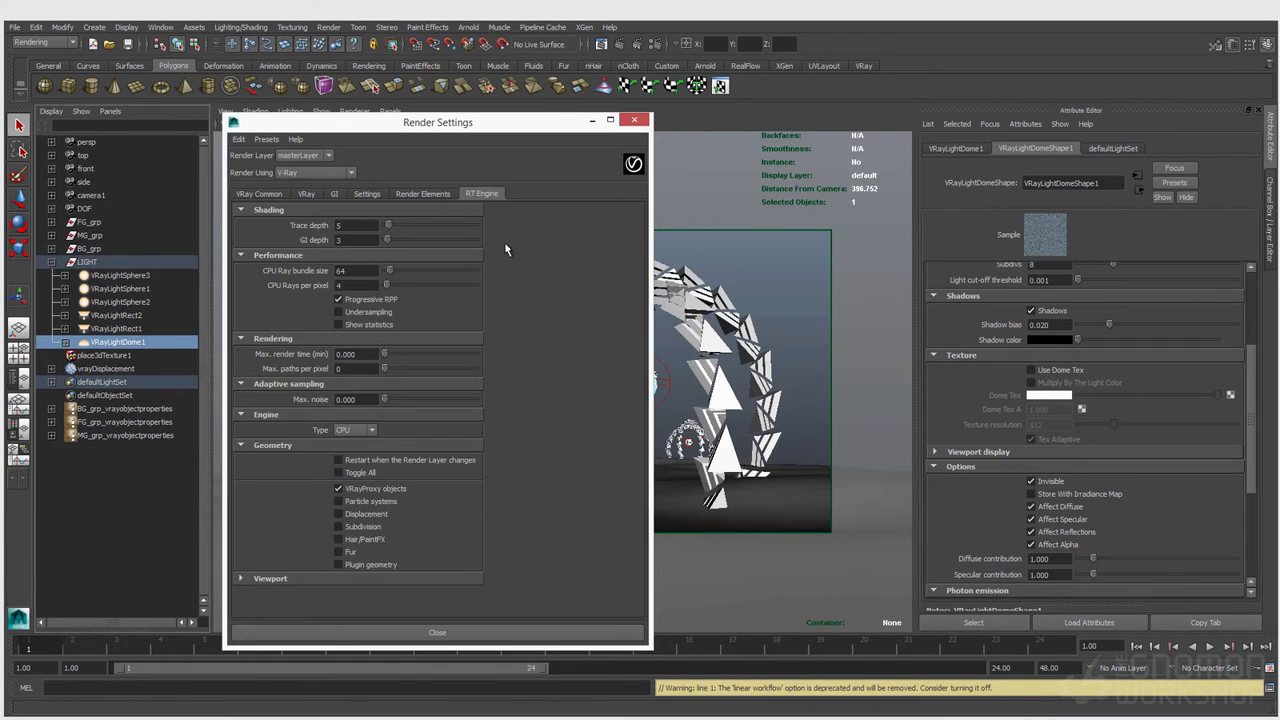
left_click(414, 193)
left_click_drag(401, 126, 408, 127)
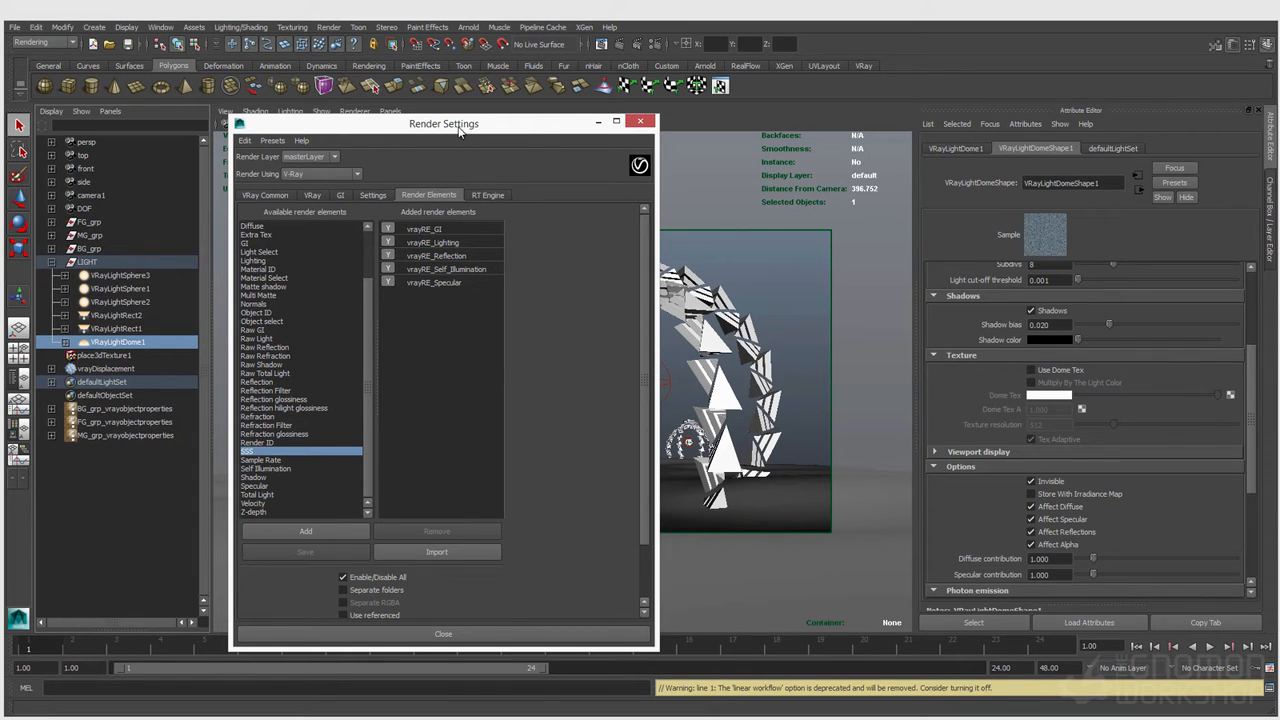
left_click_drag(460, 131, 477, 130)
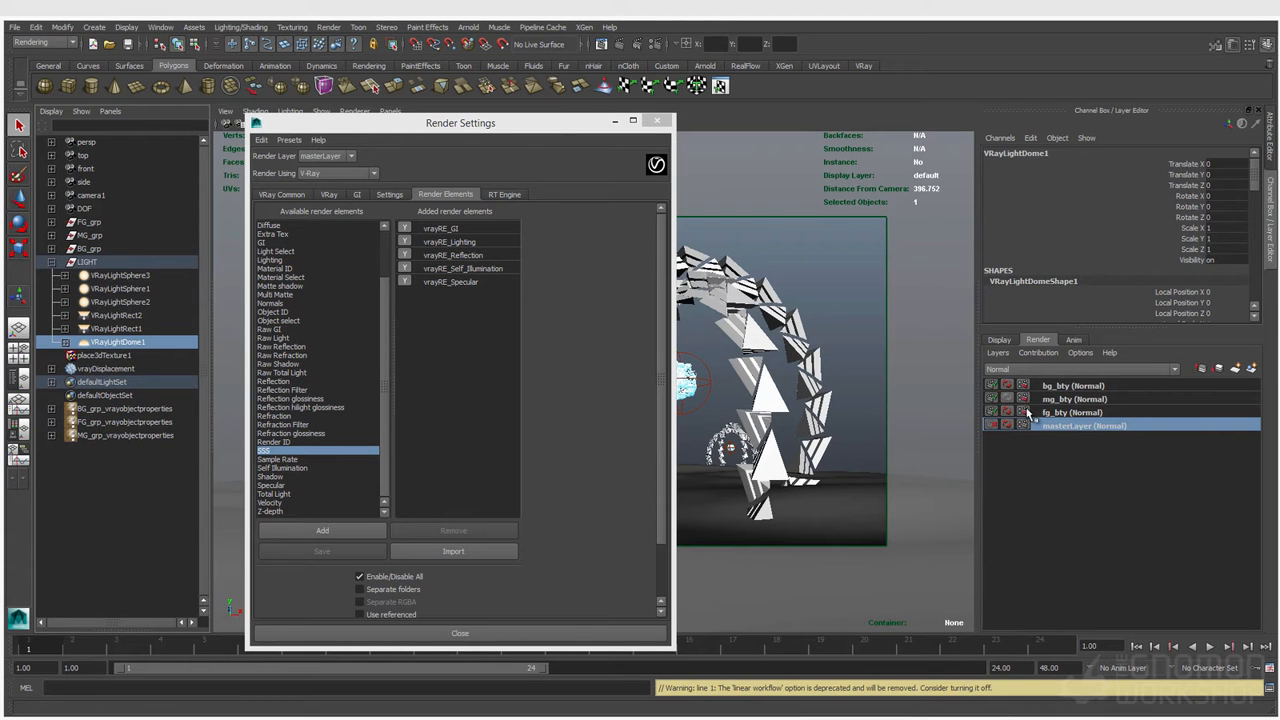
double_click(273, 296)
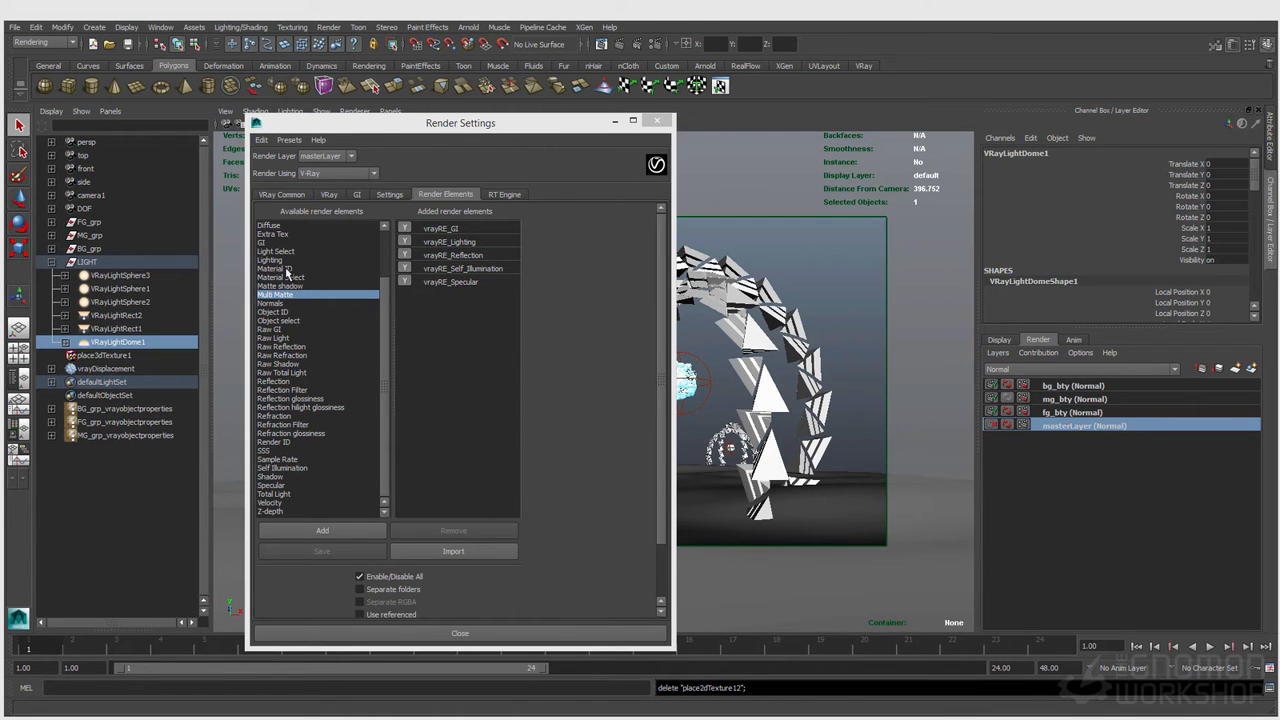
left_click_drag(338, 121, 114, 296)
left_click(424, 291)
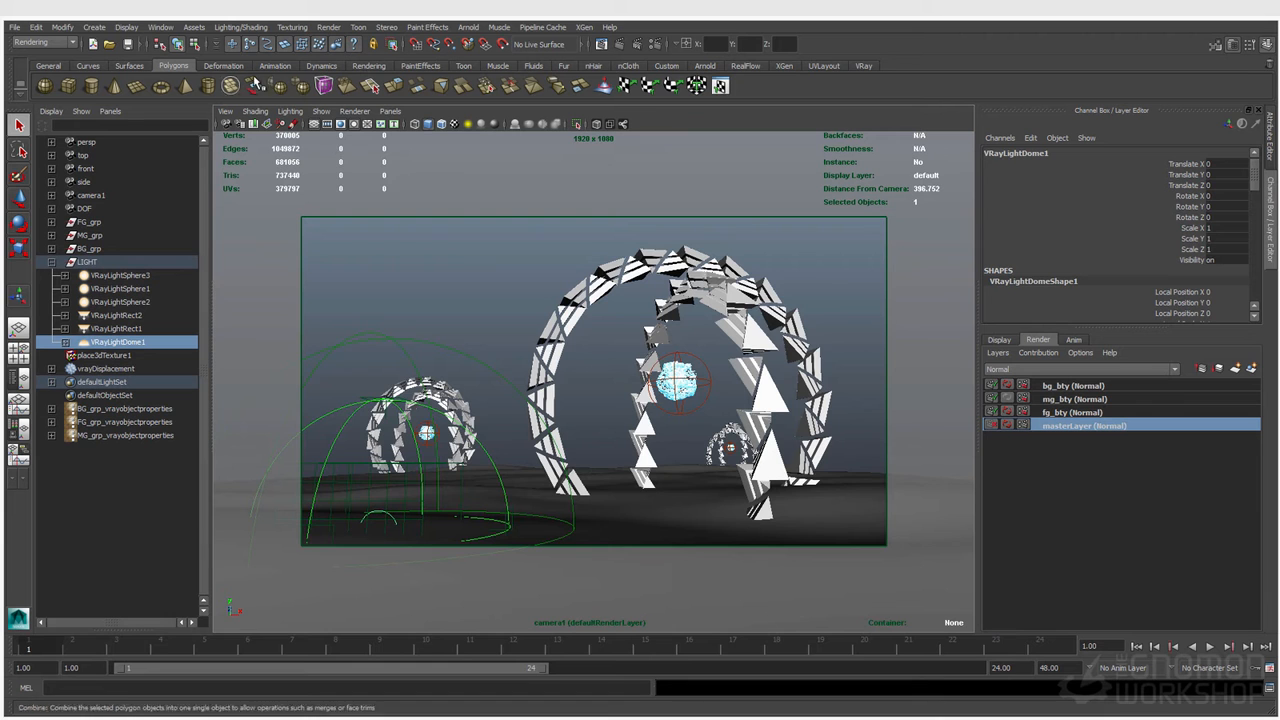
Hide all object types in the viewport and show only polygons.
left_click(321, 111)
left_click(326, 161)
left_click(321, 111)
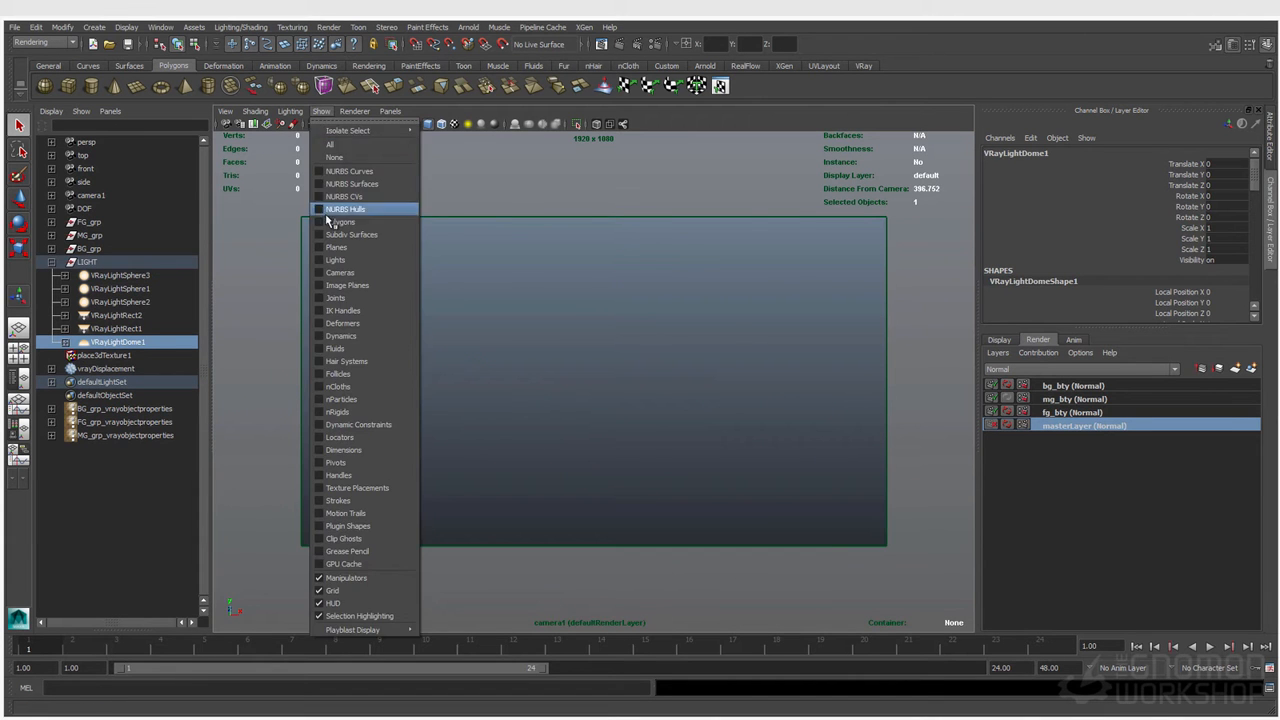
left_click(335, 215)
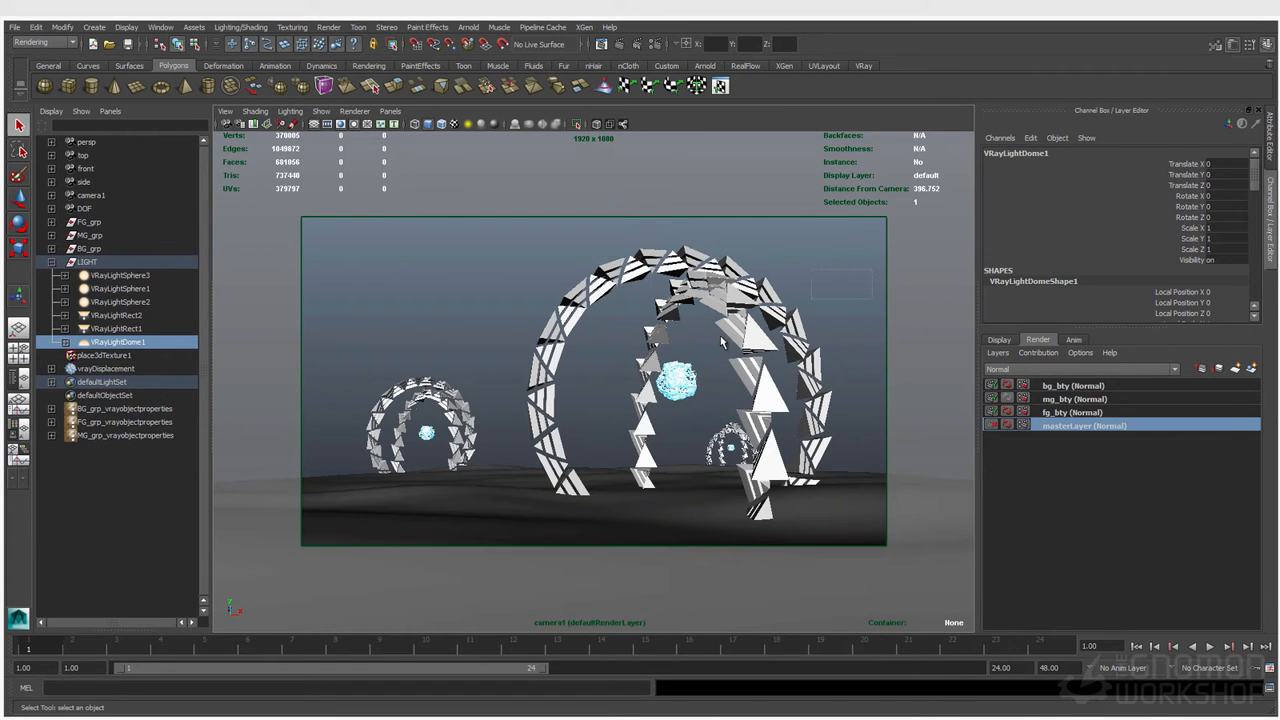
Select all the polygon geometry in the camera view and graph its materials in the Node Editor.
left_click(393, 498)
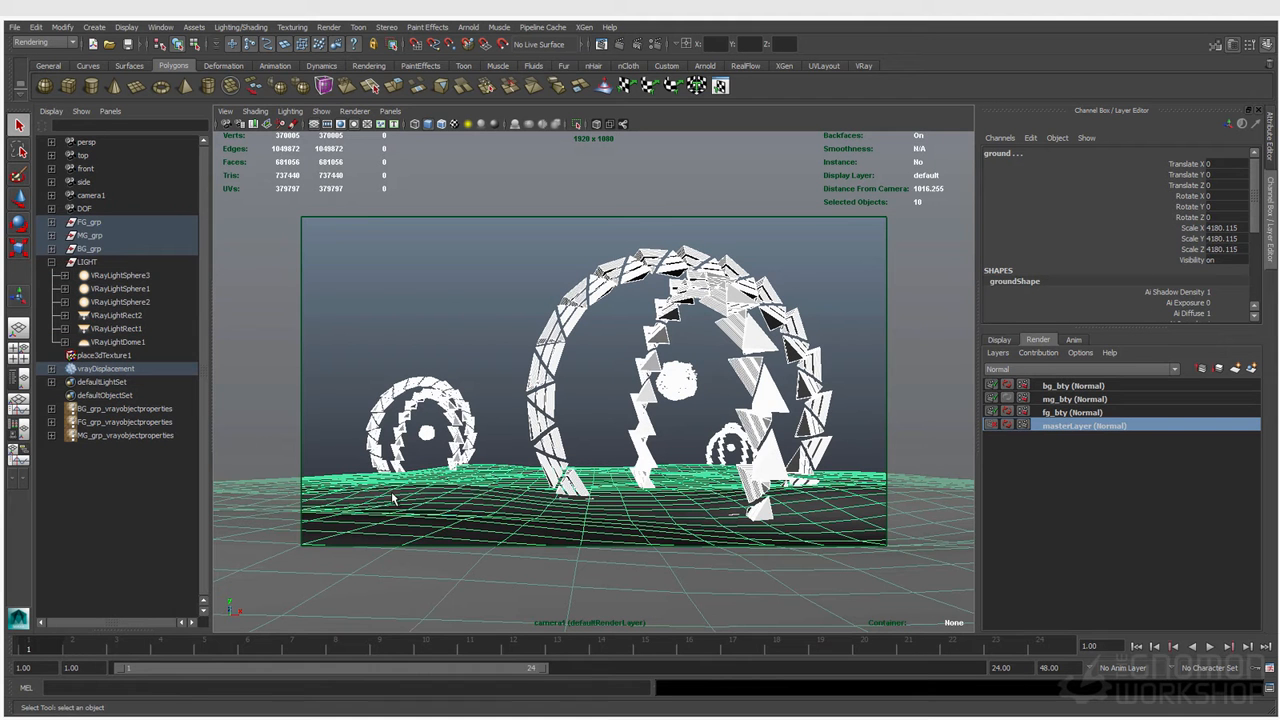
left_click(163, 27)
left_click(176, 123)
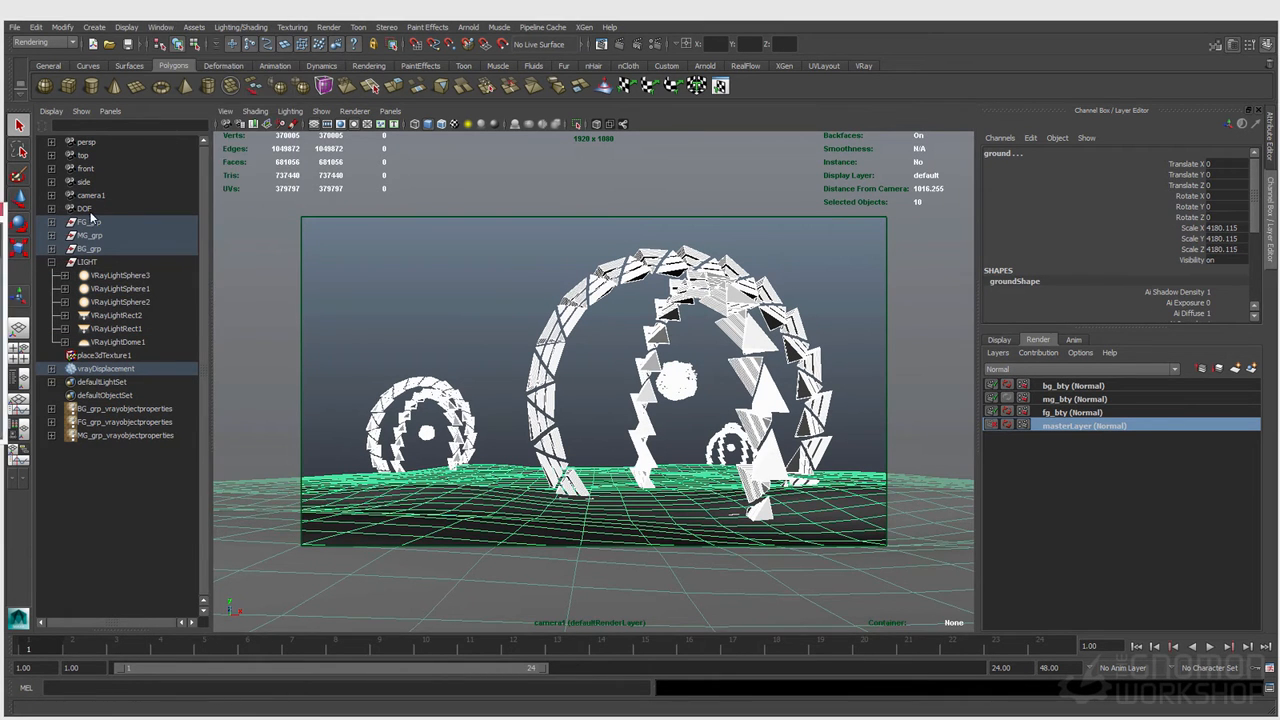
key("a")
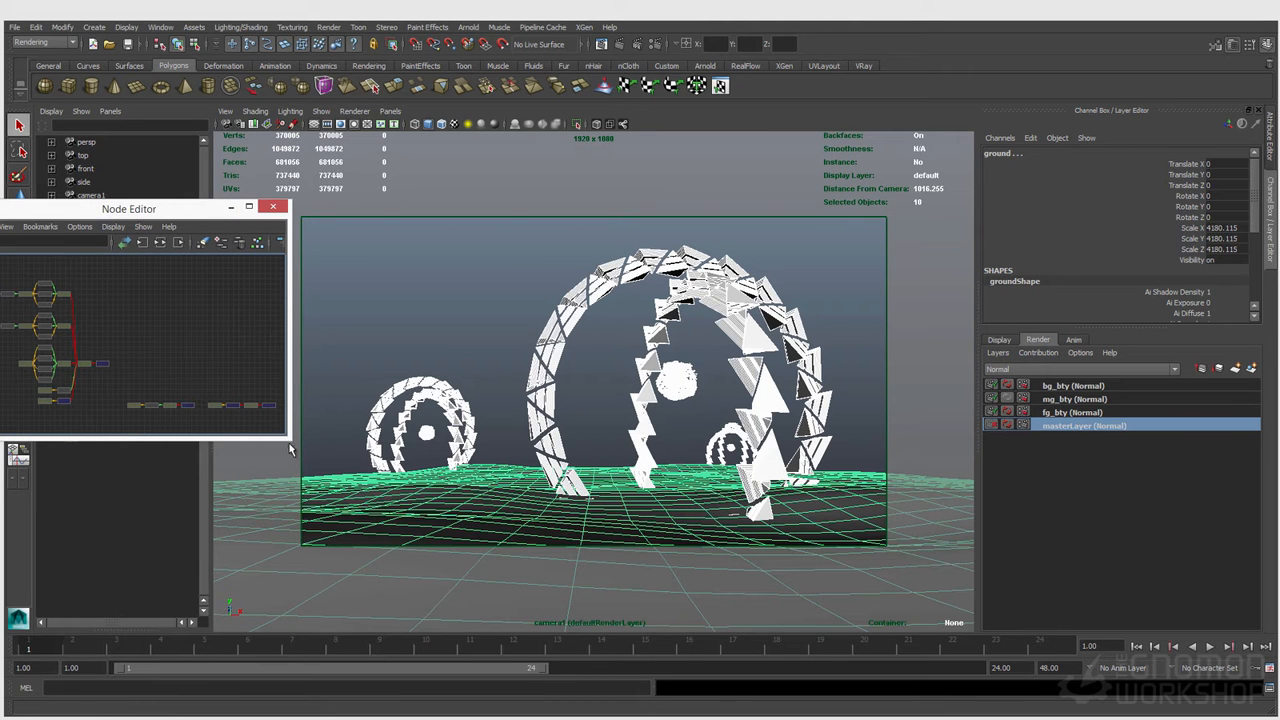
left_click(200, 337)
right_click(197, 333)
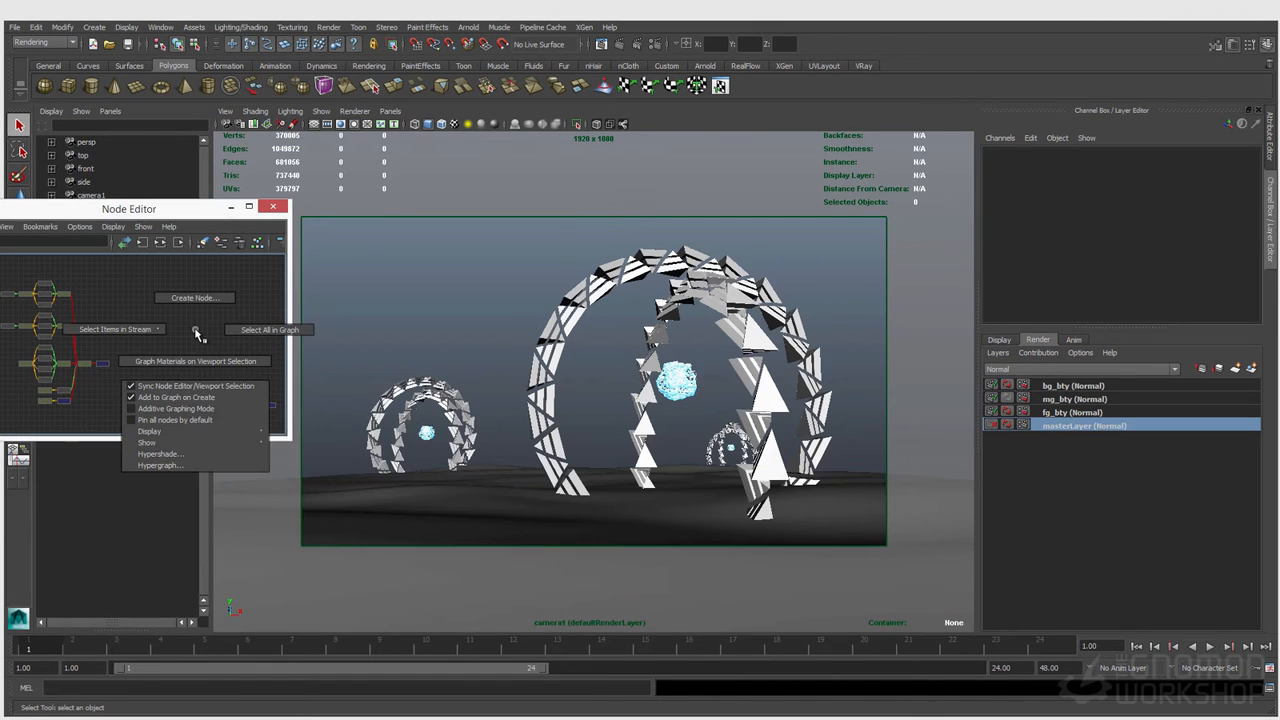
key("ctrl+z")
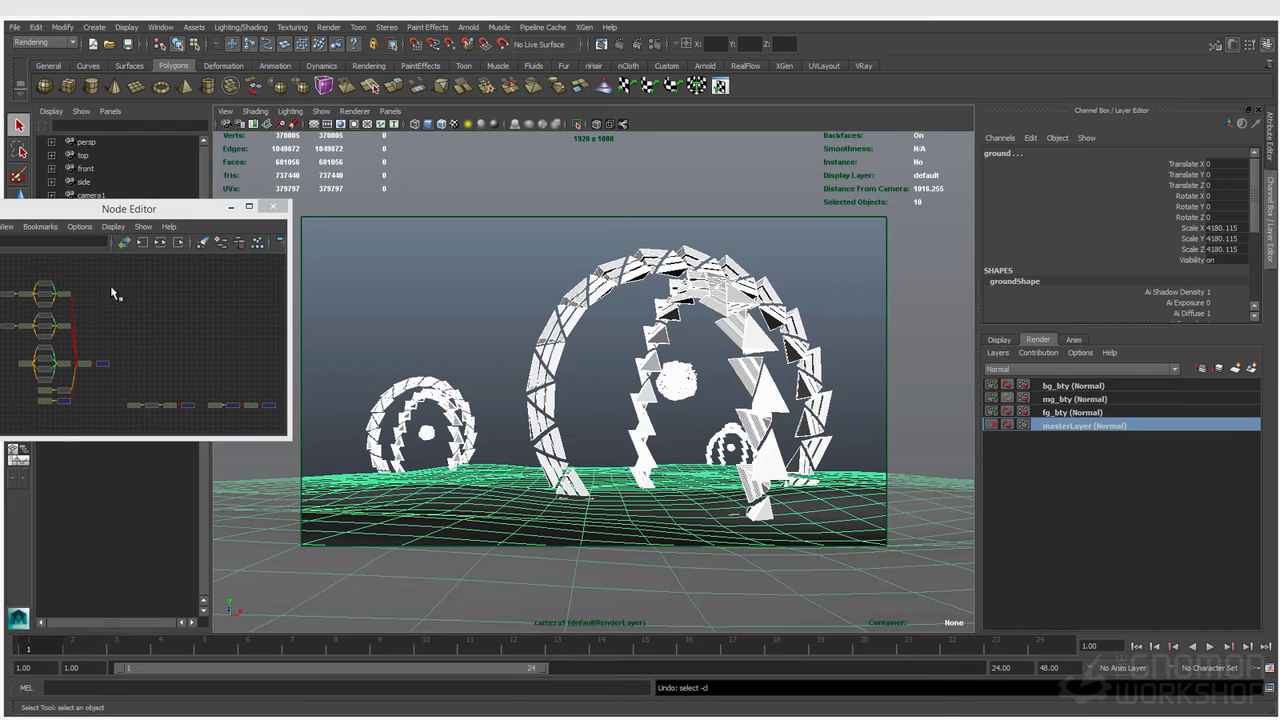
right_click(139, 276)
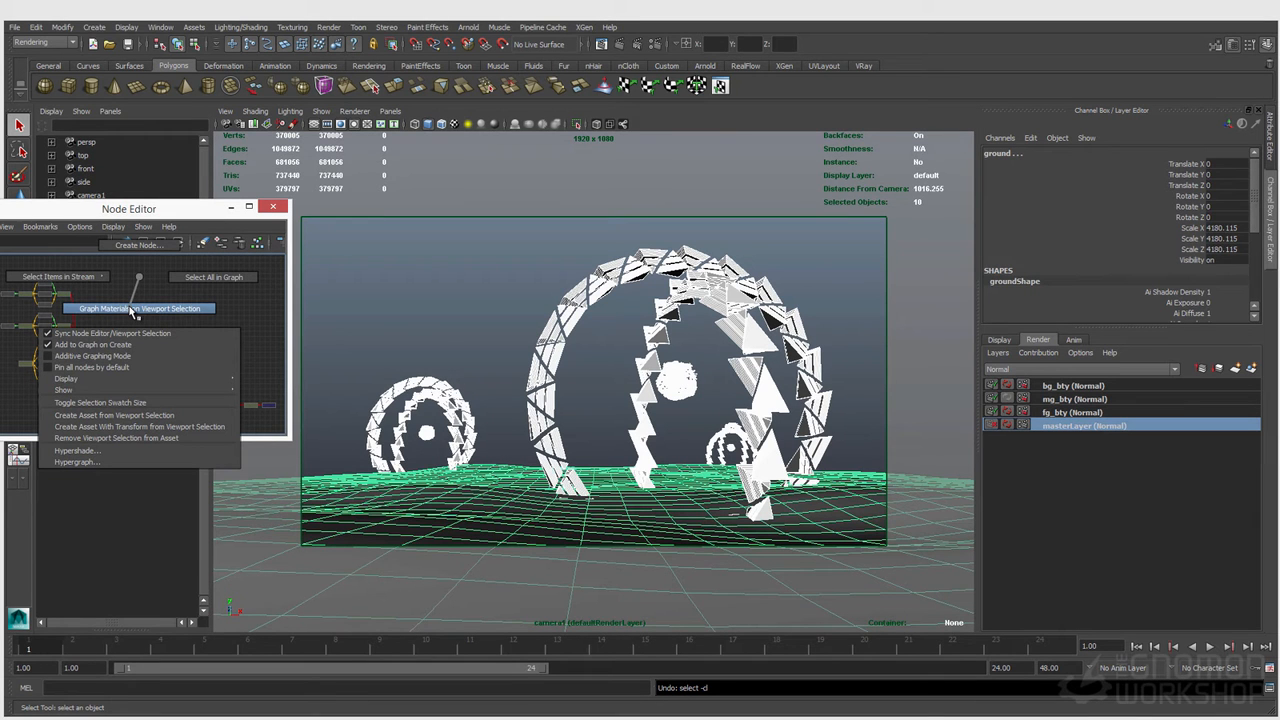
left_click(132, 309)
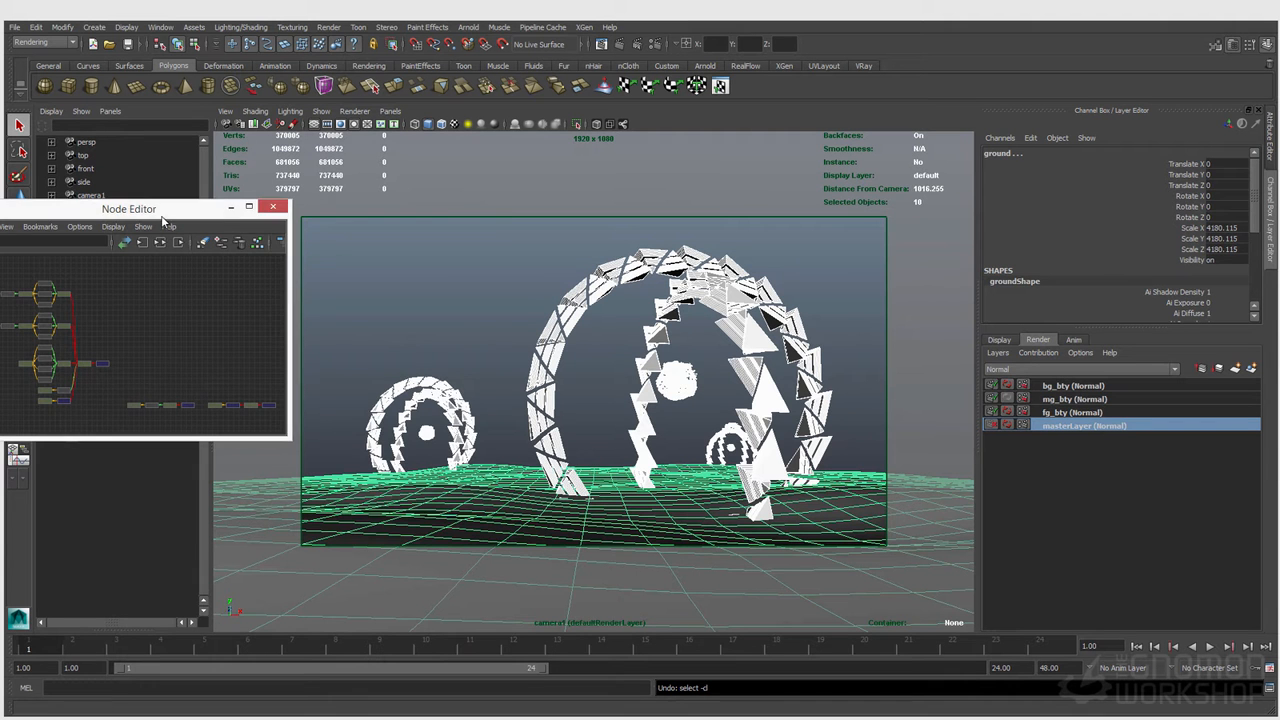
Reposition and enlarge the Node Editor window, framing the graphed shading networks at a readable size.
left_click_drag(150, 208, 389, 223)
left_click_drag(529, 454, 989, 647)
middle_click_drag(390, 410, 512, 472, "alt")
scroll(517, 477, "up", 5)
middle_click_drag(414, 446, 596, 436, "alt")
scroll(443, 451, "up", 4)
mouse_move(472, 463)
middle_mouse_down("alt")
mouse_move(460, 451)
mouse_move(477, 449)
mouse_move(462, 449)
middle_mouse_up("alt")
Pull the VRayMtl5SG, VRayMtl10SG and VRayMtl11SG shading group nodes out into a row above their material networks.
left_click_drag(413, 381, 679, 418)
middle_click_drag(679, 418, 544, 410, "alt")
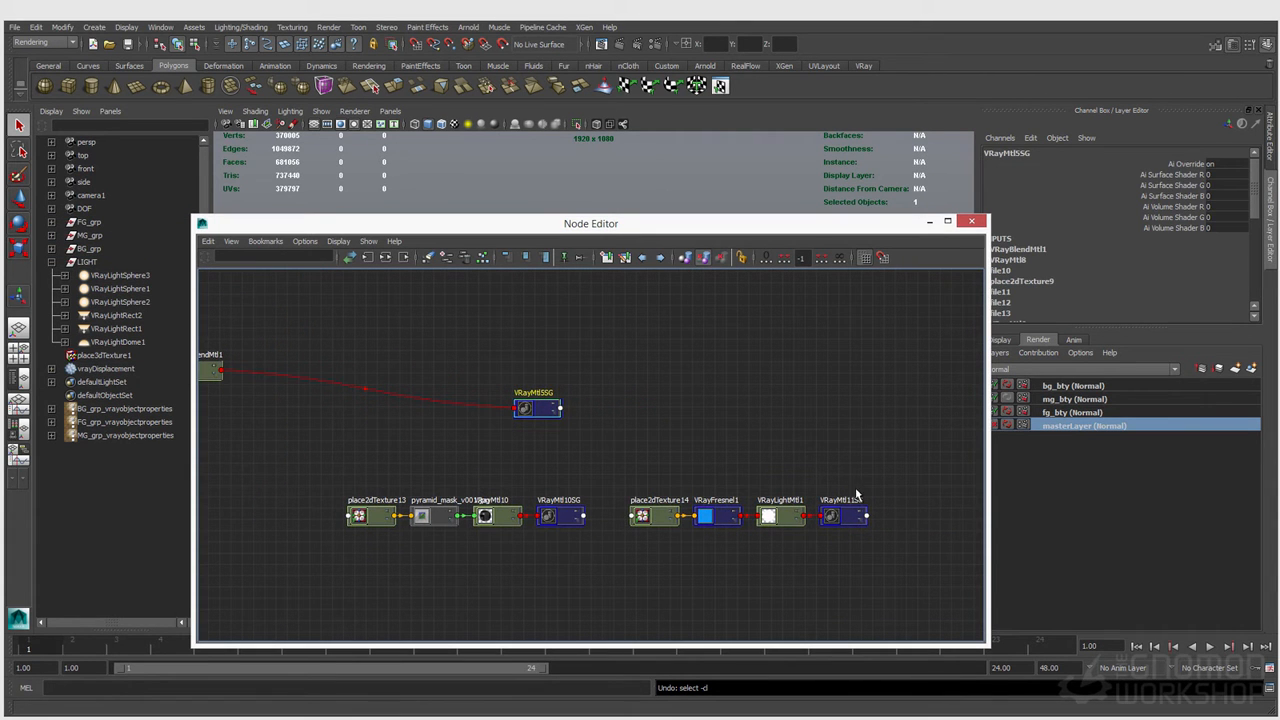
left_click_drag(840, 516, 805, 424)
left_click_drag(548, 516, 660, 463)
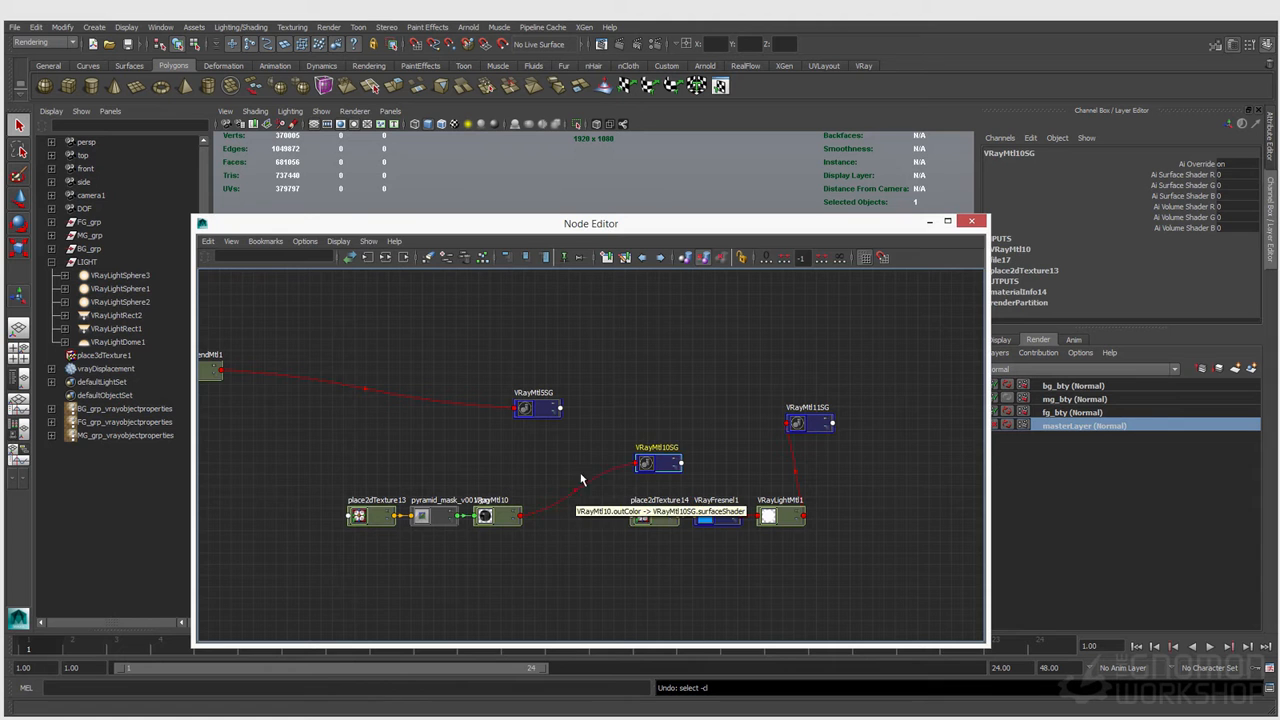
left_click_drag(619, 224, 520, 264)
left_click_drag(565, 505, 566, 484)
left_click(450, 455)
left_click_drag(450, 455, 465, 468)
left_click_drag(712, 459, 681, 475)
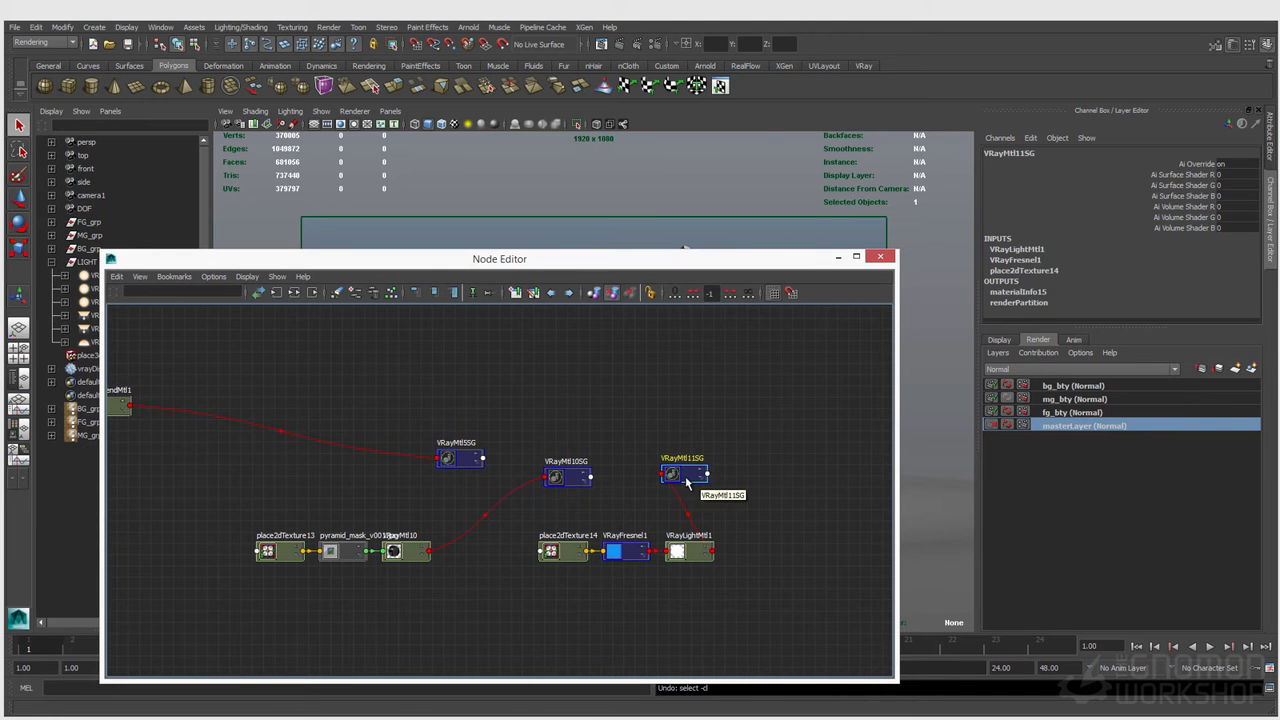
Add a Multi Matte render element in the render settings of masterLayer.
left_click_drag(504, 265, 443, 503)
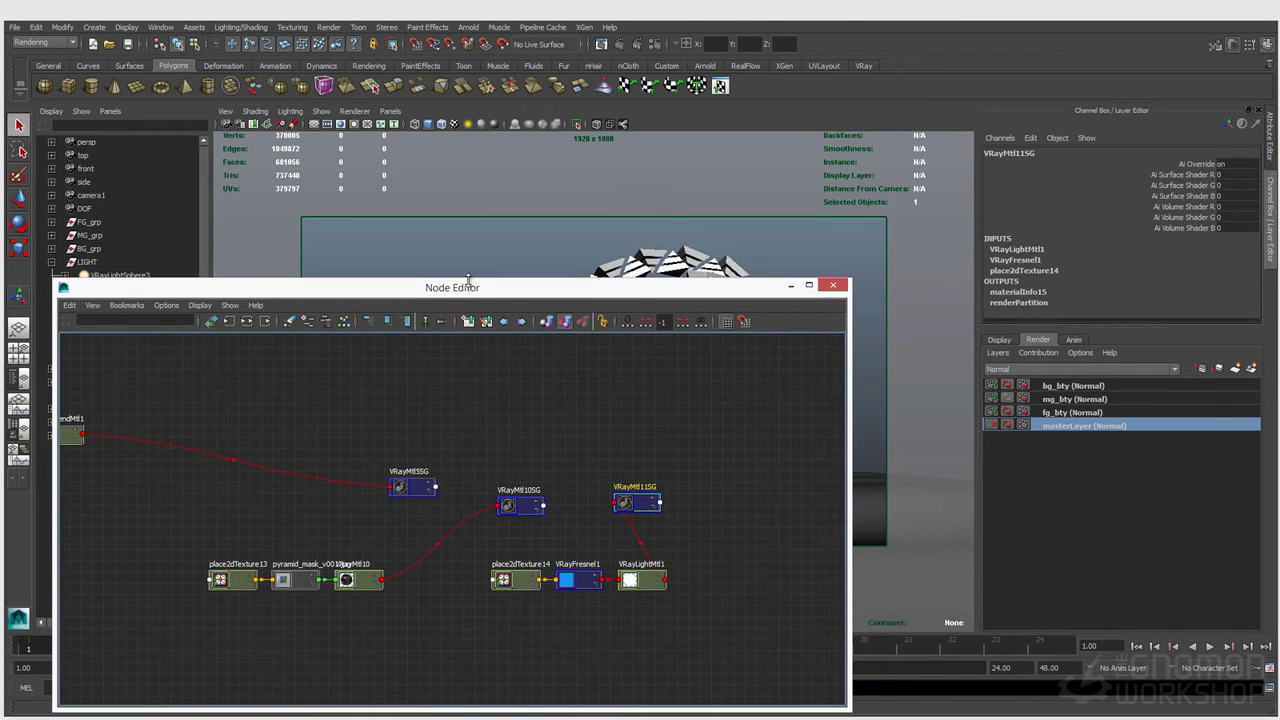
left_click(657, 44)
left_click_drag(256, 304, 222, 71)
left_click(74, 257)
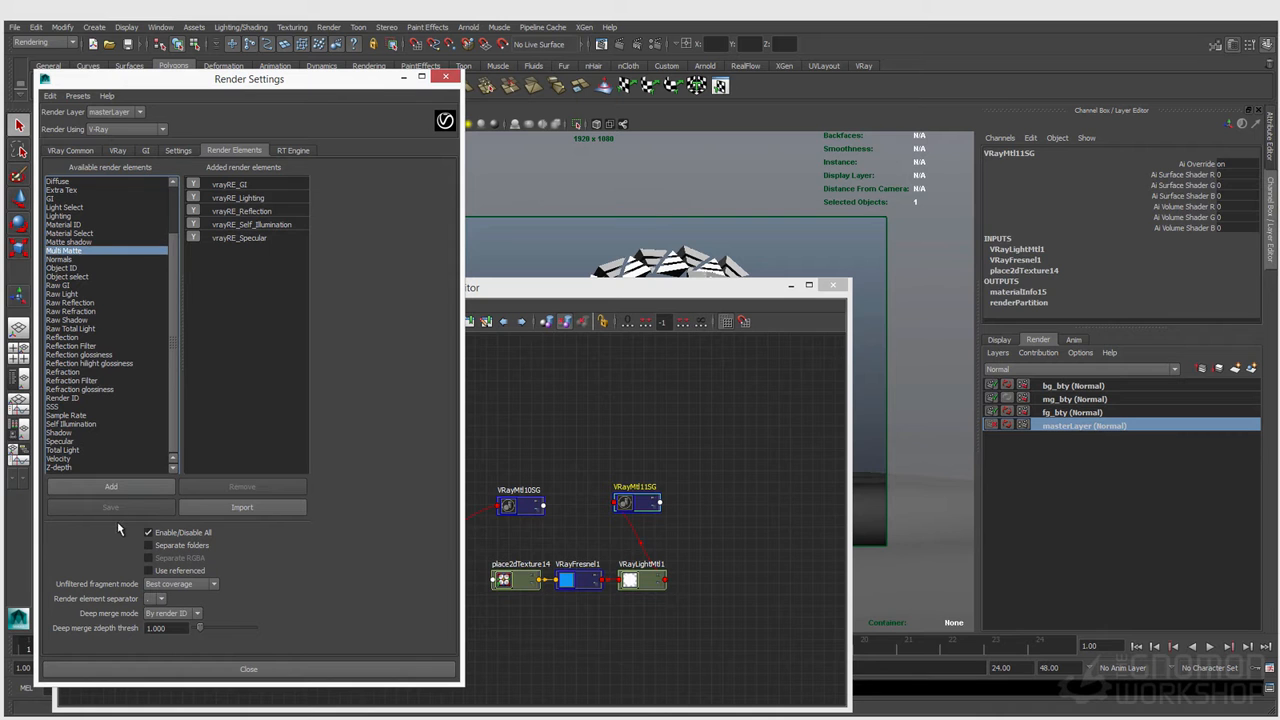
left_click(120, 488)
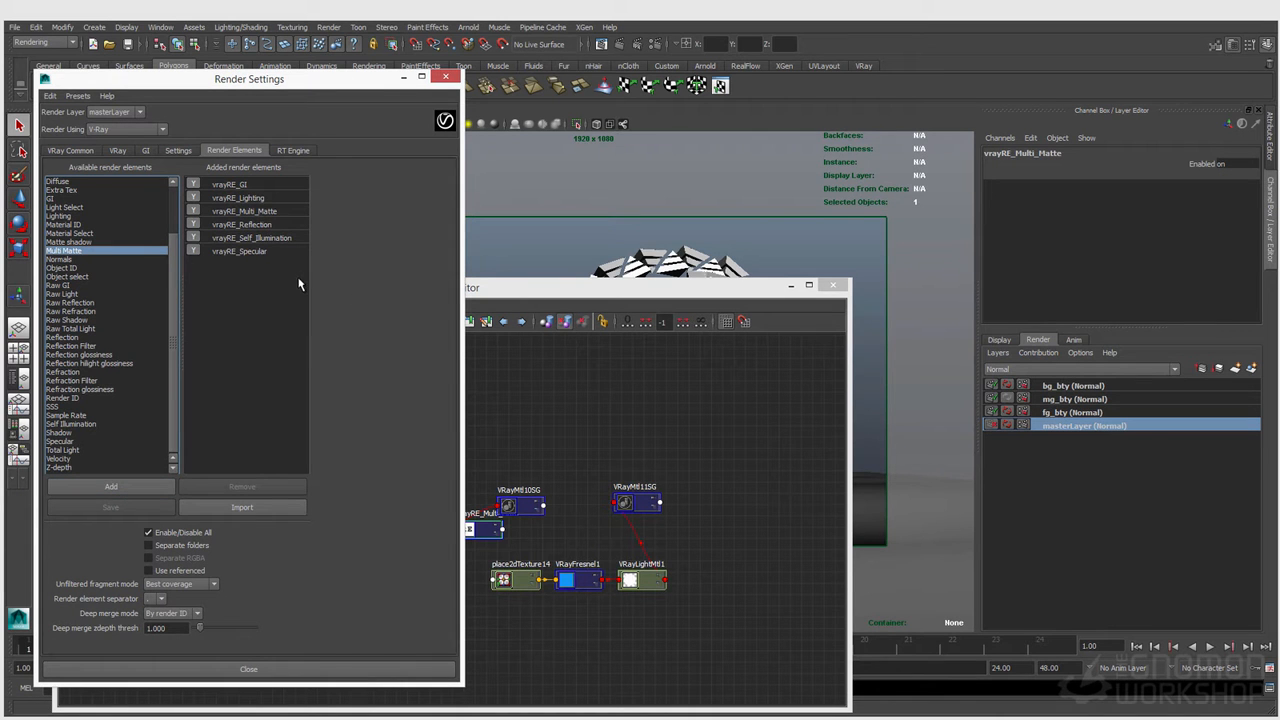
Add a second Multi Matte render element on the fg_bty layer and disable it in masterLayer.
left_click(1065, 416)
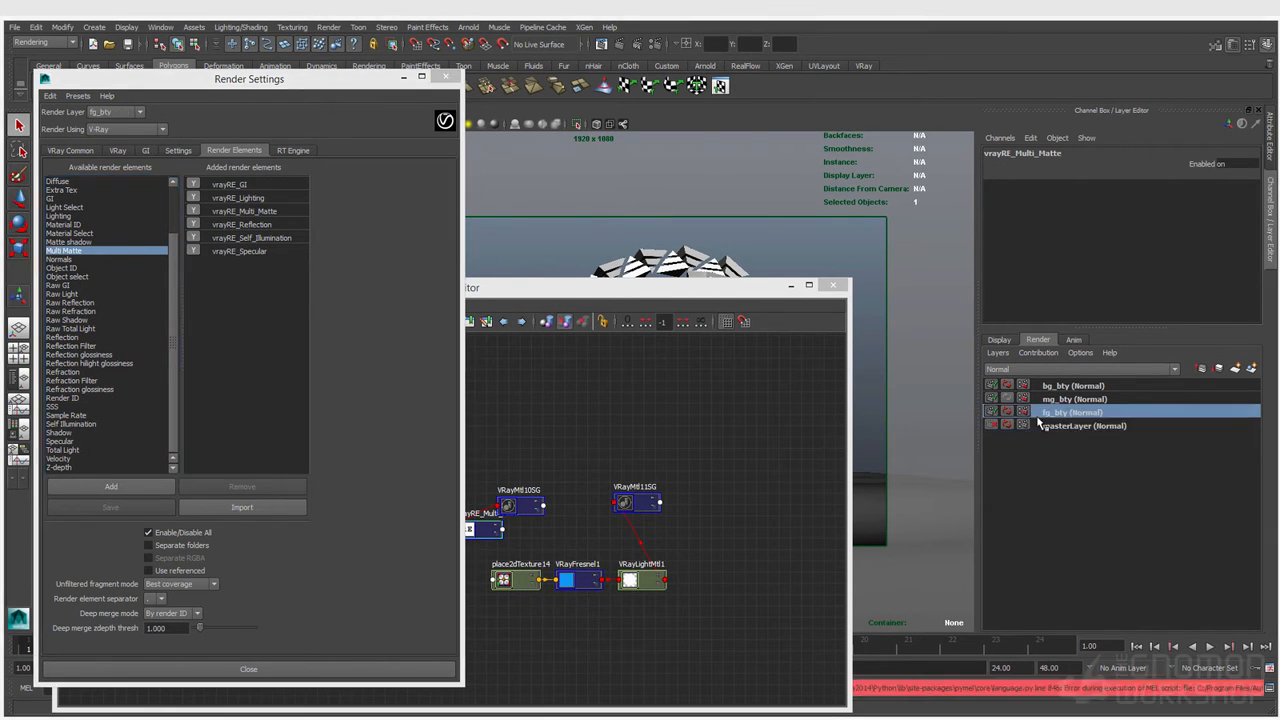
left_click(111, 486)
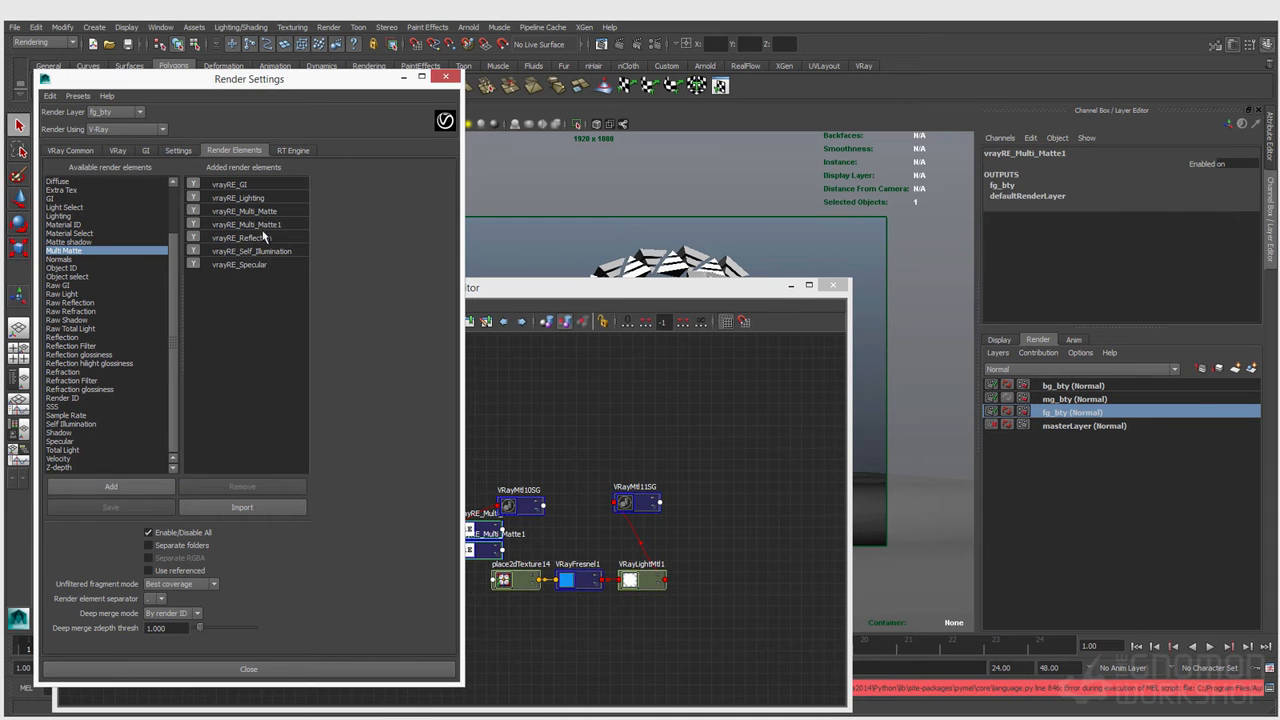
left_click(1060, 426)
left_click(193, 224)
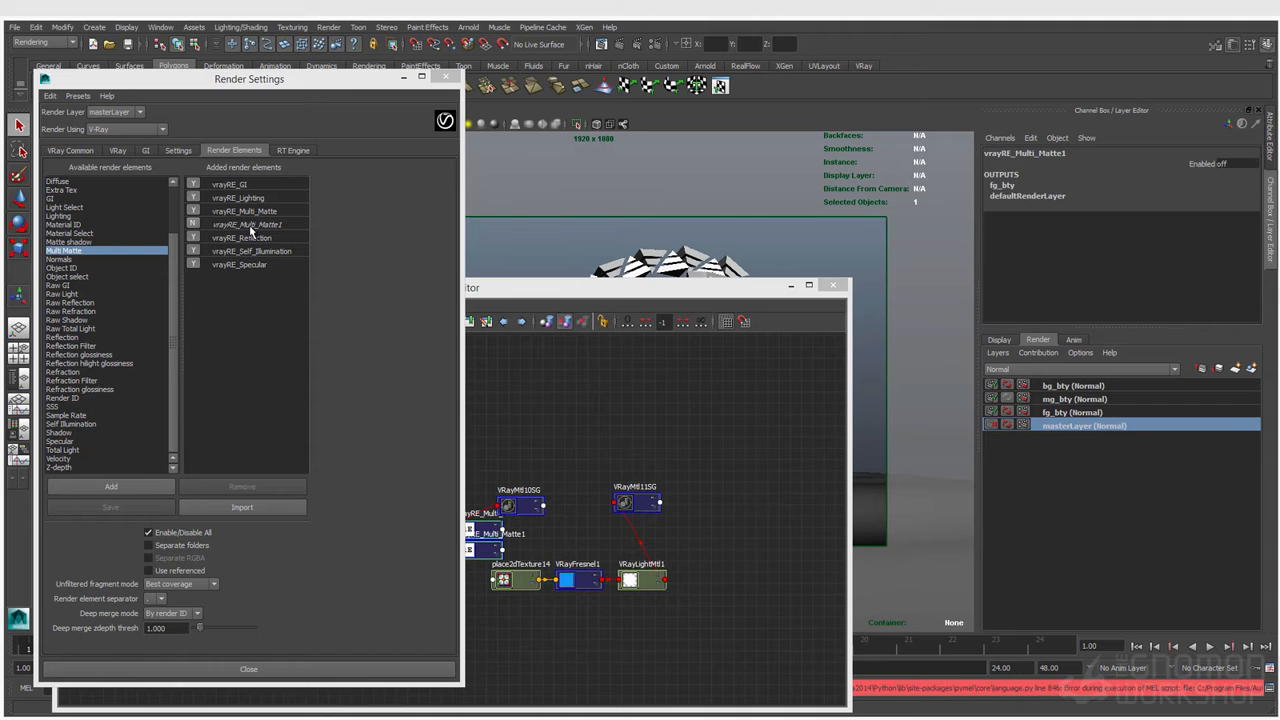
Remove the second Multi Matte render element and return to the render layer list.
double_click(250, 226)
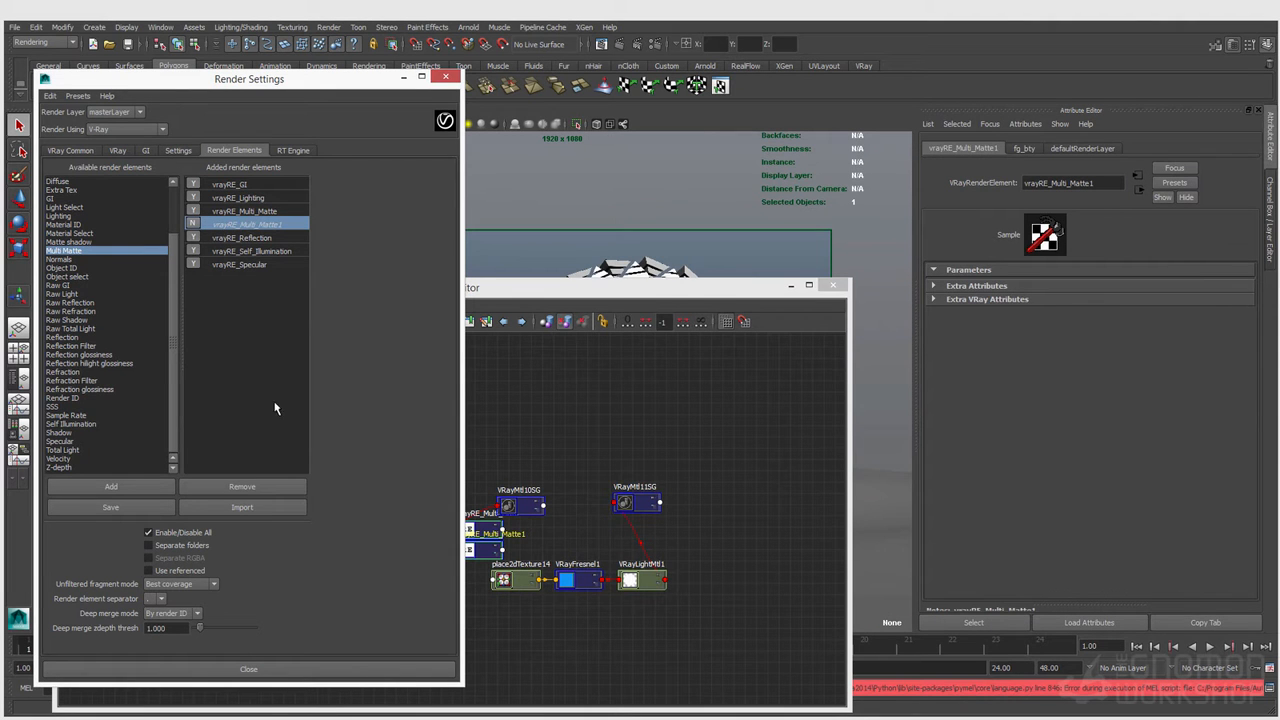
left_click(257, 487)
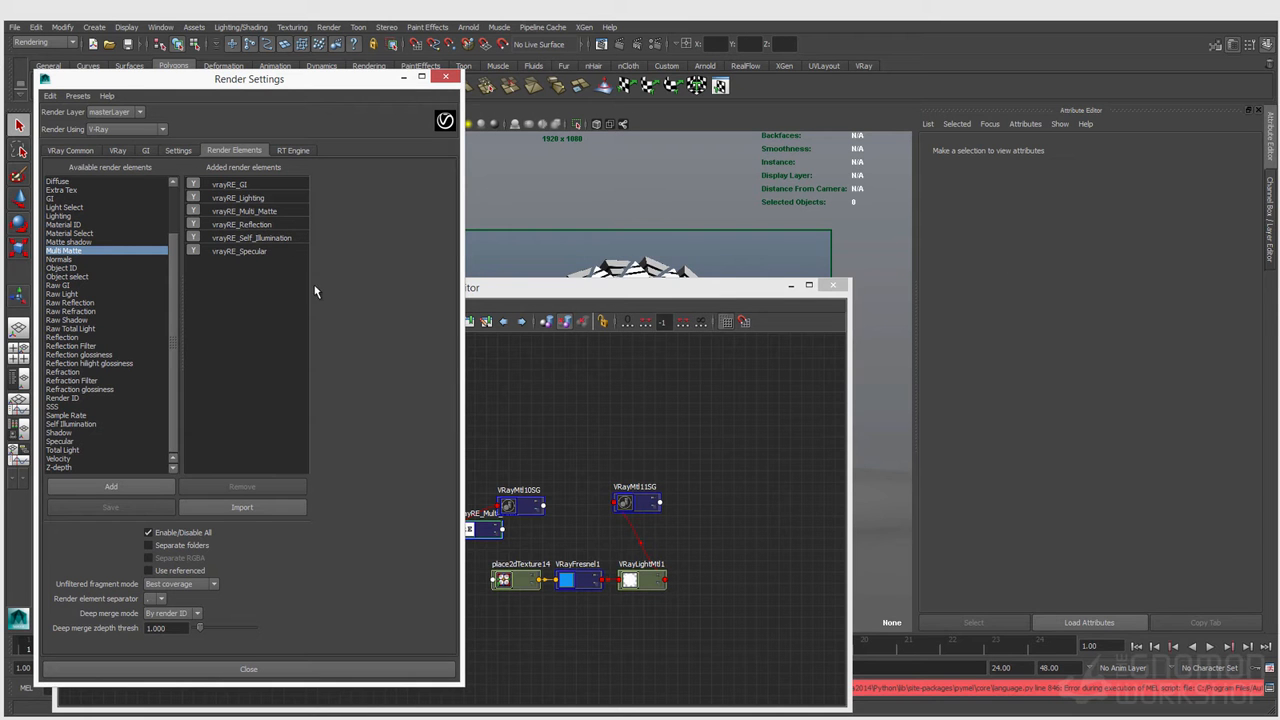
left_click(1272, 187)
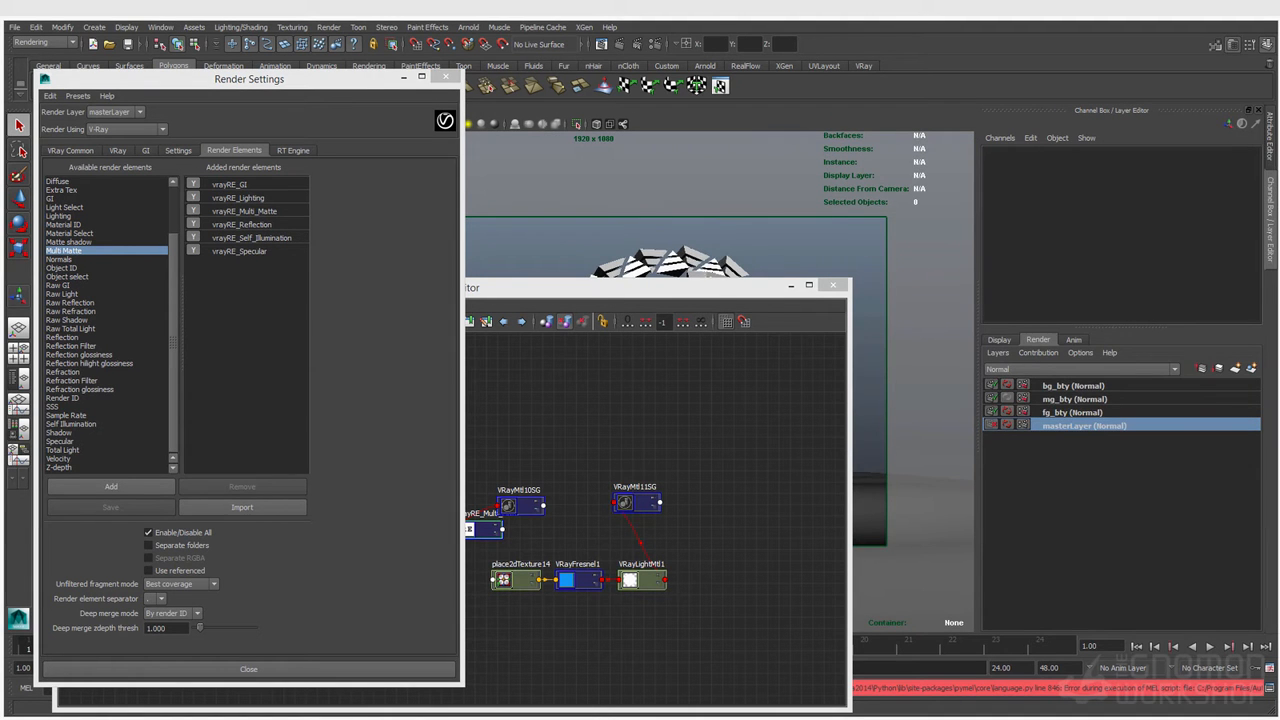
Enable Use material IDs in the extra V-Ray attributes of the vrayRE_Multi_Matte element.
left_click(300, 211)
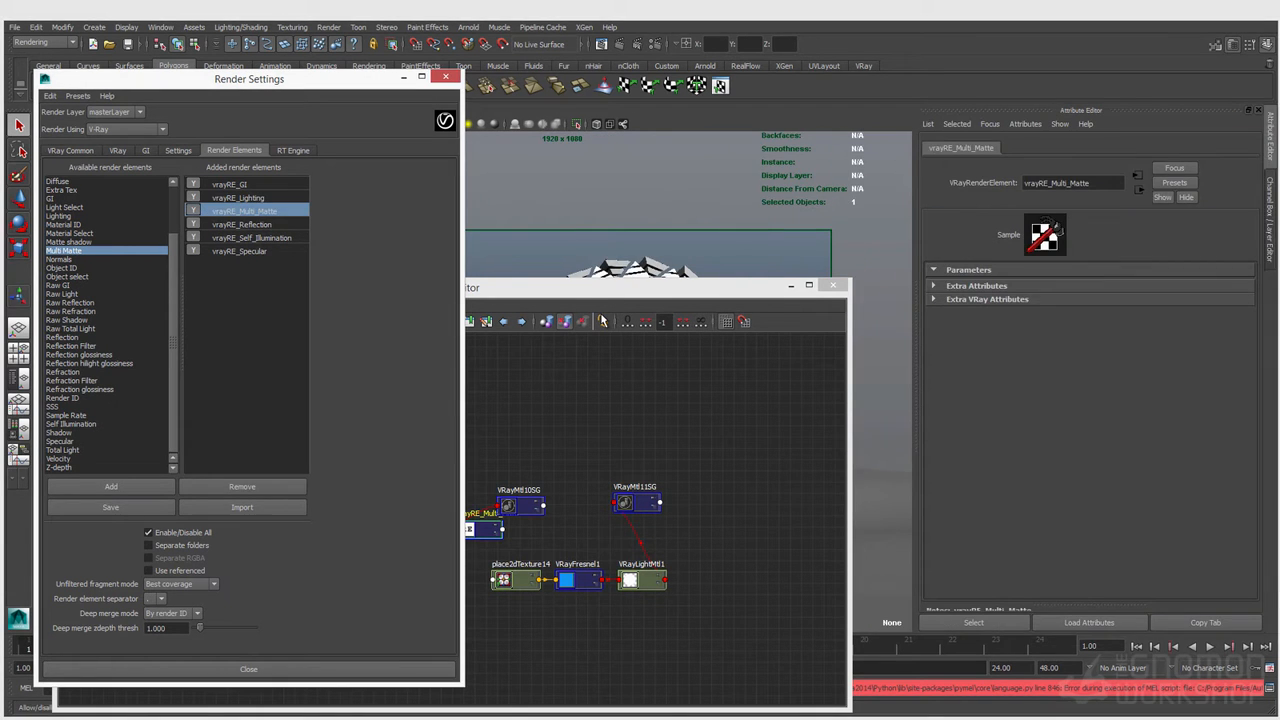
left_click(983, 300)
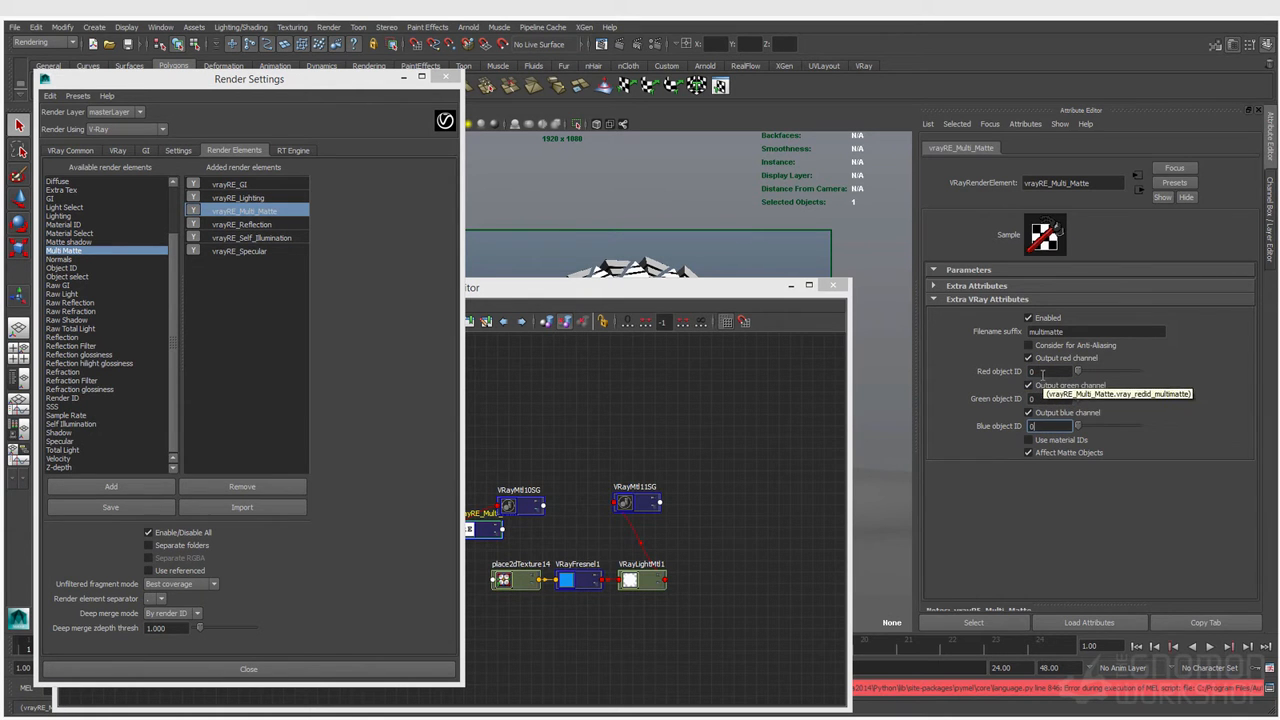
left_click(1030, 440)
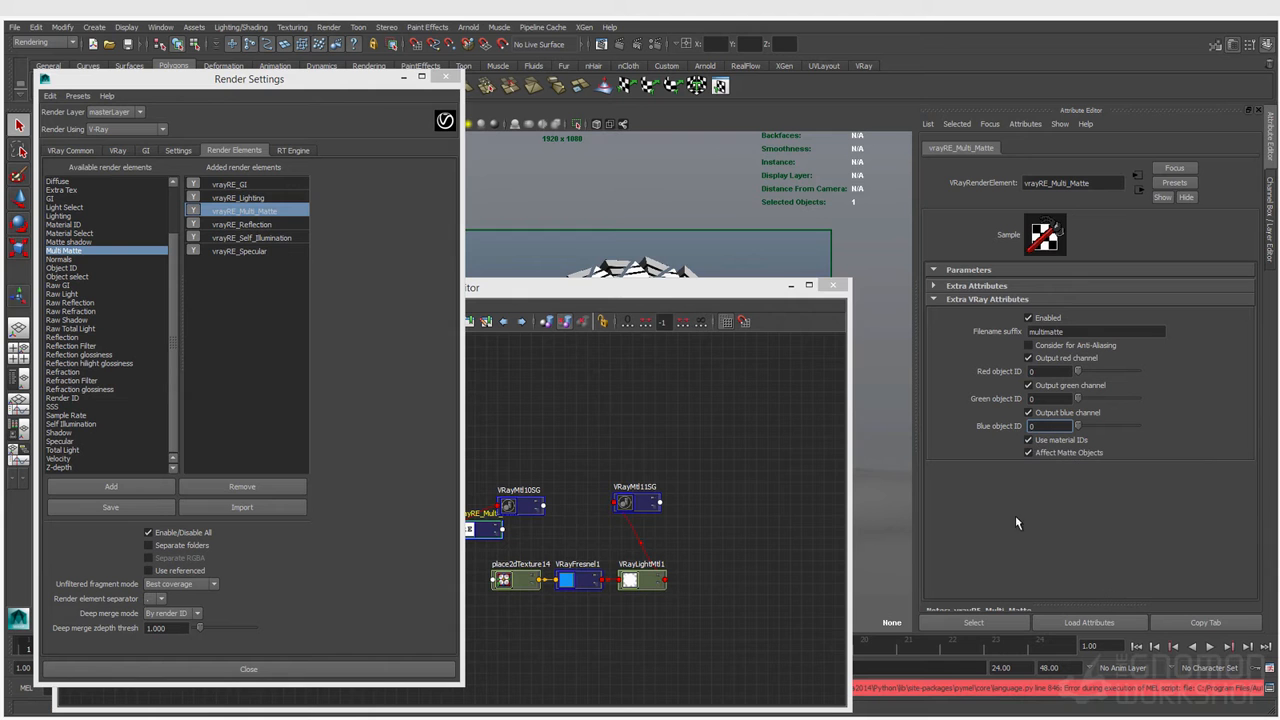
Set the Multi Matte element's red object ID to 1, green to 2 and blue to 3.
double_click(1036, 372)
double_click(1041, 399)
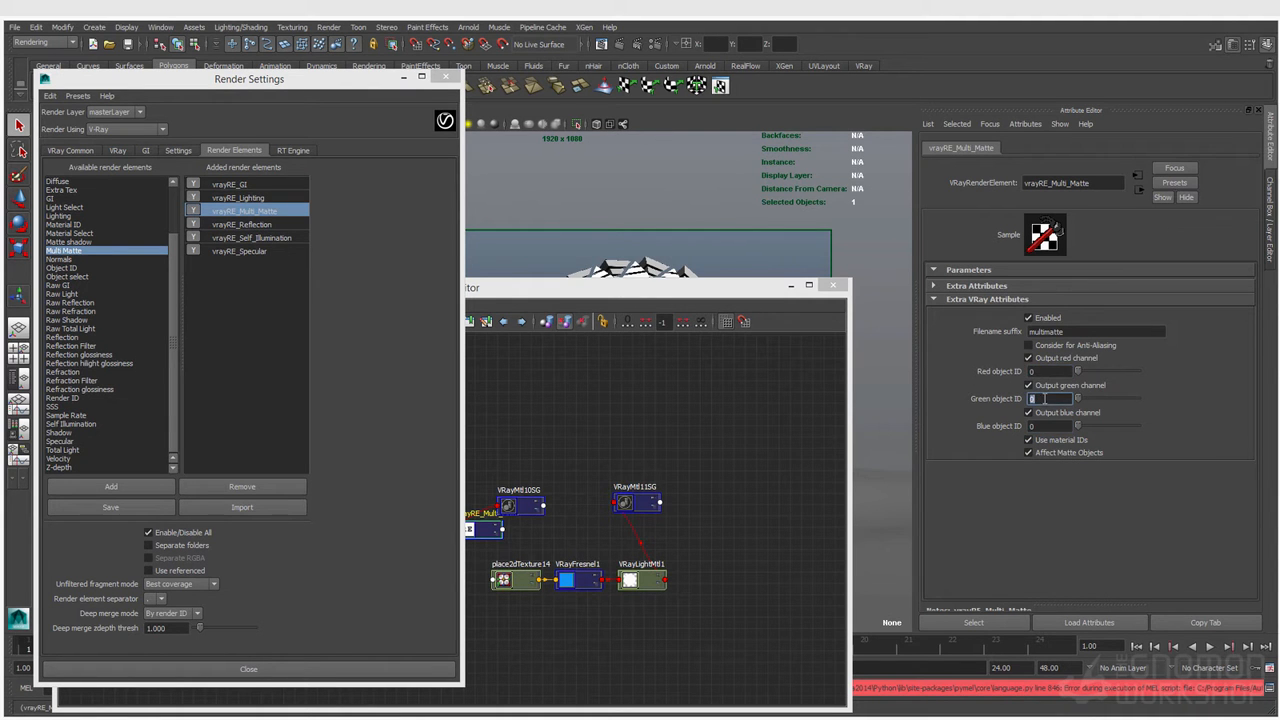
double_click(1041, 427)
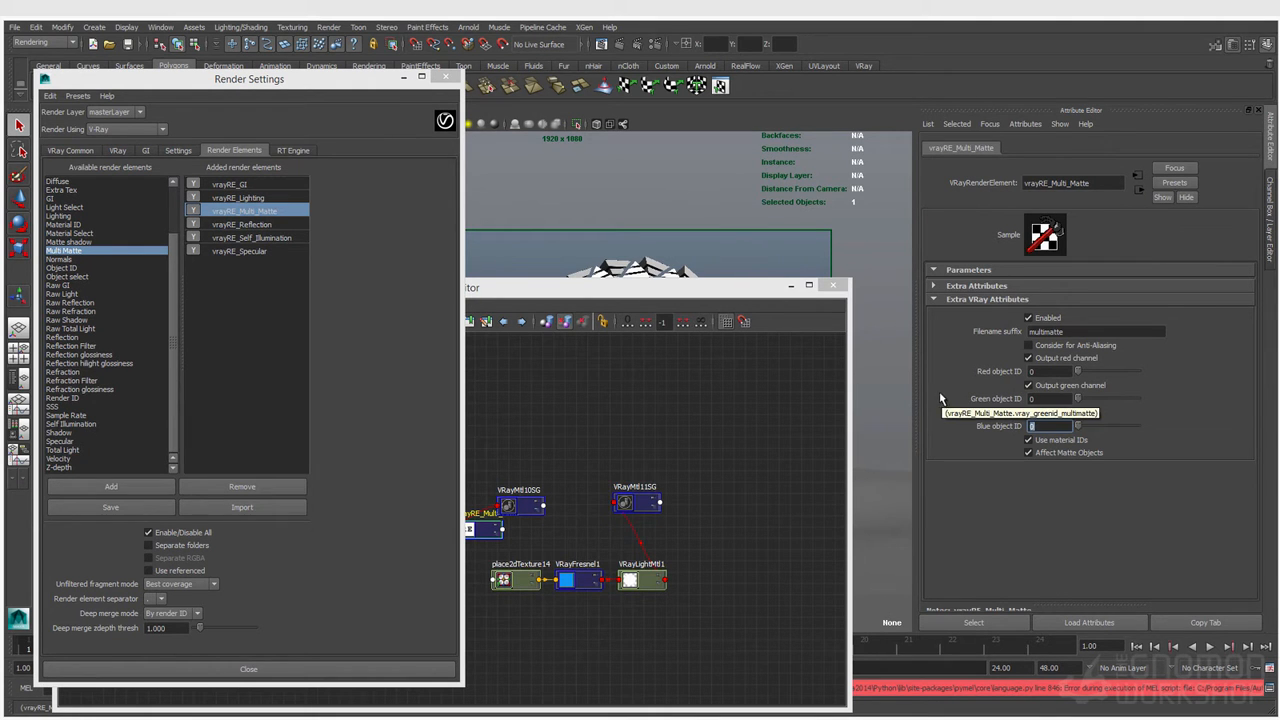
left_click(1041, 372)
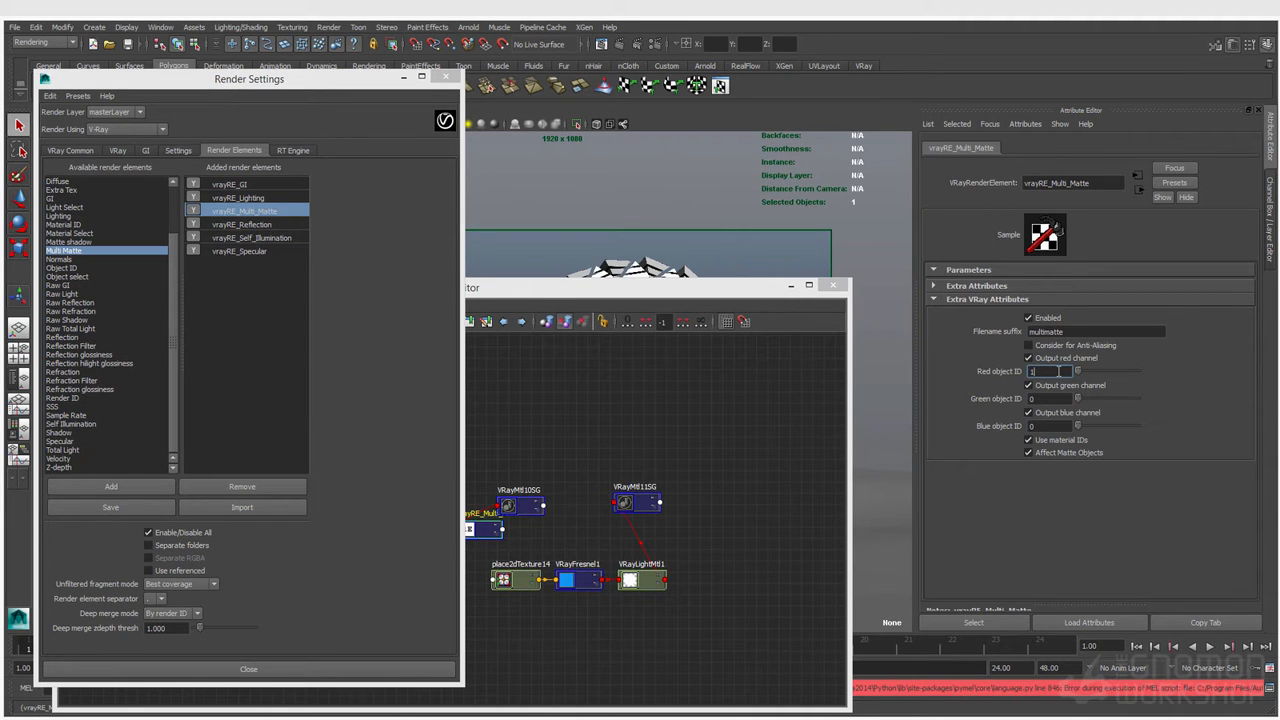
type("1")
key("Tab")
type("2")
key("Tab")
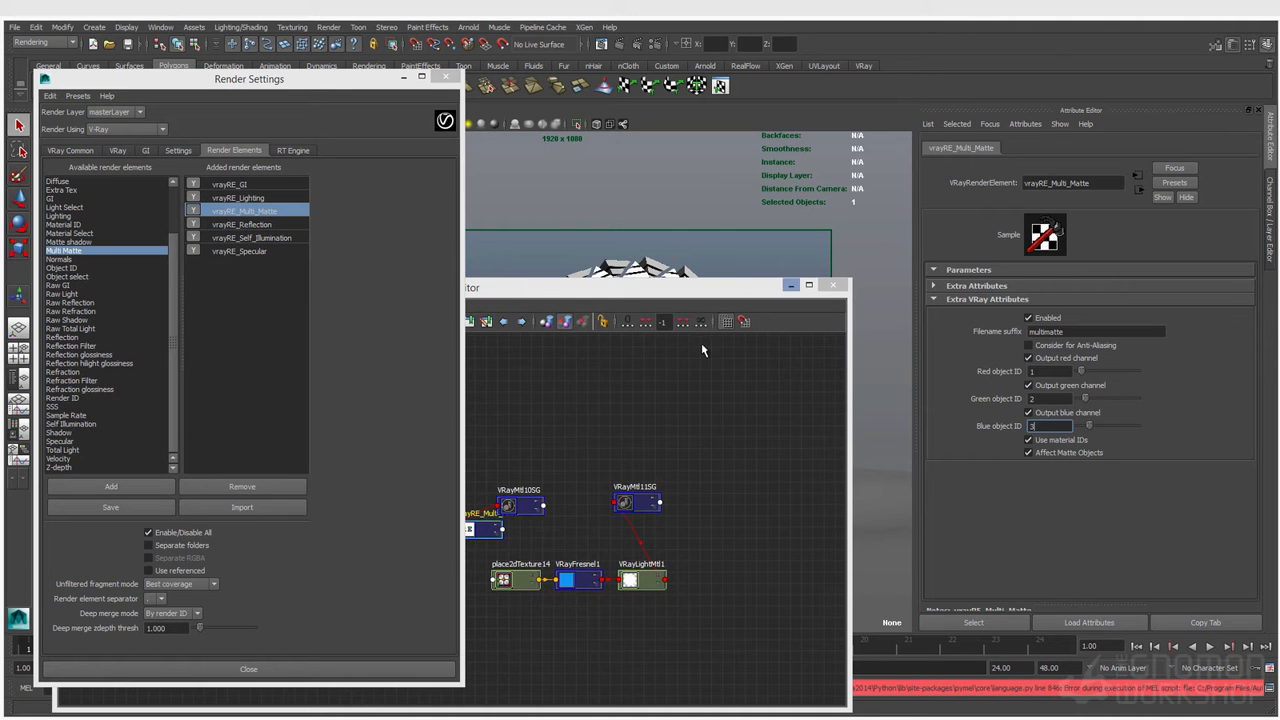
In the Node Editor, separate the vrayRE_Multi_Matte node from VRayMtl10SG and bring the VRayBlendMtl1 network into view.
left_click_drag(616, 295, 649, 302)
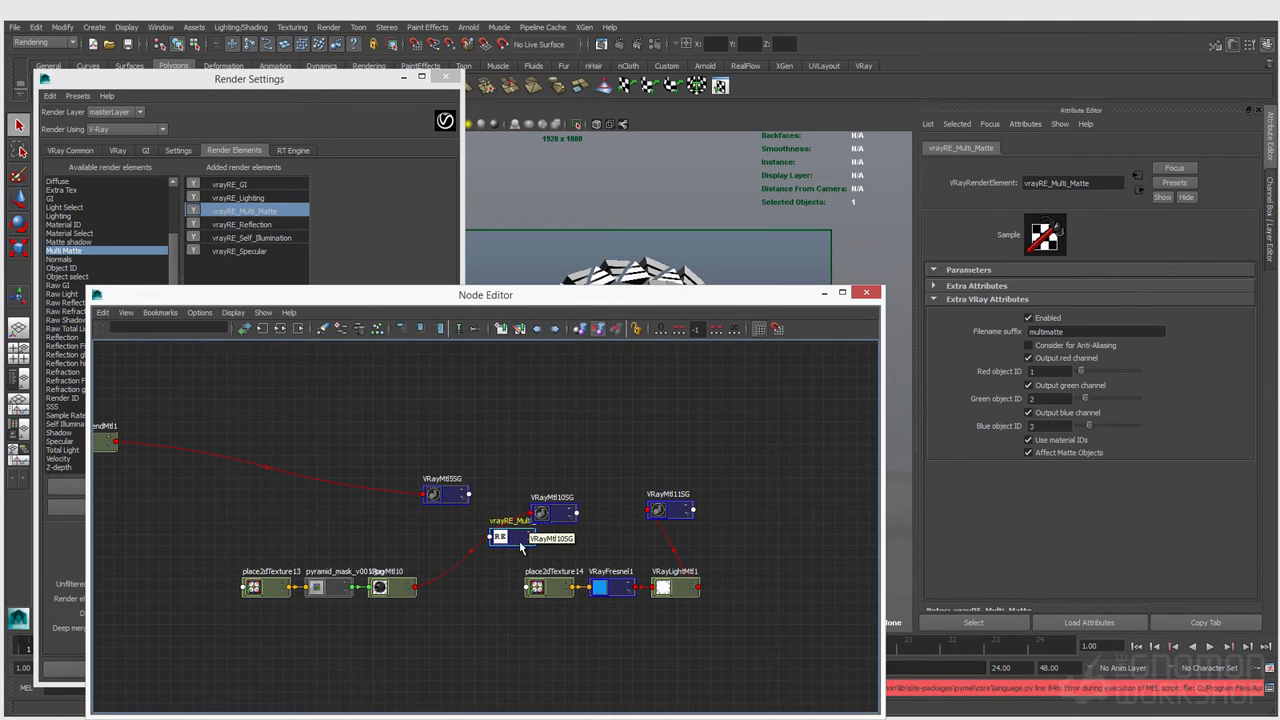
left_click_drag(516, 540, 546, 438)
left_click_drag(554, 520, 571, 522)
middle_click_drag(302, 470, 574, 588, "alt")
middle_click_drag(423, 443, 454, 480, "alt")
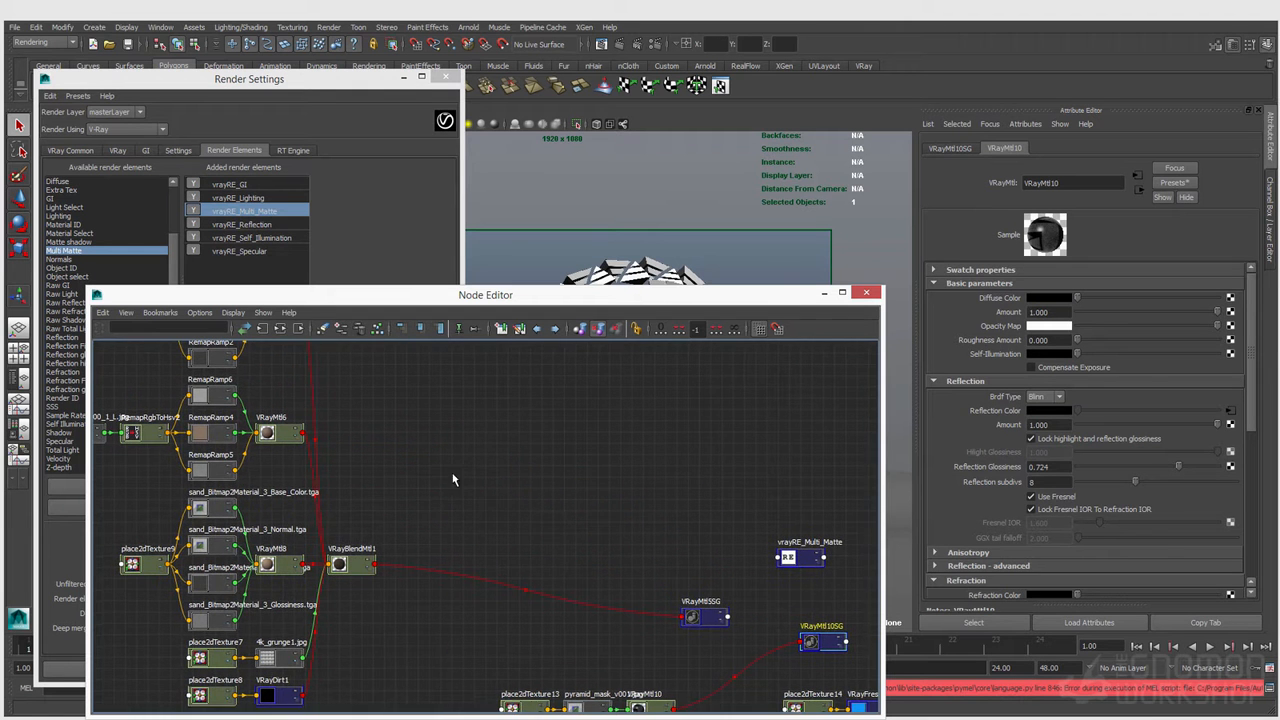
Place the VRayMtl5SG, VRayMtl10SG and VRayMtl11SG nodes closer to vrayRE_Multi_Matte, and move and enlarge the Node Editor window.
left_click_drag(708, 621, 707, 596)
middle_click_drag(700, 640, 514, 597, "alt")
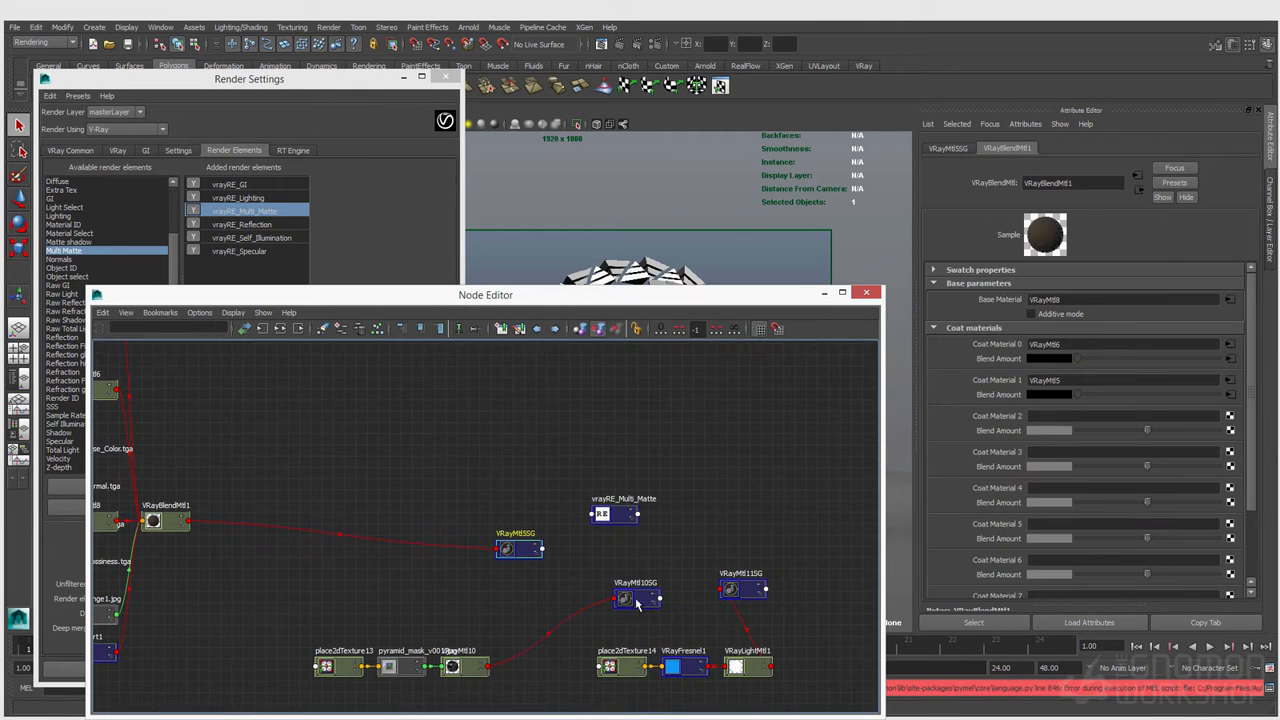
left_click_drag(643, 601, 566, 598)
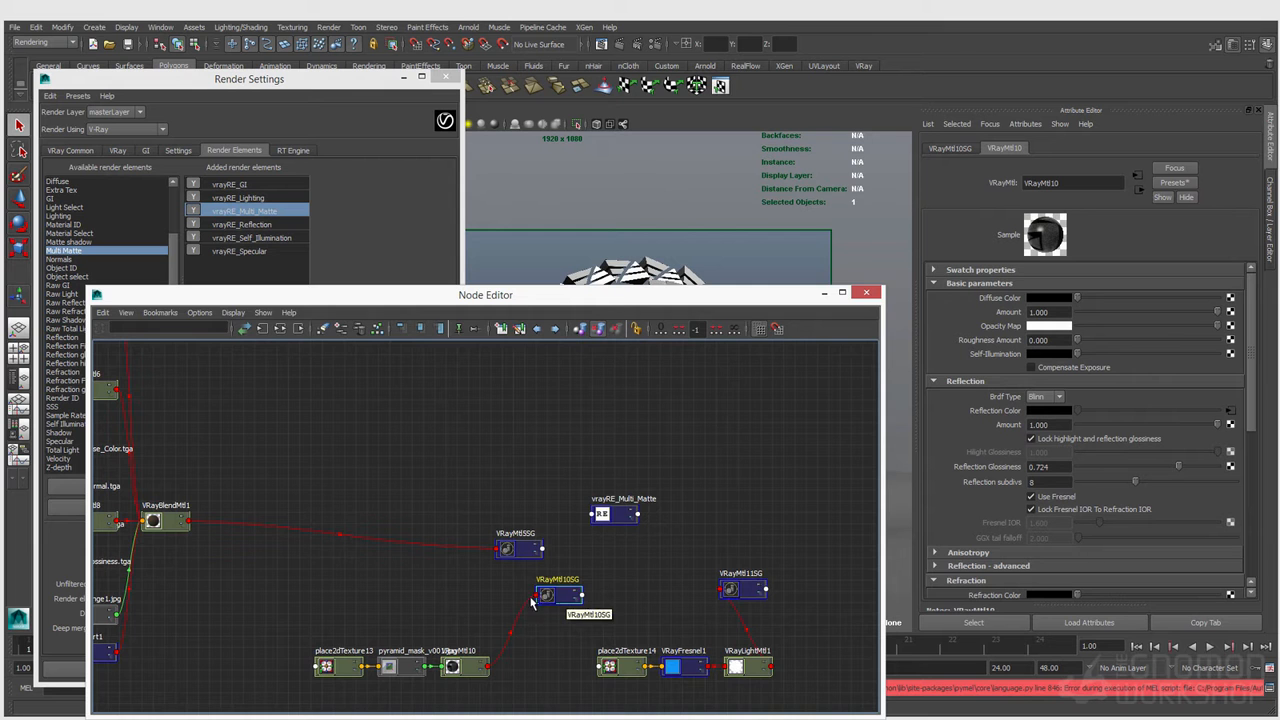
left_click_drag(593, 300, 579, 323)
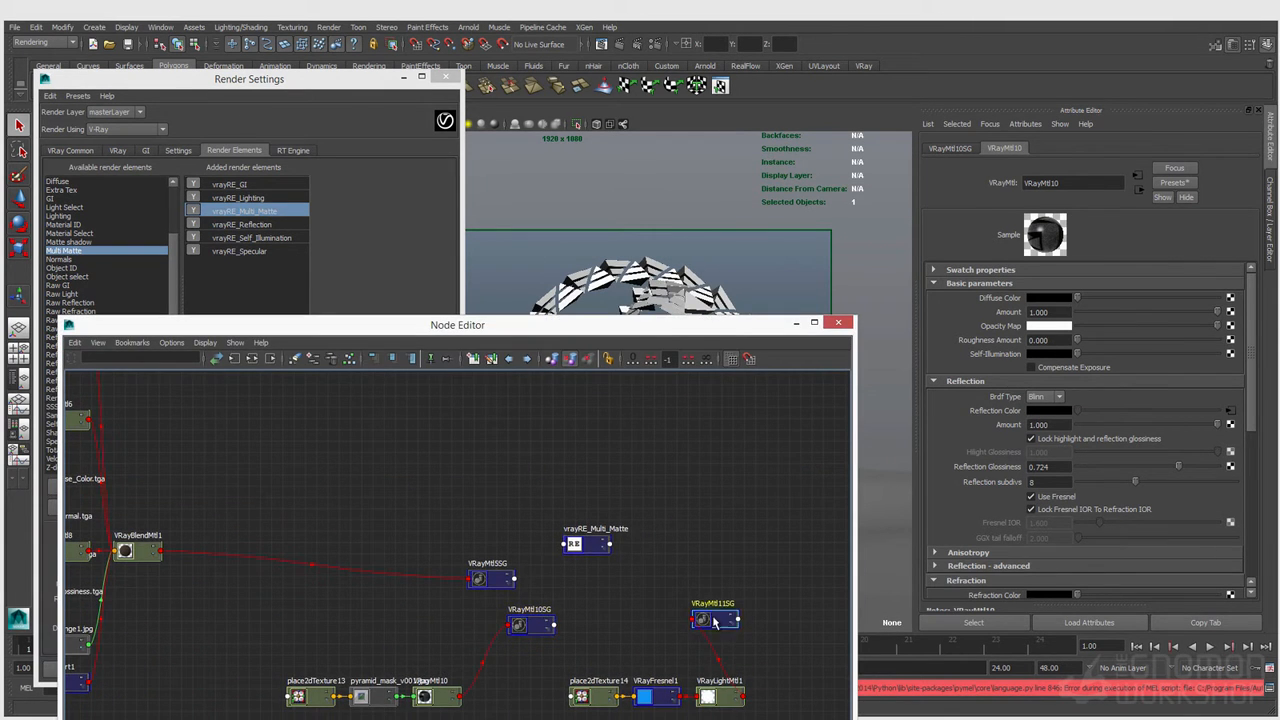
left_click(698, 607)
left_click_drag(700, 606, 701, 609)
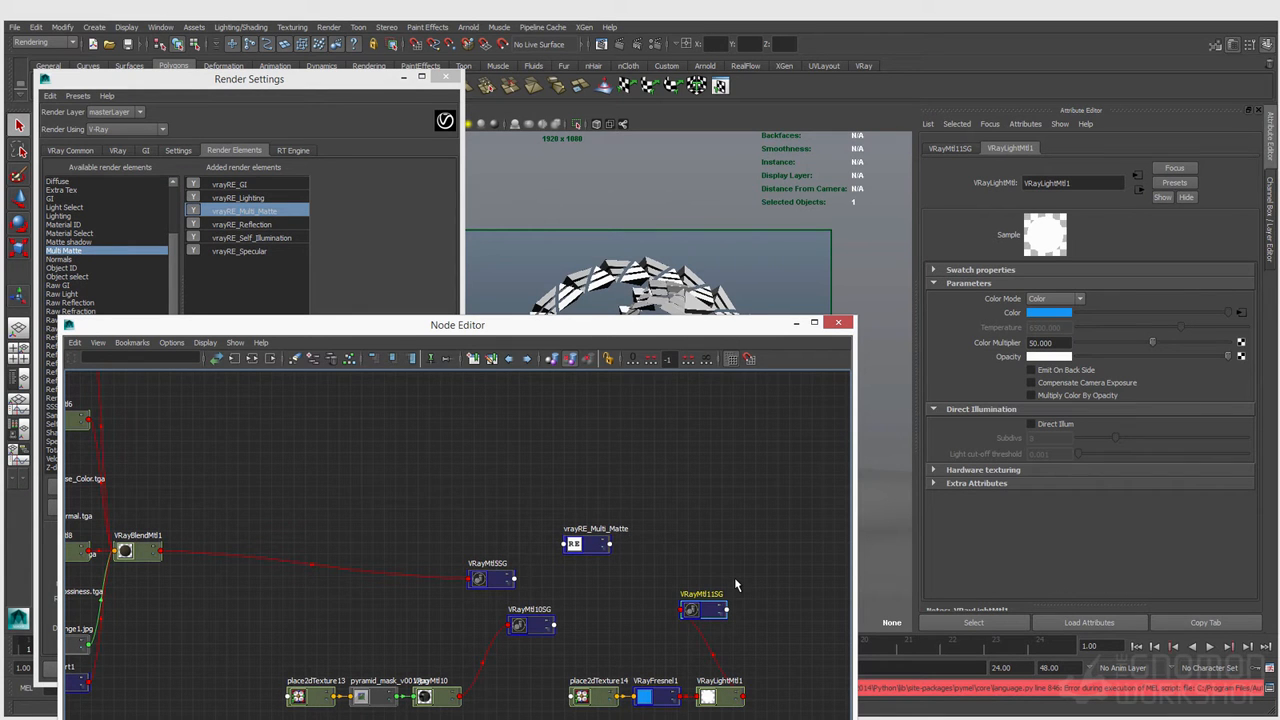
left_click_drag(664, 322, 640, 361)
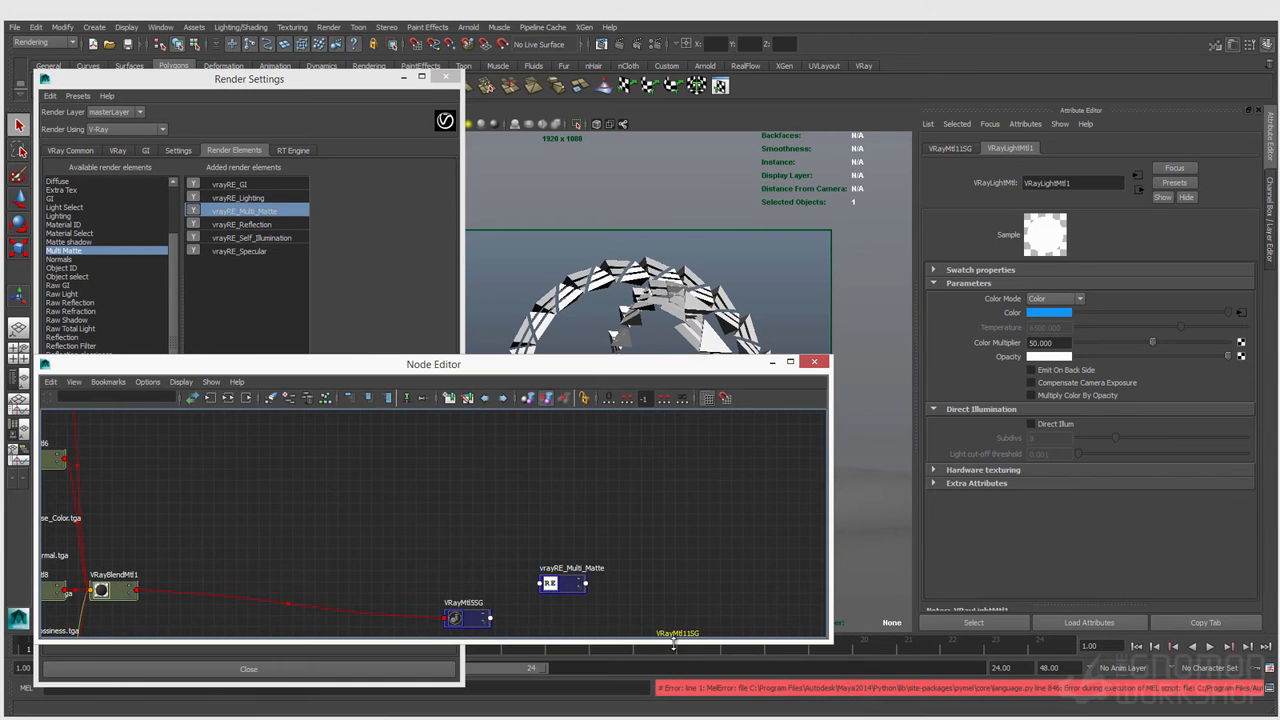
left_click_drag(673, 645, 673, 690)
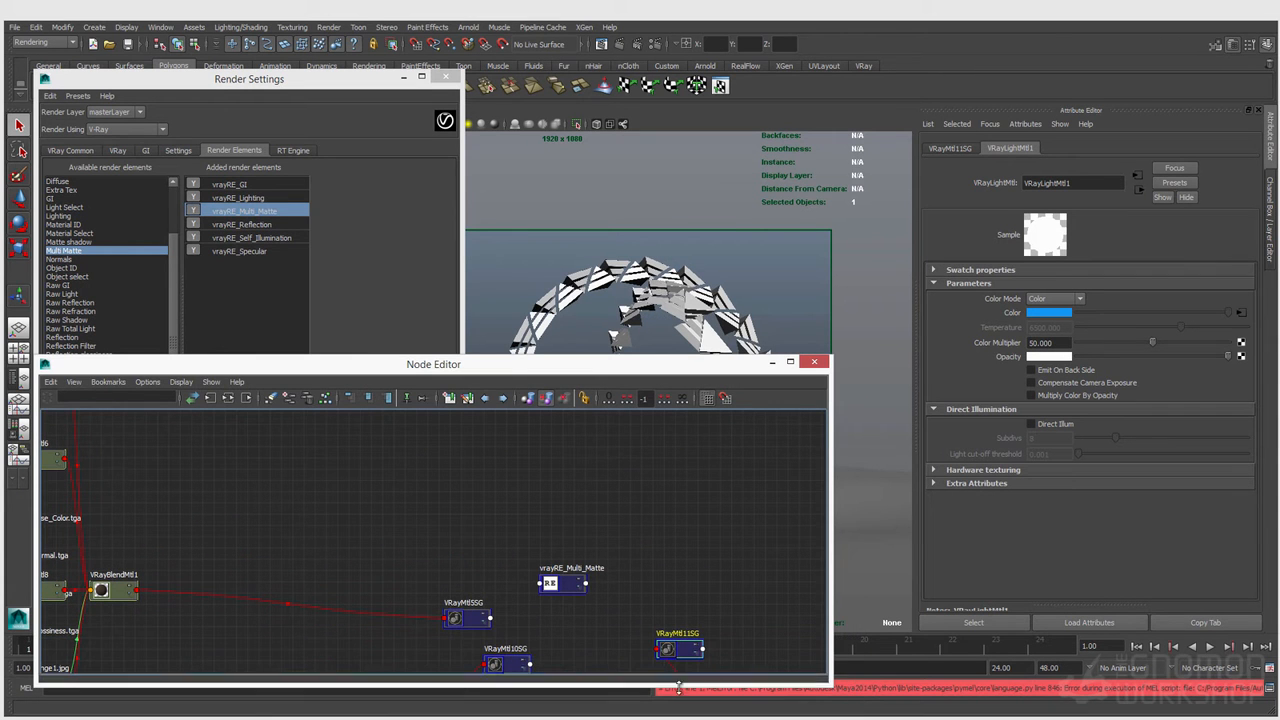
Examine the V-Ray attribute options of the VRayMtl5SG shading group and the parameters of its VRayBlendMtl1 material.
left_click(472, 622)
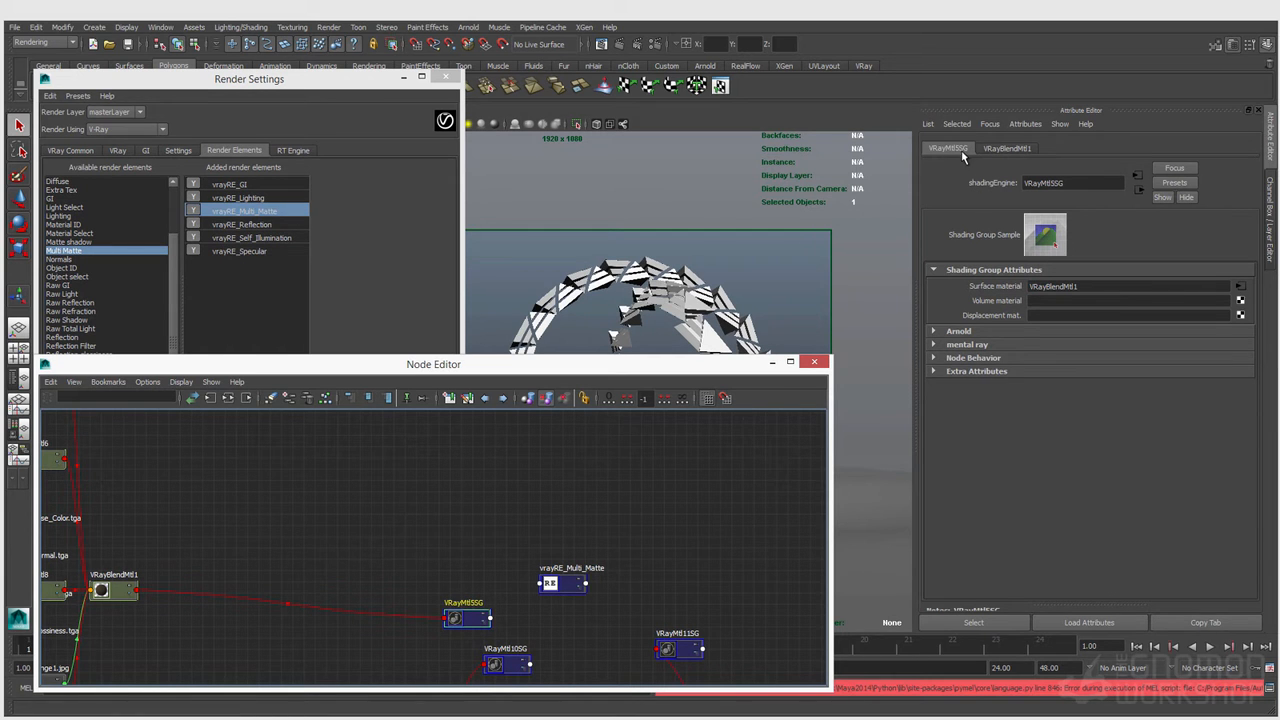
left_click(1025, 124)
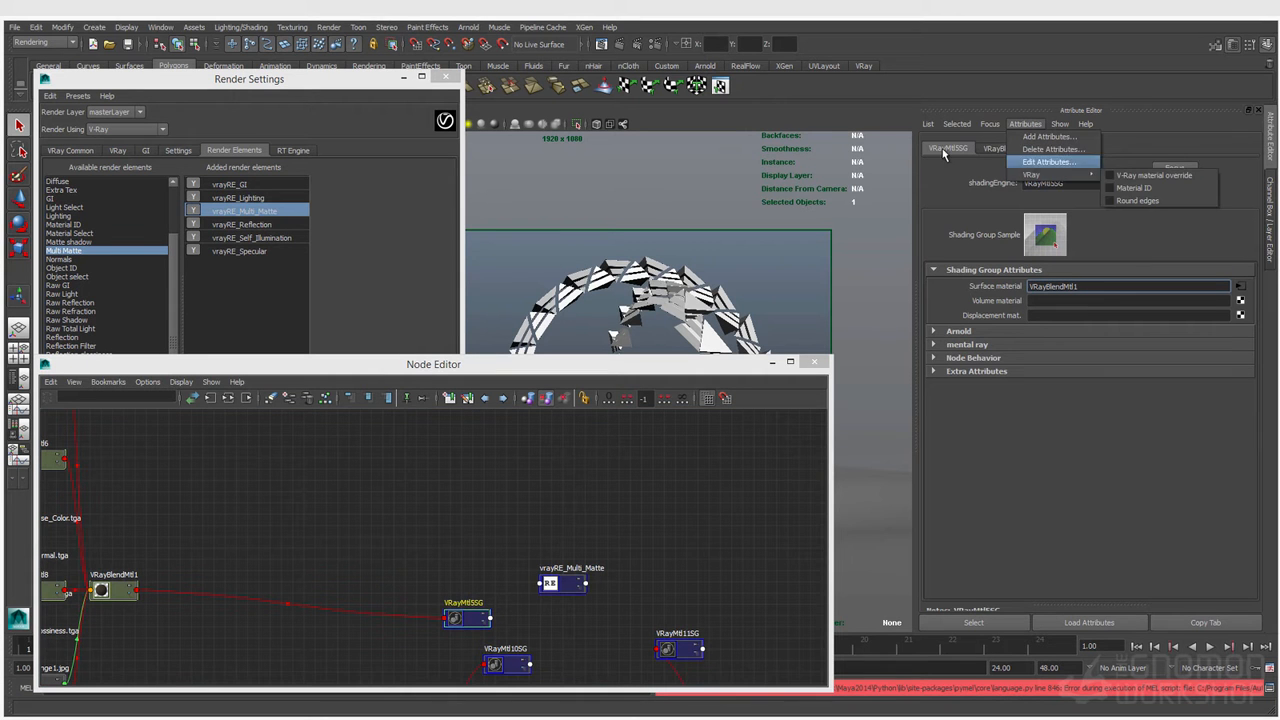
left_click(995, 148)
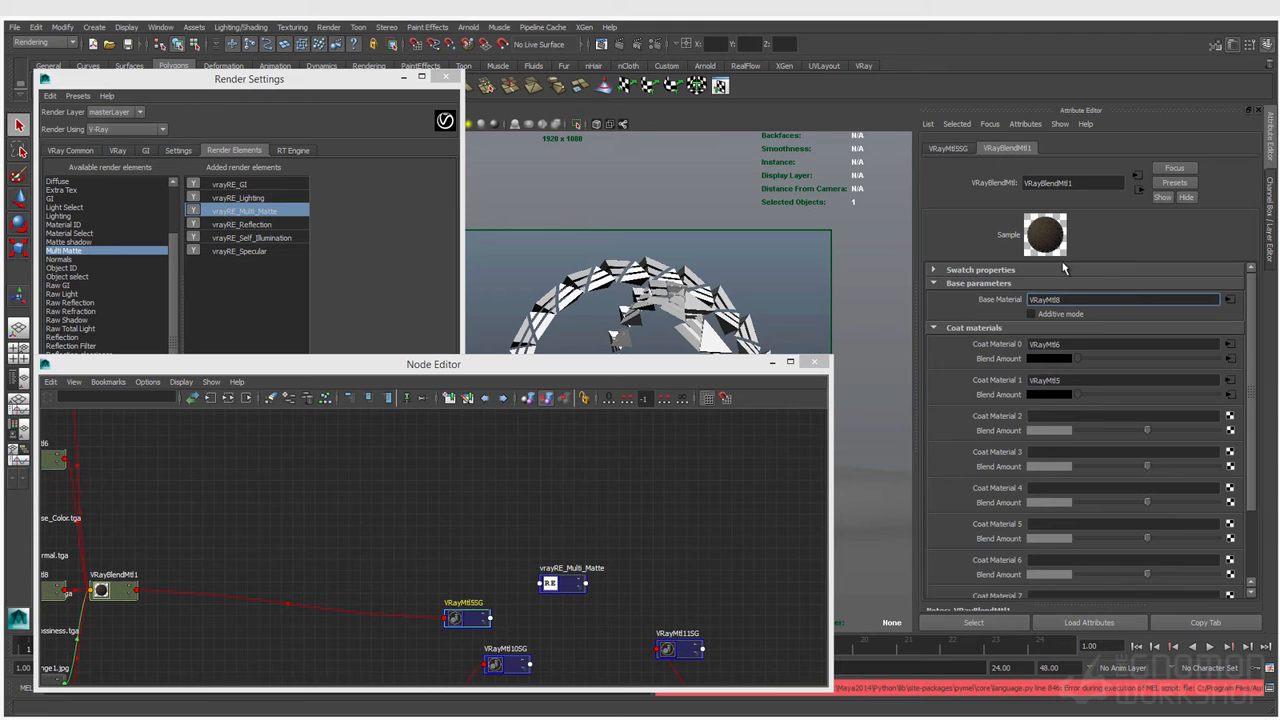
left_click(278, 554)
key("Tab")
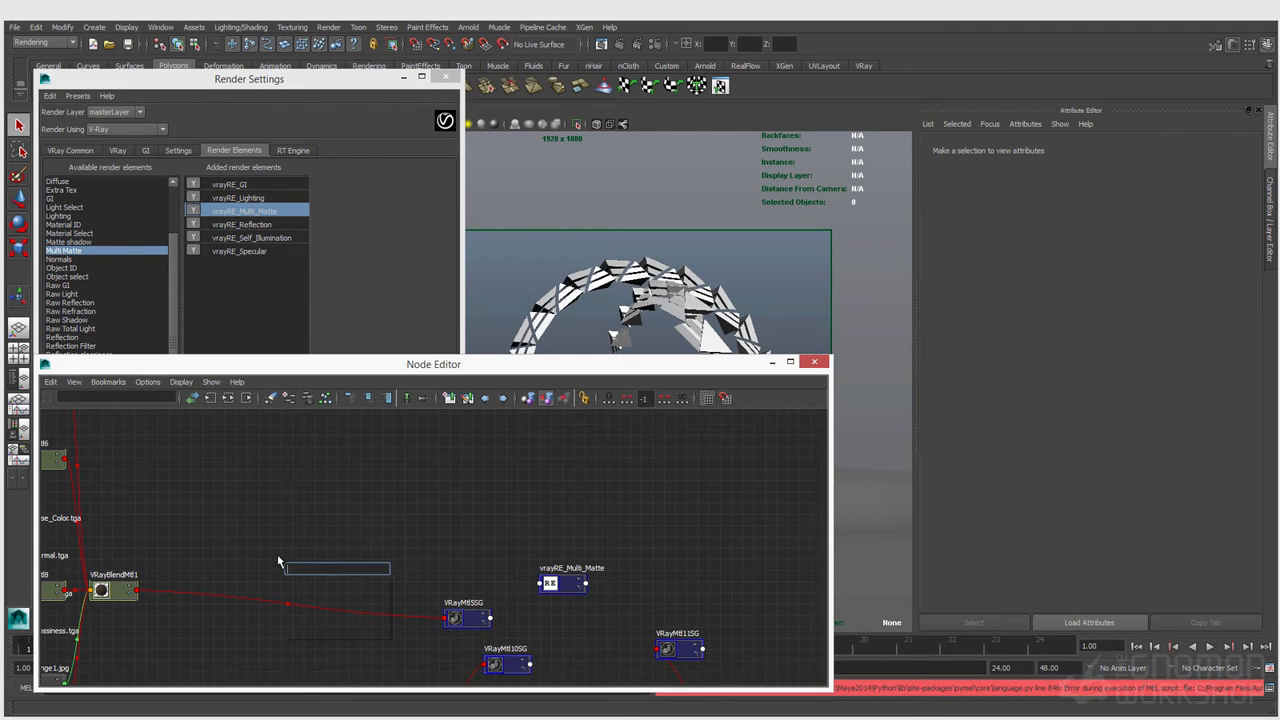
type("vray")
left_click(327, 599)
key("Return")
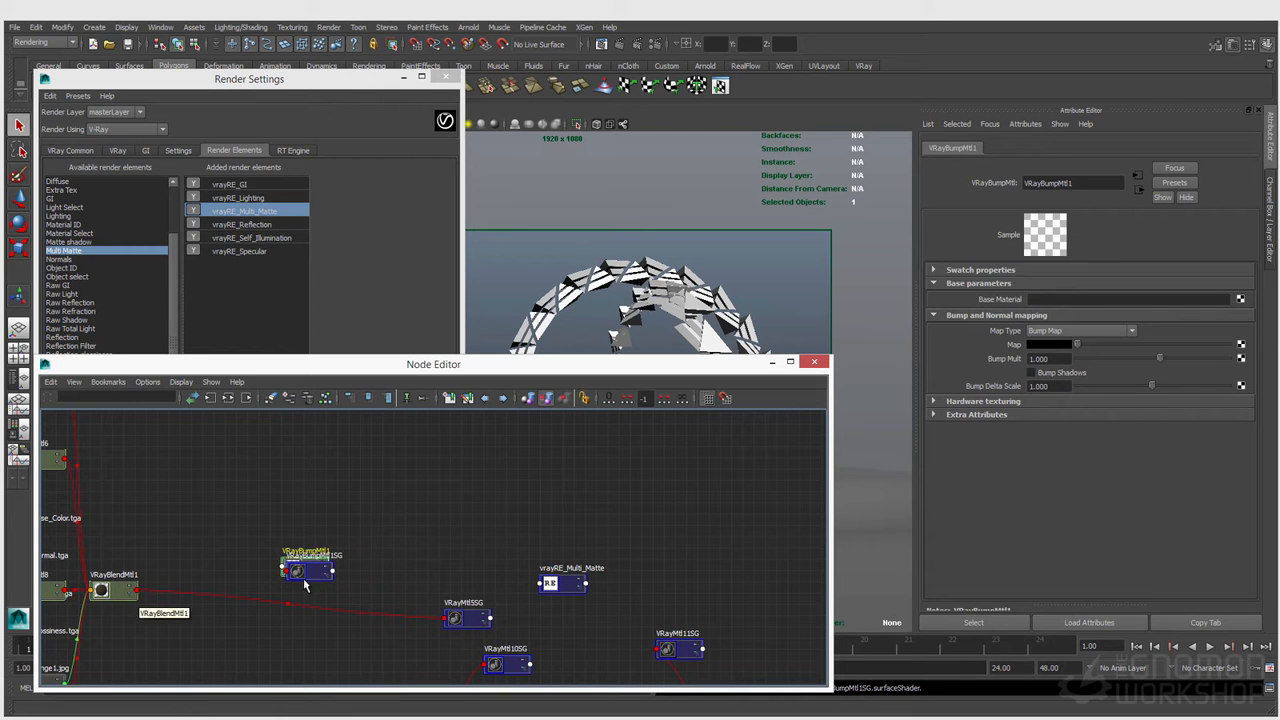
key("Delete")
left_click(296, 566)
key("Delete")
Add the V-Ray Material ID attribute to the VRayMtl5SG shading group and set its Multimatte ID to 1.
left_click(456, 619)
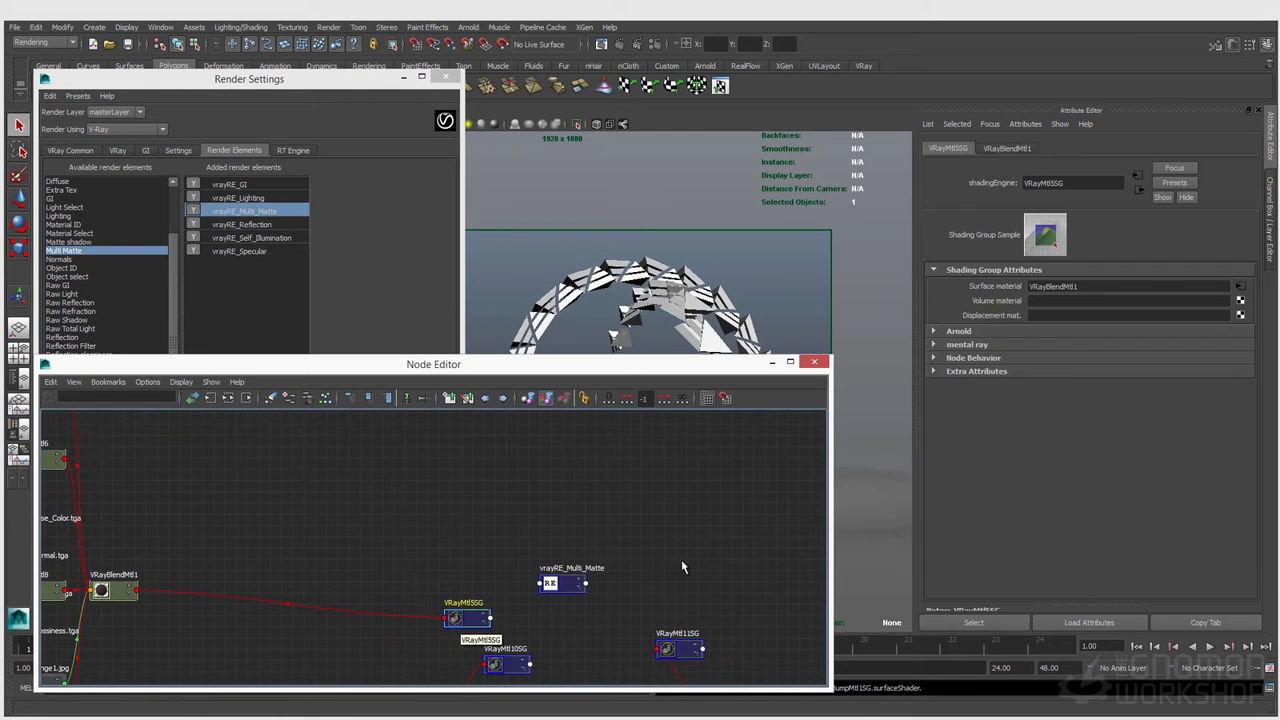
left_click(1032, 125)
mouse_move(1043, 177)
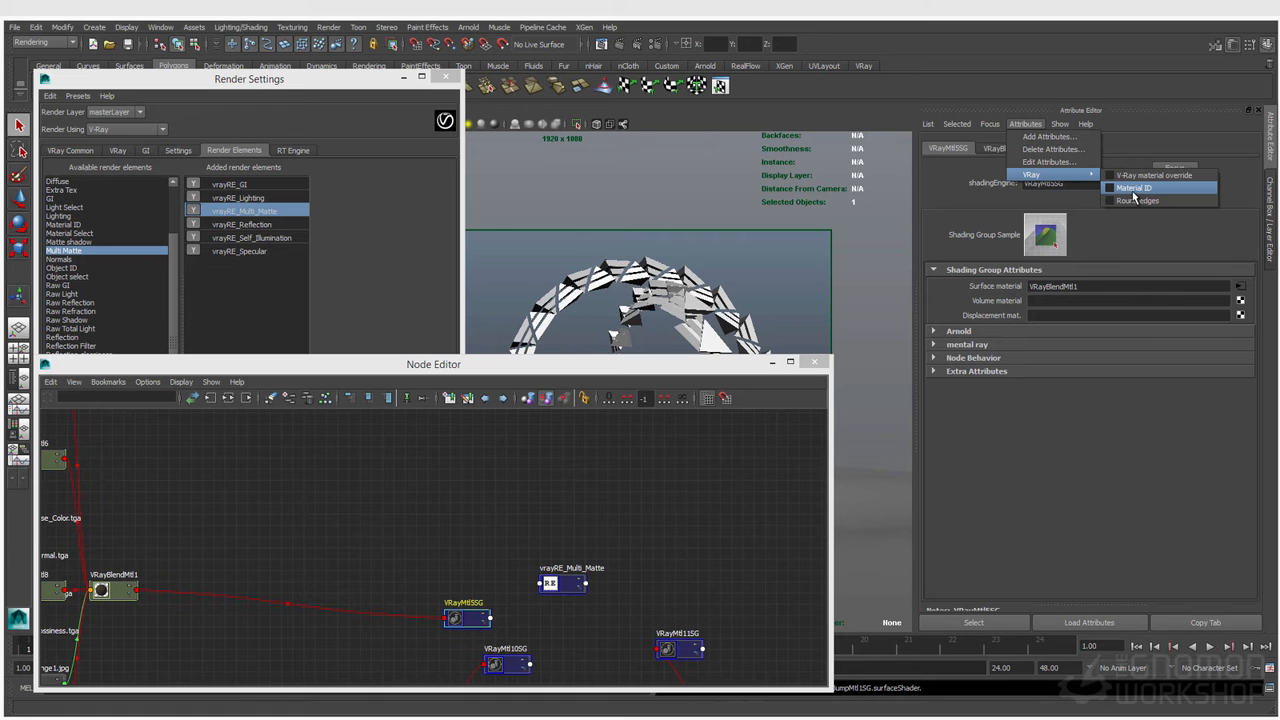
left_click(1137, 193)
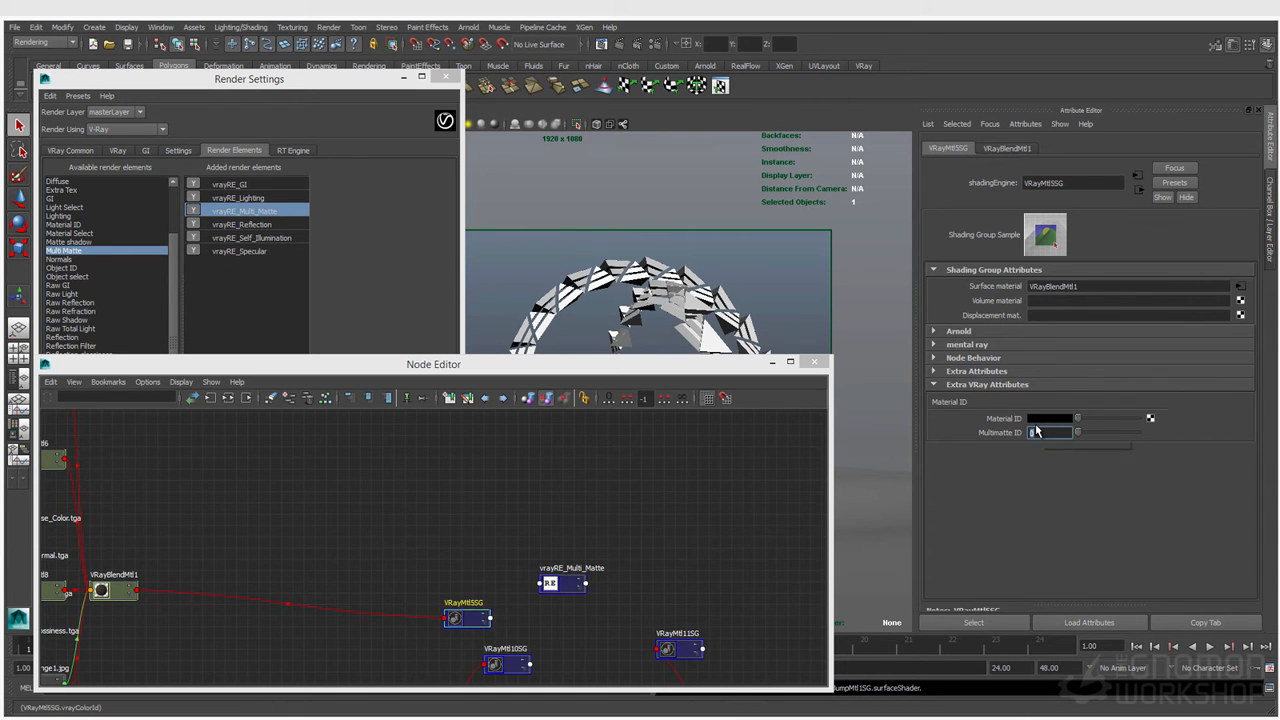
type("1")
Add the V-Ray Material ID attribute to the VRayMtl10SG shading group and set its Multimatte ID to 2.
left_click(499, 667)
middle_click_drag(532, 596, 480, 474, "alt")
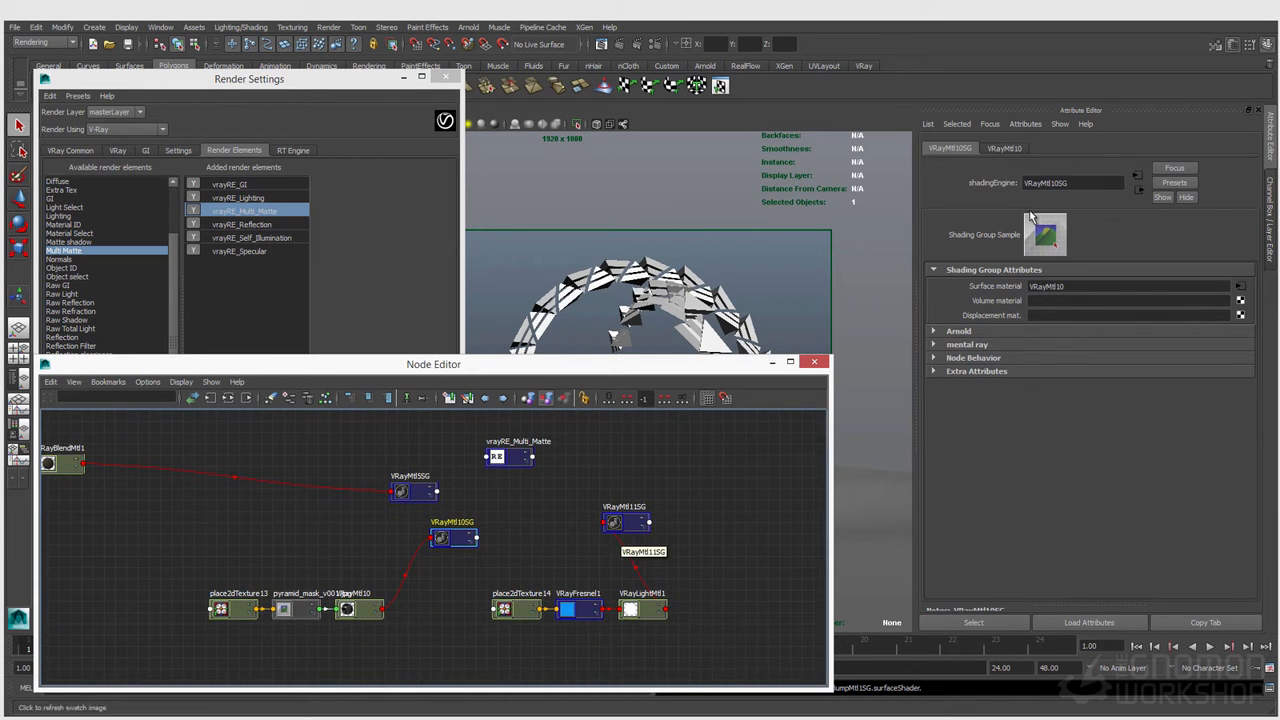
left_click(1025, 124)
left_click(1140, 195)
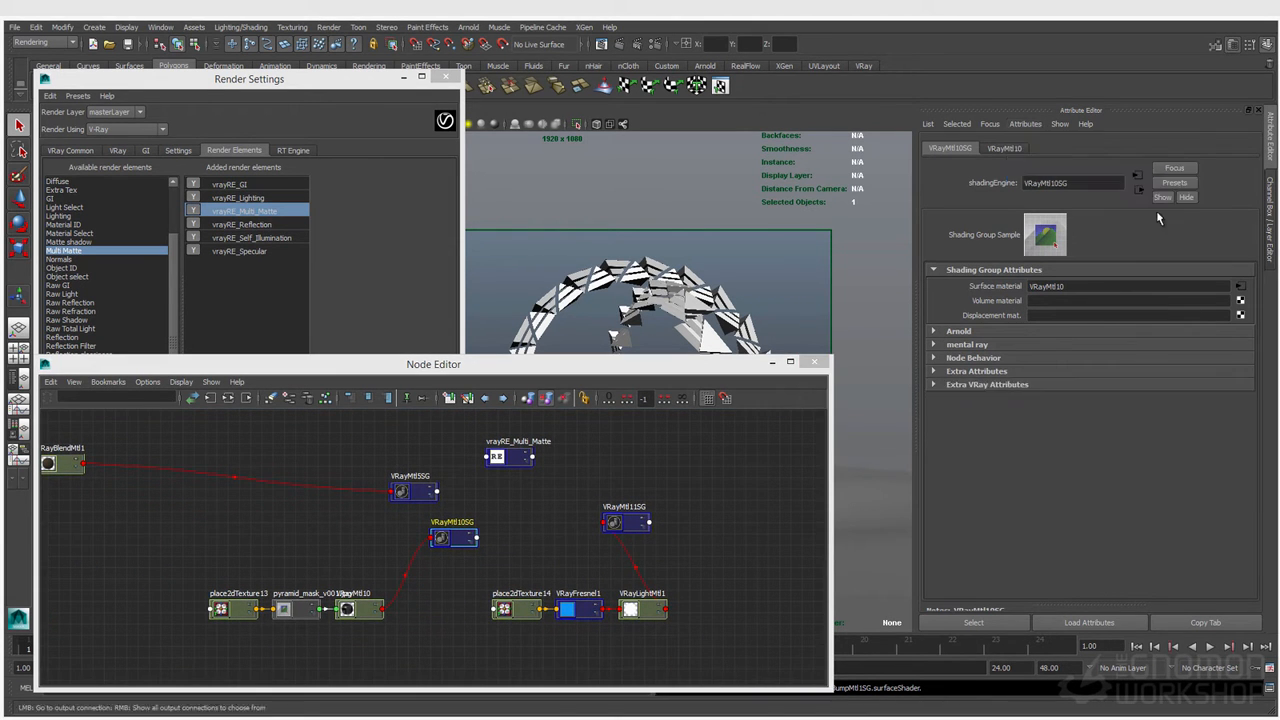
left_click(1050, 384)
left_click(1047, 432)
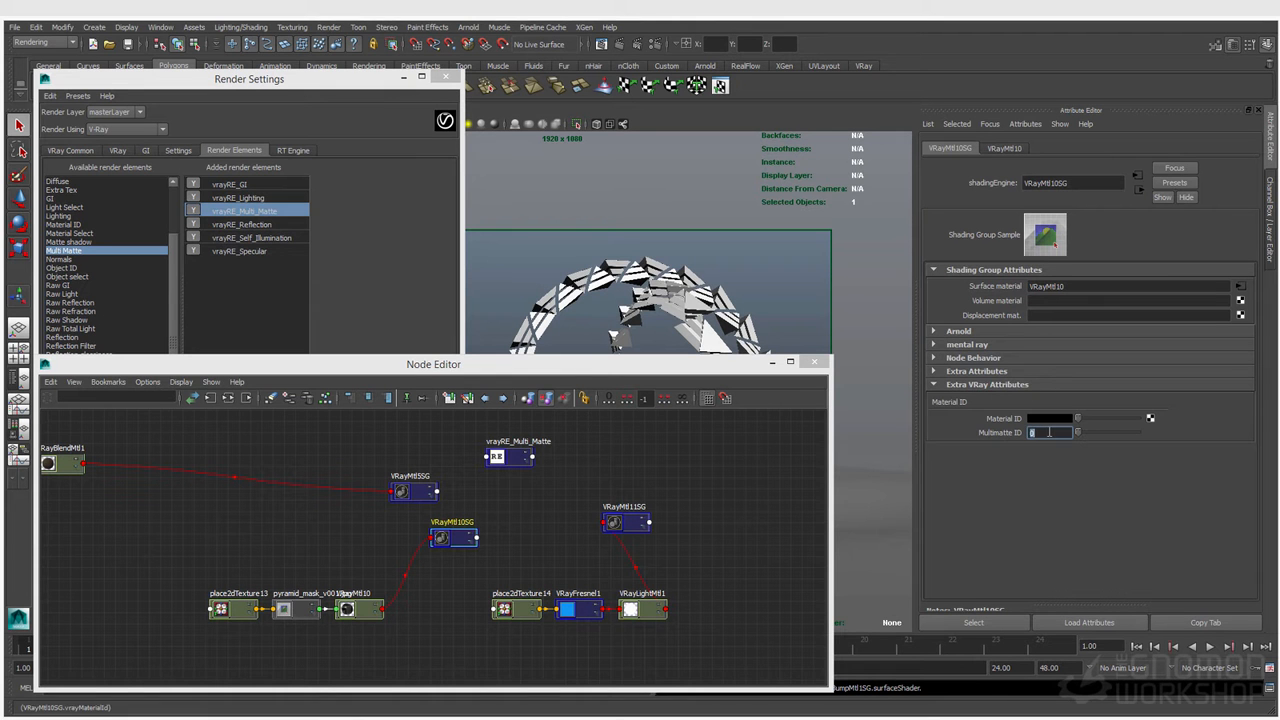
Add the V-Ray Material ID attribute to the VRayMtl11SG shading group and set its Multimatte ID to 3.
left_click(620, 521)
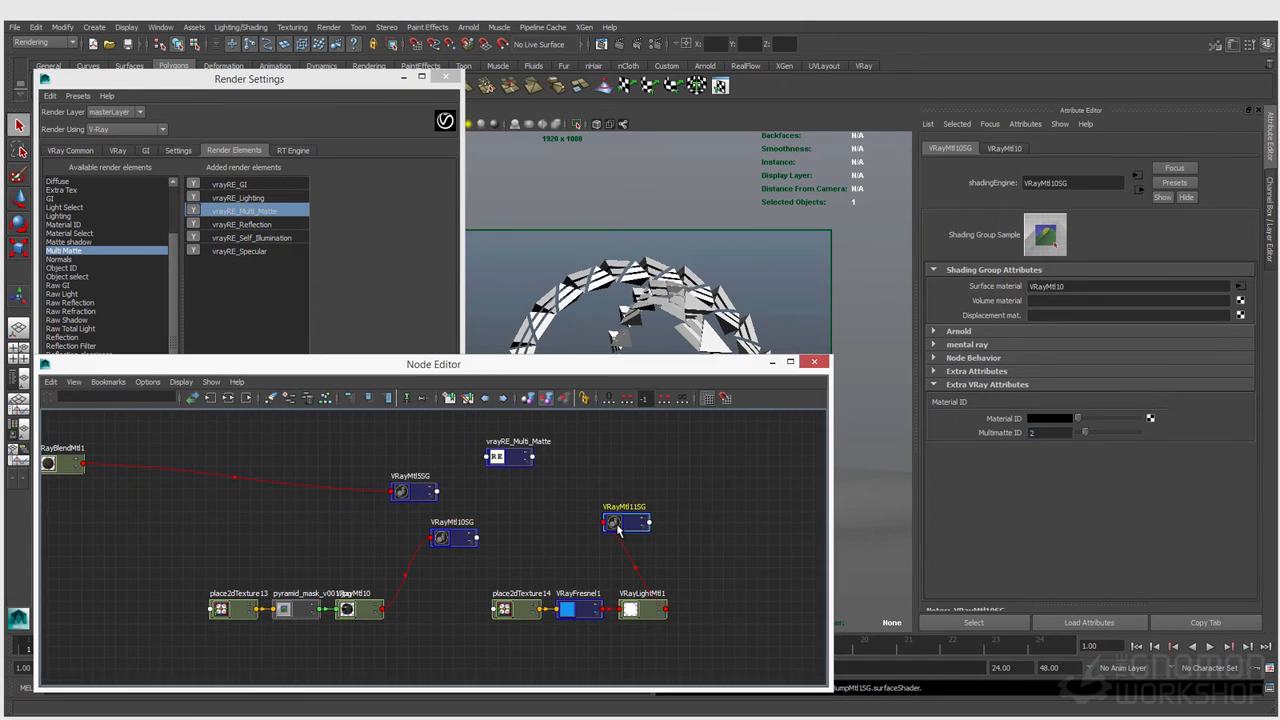
left_click(1025, 124)
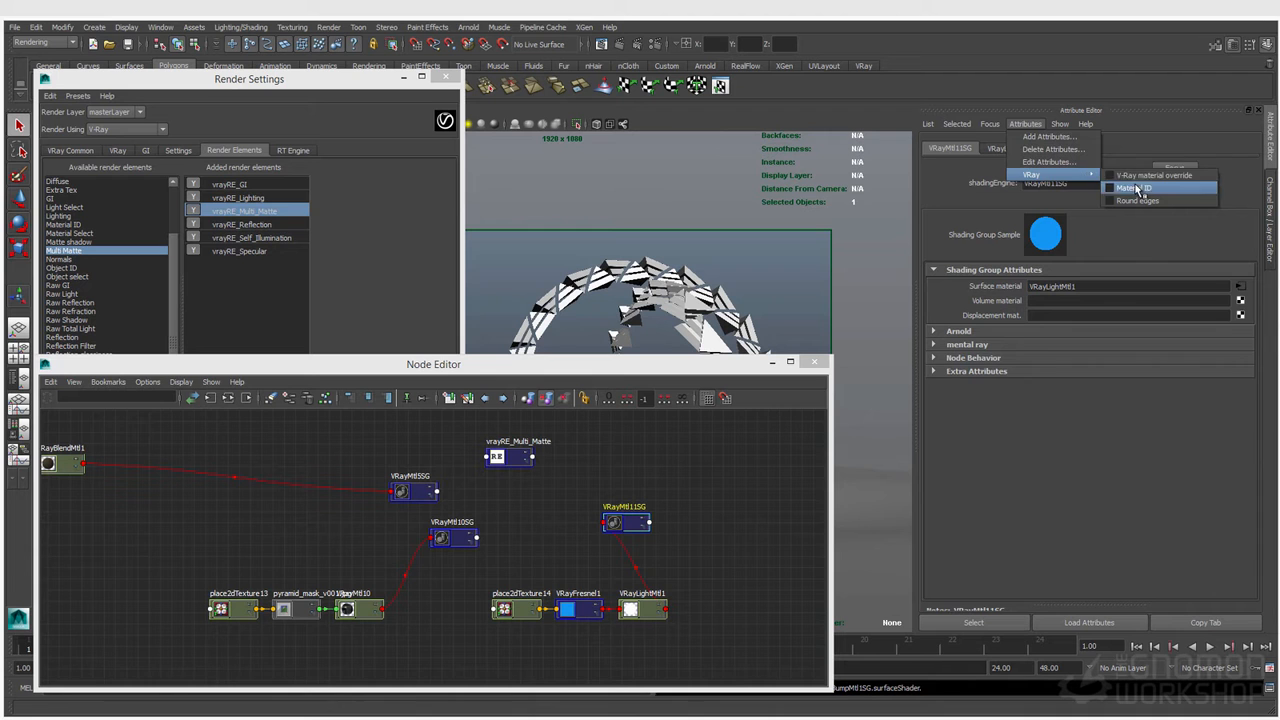
left_click(1150, 176)
left_click(1016, 385)
left_click(1046, 431)
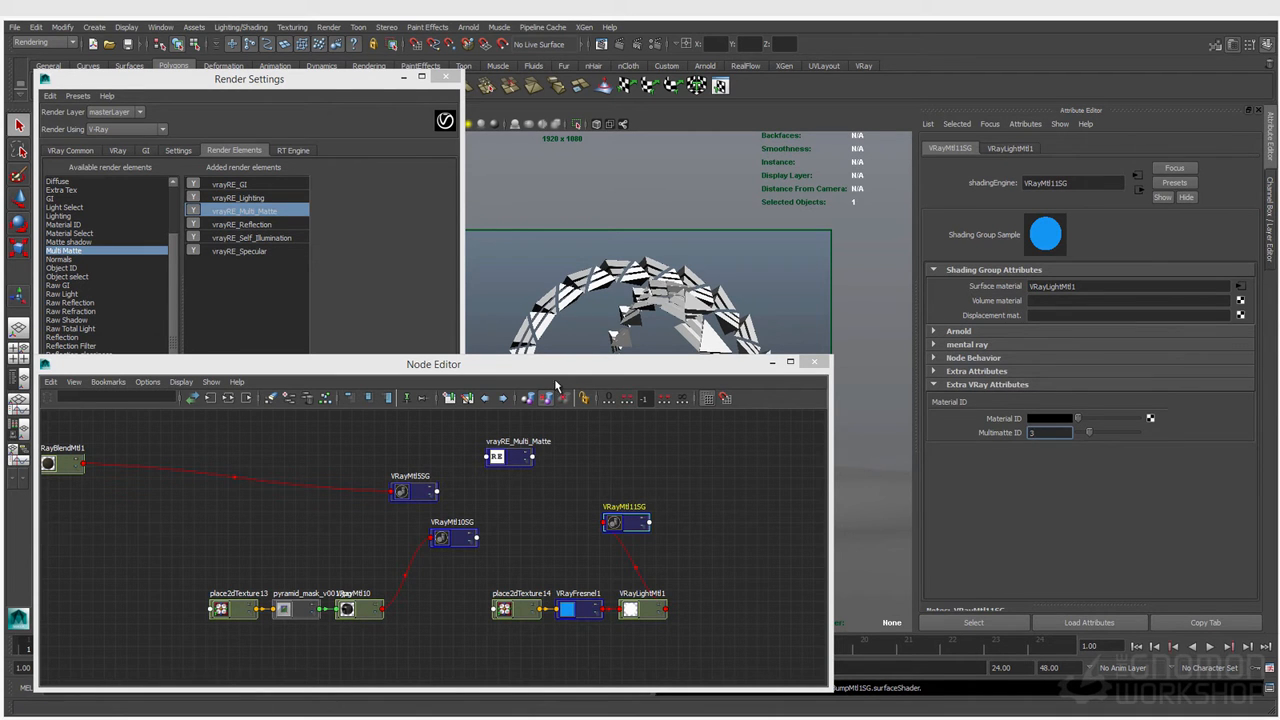
Close the Node Editor, move Render Settings clear of the camera view and leave nothing selected in the scene.
left_click(815, 362)
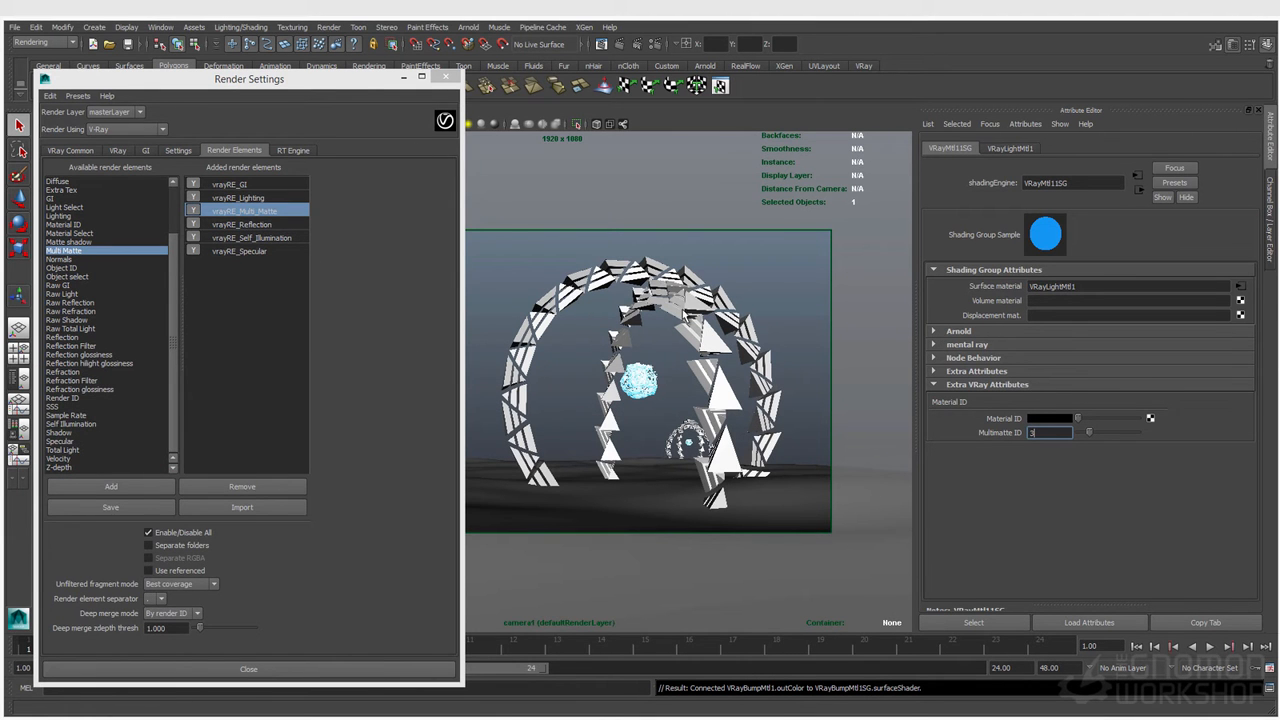
left_click_drag(362, 84, 180, 265)
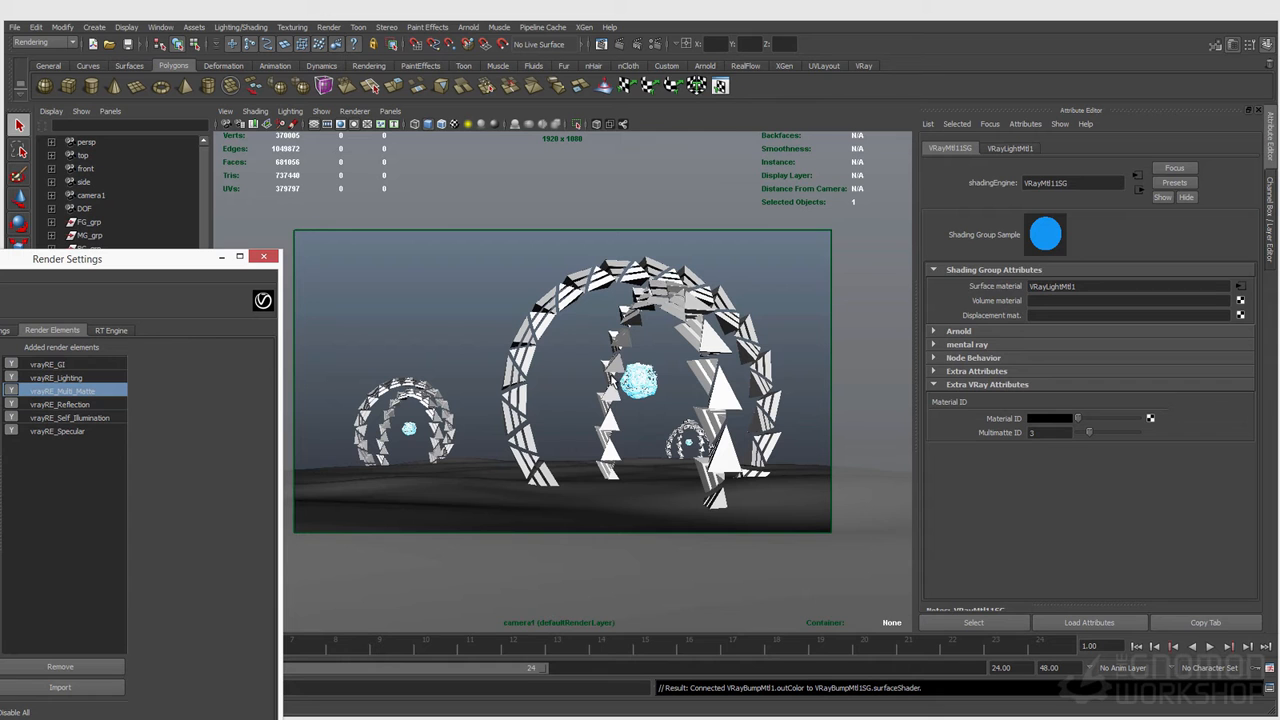
left_click(614, 448)
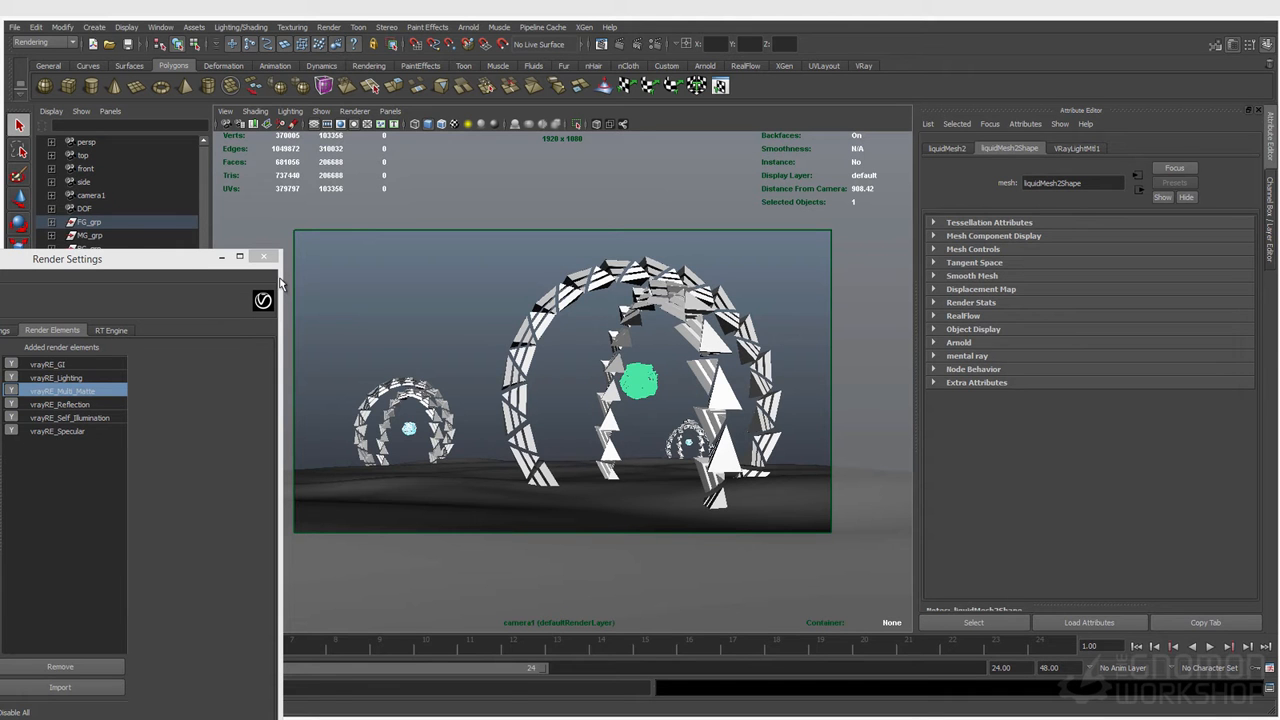
left_click(740, 378)
left_click(559, 365)
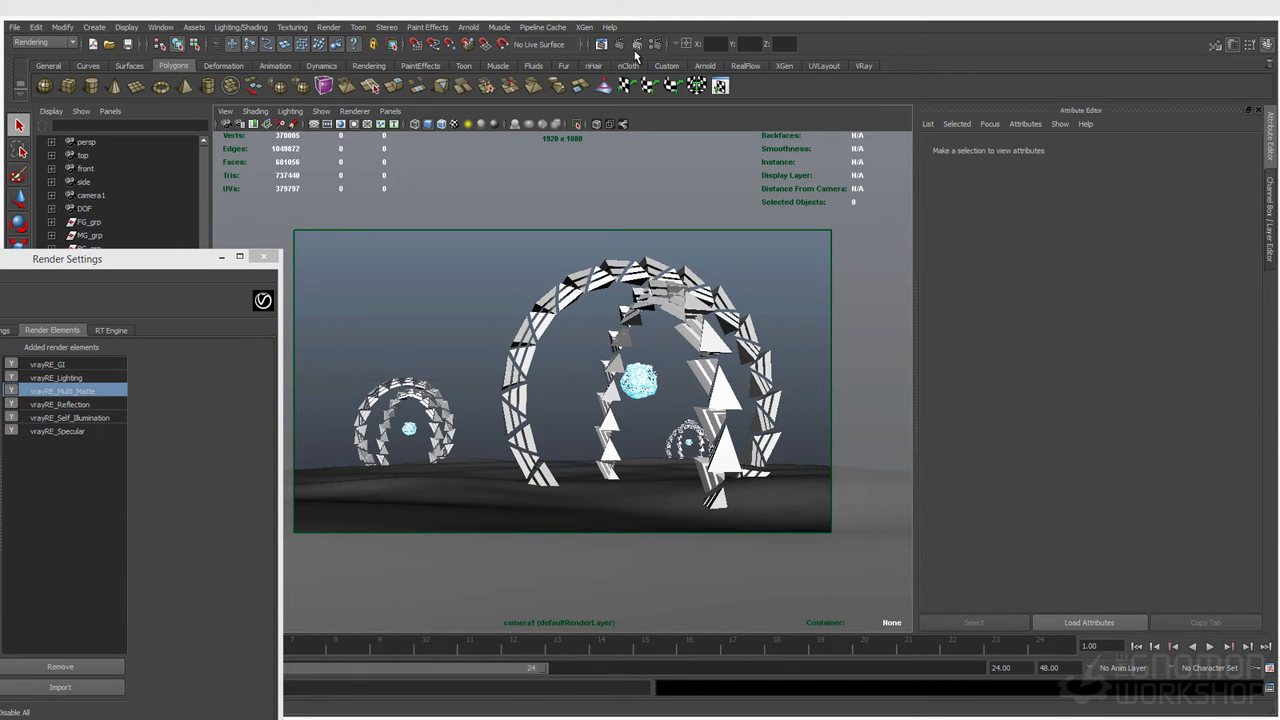
Render the camera1 view and display the multimatte pass in the V-Ray frame buffer.
left_click_drag(0, 212, 382, 177)
left_click_drag(531, 405, 859, 589)
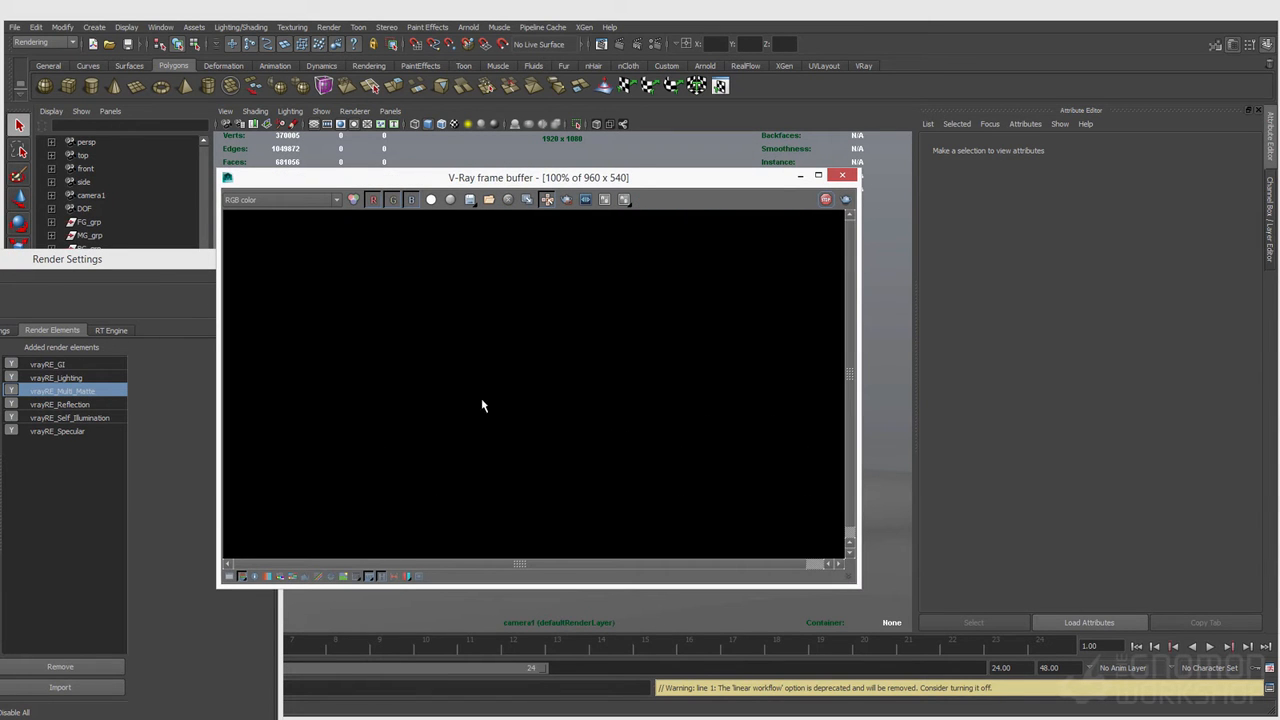
scroll(493, 405, "down", 2)
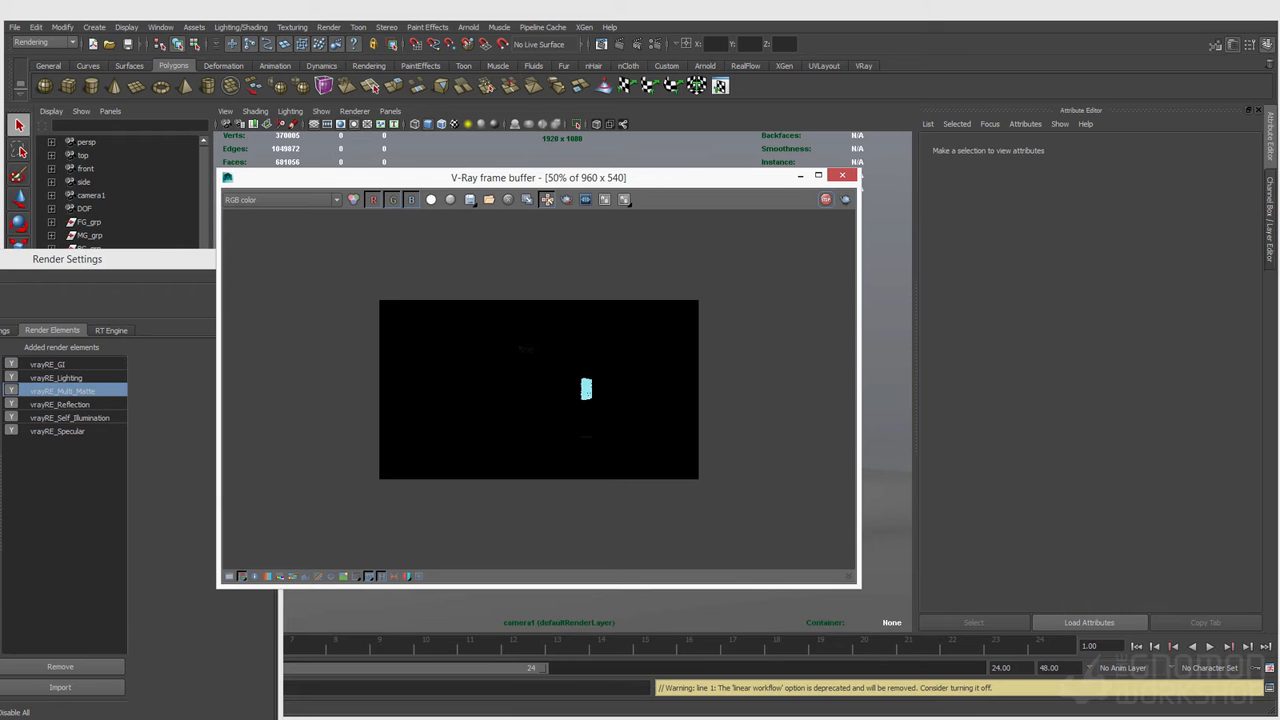
scroll(580, 420, "up", 2)
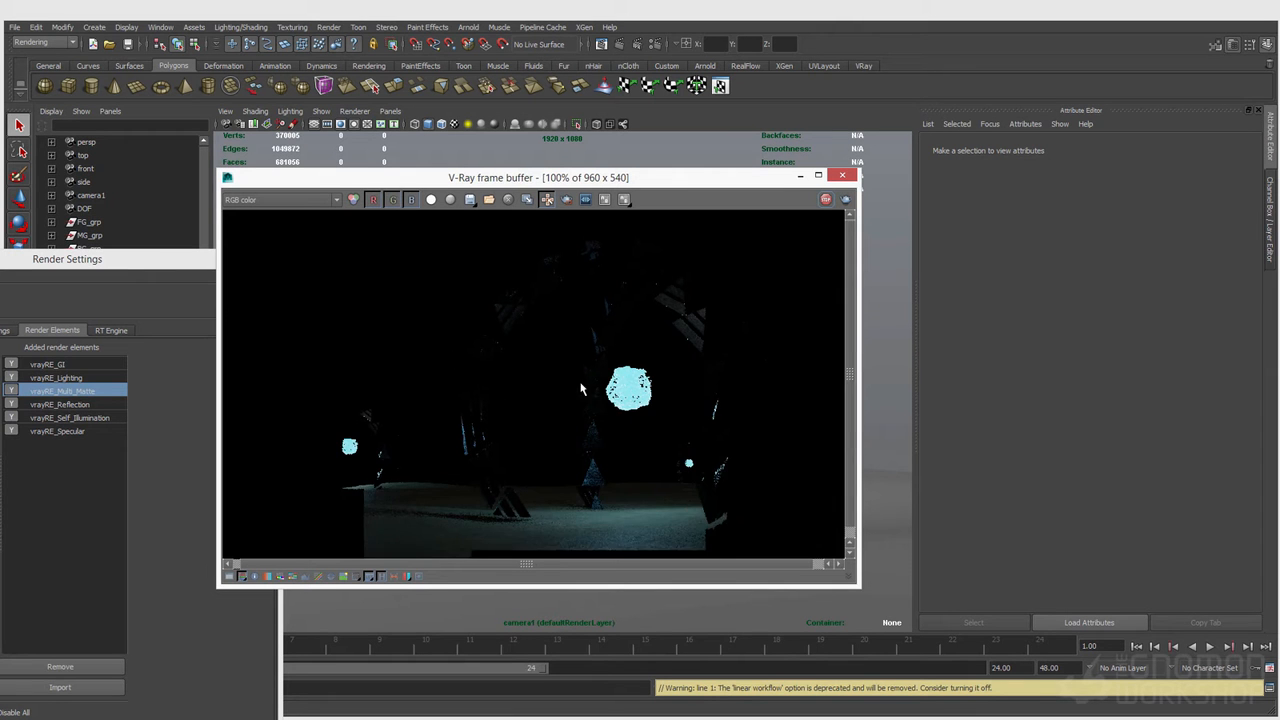
left_click(290, 199)
left_click(272, 276)
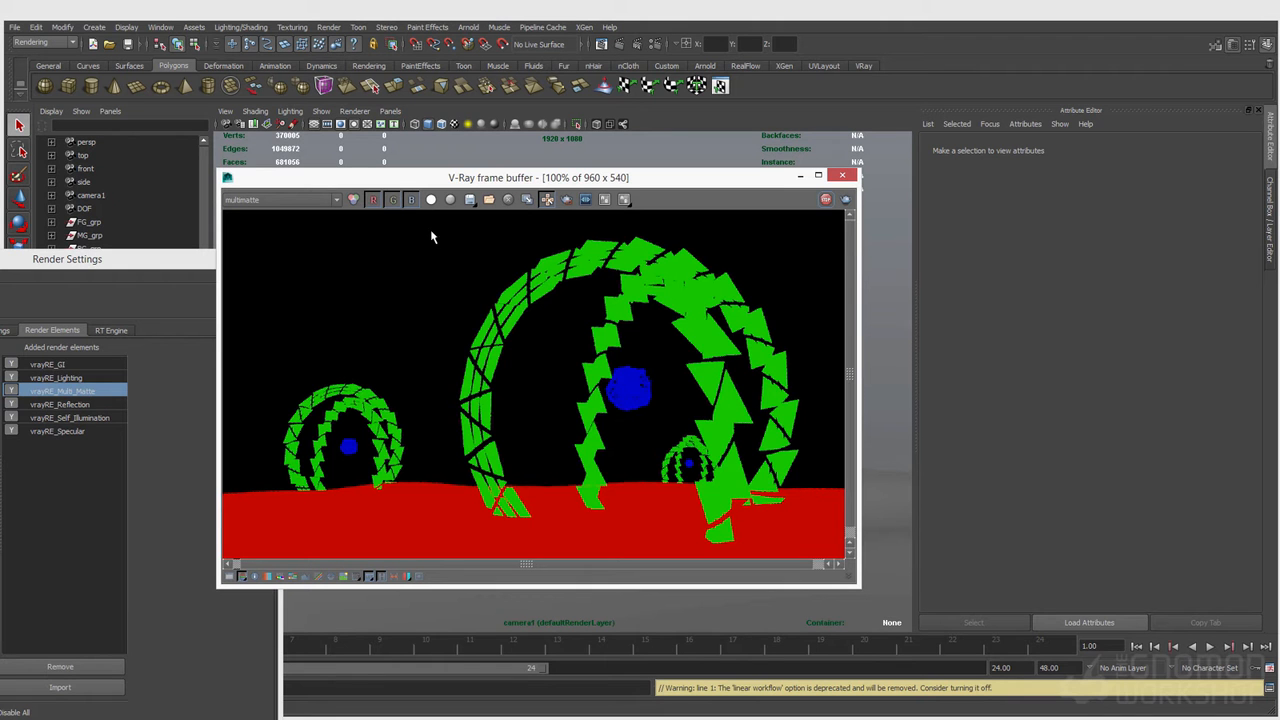
Inspect the multimatte pass's red, green and blue channels individually, checking which objects each matte isolates.
left_click(374, 200)
left_click(393, 200)
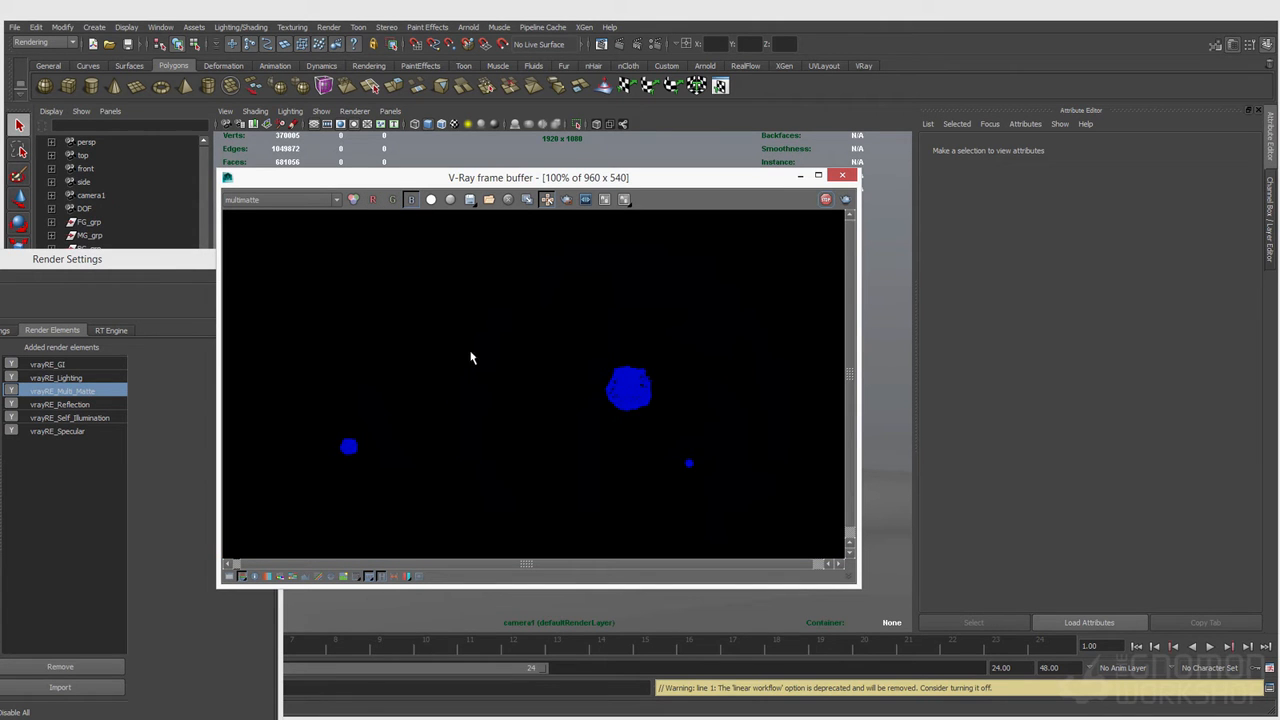
left_click(395, 201)
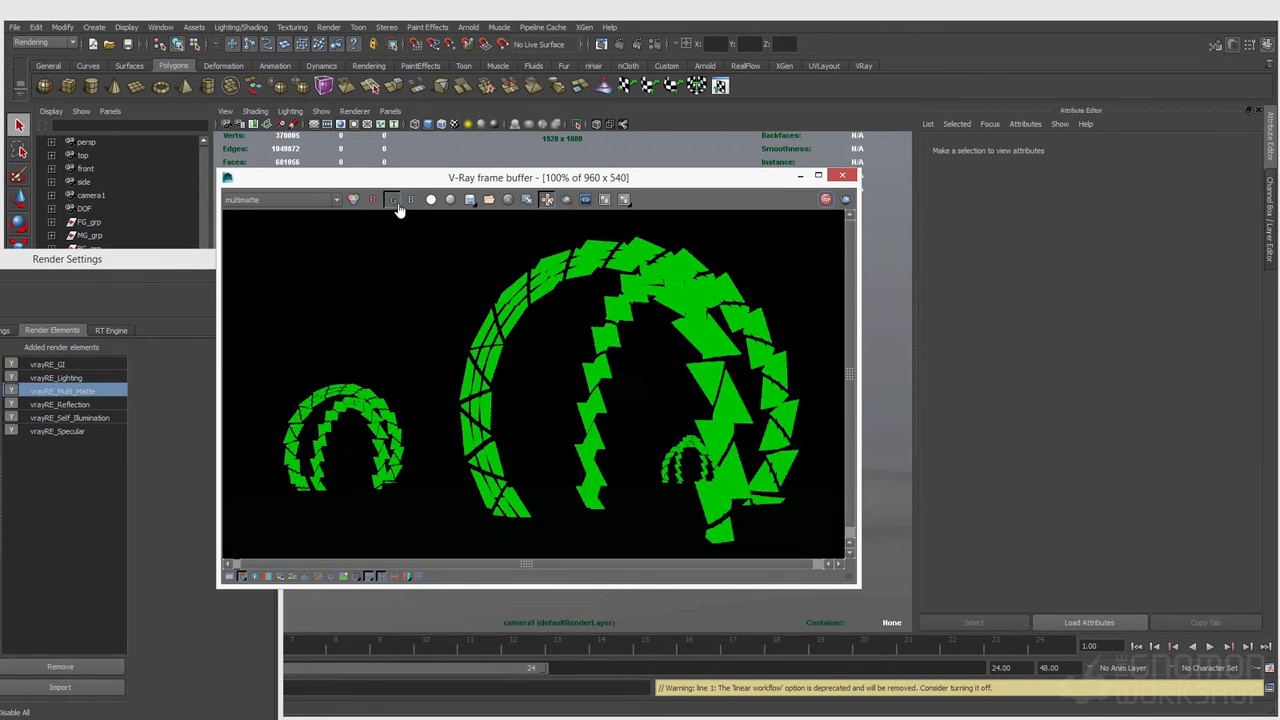
left_click(370, 201)
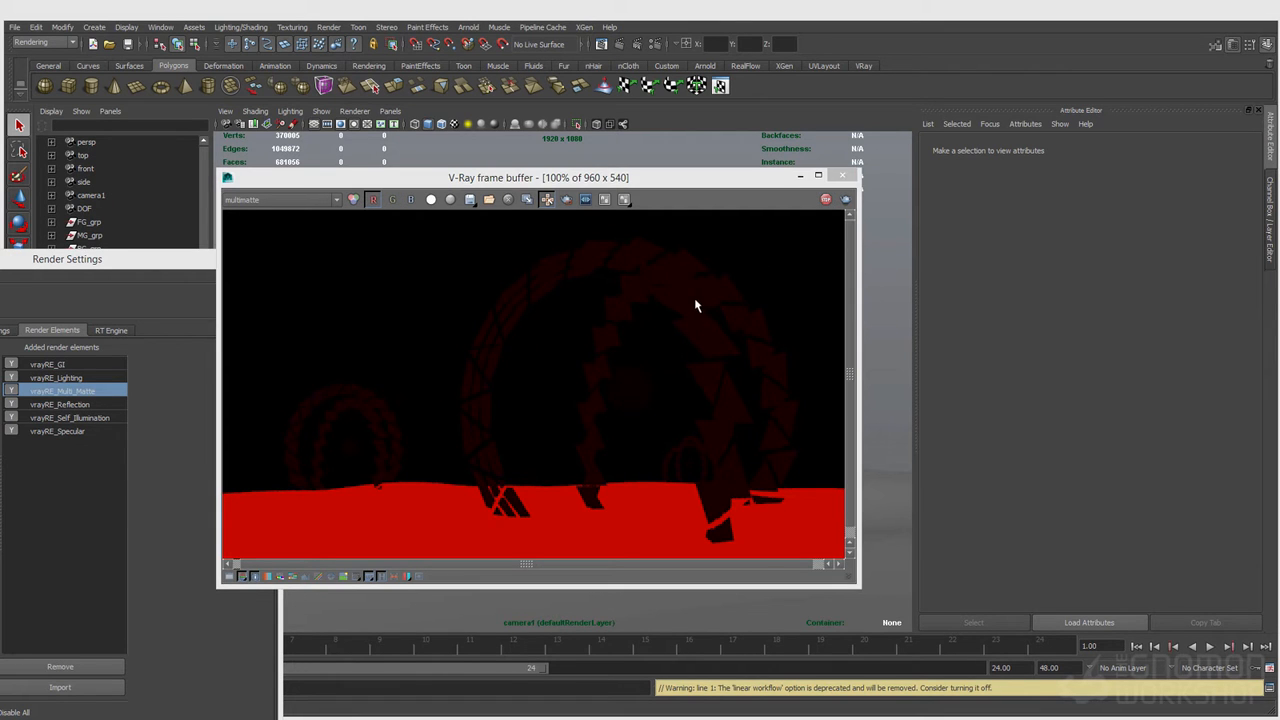
right_click_drag(692, 298, 701, 279)
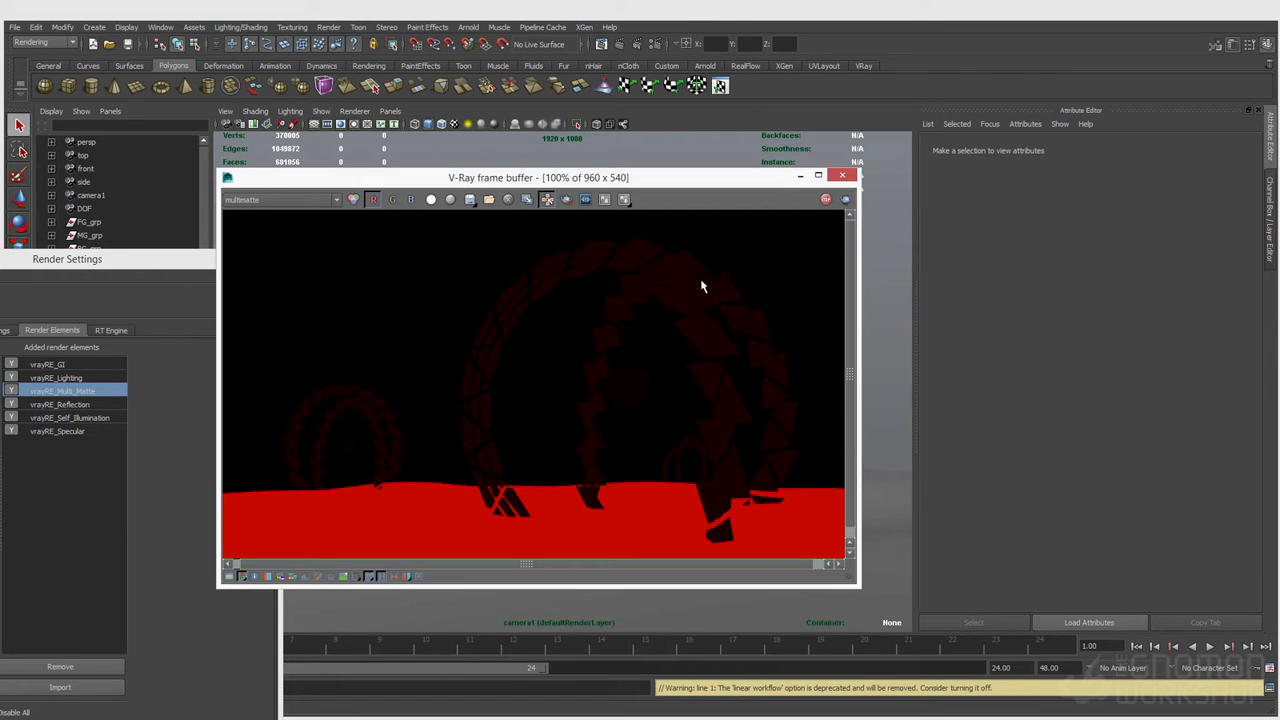
left_click(372, 199)
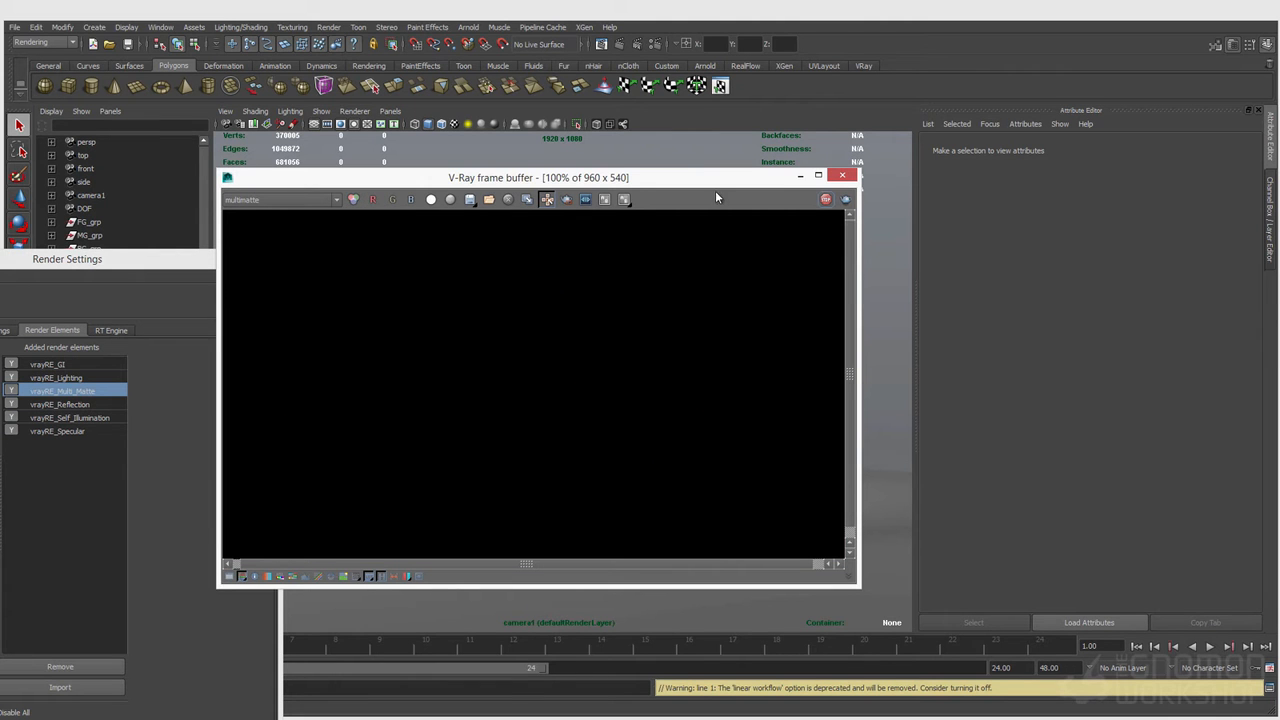
left_click(376, 201)
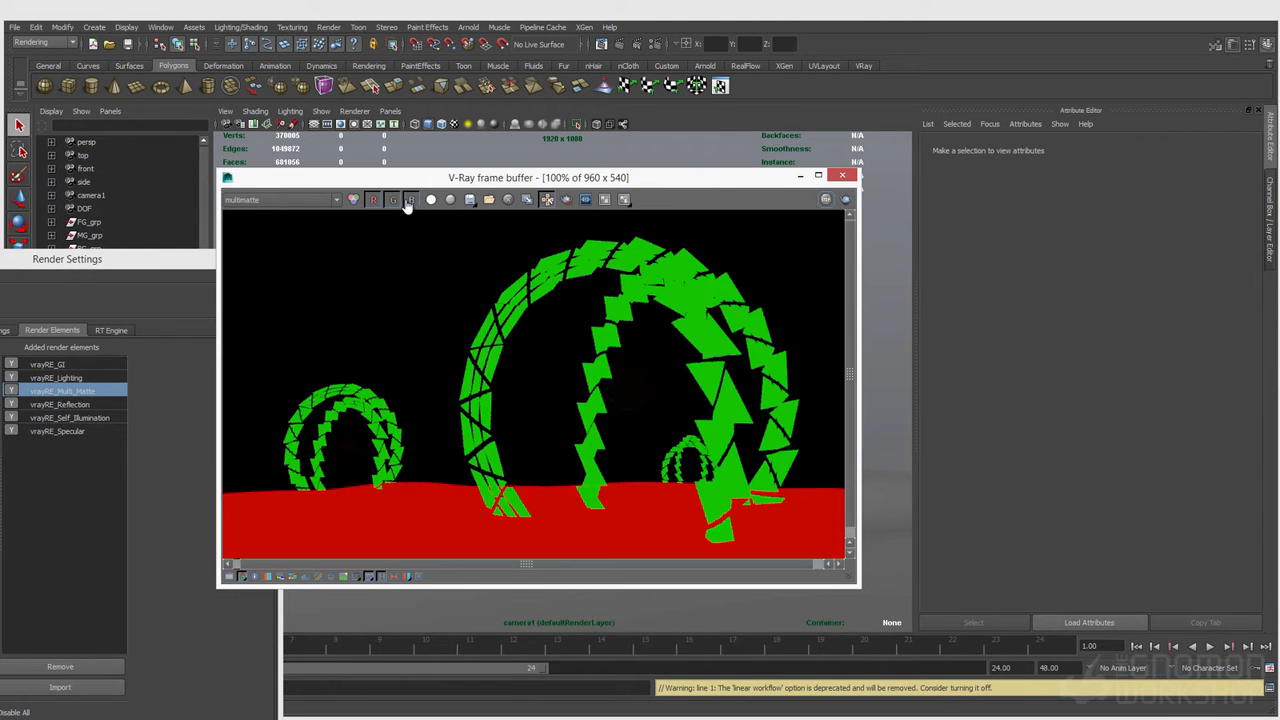
left_click(394, 200)
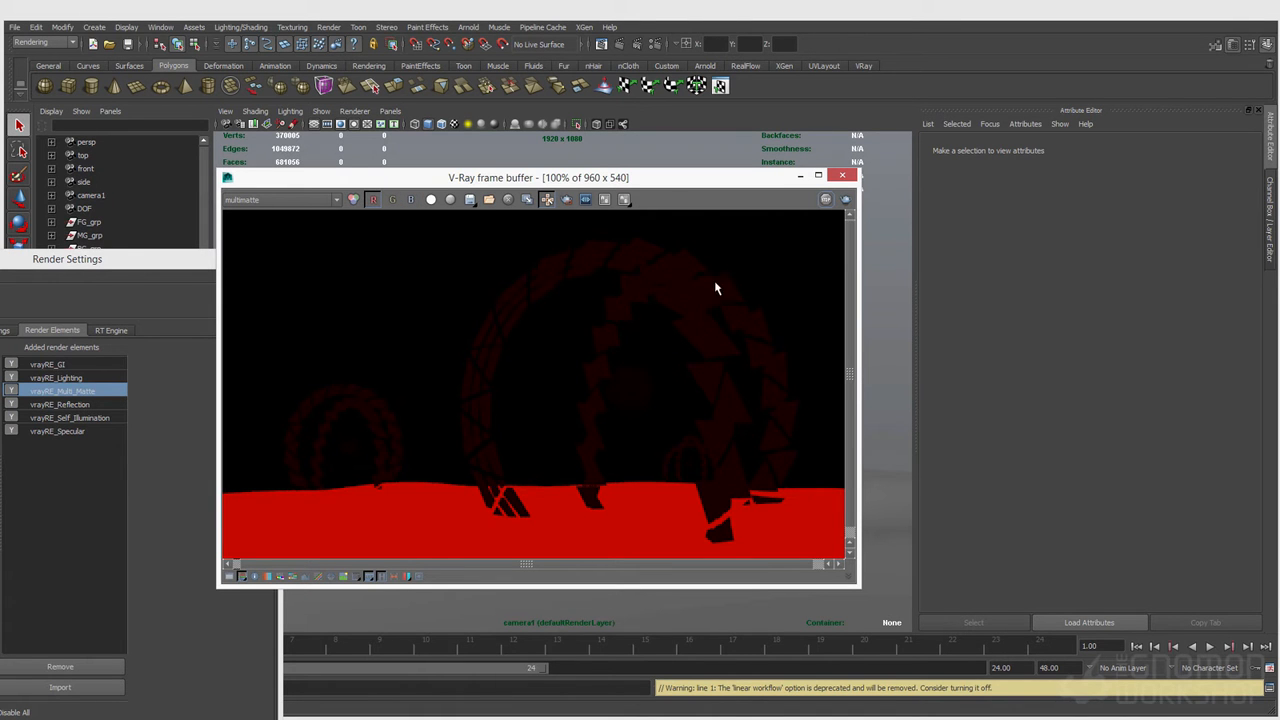
Compare the multimatte pass's red channel with the frame buffer's sRGB display correction off and on.
left_click(369, 577)
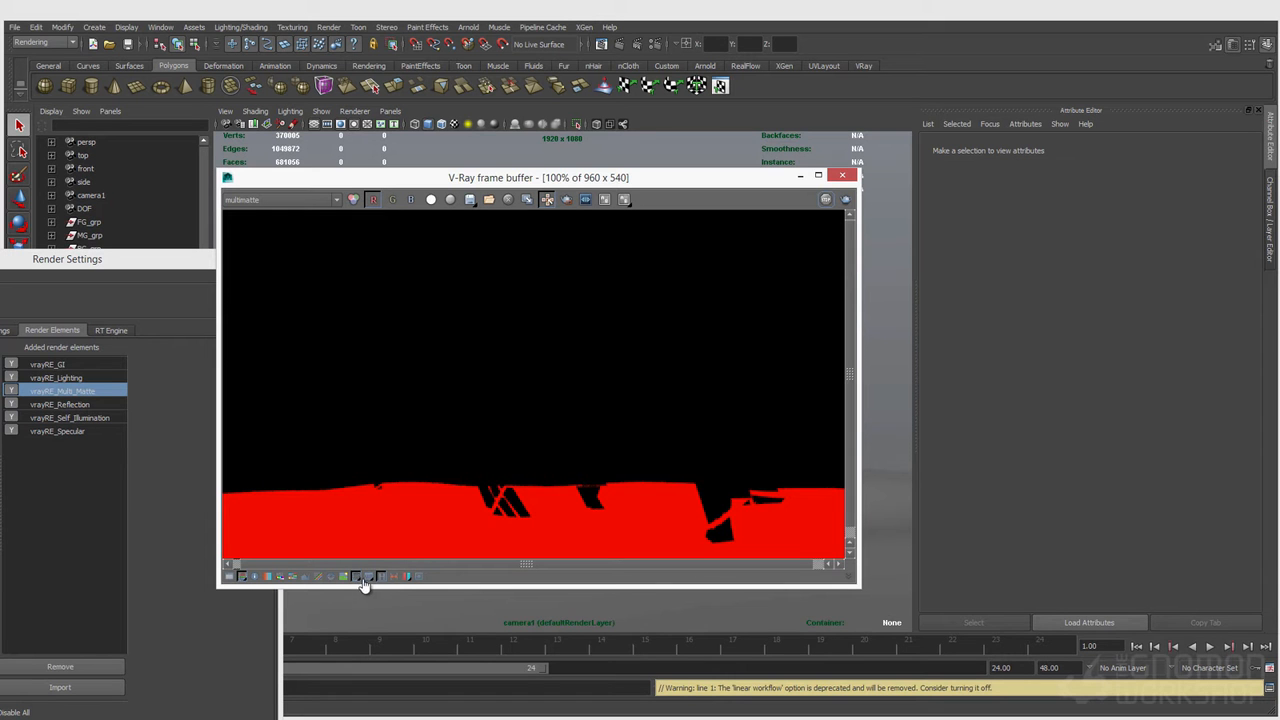
left_click(362, 579)
left_click(366, 578)
left_click(372, 575)
Switch the frame buffer back to RGB color with all colour channels enabled, and close it.
left_click(304, 201)
left_click(300, 212)
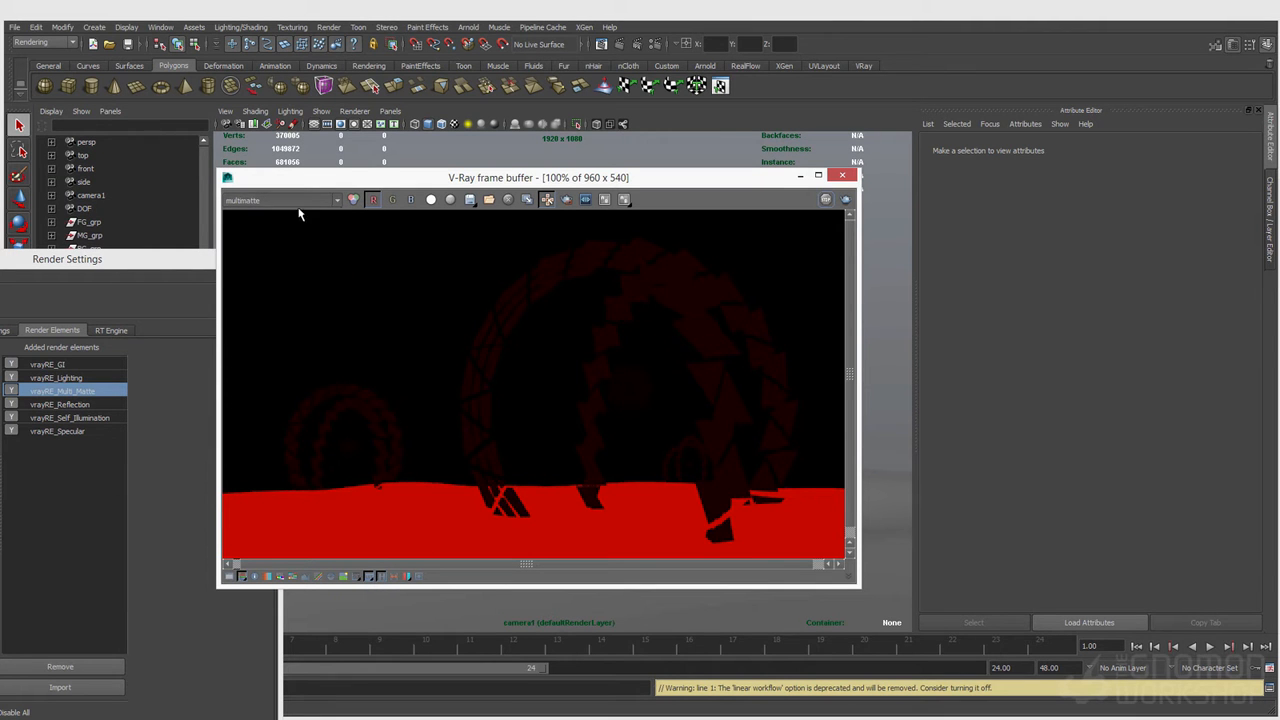
left_click(394, 200)
left_click(410, 200)
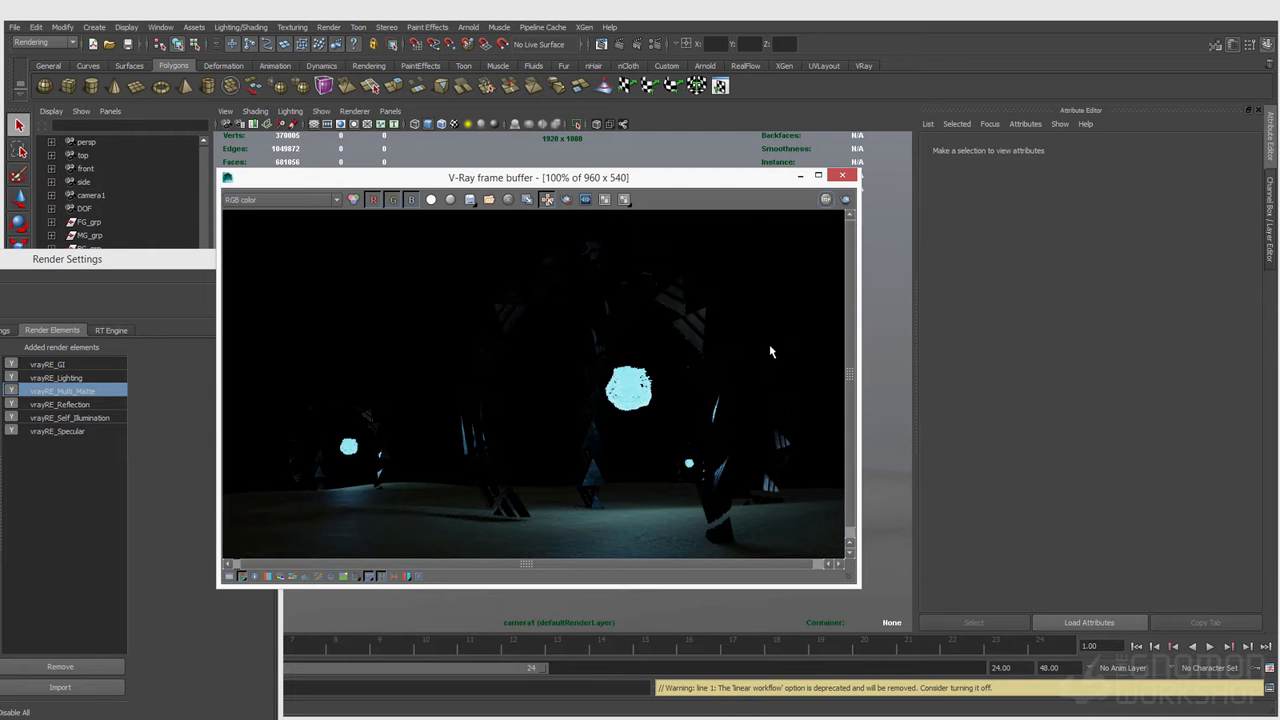
left_click(825, 199)
left_click(513, 306)
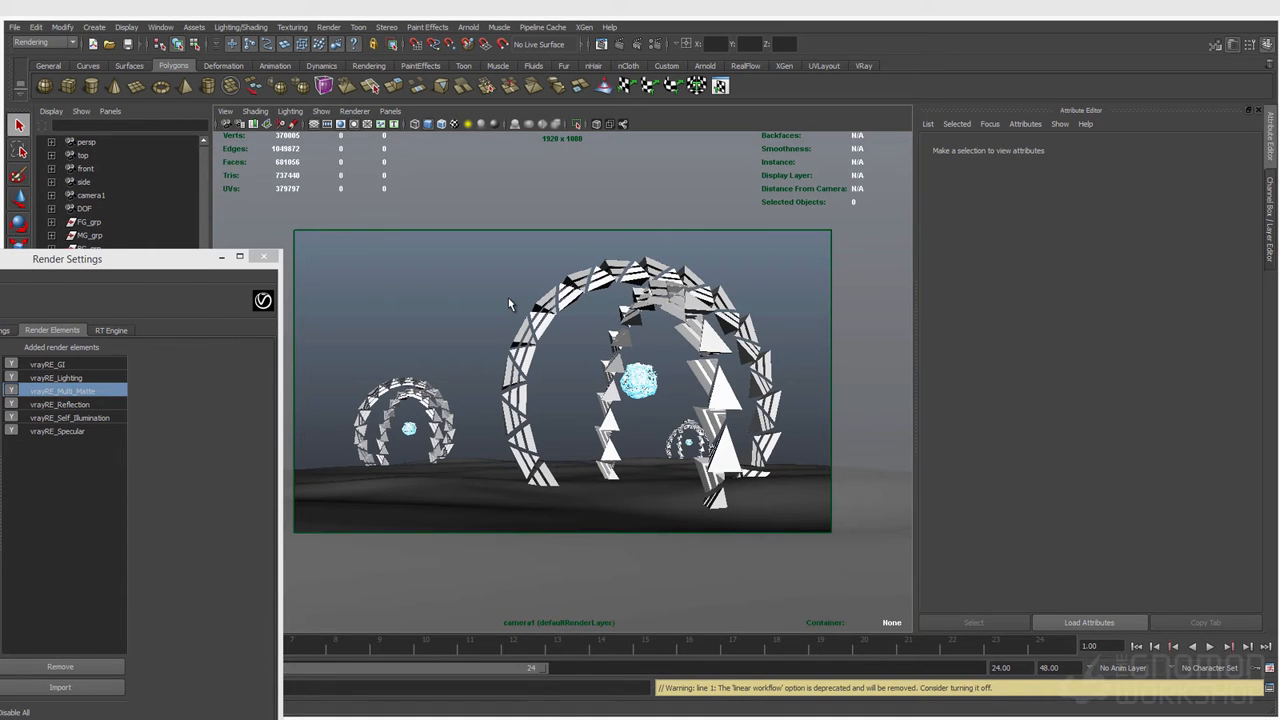
Set the filename suffix of the vrayRE_Multi_Matte render element to rgb_mat_001.
left_click_drag(111, 256, 204, 192)
left_click(160, 327)
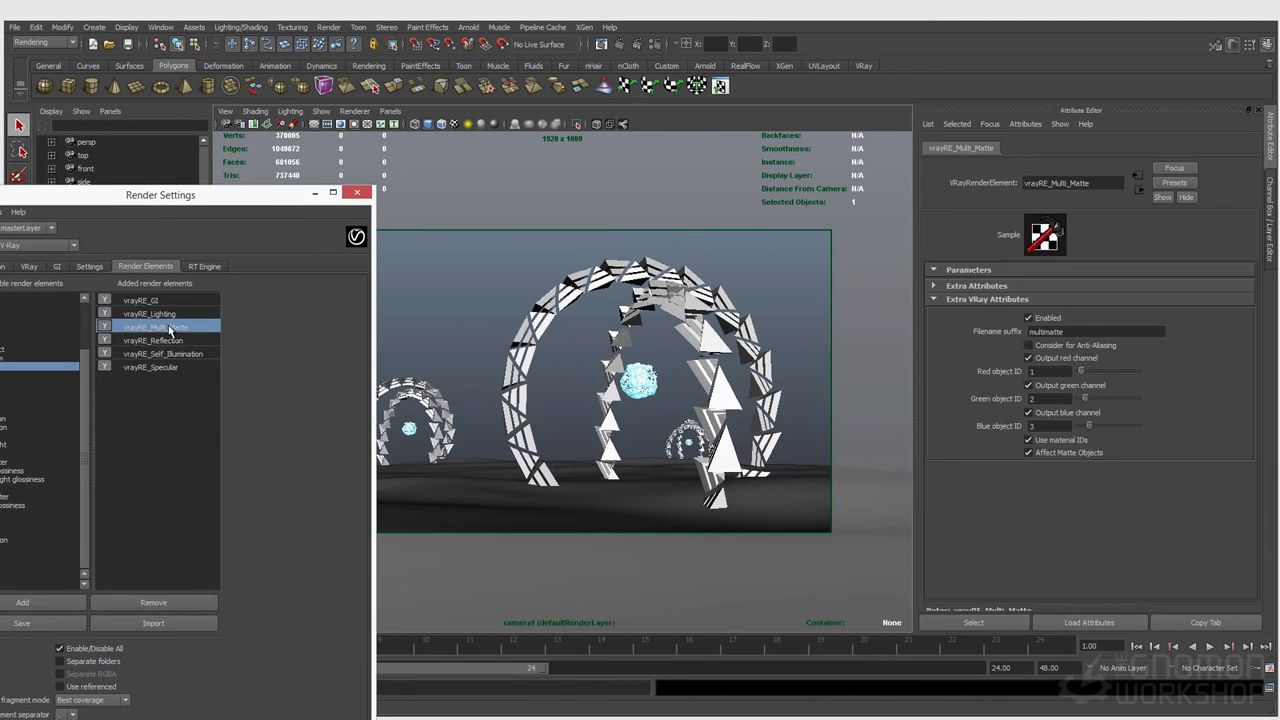
left_click(1068, 328)
left_click_drag(1068, 327, 931, 314)
type("rgb")
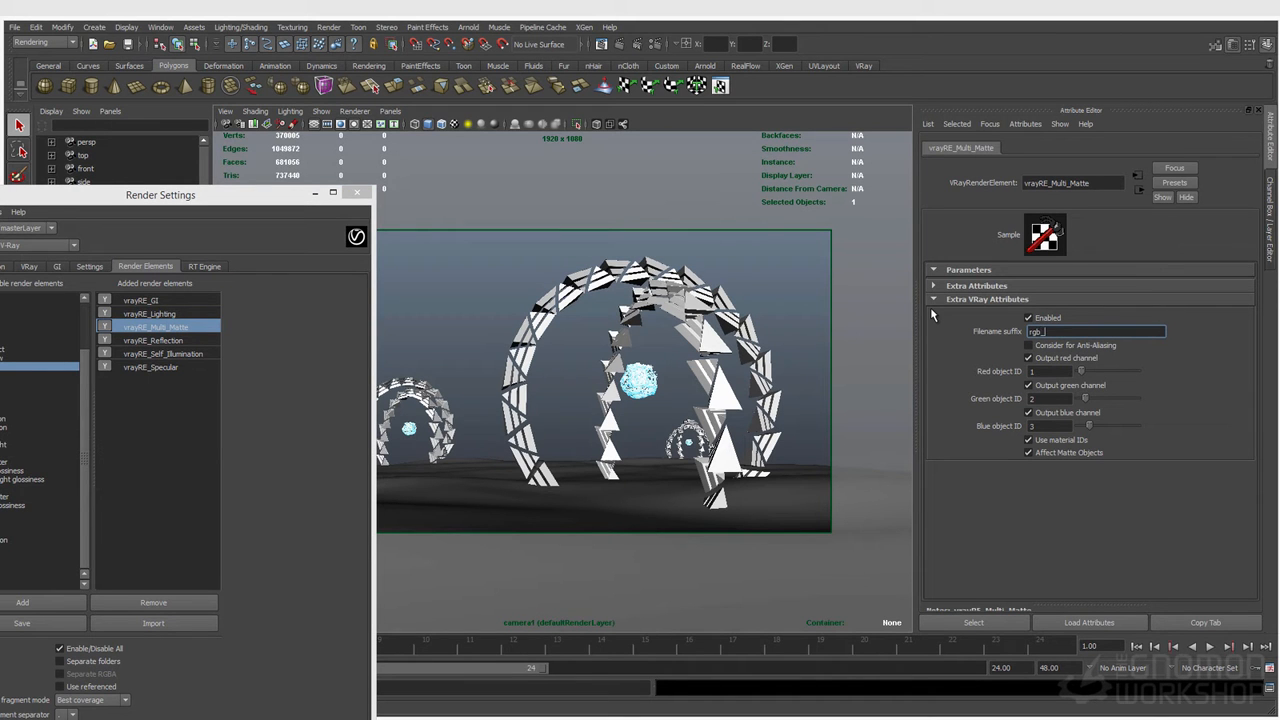
type("_mat_001")
Copy the filename suffix into the Multi Matte element's node name, renaming it vrayRE_rgb_mat_001.
double_click(1087, 332)
key("ctrl+c")
left_click_drag(1051, 183, 1156, 190)
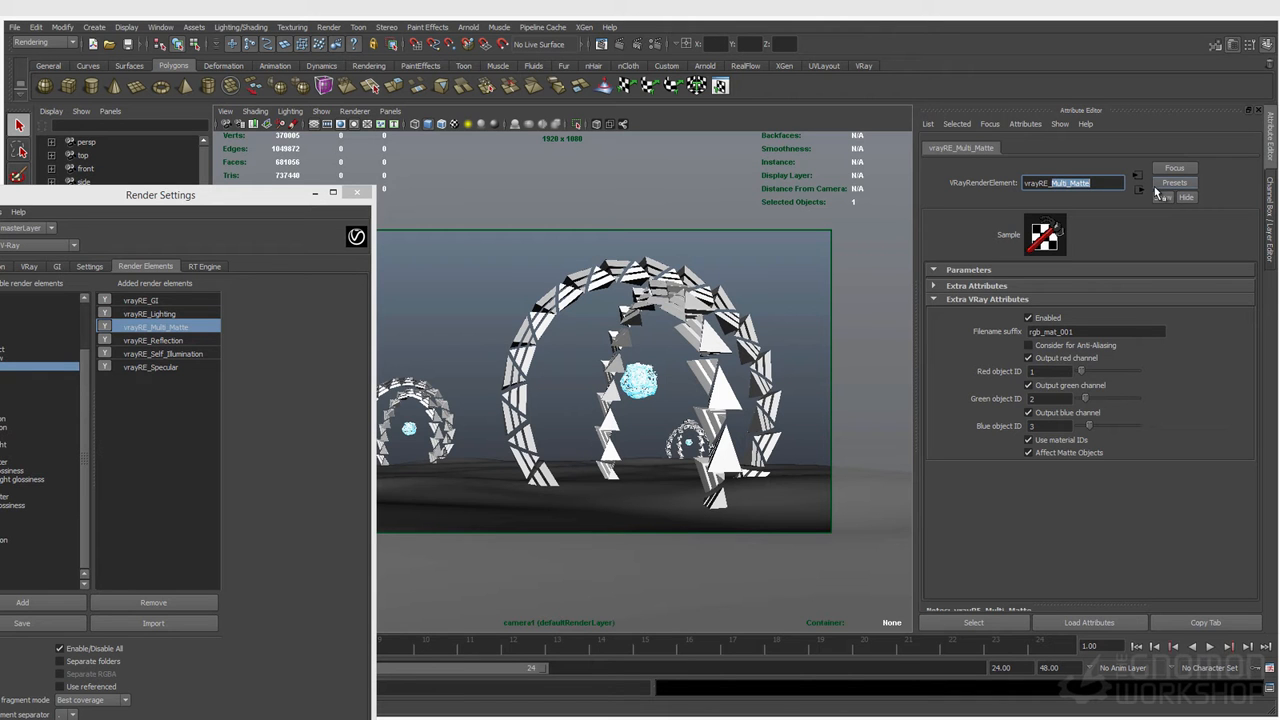
key("ctrl+v")
key("Return")
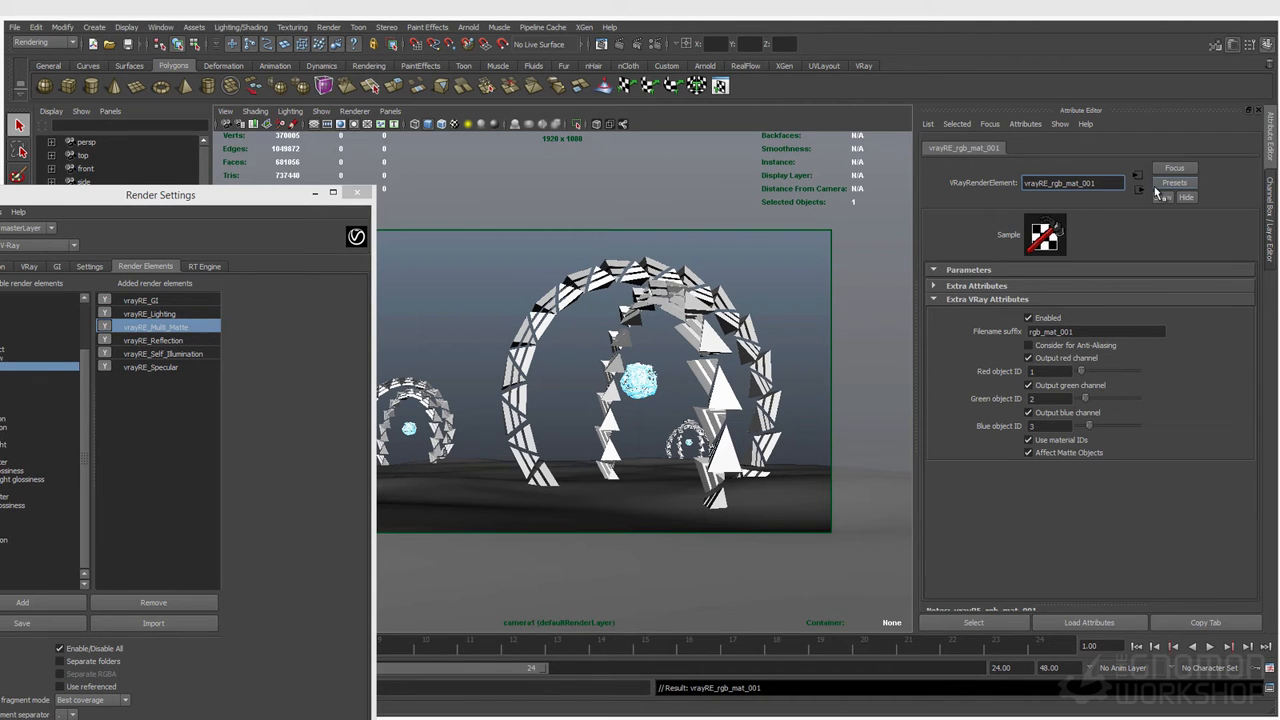
Reopen Render Settings to refresh the list of added render elements and select vrayRE_rgb_mat_001.
left_click(702, 261)
left_click(230, 351)
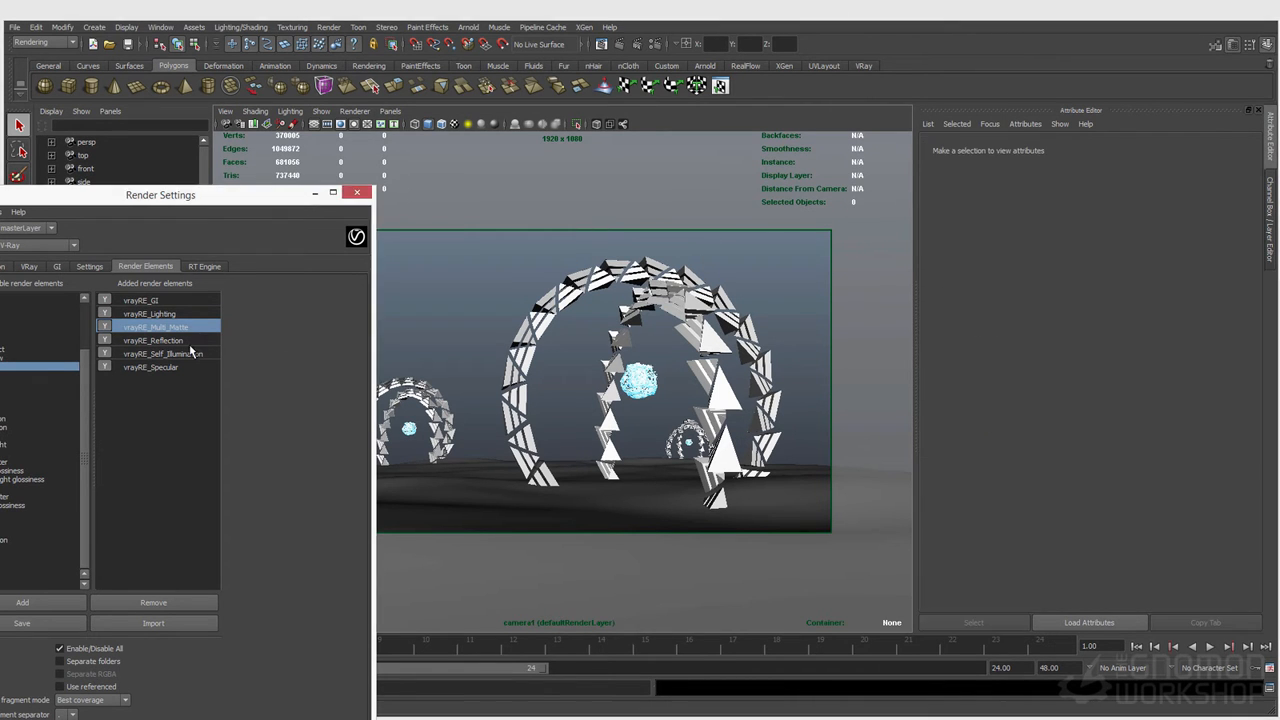
left_click(150, 327)
left_click(150, 340)
left_click(357, 192)
left_click(656, 47)
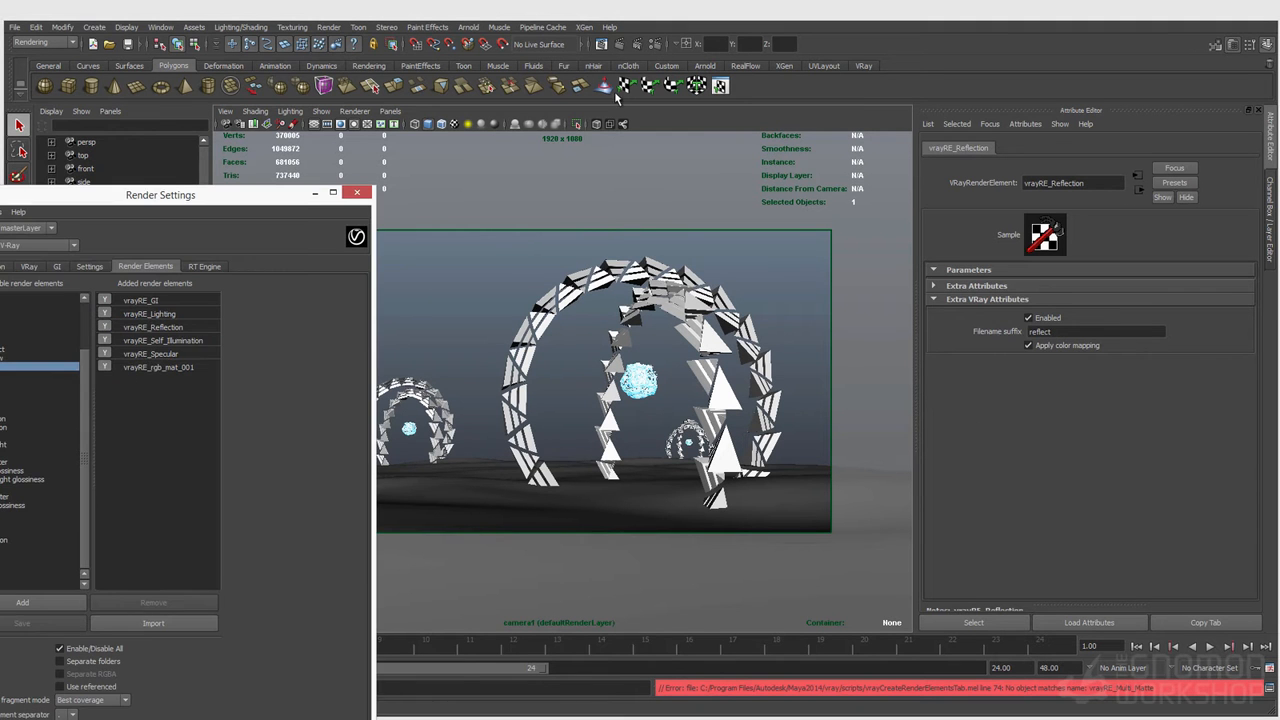
left_click(178, 369)
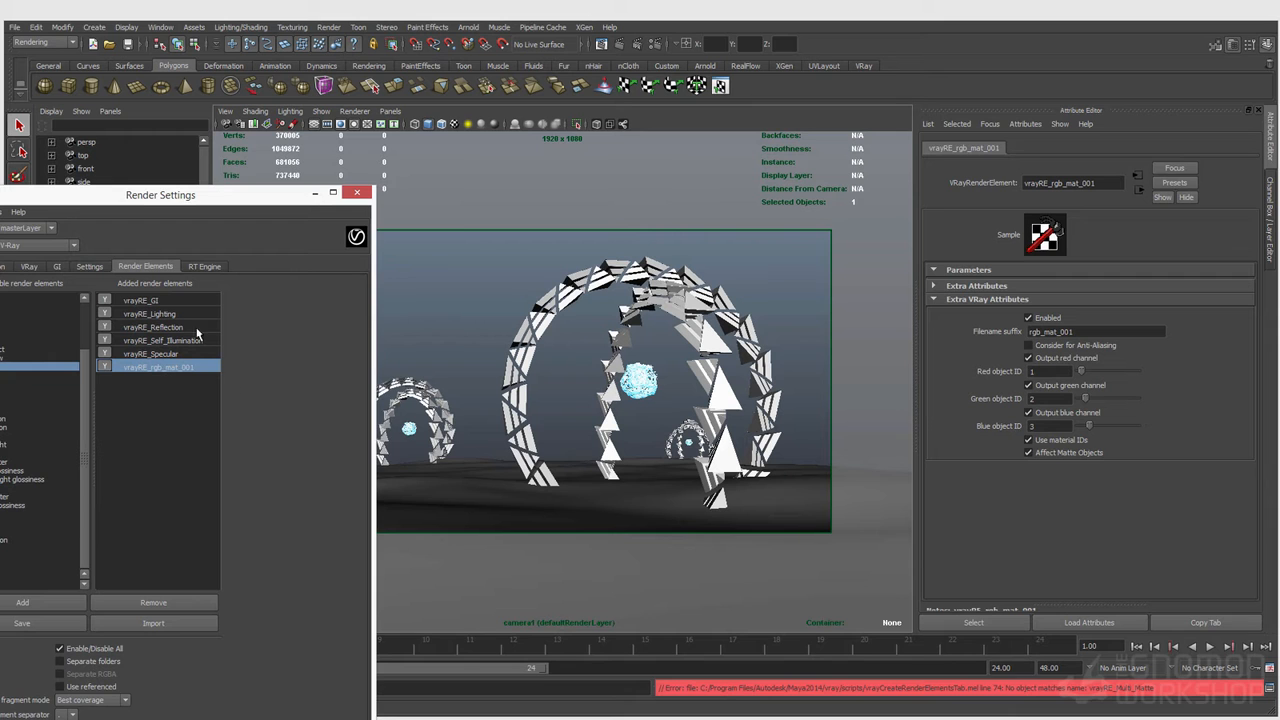
Add a second Multi Matte render element and select it among the added elements.
left_click_drag(188, 196, 267, 185)
left_click(461, 408)
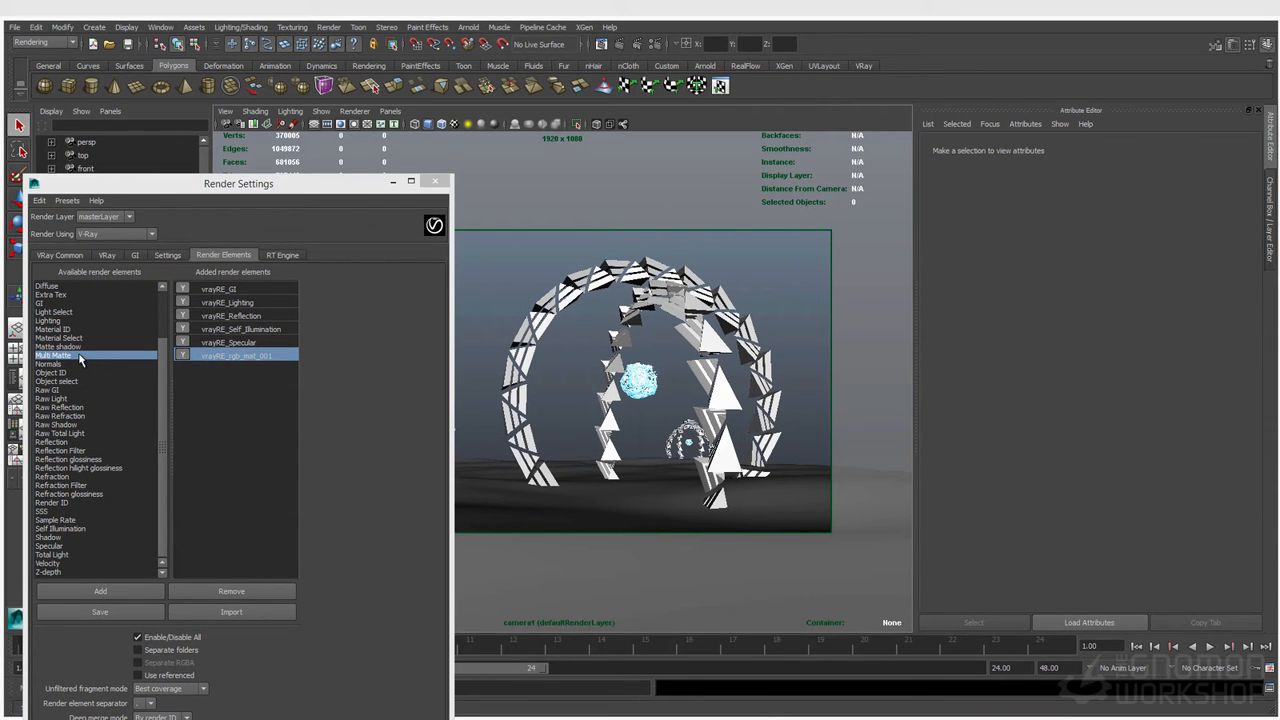
left_click(101, 591)
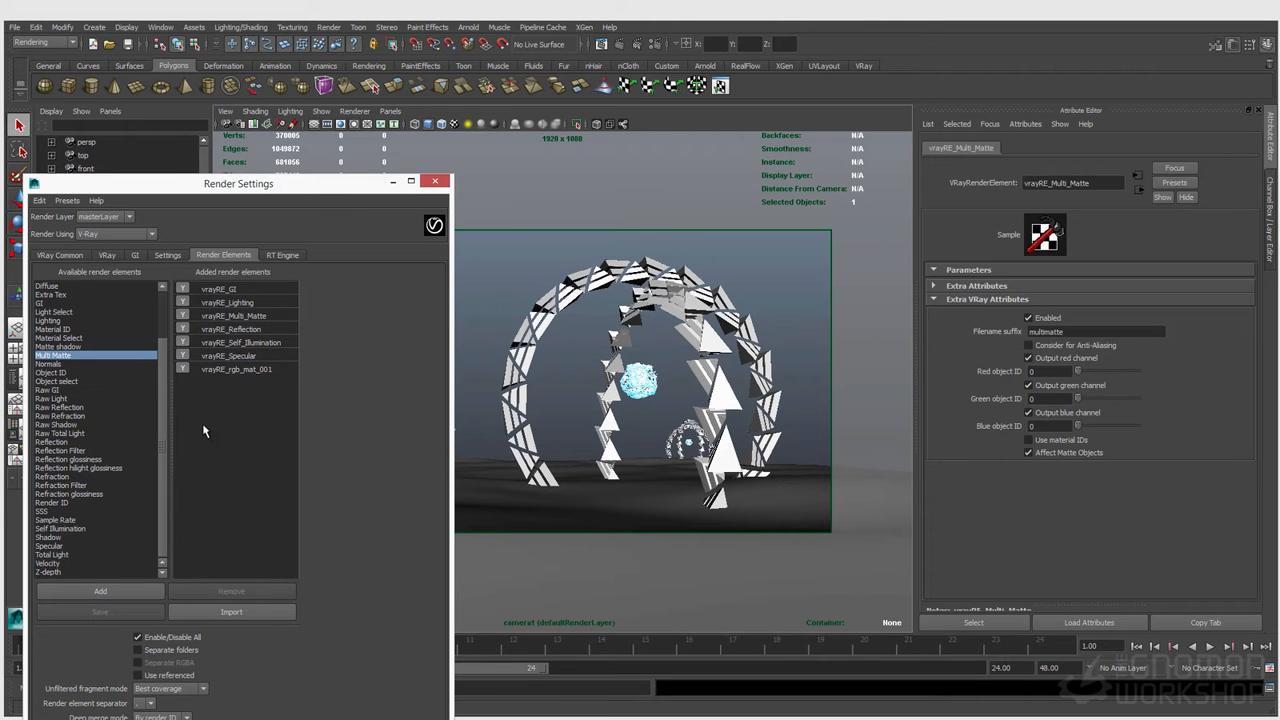
left_click(243, 316)
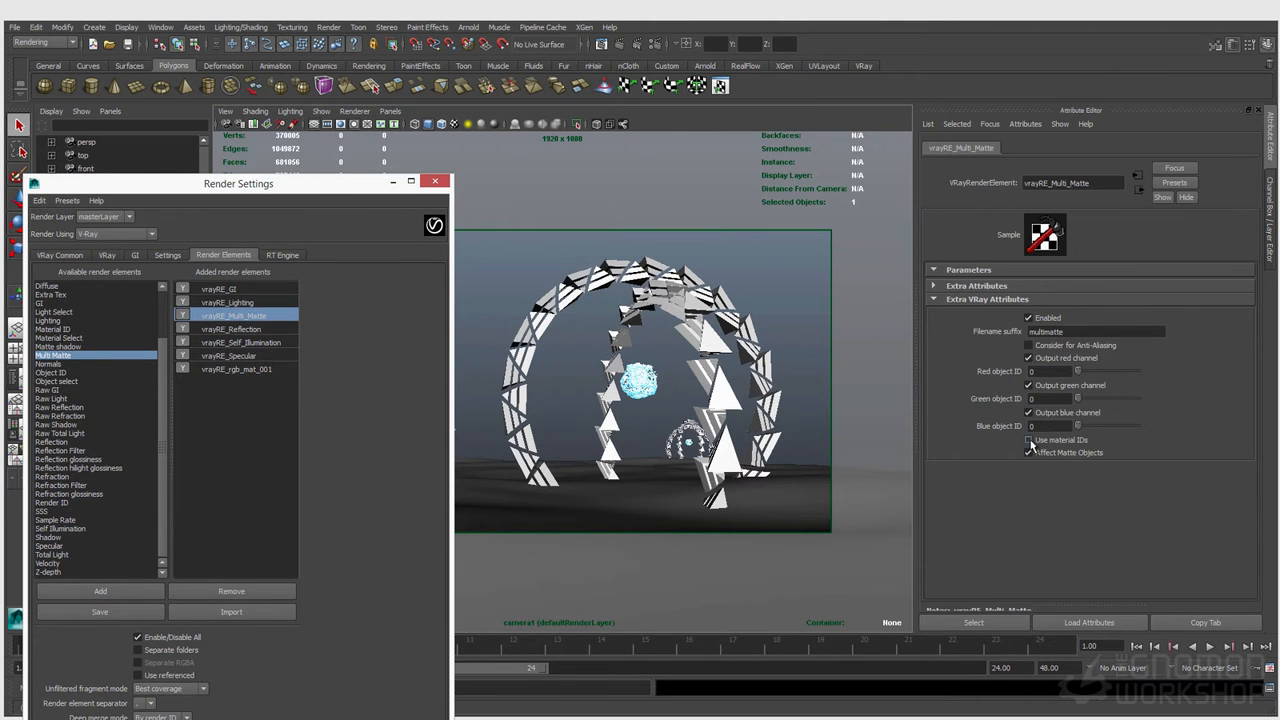
Set the new Multi Matte element's red, green and blue object IDs to 1, 2 and 3.
left_click(1040, 371)
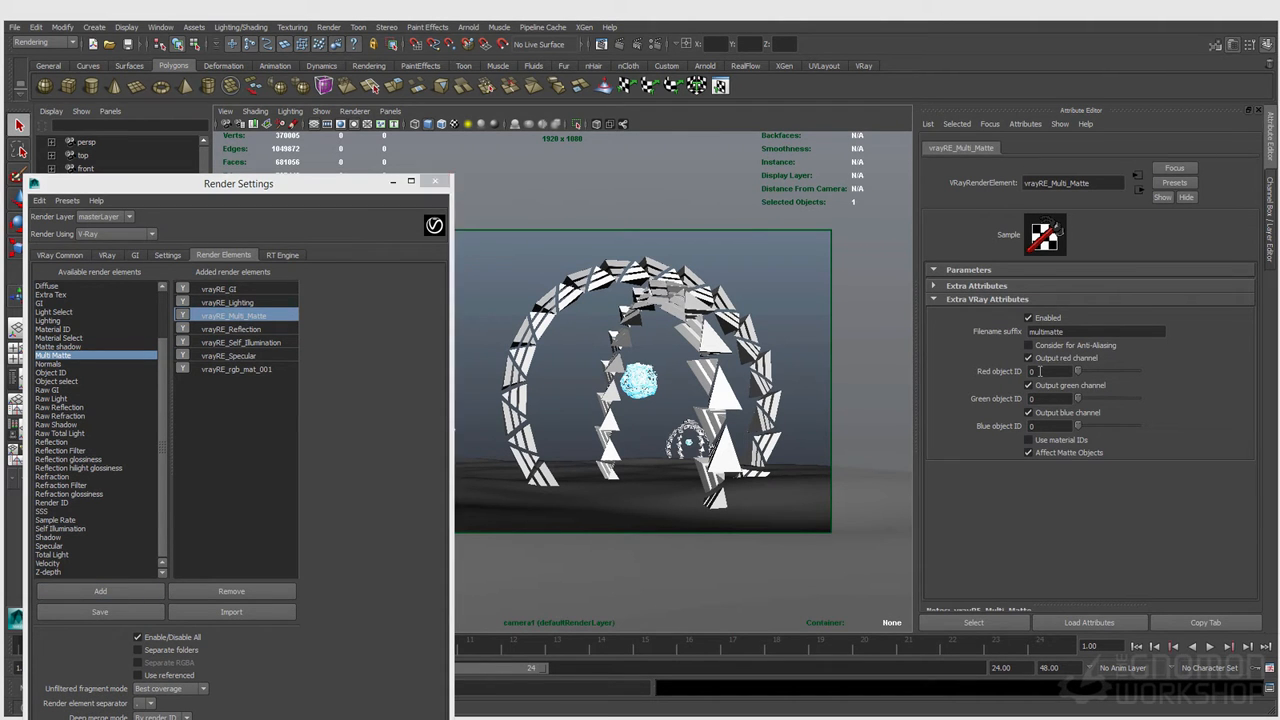
type("1")
key("Tab")
type("2")
key("Tab")
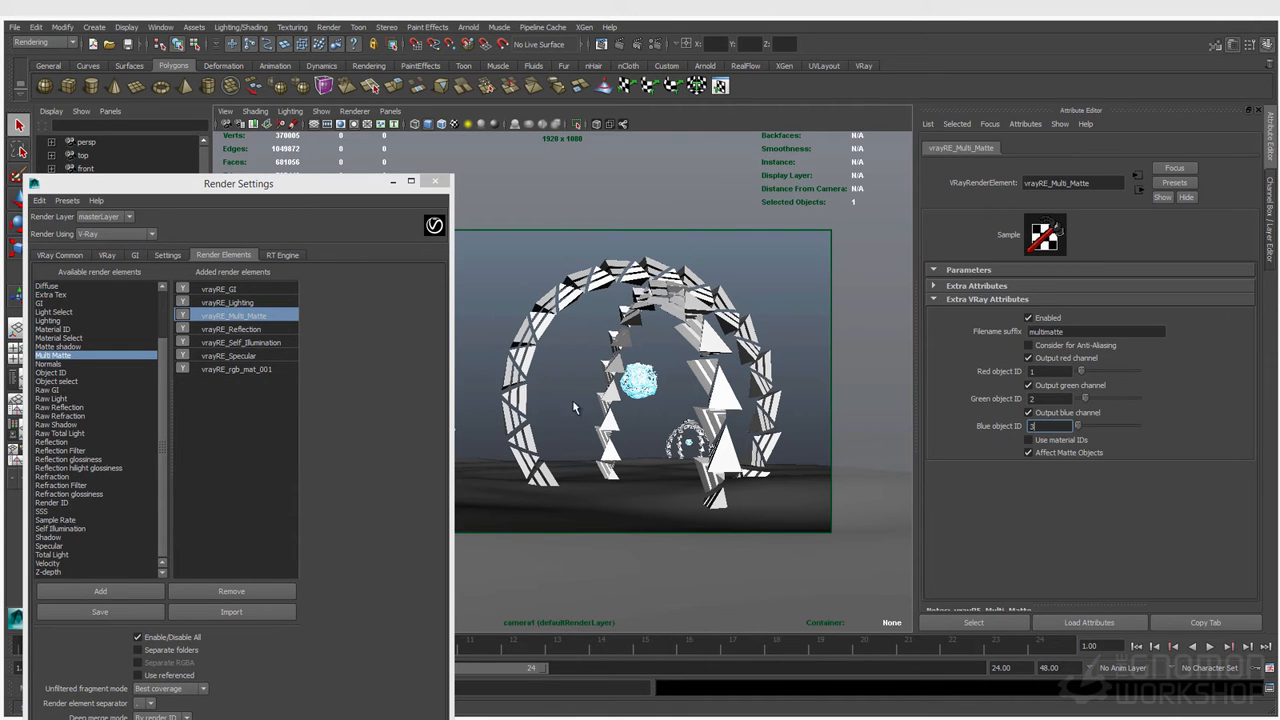
Select the central liquid mesh and check its shape and transform nodes for the V-Ray Object ID attribute.
left_click_drag(295, 190, 203, 196)
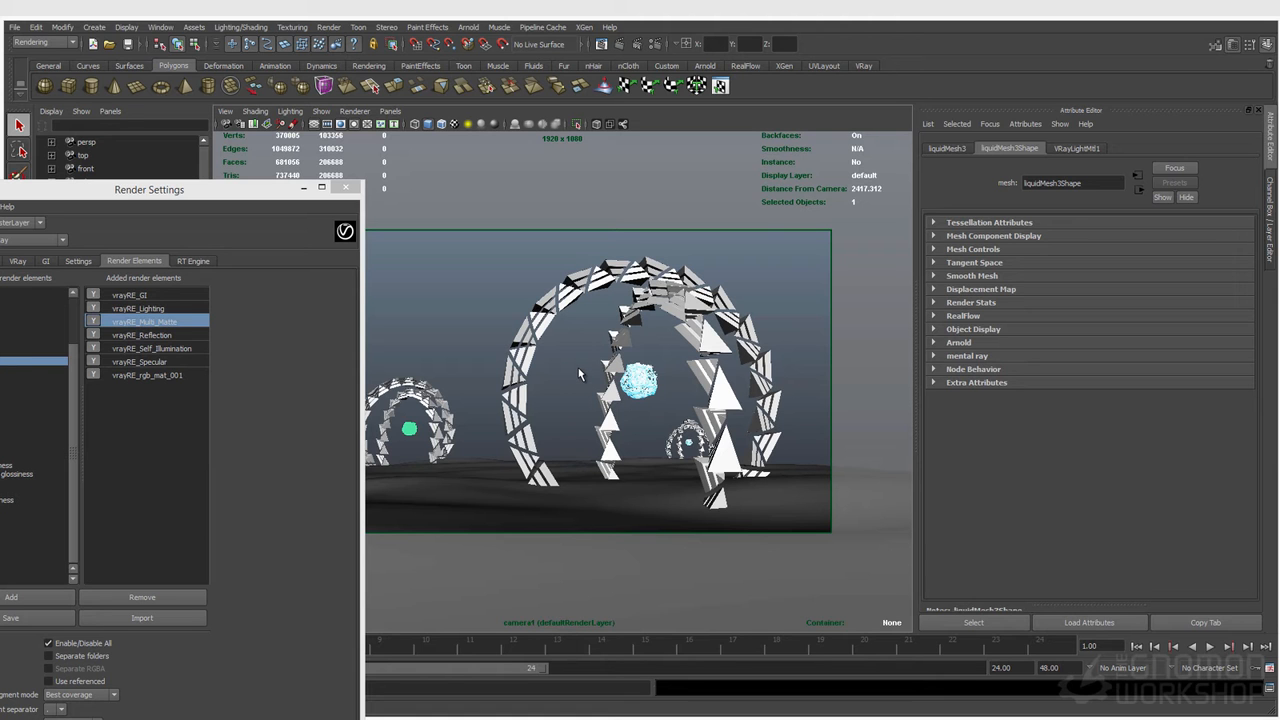
left_click(605, 384)
left_click(650, 396)
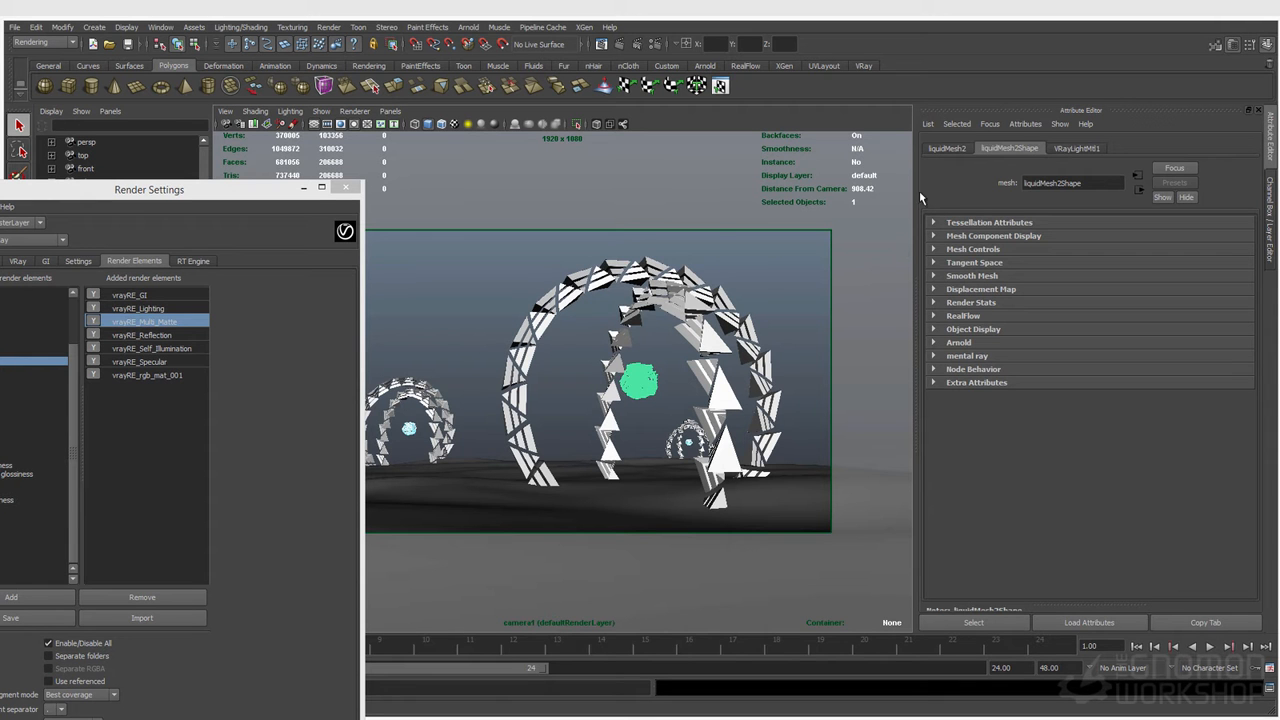
left_click(1025, 124)
mouse_move(1035, 178)
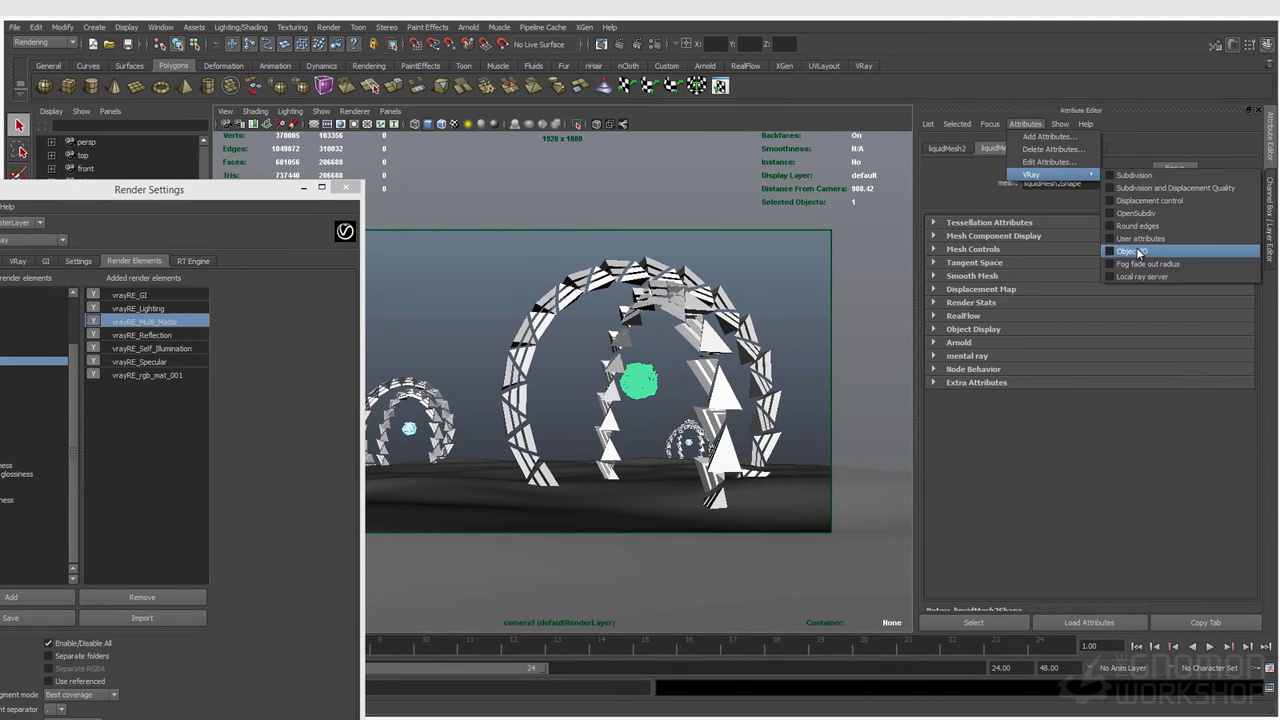
left_click(967, 147)
left_click(1025, 124)
mouse_move(1040, 175)
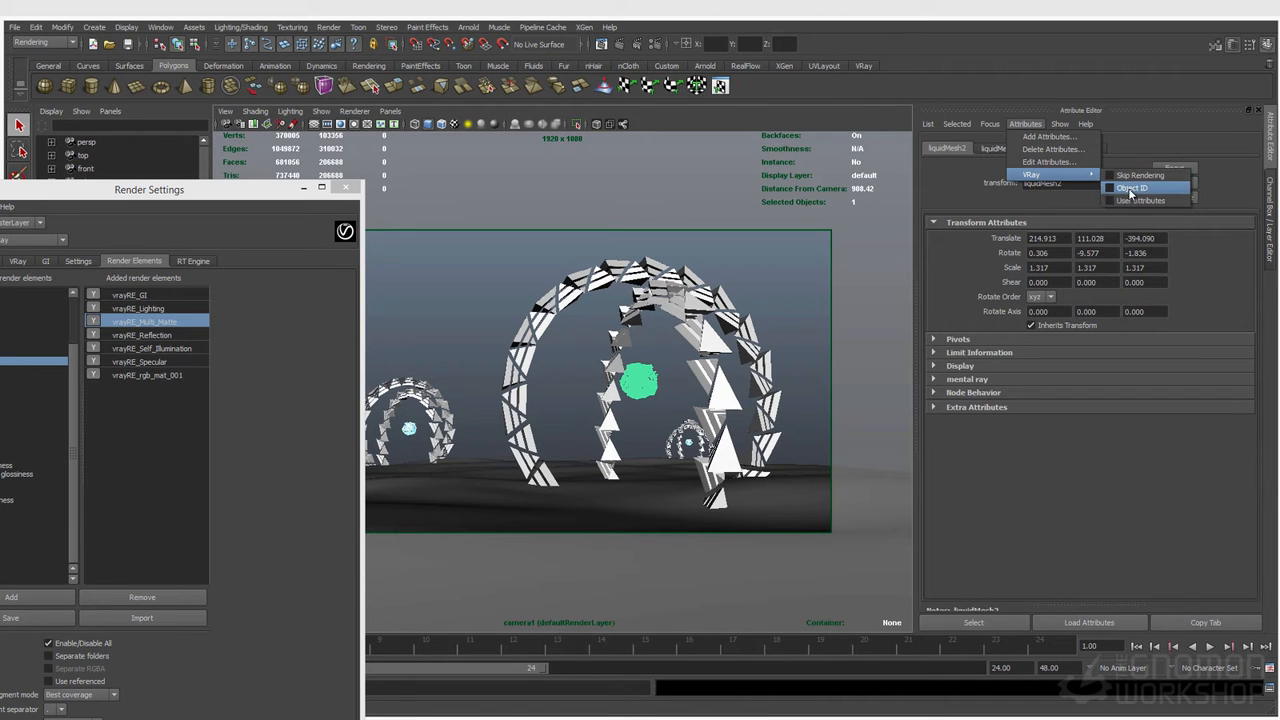
left_click(267, 262)
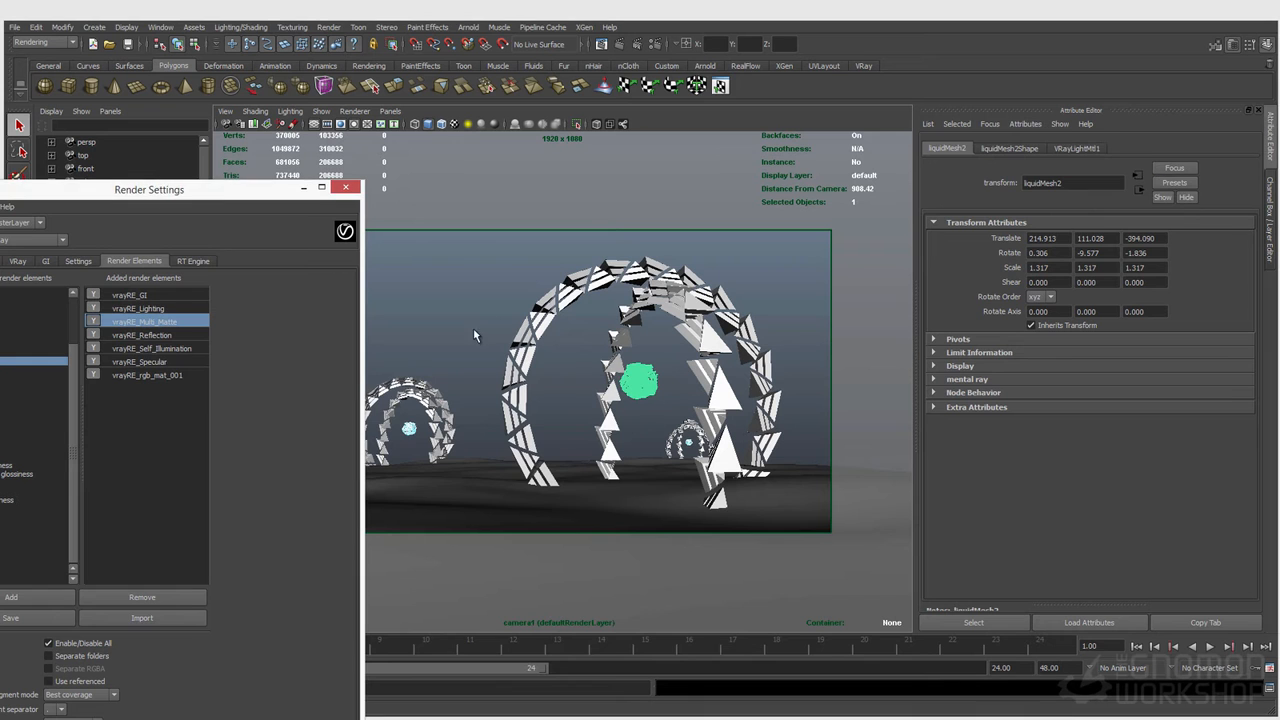
Check the V-Ray Object ID option on FG_grp and the override in its V-Ray object properties.
left_click_drag(222, 207, 484, 221)
key("Up")
left_click(1025, 124)
mouse_move(1042, 177)
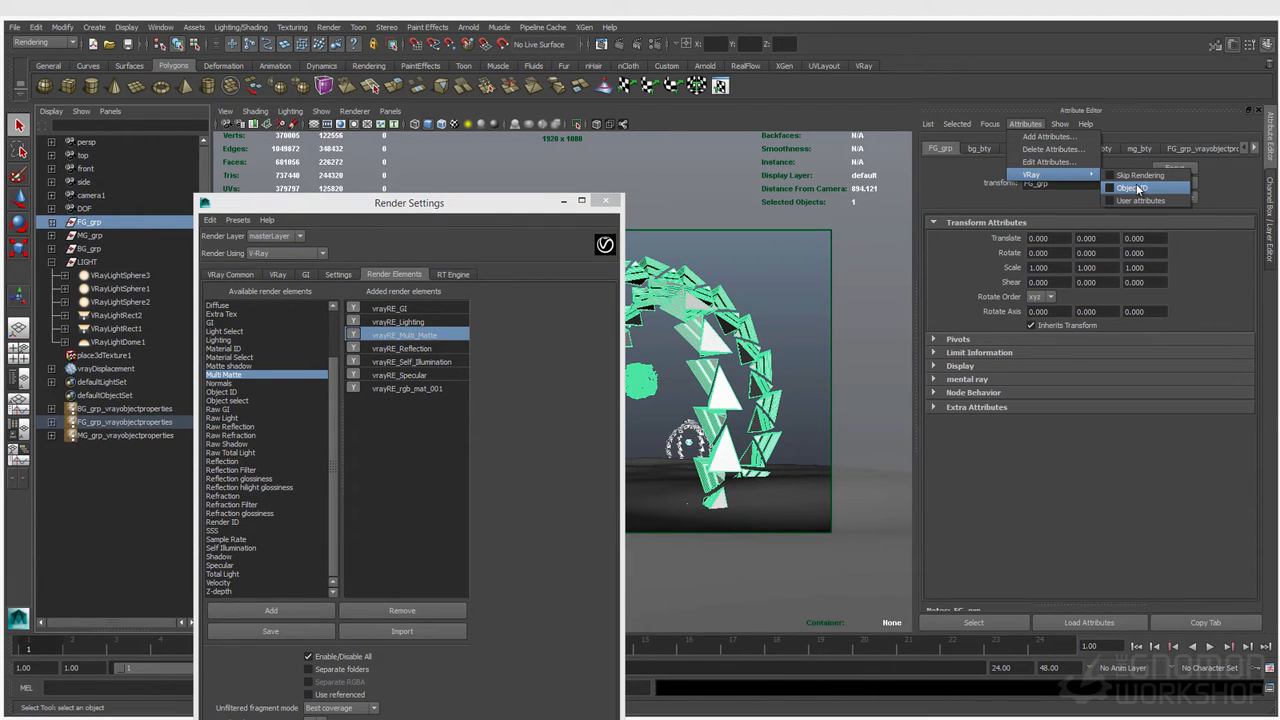
left_click(1132, 188)
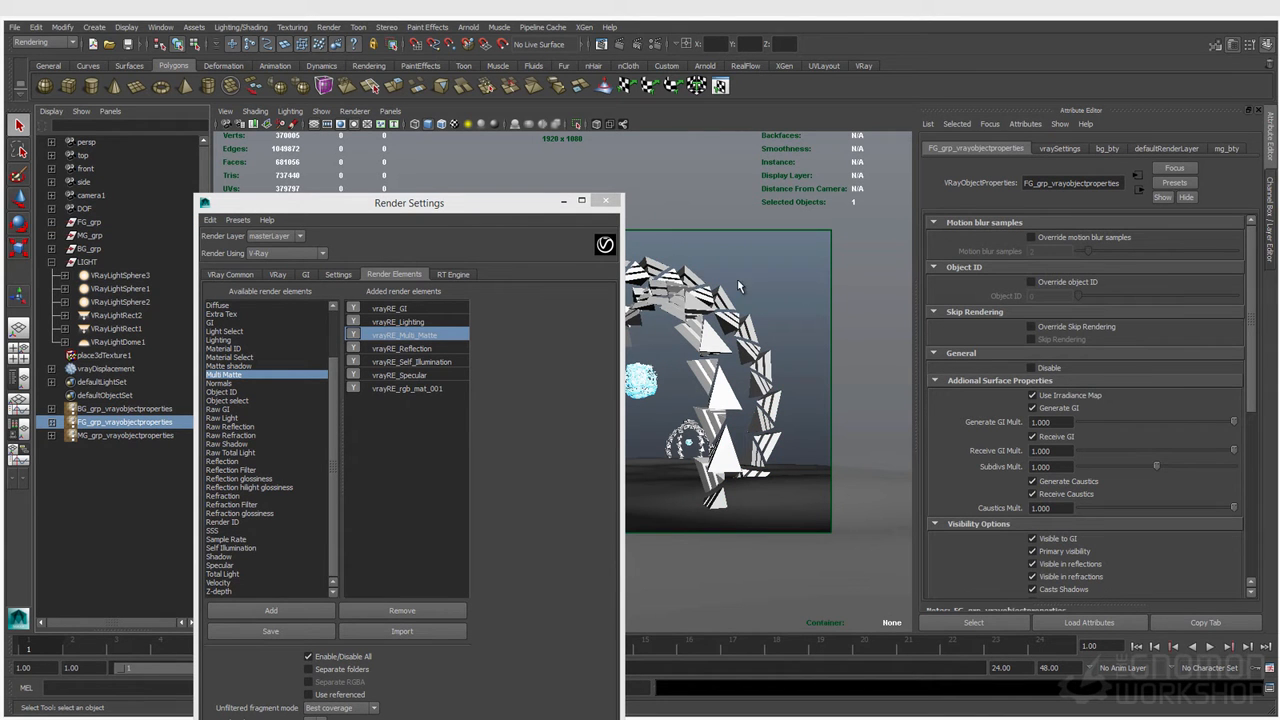
left_click_drag(331, 205, 266, 202)
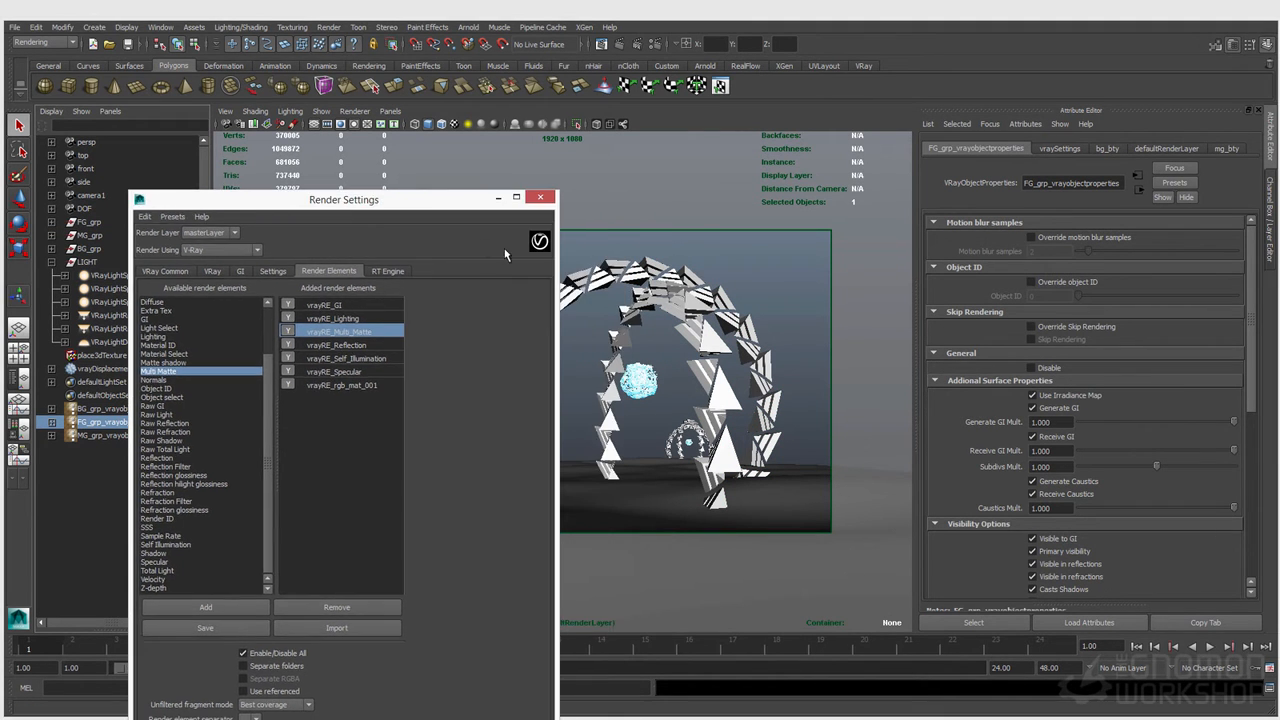
Compare the liquidMesh2 transform attributes with the Object ID override in FG_grp_vrayobjectproperties.
left_click(685, 350)
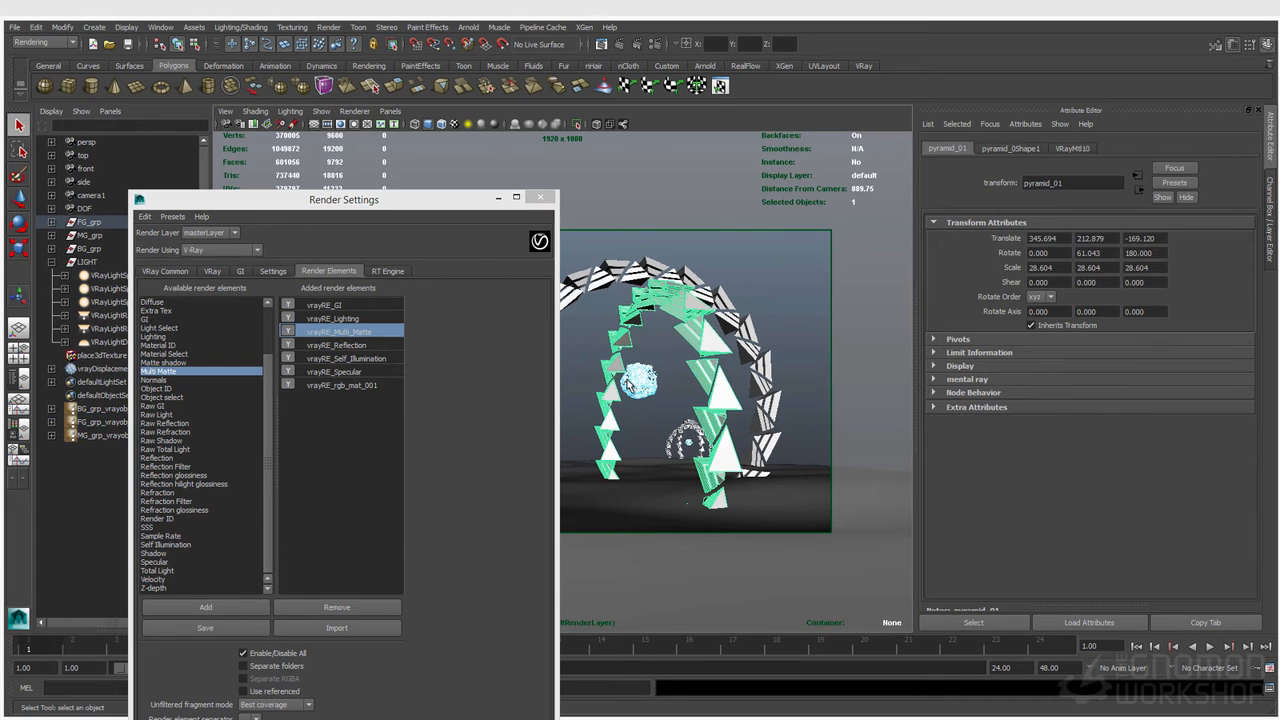
left_click(632, 384)
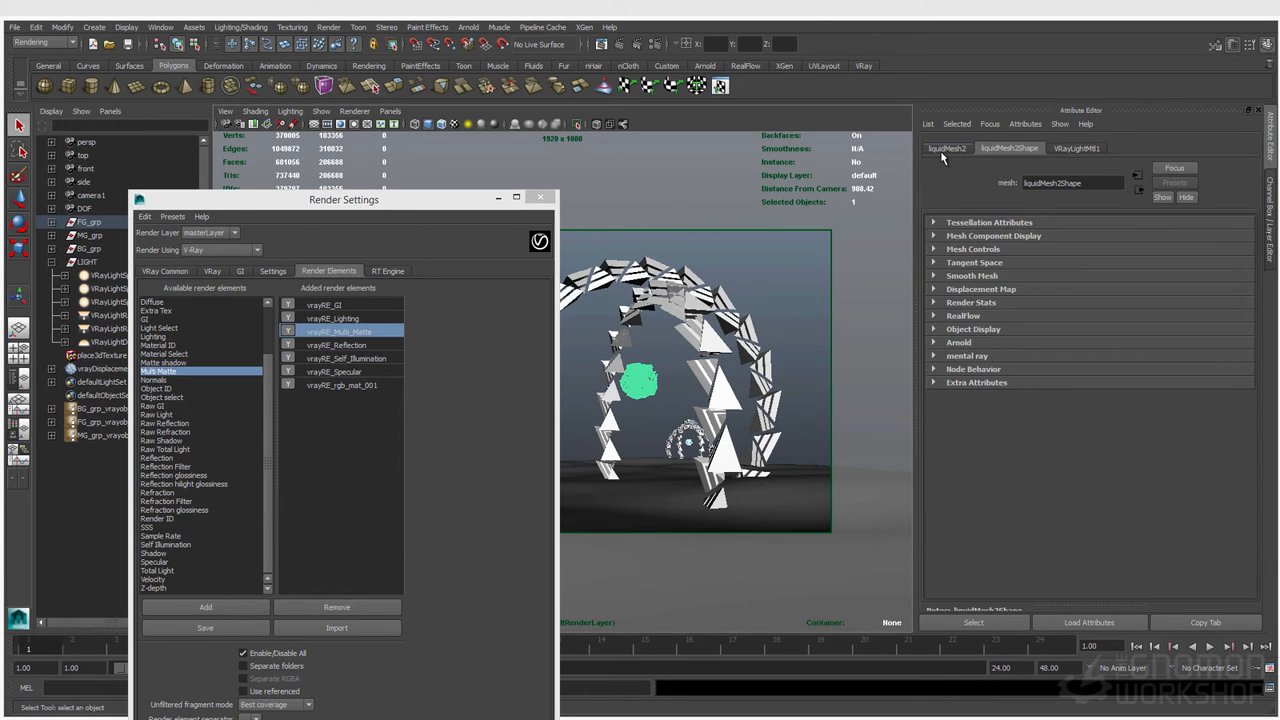
left_click(940, 150)
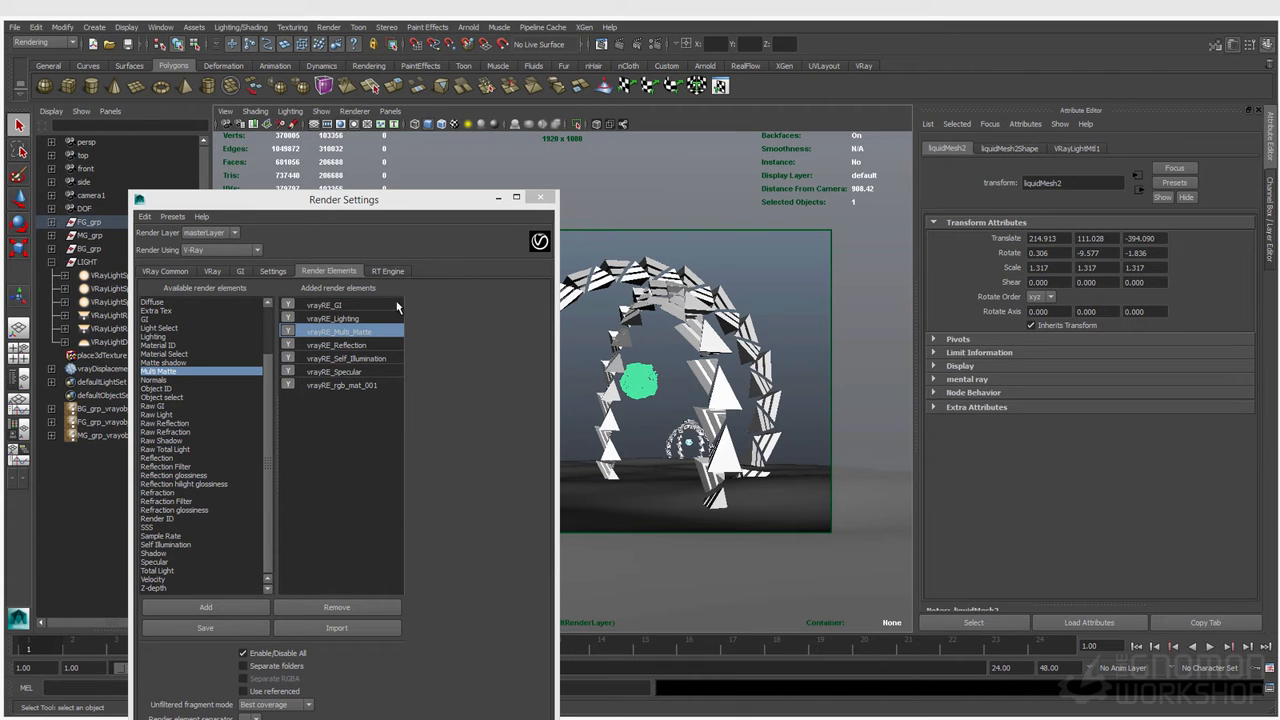
left_click(102, 421)
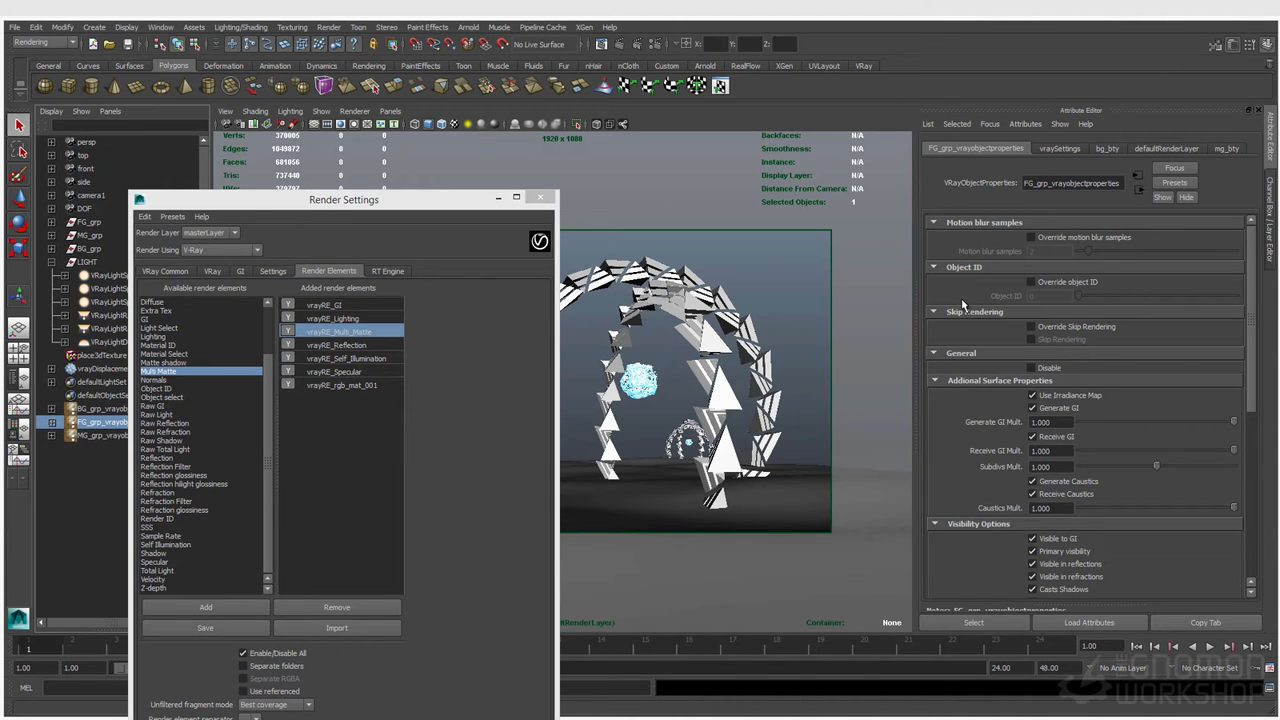
left_click(89, 237)
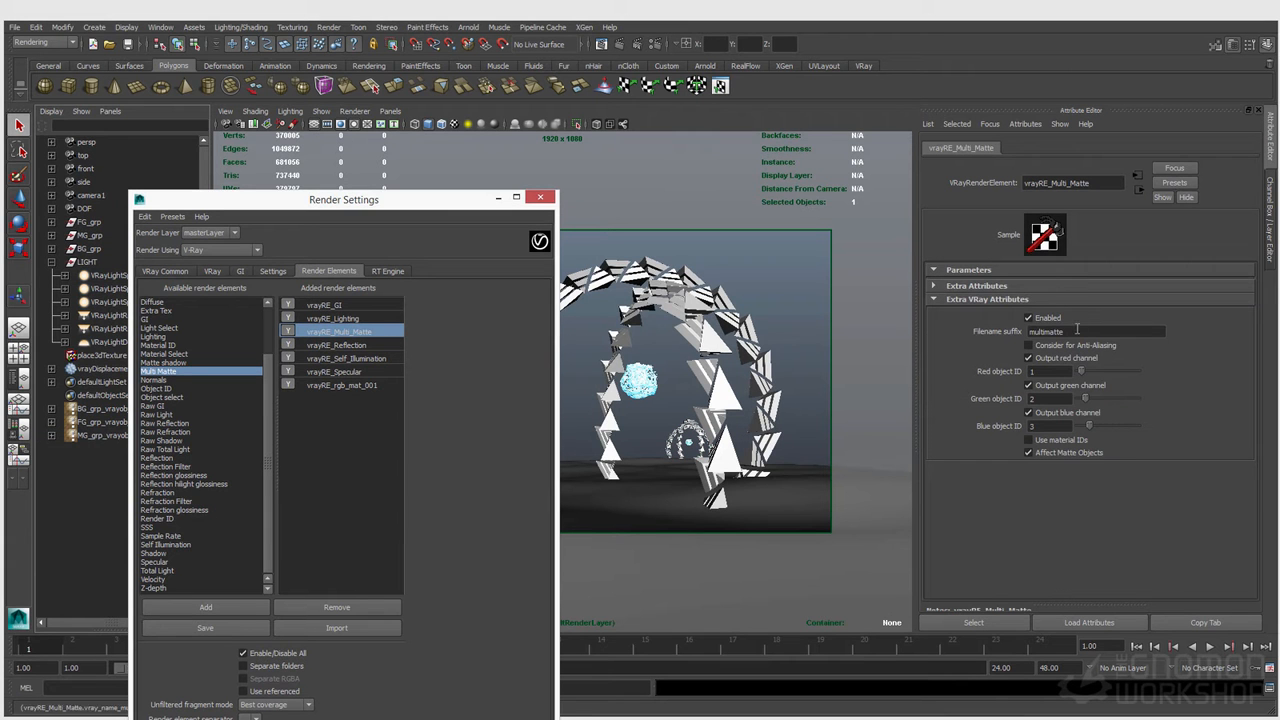
Set the second Multi Matte element's filename suffix to rgb_obj_001.
left_click(1070, 332)
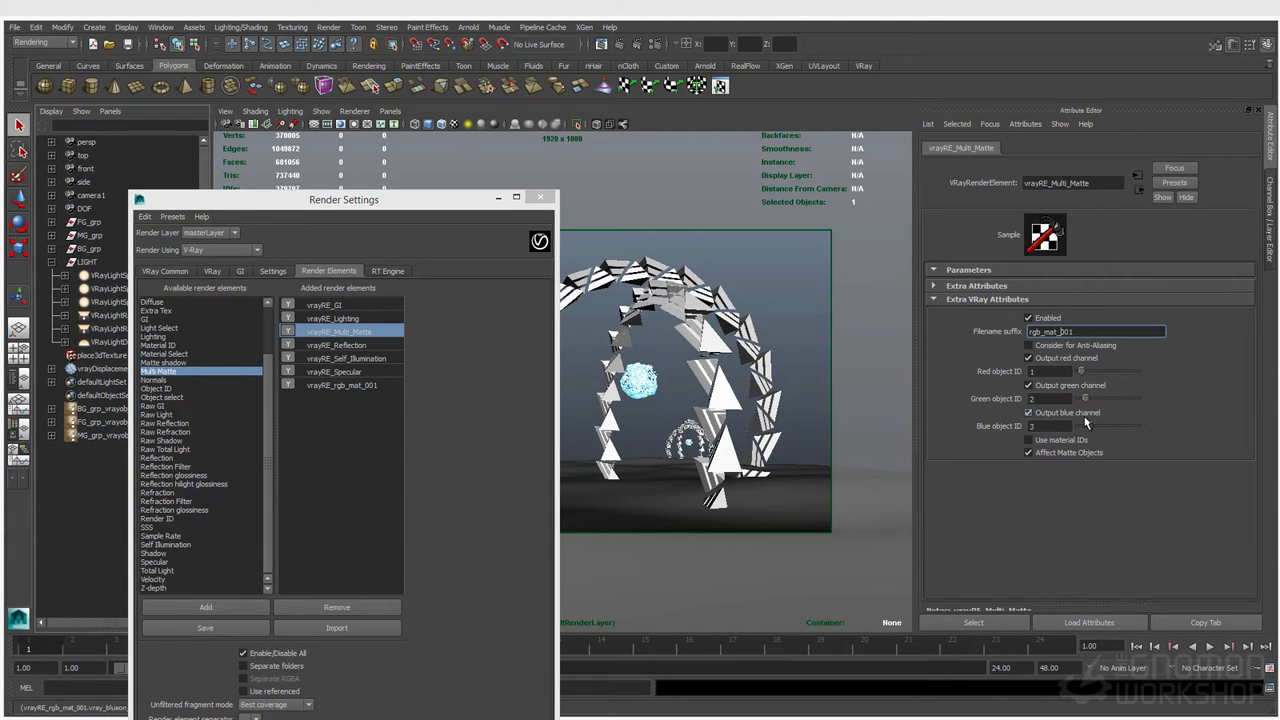
key("BackSpace")
key("BackSpace")
key("BackSpace")
type("obj")
key("Return")
Rename the second Multi Matte element vrayRE_rgb_obj_001 and step through its object ID values.
key("ctrl+c")
left_click_drag(1056, 183, 1120, 183)
key("ctrl+v")
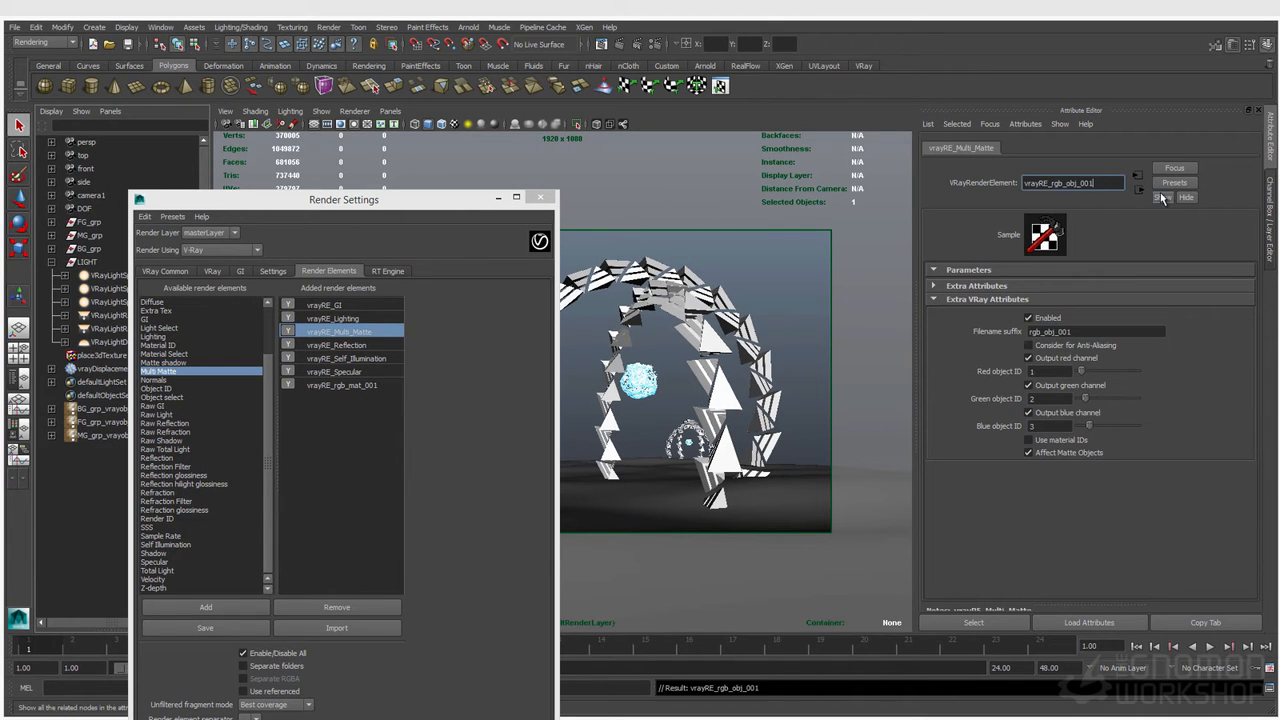
key("Return")
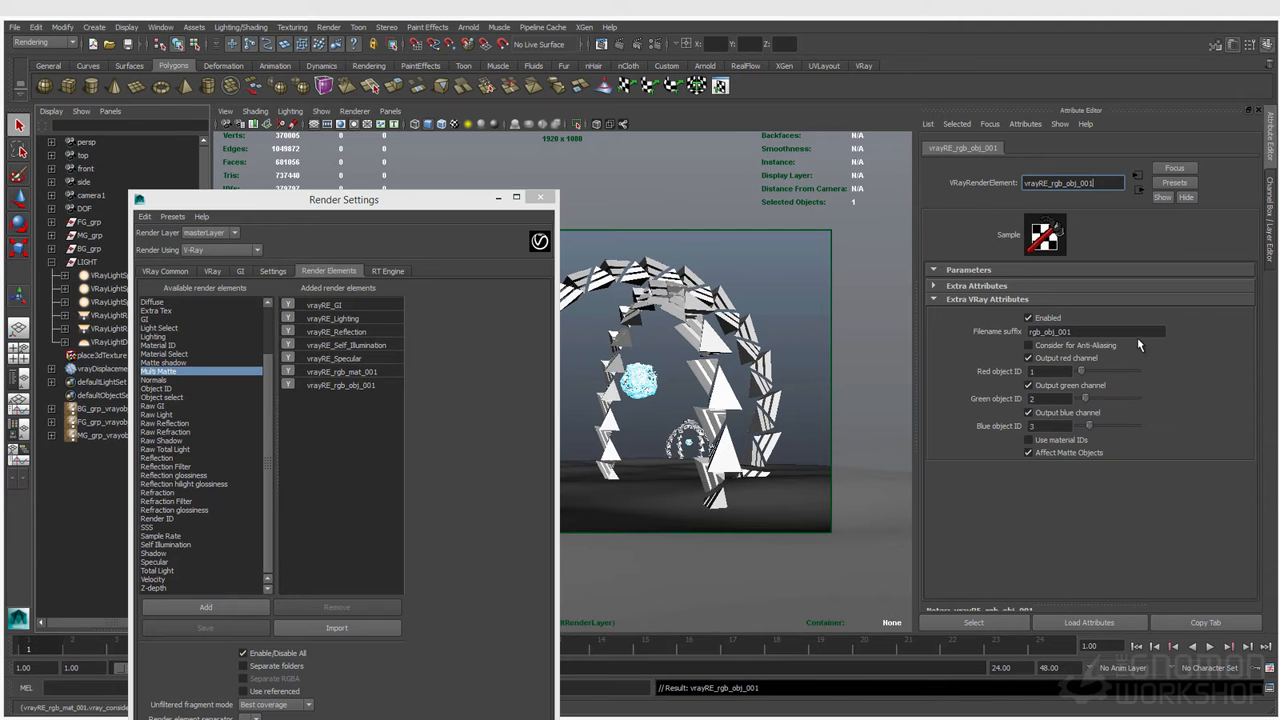
key("Tab")
key("Tab")
key("Tab")
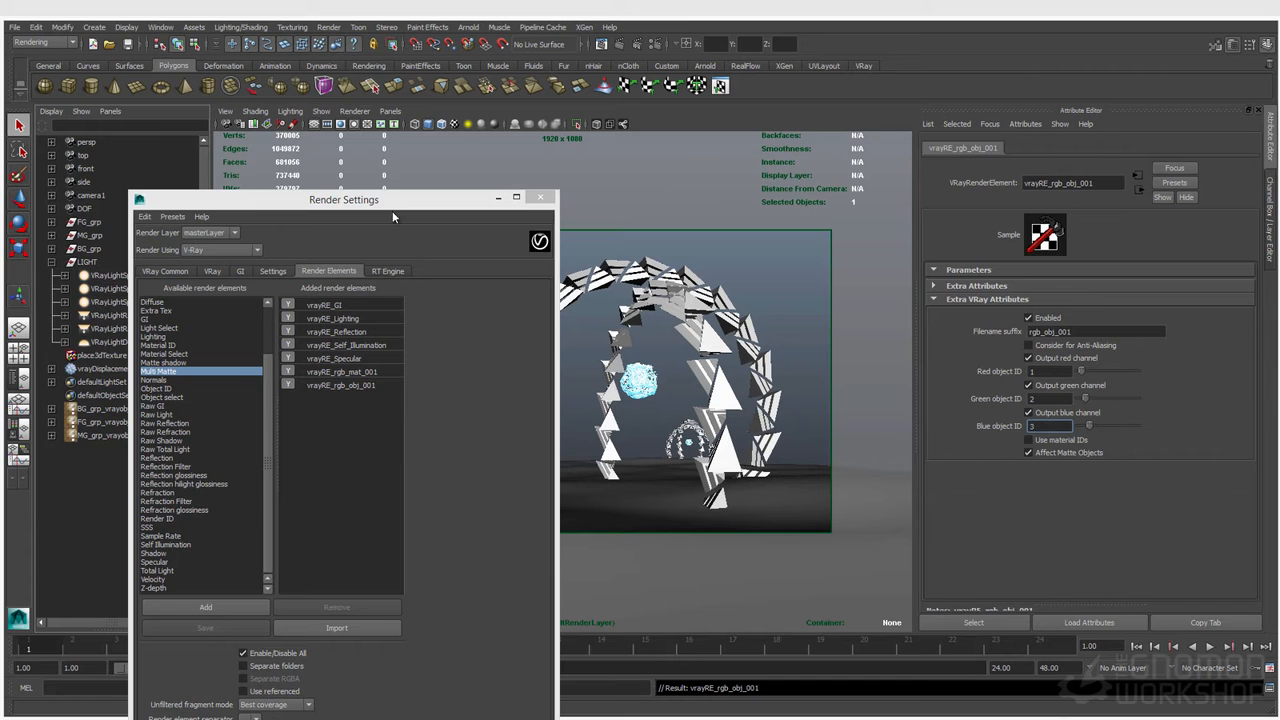
Add the V-Ray Object ID attribute to the foreground liquid sphere's shape, liquidMesh2Shape, and set it to 1.
left_click_drag(389, 202, 318, 191)
left_click(469, 188)
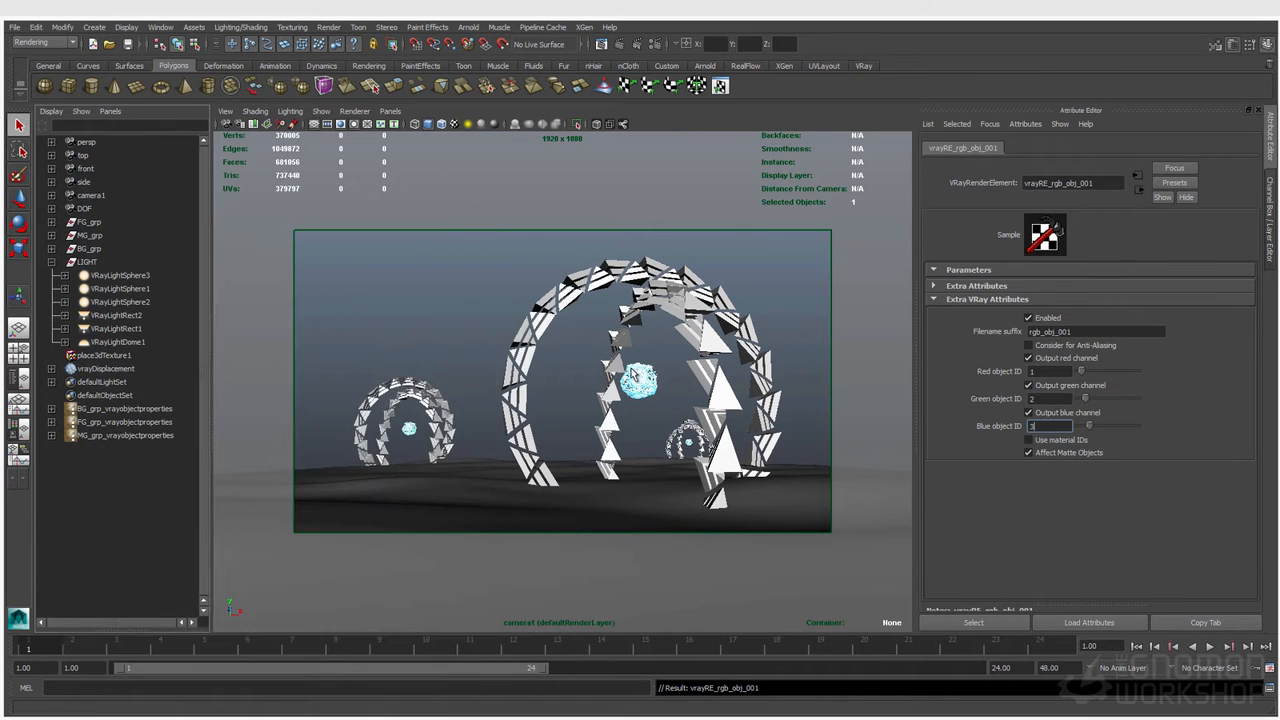
left_click(632, 372)
left_click(995, 150)
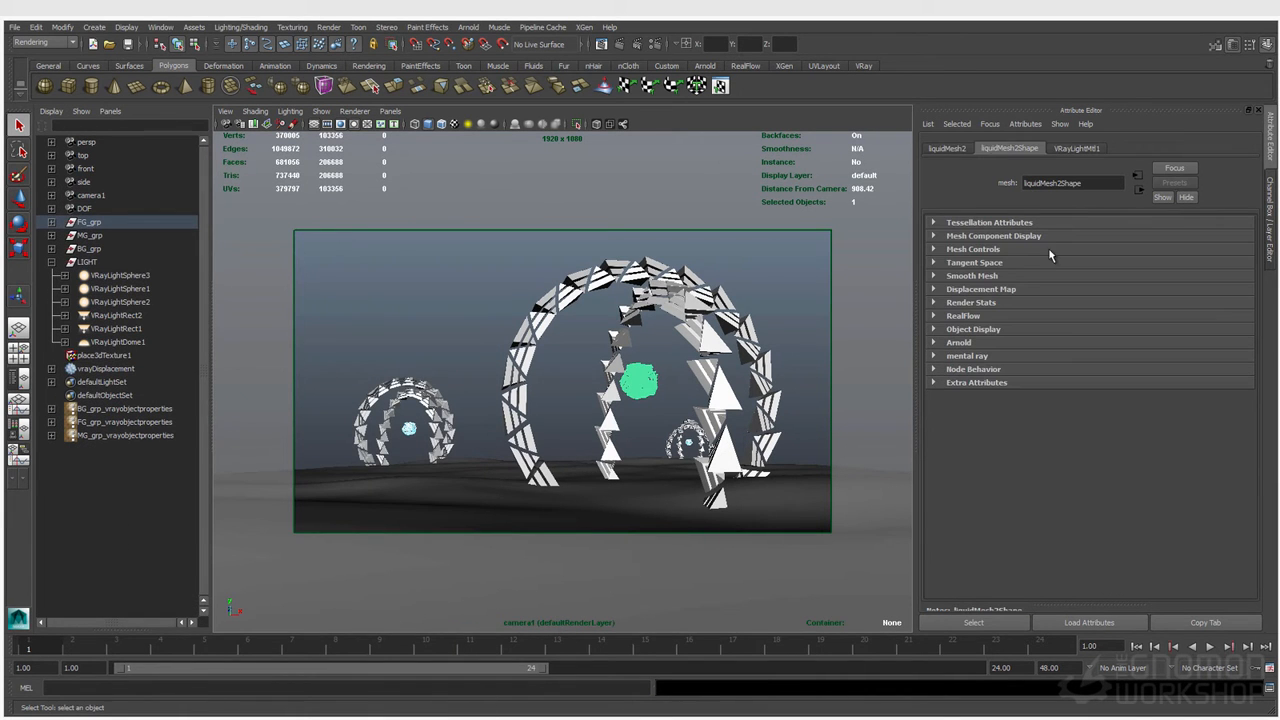
left_click(970, 622)
left_click(1024, 126)
mouse_move(1038, 179)
left_click(1276, 292)
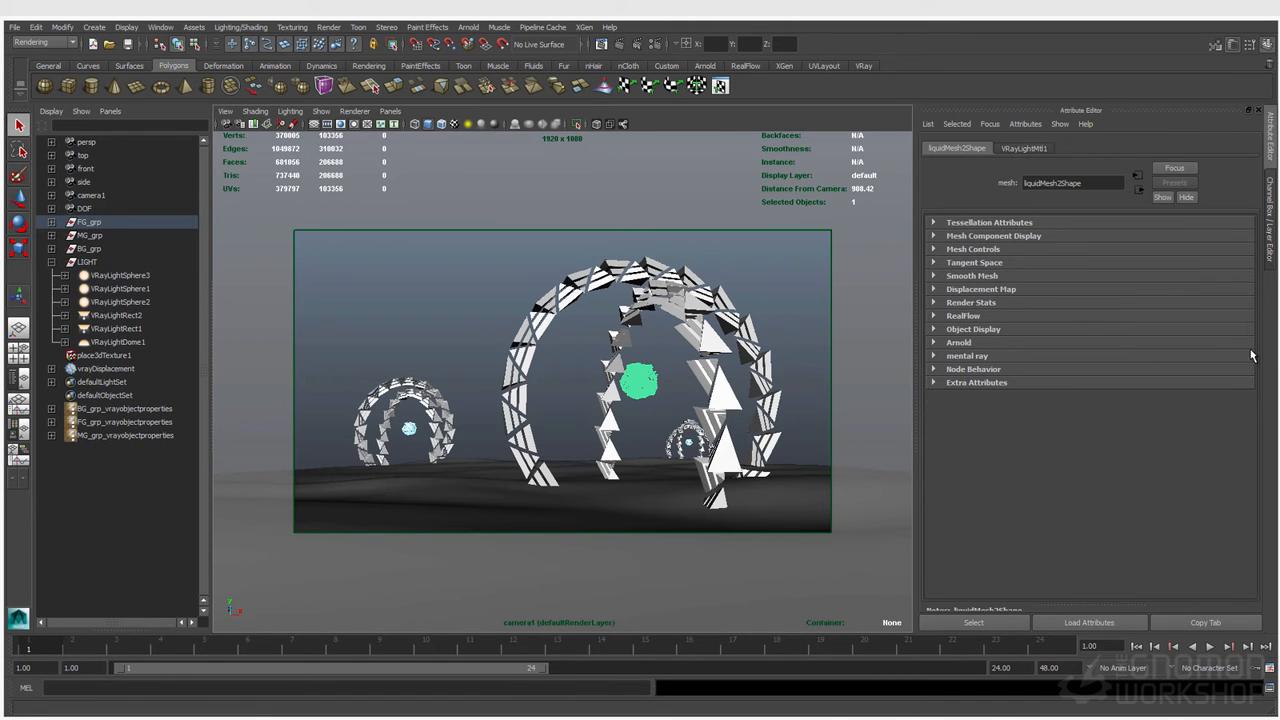
left_click(960, 398)
left_click(1050, 437)
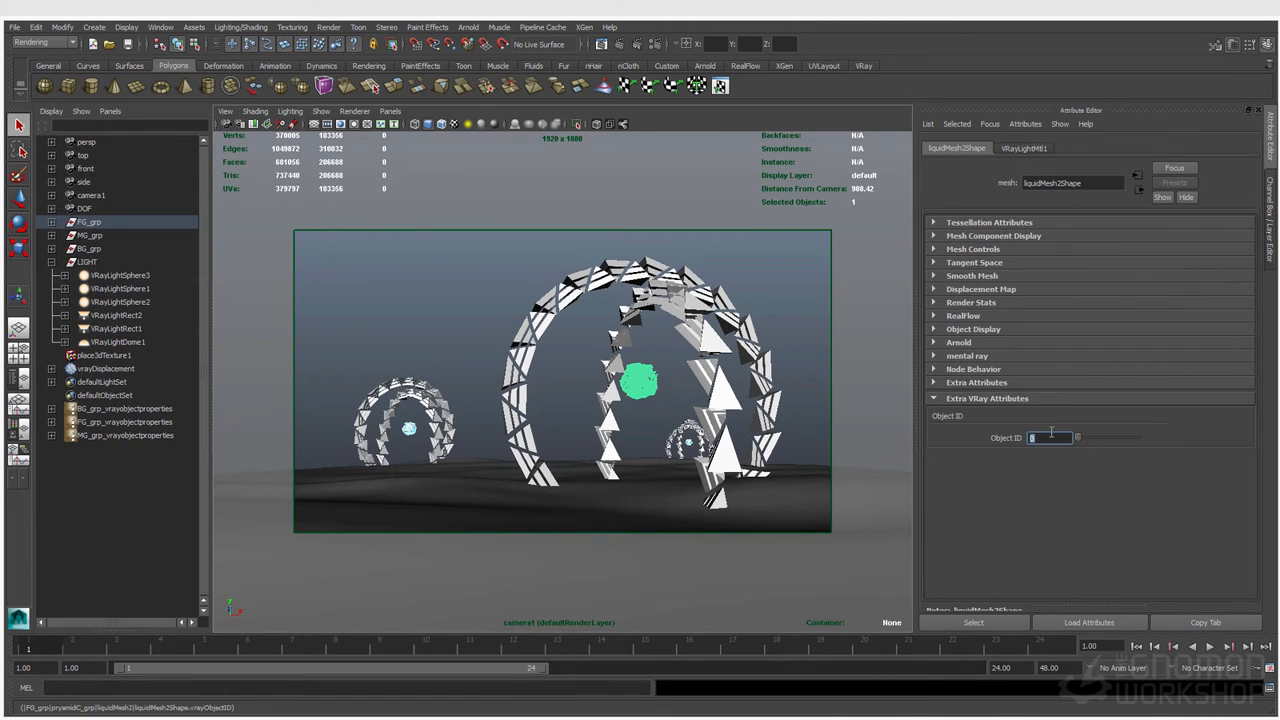
Add the V-Ray Object ID attribute to the midground sphere's shape, liquidMesh3Shape, and set it to 2.
left_click(424, 437)
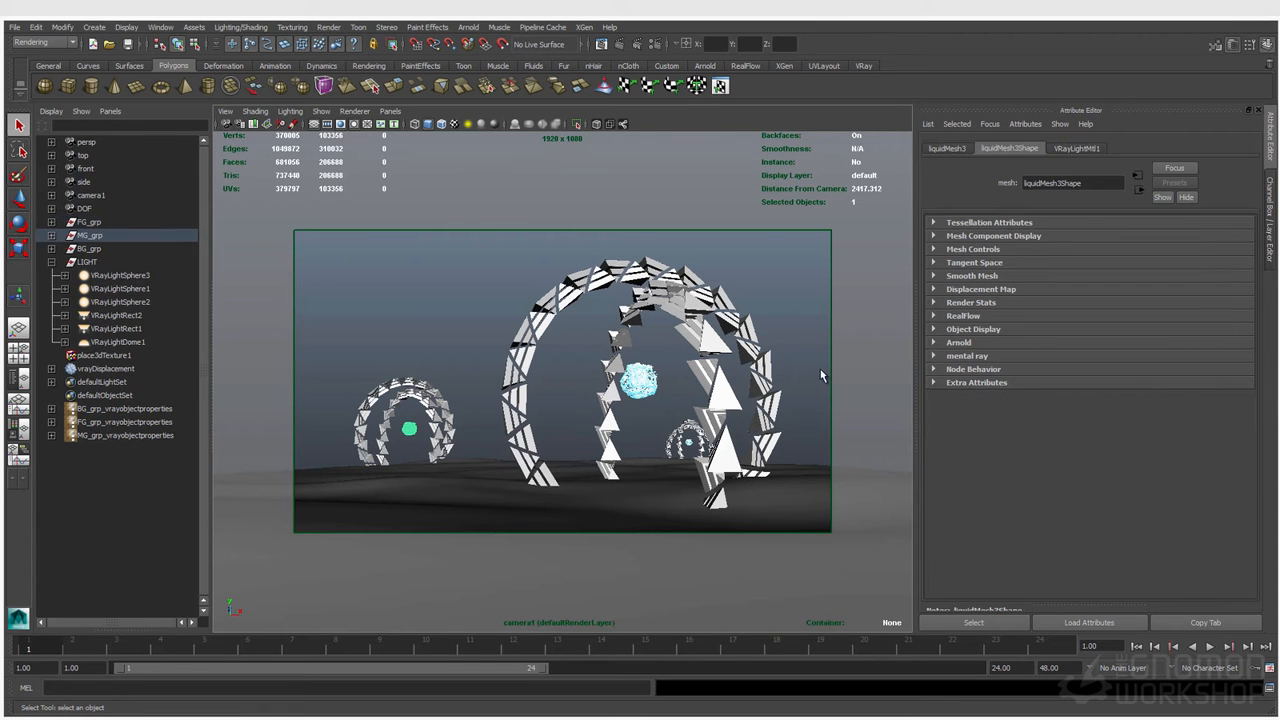
left_click(1024, 124)
mouse_move(1062, 176)
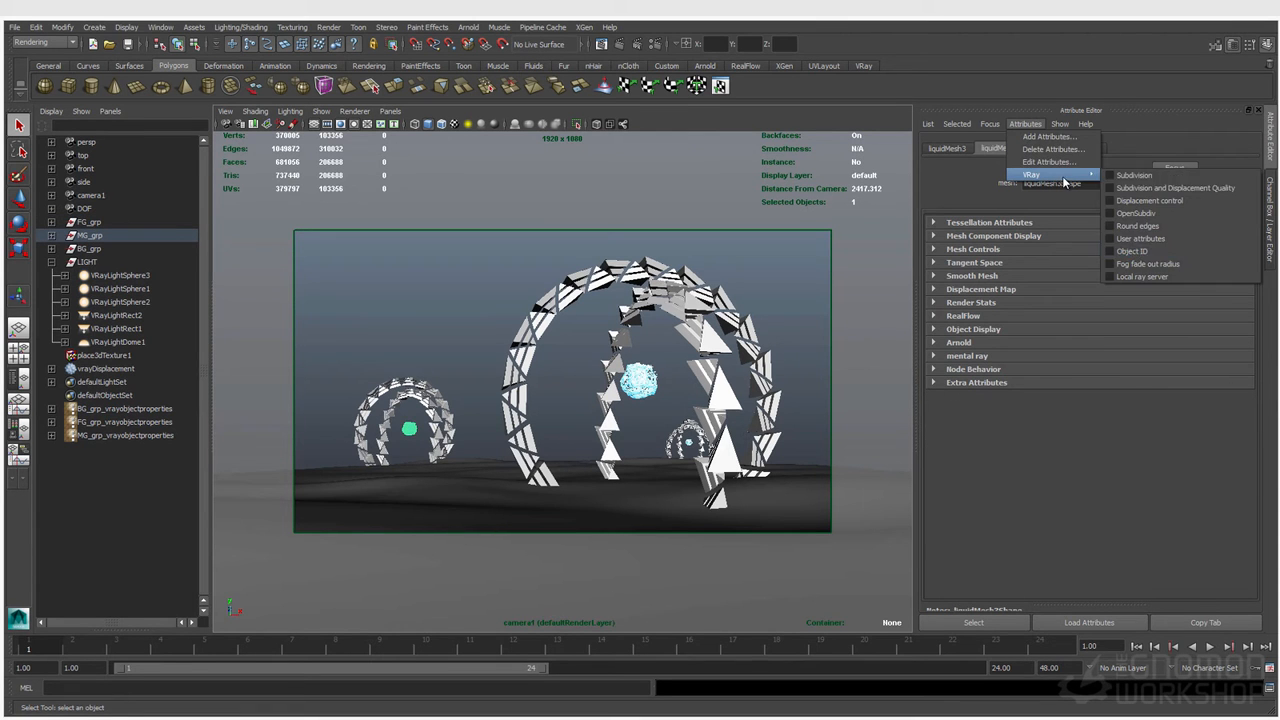
left_click(1130, 251)
left_click(1045, 438)
type("2")
key("Return")
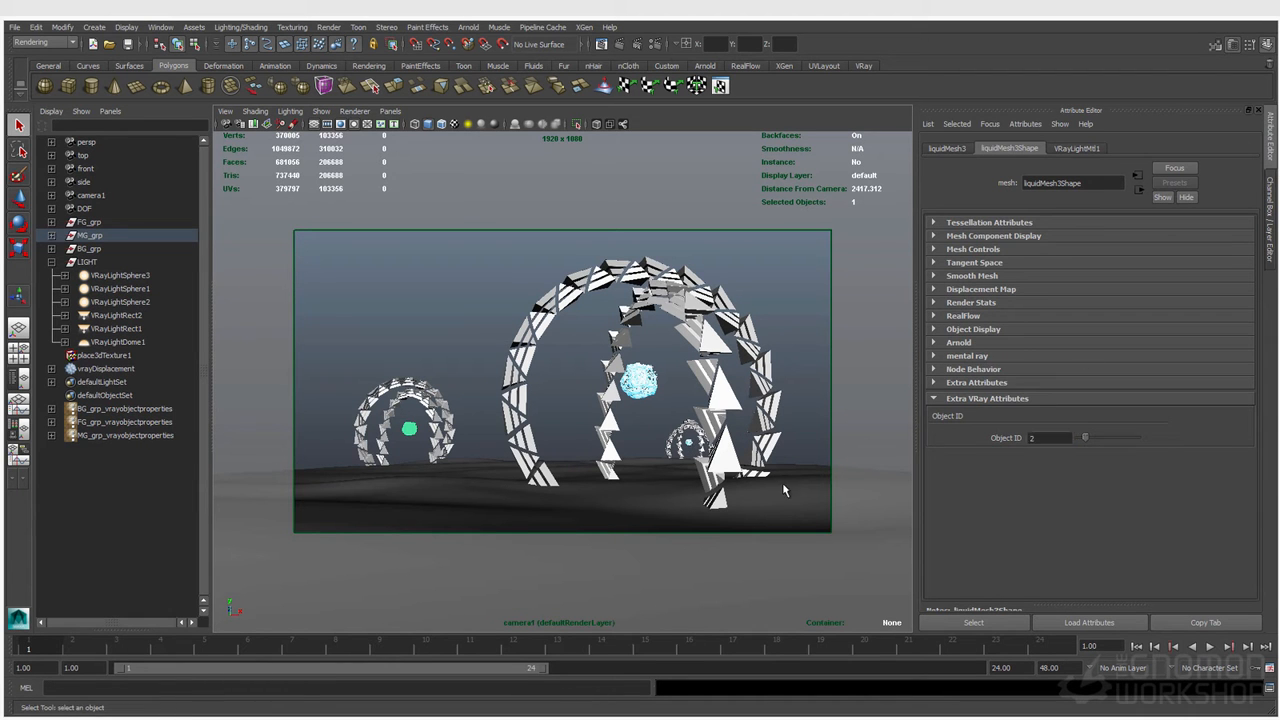
Give the smallest background sphere's shape, liquidMesh6Shape, a V-Ray Object ID of 3 and save the scene.
left_click(1026, 124)
mouse_move(1058, 175)
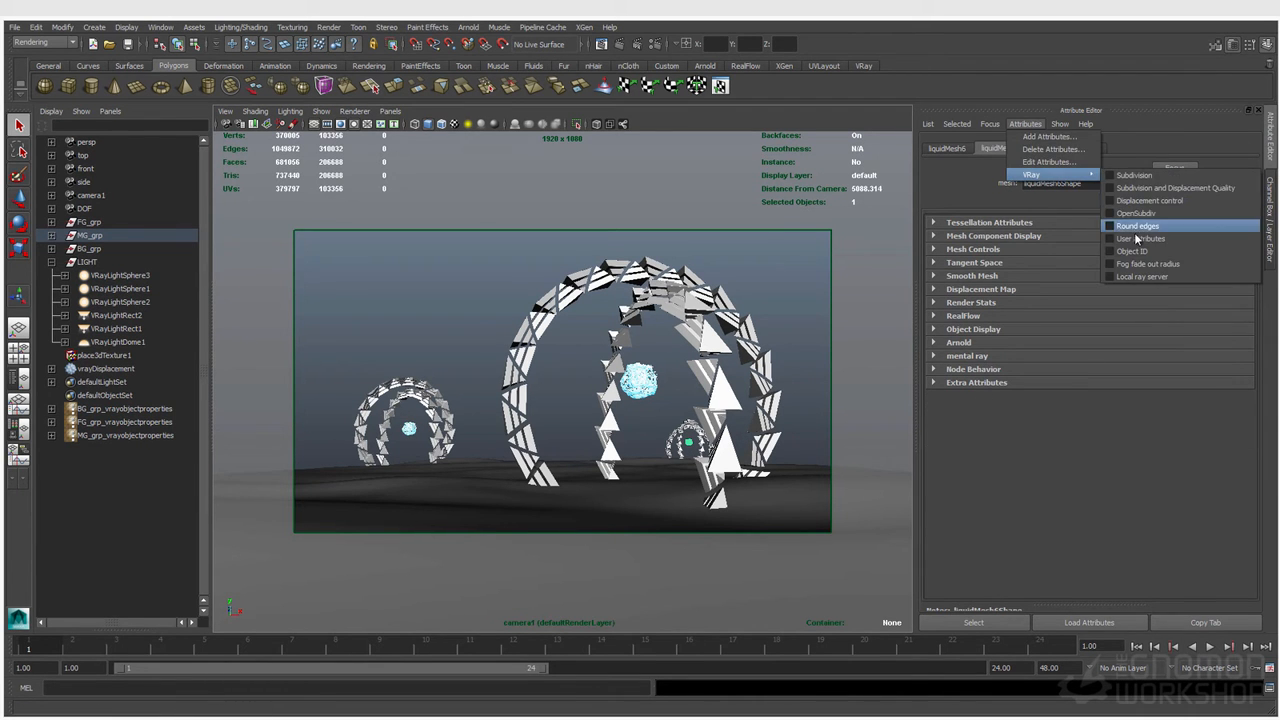
left_click(1132, 251)
left_click(1046, 437)
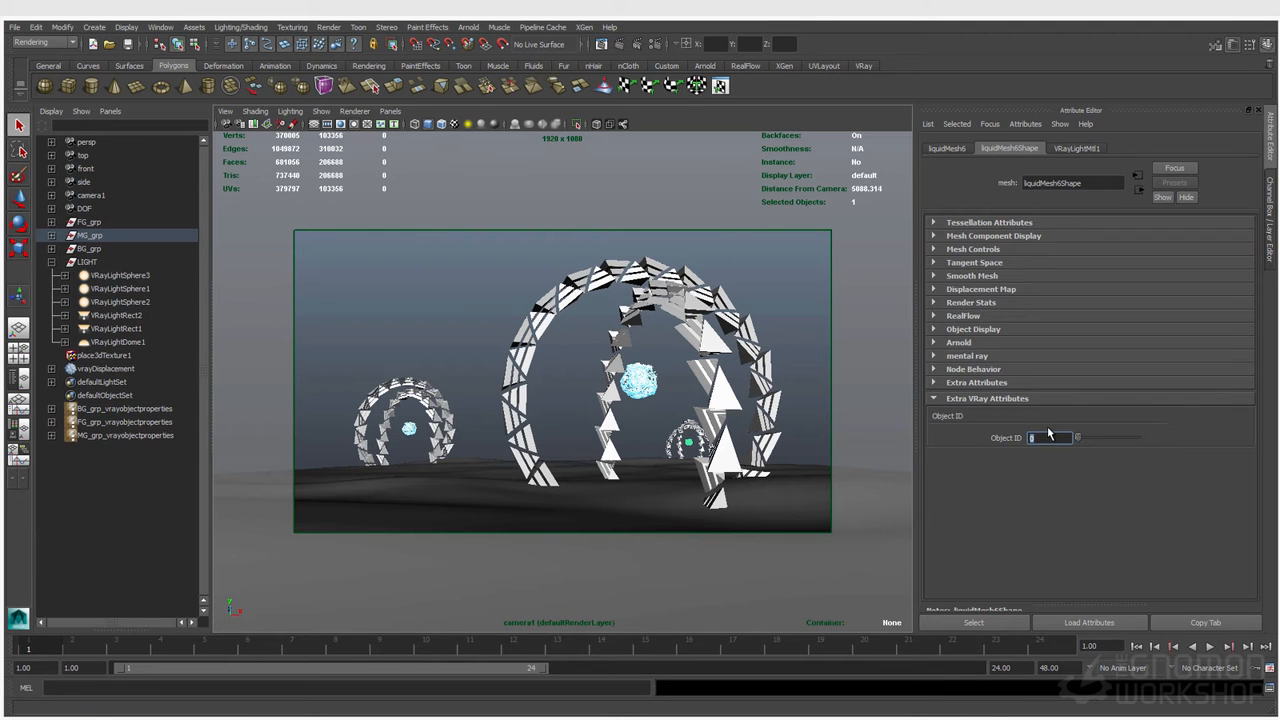
left_click(620, 413)
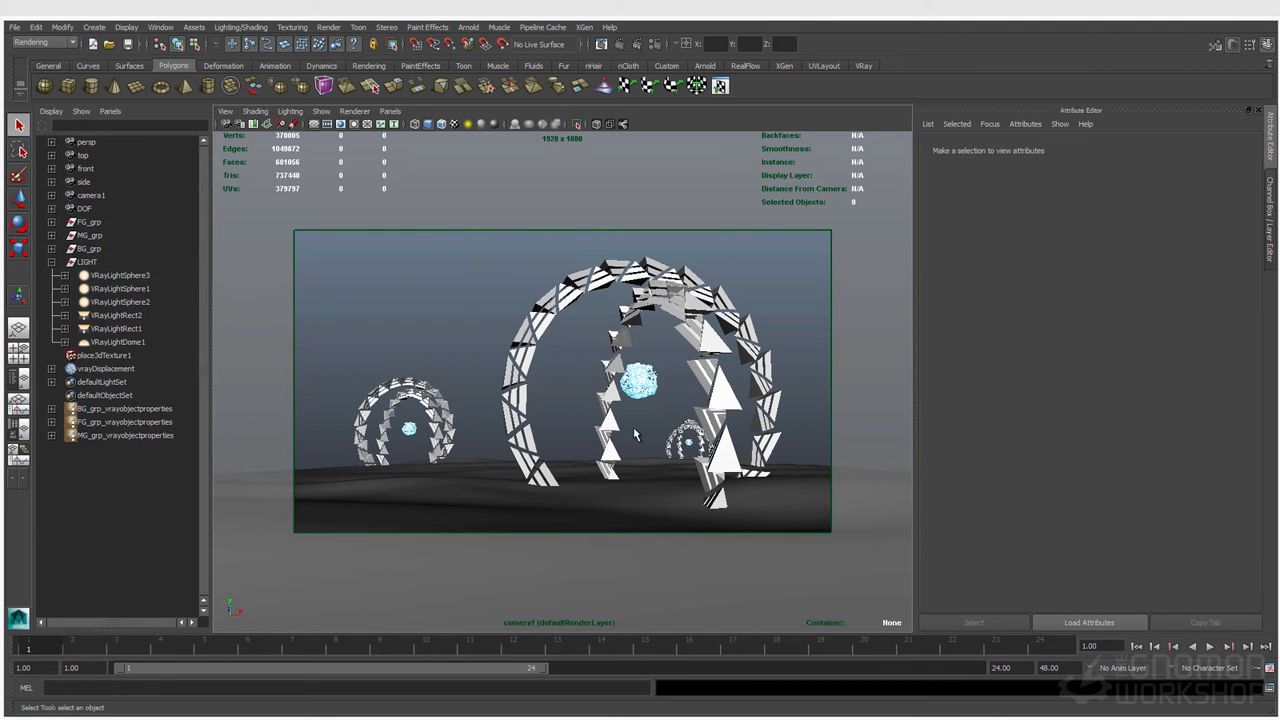
key("ctrl+s")
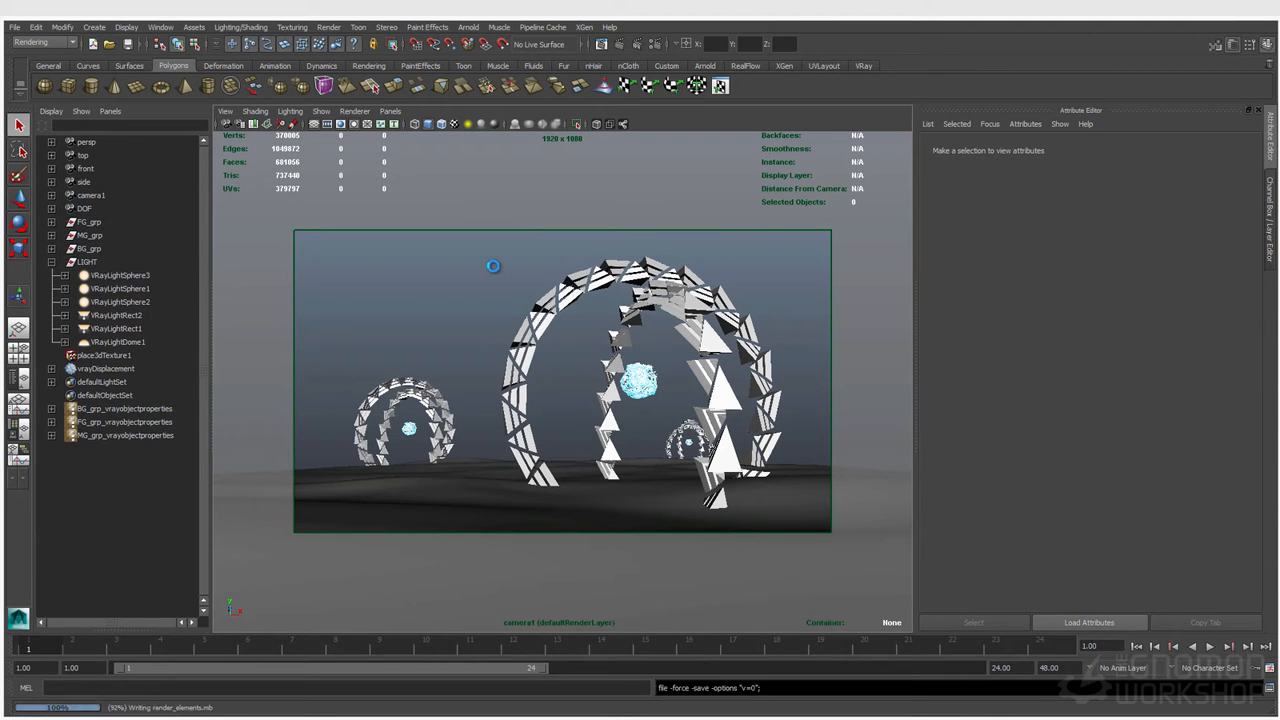
Render the camera view and inspect the rgb_obj_001 pass in the V-Ray frame buffer.
left_click(637, 44)
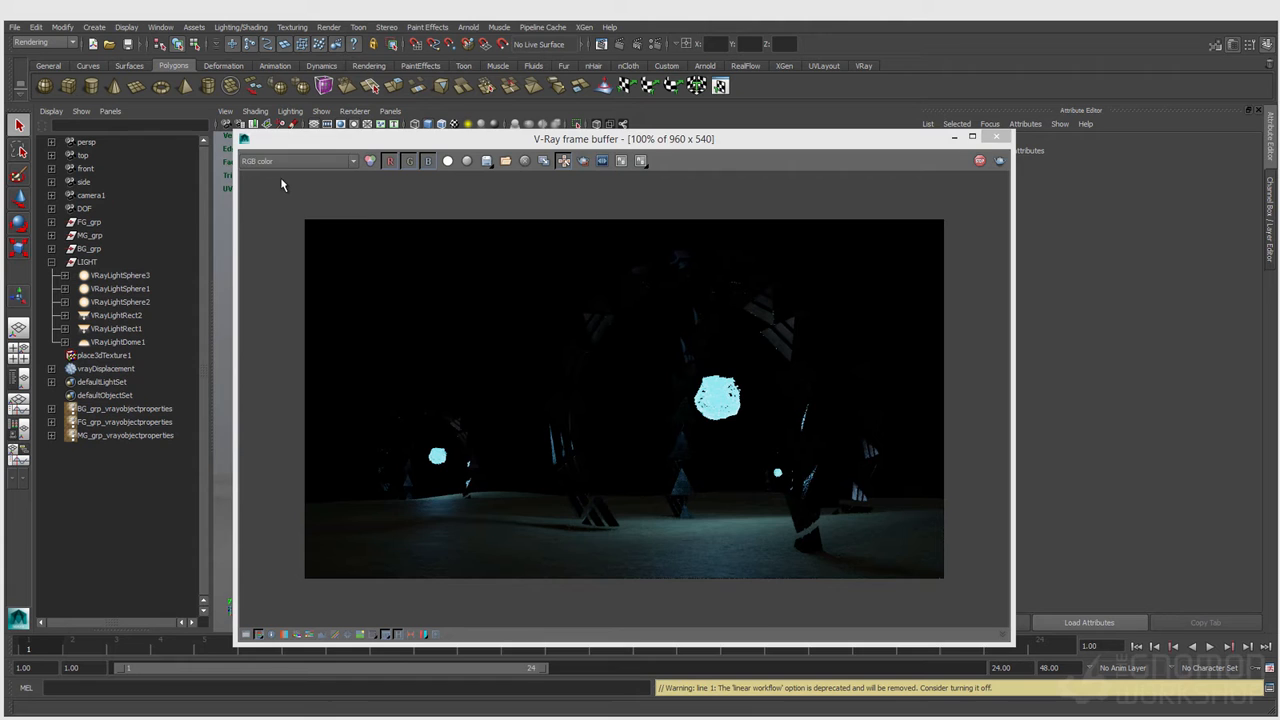
left_click(292, 162)
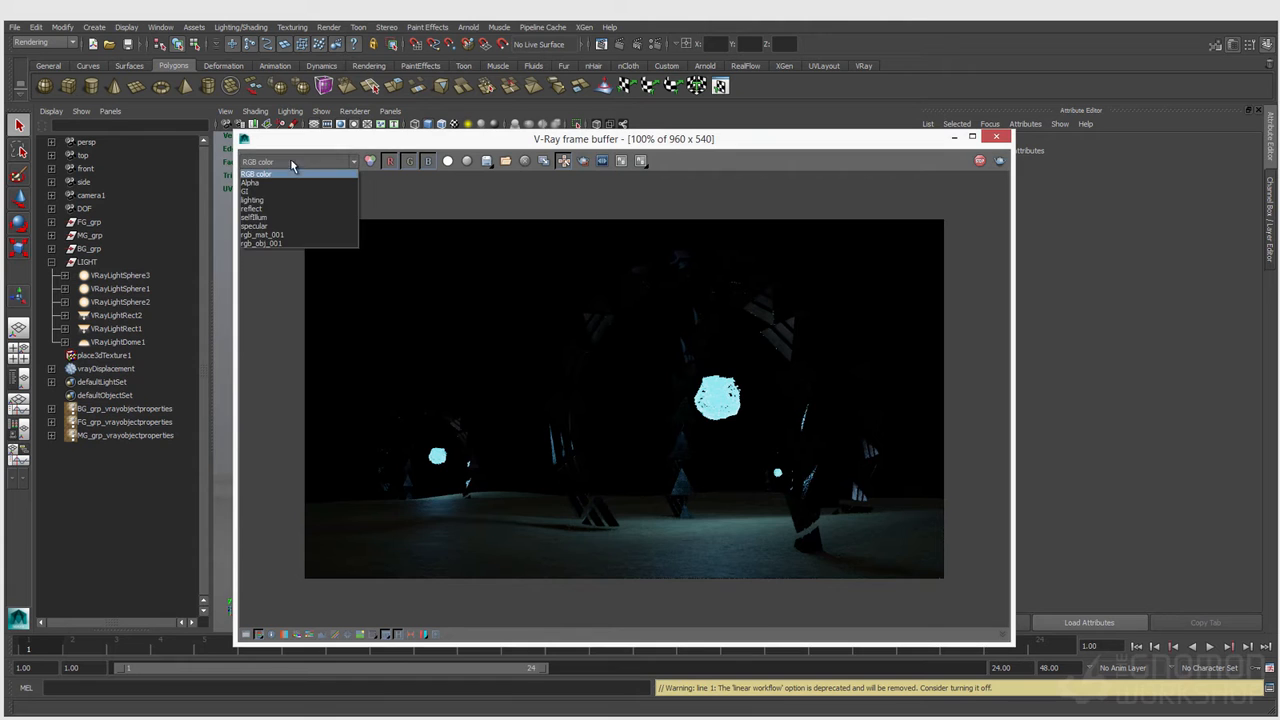
left_click(293, 243)
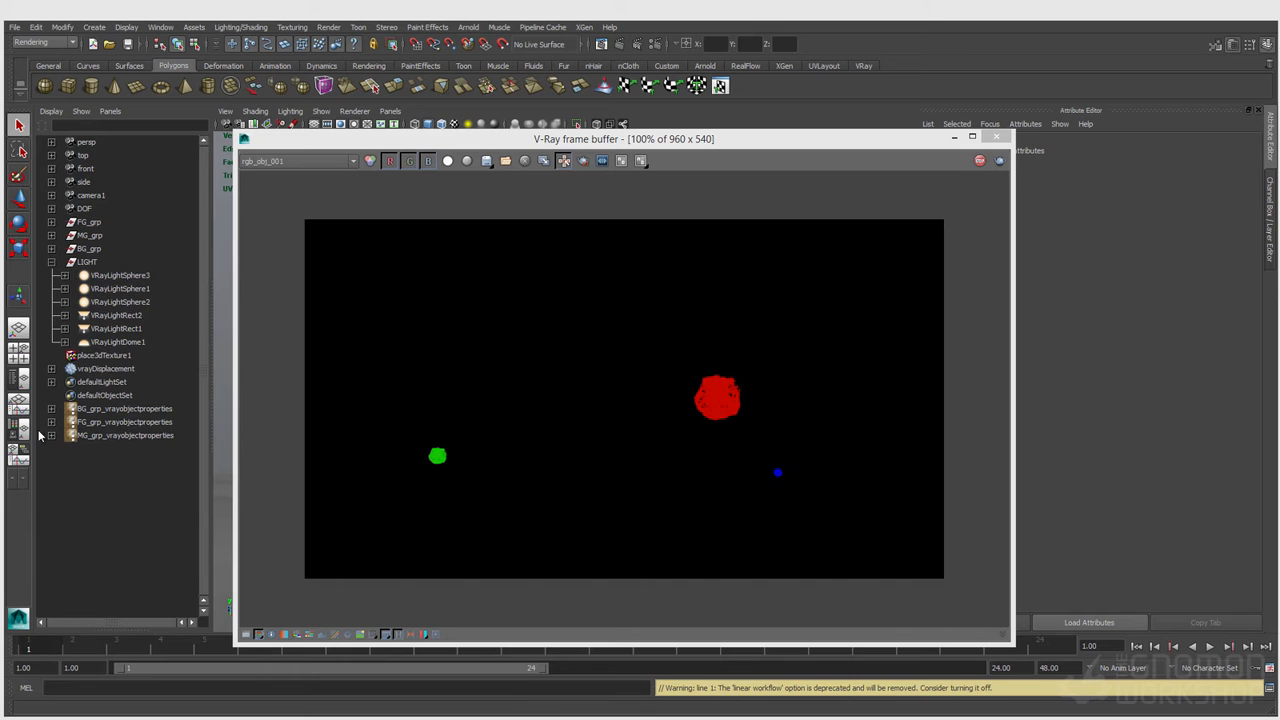
left_click(996, 136)
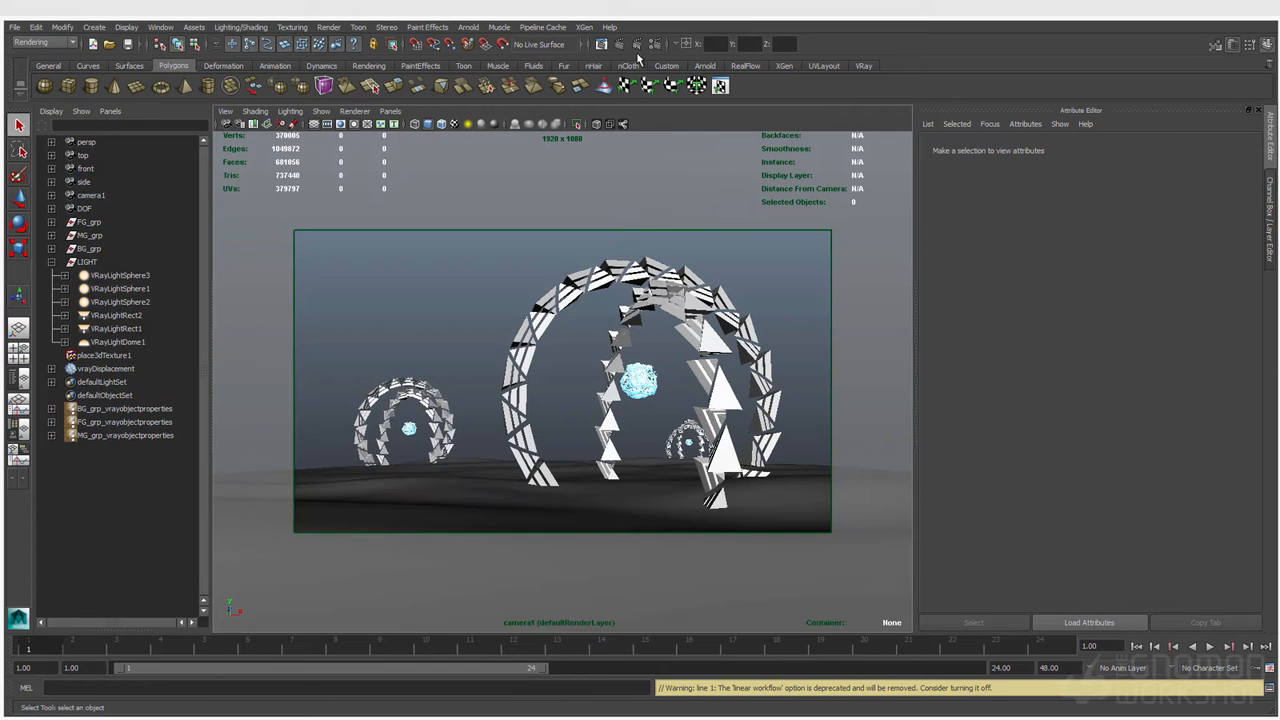
Add a Matte shadow render element in the render settings and open its attributes.
left_click(654, 45)
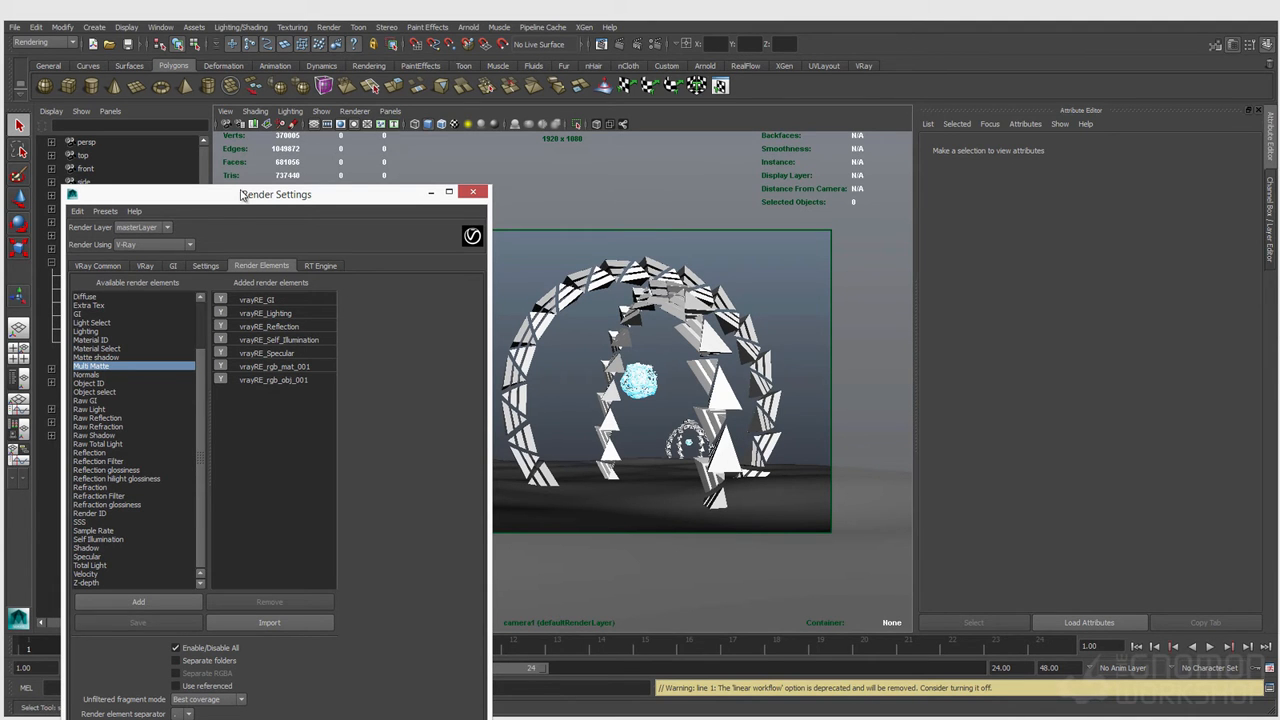
left_click_drag(240, 196, 239, 149)
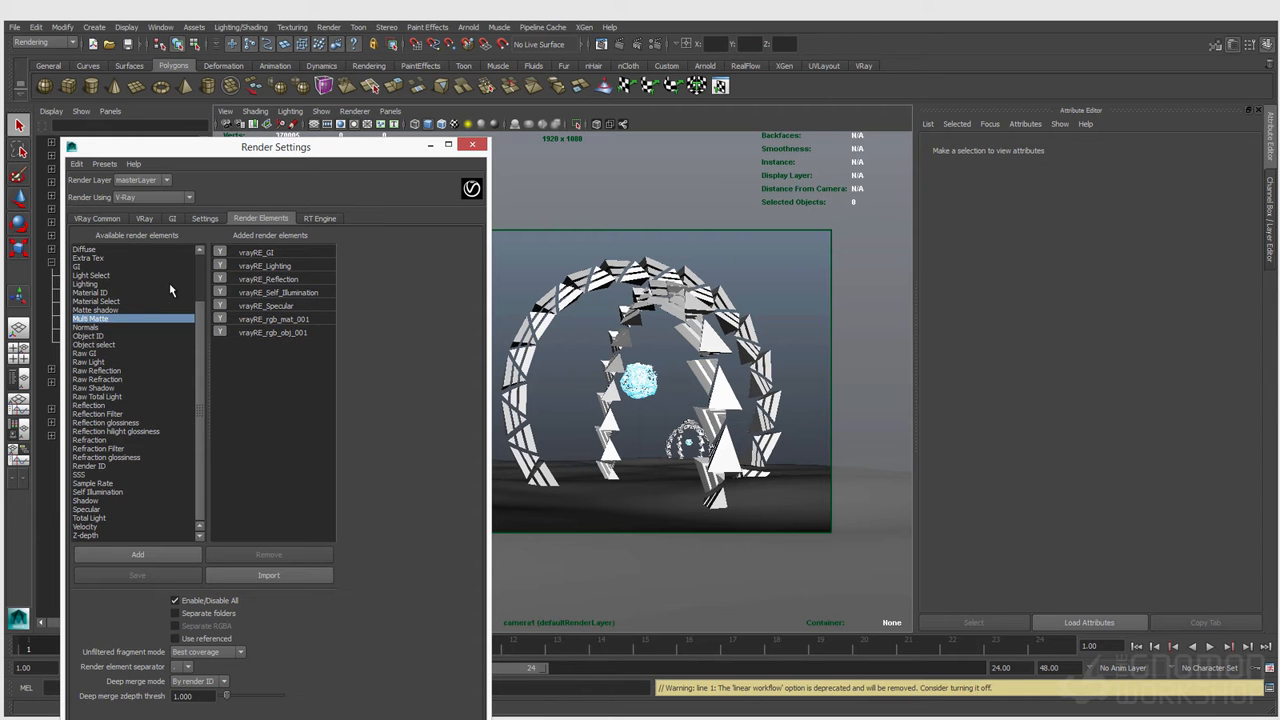
key("ctrl+a")
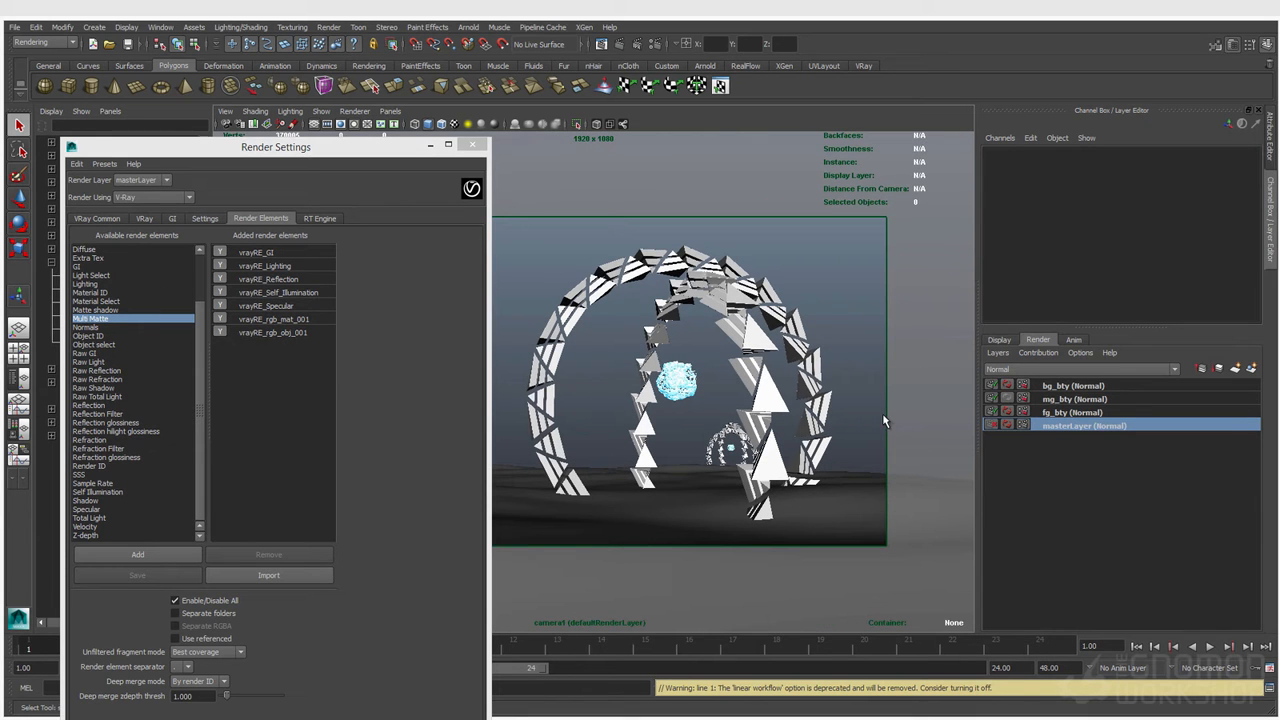
double_click(126, 311)
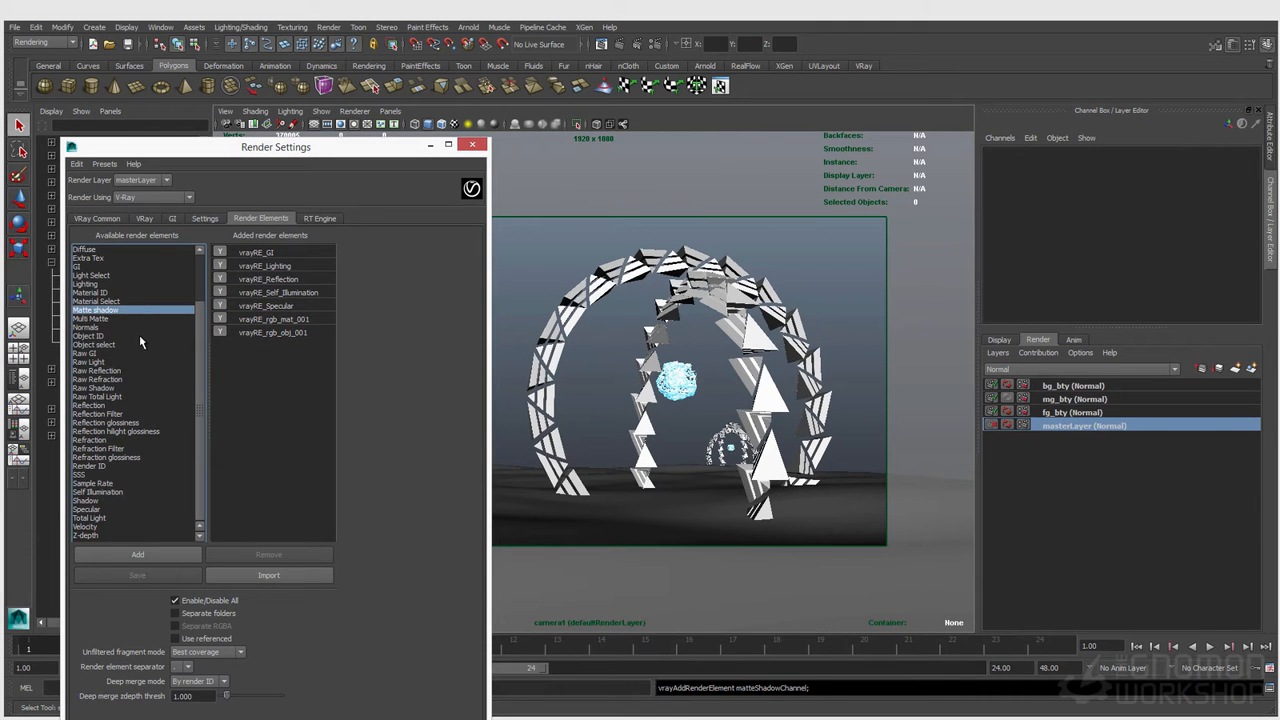
left_click(150, 554)
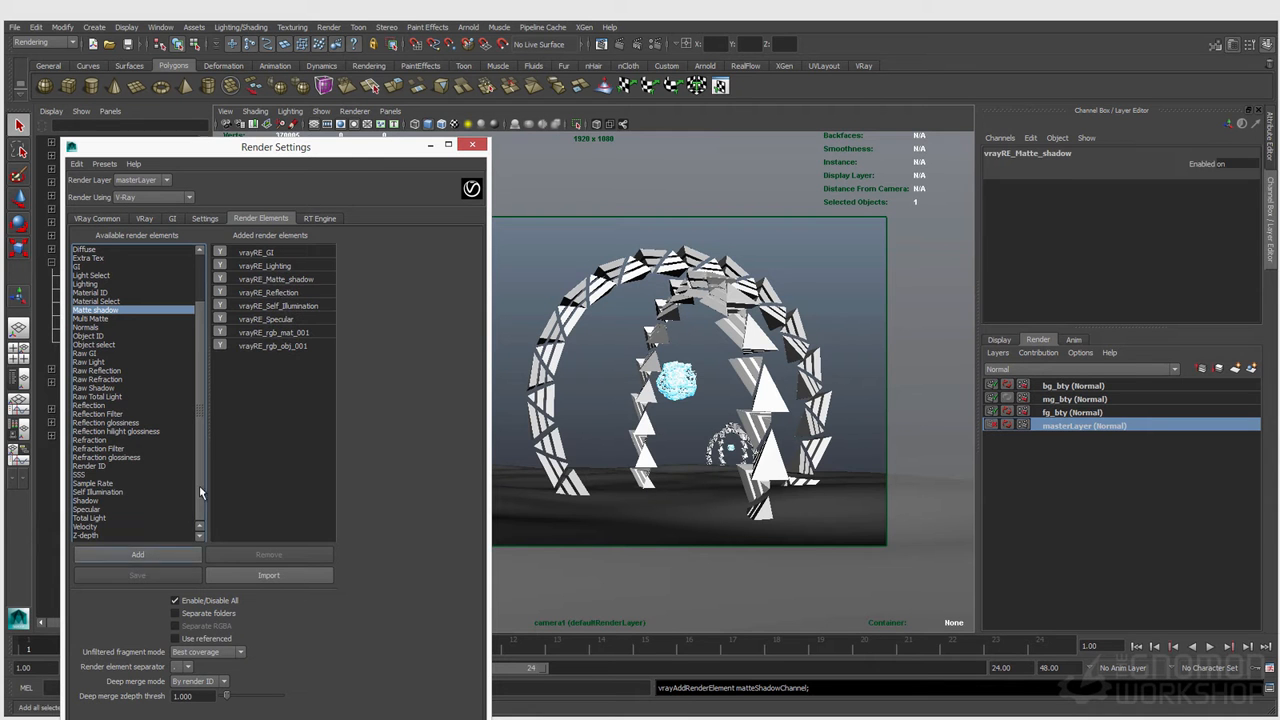
double_click(298, 280)
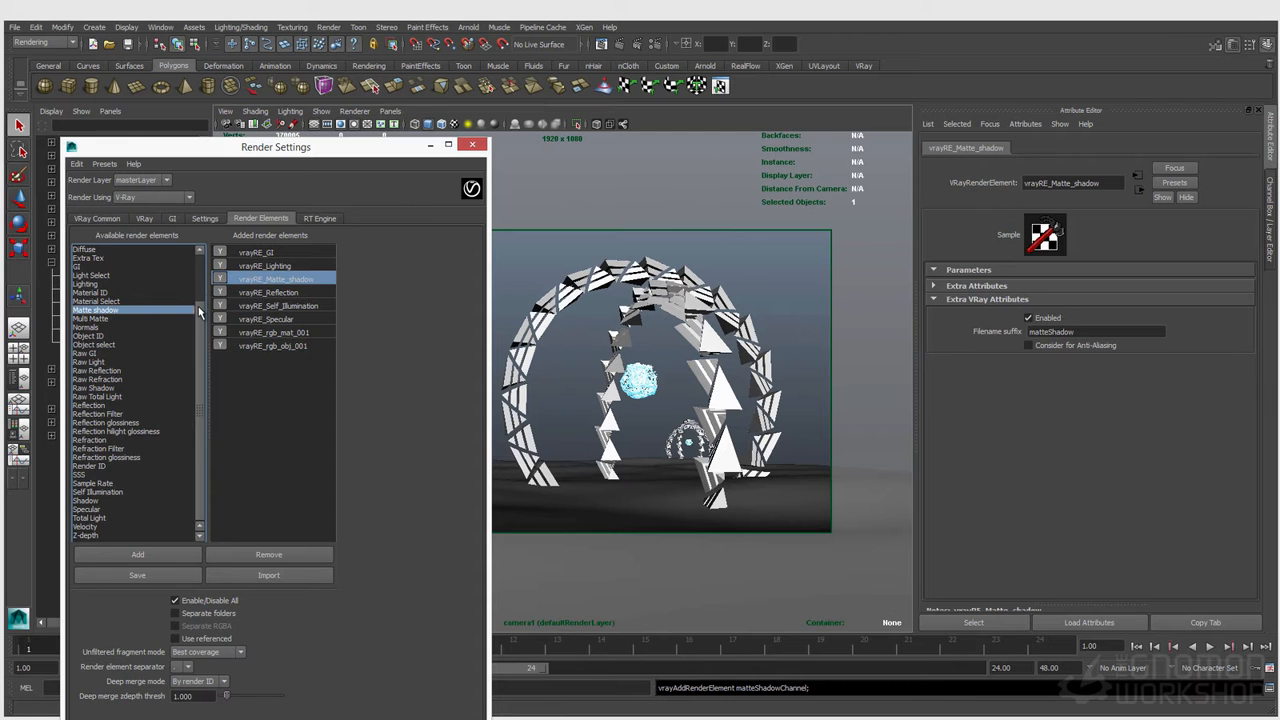
Compare the BumpNormals and Normals entries among the available render elements and add the Normals element.
left_click_drag(199, 311, 203, 249)
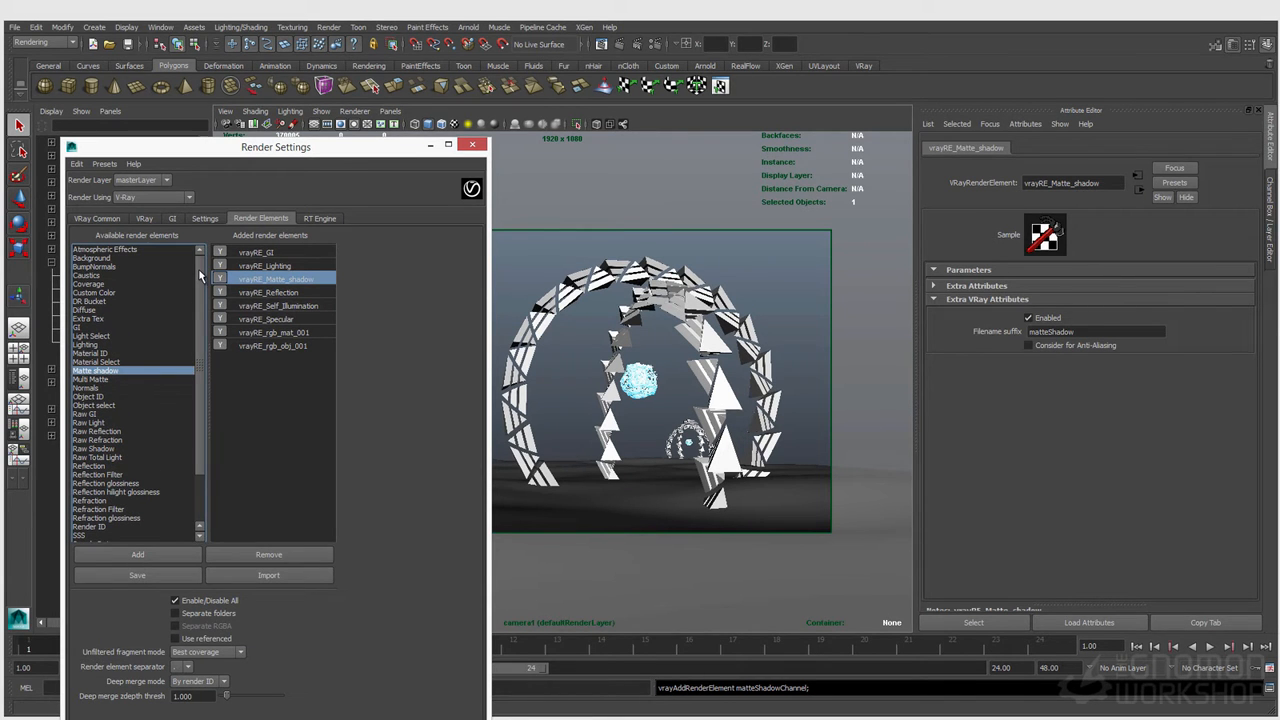
left_click(114, 268)
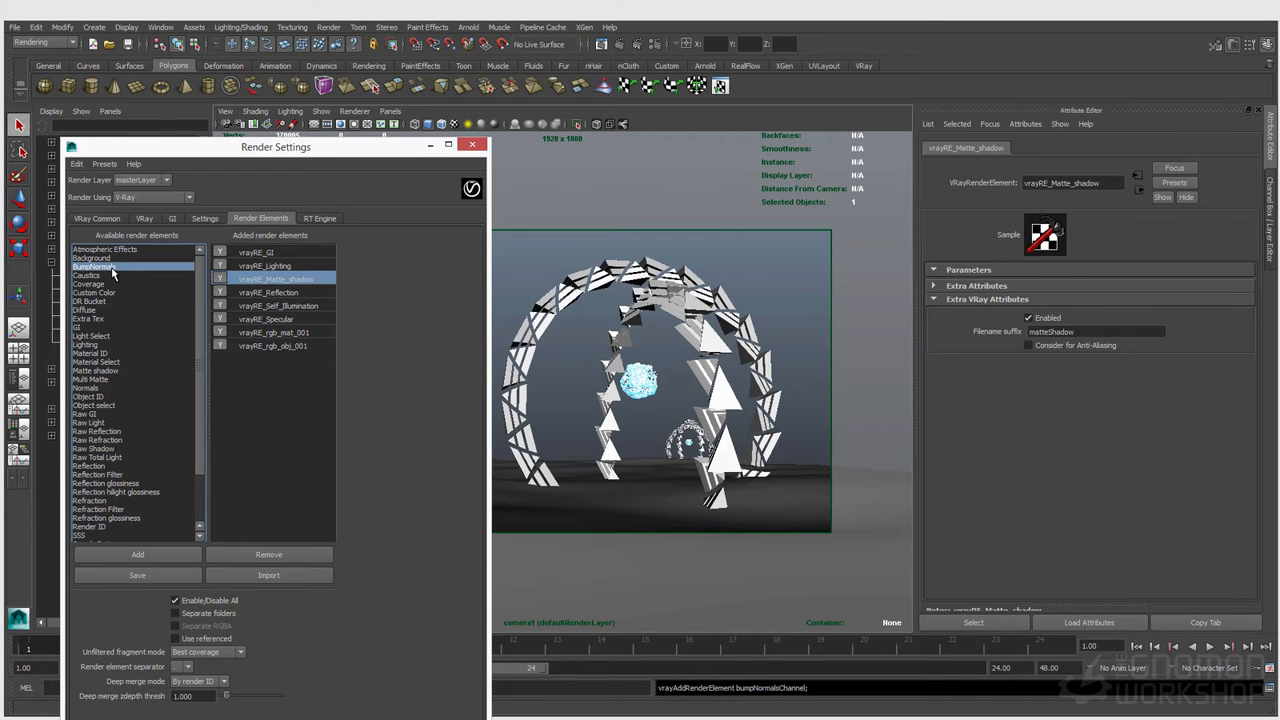
left_click(95, 389, "ctrl")
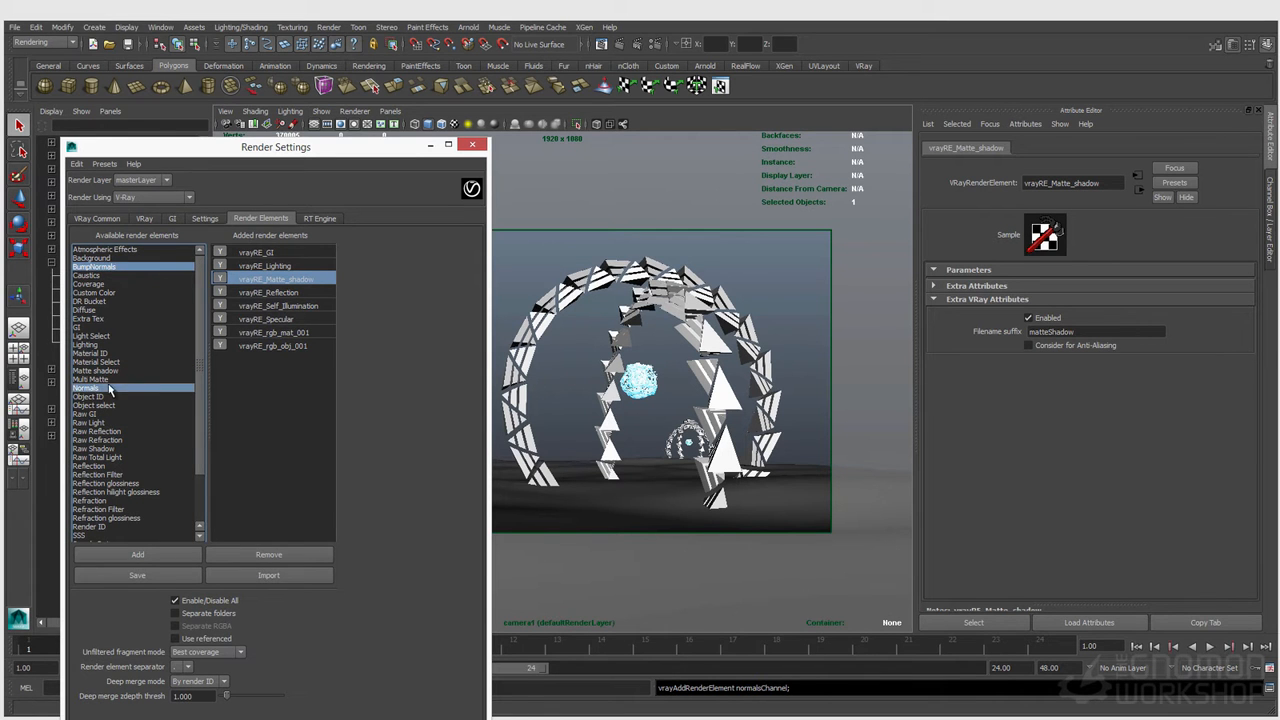
left_click(103, 267)
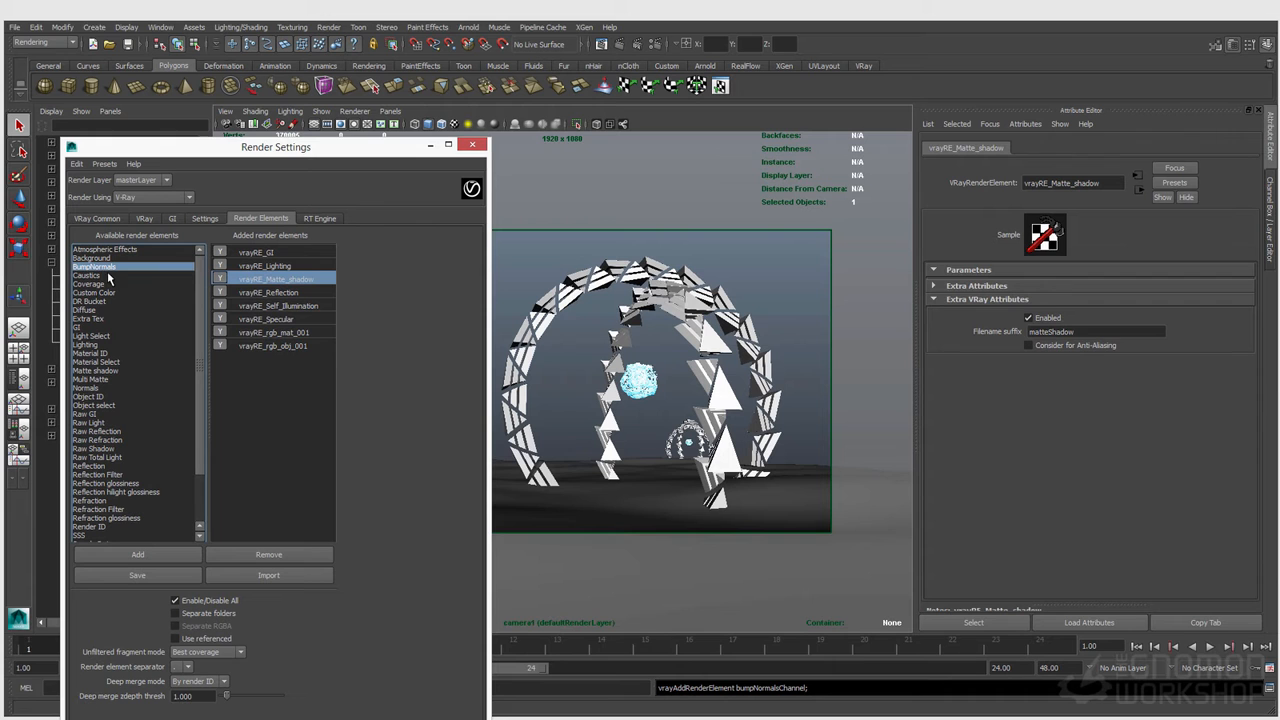
left_click(101, 388)
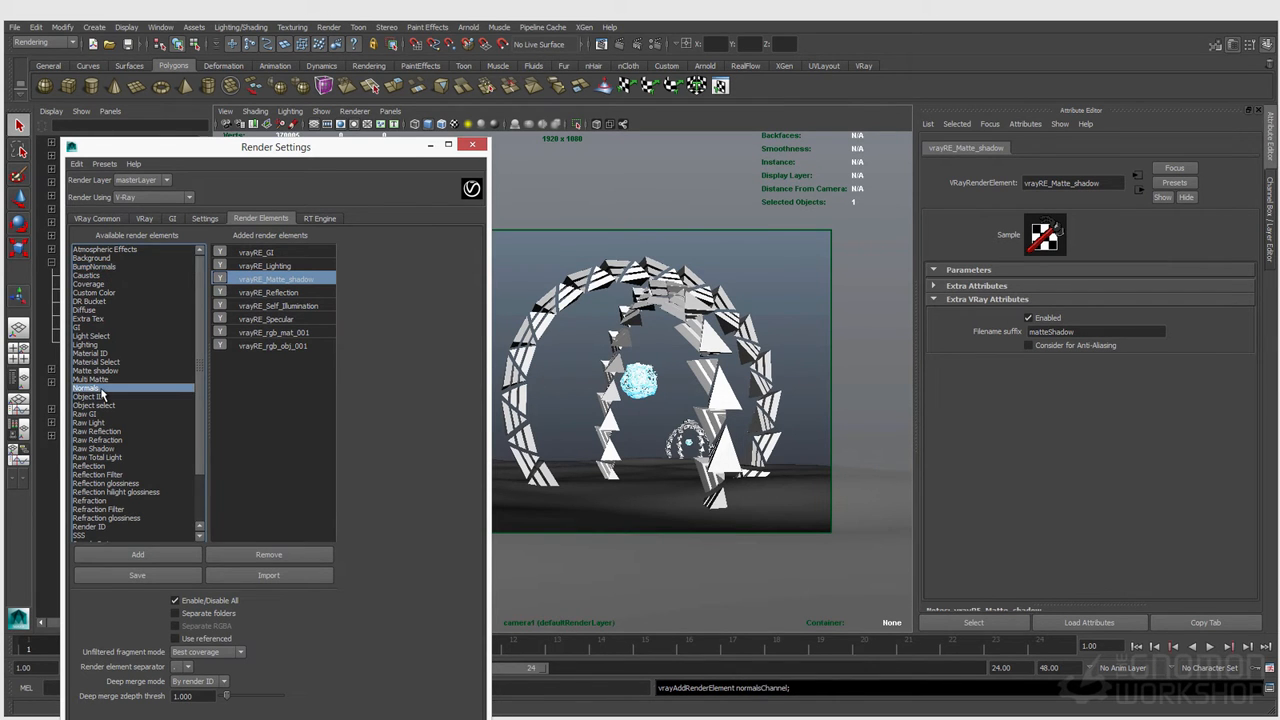
left_click(137, 554)
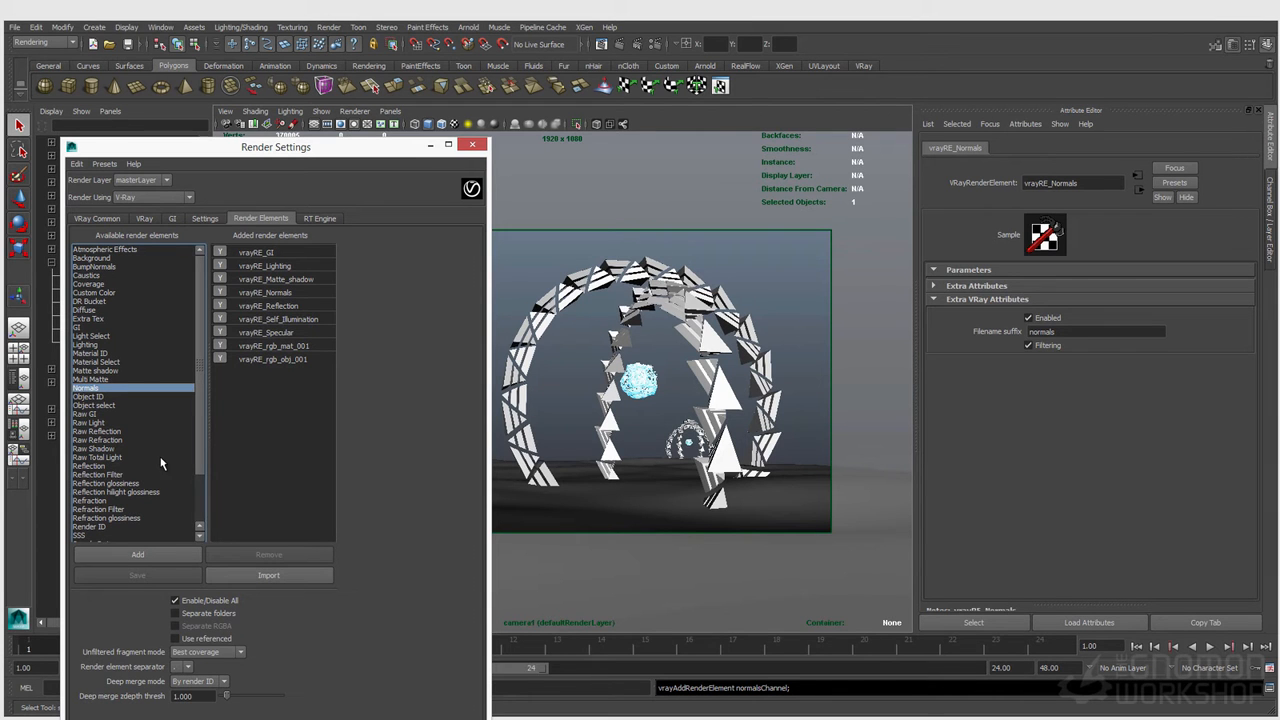
Add a Diffuse render element and look at the existing Lighting and GI elements.
left_click(83, 310)
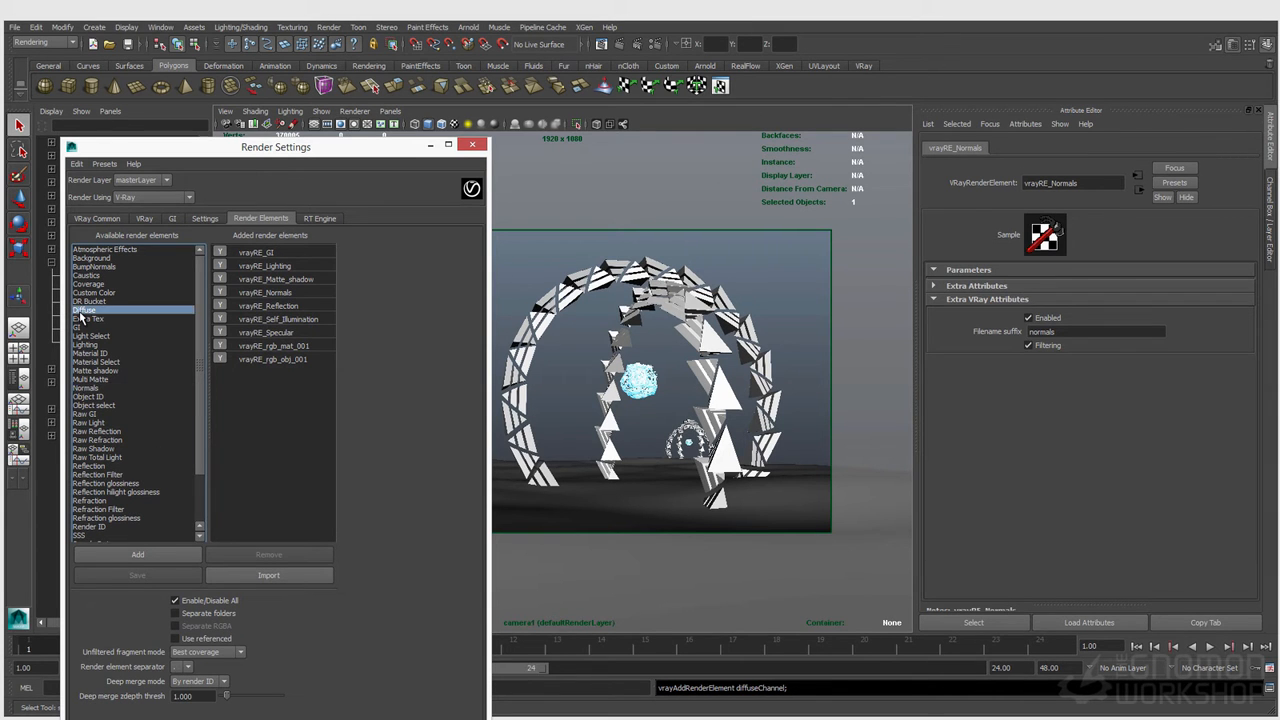
left_click(138, 554)
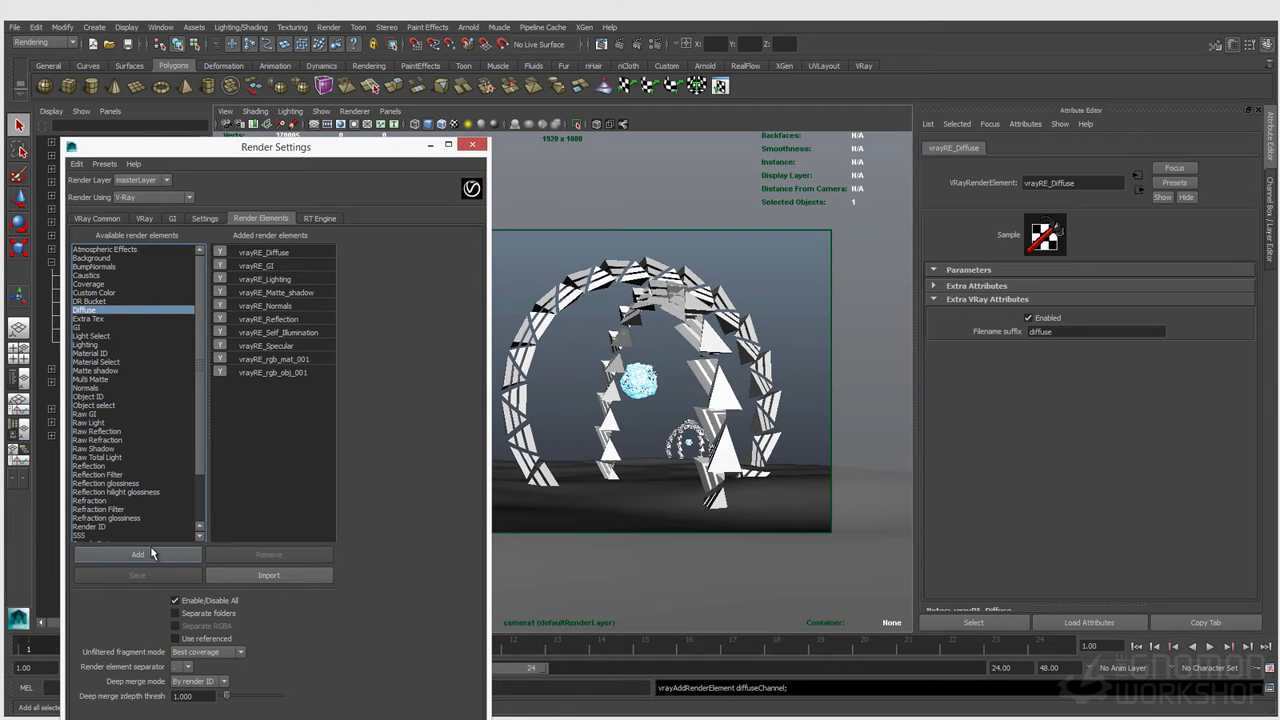
left_click(268, 266)
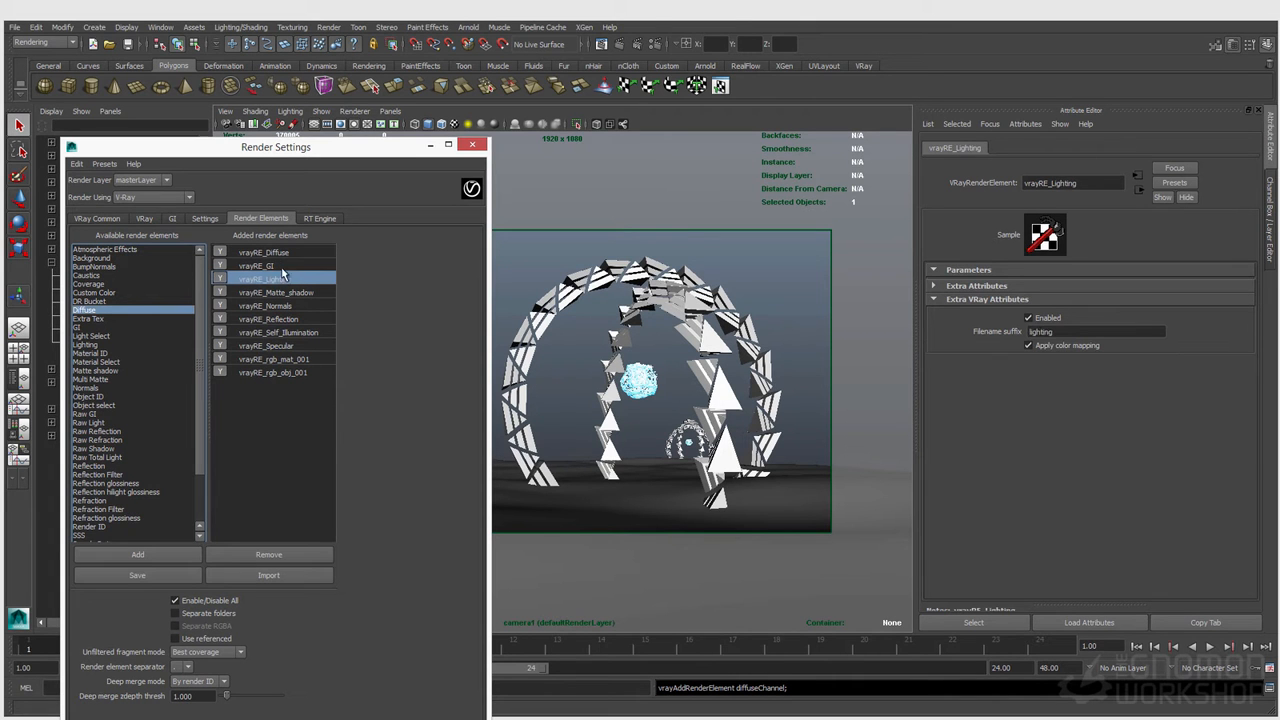
Add a Z-depth render element and open its depth attributes.
left_click(96, 423)
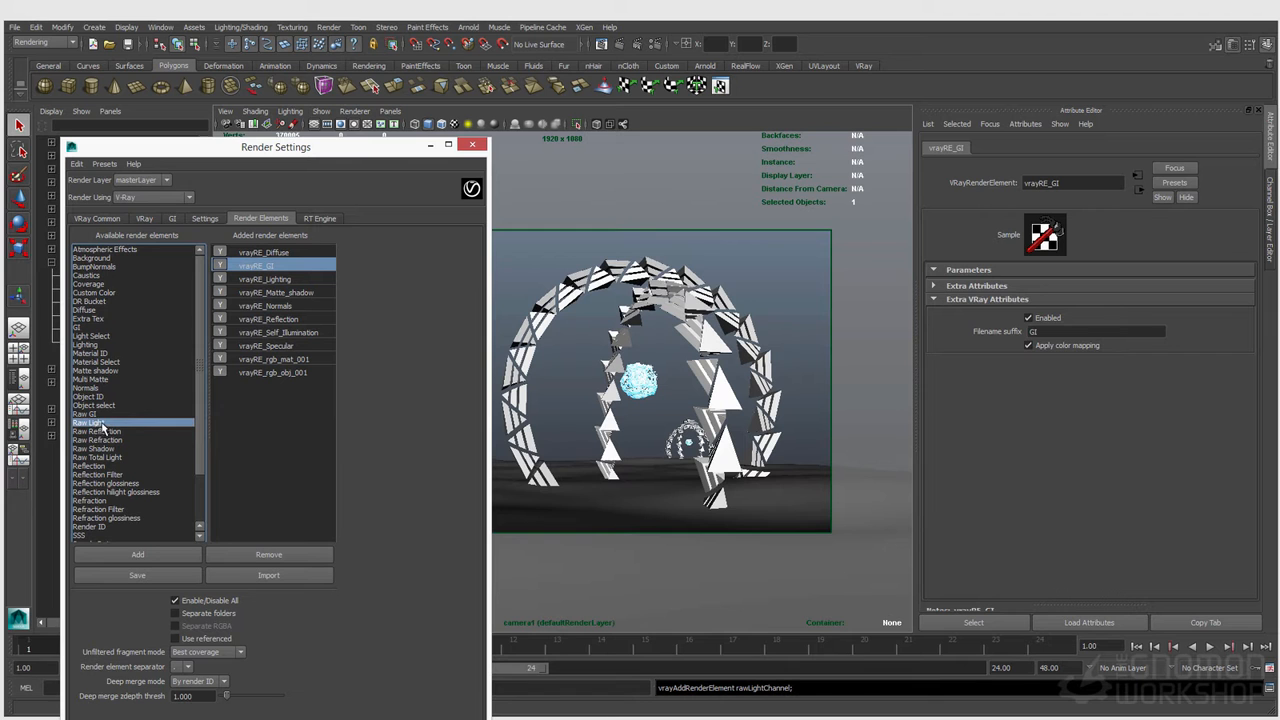
scroll(100, 450, "down", 3)
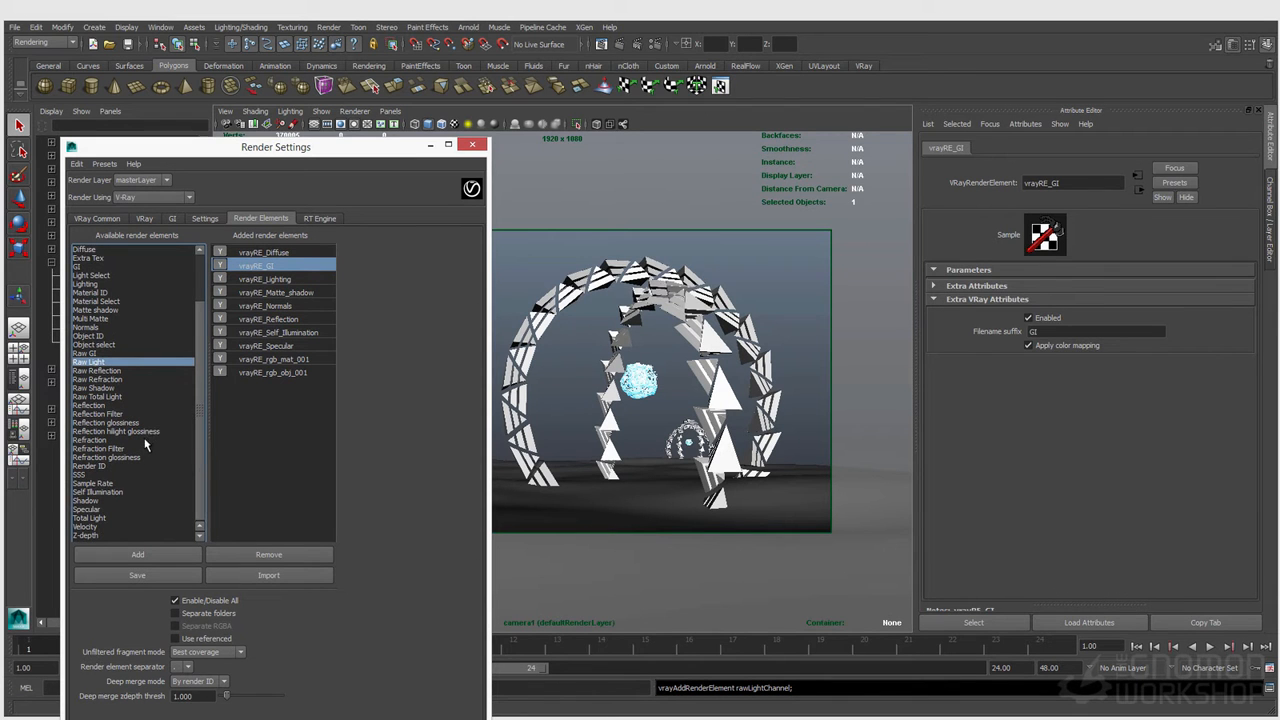
left_click(88, 535)
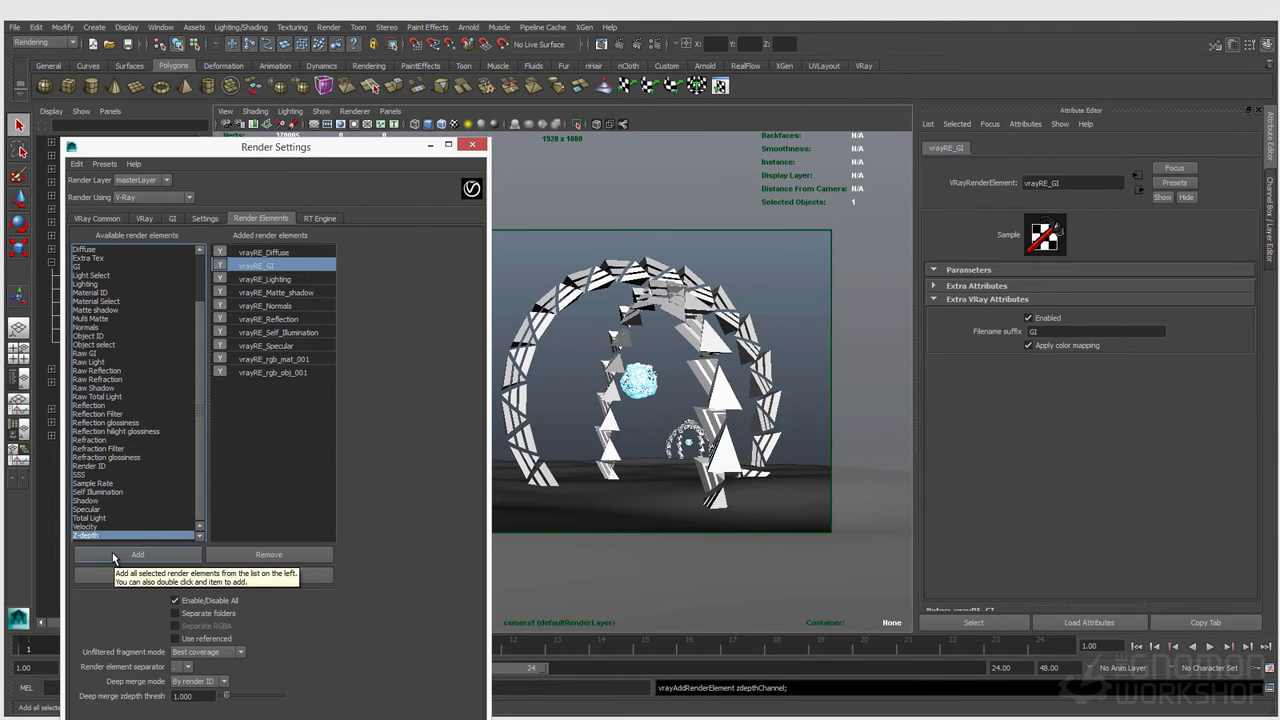
left_click(112, 552)
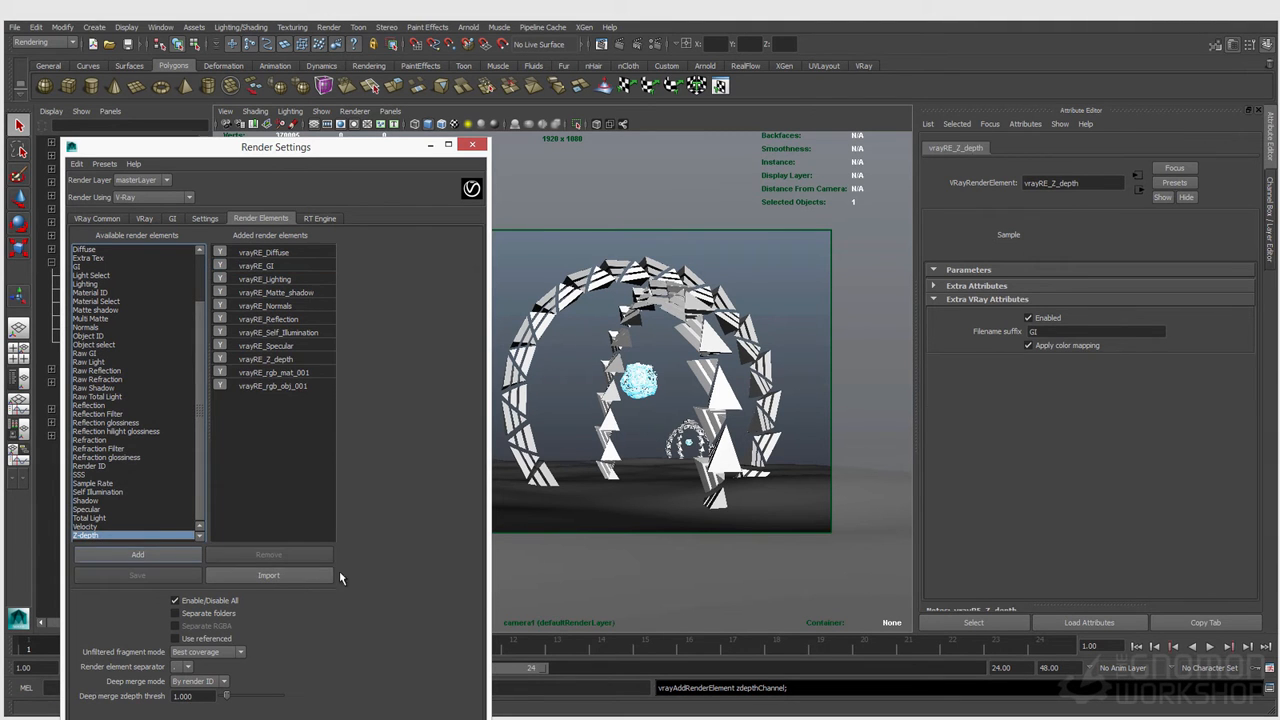
left_click(257, 361)
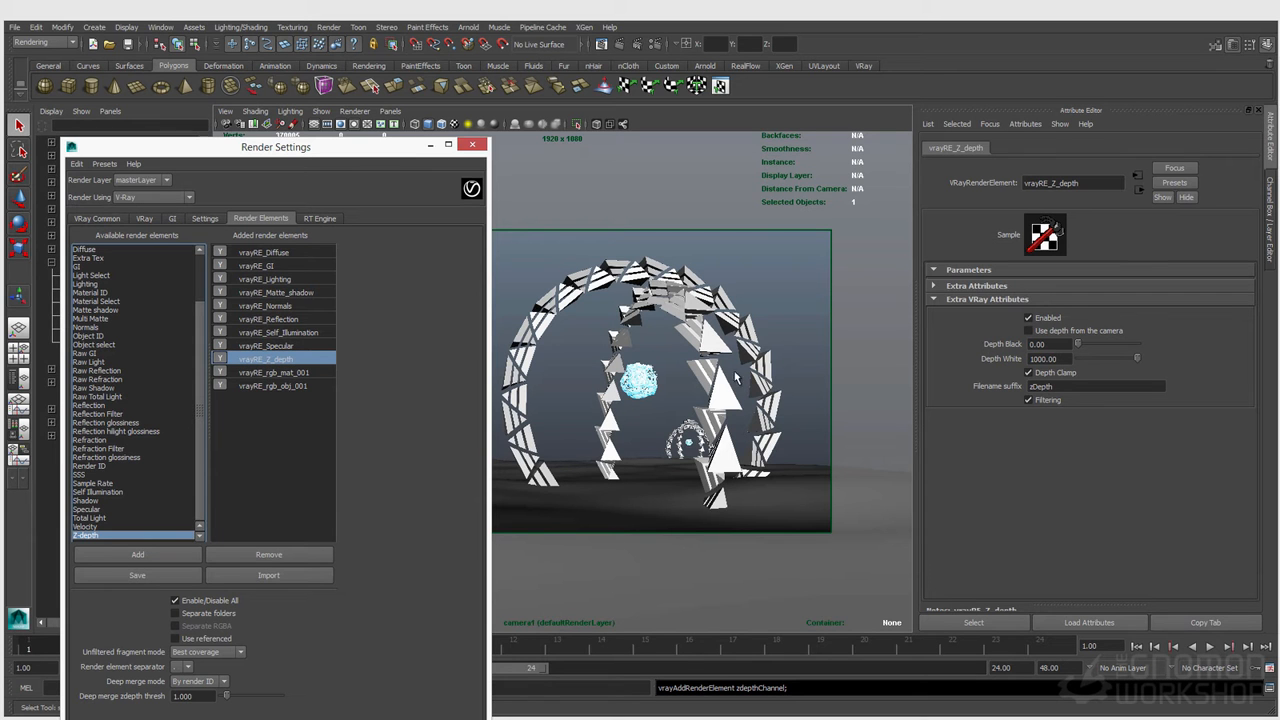
Set the Z-depth element's Depth White to 1 and turn off Depth Clamp.
double_click(1044, 358)
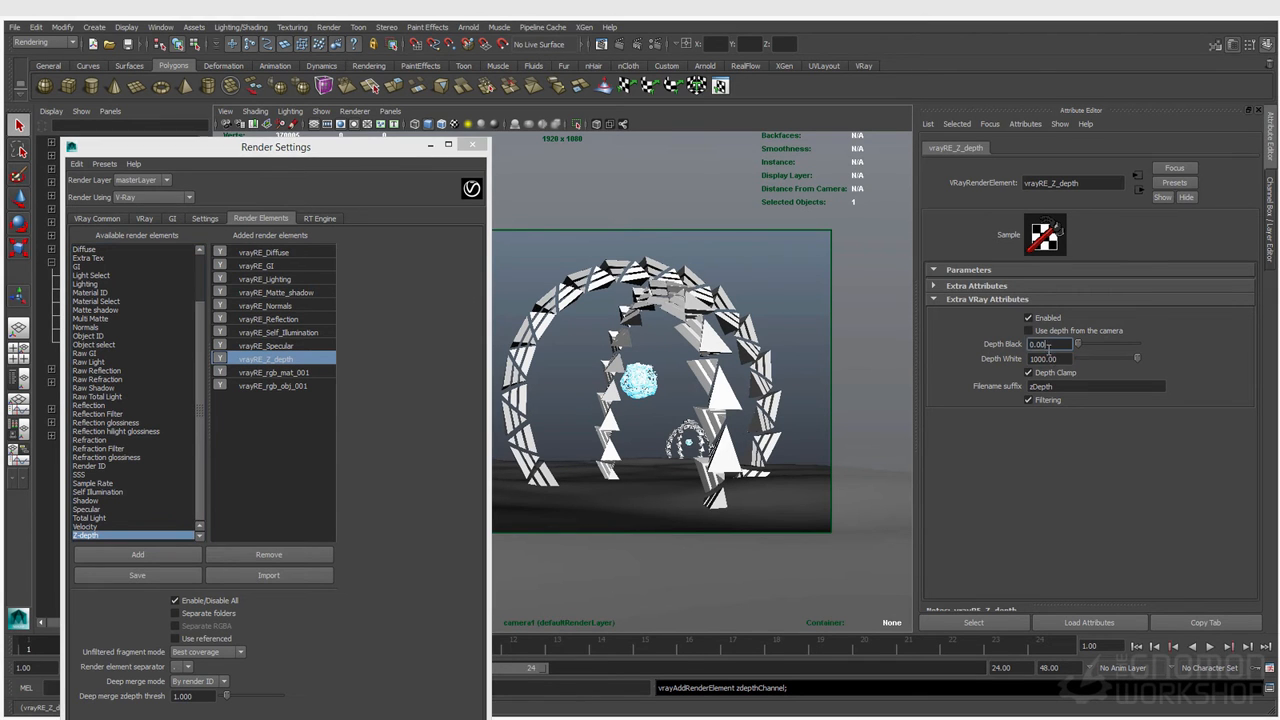
key("shift+Tab")
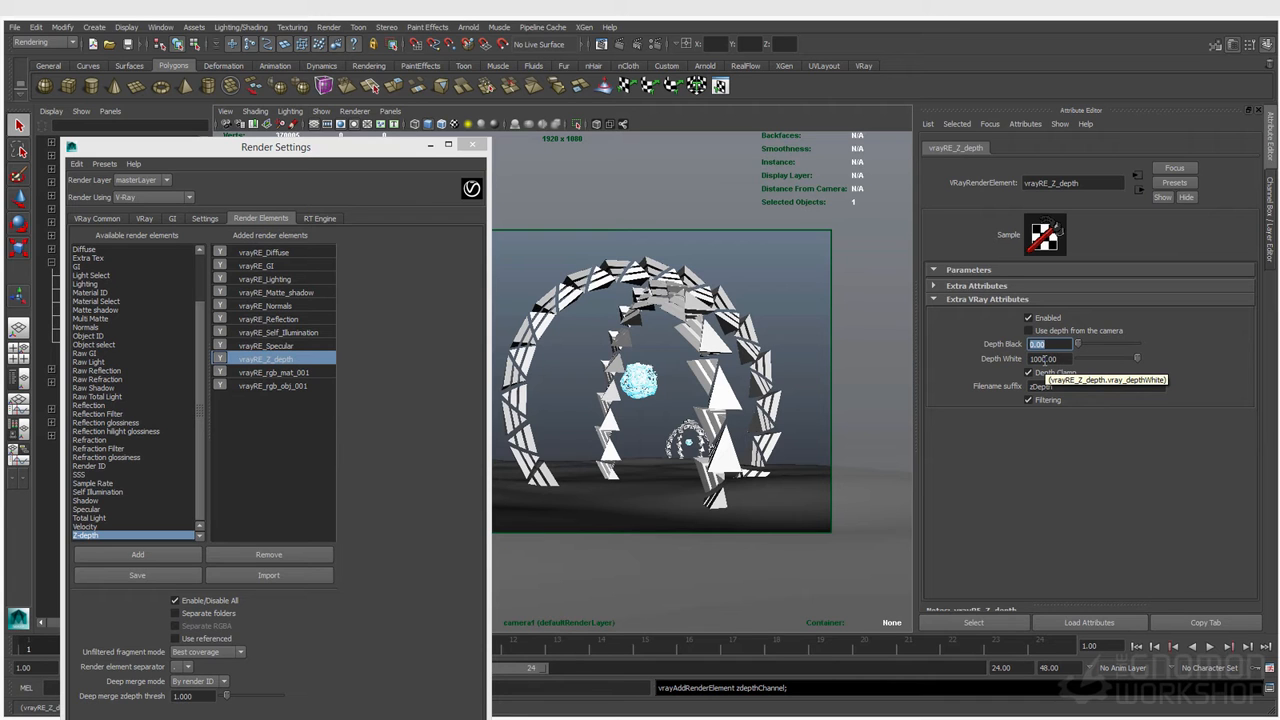
key("Tab")
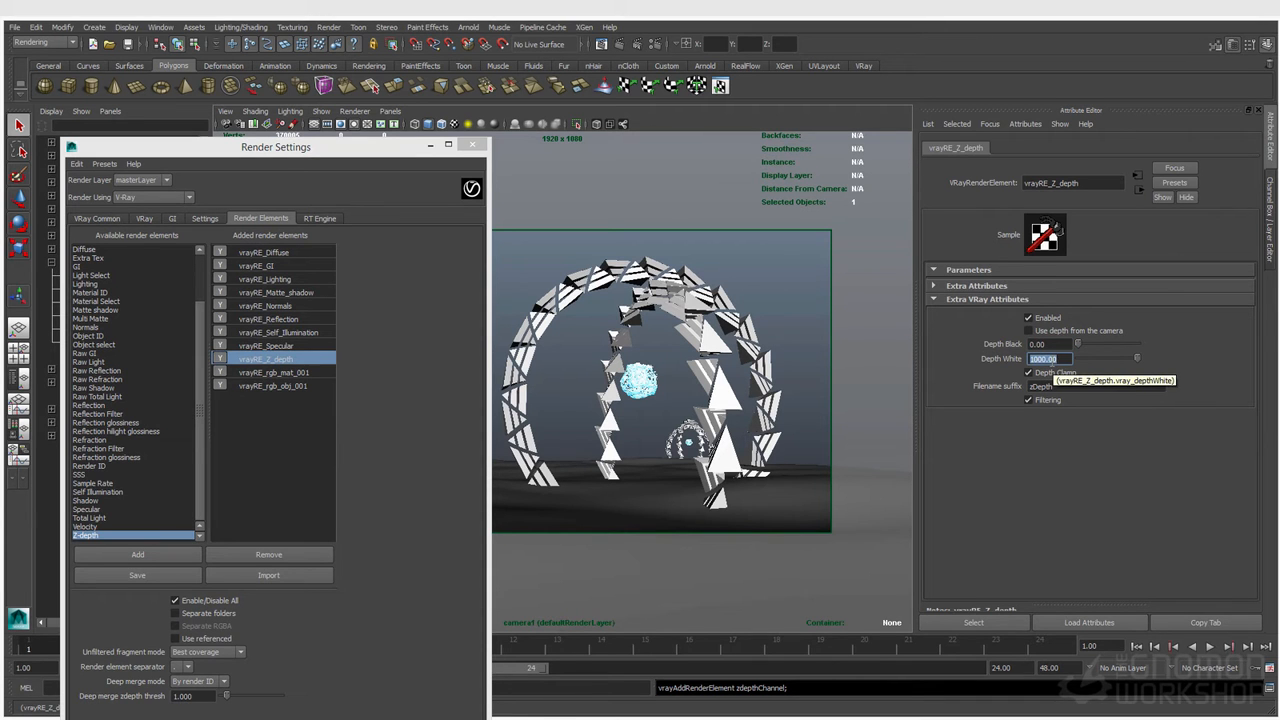
type("1")
key("Return")
left_click(1030, 372)
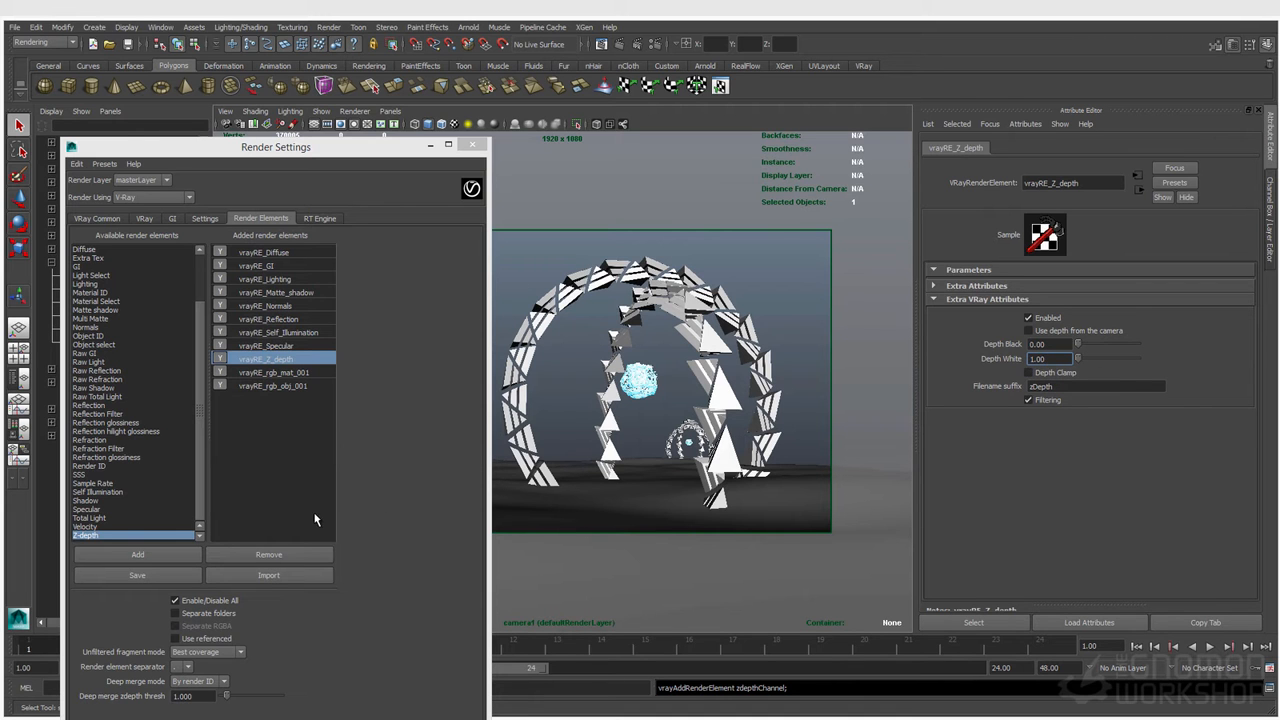
Try rotating the large pyramid arch around its centre and undo the rotation.
left_click(540, 342)
left_click(538, 342)
key("e")
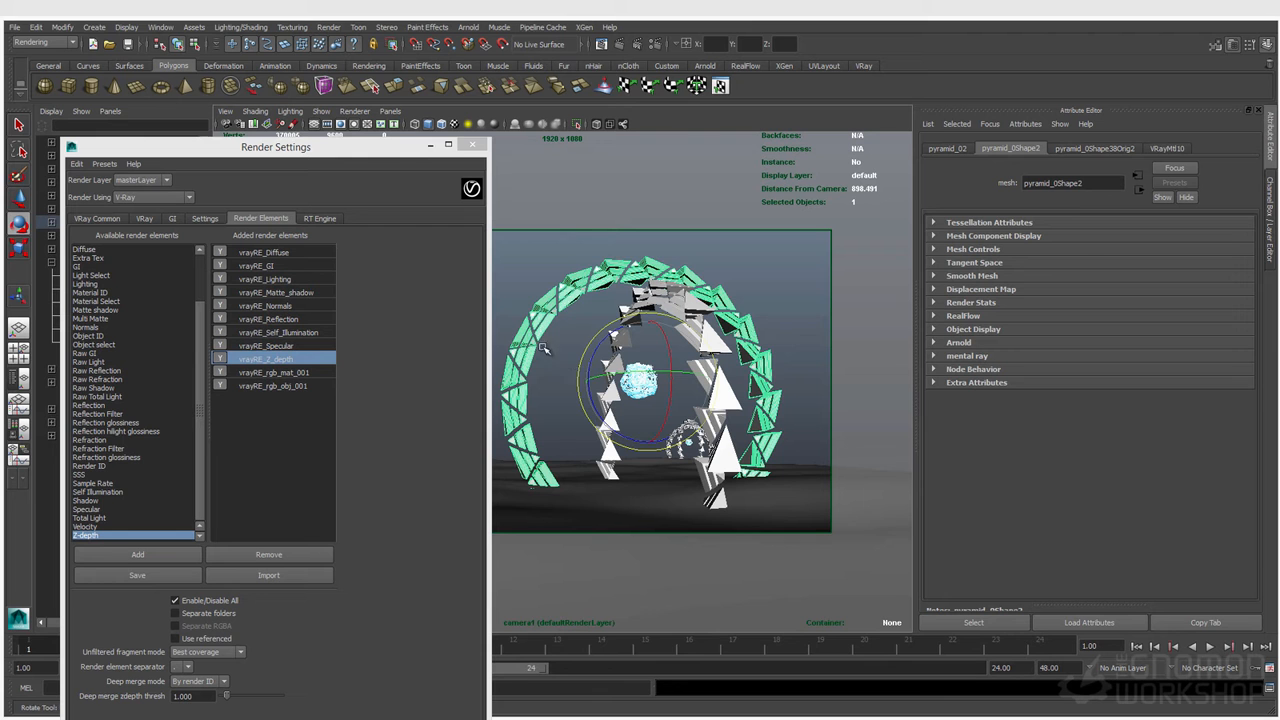
left_click_drag(597, 408, 589, 383)
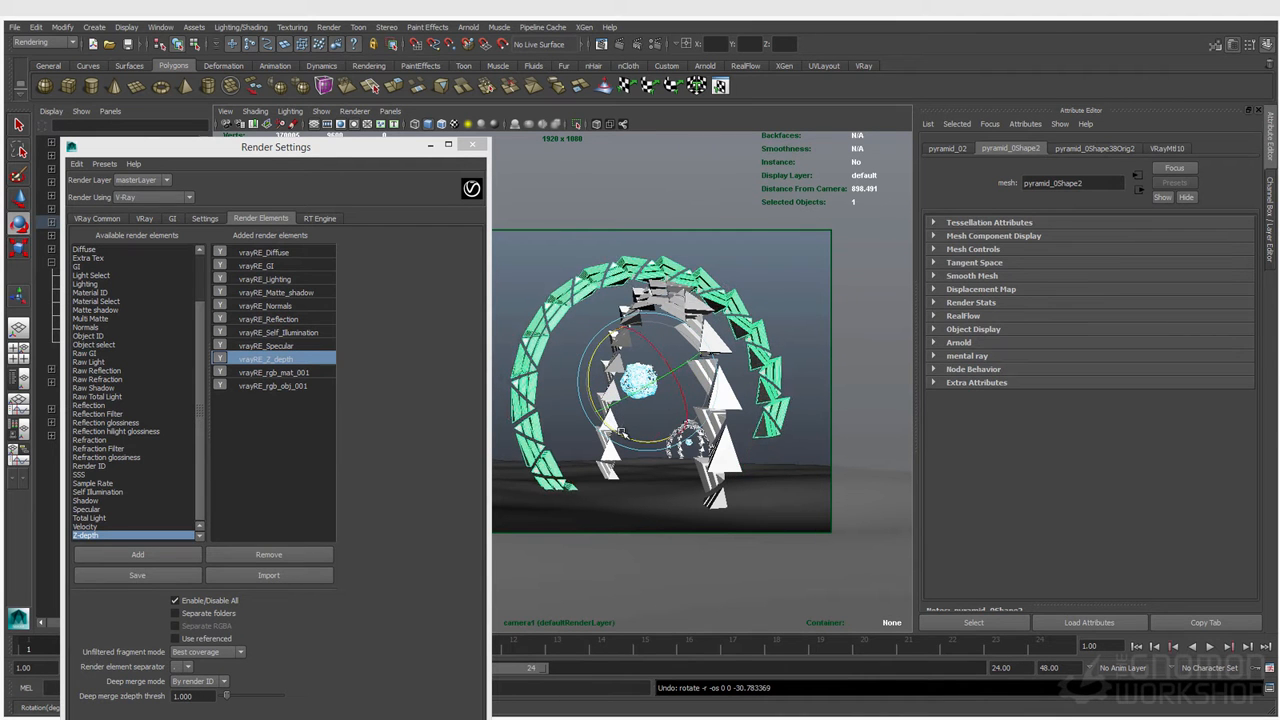
key("ctrl+z")
left_click(160, 27)
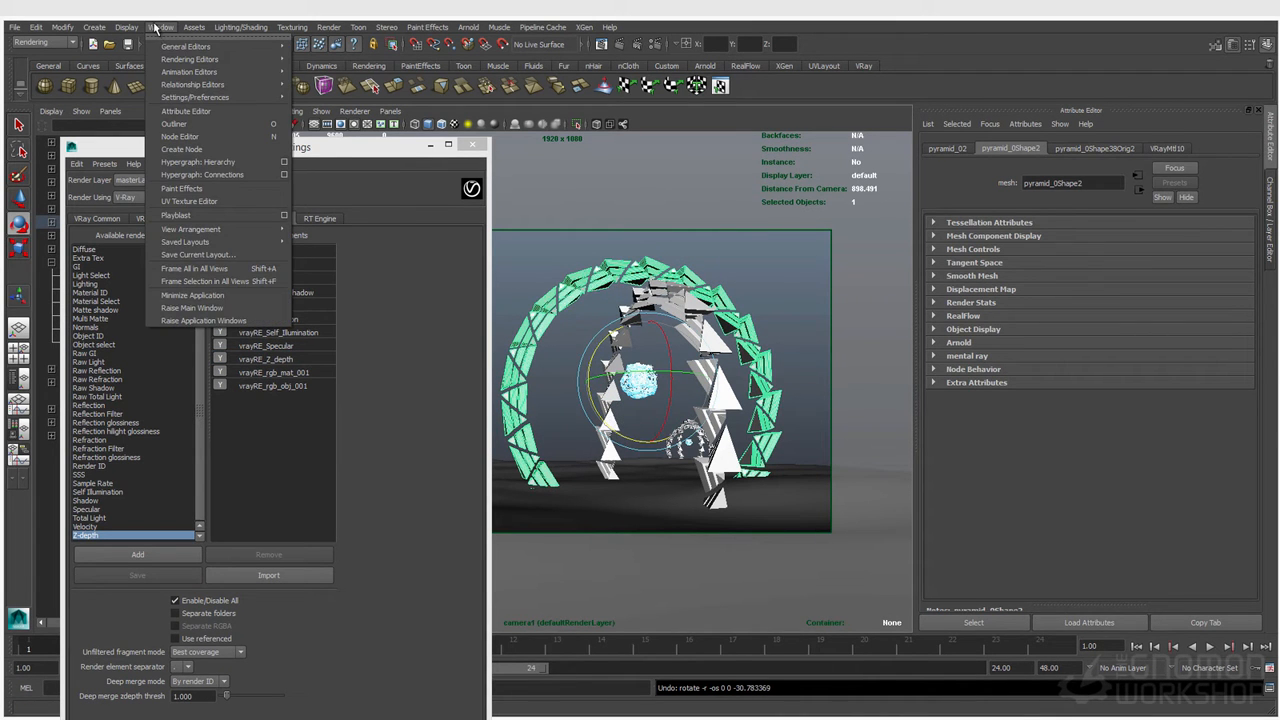
left_click(155, 25)
left_click_drag(592, 350, 606, 418)
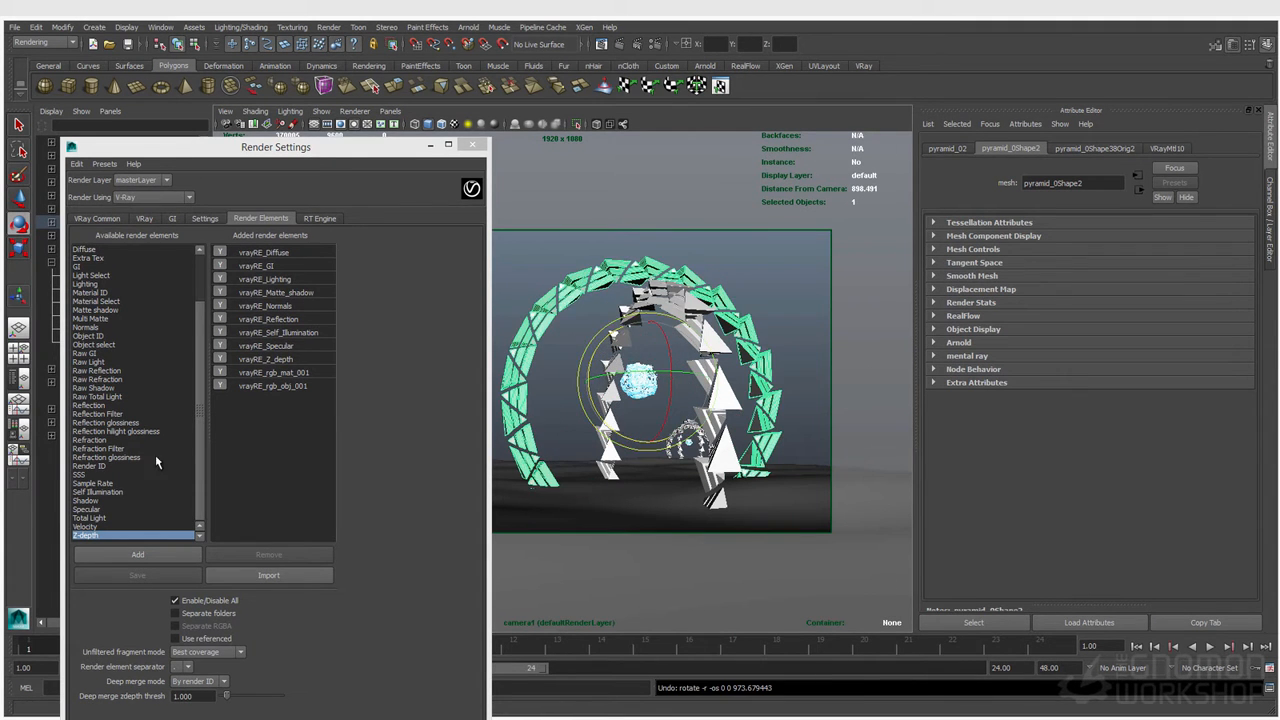
Add a Velocity render element, check its Max Velocity setting and select it together with the Z-depth and Normals elements.
left_click(95, 527)
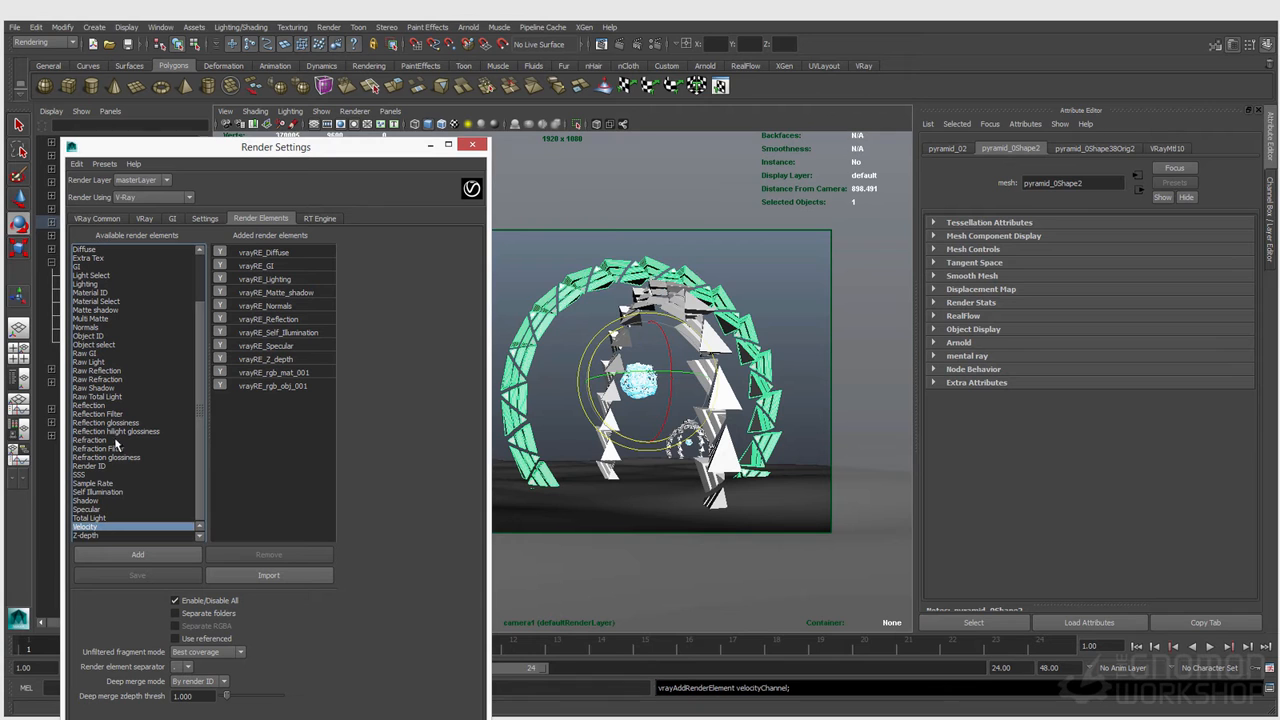
left_click(131, 555)
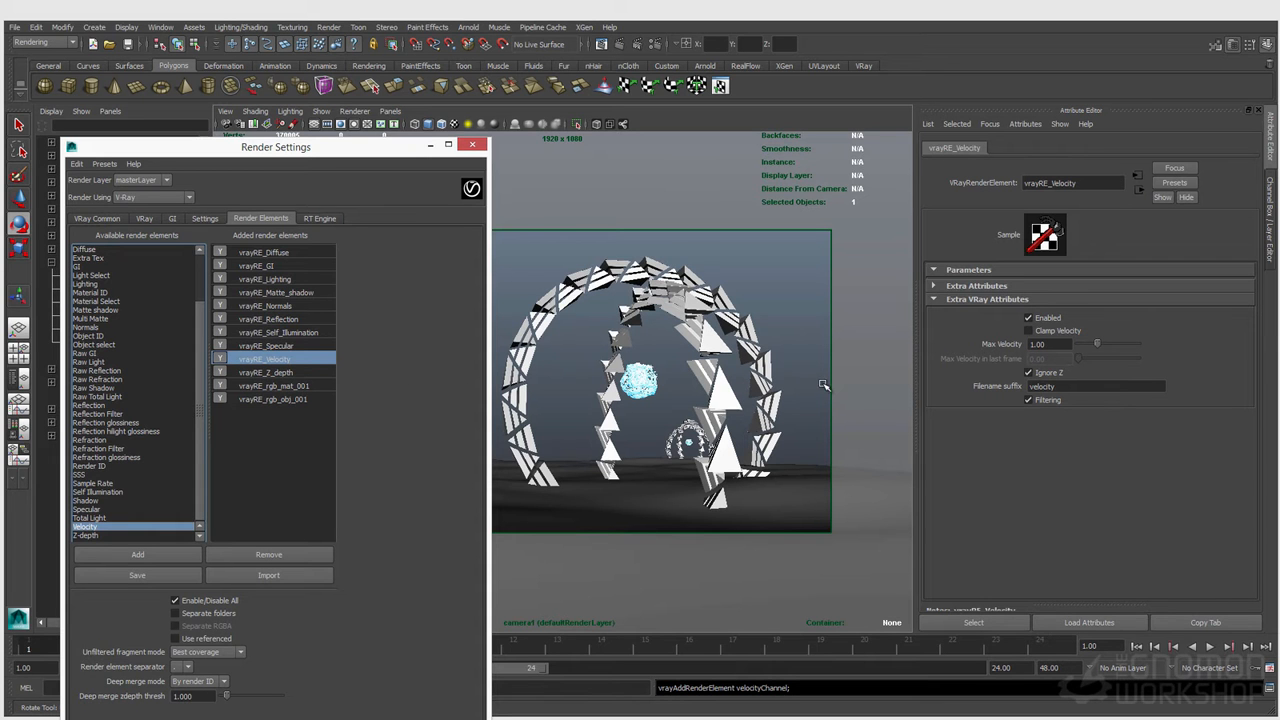
left_click(1045, 344)
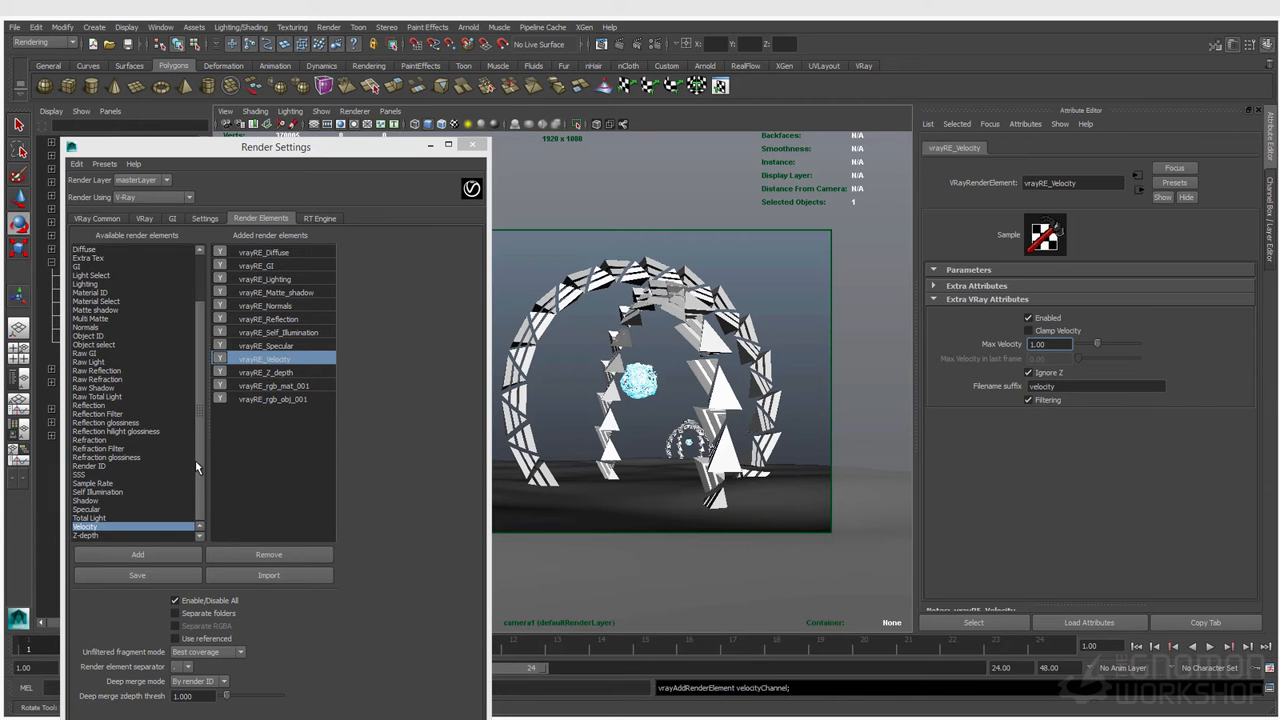
left_click(282, 372, "shift")
left_click(289, 306, "ctrl")
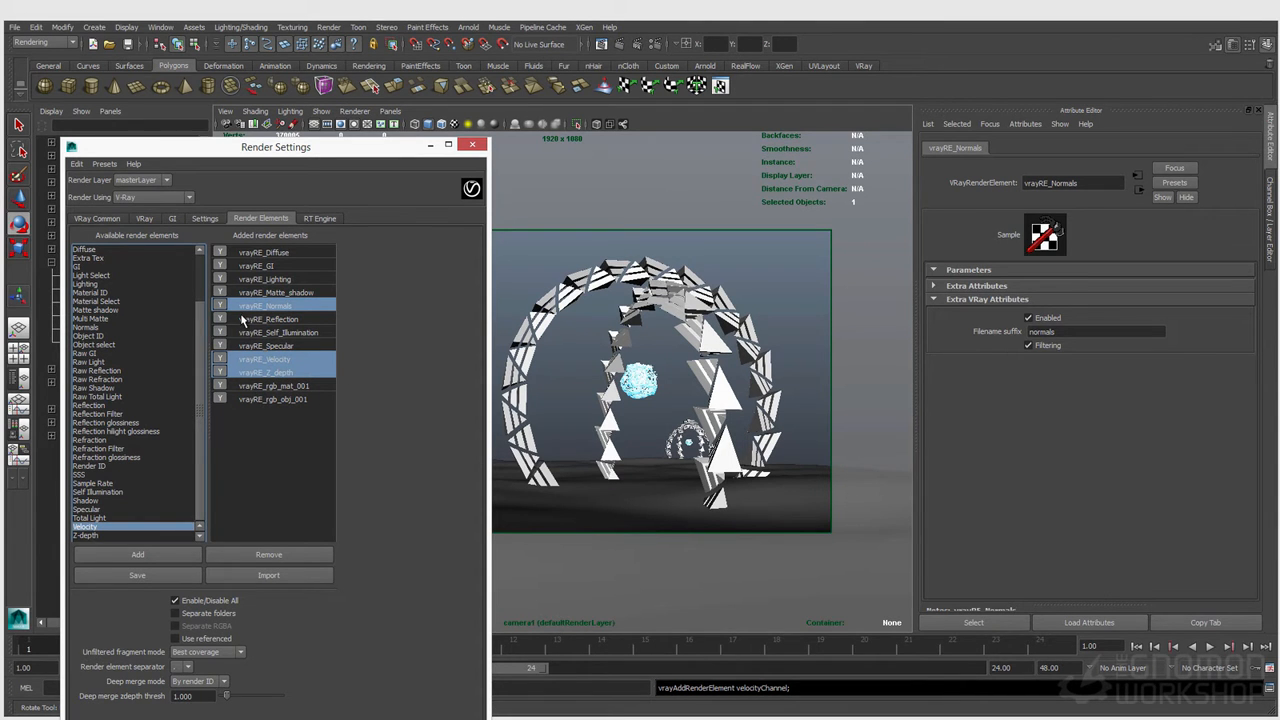
Add an Extra Tex render element and open its attributes.
scroll(205, 300, "up", 3)
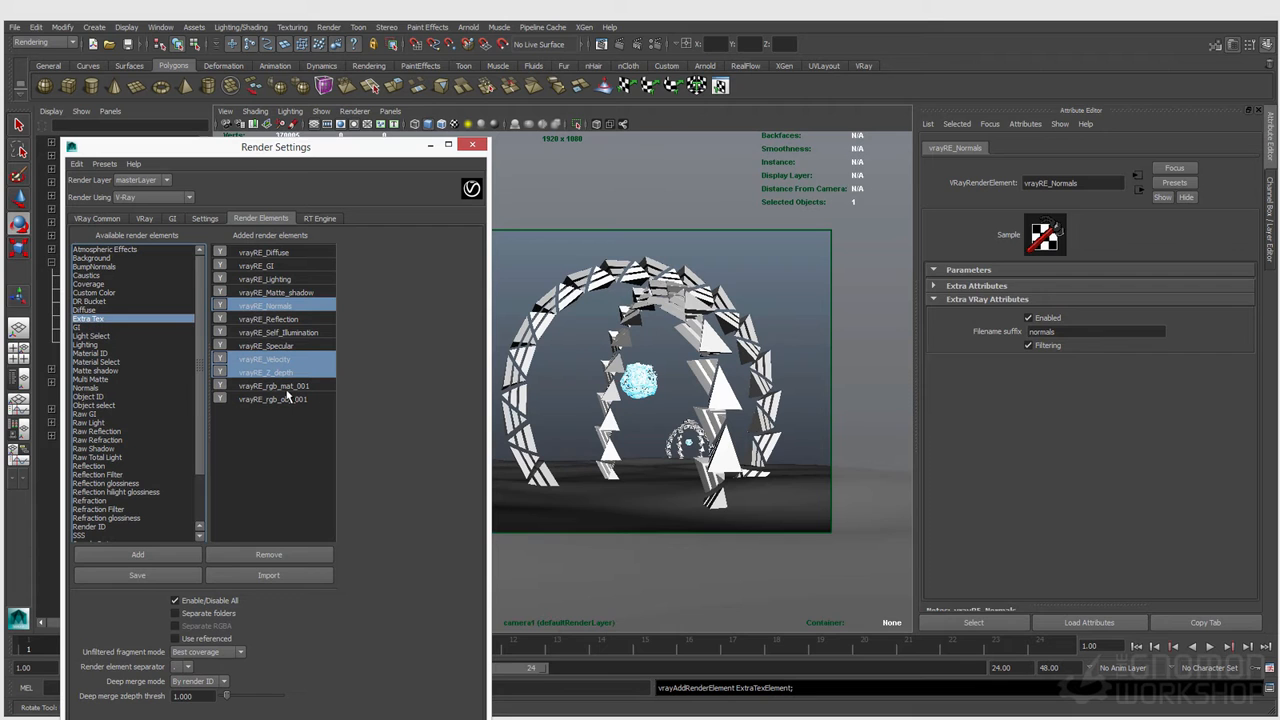
left_click(564, 302)
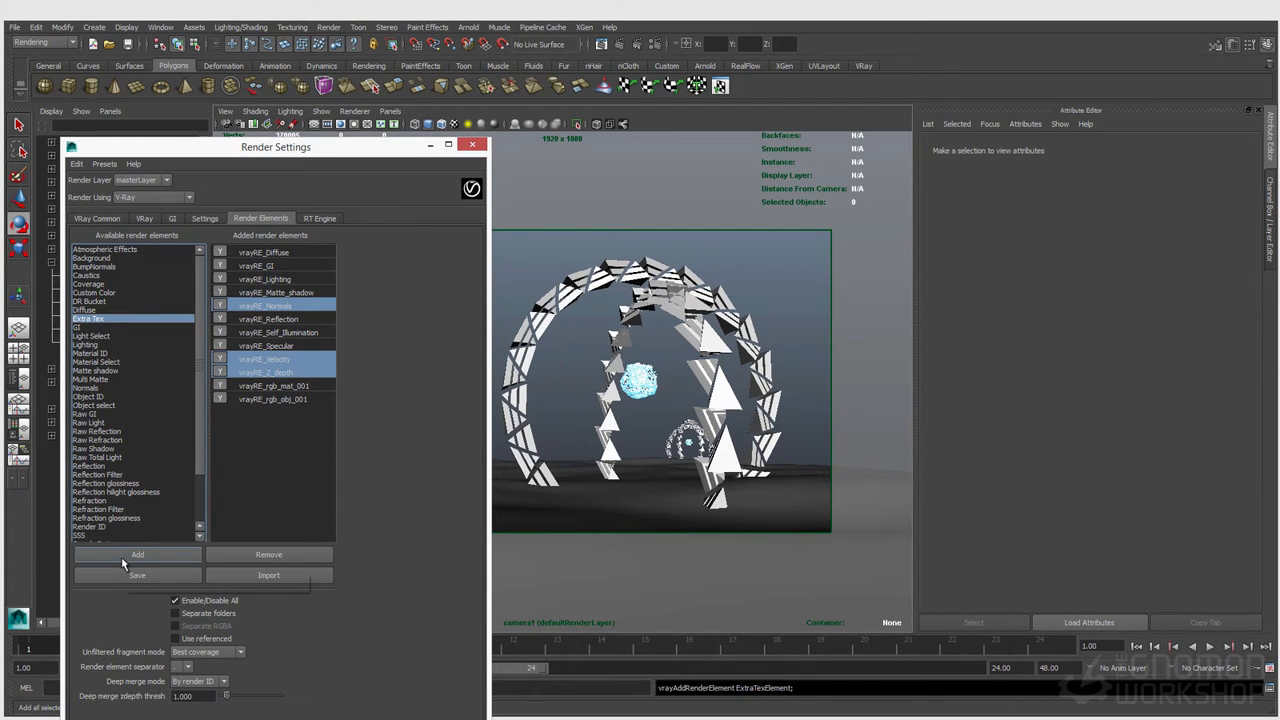
left_click(121, 555)
left_click(272, 266)
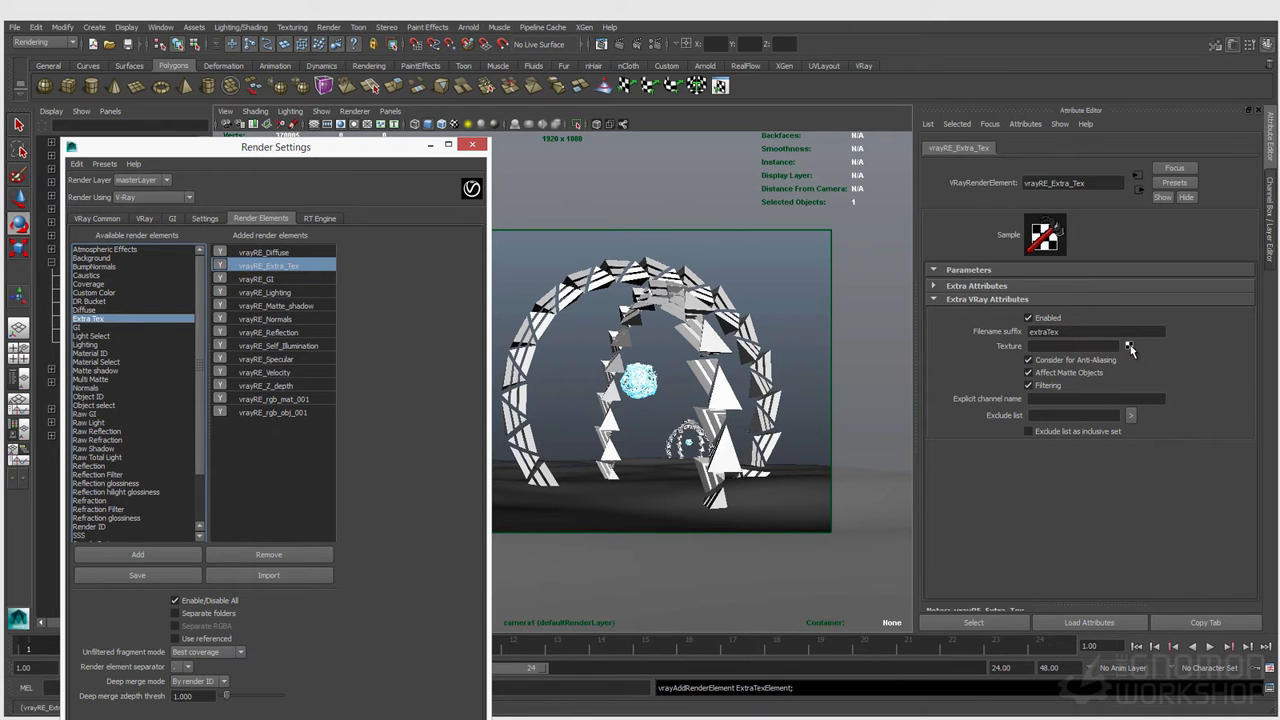
Assign a Maya 2D Noise texture to the Extra Tex element's Texture attribute.
left_click(1130, 348)
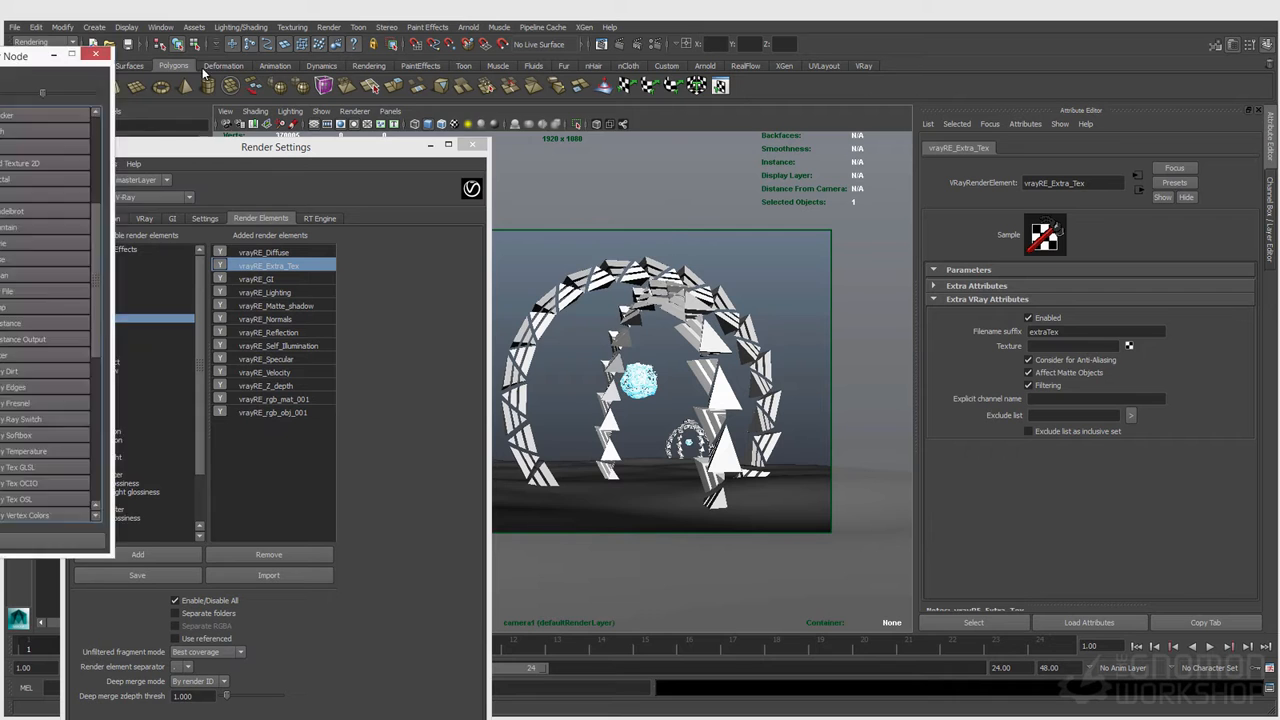
scroll(616, 525, "up", 3)
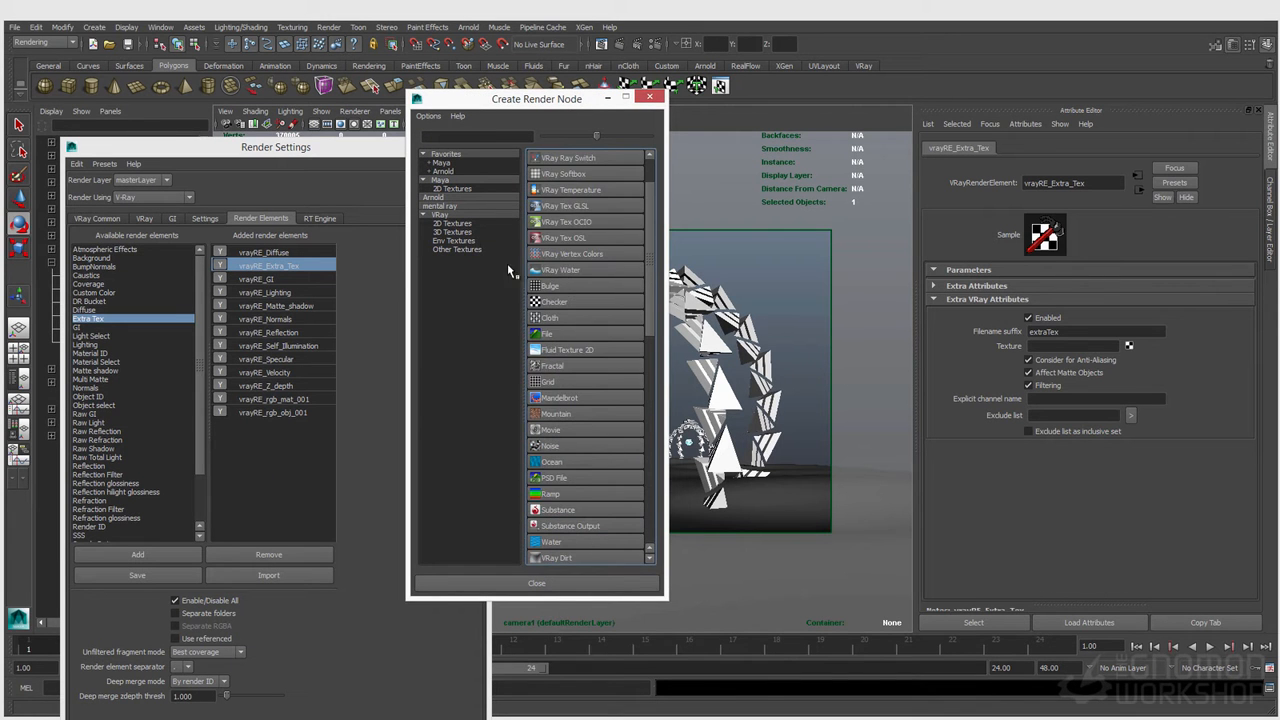
left_click(466, 232)
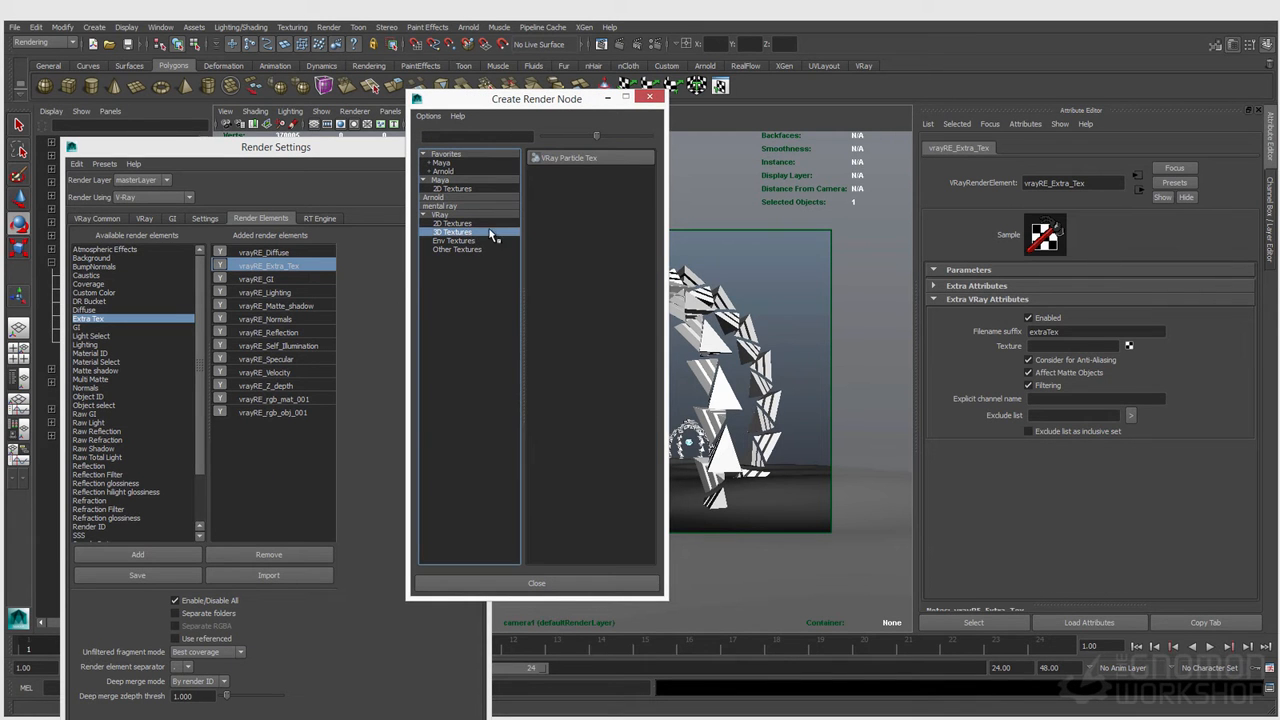
left_click(448, 189)
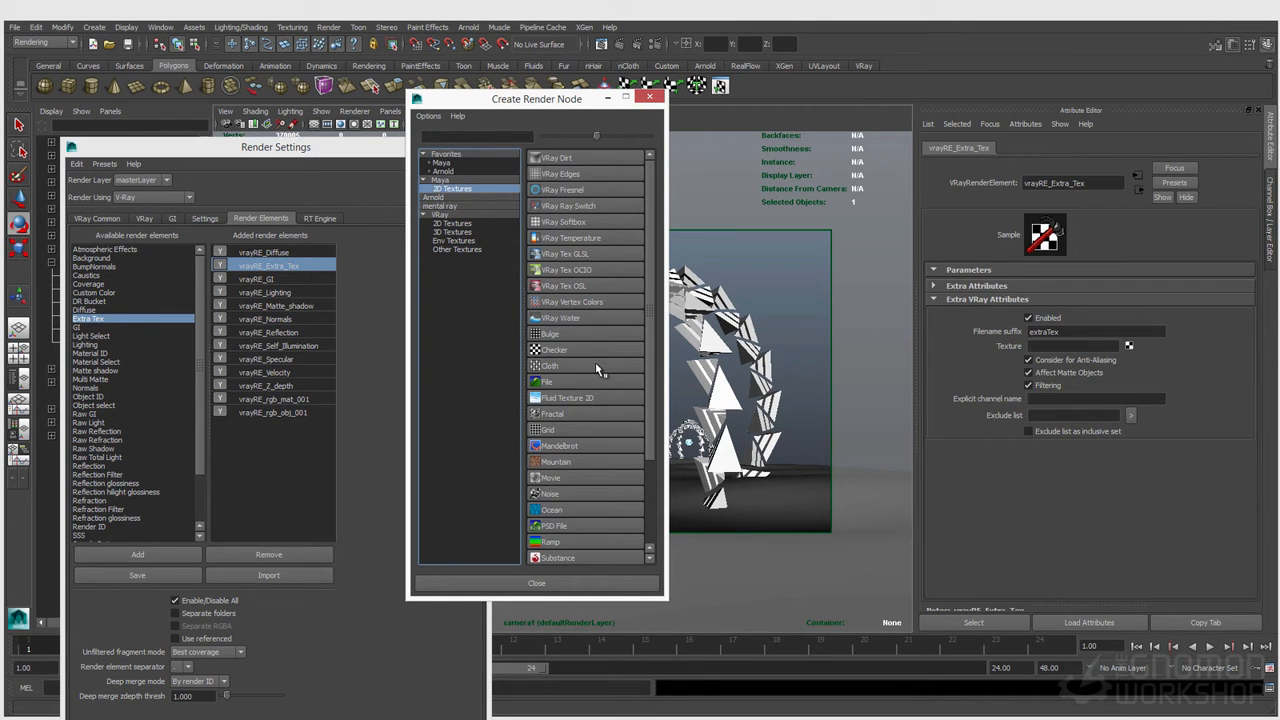
scroll(581, 411, "down", 2)
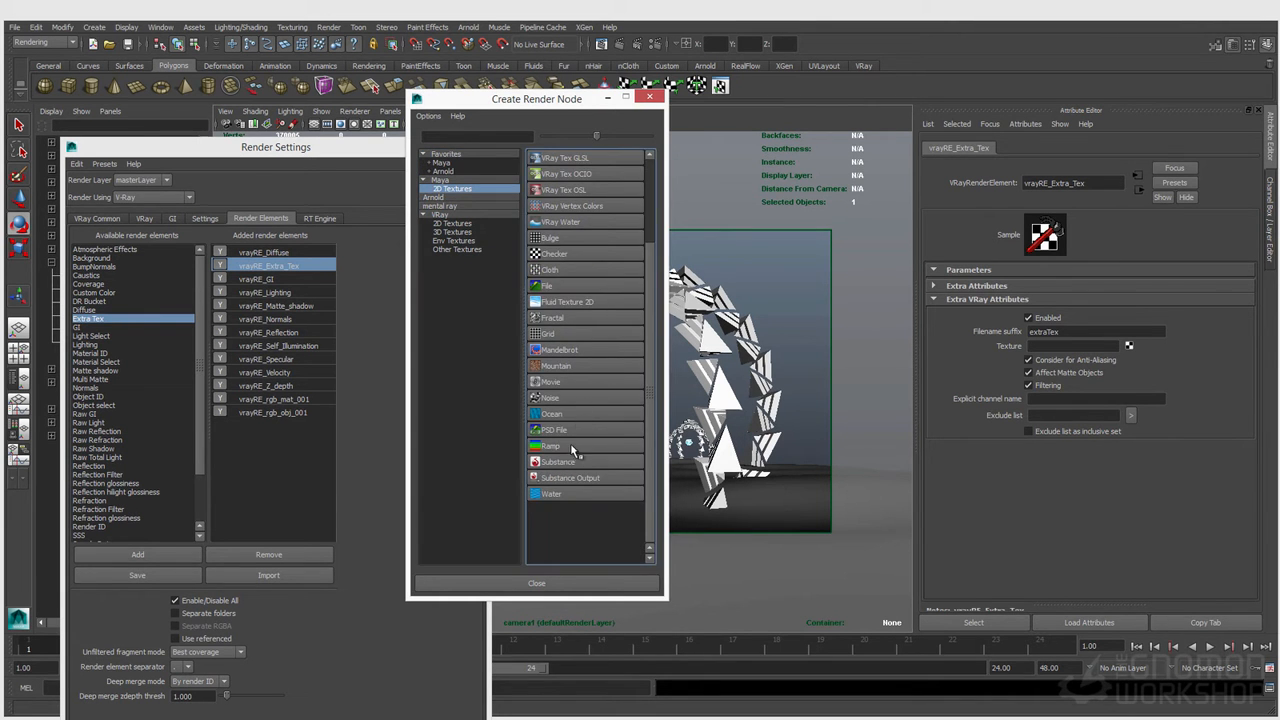
scroll(572, 460, "up", 2)
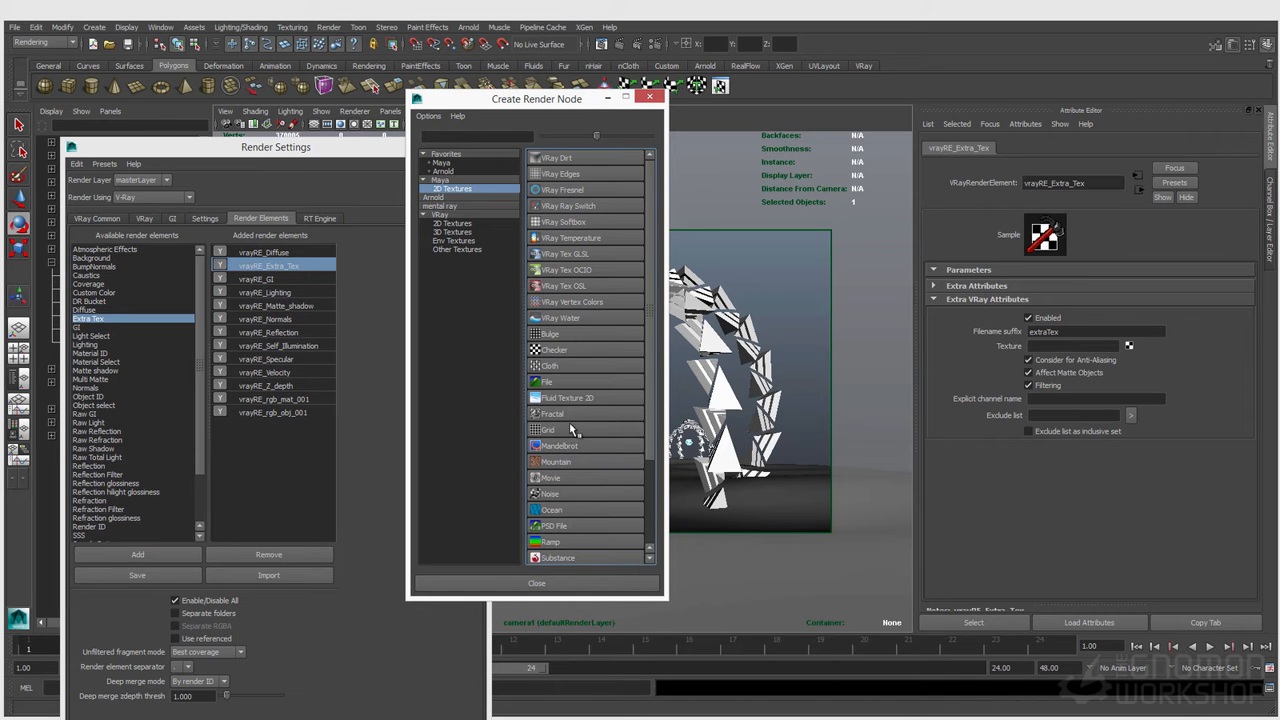
left_click(563, 494)
Return to the Extra Tex element's attributes and clear its filename suffix.
double_click(1073, 178)
left_click(1073, 178)
left_click(1138, 189)
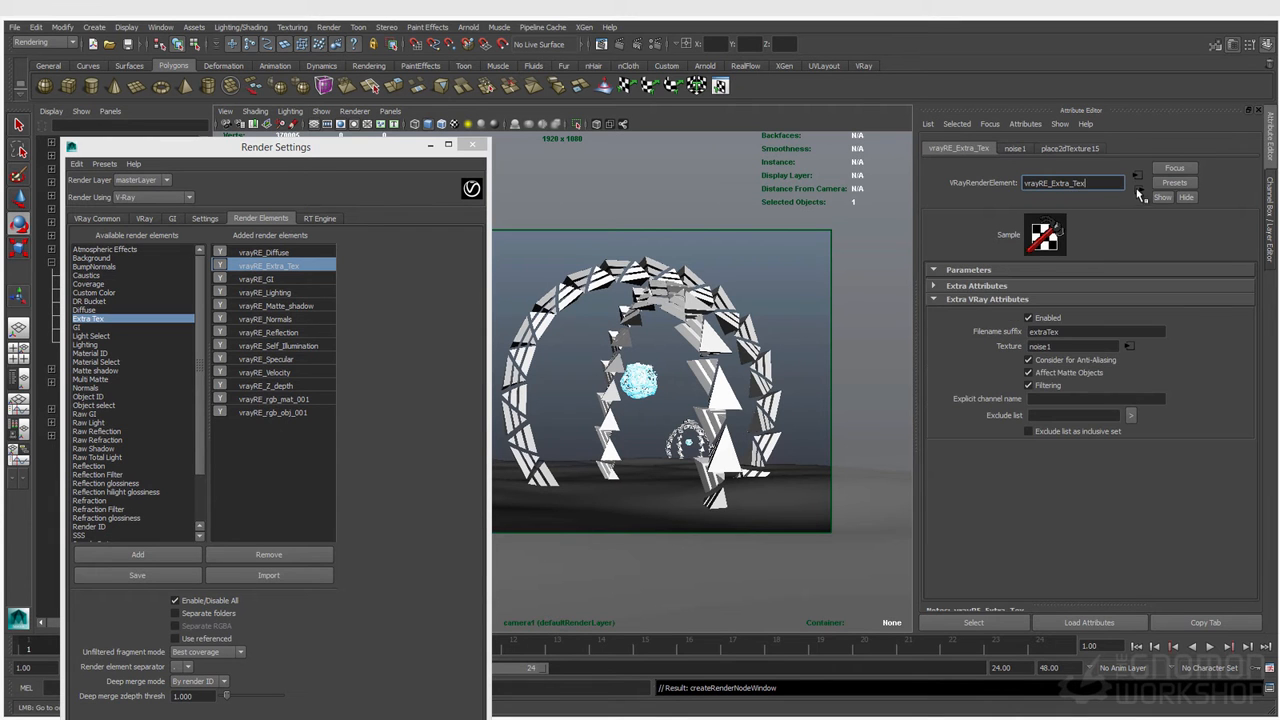
double_click(1080, 332)
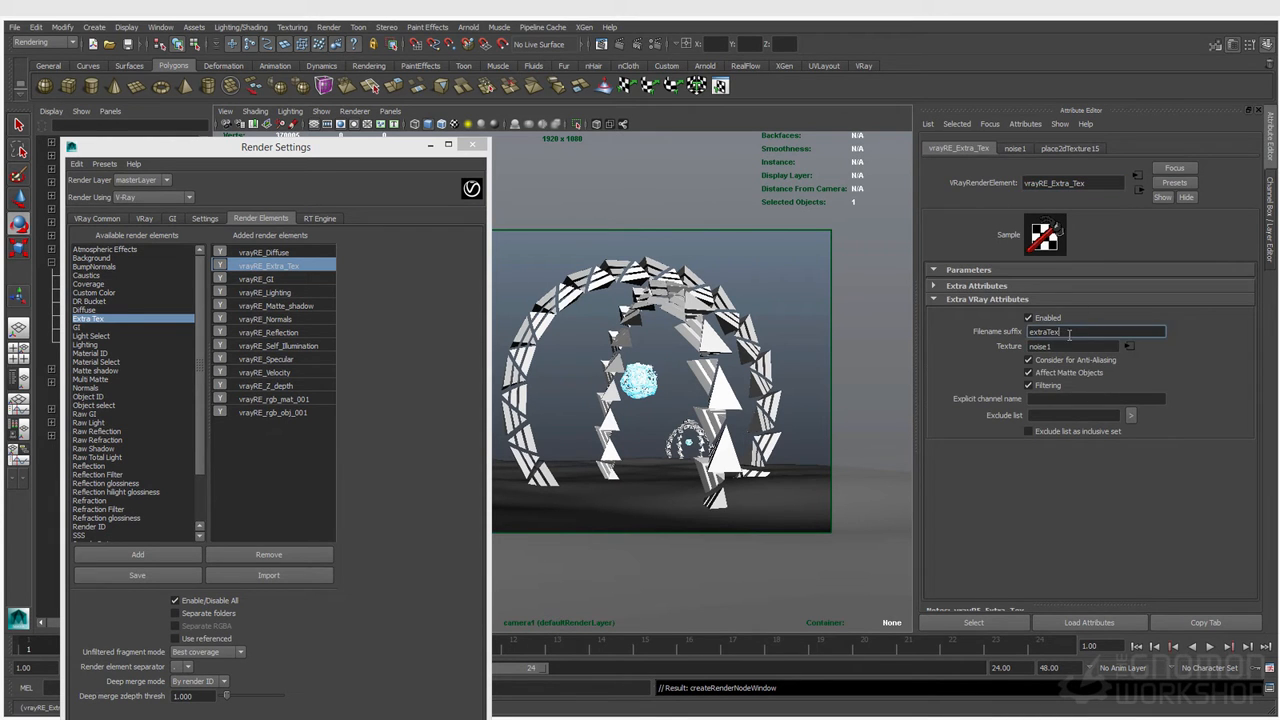
key("BackSpace")
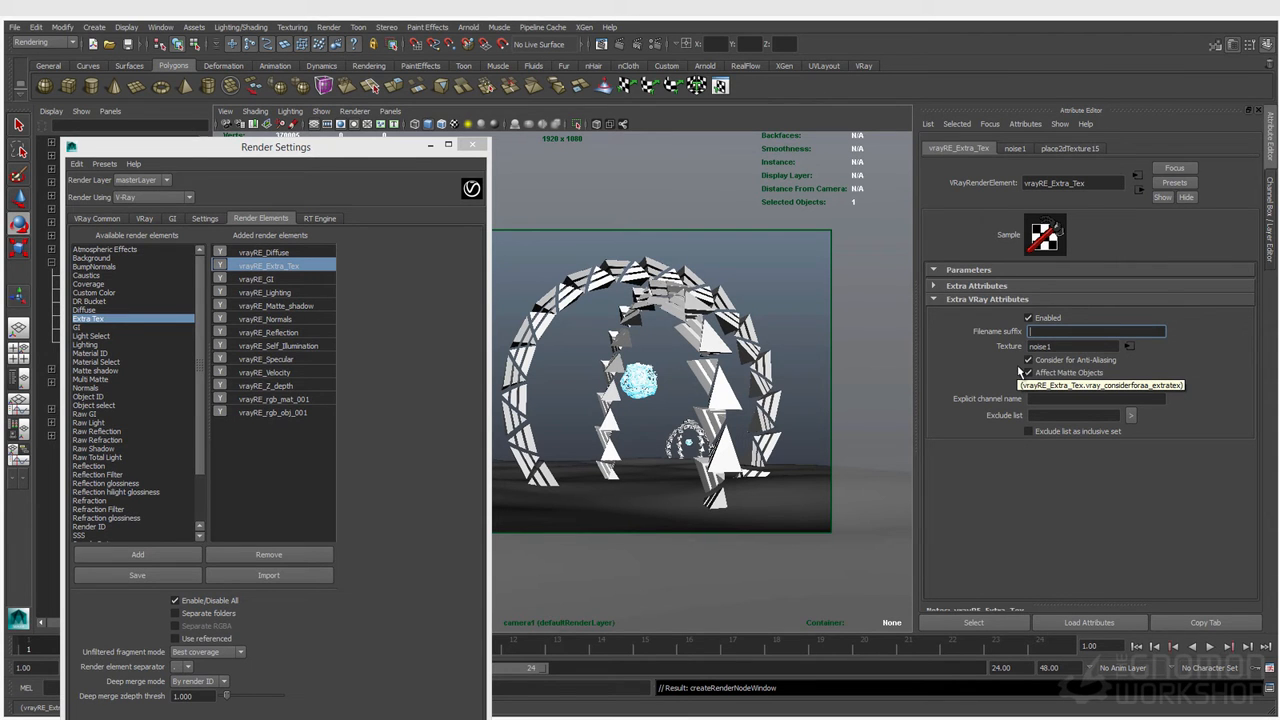
Rename the Extra Tex render element that uses the noise1 texture as vrayRE_noise1.
left_click(1057, 347)
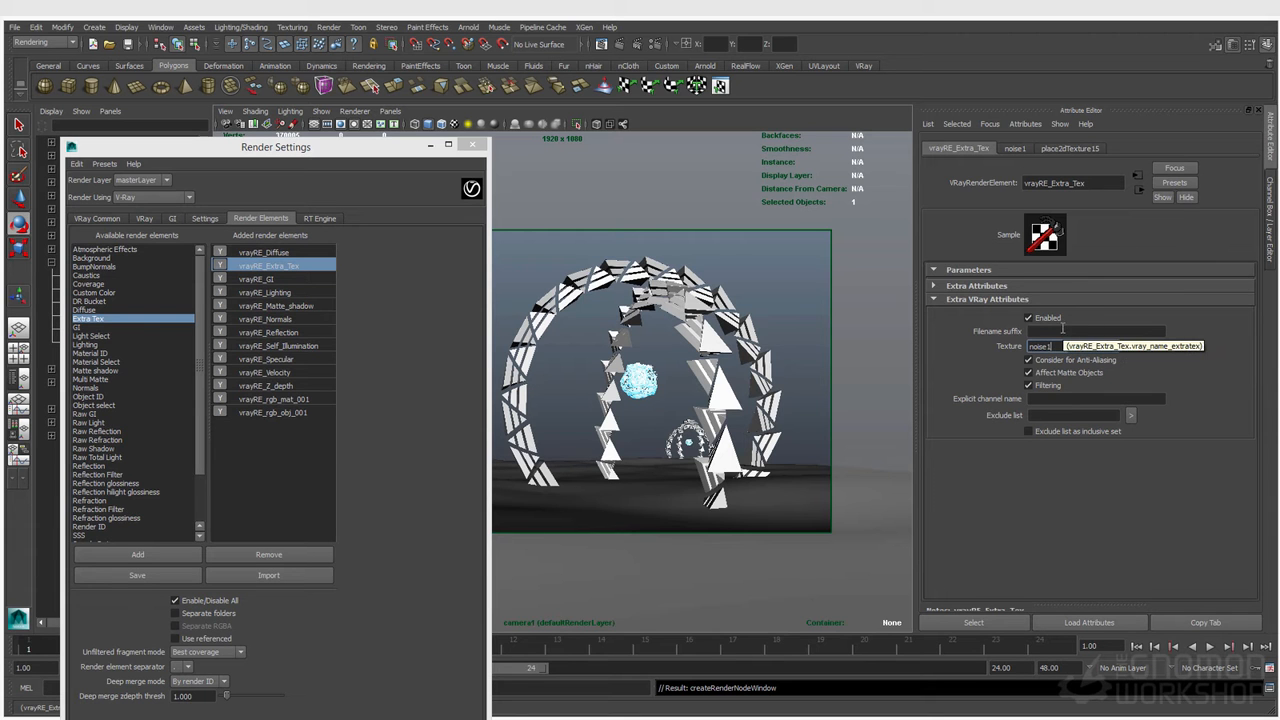
double_click(1040, 346)
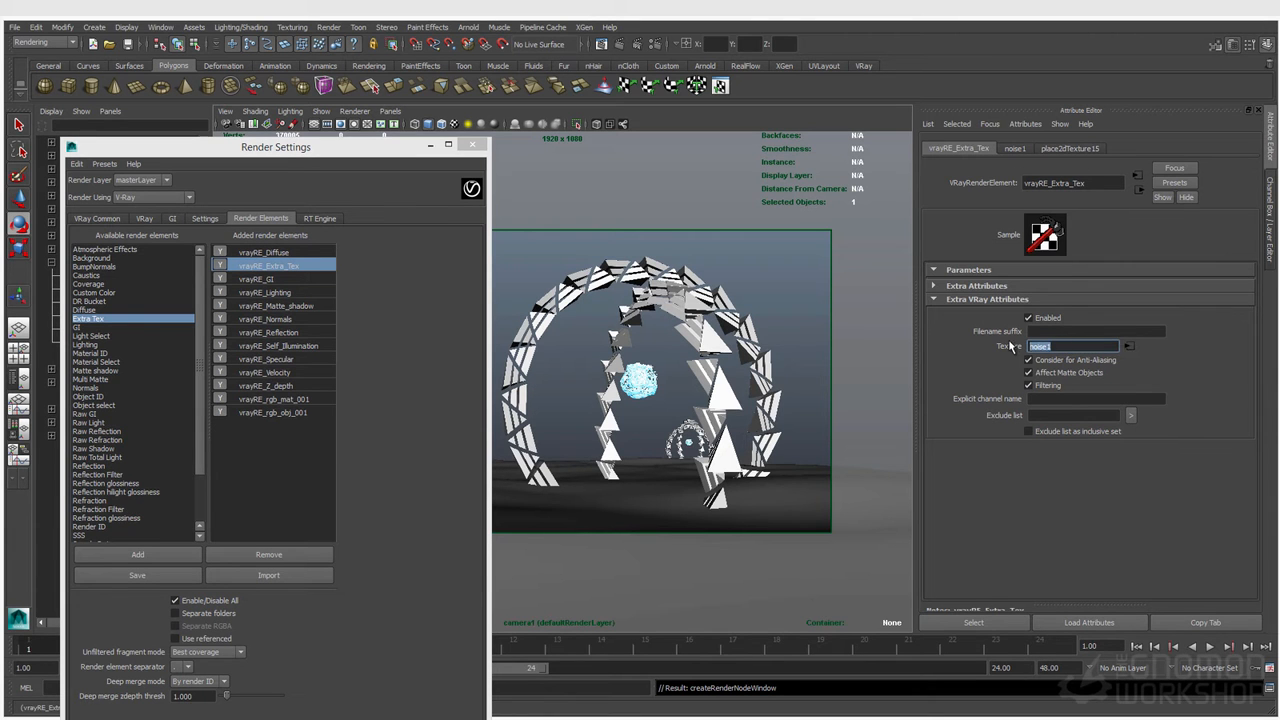
left_click_drag(1052, 183, 1081, 186)
left_click(1090, 183)
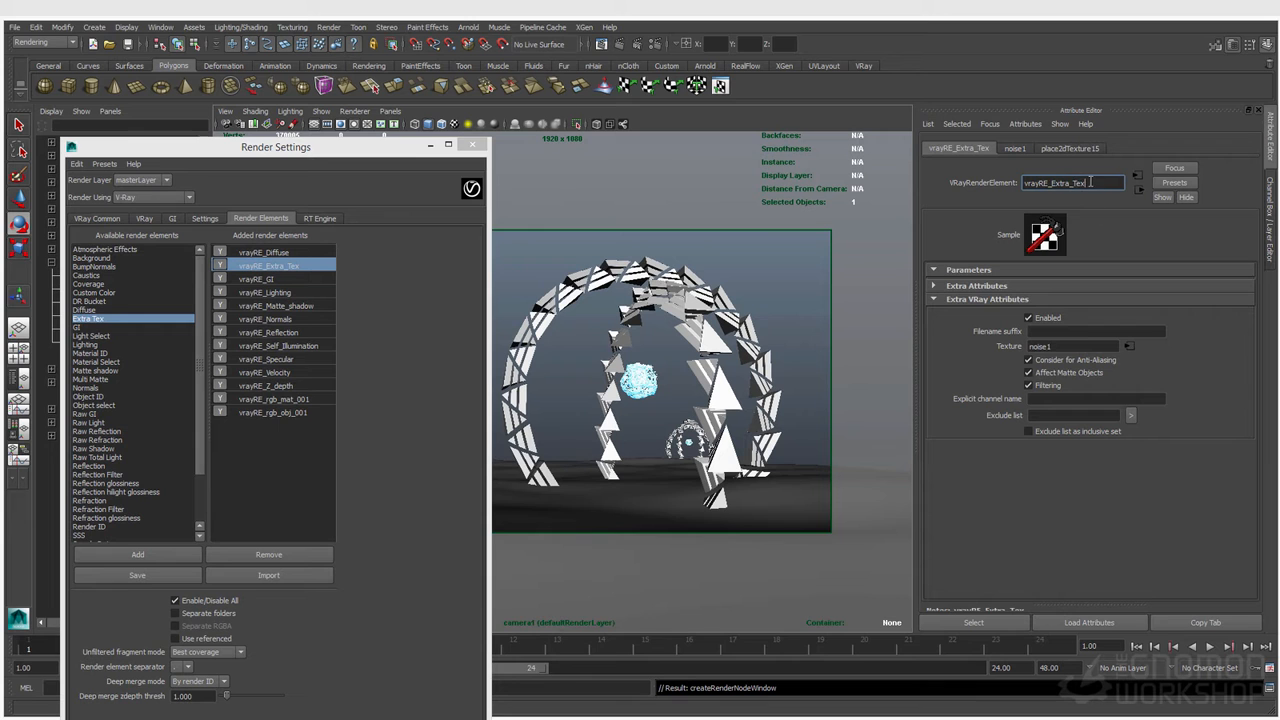
left_click(1049, 331)
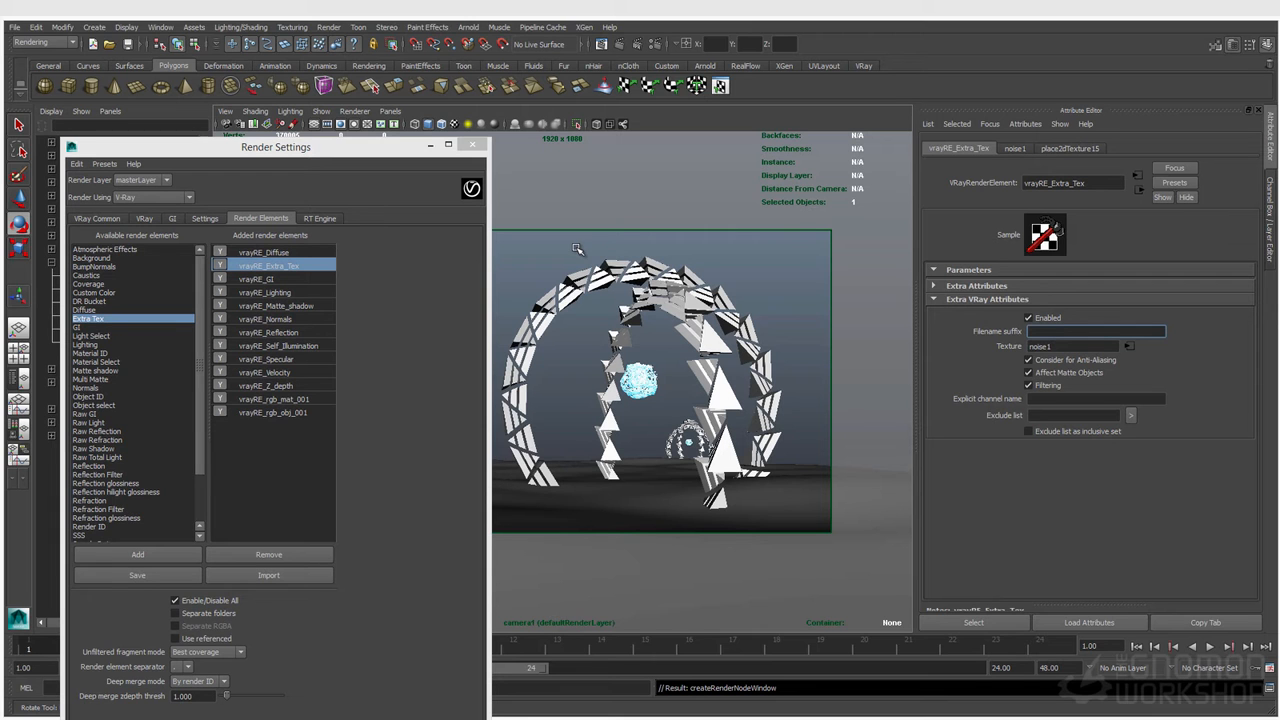
left_click_drag(1049, 183, 1108, 182)
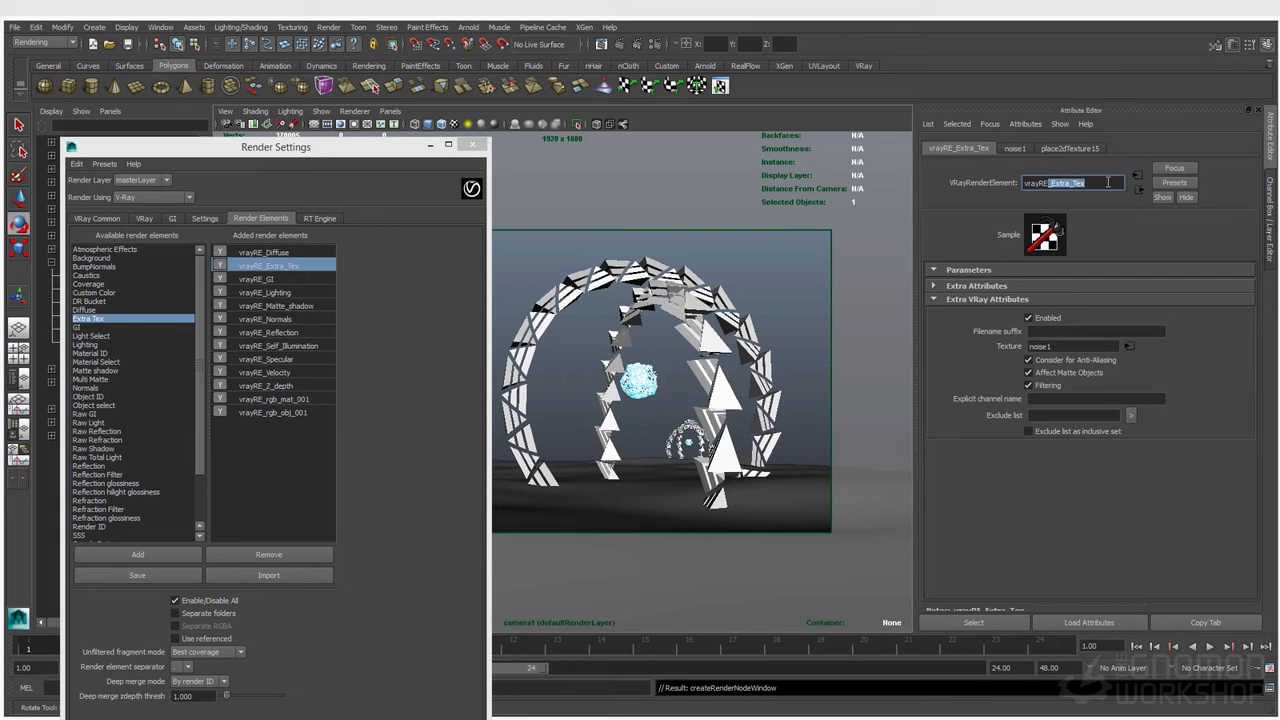
type("_noise1")
key("Return")
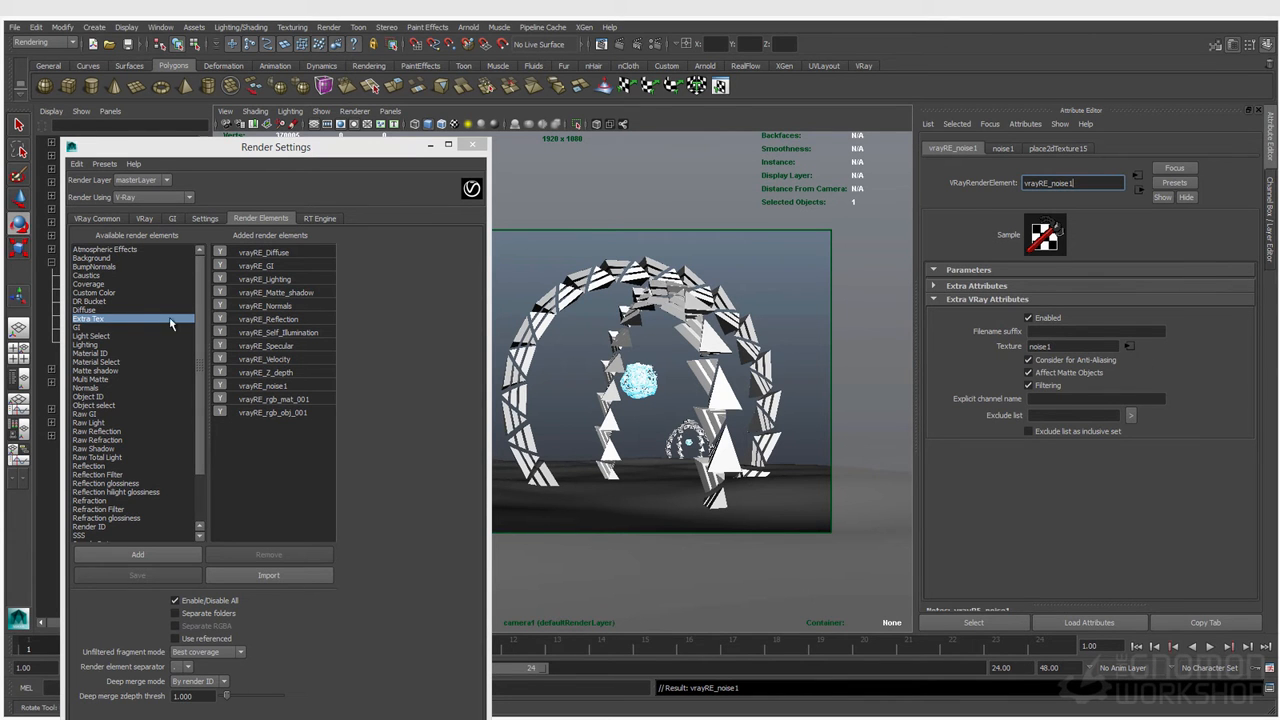
Add another Extra Tex render element and rename it vrayRE_ao.
left_click(744, 276)
double_click(125, 318)
left_click(288, 267)
left_click_drag(1051, 183, 1134, 184)
type("a")
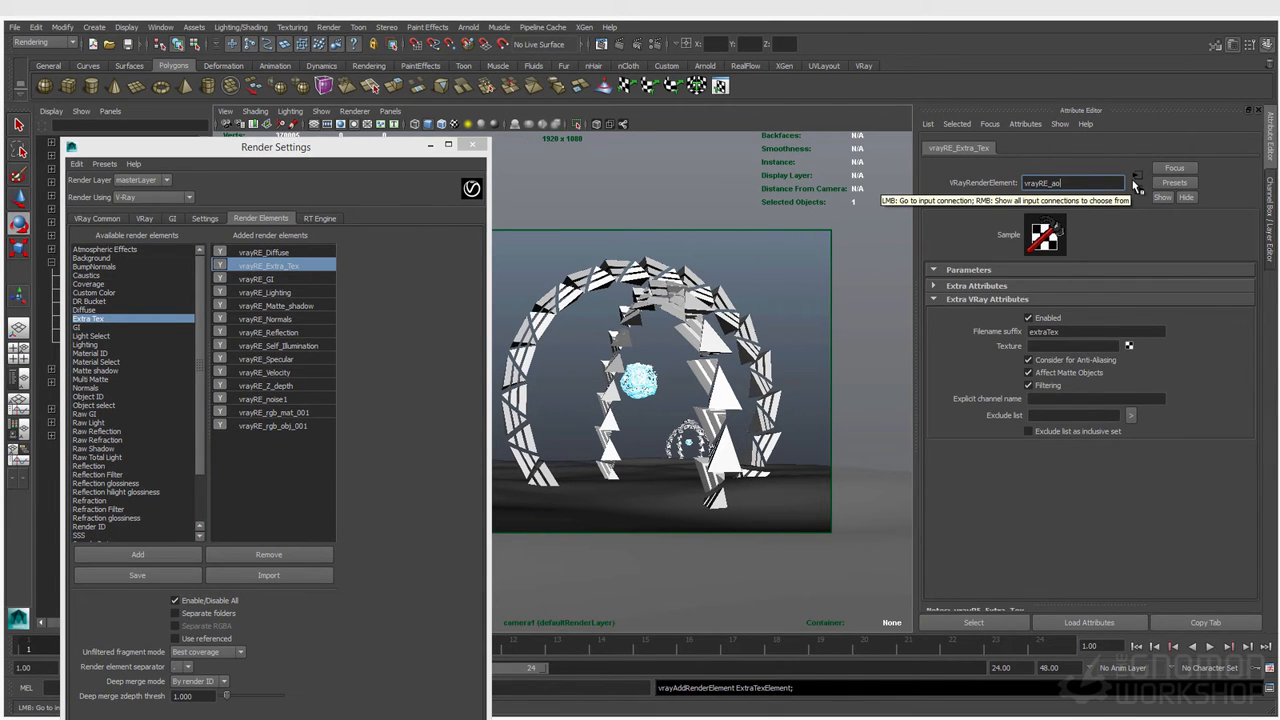
key("Return")
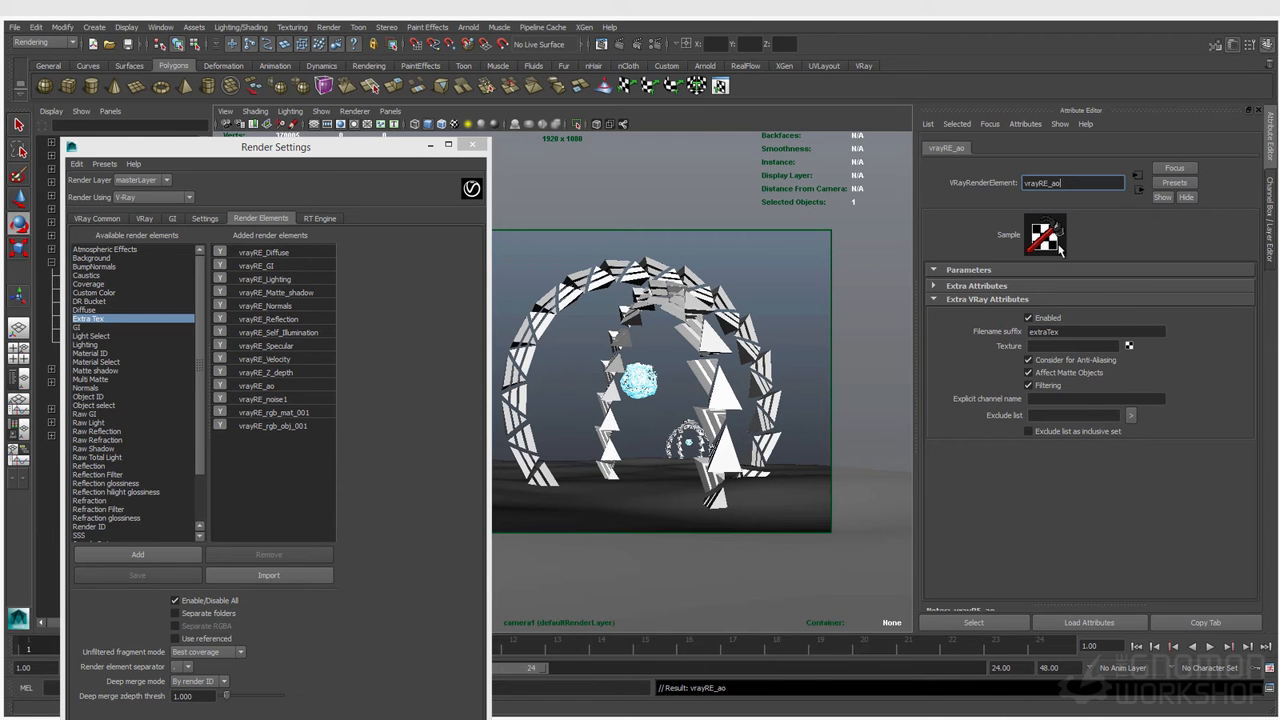
Assign a new VRay Dirt texture to the vrayRE_ao element, with 30 subdivs and the name ao.
left_click(1129, 346)
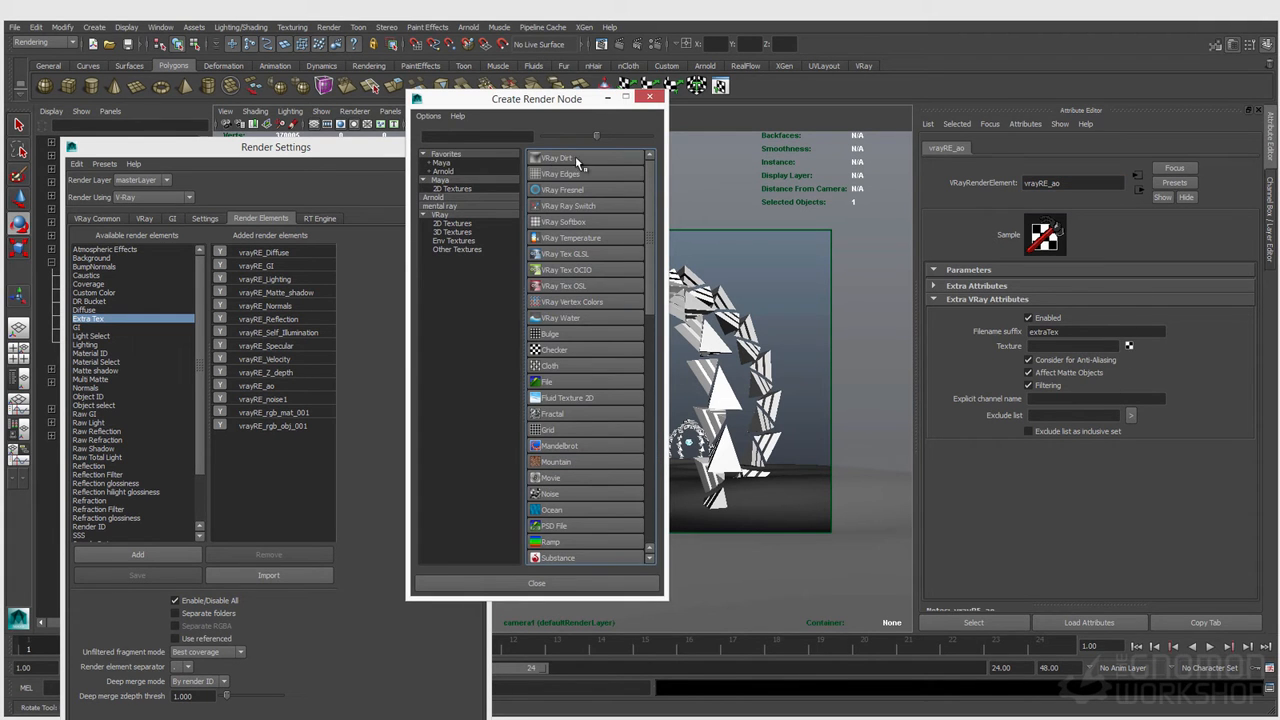
left_click(558, 159)
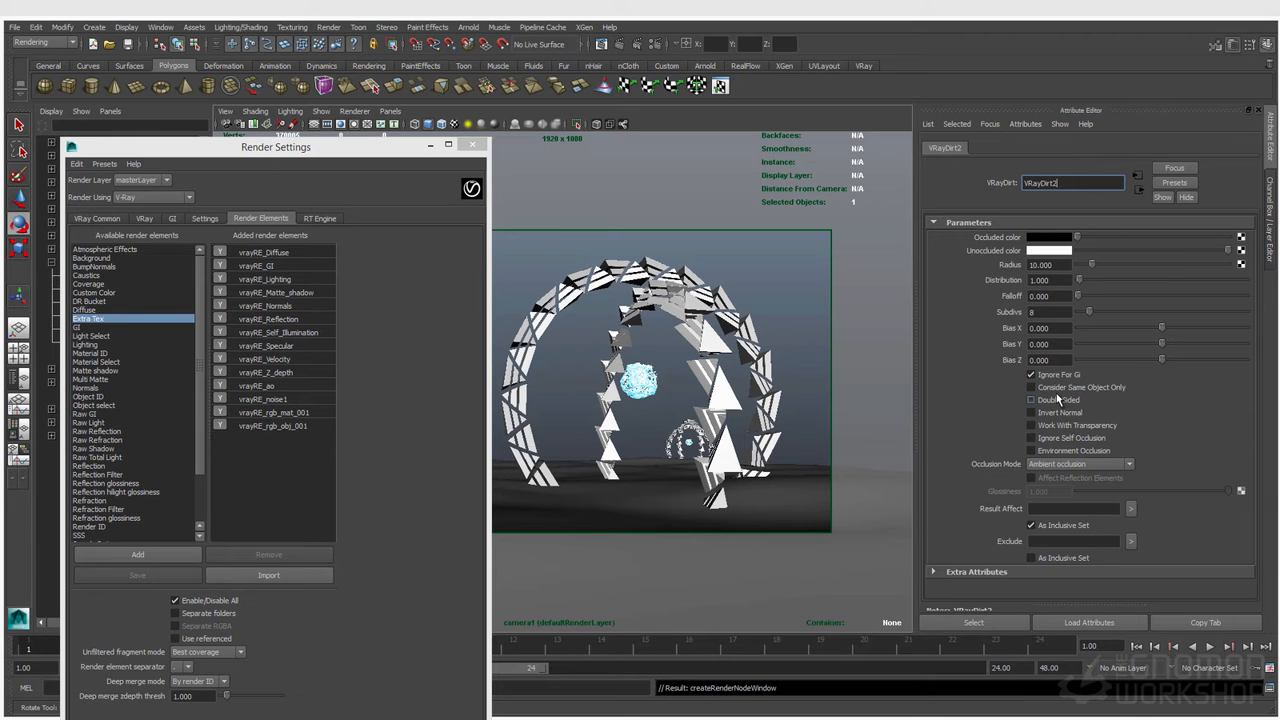
left_click(1053, 314)
type("30")
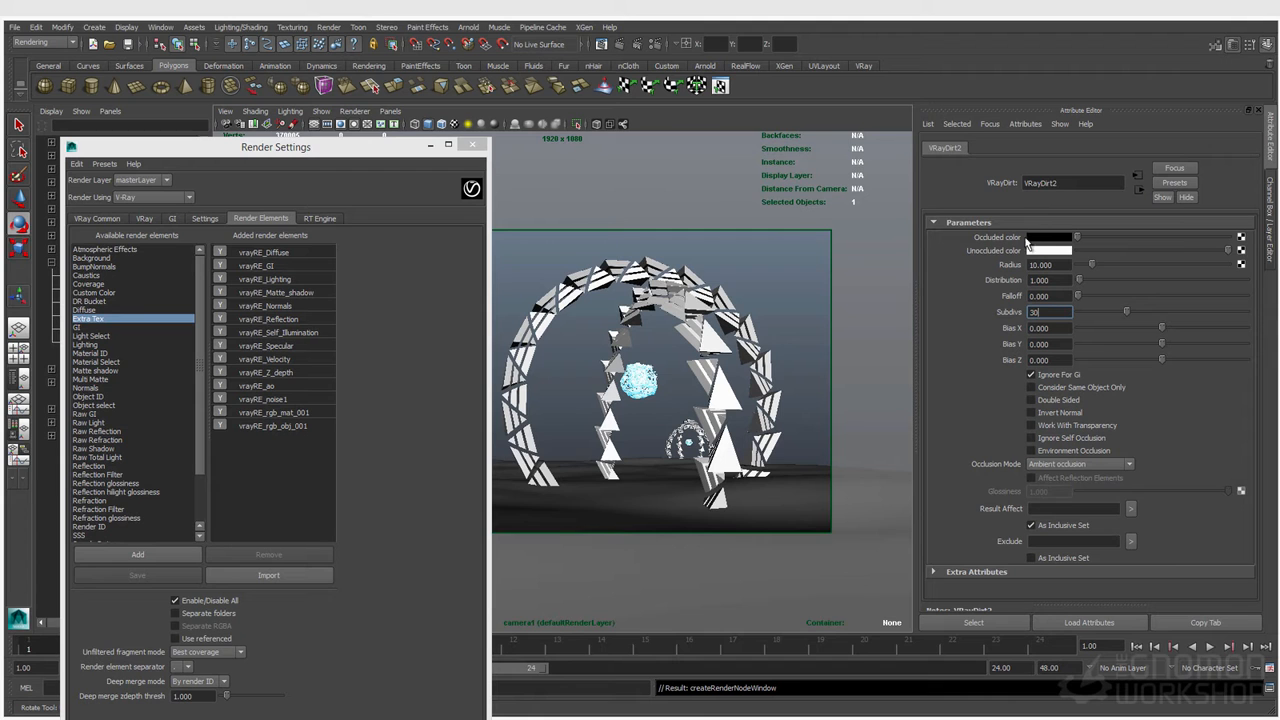
left_click(1082, 183)
type("ao")
key("Return")
Return to the vrayRE_ao element, clear its filename suffix and deselect it.
left_click(1138, 188)
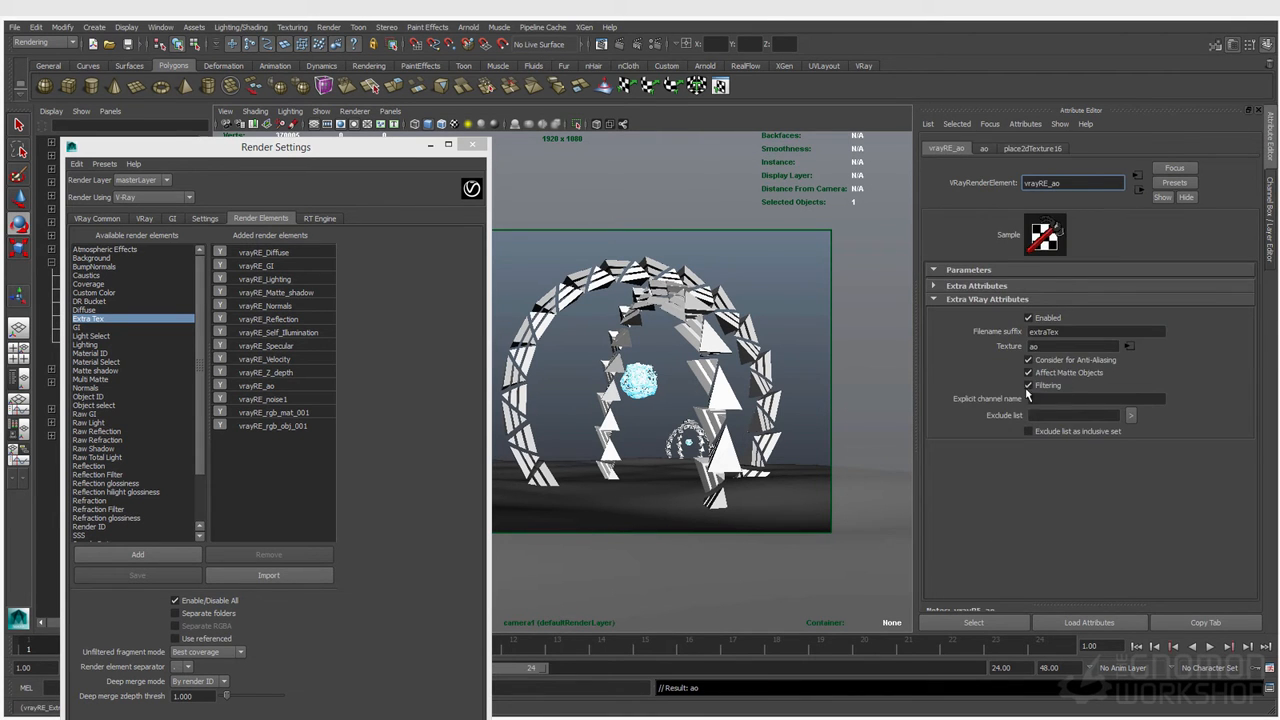
left_click_drag(1070, 331, 962, 331)
key("BackSpace")
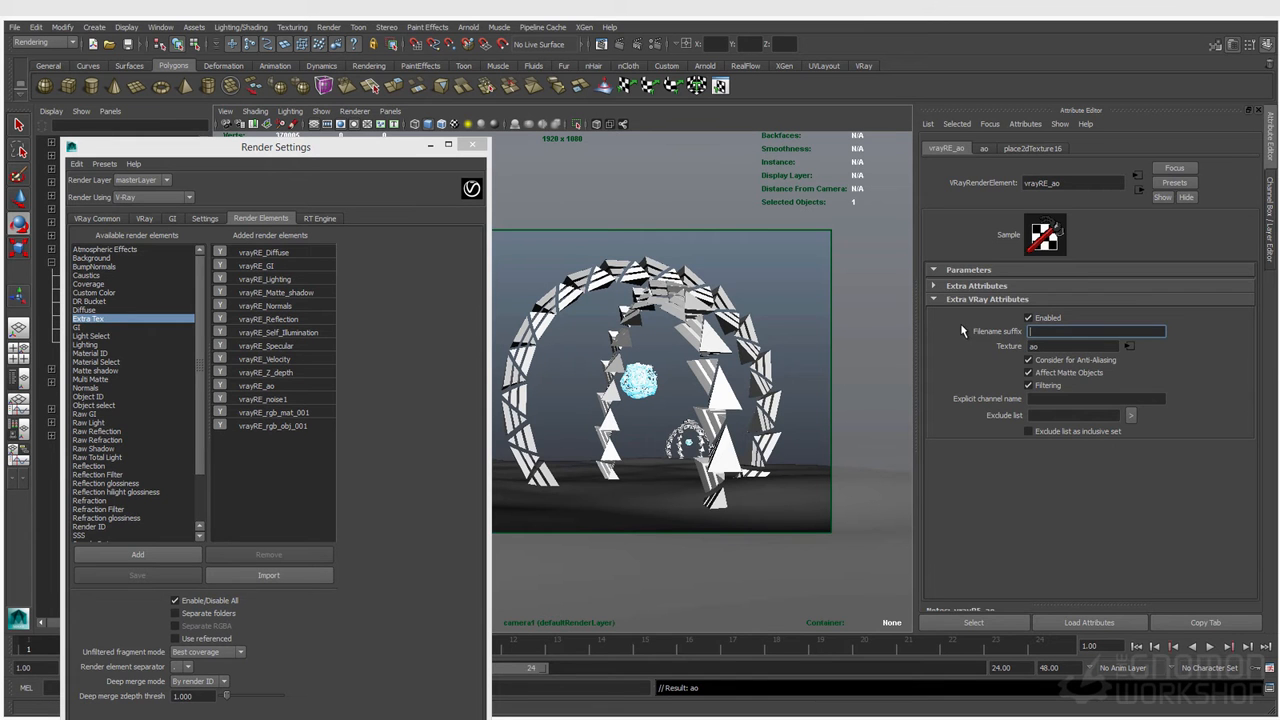
left_click(742, 256)
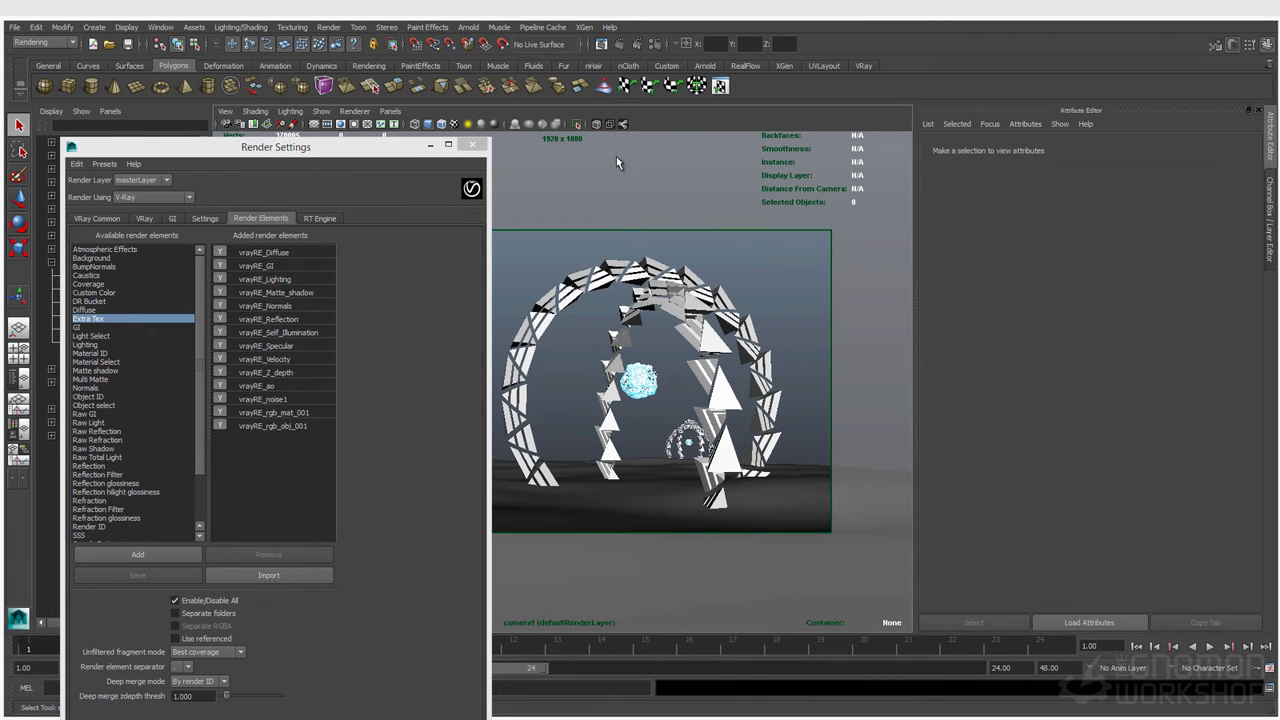
left_click_drag(271, 386, 278, 430)
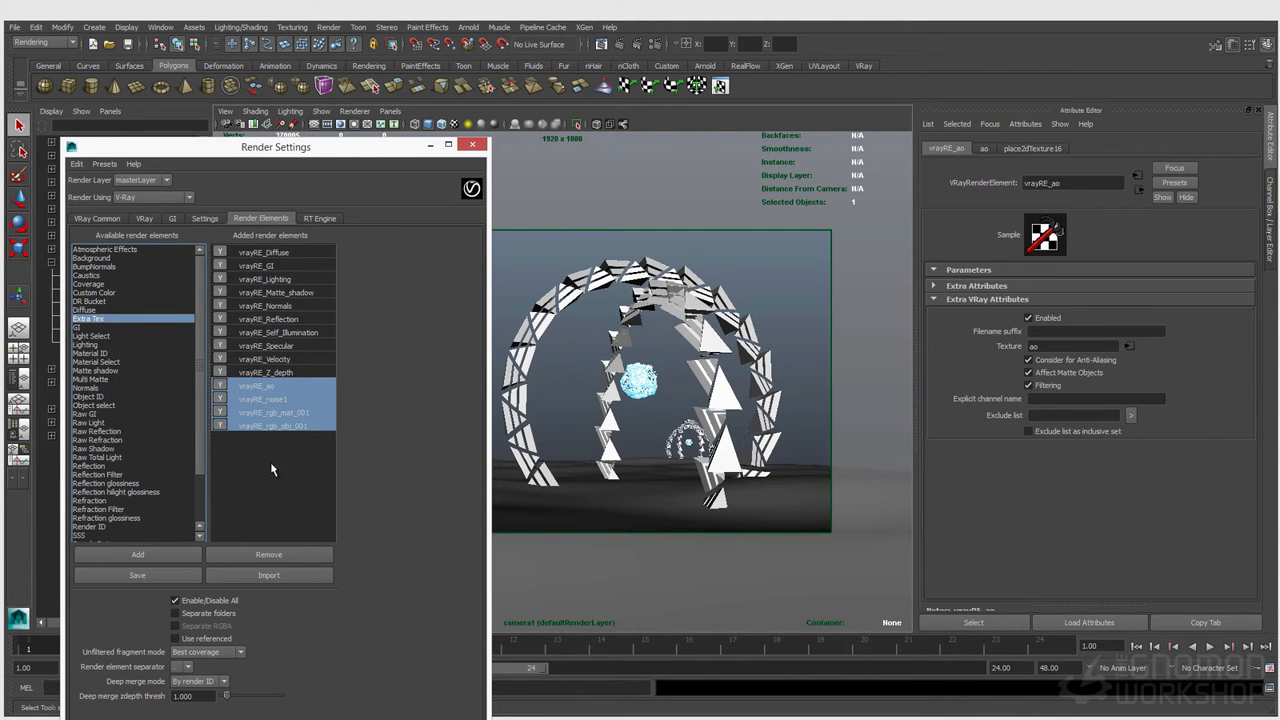
double_click(107, 320)
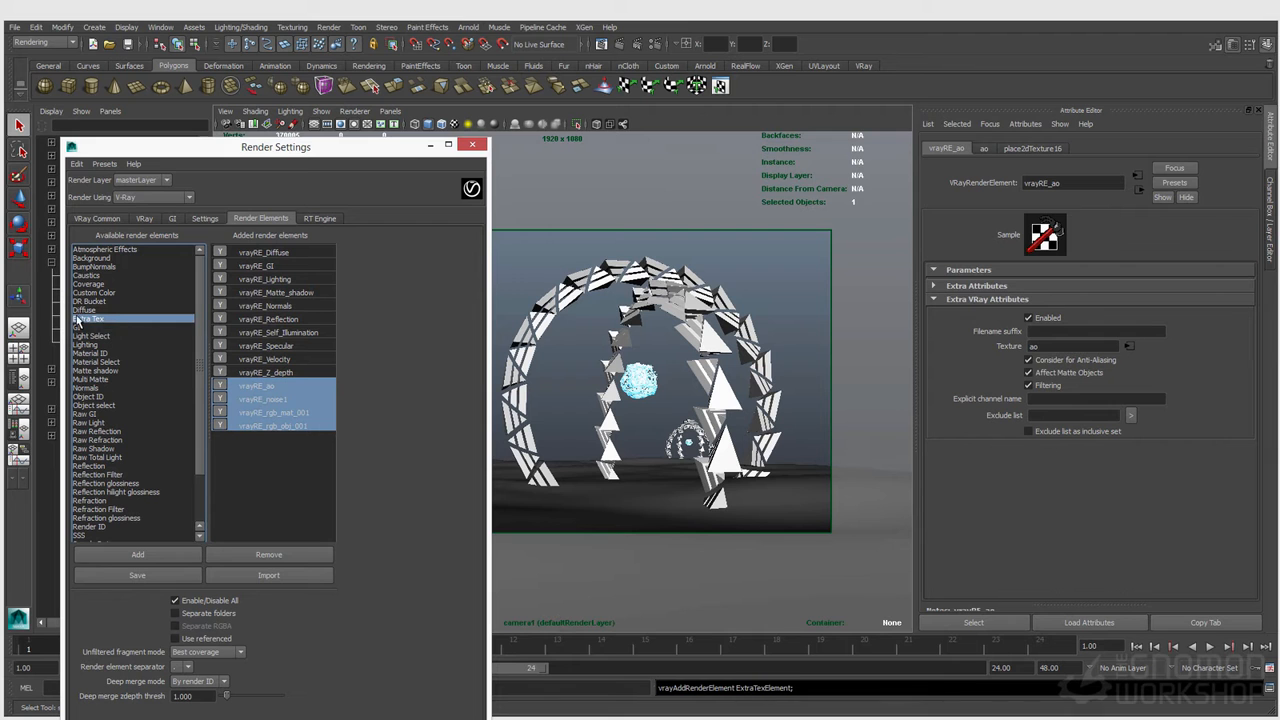
left_click(534, 258)
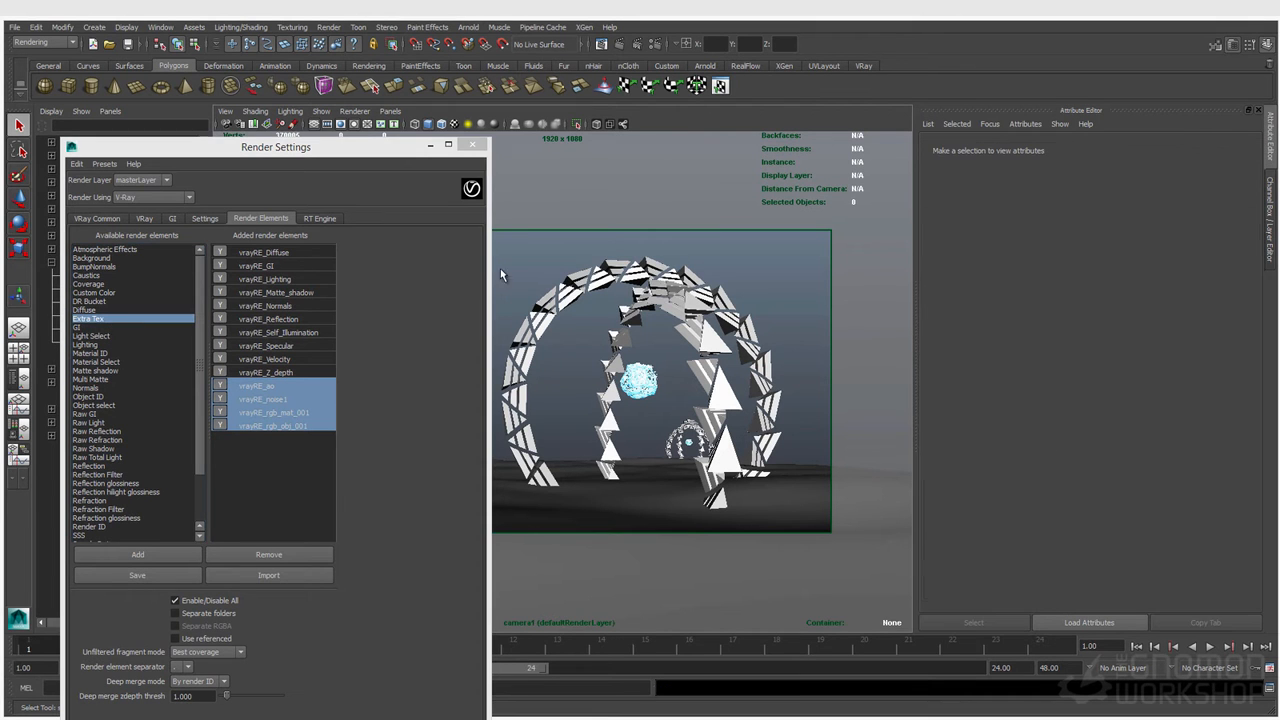
left_click(604, 270)
left_click(524, 263)
Open the Node Editor, enlarge its window and clear the render element selection.
left_click(162, 28)
left_click(182, 138)
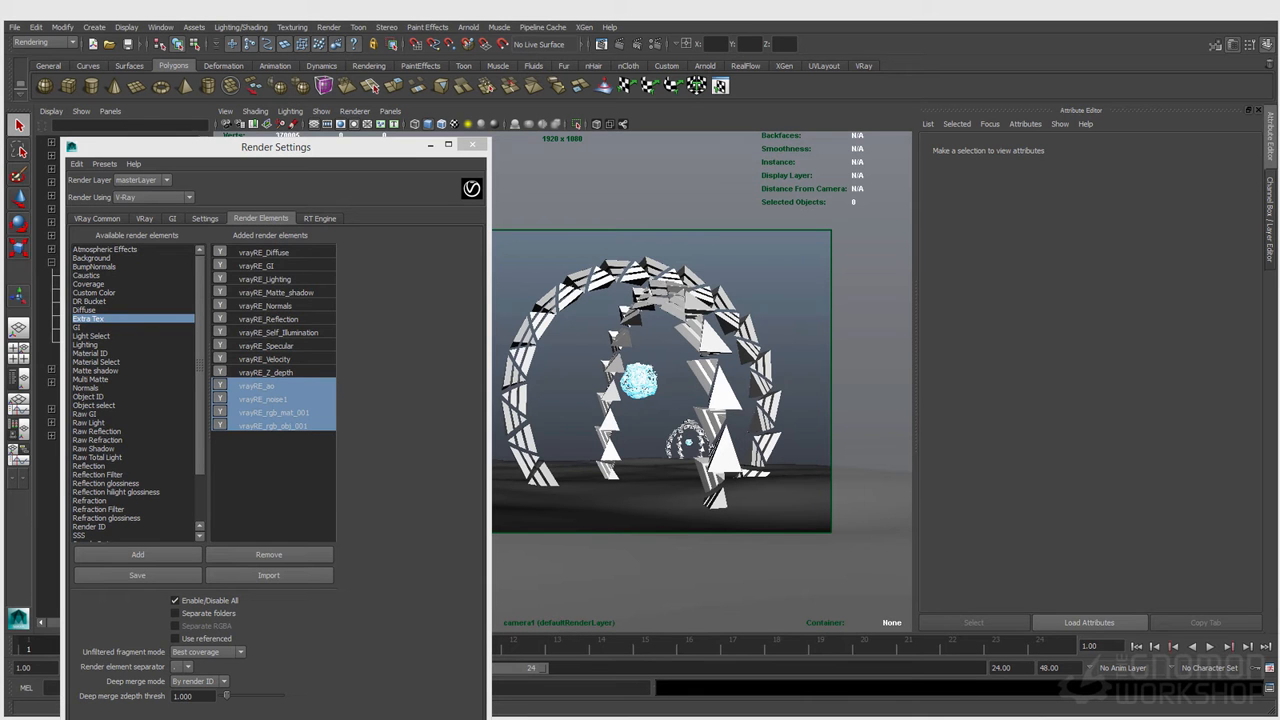
left_click_drag(508, 244, 645, 244)
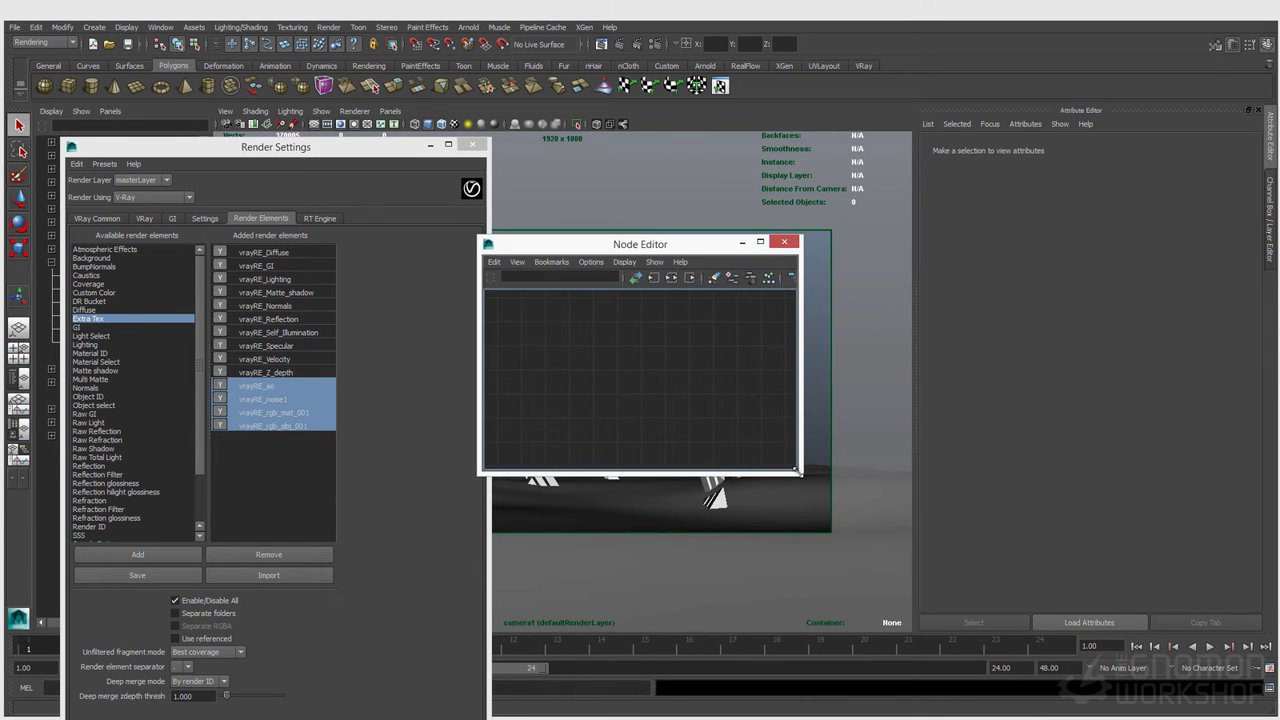
left_click_drag(802, 478, 1055, 584)
left_click(274, 481)
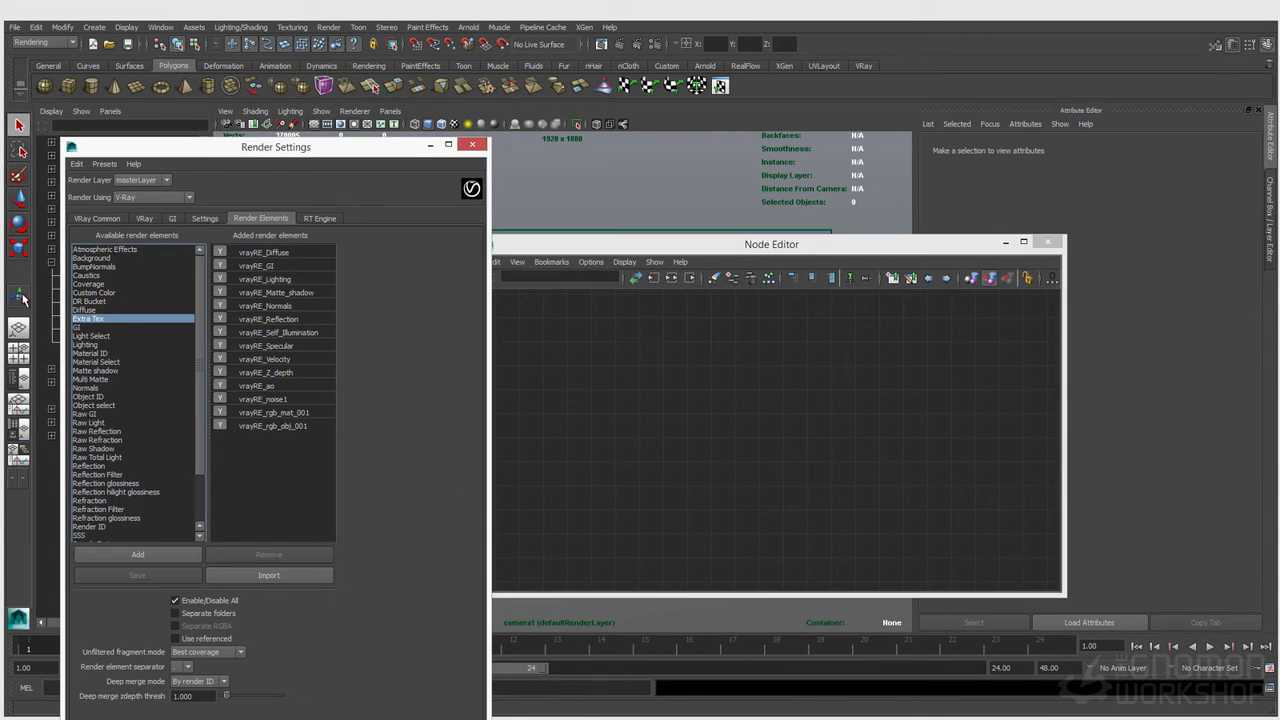
Add another Extra Tex render element, seen in the Node Editor, and rename it vrayRE_pointWorld.
double_click(104, 323)
left_click_drag(853, 467, 771, 458)
left_click_drag(768, 246, 656, 243)
left_click_drag(1050, 183, 1162, 194)
type("p")
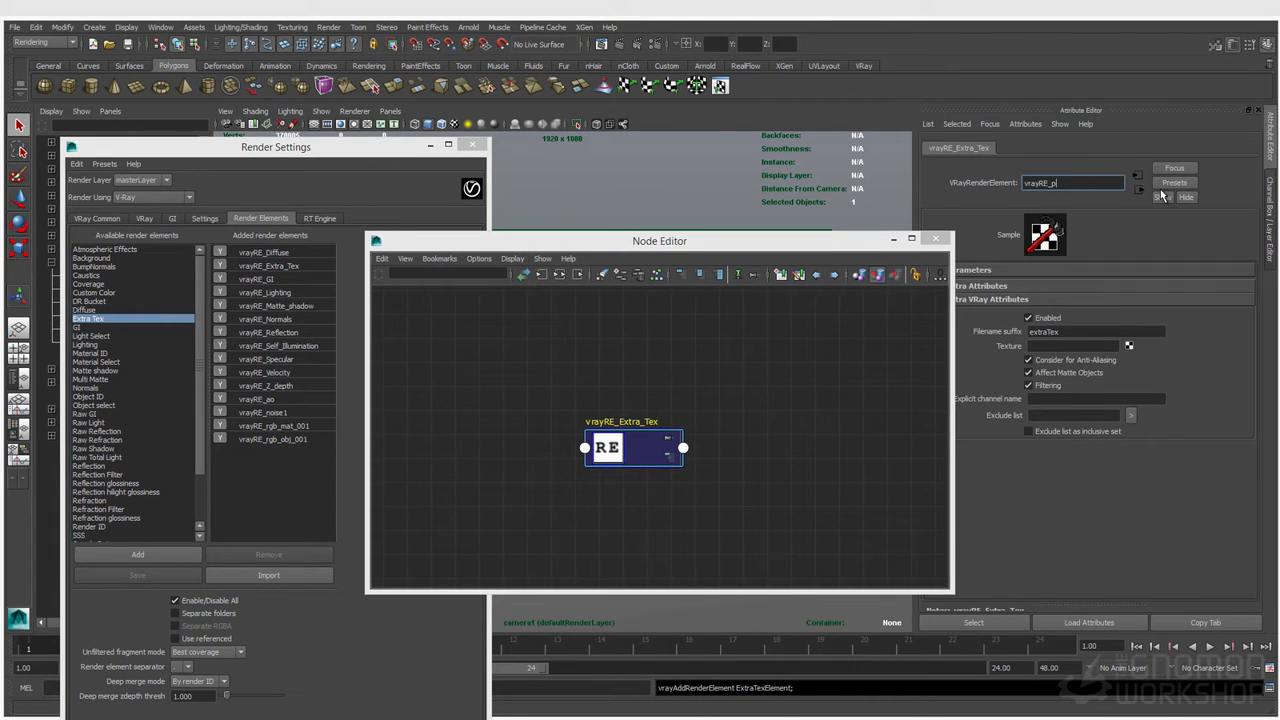
type("ointWorld")
key("Return")
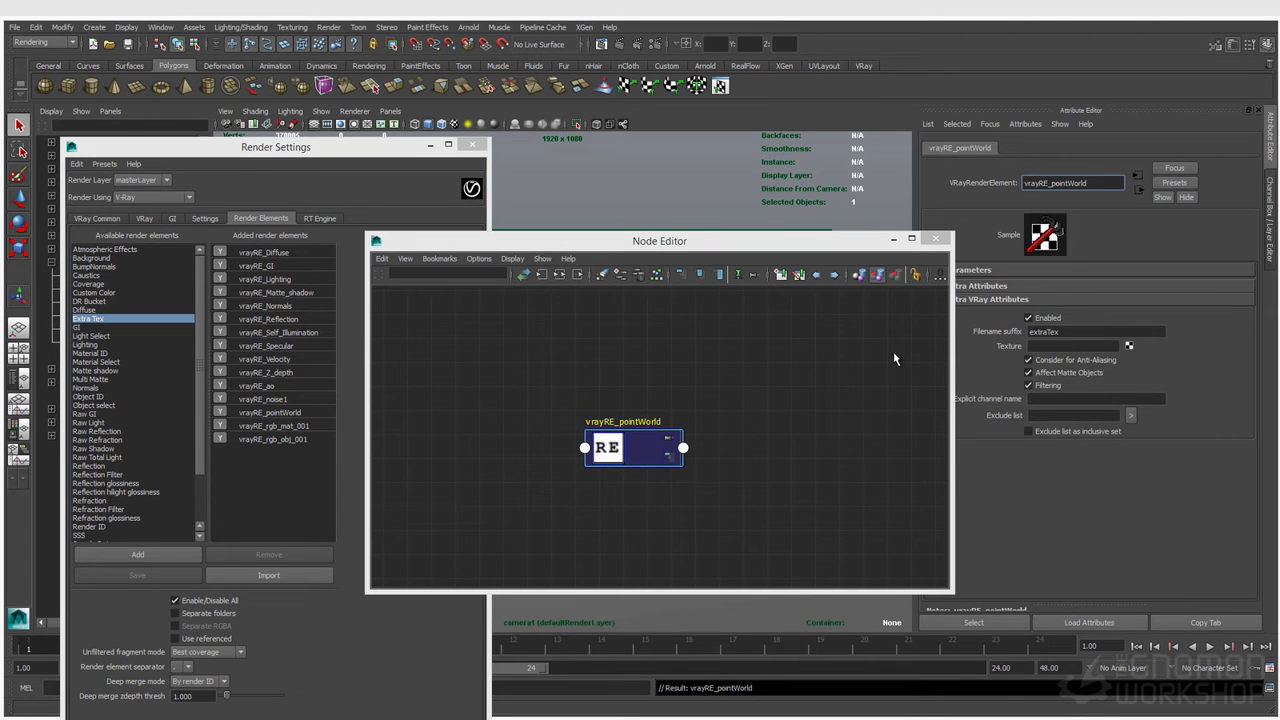
Create a samplerInfo node in the Node Editor beside the vrayRE_pointWorld element.
left_click_drag(1085, 190, 1057, 200)
left_click(443, 448)
type("sampler")
key("Down")
key("Down")
key("Down")
key("Down")
key("Return")
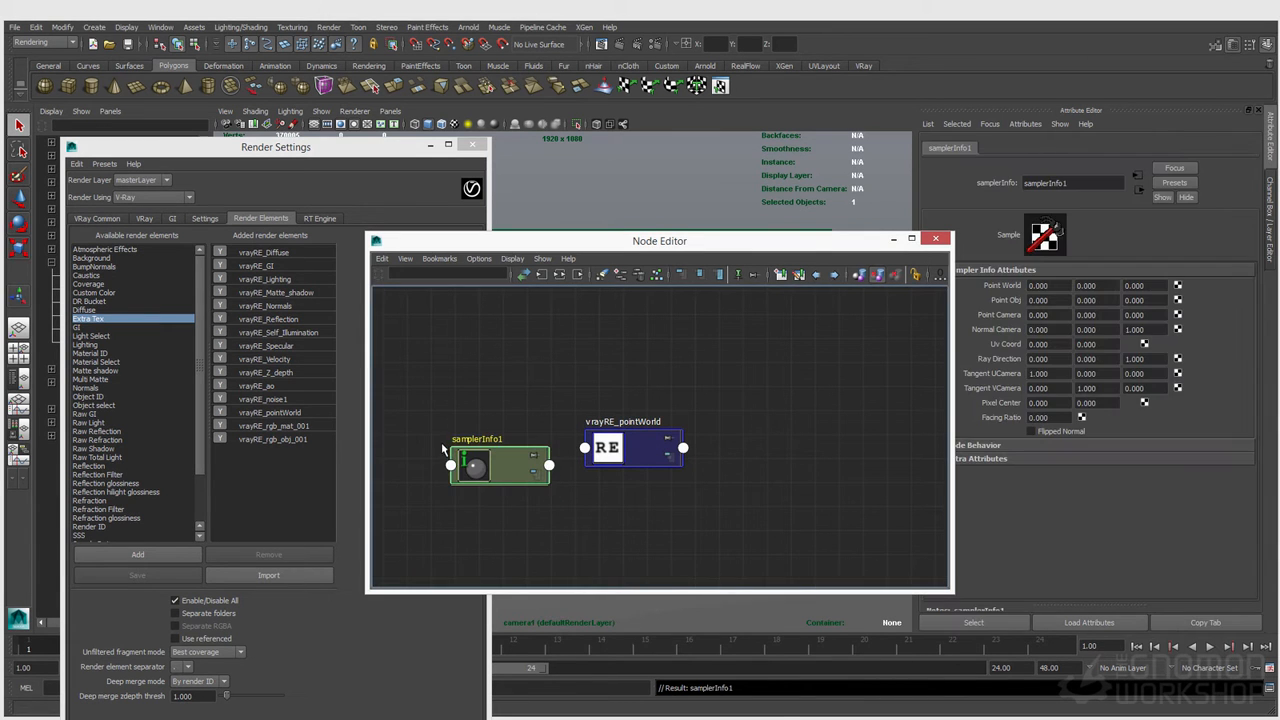
Connect the samplerInfo node's Point World output to the texture input of vrayRE_pointWorld.
left_click(549, 465)
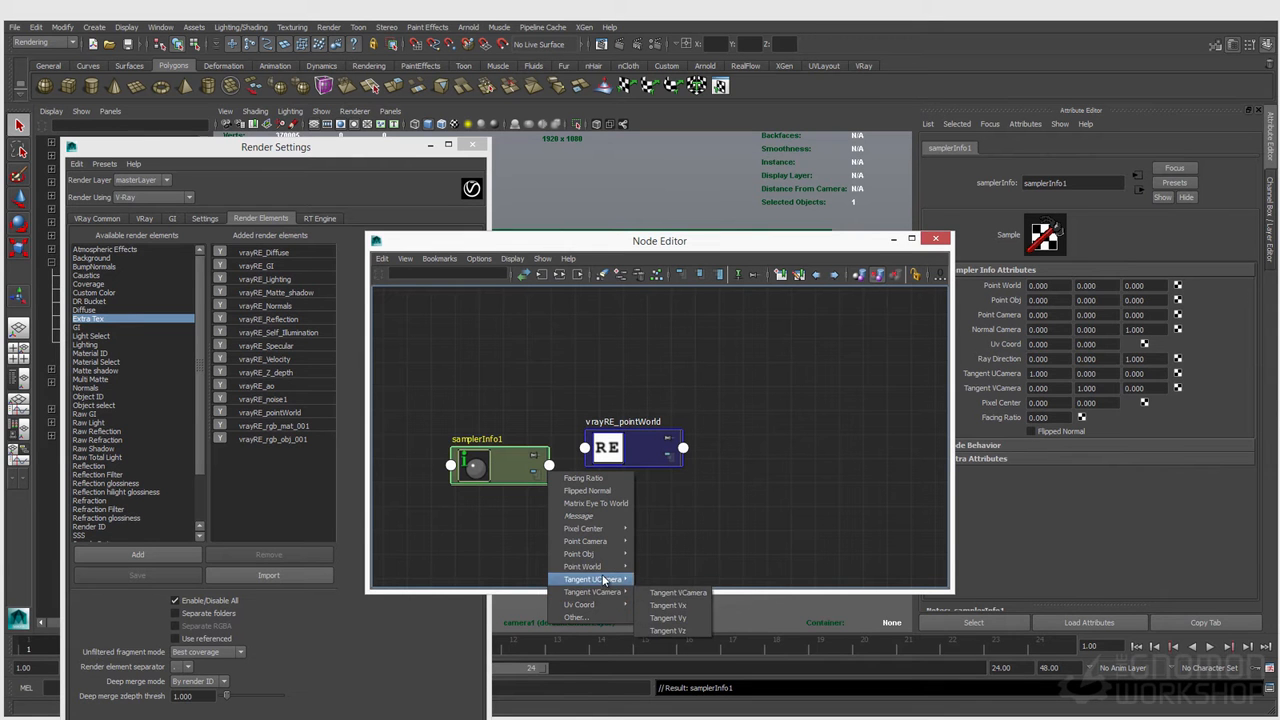
mouse_move(603, 566)
left_click(668, 567)
left_click(585, 448)
left_click(603, 469)
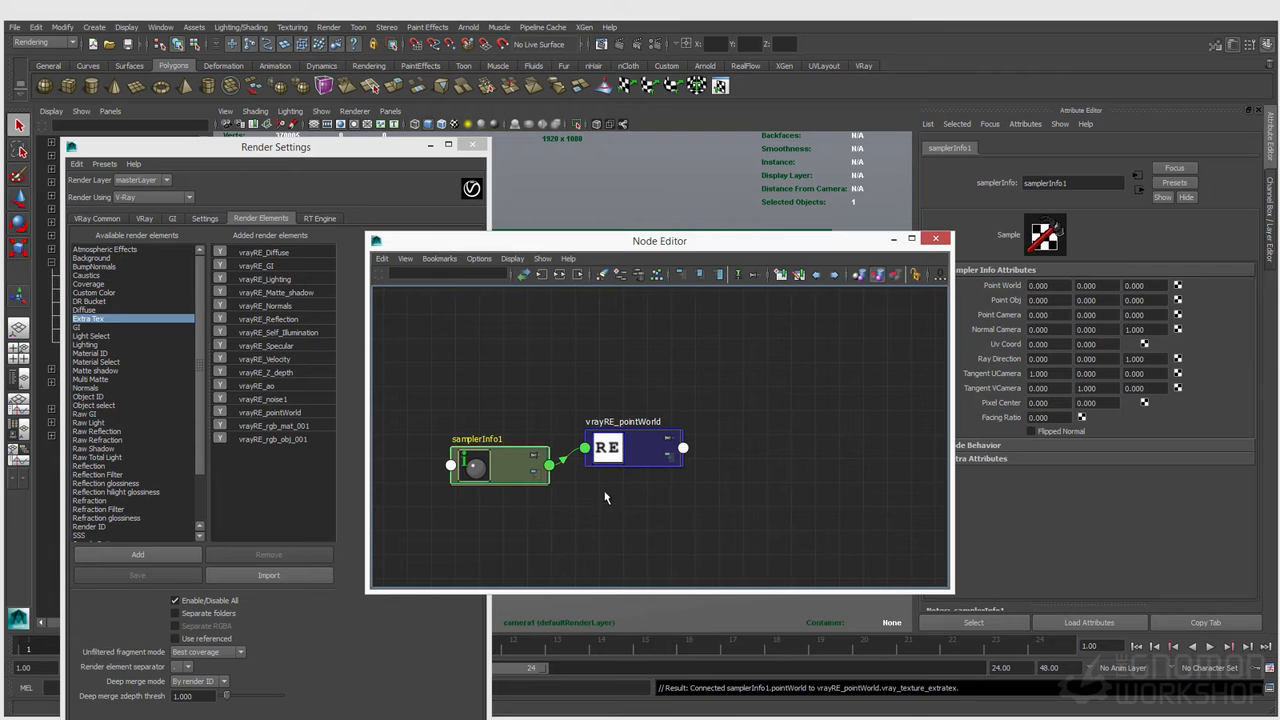
Rename the samplerInfo node as pointWorld.
left_click(607, 453)
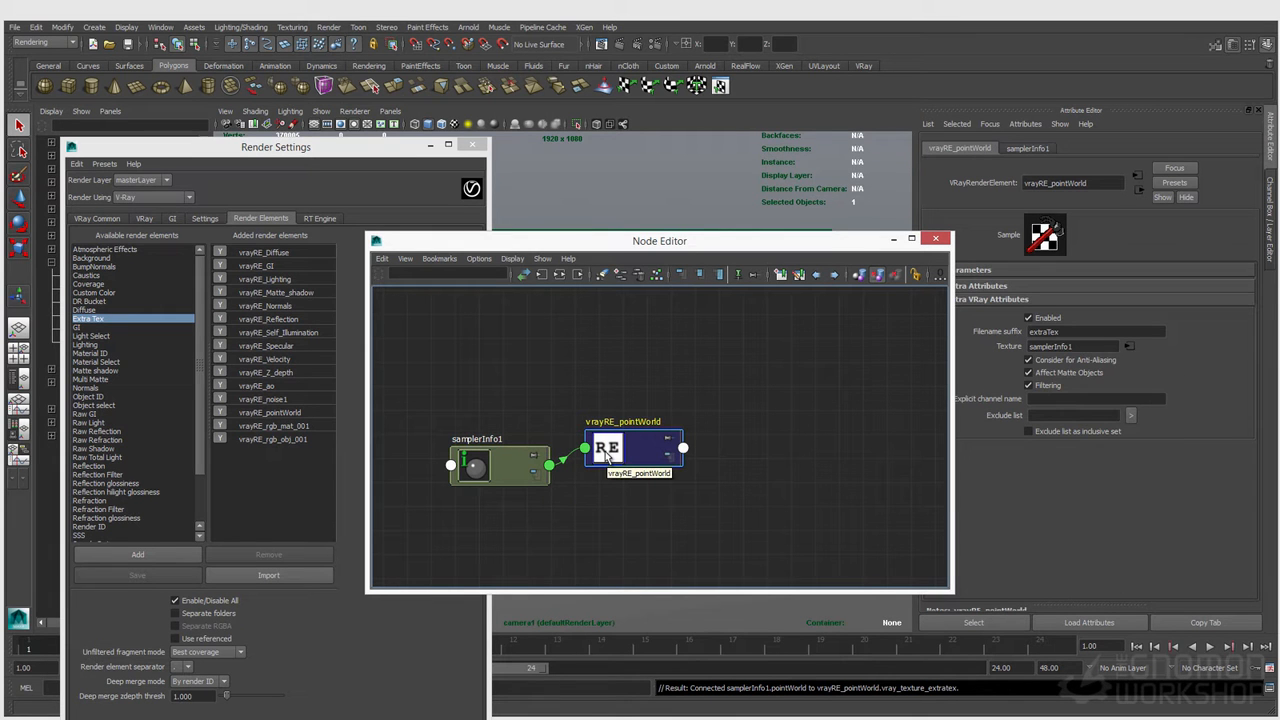
left_click(488, 472)
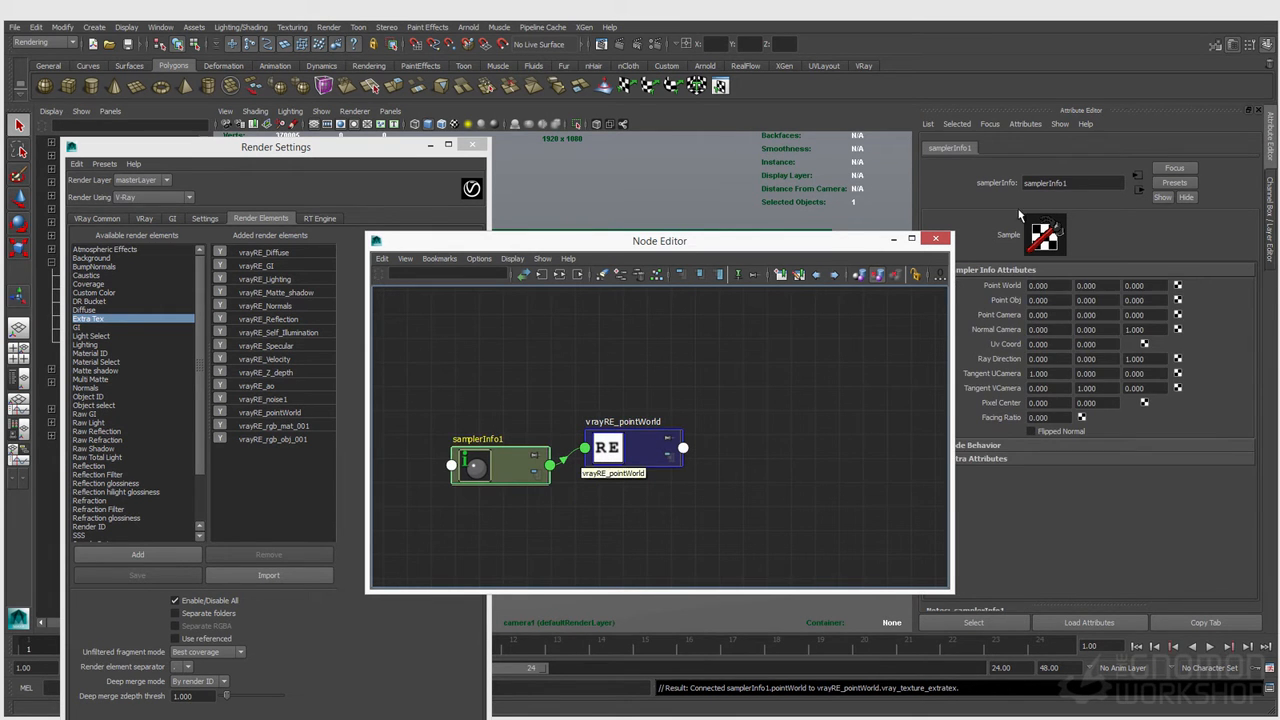
double_click(1060, 183)
type("pointWorld")
key("Return")
Clear the filename suffix of the vrayRE_pointWorld element and close the Node Editor.
left_click(635, 458)
left_click_drag(1100, 331, 944, 333)
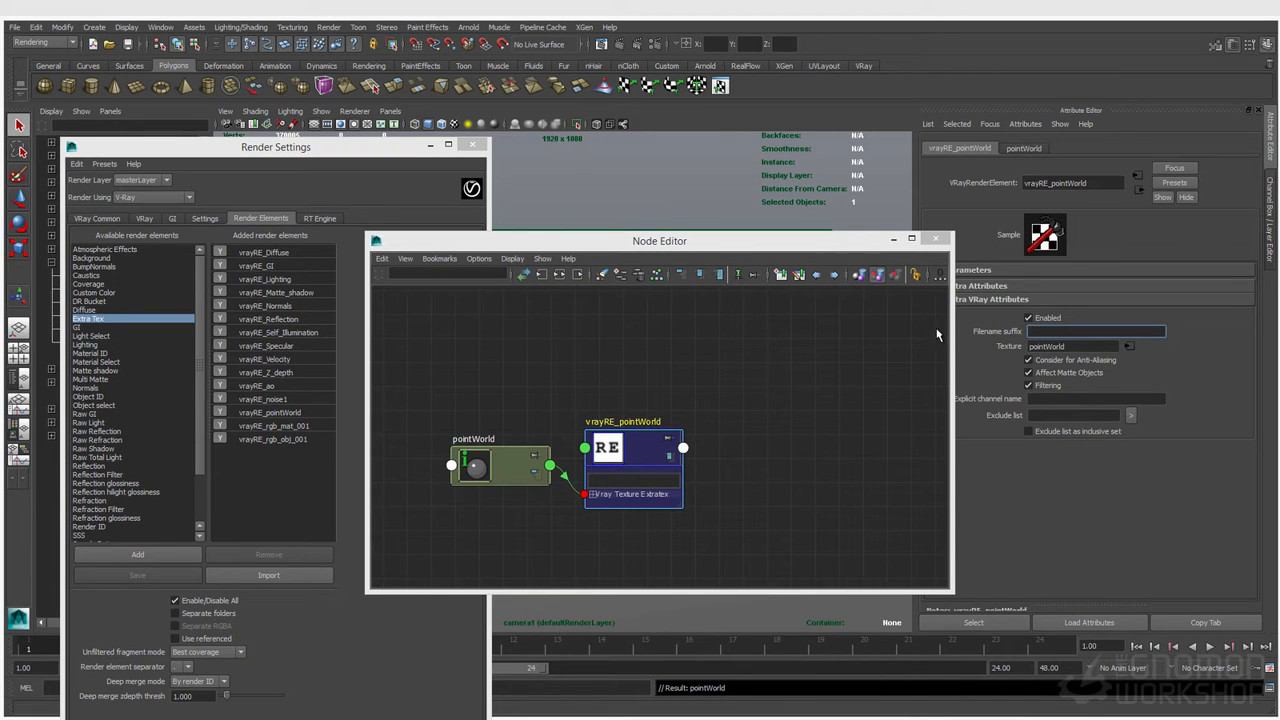
left_click(701, 368)
left_click(932, 240)
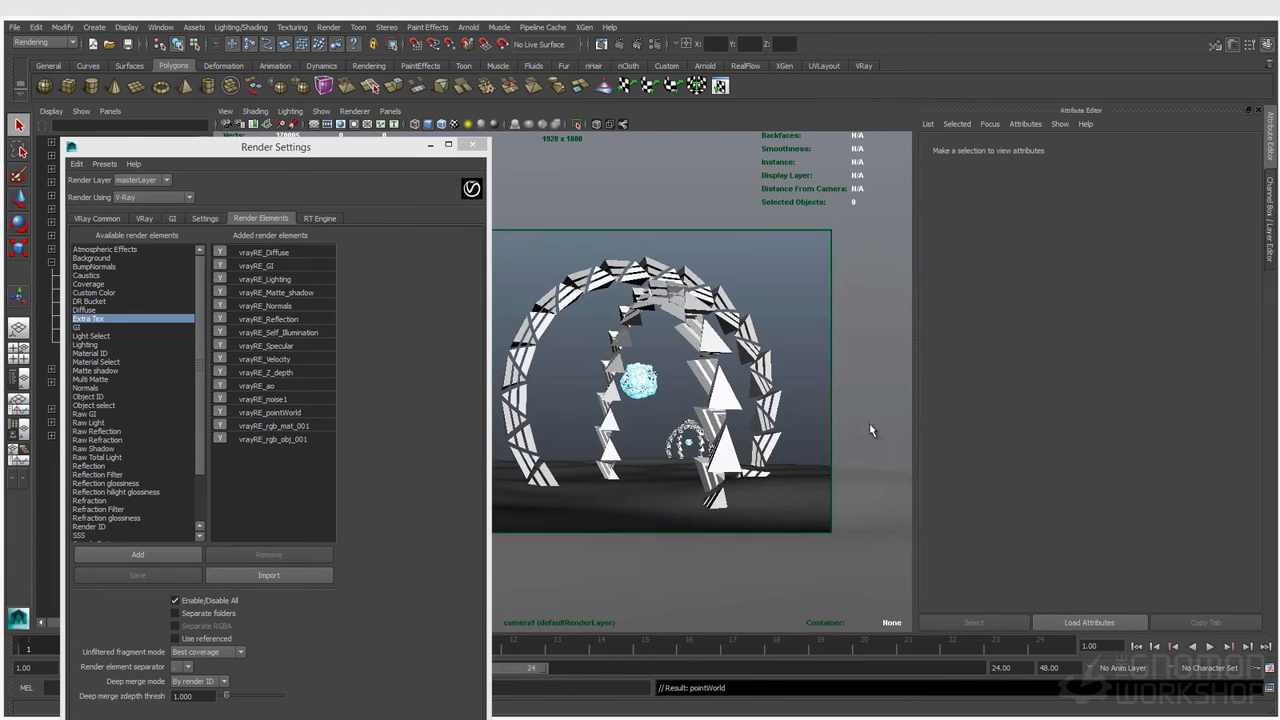
Save the scene and render the current frame with V-Ray.
key("ctrl+s")
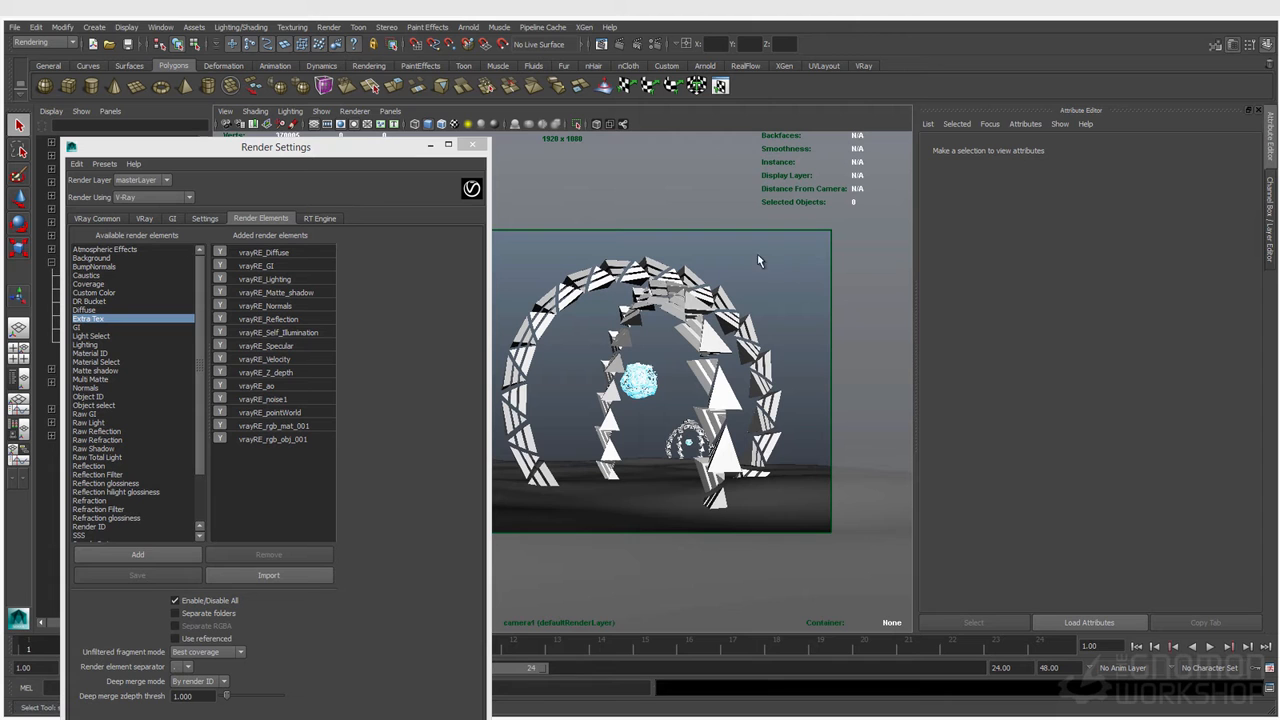
left_click(638, 46)
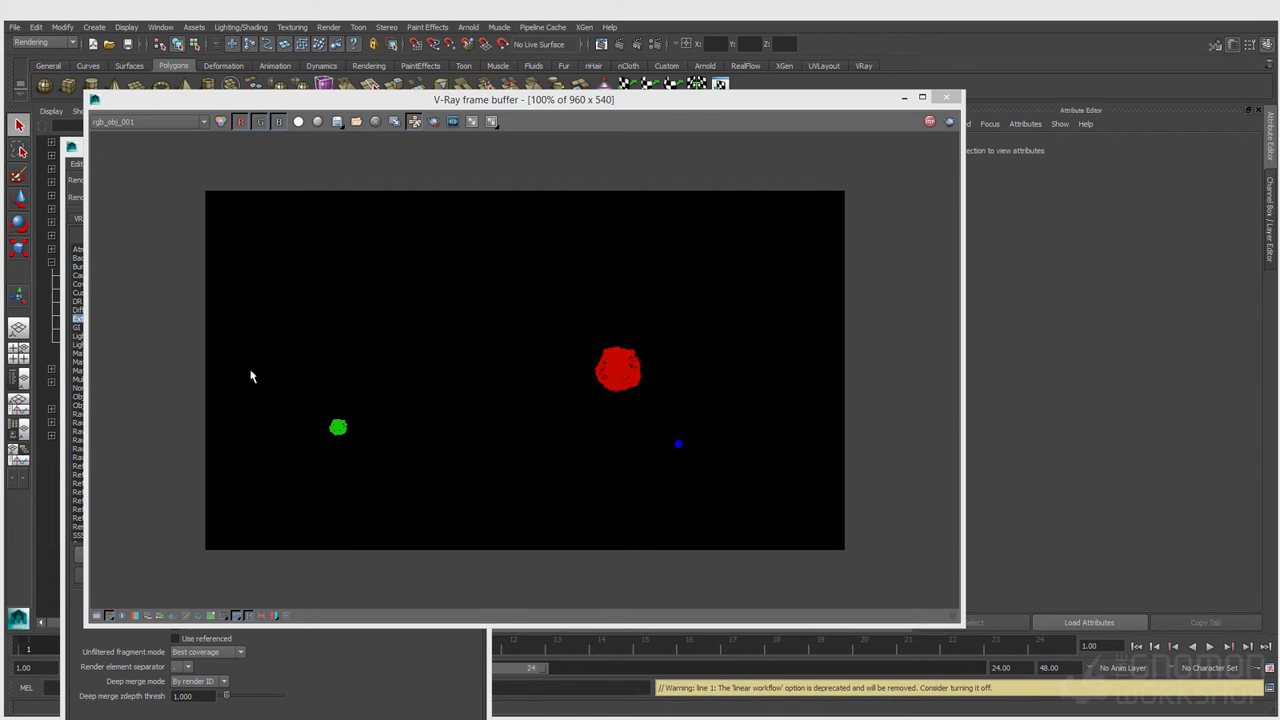
Display the RGB color channel and the noise1 channel of the render in the V-Ray frame buffer.
left_click(203, 121)
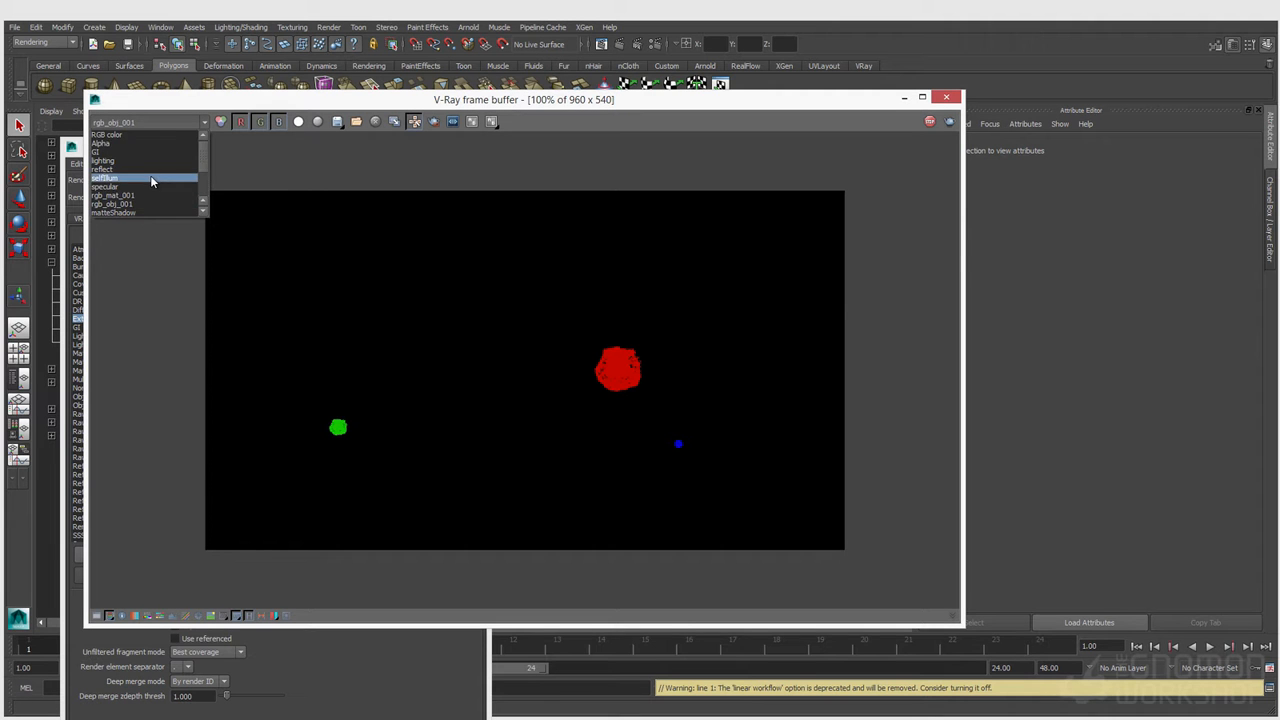
left_click(135, 135)
left_click(172, 122)
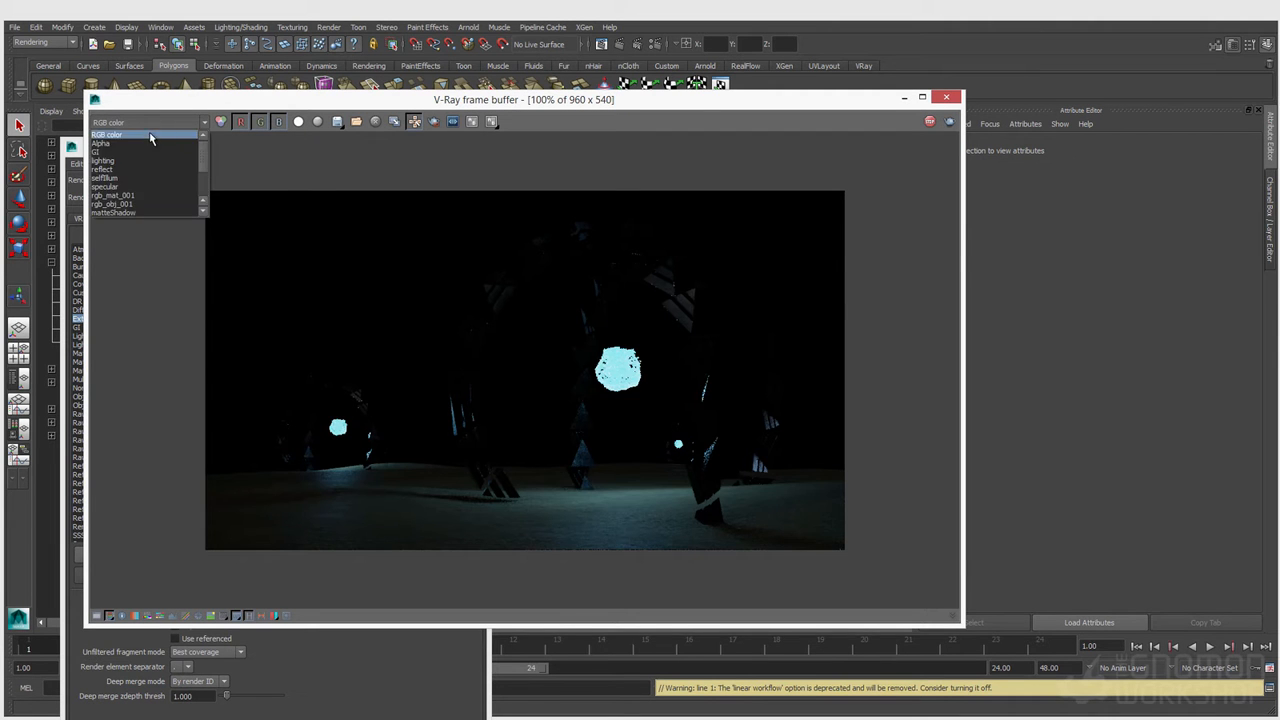
scroll(162, 188, "down", 3)
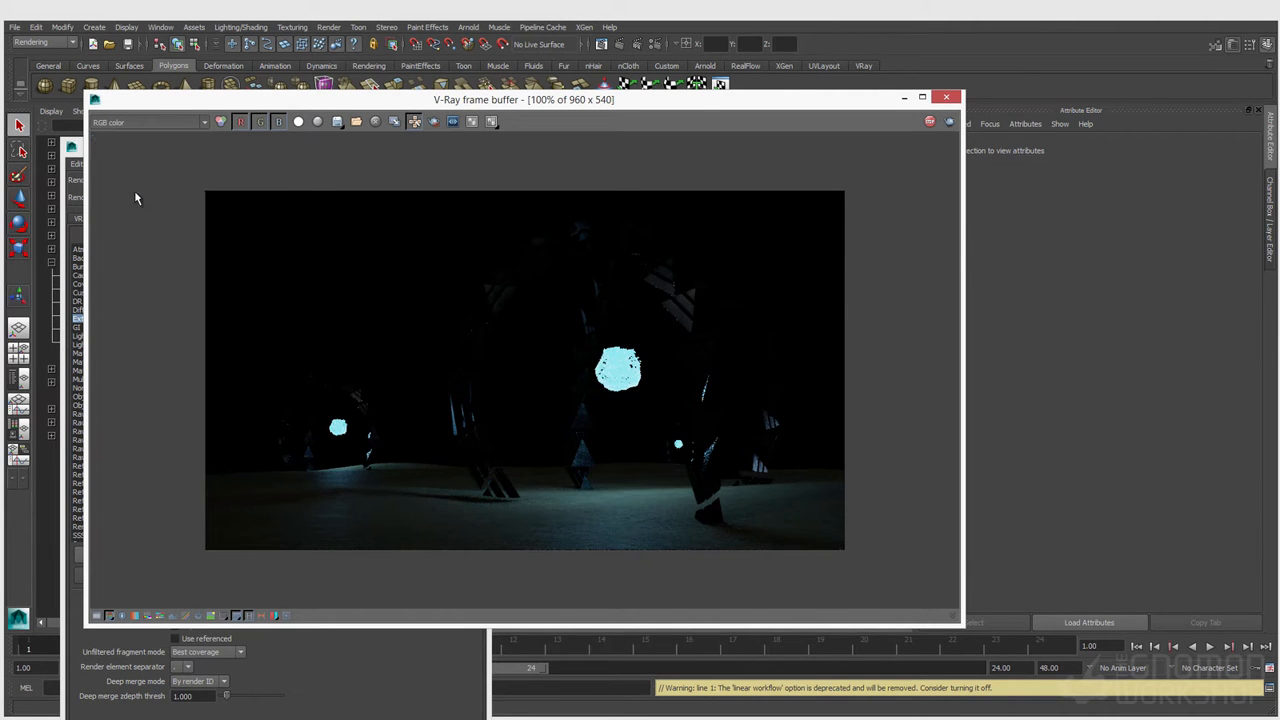
left_click(134, 190)
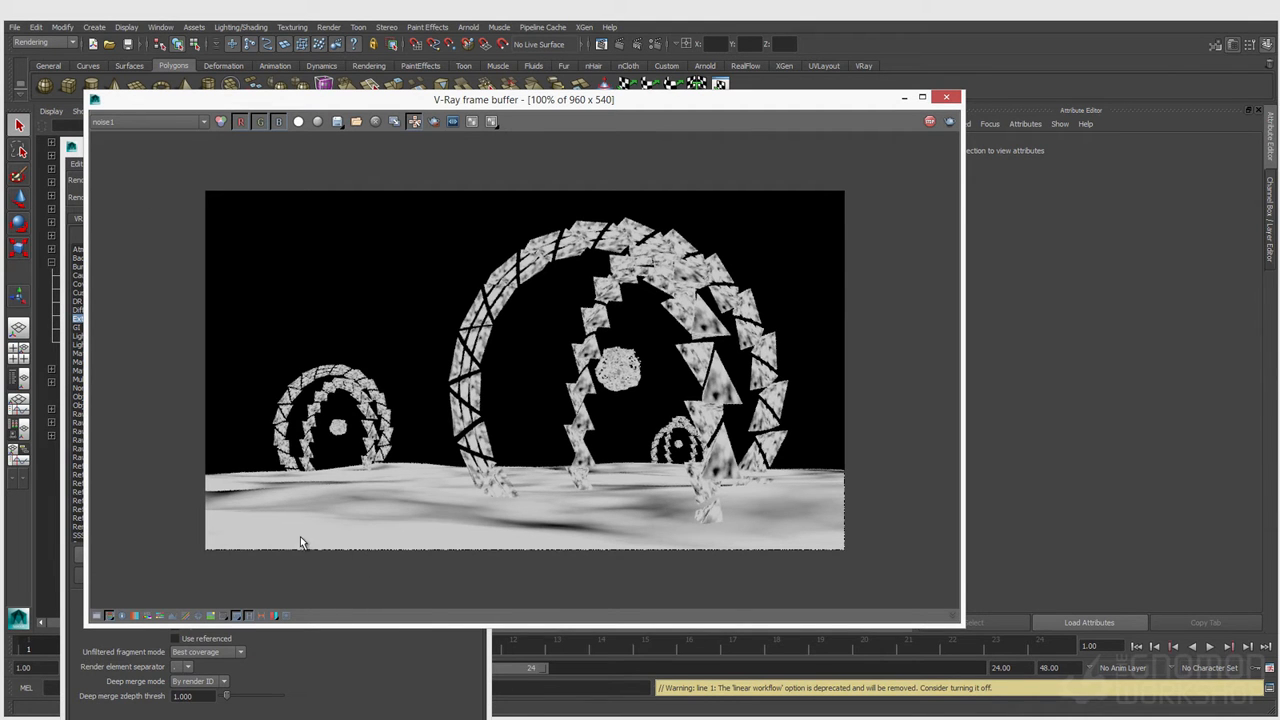
Display the pointWorld channel, switch off its display color correction, and examine its pixel values with the pixel information readout.
left_click(119, 124)
left_click(112, 212)
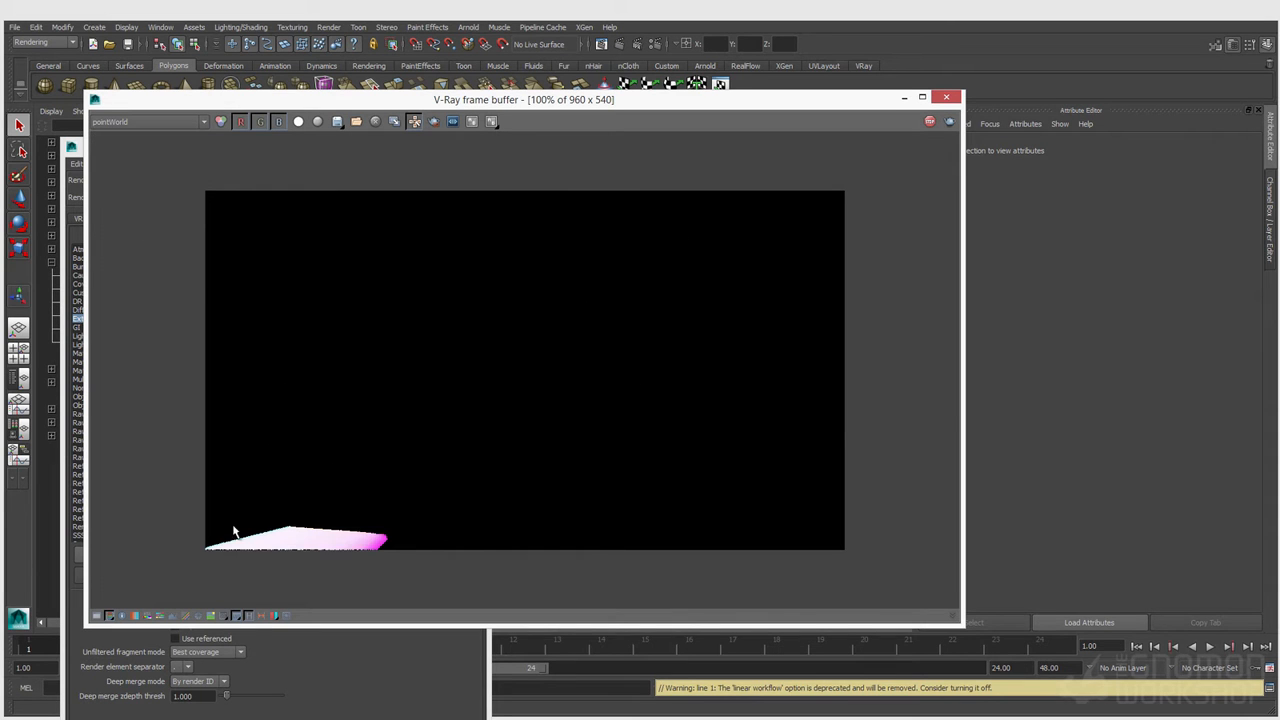
left_click(236, 616)
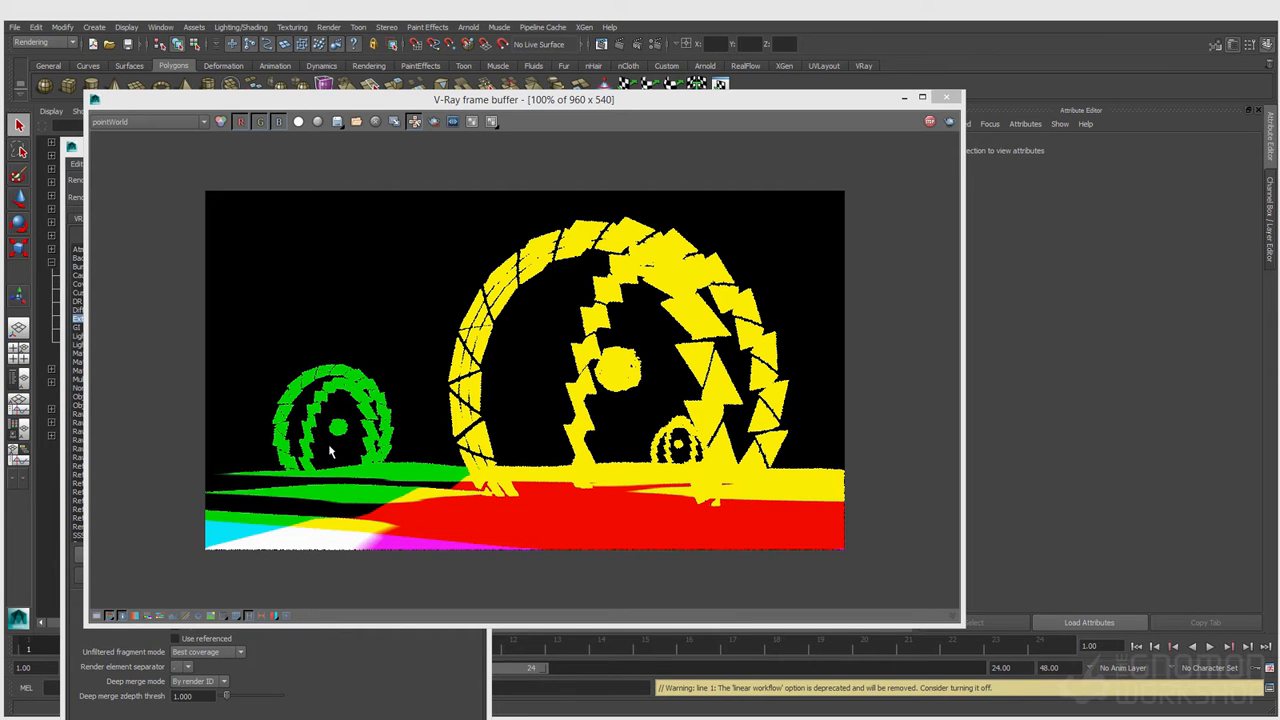
left_click_drag(0, 152, 132, 143)
left_click(122, 617)
left_click(122, 617)
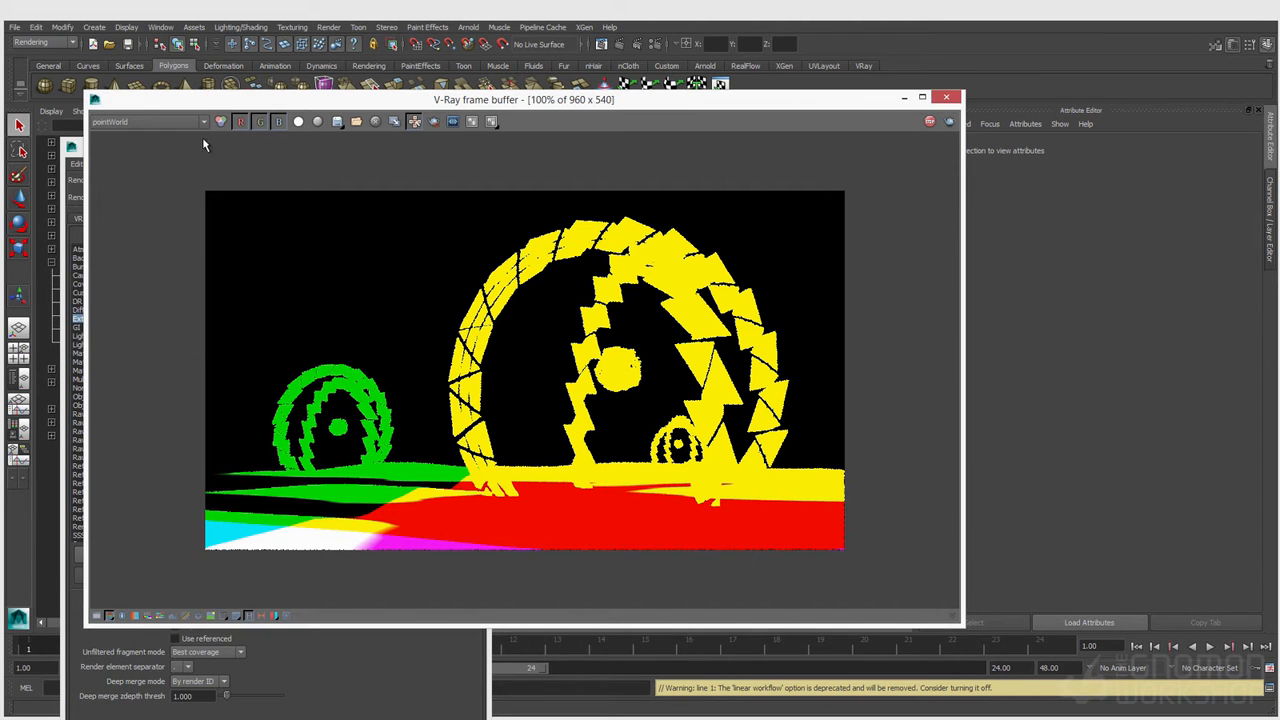
Display the velocity channel and the zDepth channel, and inspect the depth values of pixels on the ground and arches.
left_click(150, 122)
left_click(113, 187)
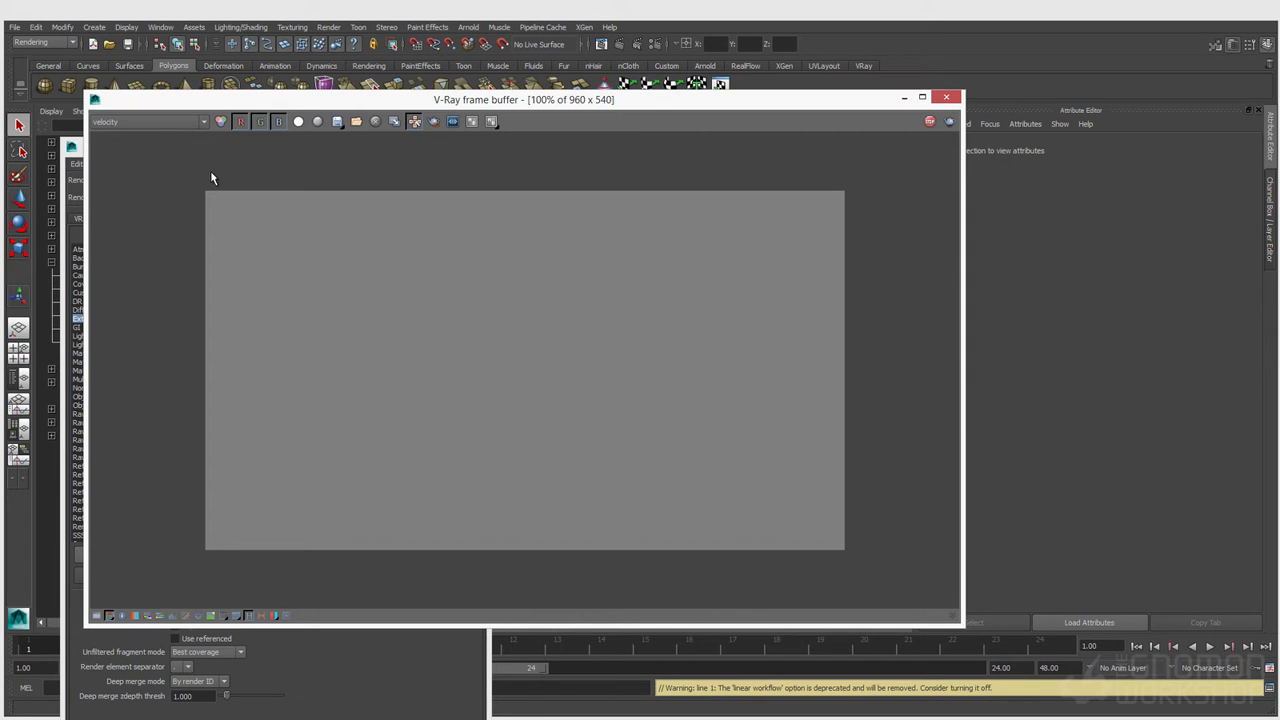
left_click(148, 122)
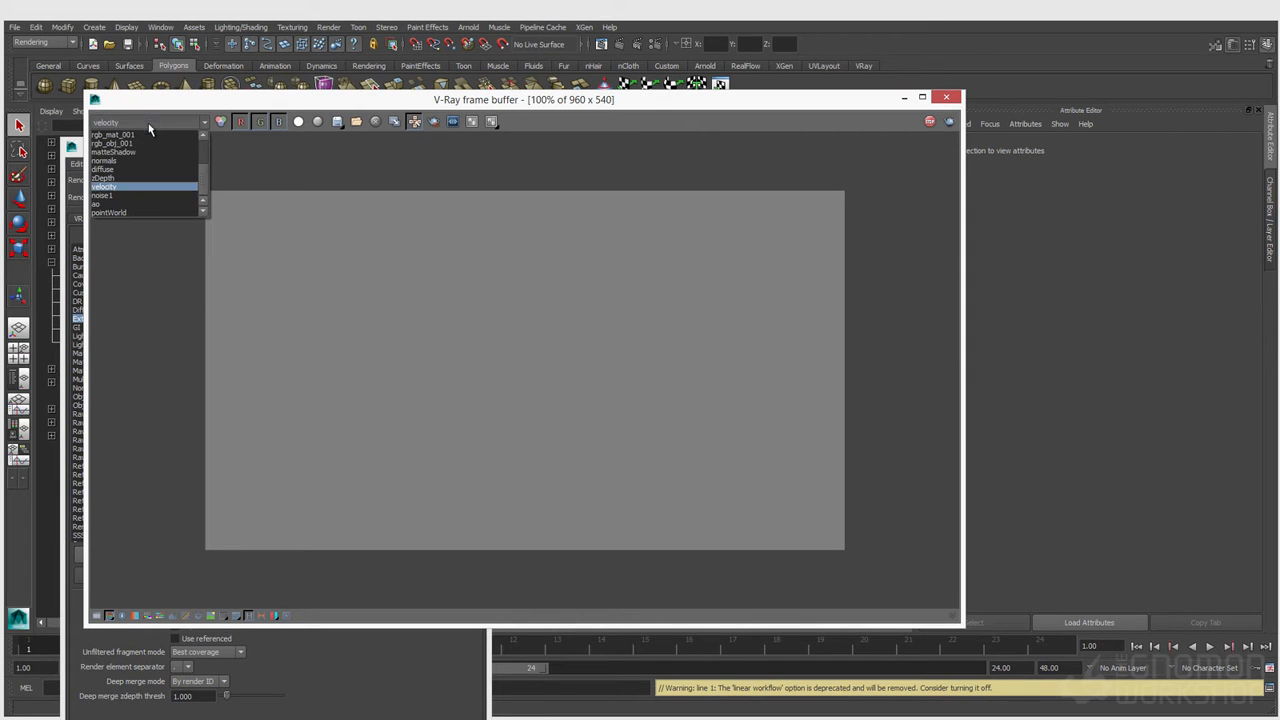
left_click(145, 186)
right_click(421, 527)
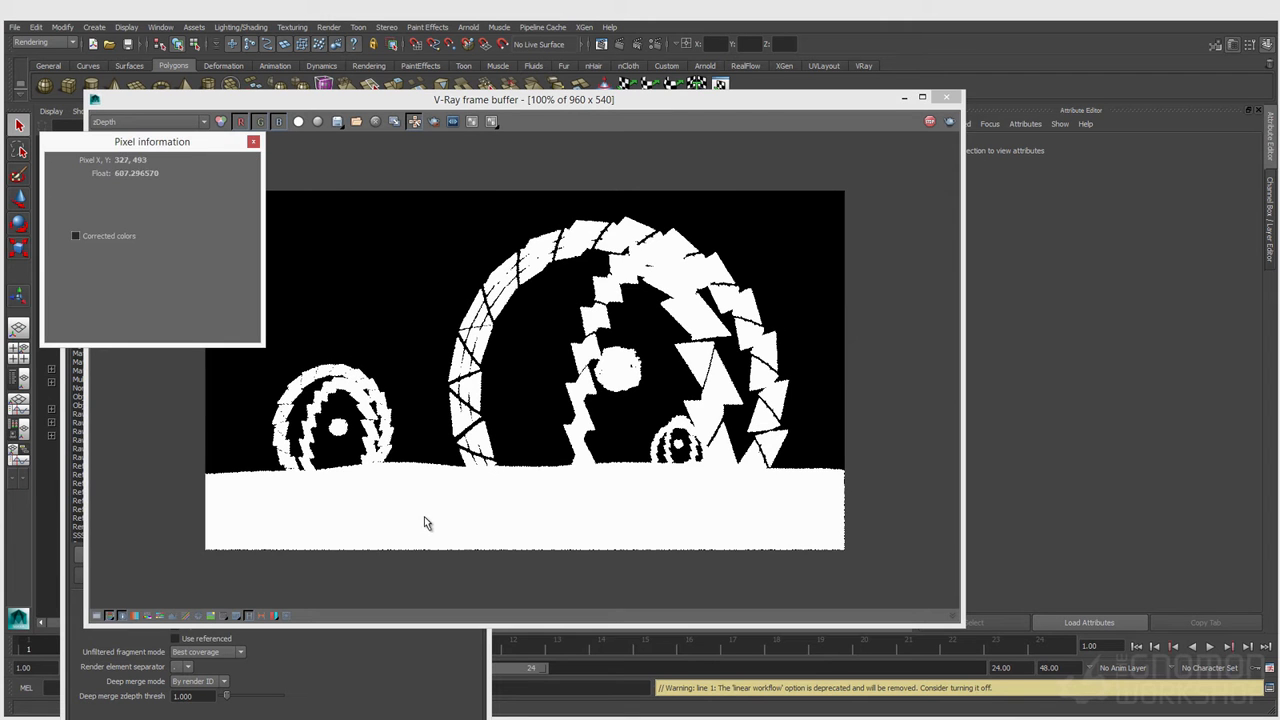
right_click_drag(462, 488, 623, 374)
Display the ao channel and compare it with sRGB display switched on and off.
left_click(166, 123)
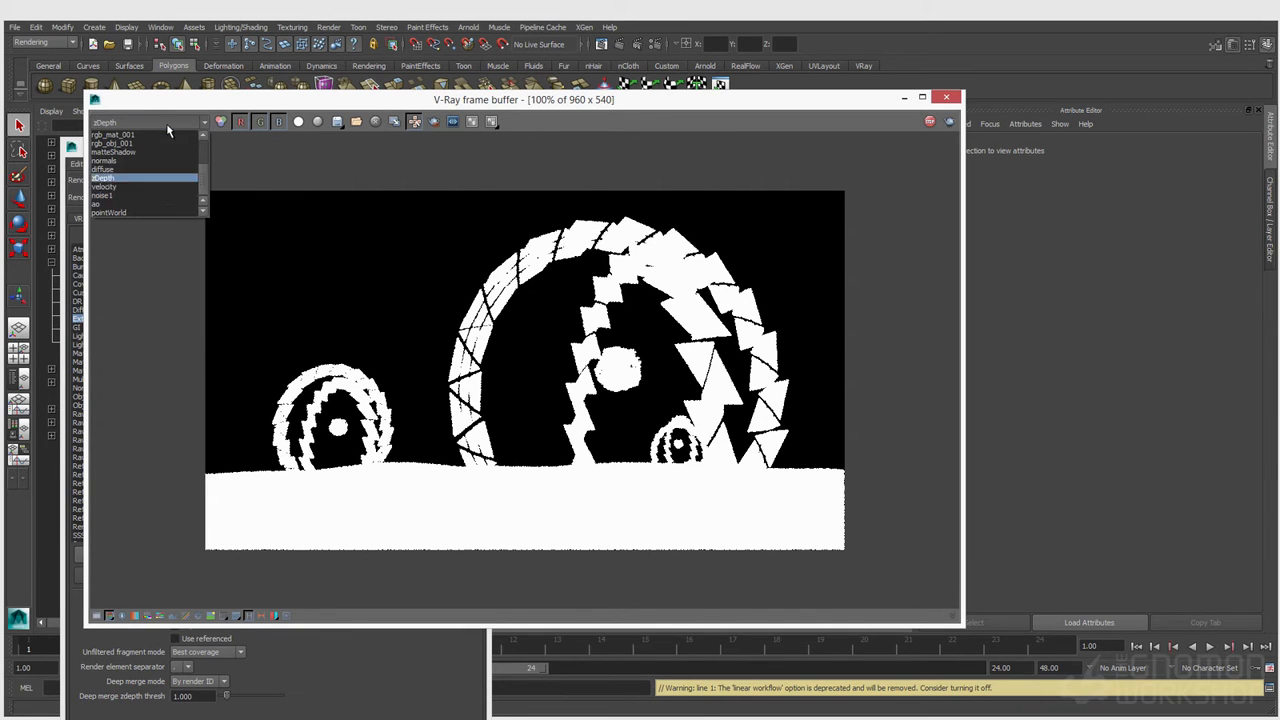
left_click(163, 204)
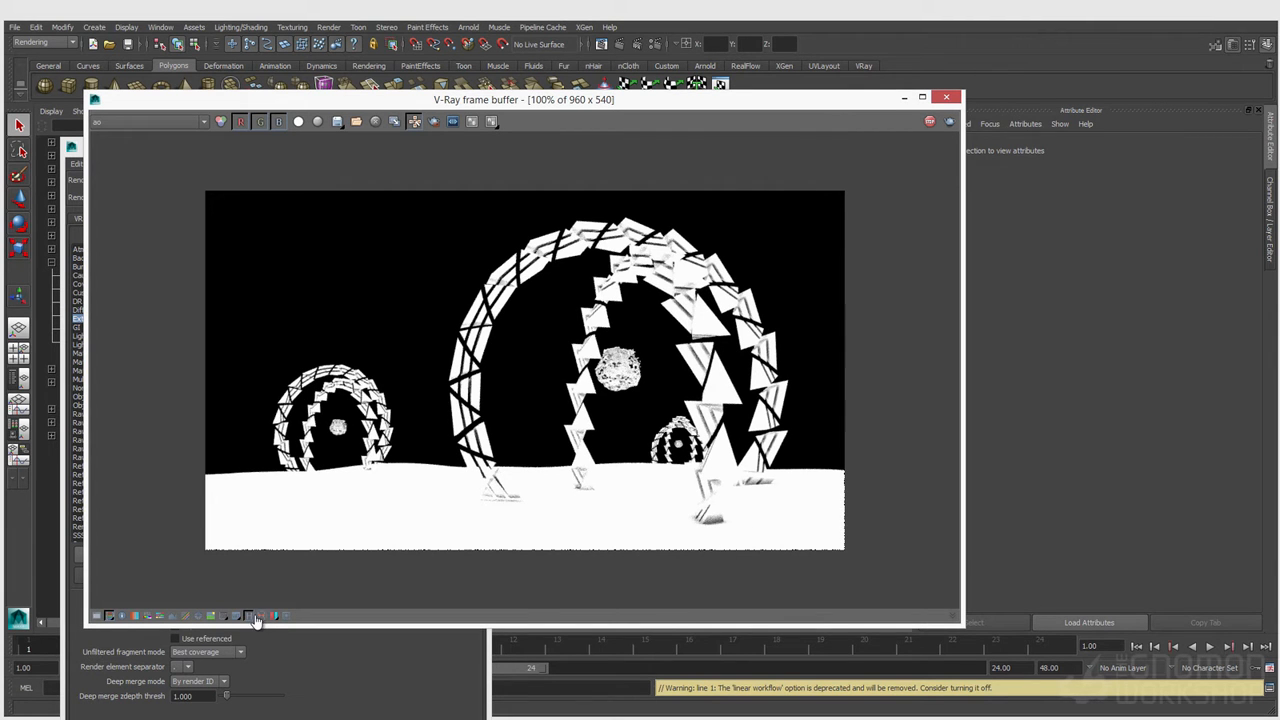
left_click(225, 618)
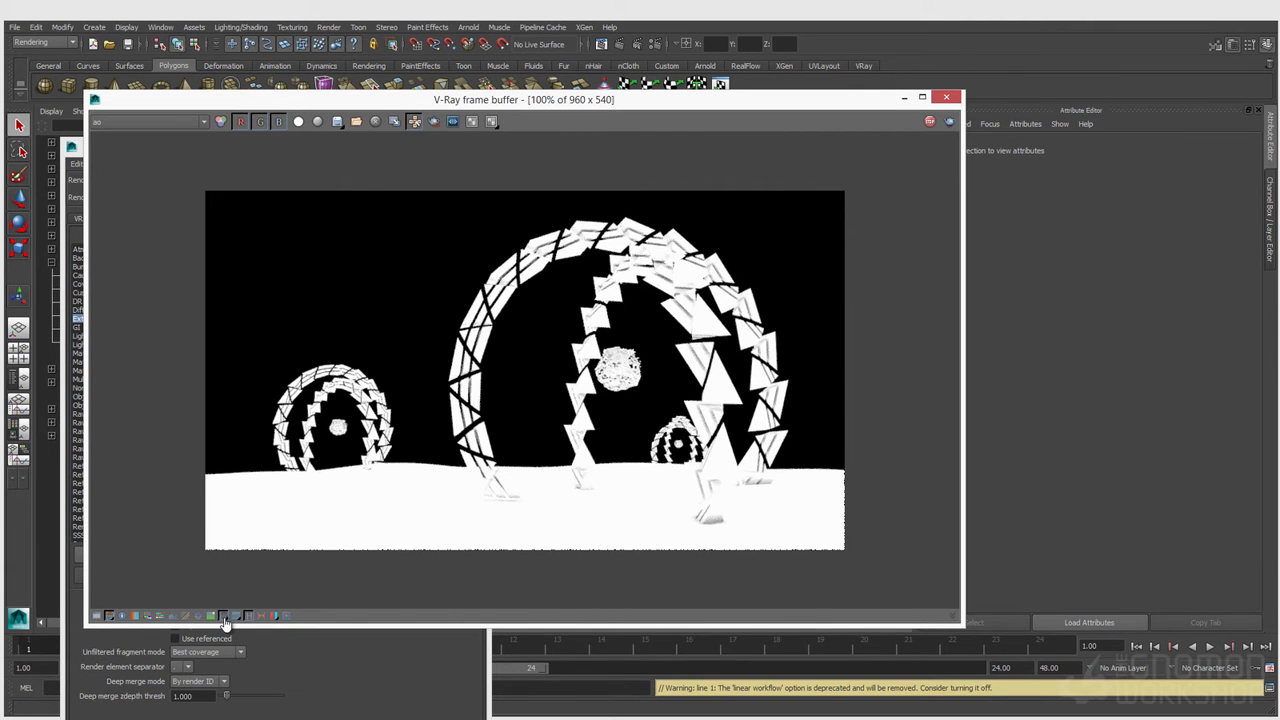
left_click(223, 618)
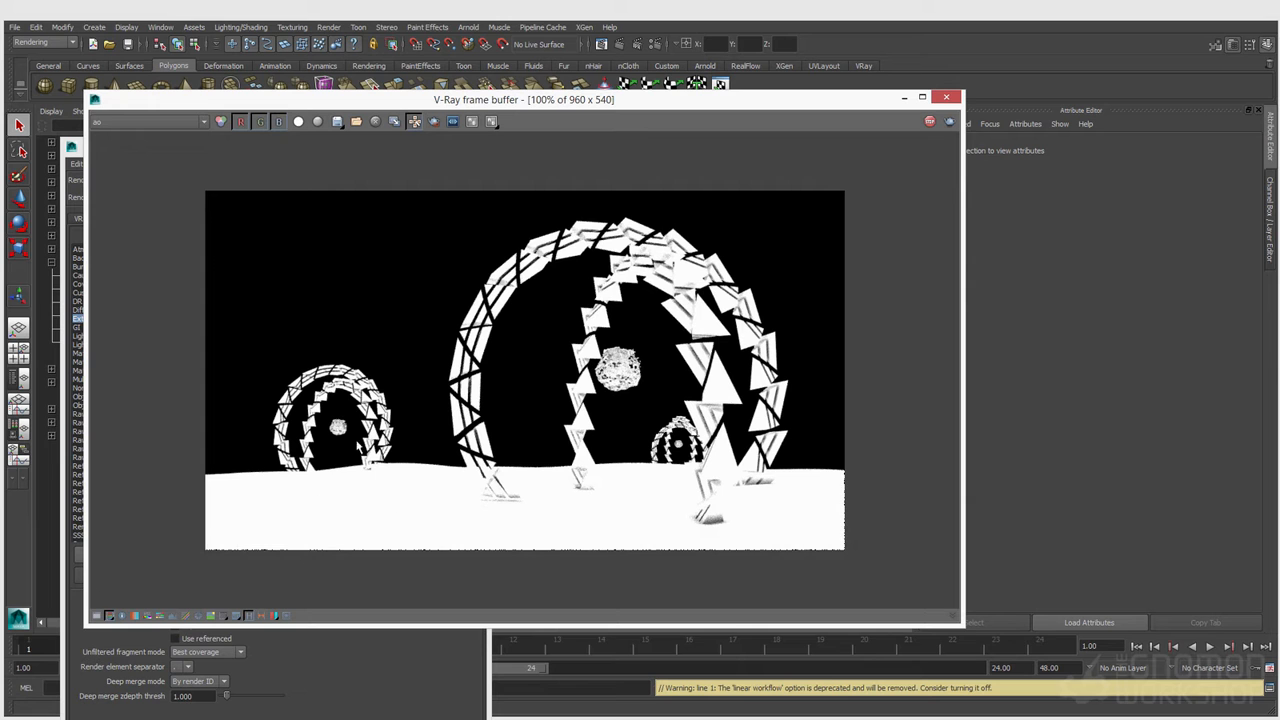
Review the normals and diffuse channels, and return the frame buffer to the RGB color channel.
left_click(127, 122)
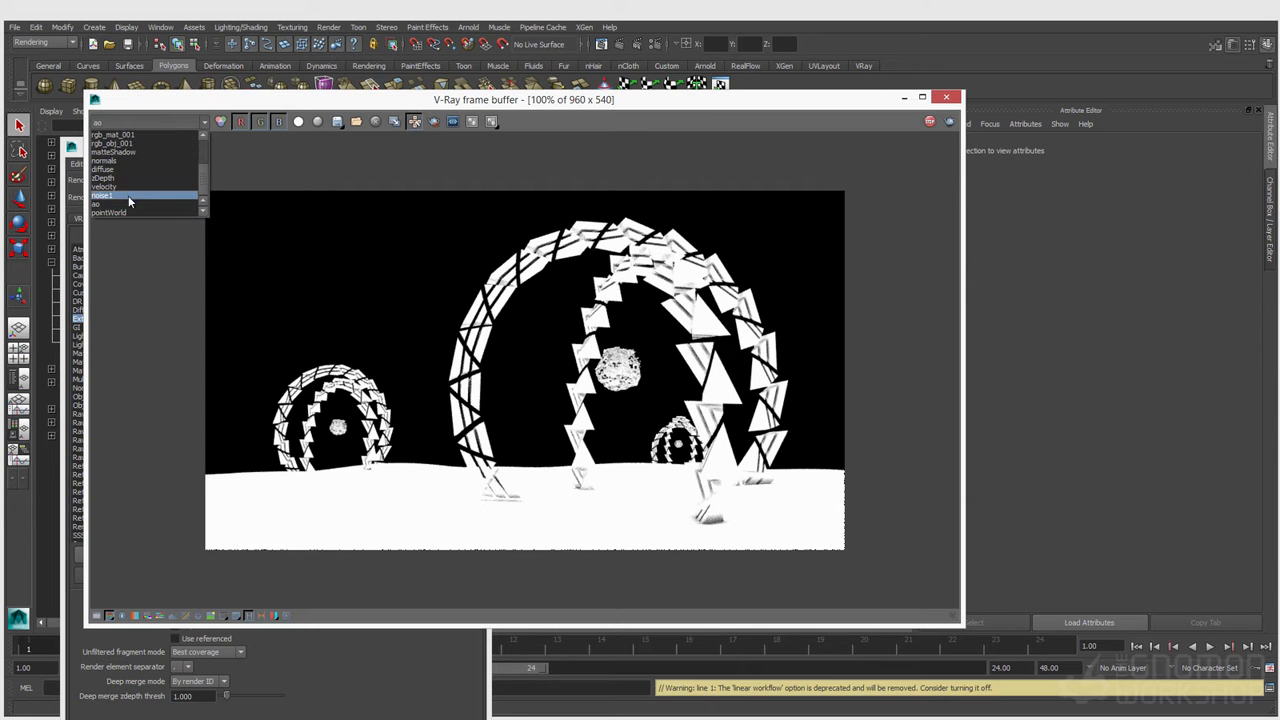
left_click(127, 162)
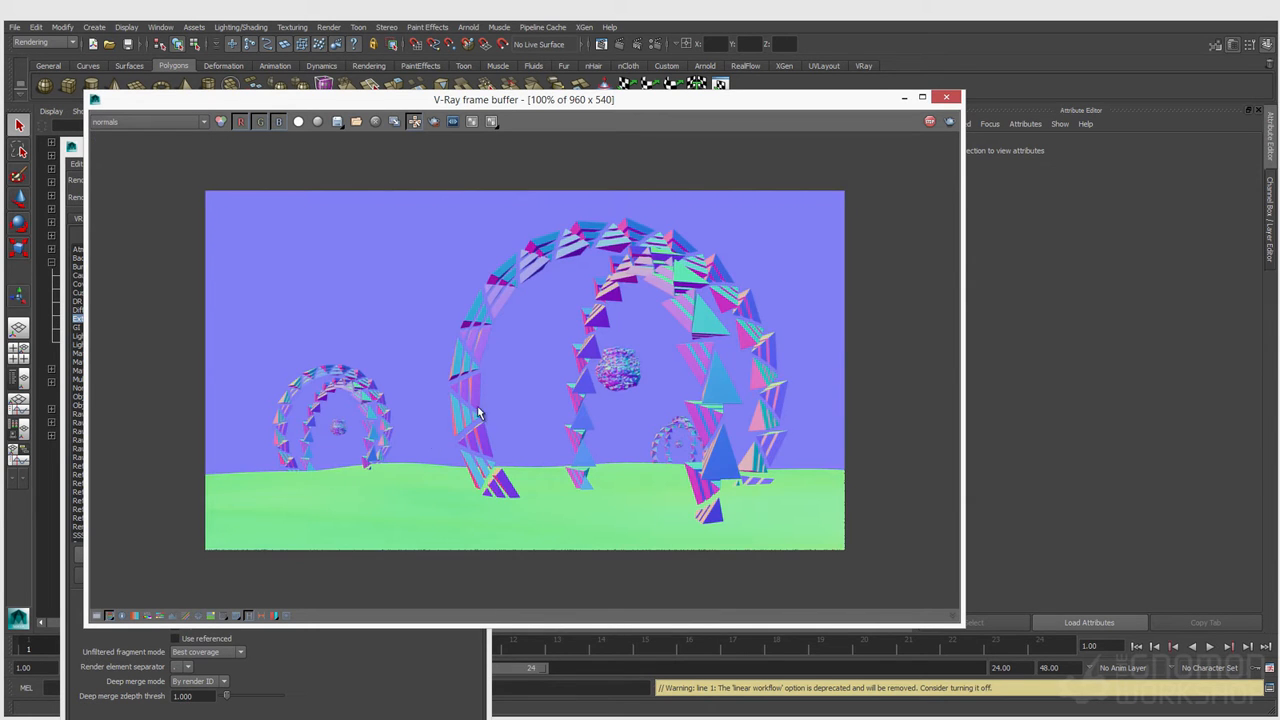
left_click(130, 121)
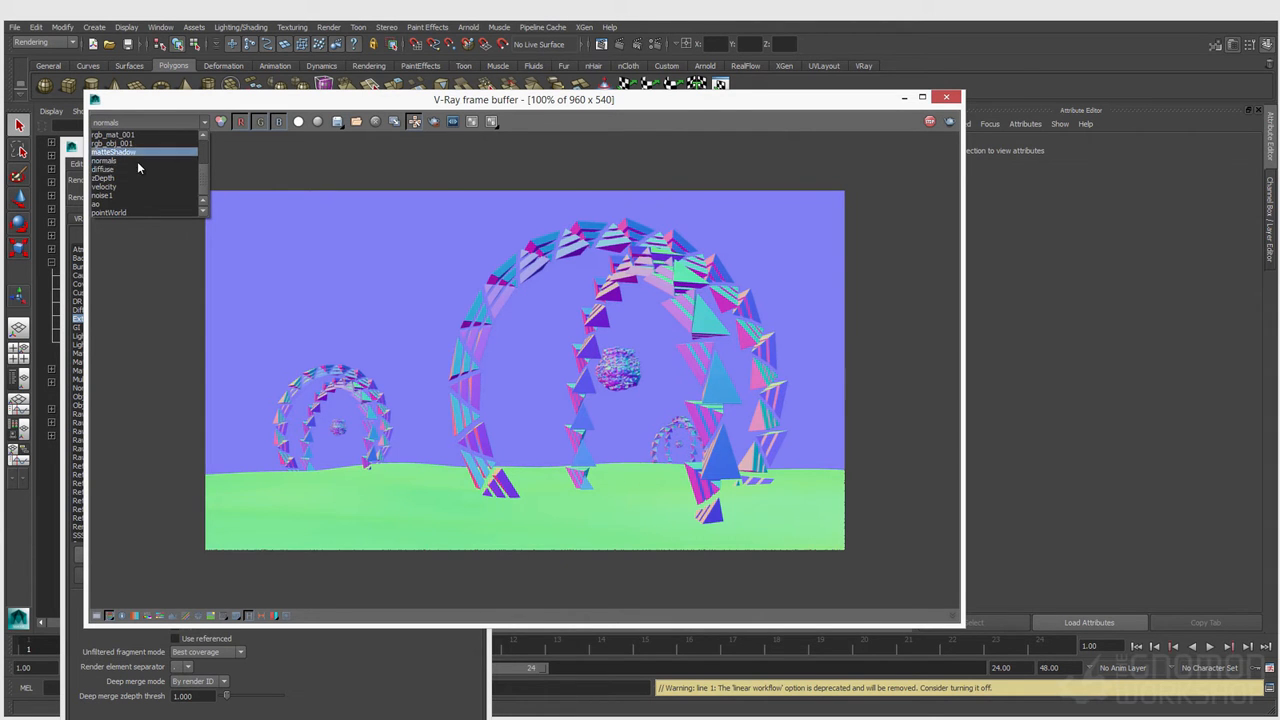
left_click(137, 169)
left_click(133, 121)
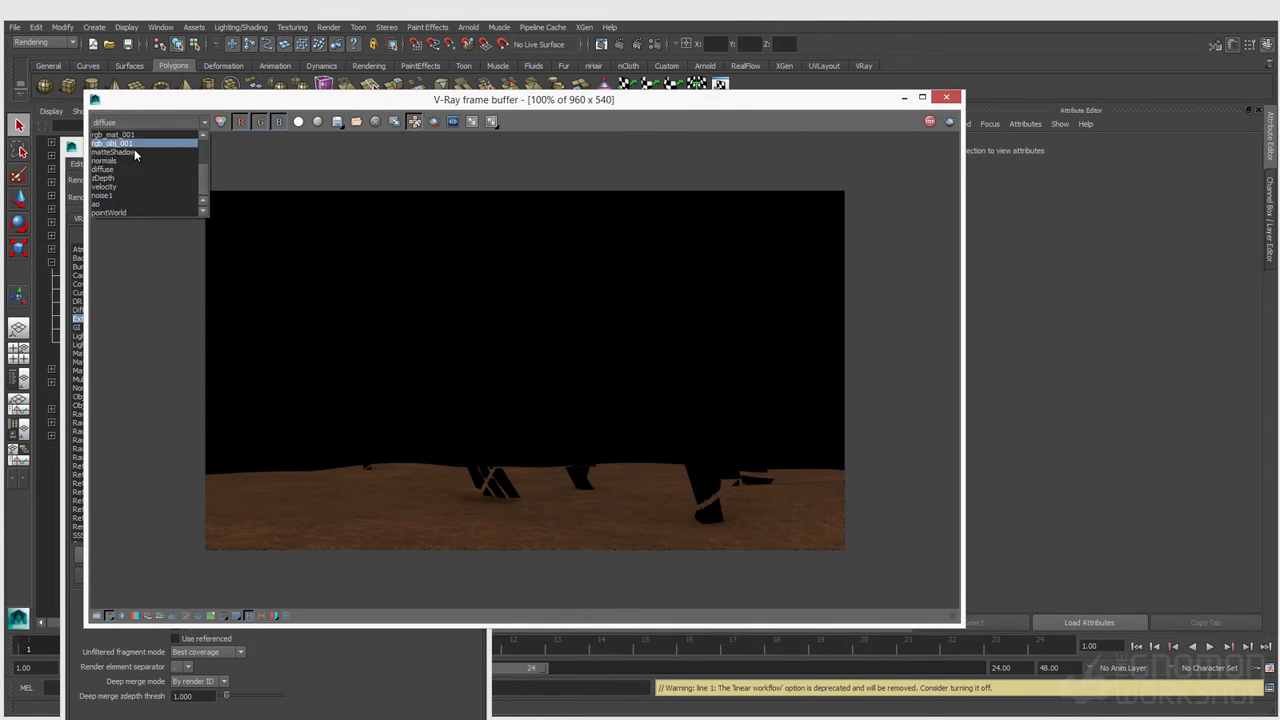
left_click(125, 136)
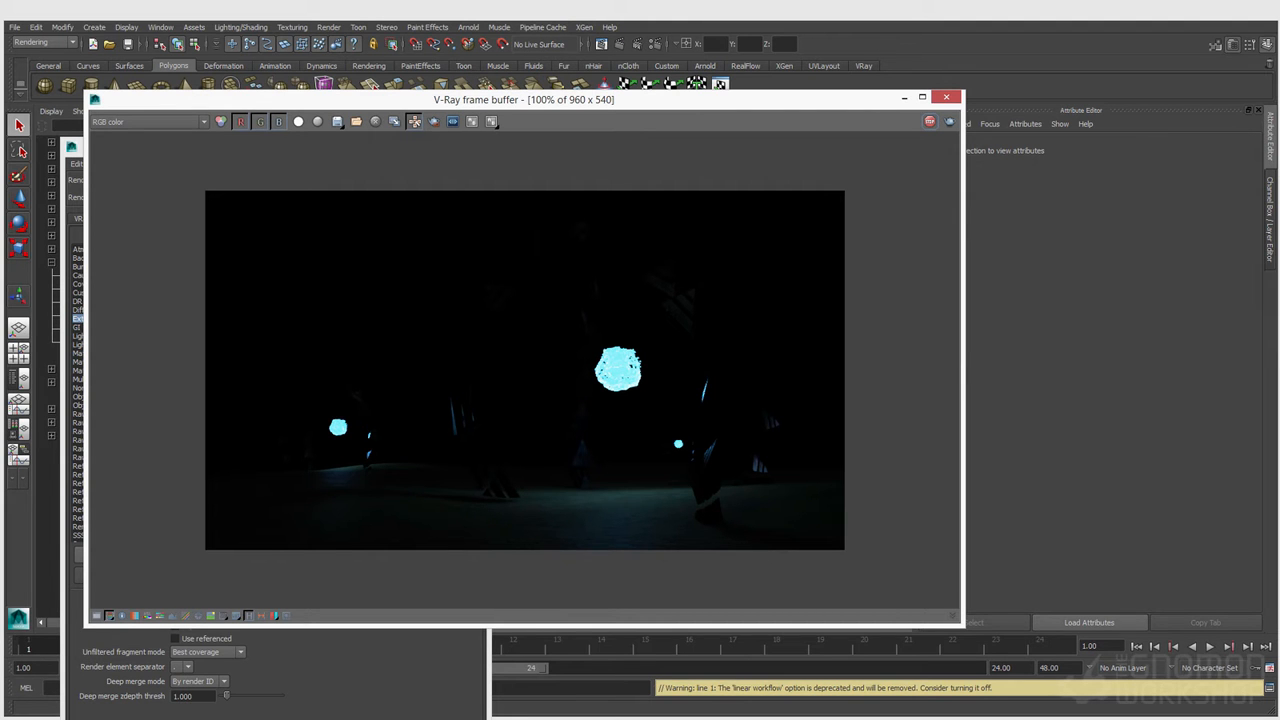
Try to add a Light Select render element, and close the V-Ray frame buffer.
left_click_drag(229, 106, 495, 136)
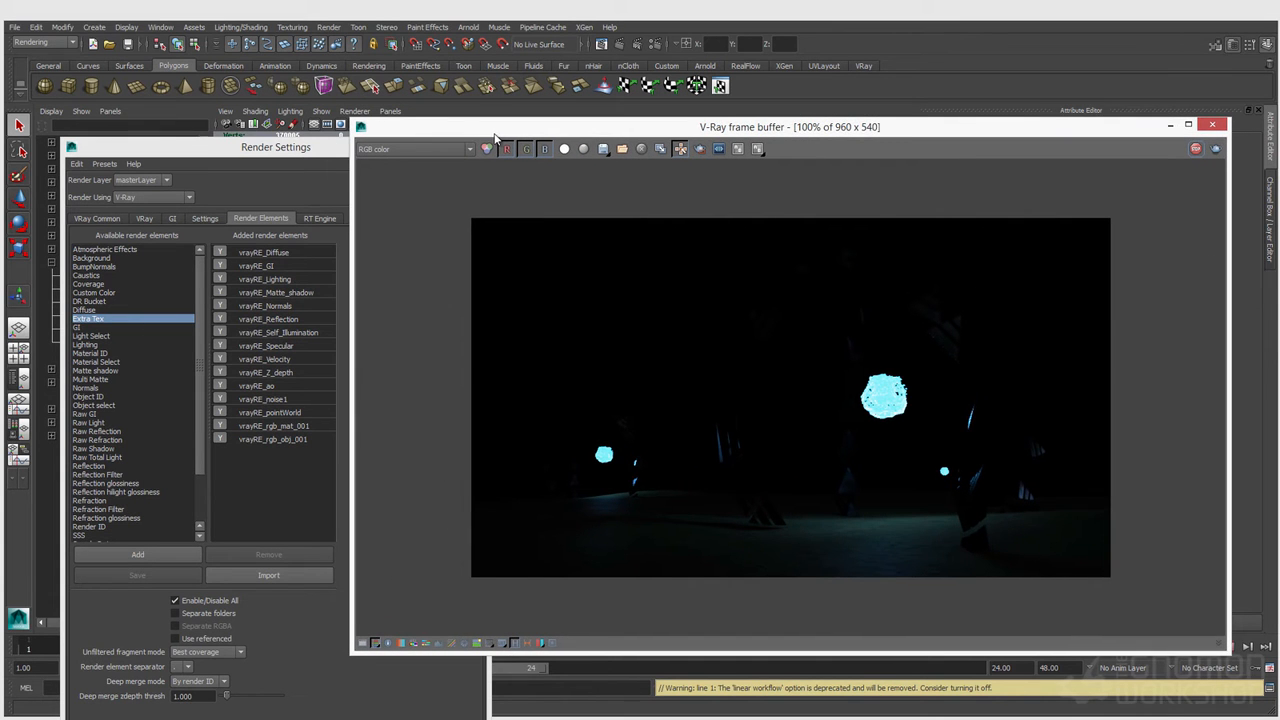
left_click_drag(353, 384, 399, 384)
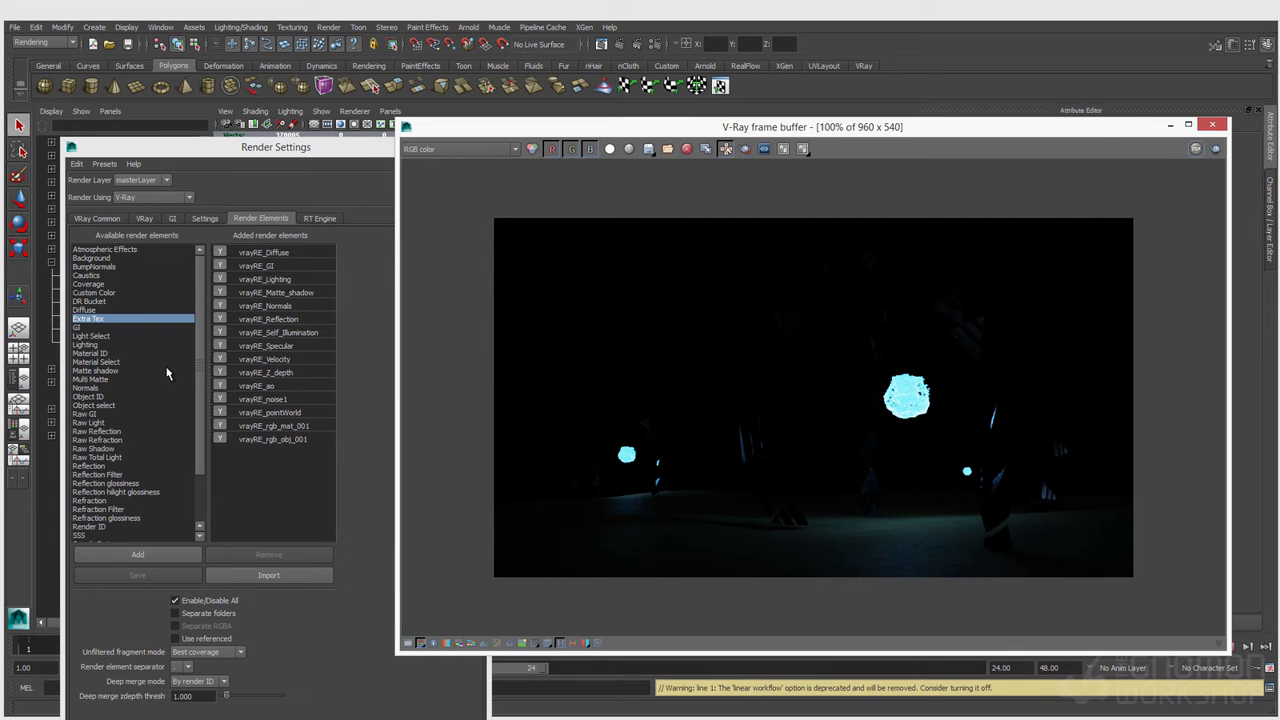
double_click(98, 337)
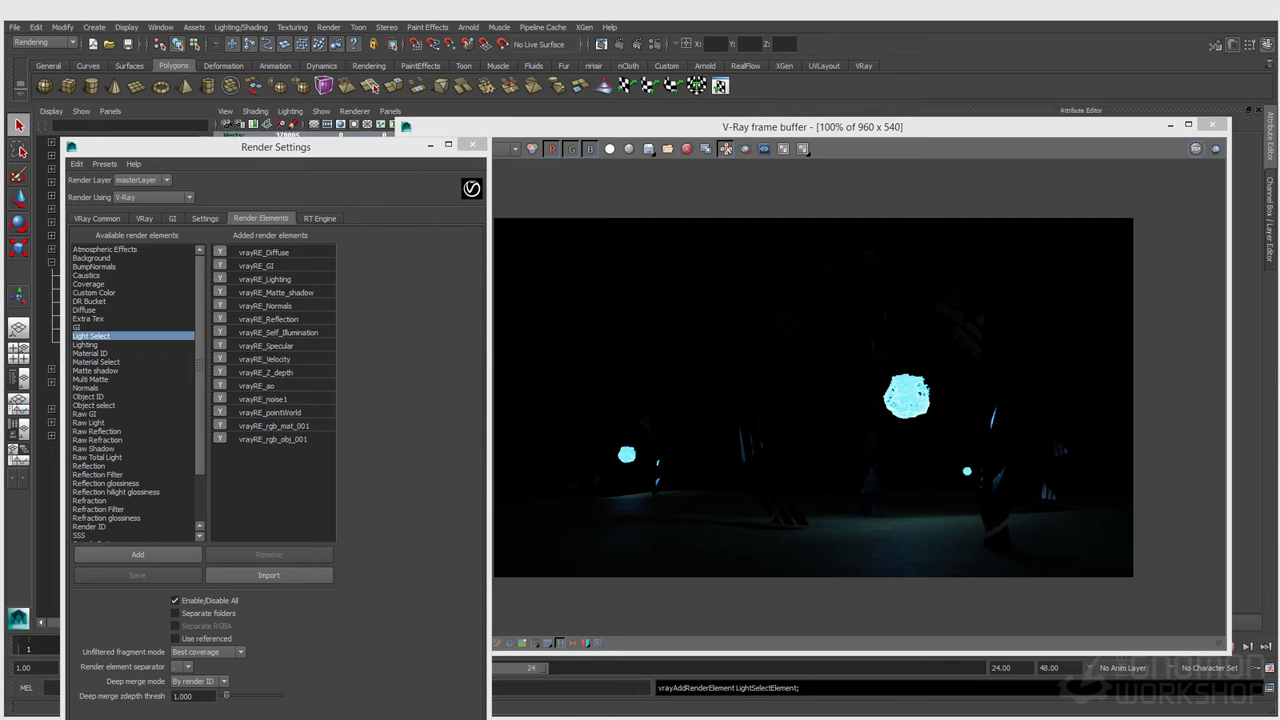
left_click(540, 130)
left_click_drag(541, 132, 471, 199)
left_click(1143, 192)
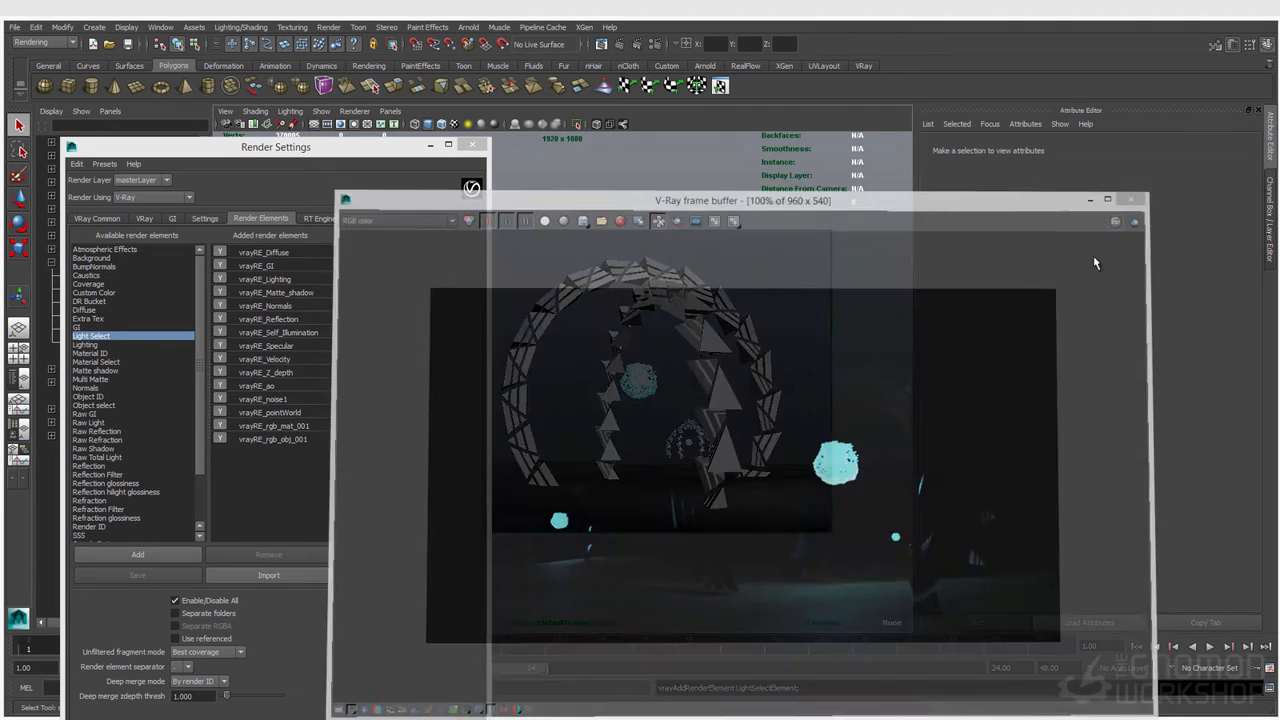
Move the Render Settings window clear of the Outliner and select the three sphere lights, followed by VRayLightRect2 and VRayLightRect1.
left_click_drag(233, 149, 366, 133)
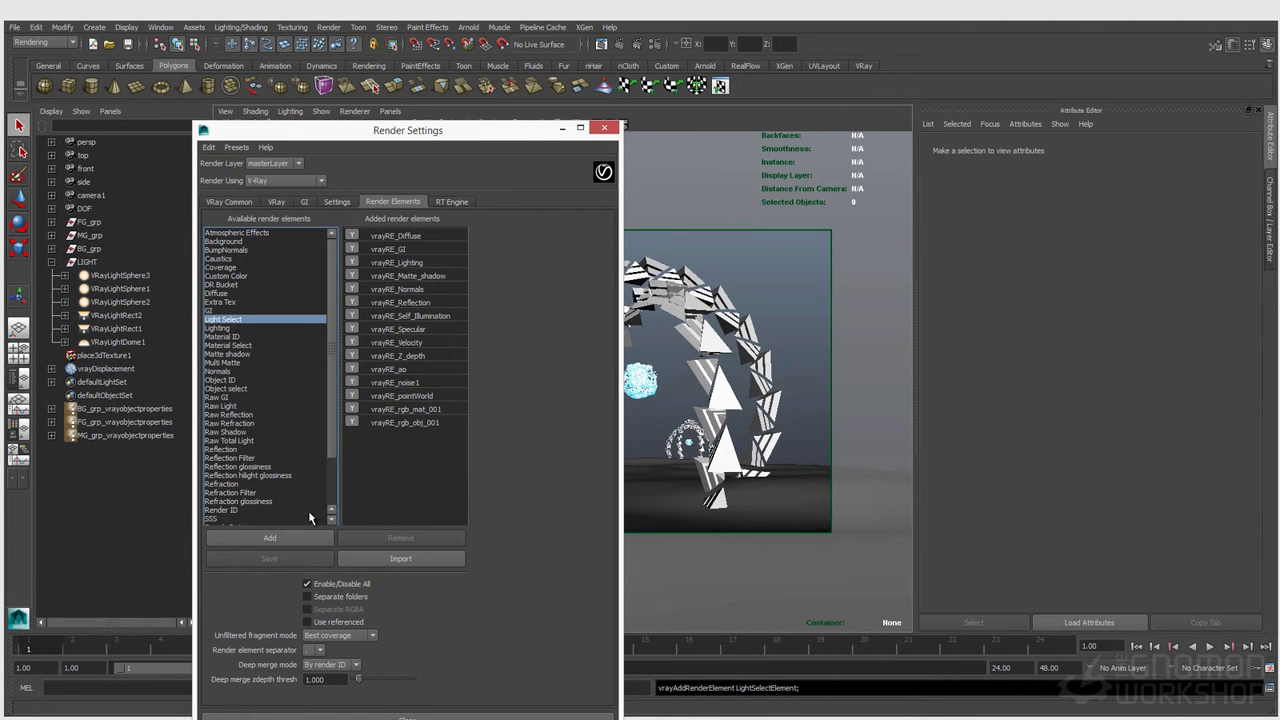
left_click_drag(196, 122, 282, 161)
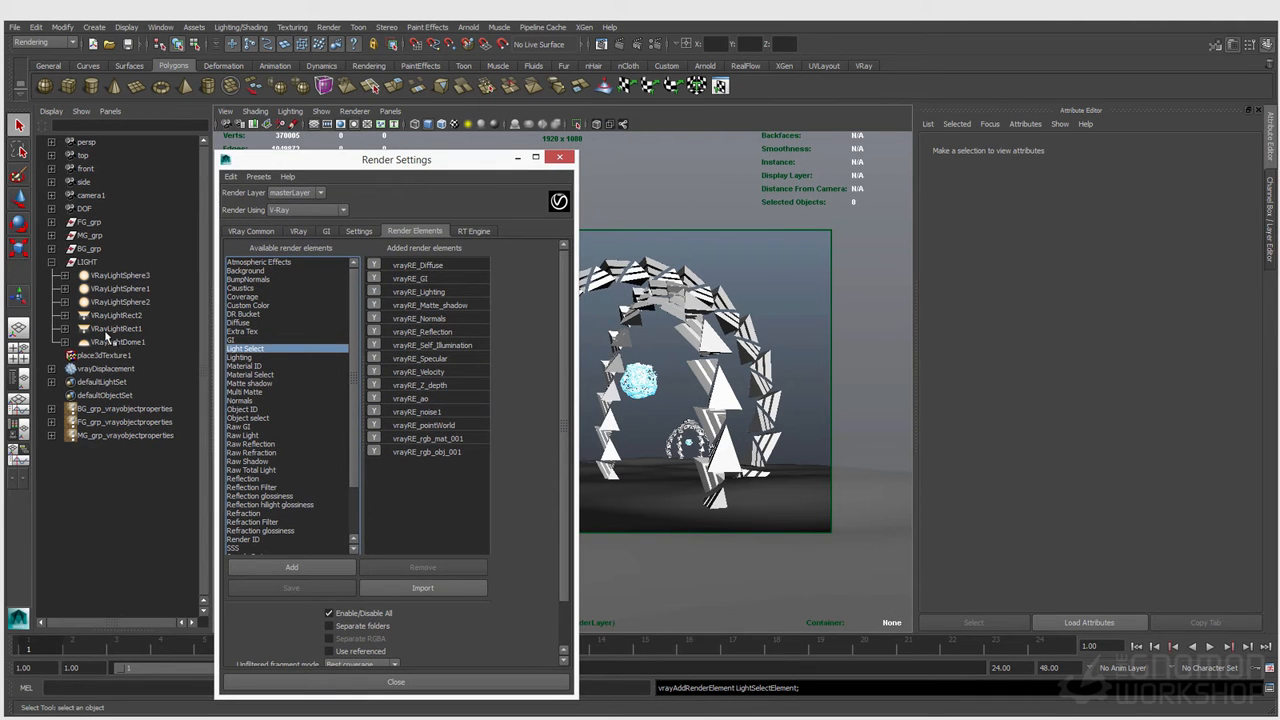
left_click(119, 276)
left_click(118, 301, "shift")
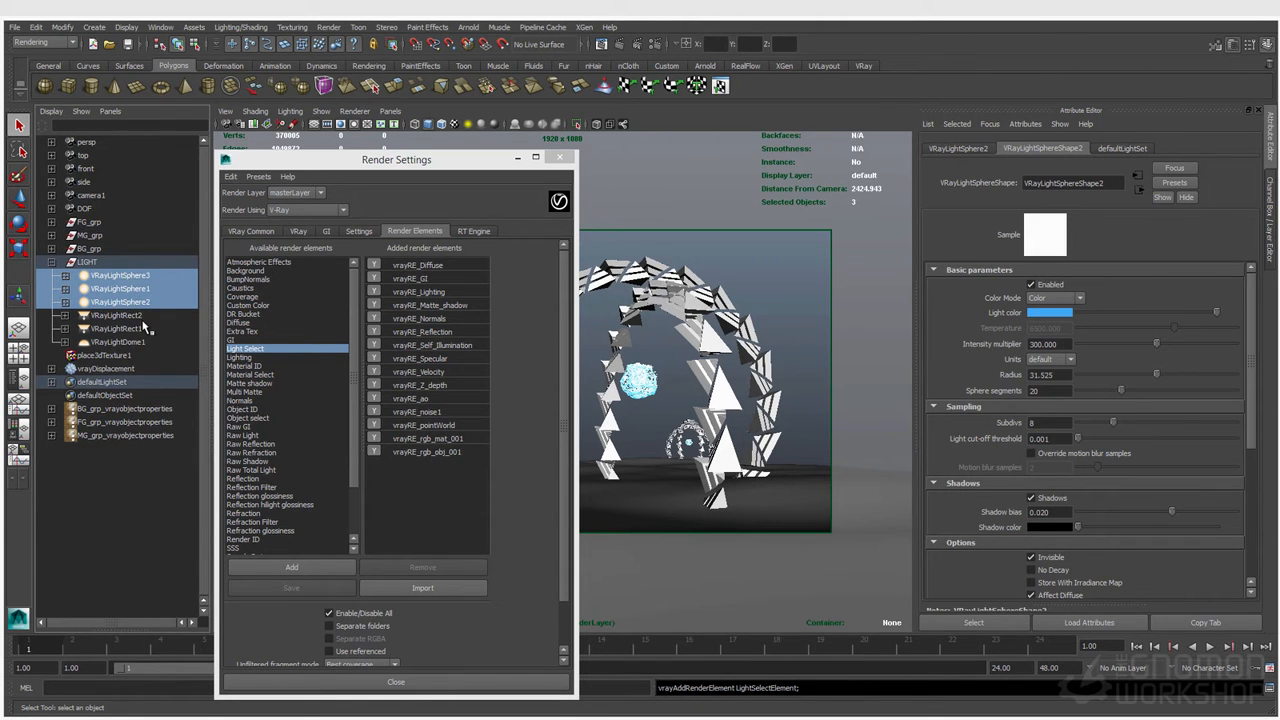
left_click(140, 316)
left_click(145, 329, "shift")
Switch the viewport to the persp camera and move the Render Settings window out of the way of the scene.
left_click(390, 111)
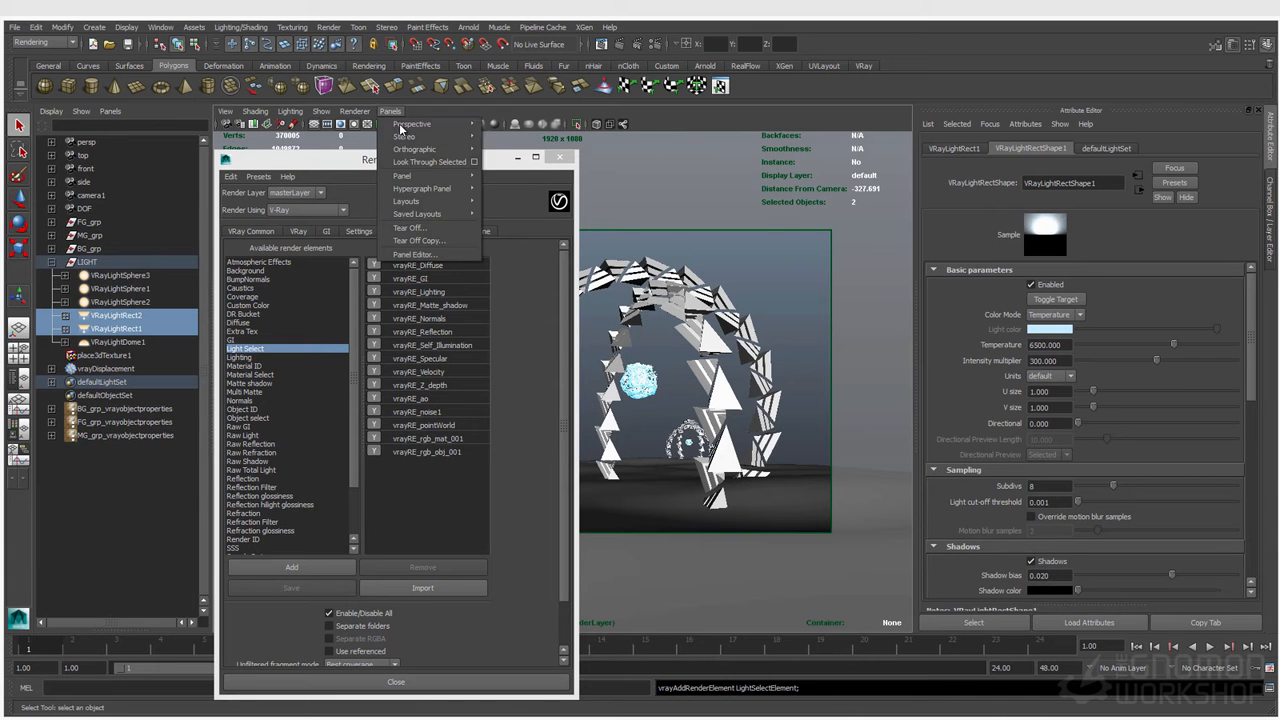
mouse_move(418, 124)
left_click(504, 150)
left_click_drag(495, 159, 504, 562)
left_click_drag(454, 367, 540, 335, "alt")
right_click_drag(540, 335, 457, 340, "alt")
left_click_drag(457, 340, 692, 430, "alt")
Show all object types in the viewport and identify the rectangular, dome and sphere lights by selecting each group.
left_click(328, 111)
left_click(366, 261)
right_click_drag(692, 430, 749, 449, "alt")
left_click_drag(749, 449, 448, 388, "alt")
left_click(576, 124)
left_click(576, 124)
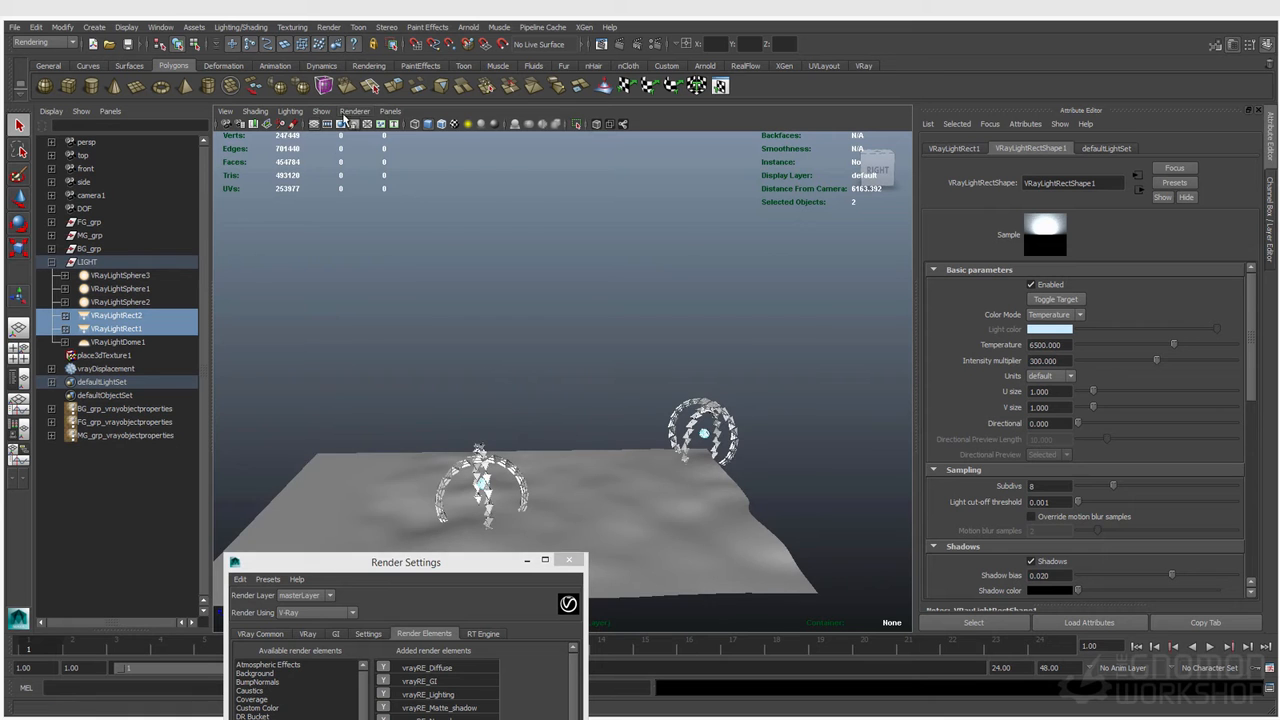
left_click(320, 112)
left_click(331, 146)
left_click_drag(371, 280, 606, 286, "alt")
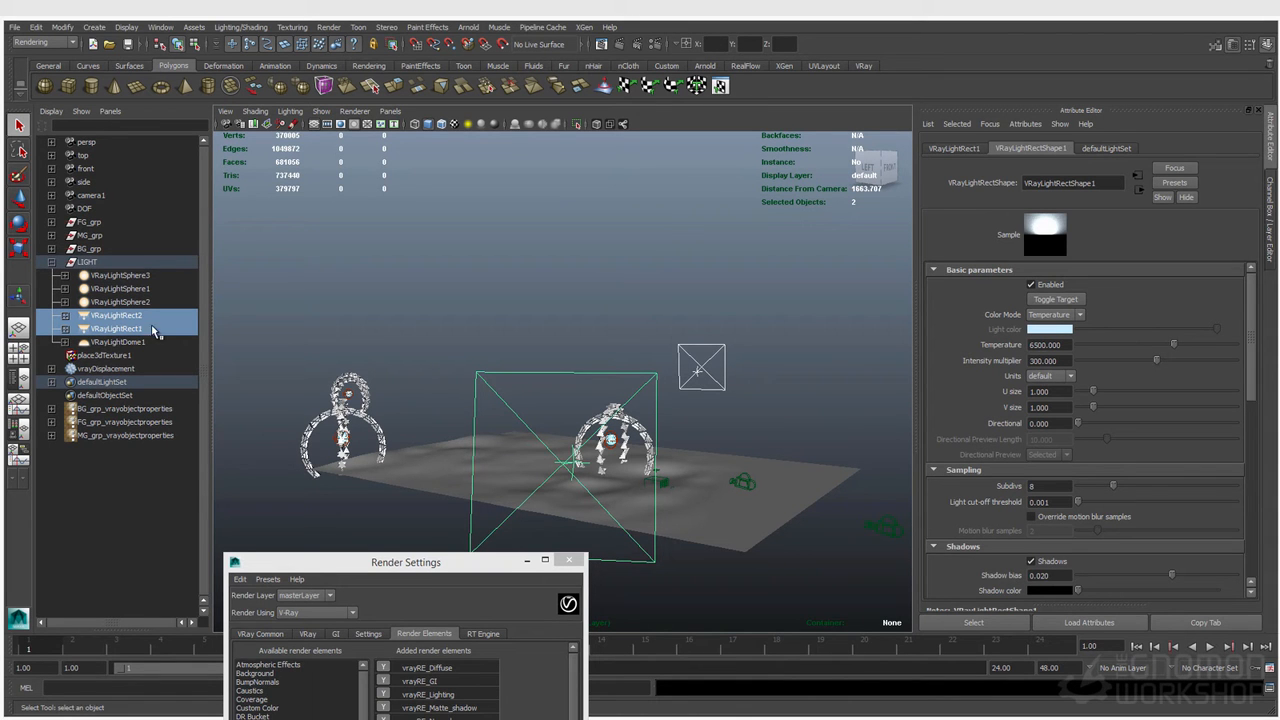
left_click(125, 342)
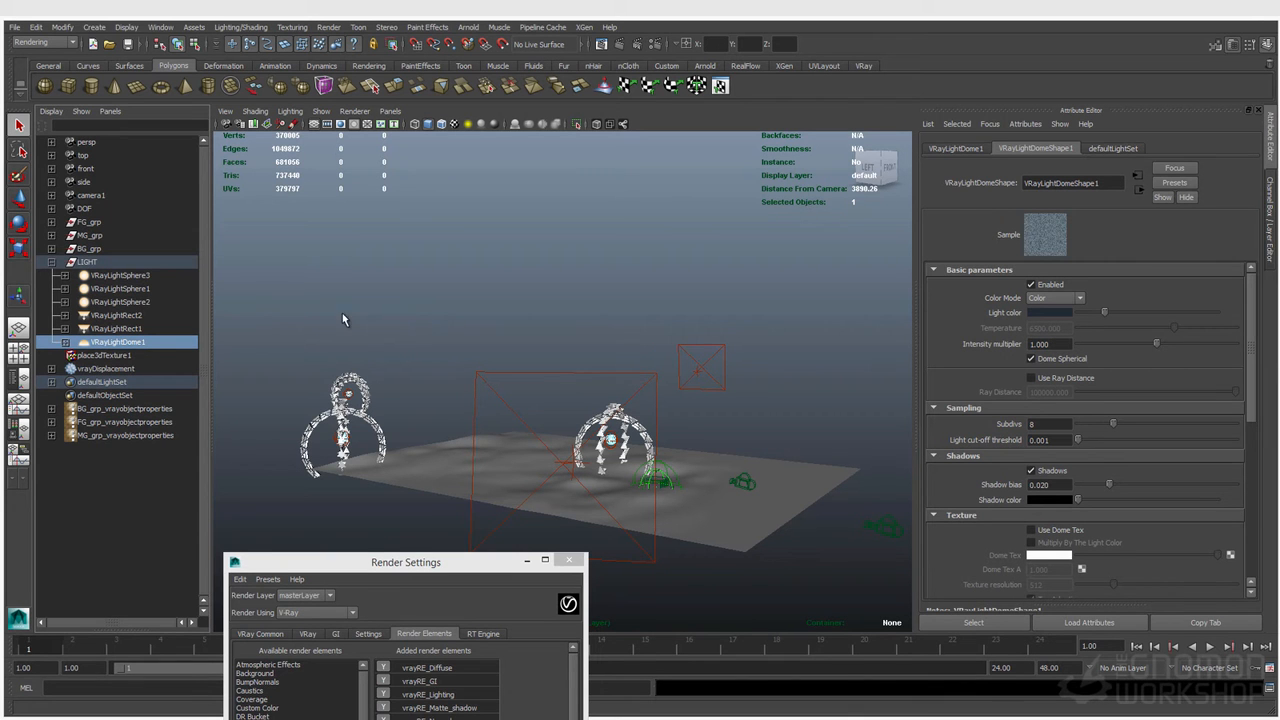
left_click_drag(126, 303, 123, 275)
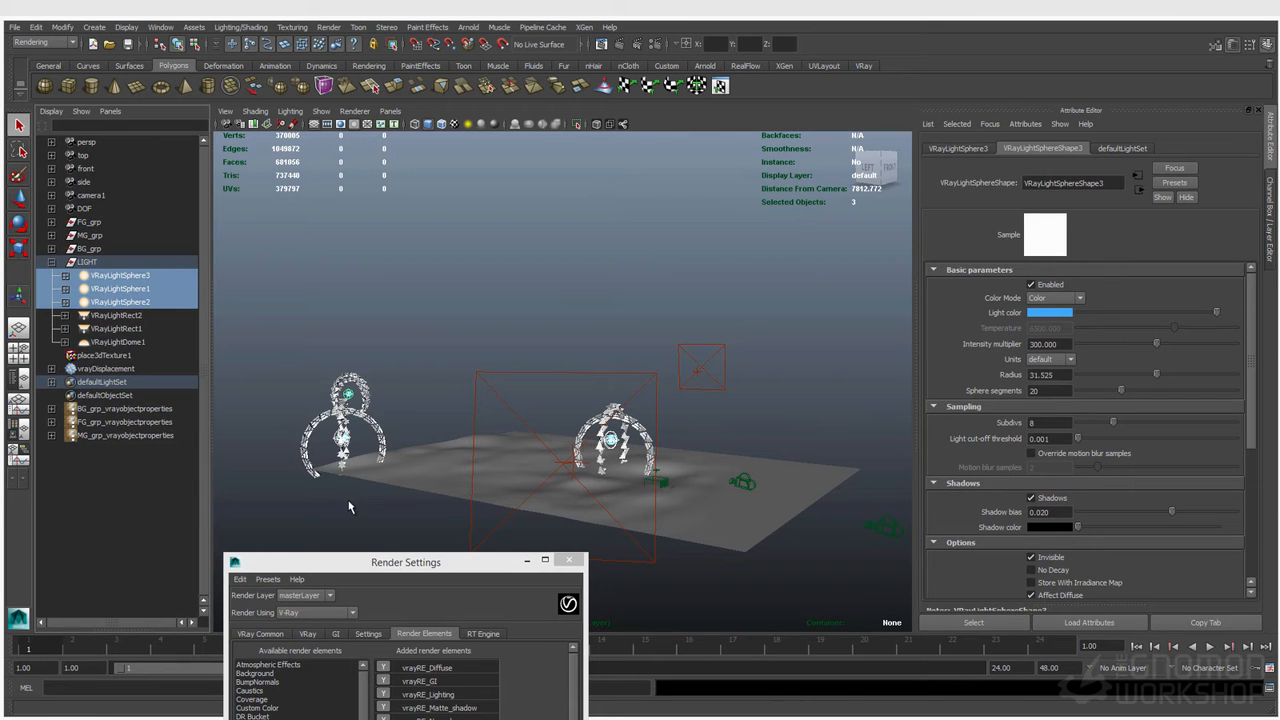
Bring the Render Settings window back into view, clear the selection, and add a Light Select render element.
left_click(366, 545)
left_click_drag(381, 562, 367, 152)
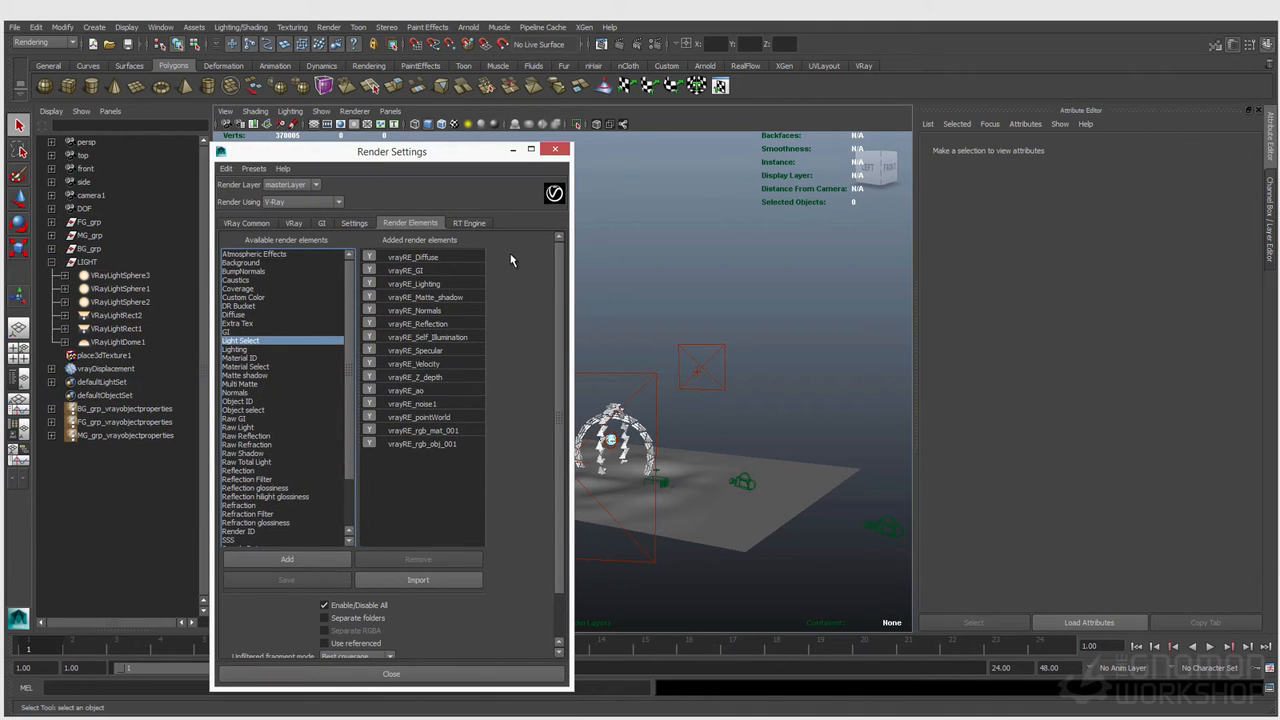
left_click(460, 223)
left_click(397, 224)
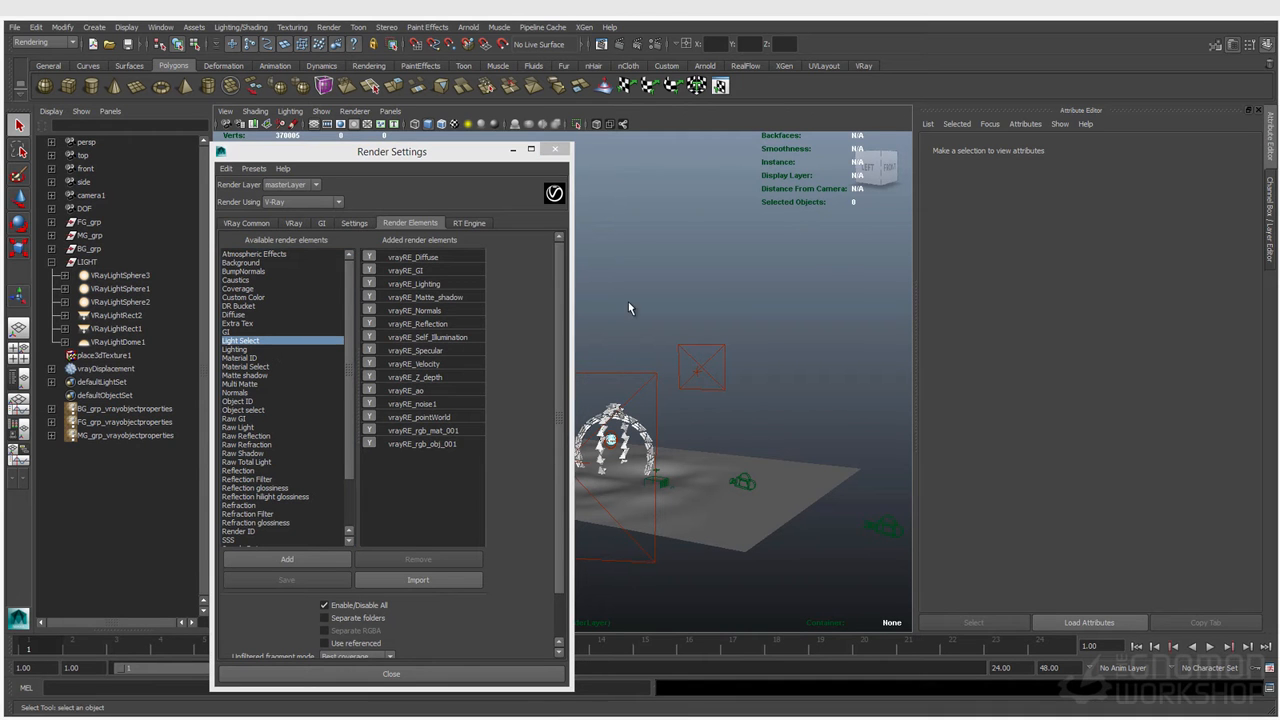
double_click(250, 346)
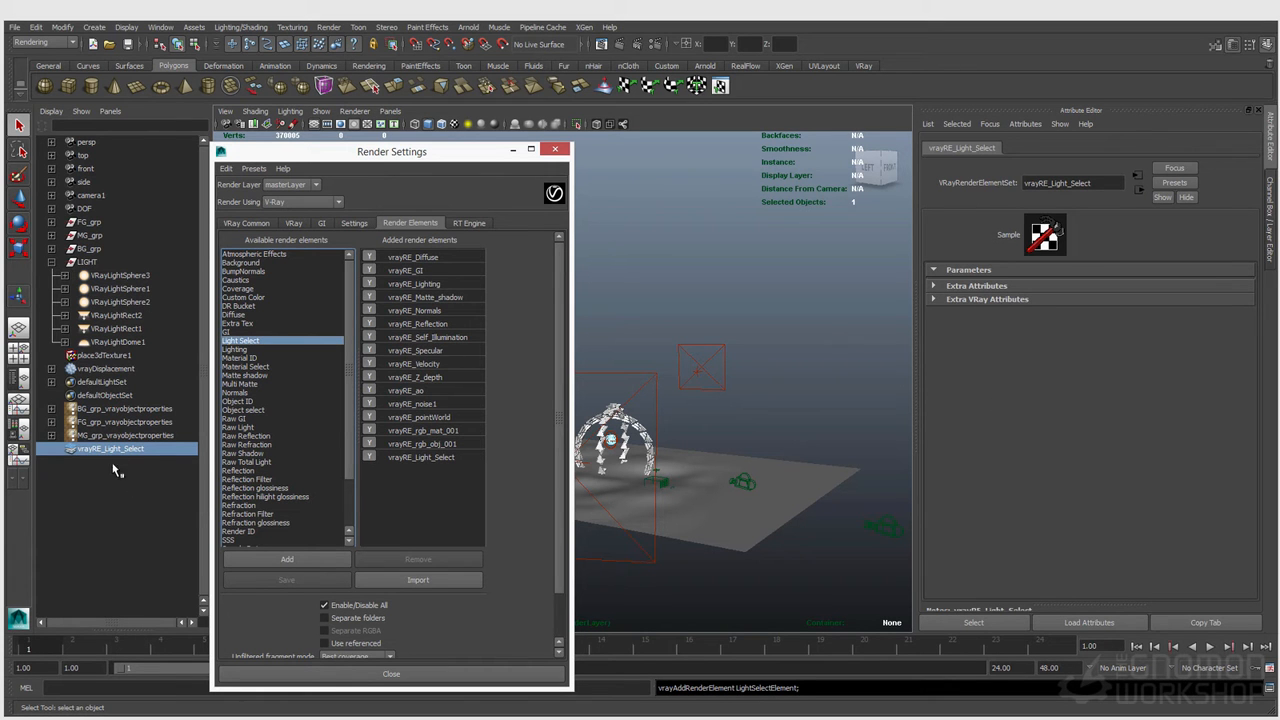
Try adding VRayLightSphere1 to the vrayRE_Light_Select set, check the set's contents, and undo the assignment.
left_click(121, 289)
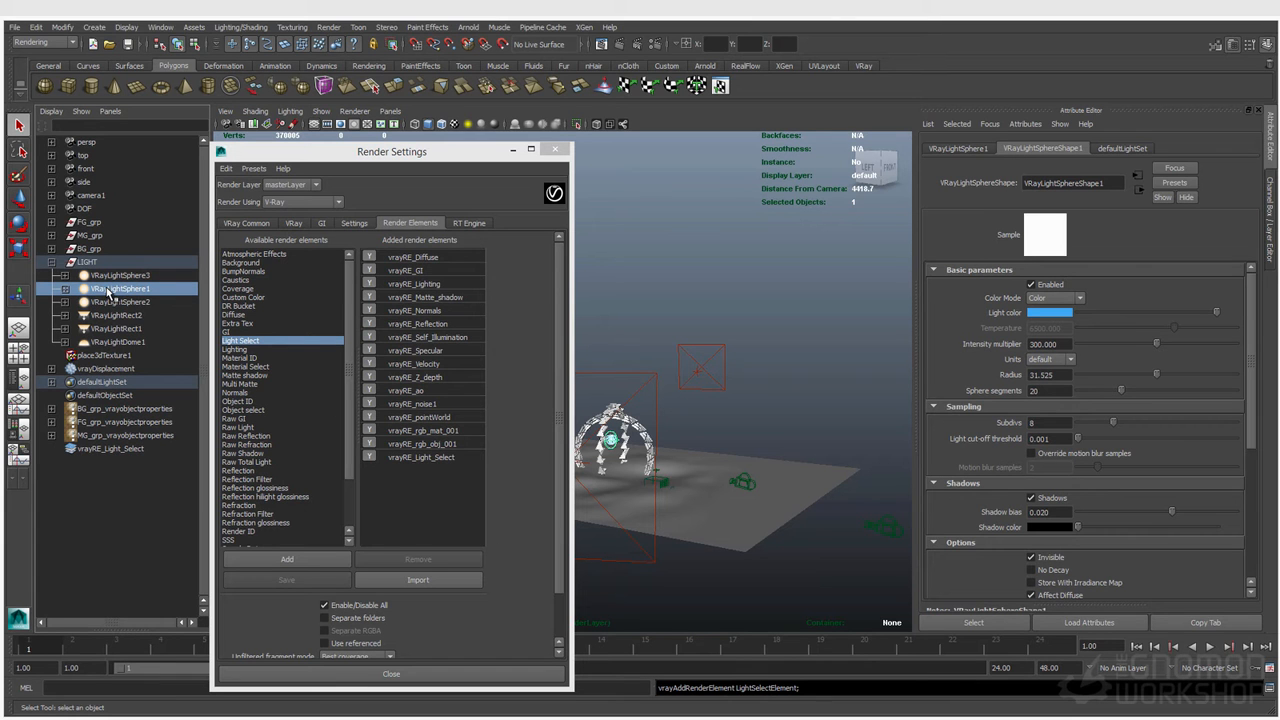
left_click(107, 450, "ctrl")
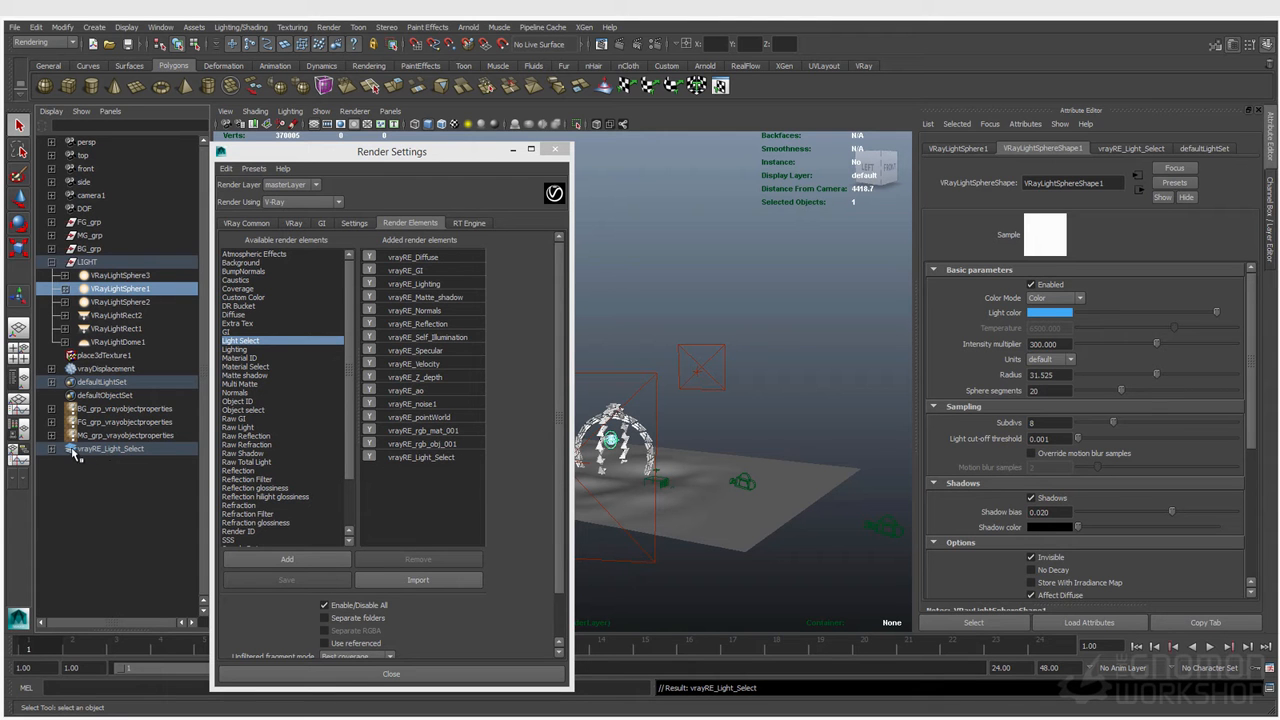
left_click(51, 448)
left_click(105, 461)
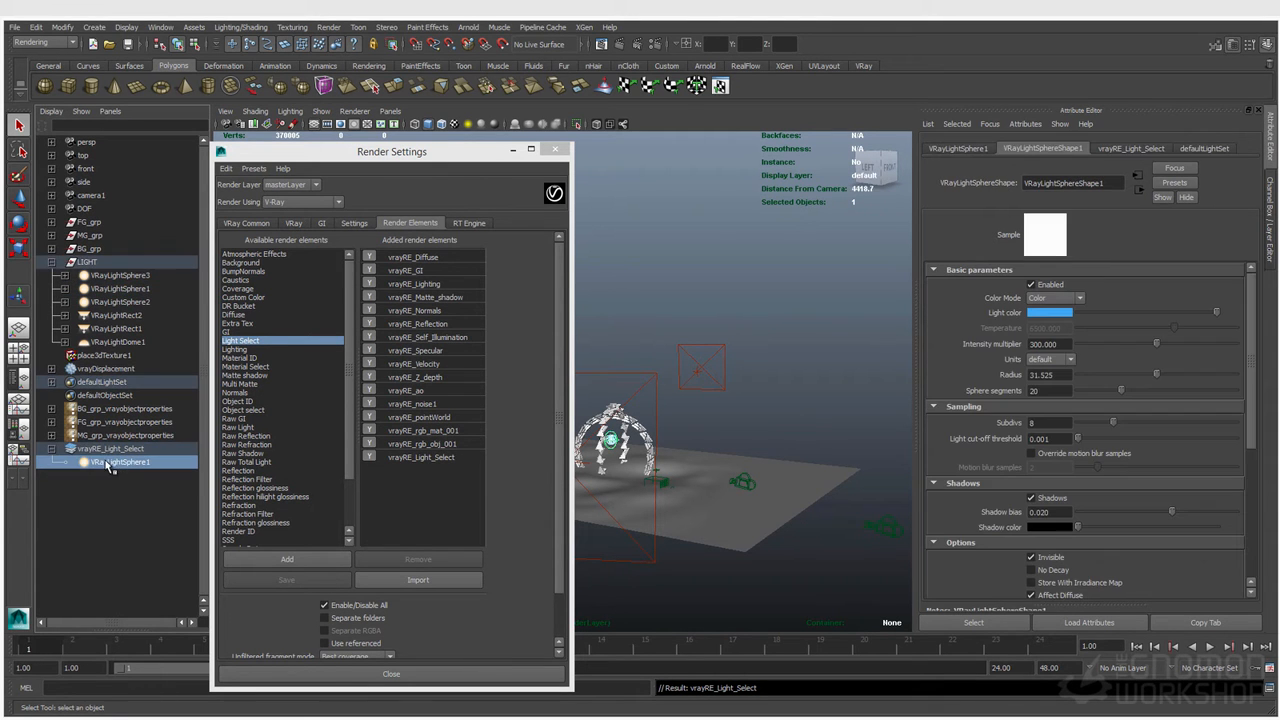
left_click(112, 463)
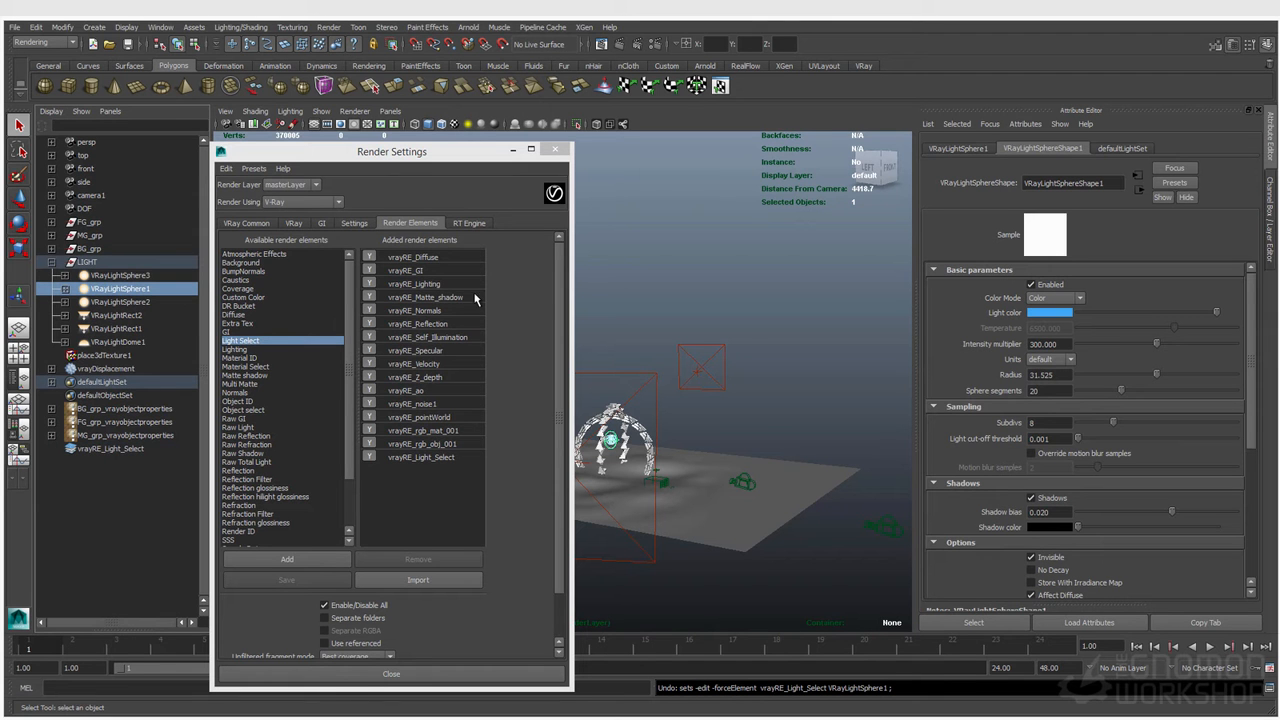
Close the Render Settings window, switch the viewport to camera1, and reopen the Render Settings.
left_click(391, 111)
mouse_move(440, 127)
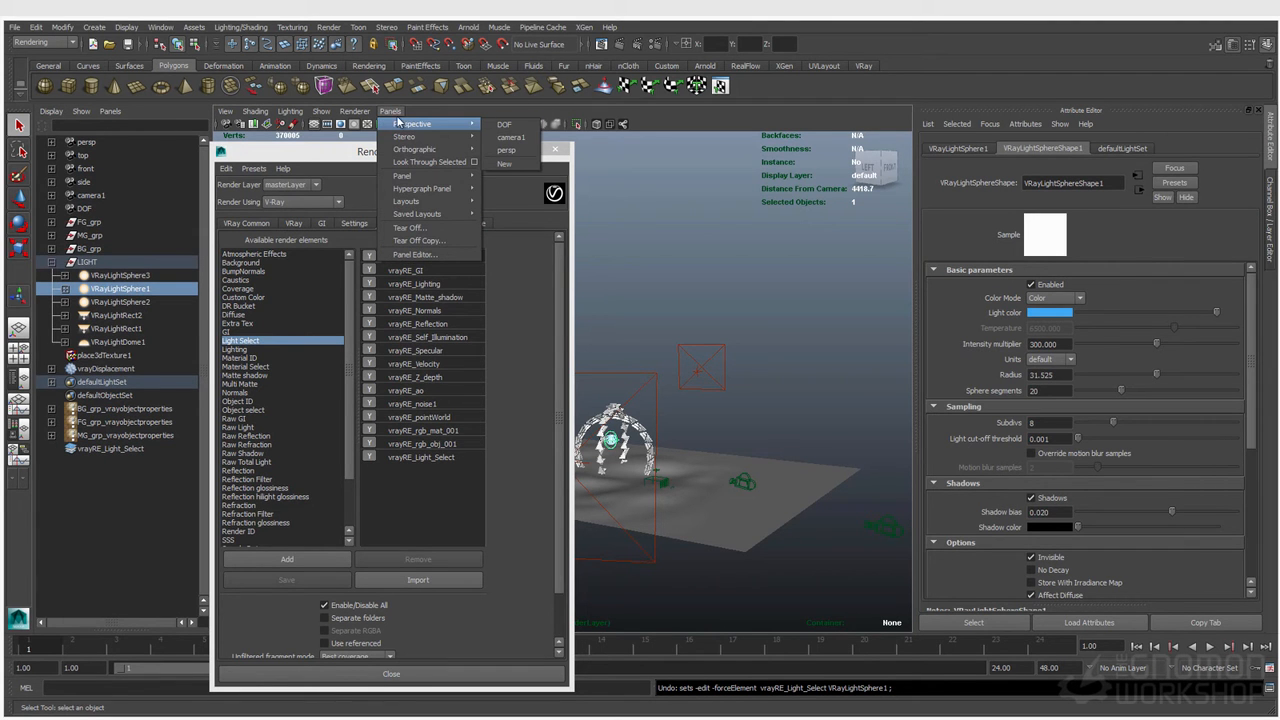
left_click(605, 172)
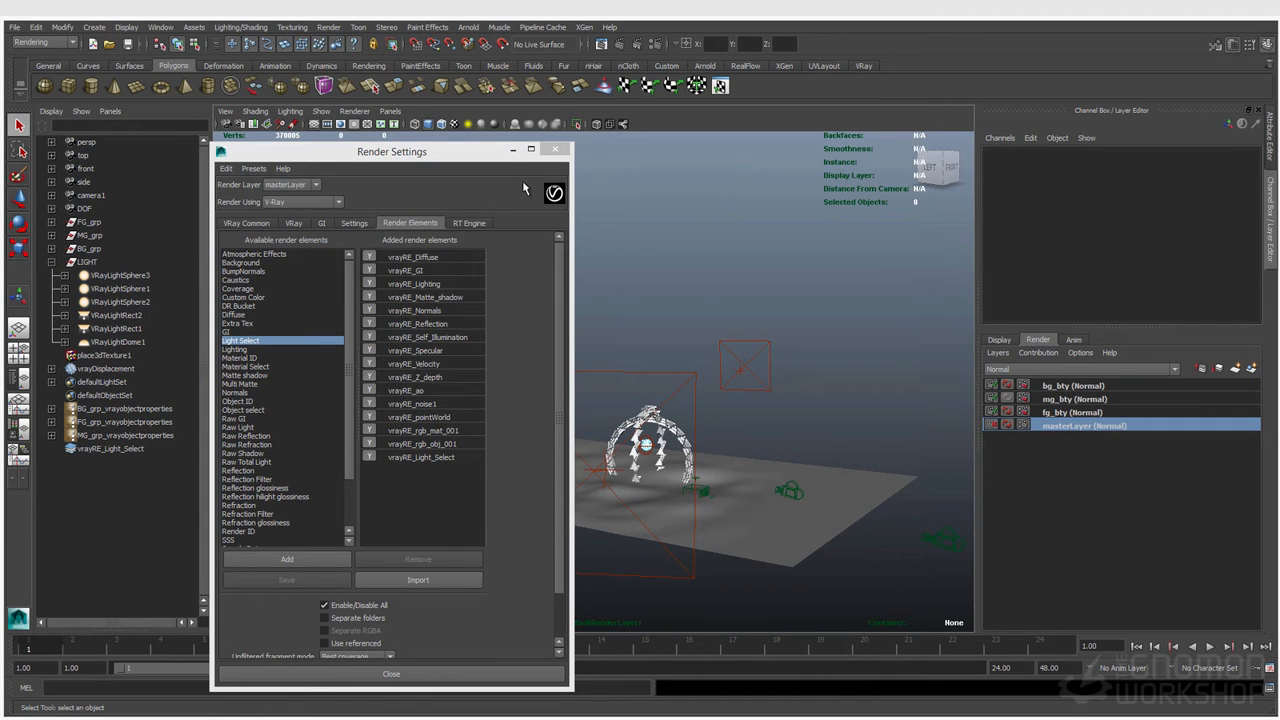
left_click(555, 149)
left_click(402, 112)
mouse_move(408, 123)
left_click(491, 134)
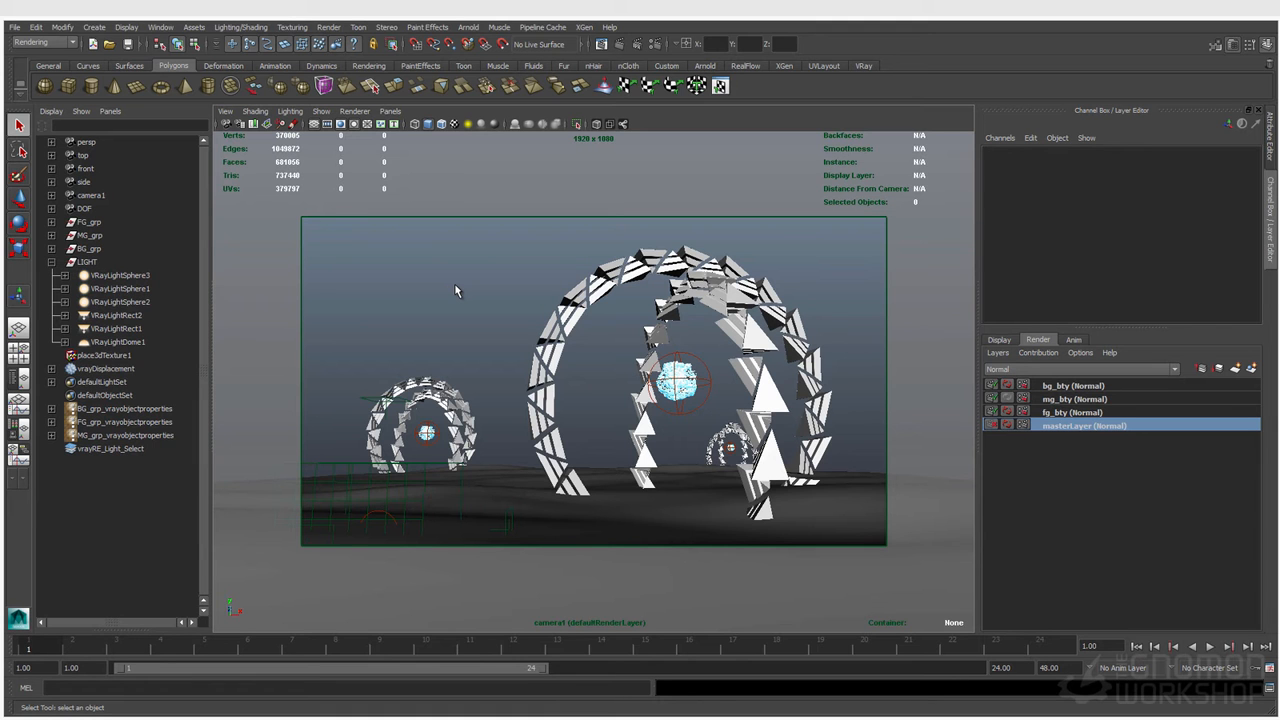
left_click(655, 44)
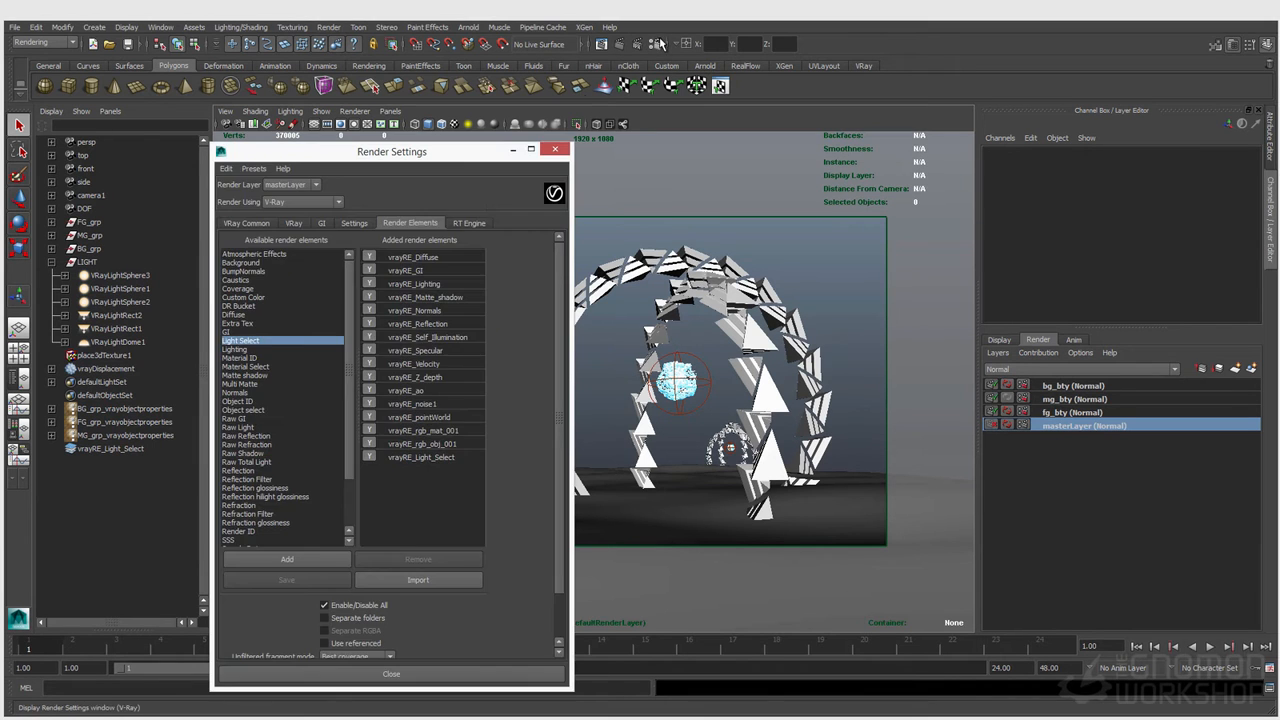
Try assigning VRayLightSphere1 to the vrayRE_Light_Select render element again and undo the assignment.
left_click(430, 459)
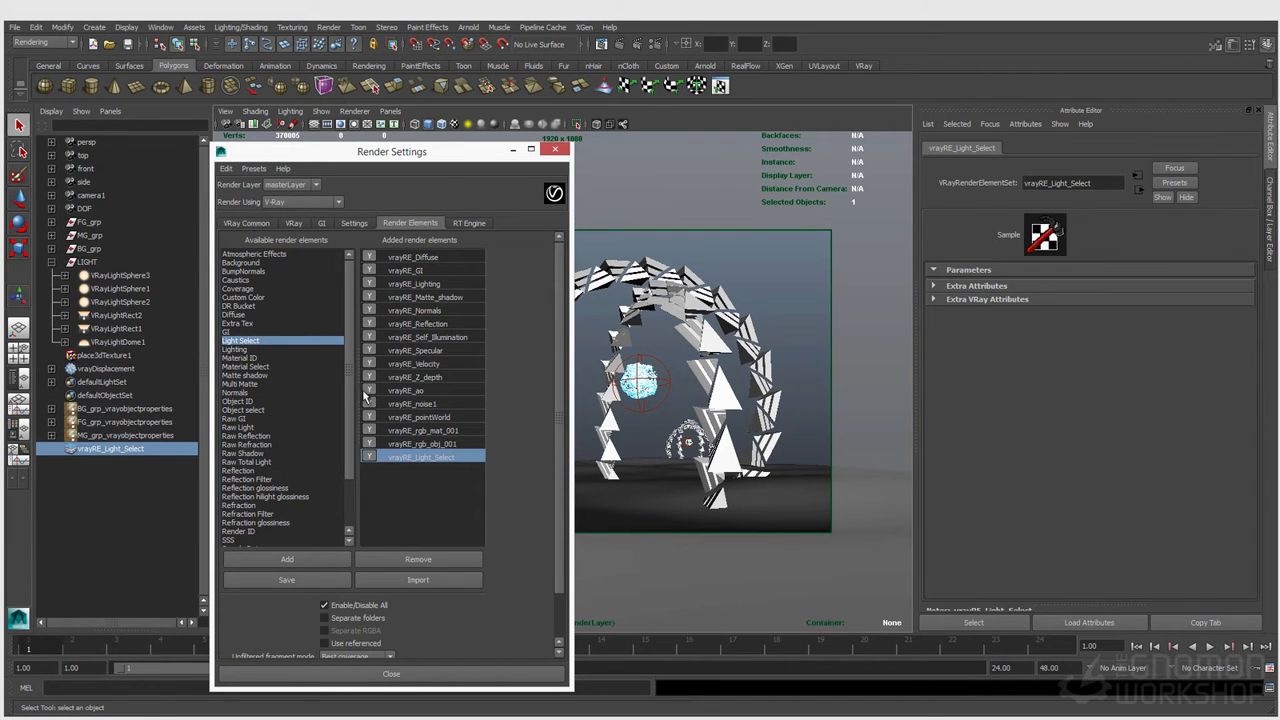
left_click(116, 279)
left_click(118, 288)
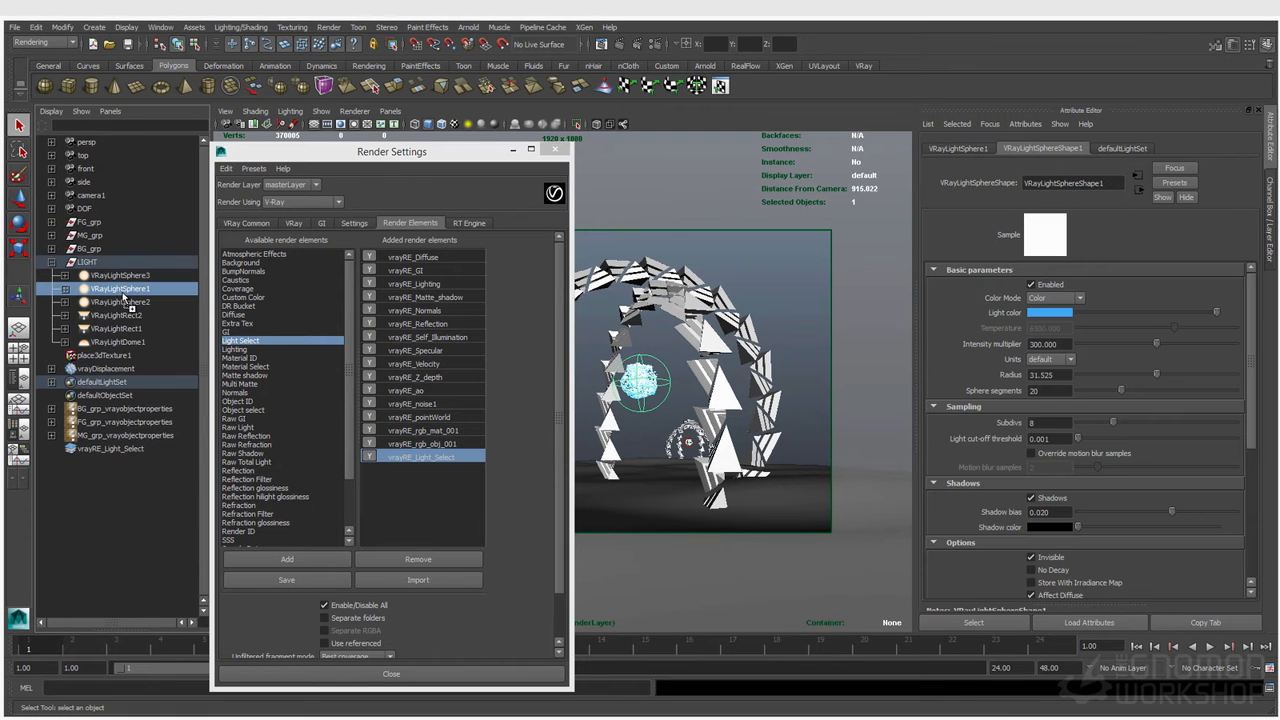
middle_click_drag(126, 455, 126, 455)
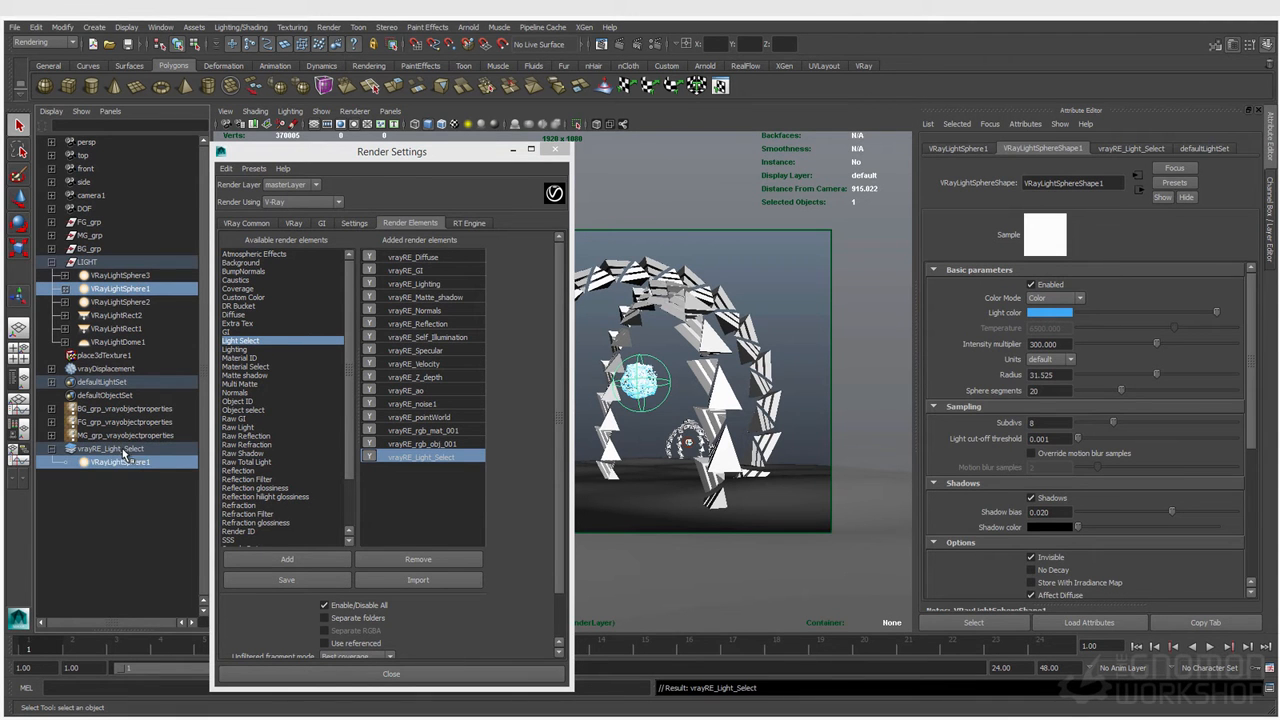
left_click(1270, 215)
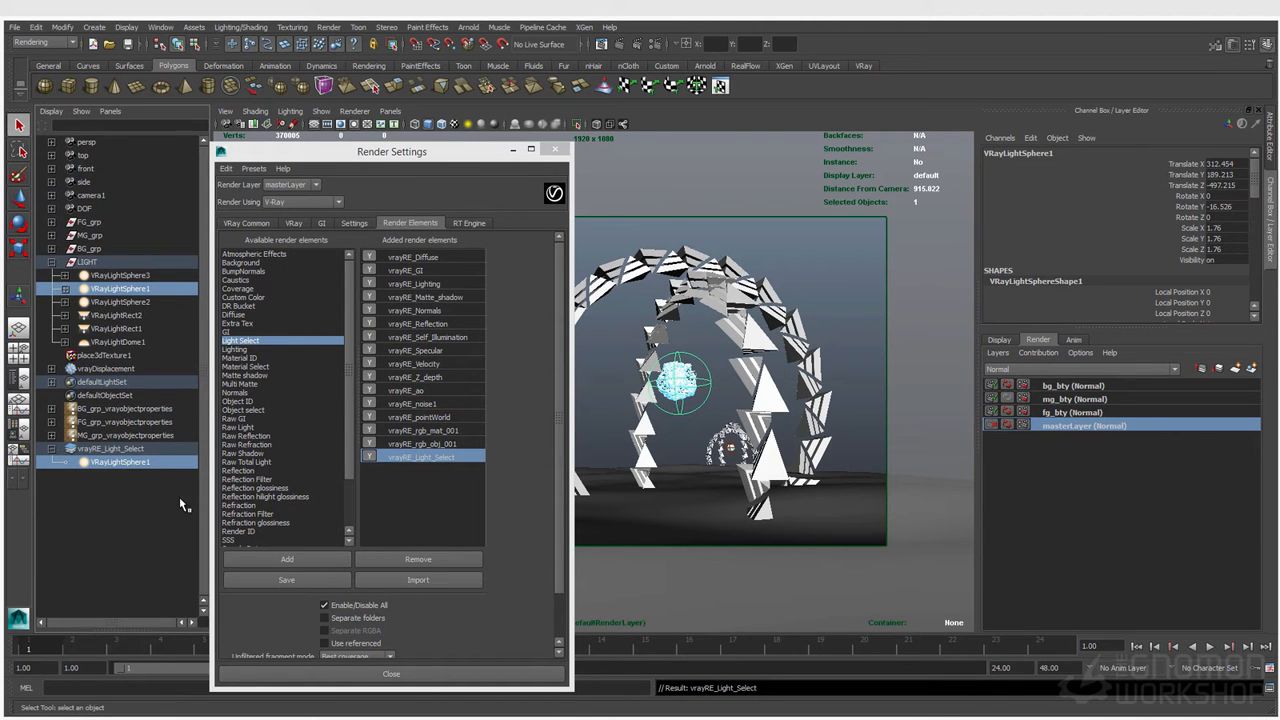
key("ctrl+z")
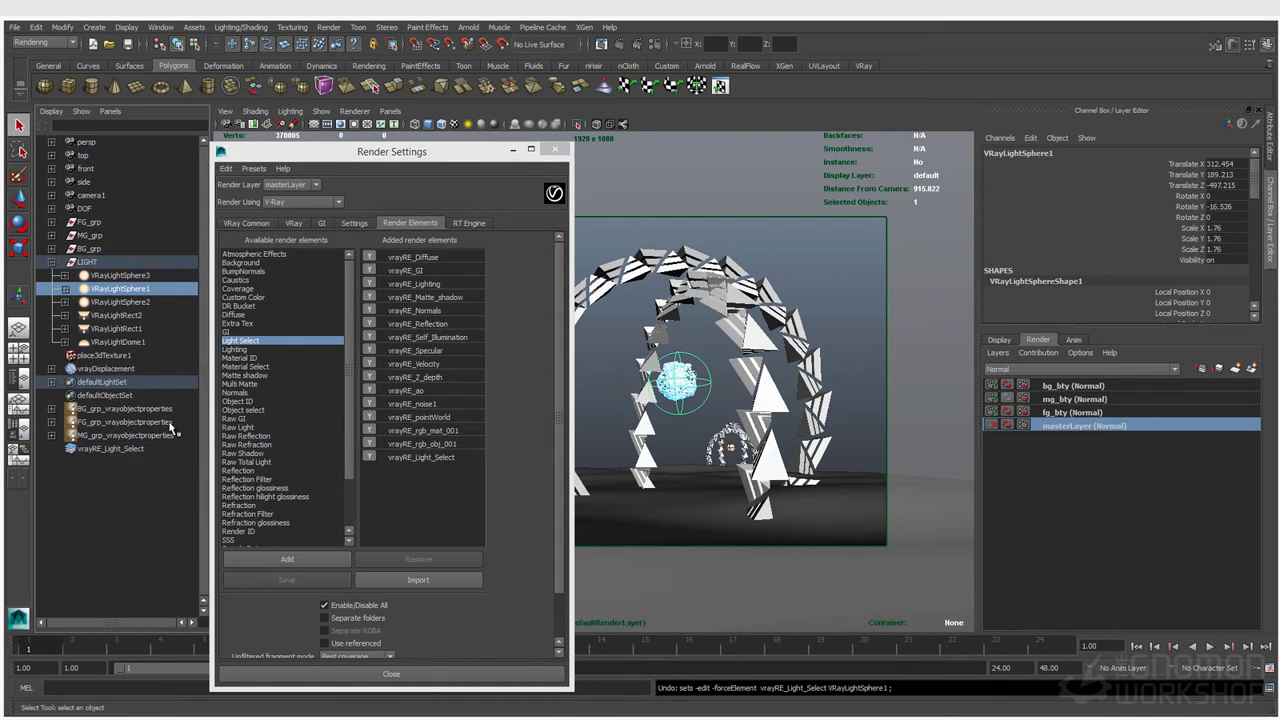
Open the attributes of the vrayRE_Light_Select element and choose Normal as its Type.
left_click(163, 449)
key("ctrl+a")
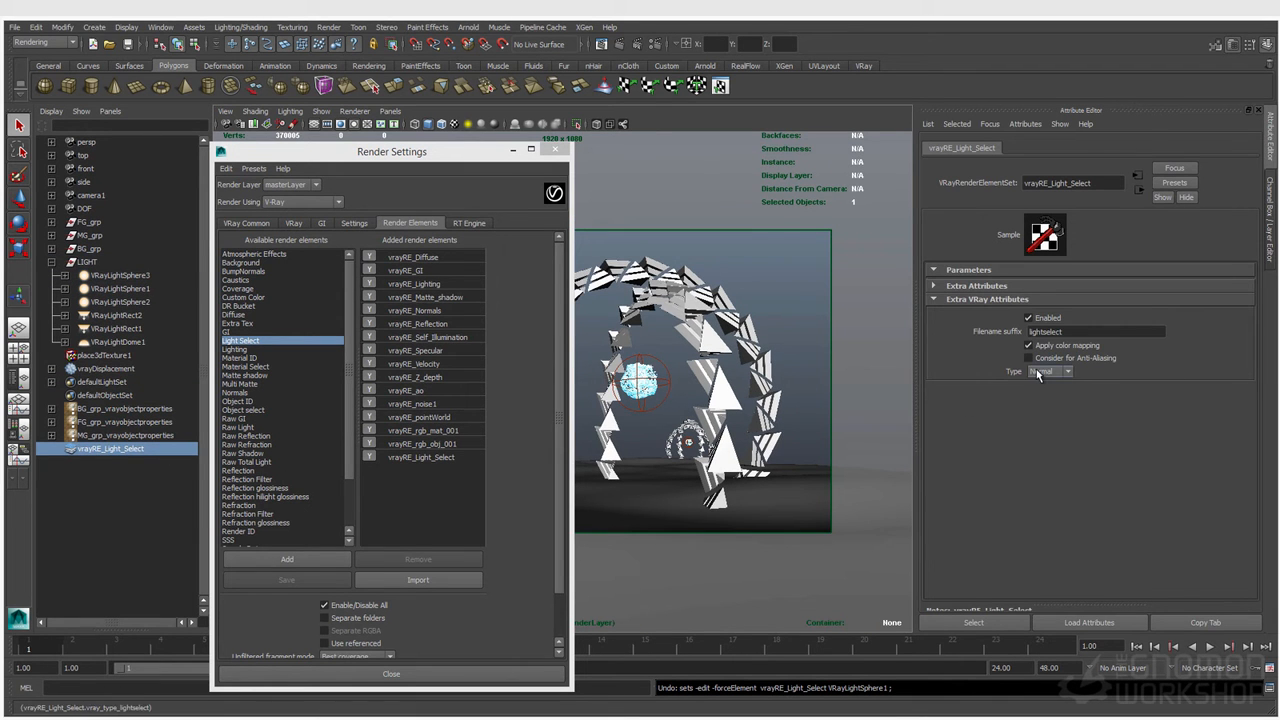
left_click(1038, 373)
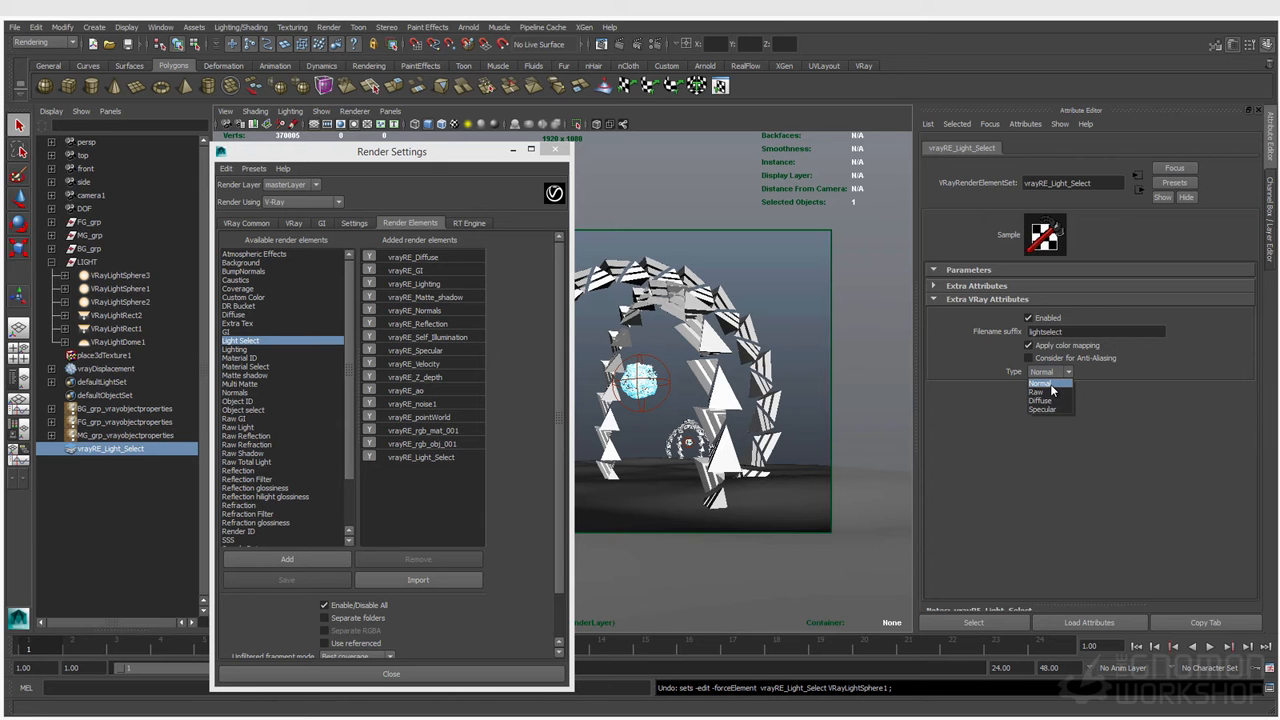
left_click(1050, 384)
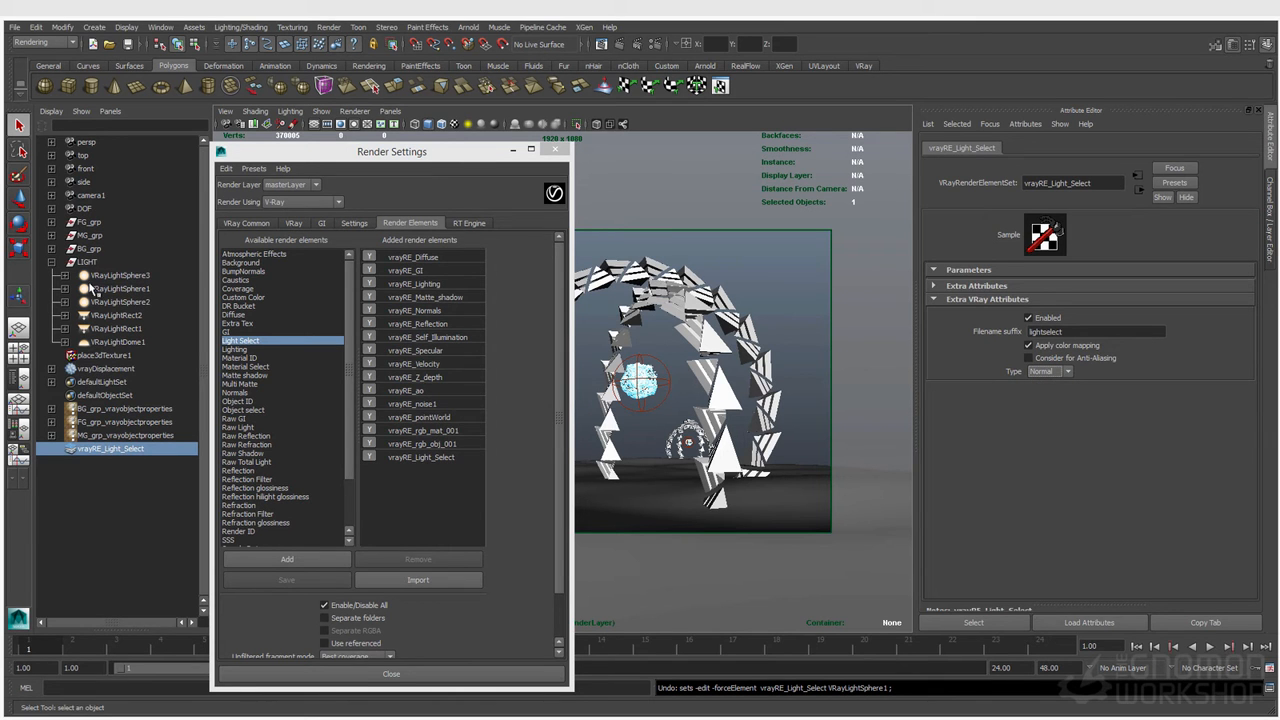
Add VRayLightSphere1 to the vrayRE_Light_Select set and clear the selection.
left_click(141, 289)
middle_click_drag(163, 344, 166, 448)
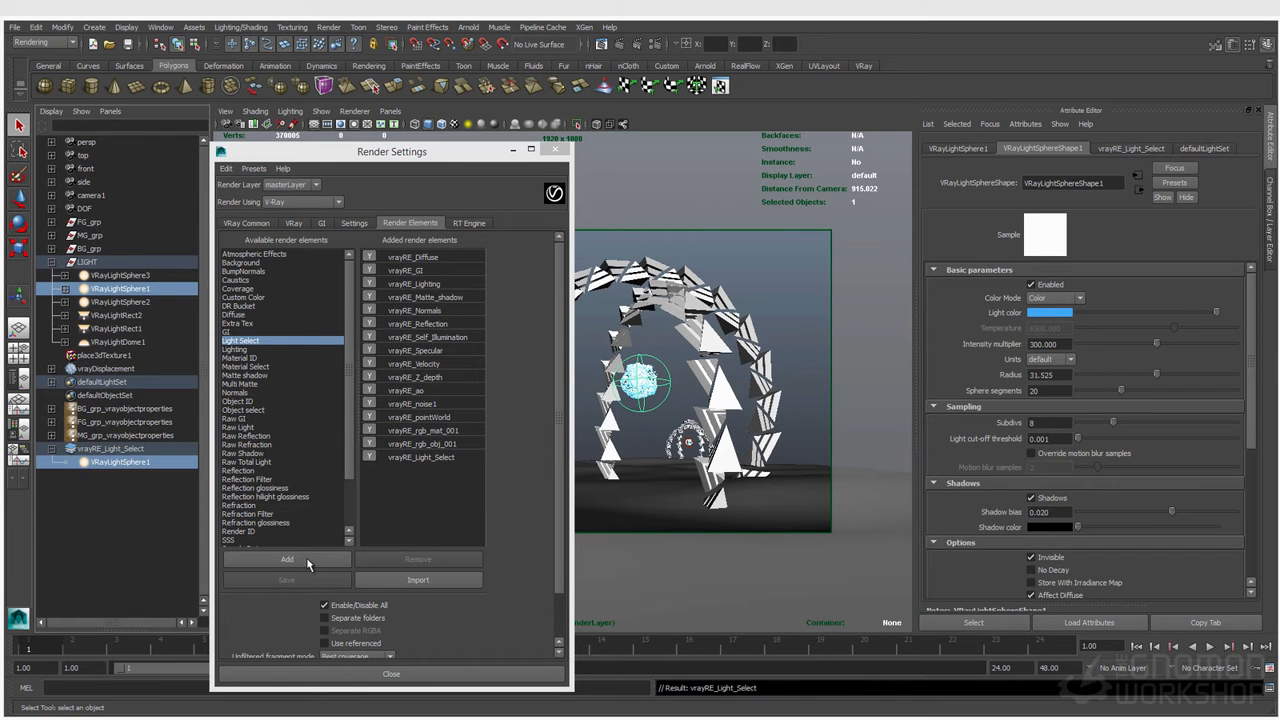
left_click(740, 284)
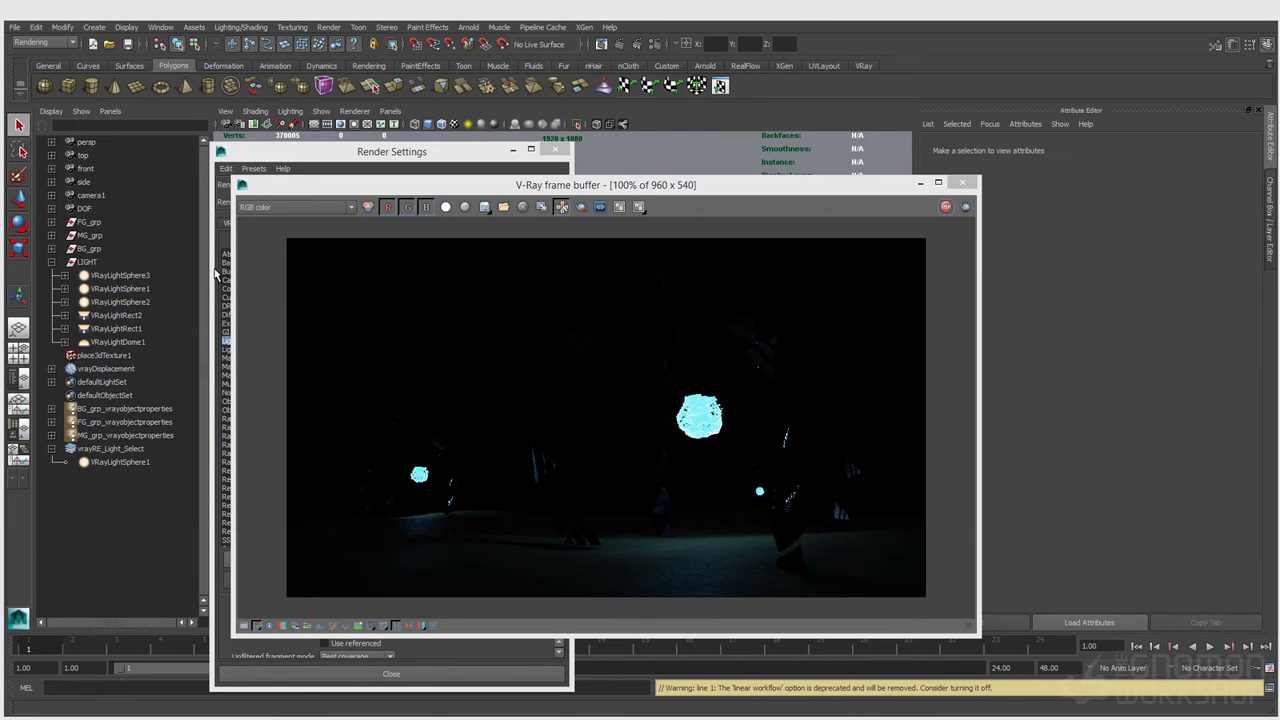
Compare the rendered lightselect pass with the specular pass in the V-Ray frame buffer.
left_click(300, 208)
scroll(281, 291, "down", 3)
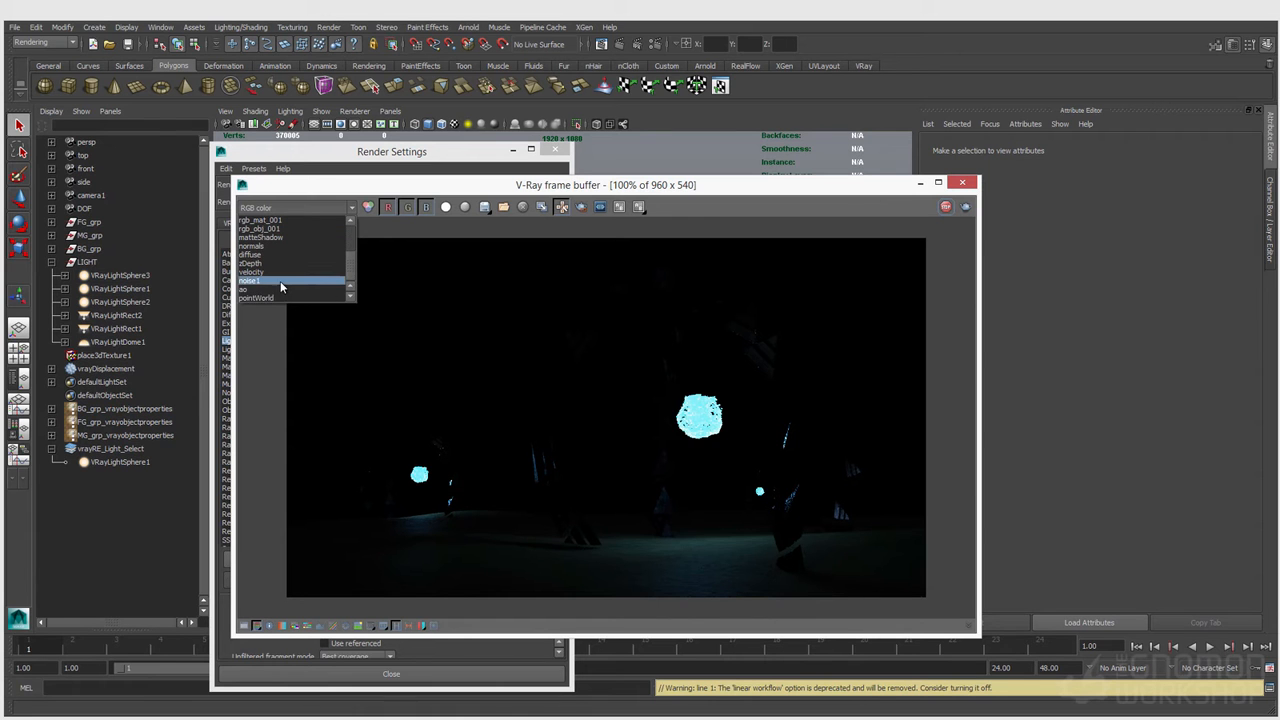
scroll(291, 291, "up", 2)
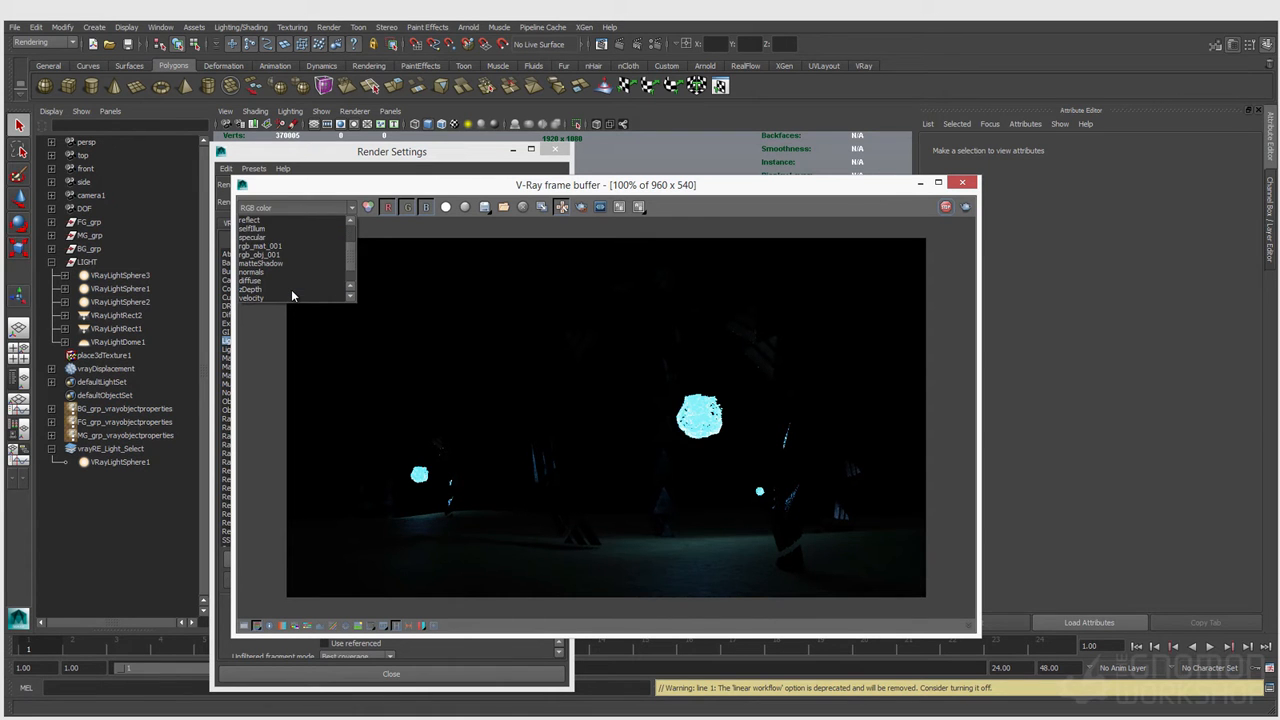
left_click(270, 220)
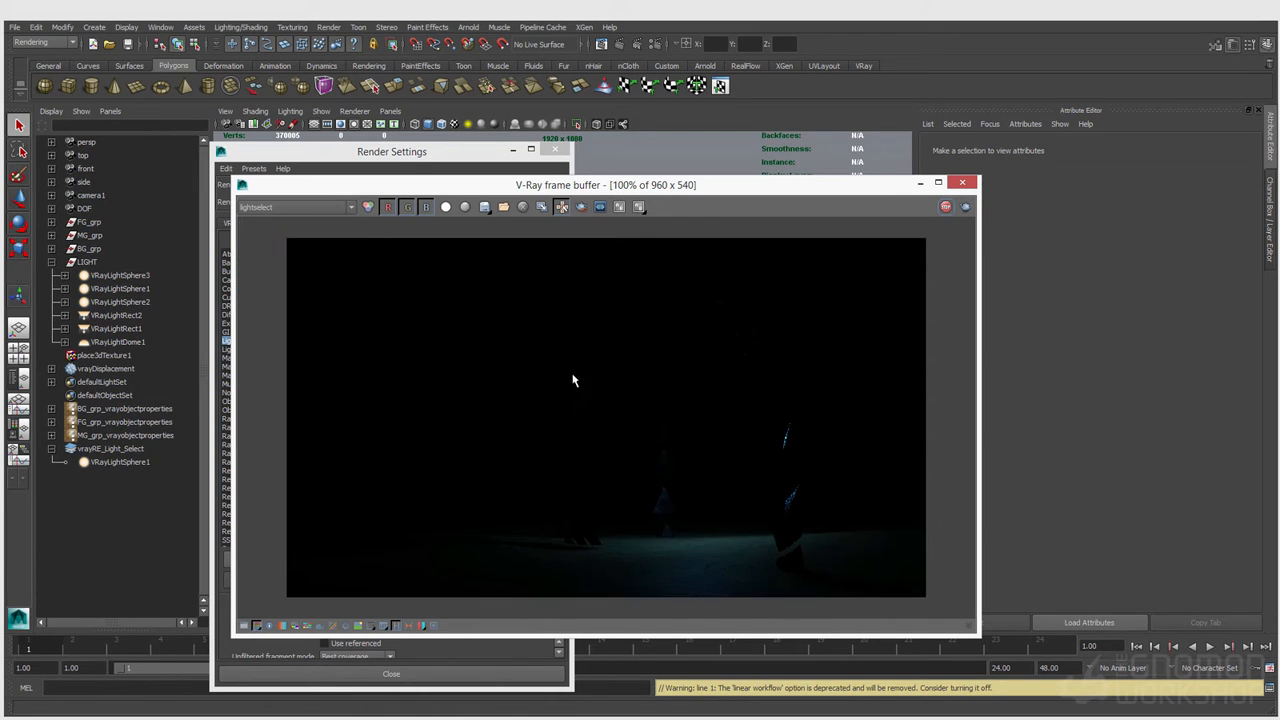
left_click(296, 207)
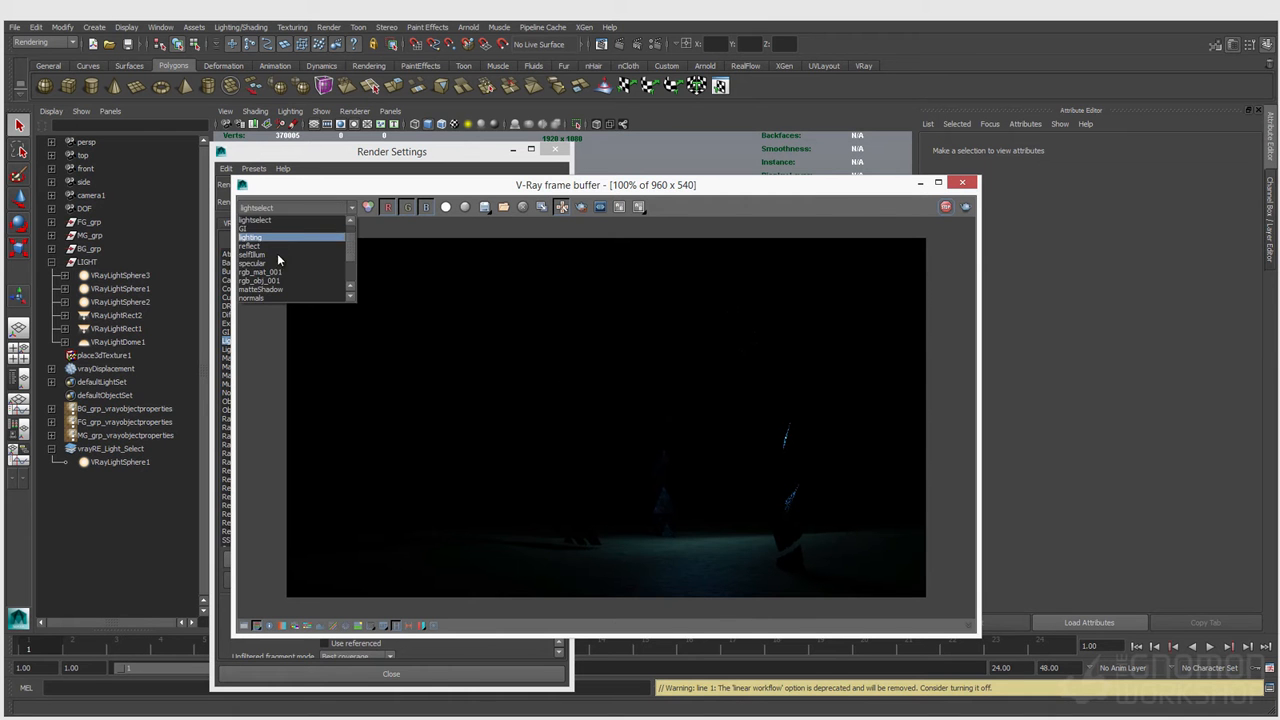
scroll(275, 281, "down", 3)
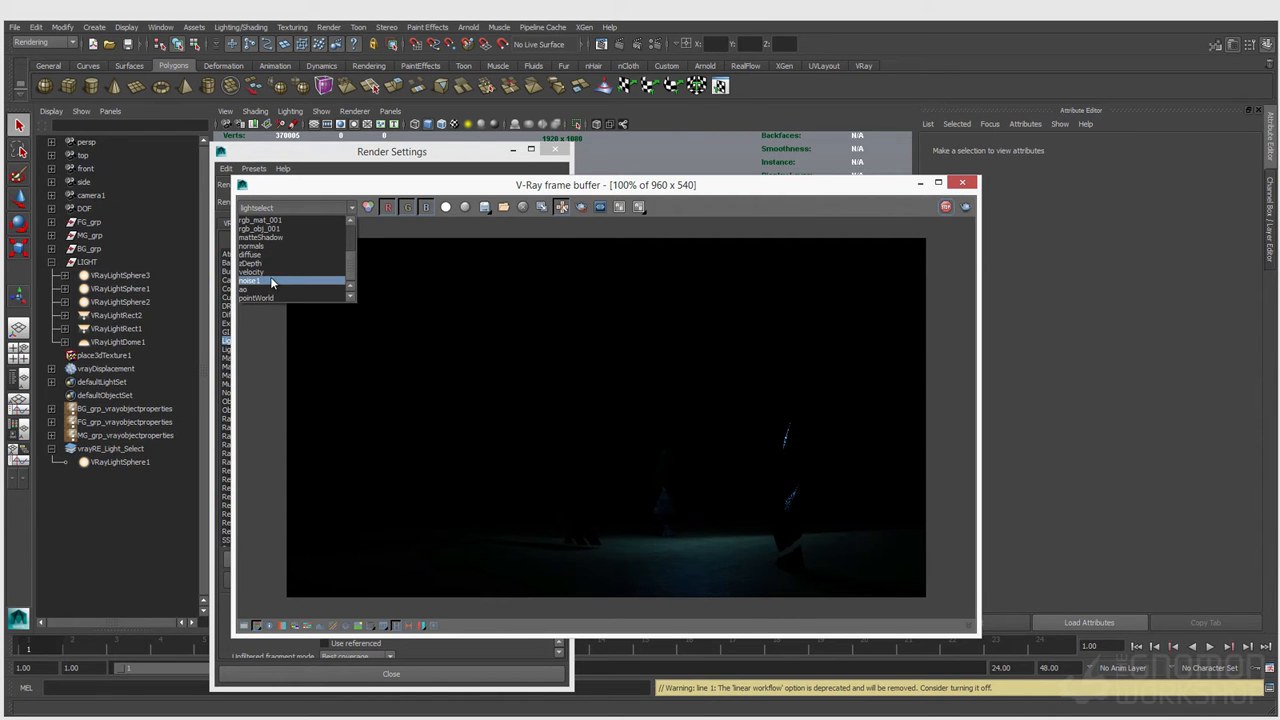
scroll(270, 276, "up", 3)
left_click(272, 263)
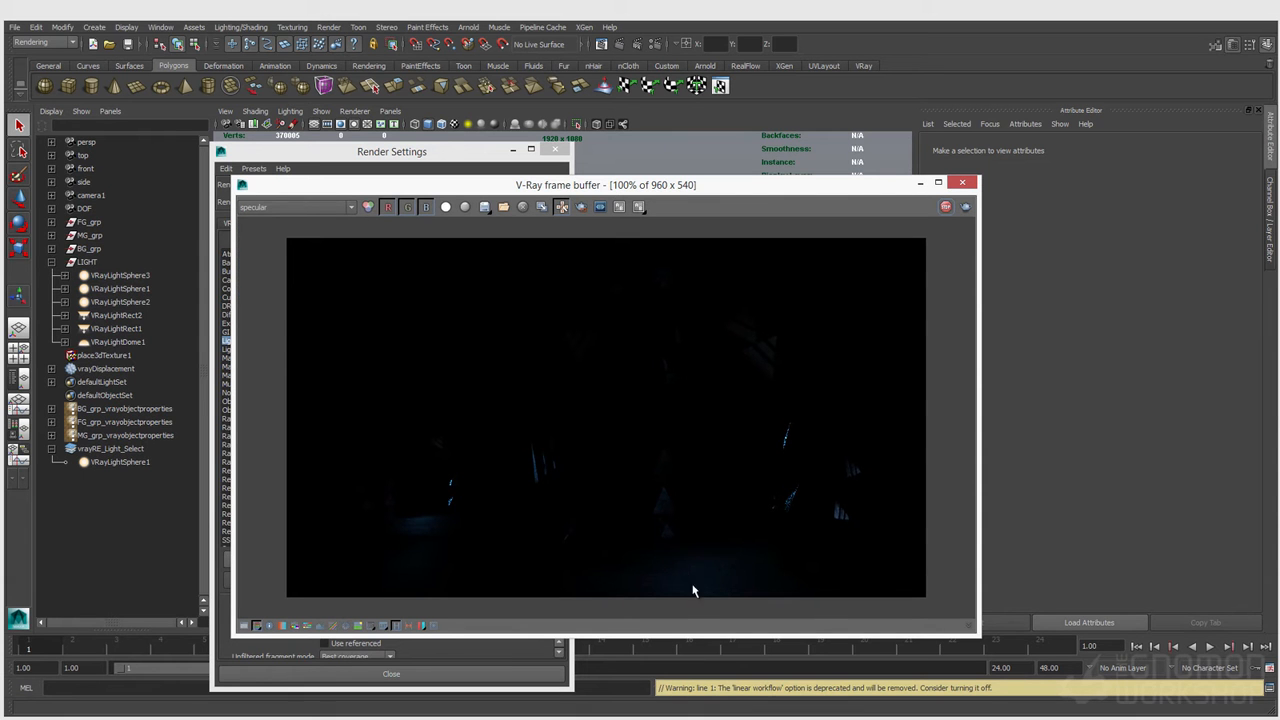
left_click(296, 208)
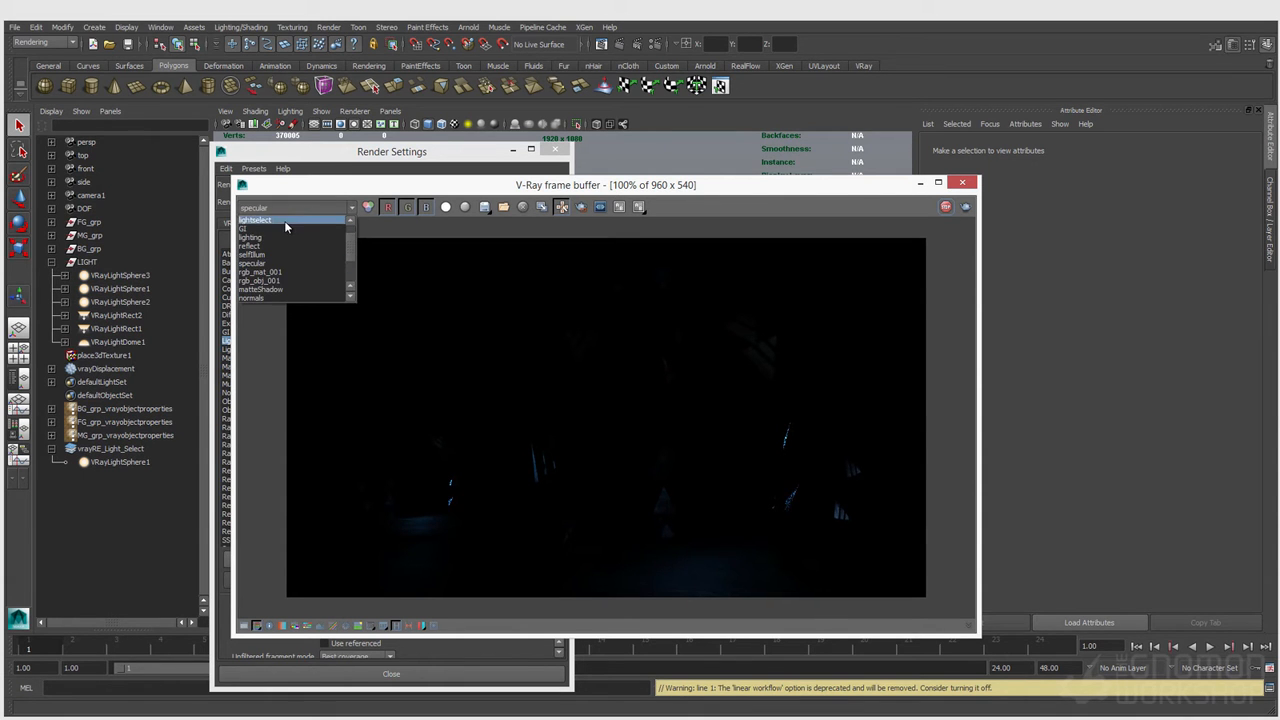
left_click(285, 222)
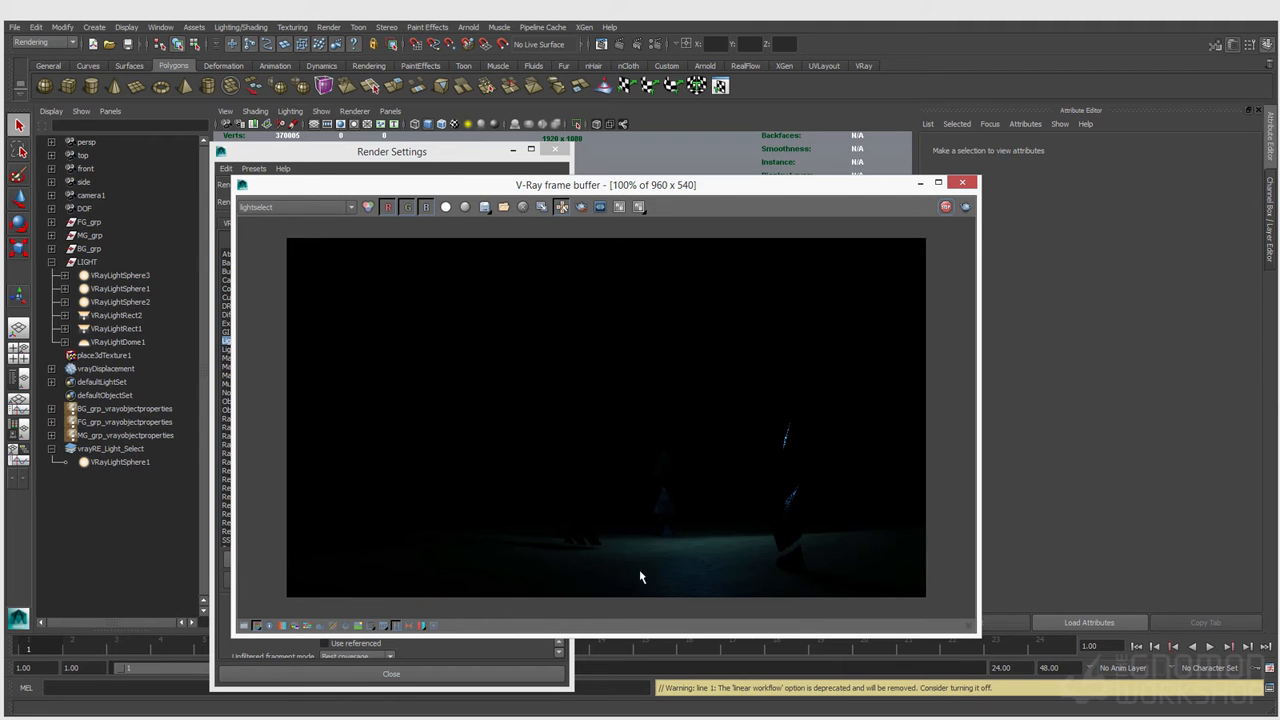
View the lighting and specular passes in the frame buffer, and return to RGB color.
left_click(300, 208)
left_click(277, 237)
left_click(294, 208)
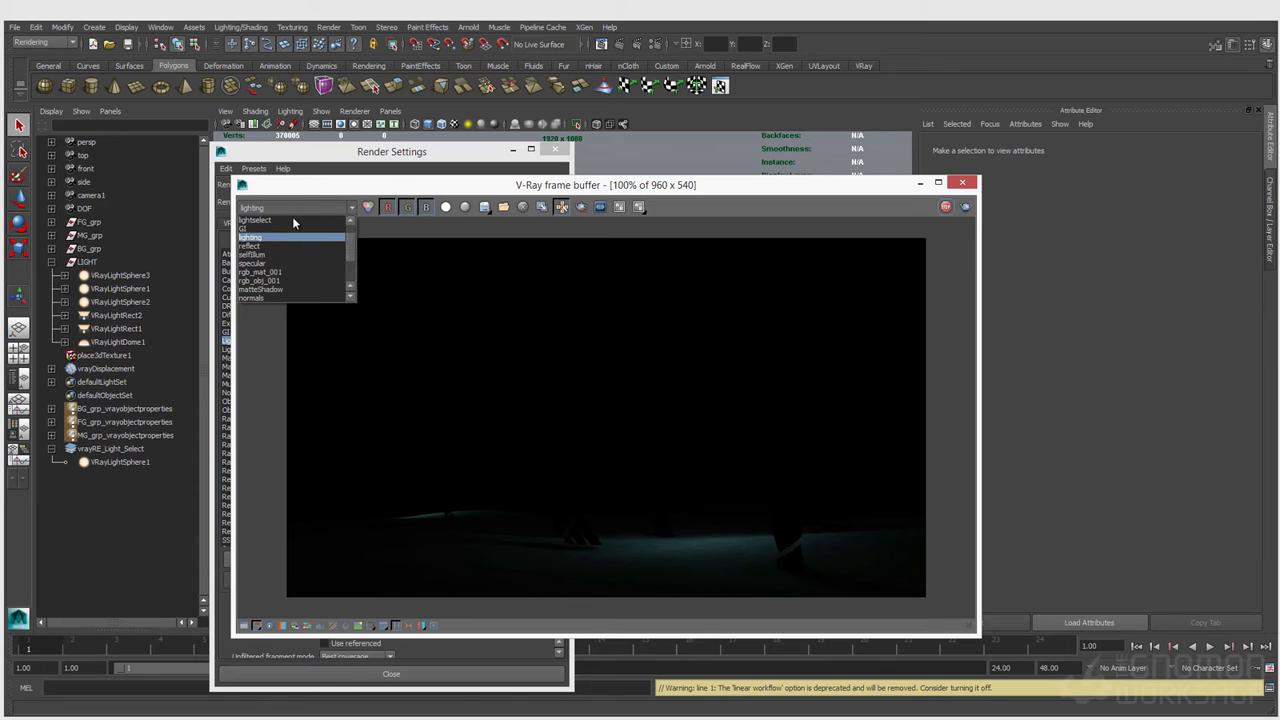
left_click(264, 263)
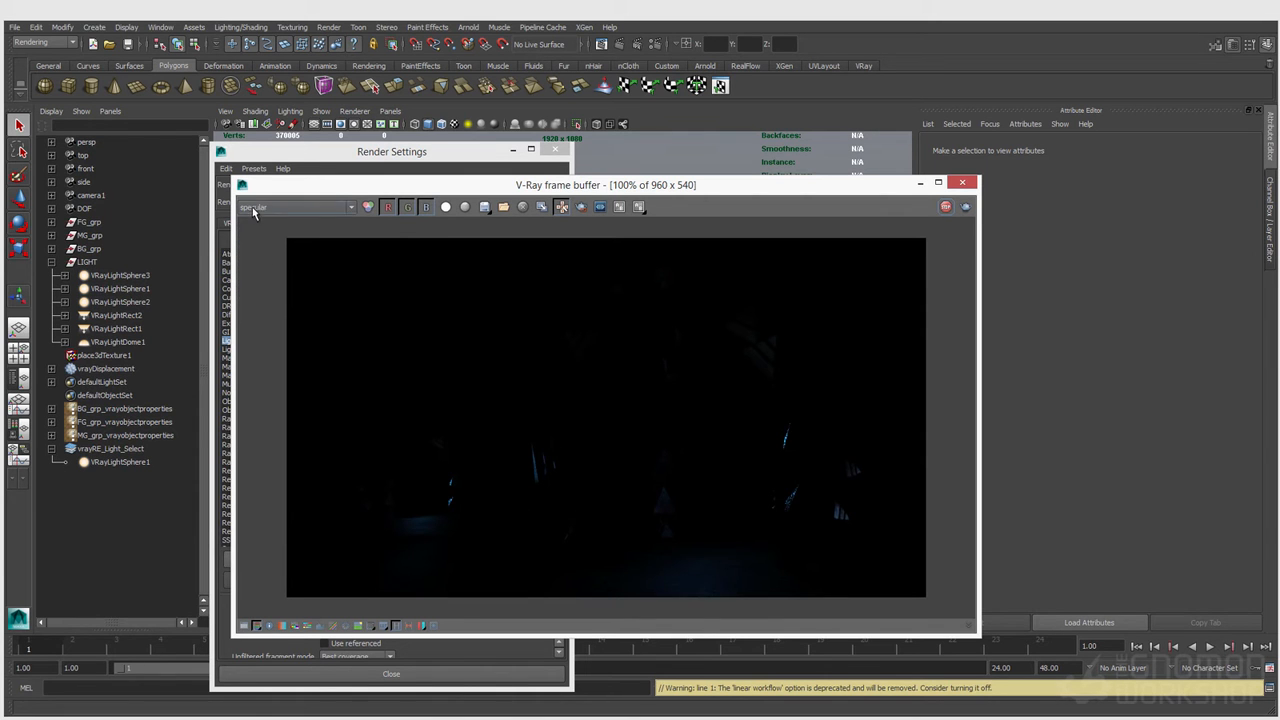
left_click(272, 210)
scroll(268, 229, "up", 3)
left_click(268, 228)
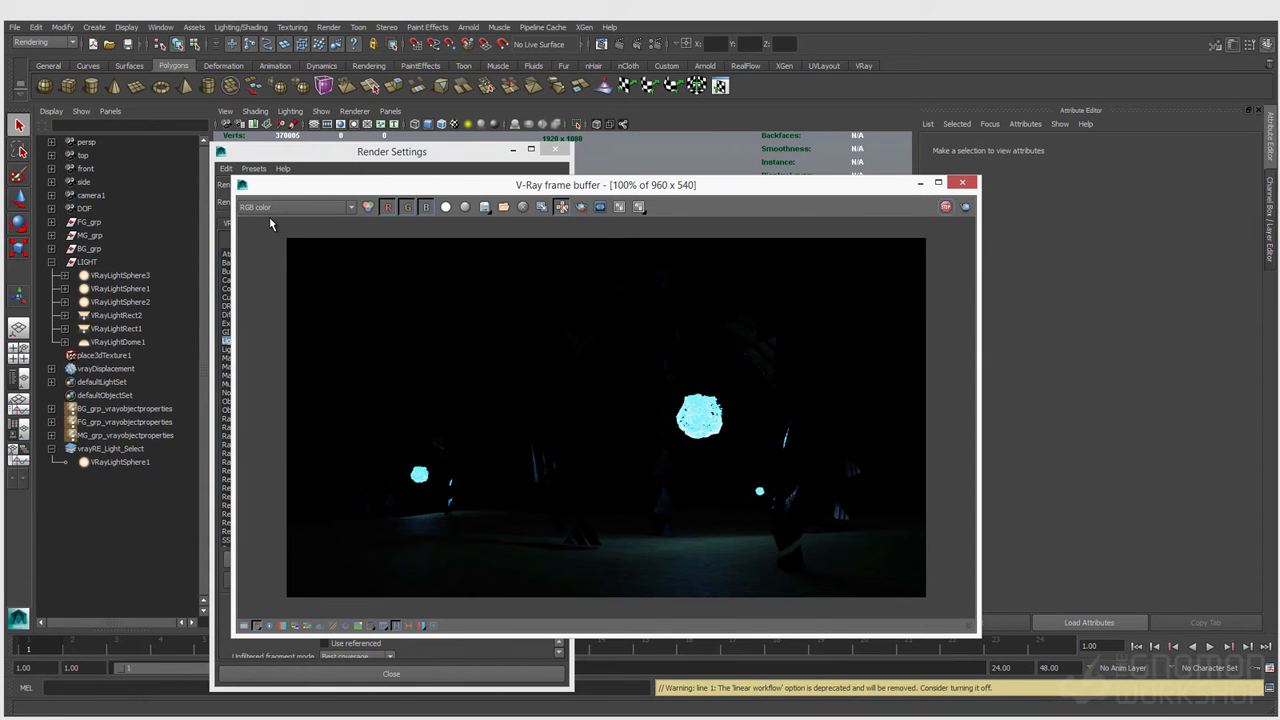
left_click(274, 209)
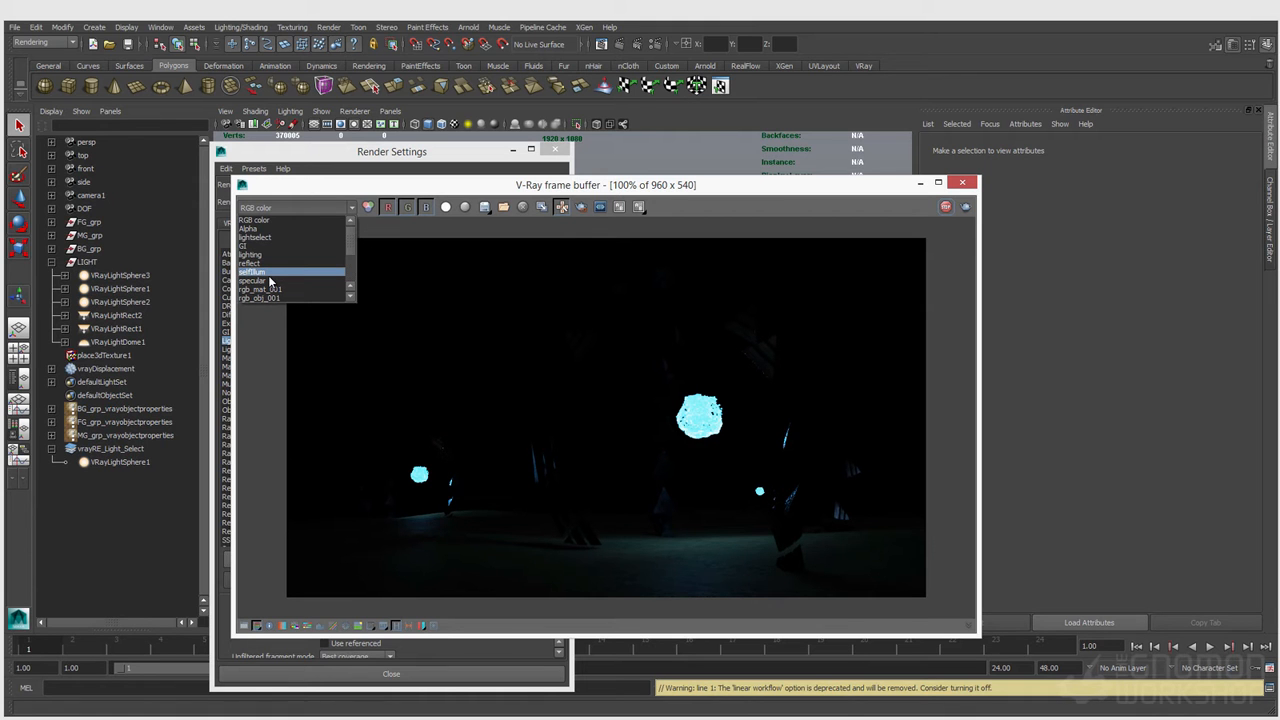
left_click(263, 326)
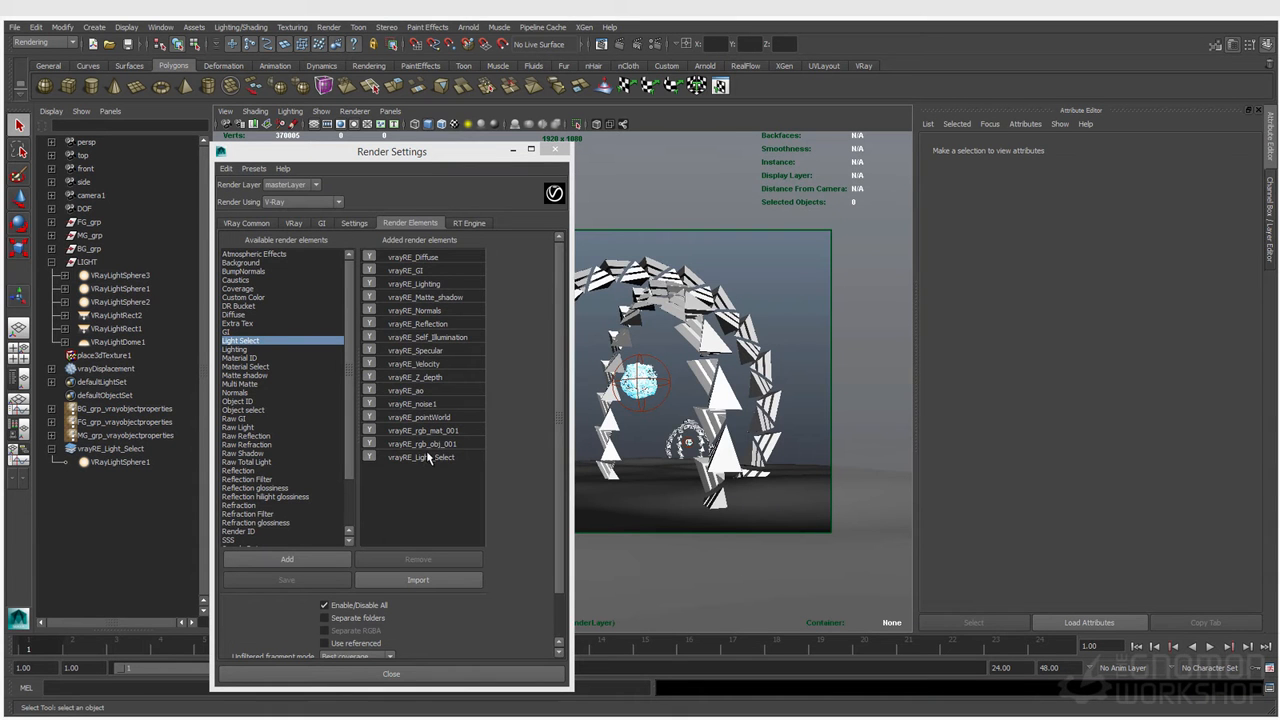
Rename the VRayLightSphere3 light as pyramidLight_1.
left_click(424, 455)
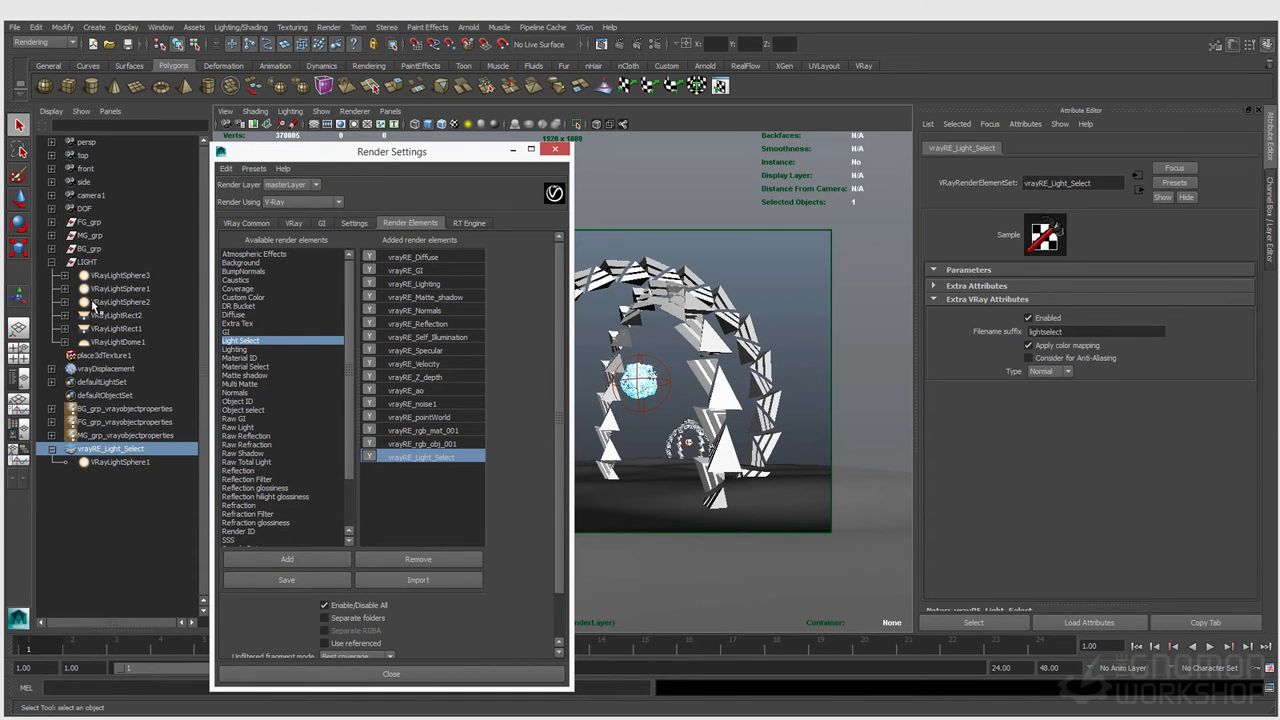
left_click(122, 277)
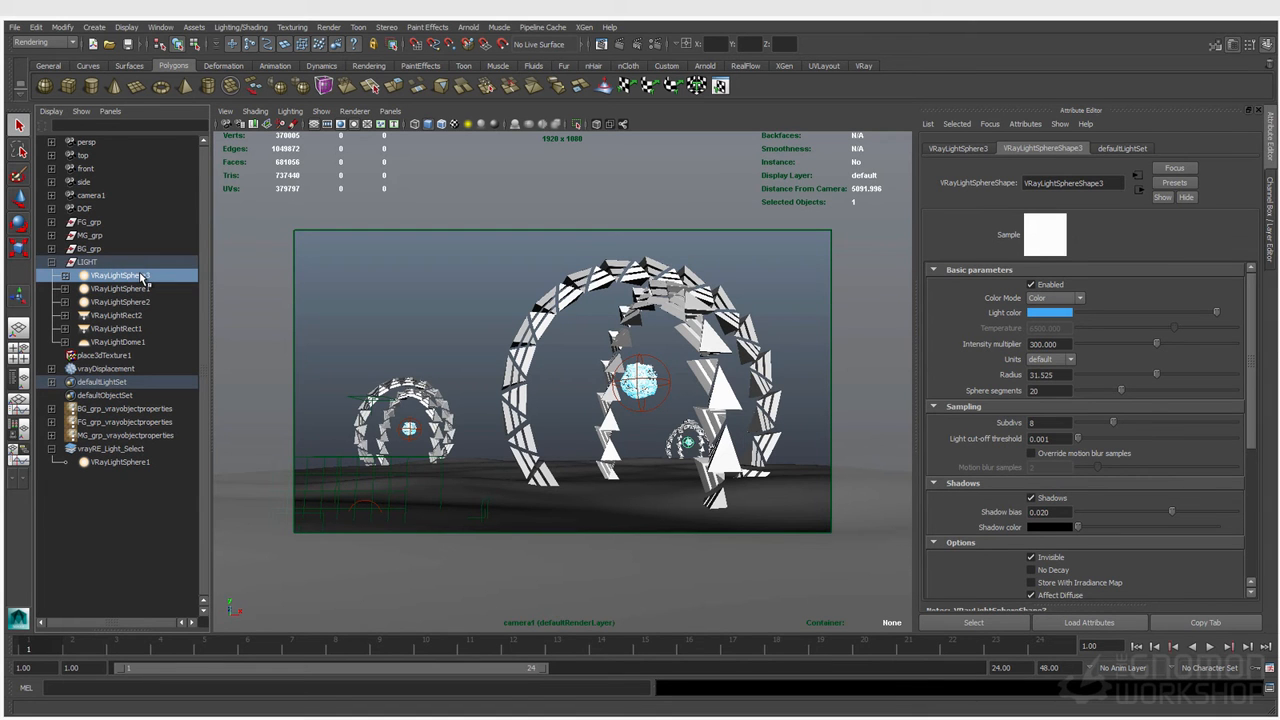
double_click(155, 276)
left_click(160, 276)
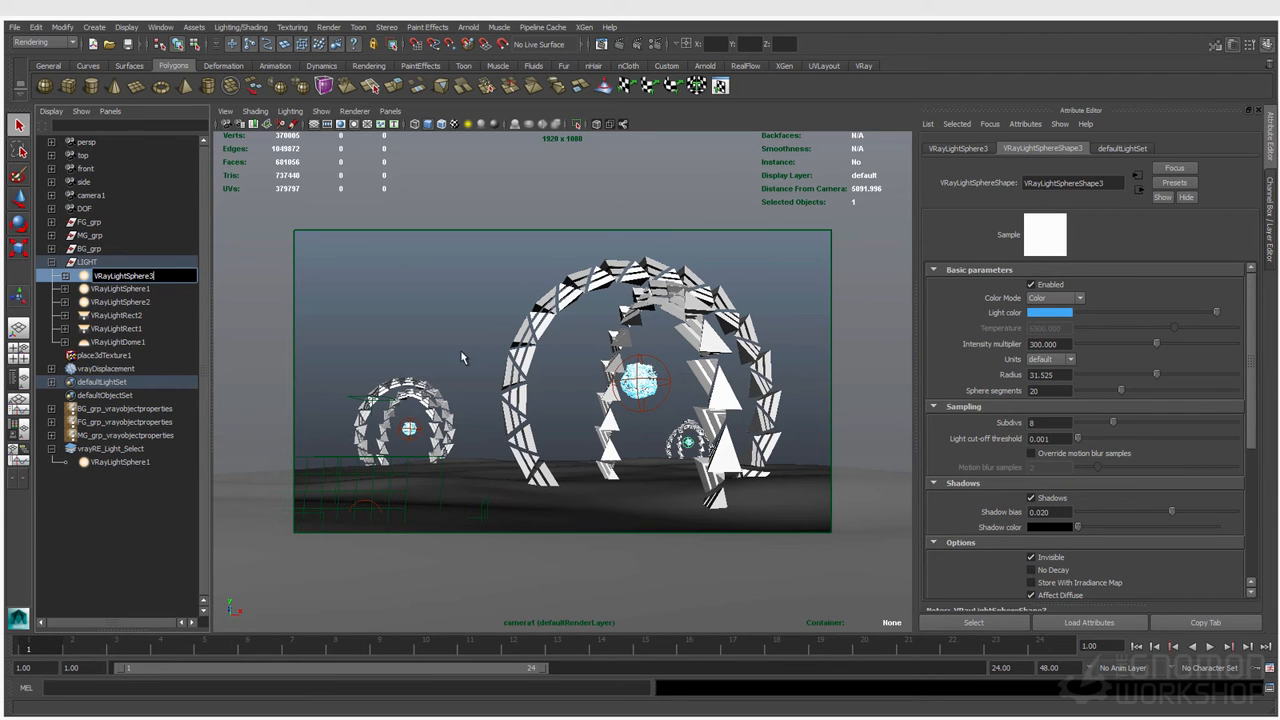
double_click(162, 276)
type("pyramidLight")
key("ctrl+a")
key("Return")
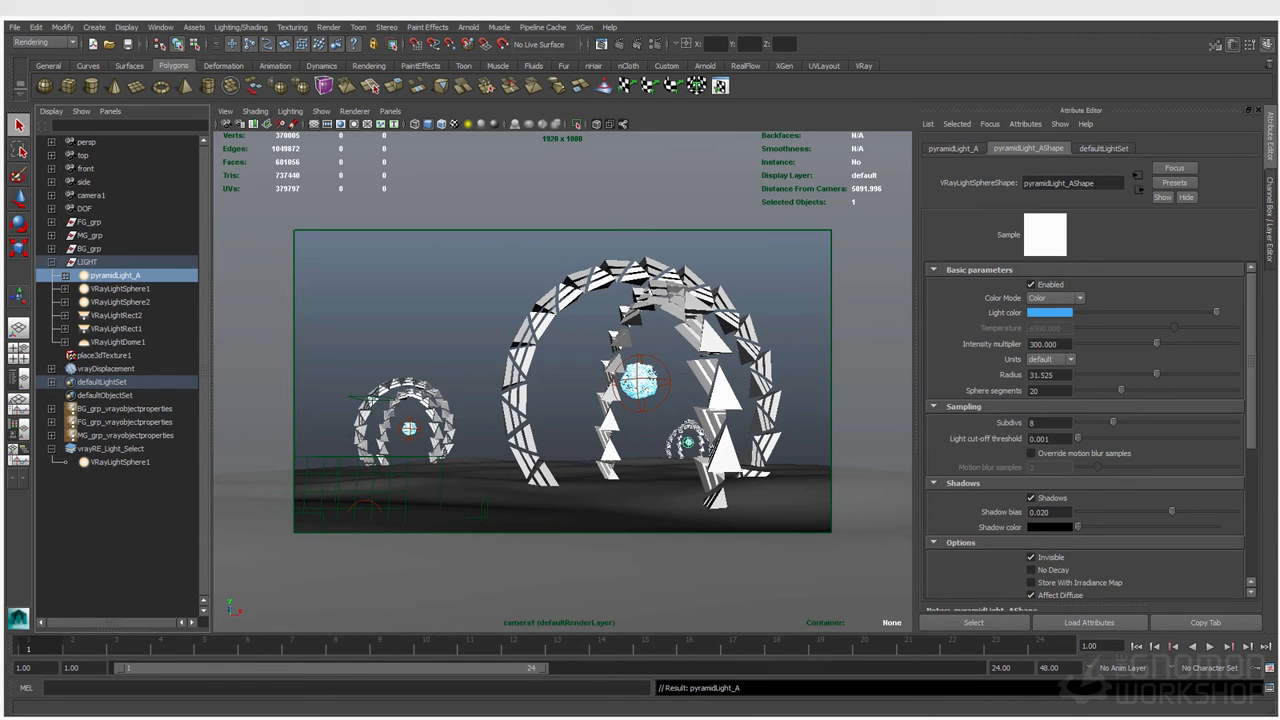
left_click(146, 276)
key("BackSpace")
type("1")
key("Return")
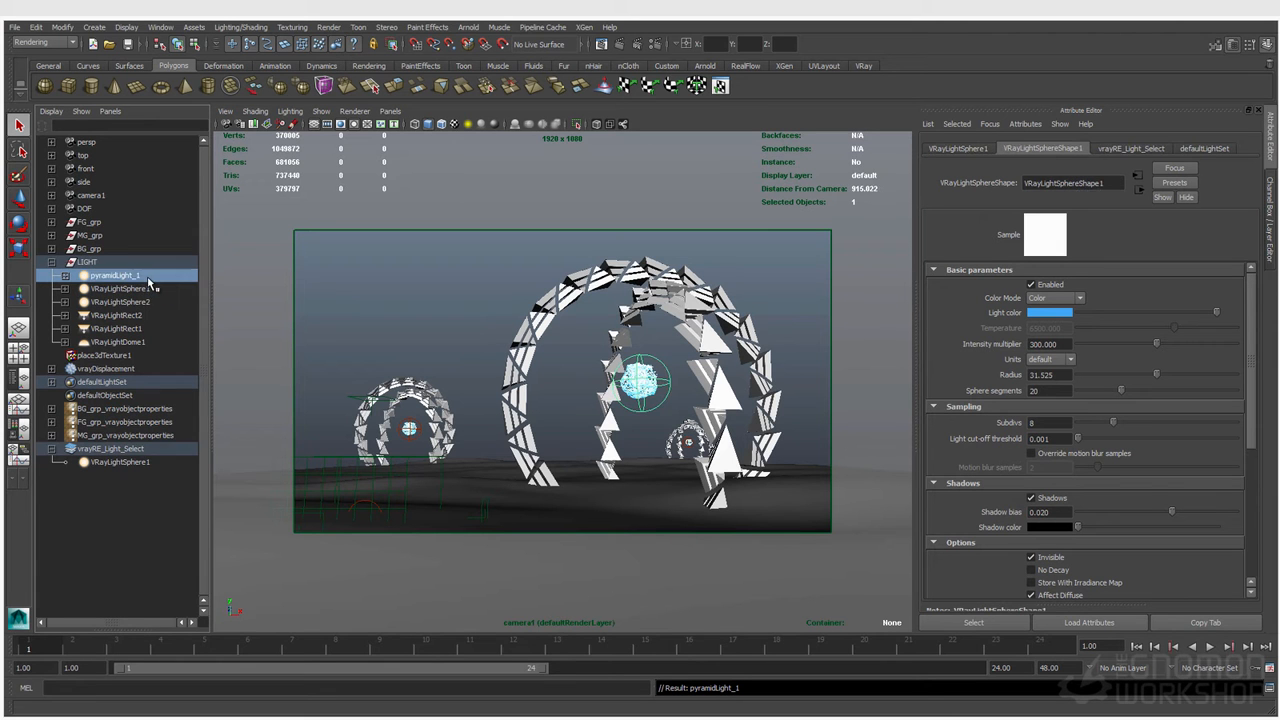
Rename VRayLightSphere2 as pyramidLight_2 and VRayLightSphere1 as pyramidLight_3.
left_click(148, 287)
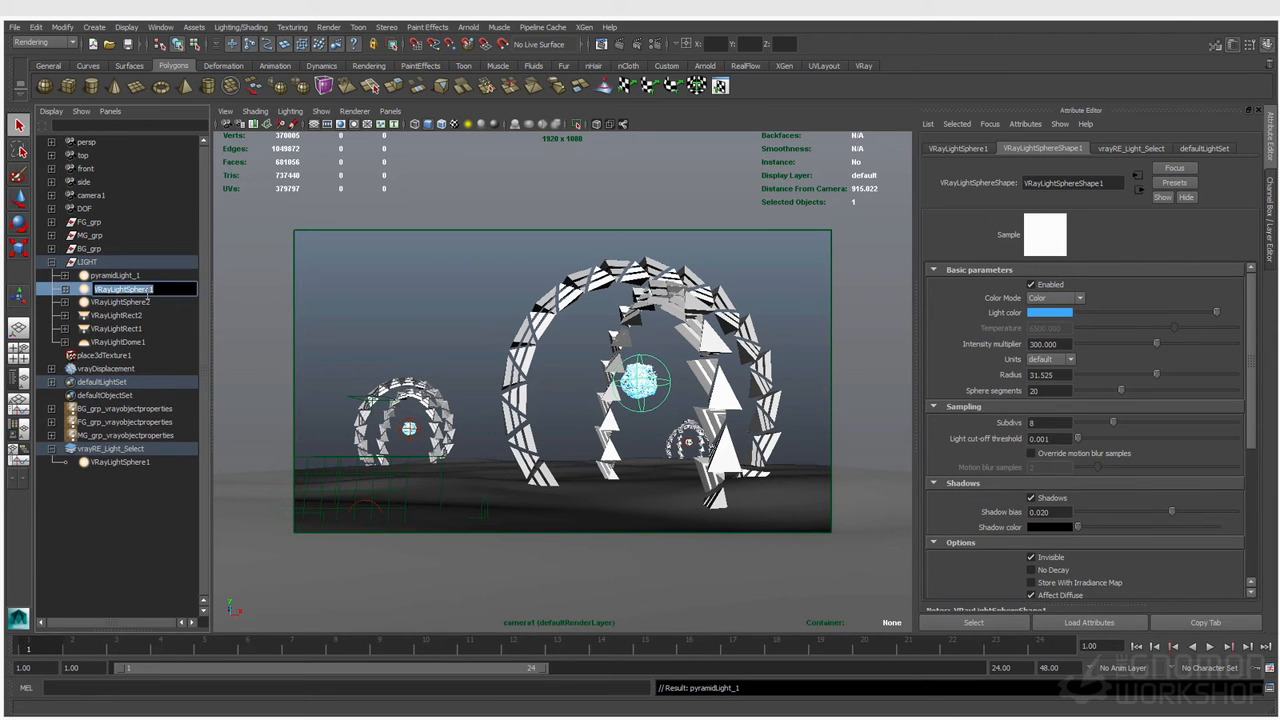
double_click(150, 302)
type("pyramidLight_1")
double_click(154, 290)
type("pyramidLight_1")
Identify each pyramid light by selecting it, and move pyramidLight_2 above pyramidLight_3 in the LIGHT group.
left_click(146, 302)
left_click(146, 290)
left_click(144, 277)
left_click(145, 291)
left_click(144, 303)
left_click(142, 278)
left_click(140, 302)
left_click(140, 289)
left_click(136, 301)
middle_click_drag(141, 303, 143, 282)
left_click(142, 276)
left_click(141, 289)
left_click(140, 302)
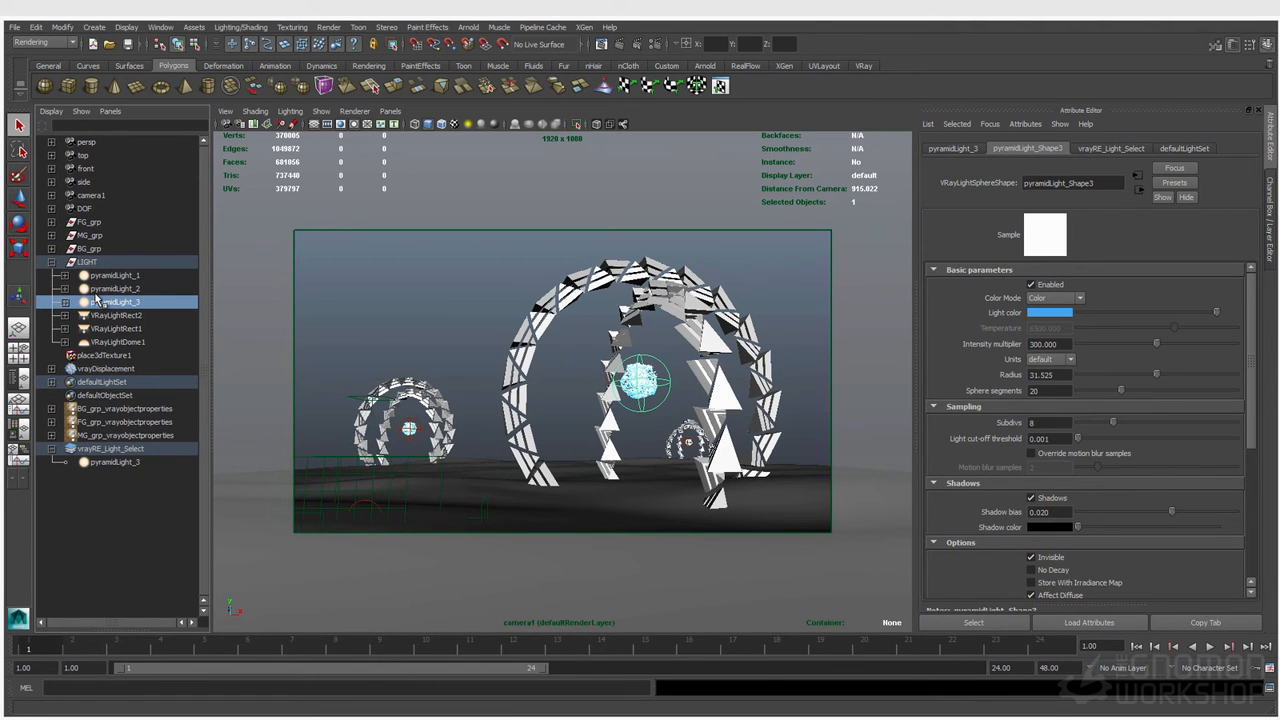
left_click(94, 27)
mouse_move(172, 296)
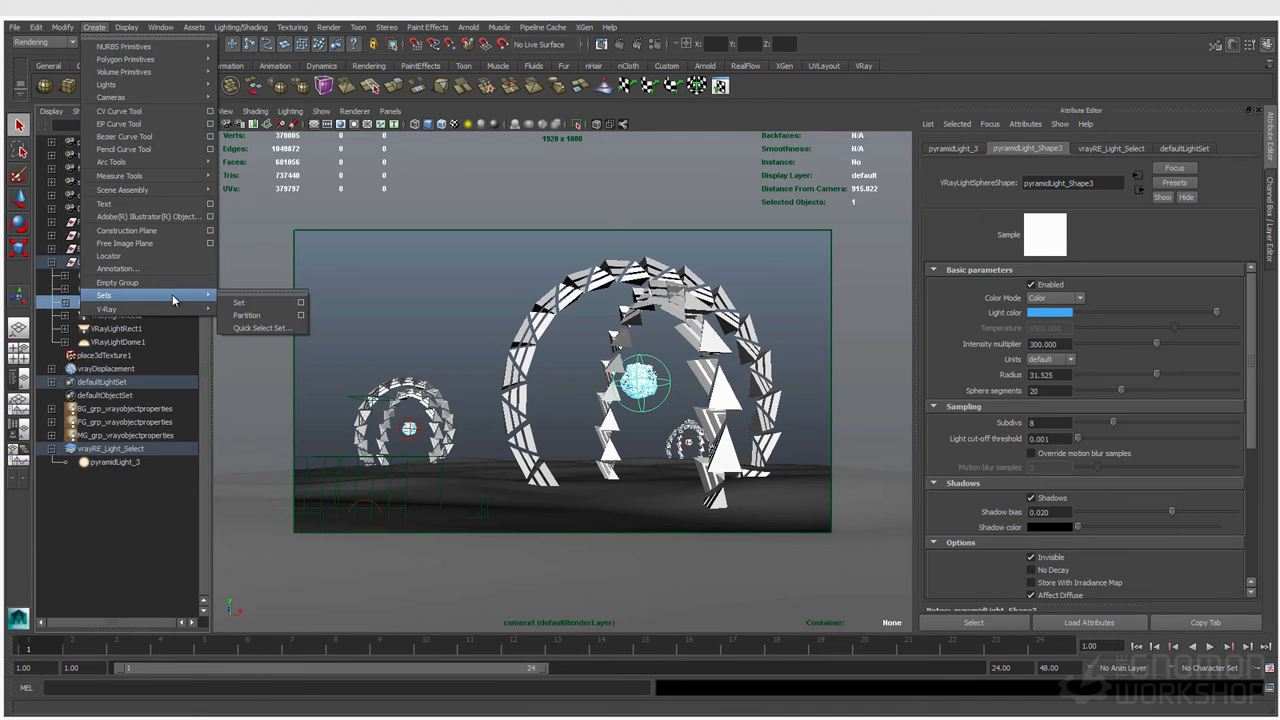
left_click(154, 17)
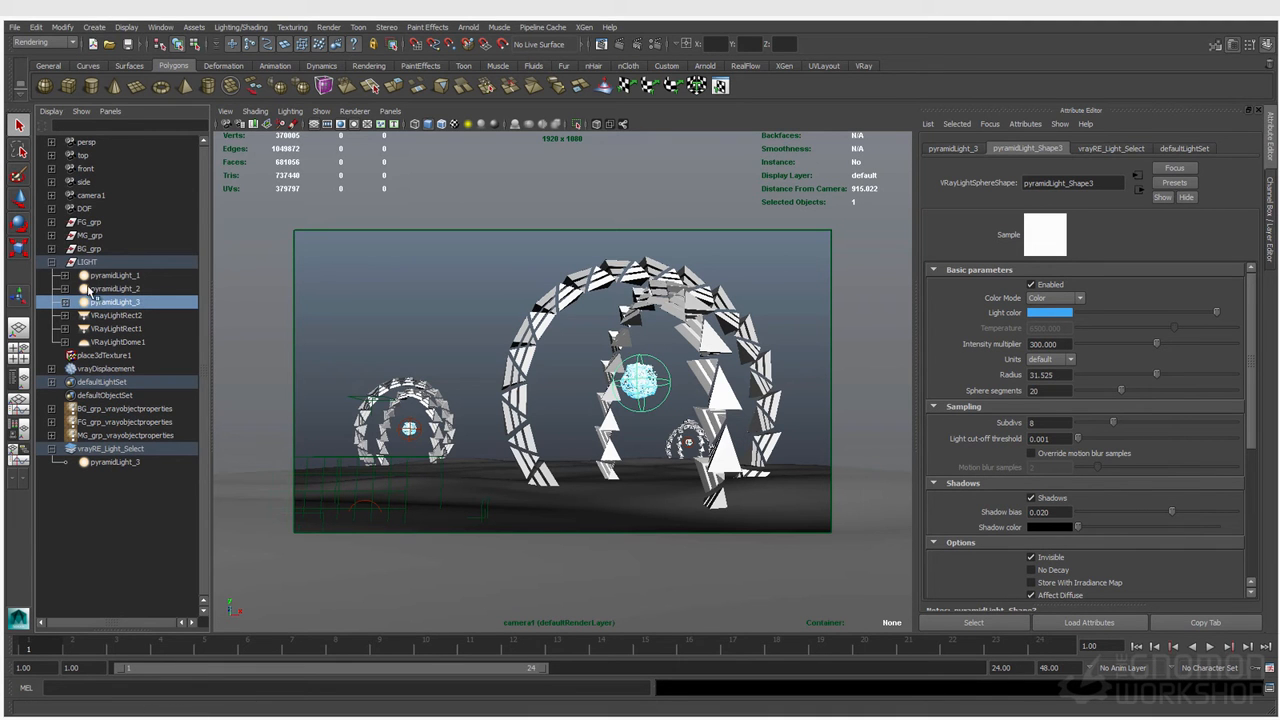
Rename the vrayRE_Light_Select render element as vrayRE_pyramidLight_3_light, reusing the copied name of the pyramidLight_3 light.
left_click(125, 277)
double_click(116, 302)
key("ctrl+c")
left_click(95, 449)
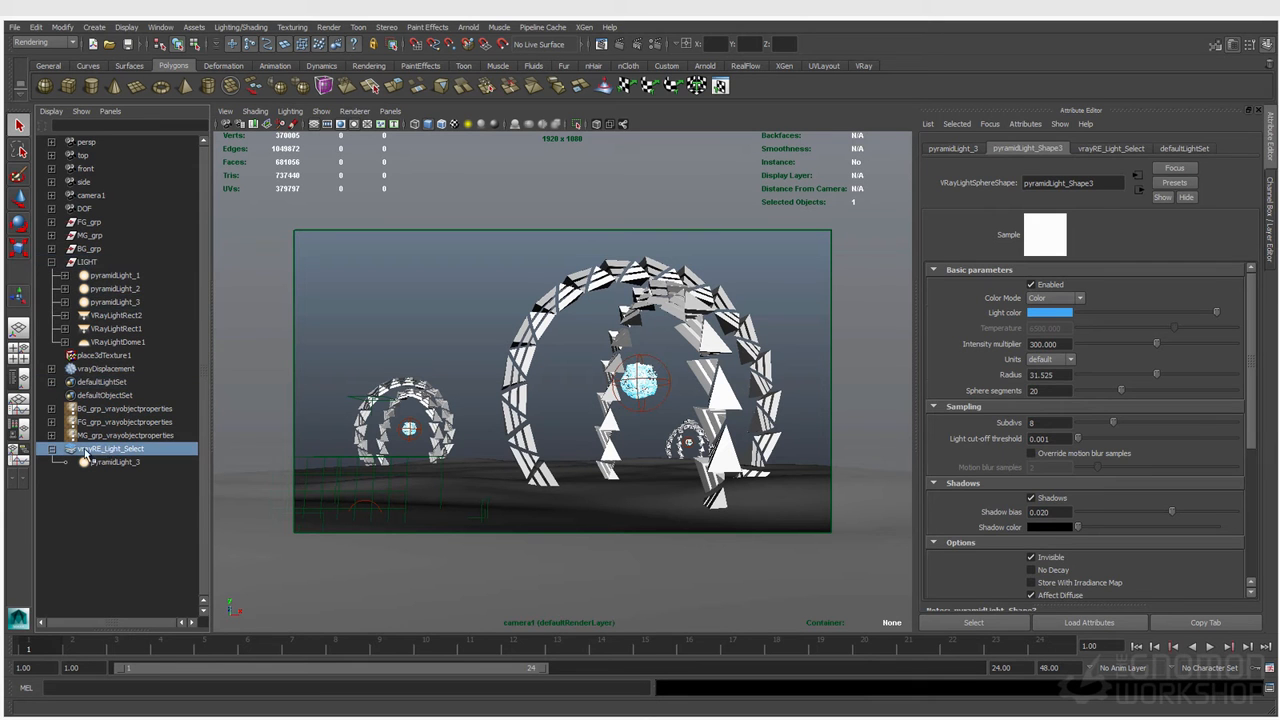
double_click(114, 450)
left_click(102, 449)
left_click_drag(108, 450, 191, 452)
key("ctrl+v")
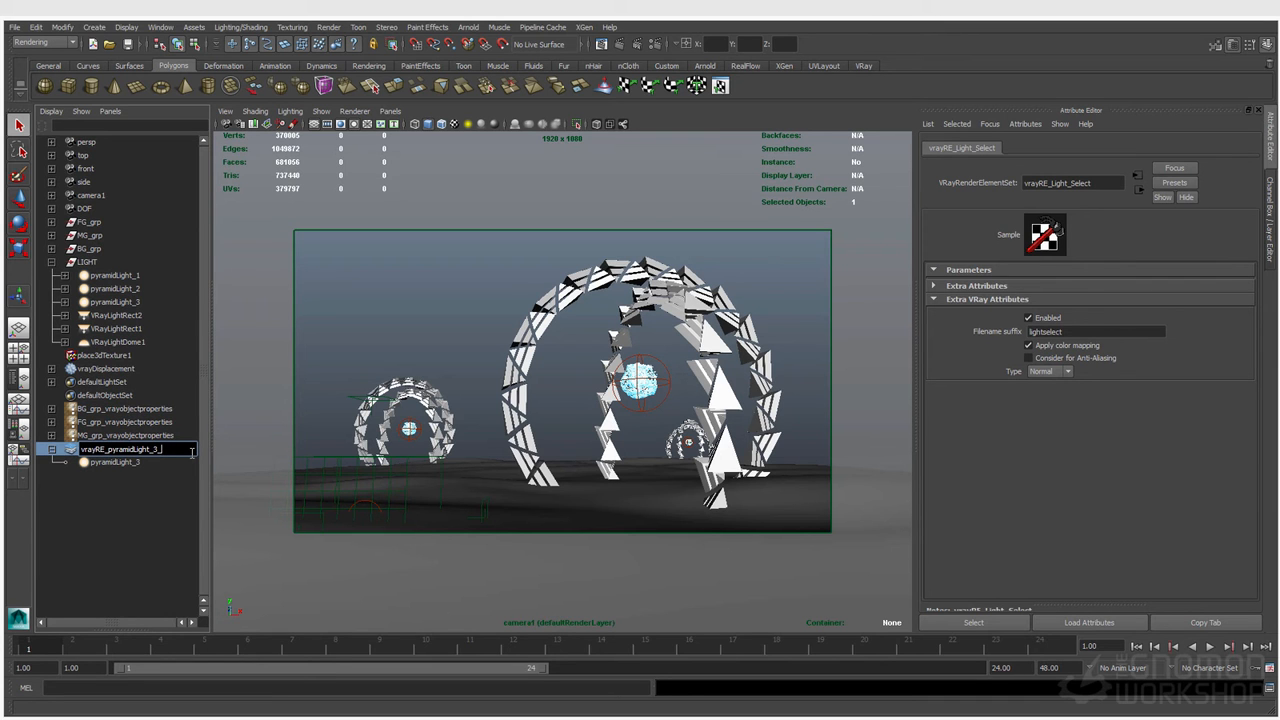
key("Return")
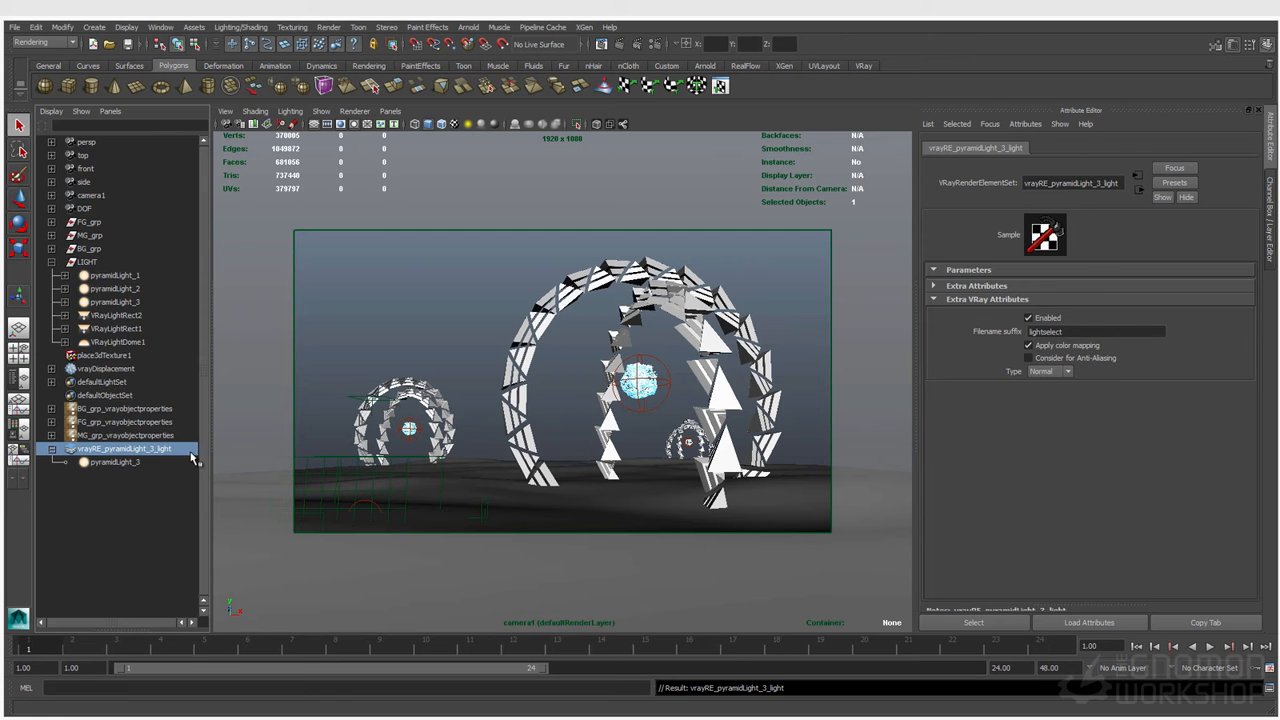
Copy the pyramidLight_3_light part of the Light Select render element's name.
double_click(180, 449)
left_click(127, 449)
left_click_drag(180, 449, 107, 452)
key("ctrl+c")
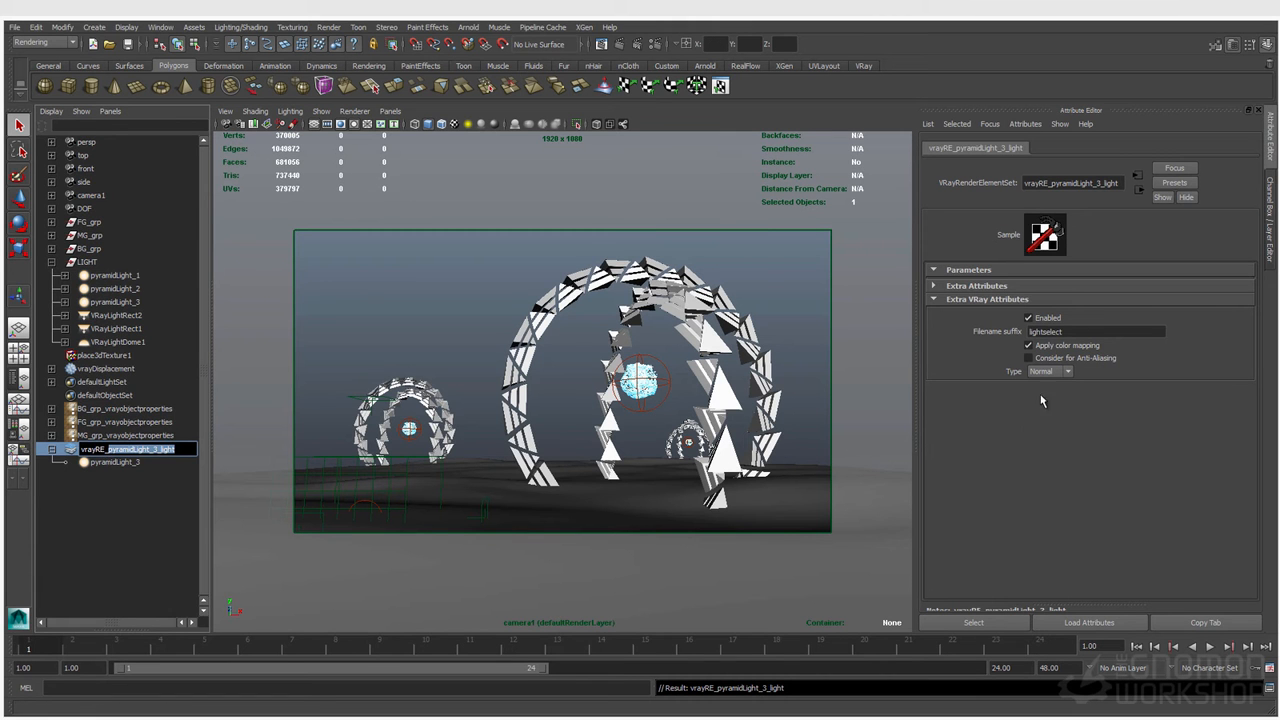
left_click_drag(1082, 331, 948, 331)
key("ctrl+v")
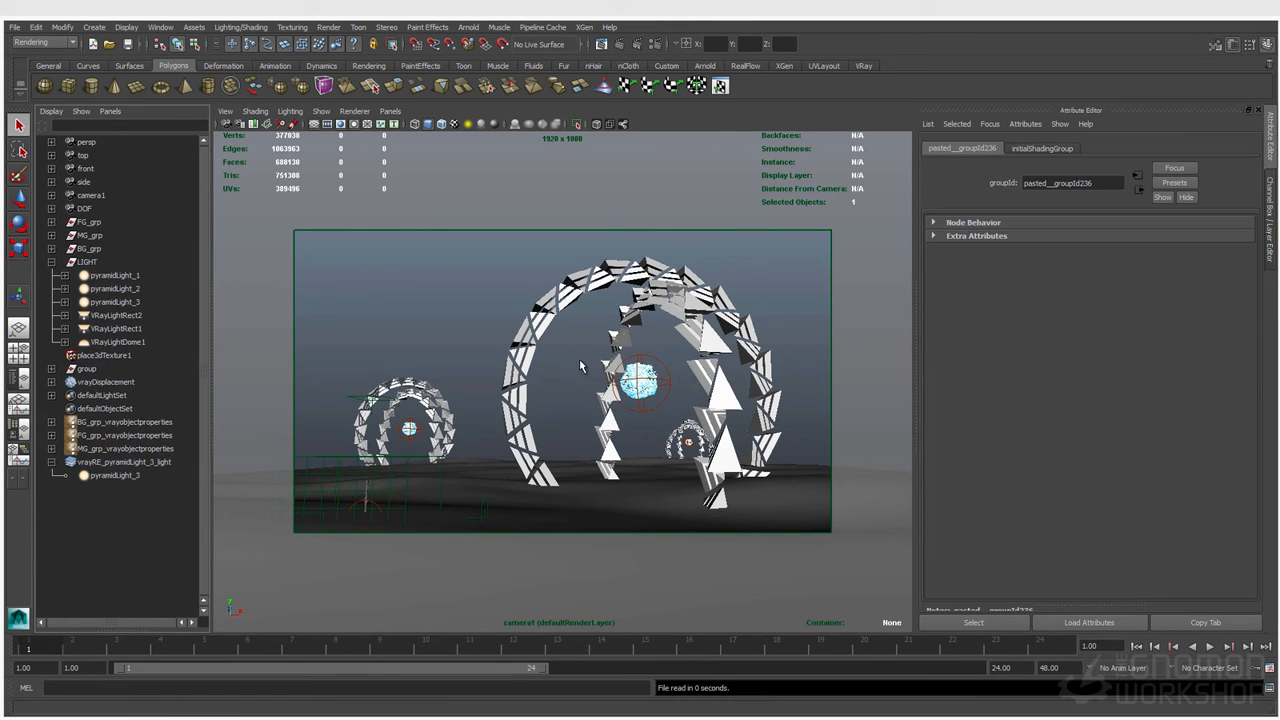
key("ctrl+z")
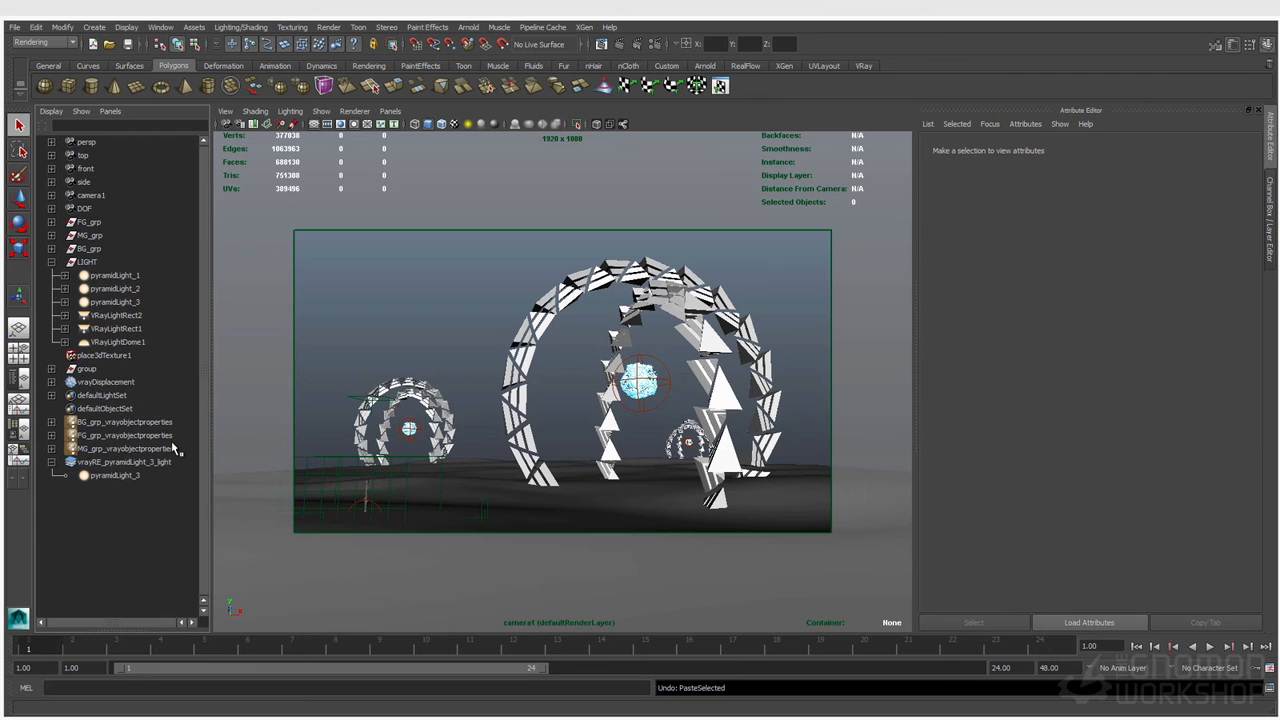
Set the filename suffix of vrayRE_pyramidLight_3_light to the copied text pyramidLight_3_light.
left_click(140, 463)
left_click(1085, 331)
double_click(1085, 331)
key("ctrl+v")
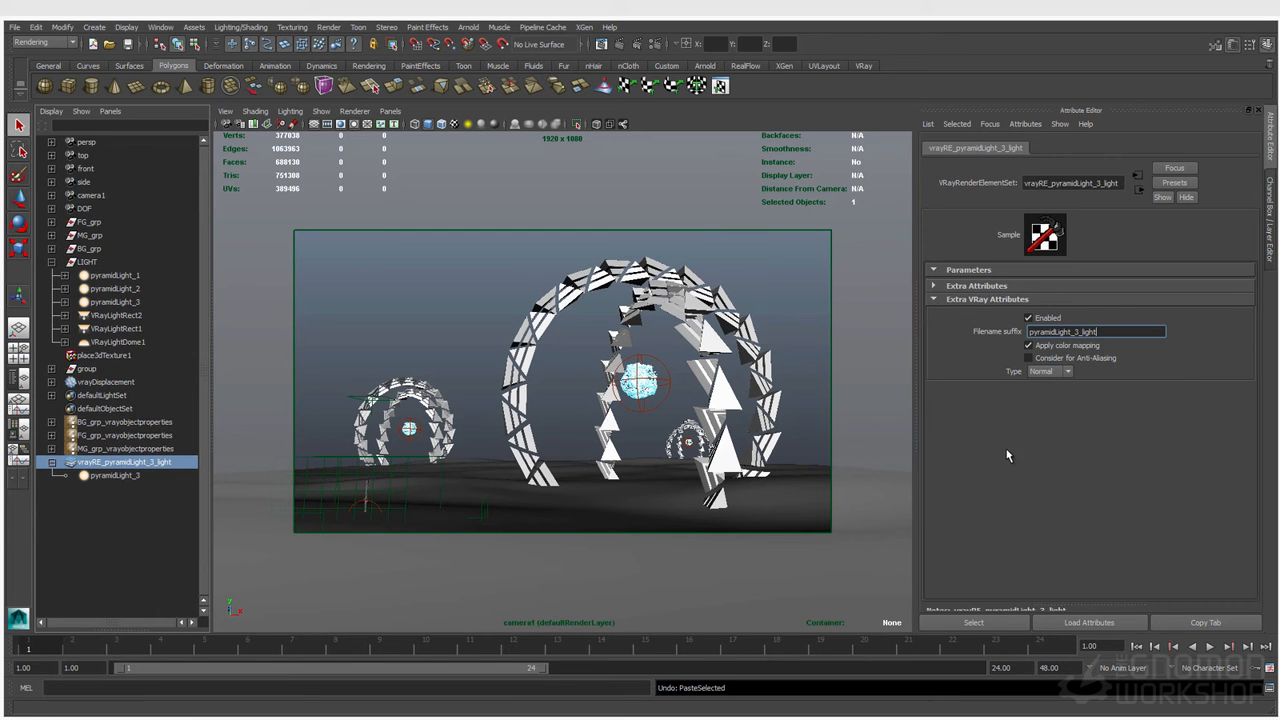
left_click(110, 520)
Duplicate the vrayRE_pyramidLight_3_light render element and rename the copy as vrayRE_pyramidLight_3_spec.
left_click(125, 462)
key("ctrl+d")
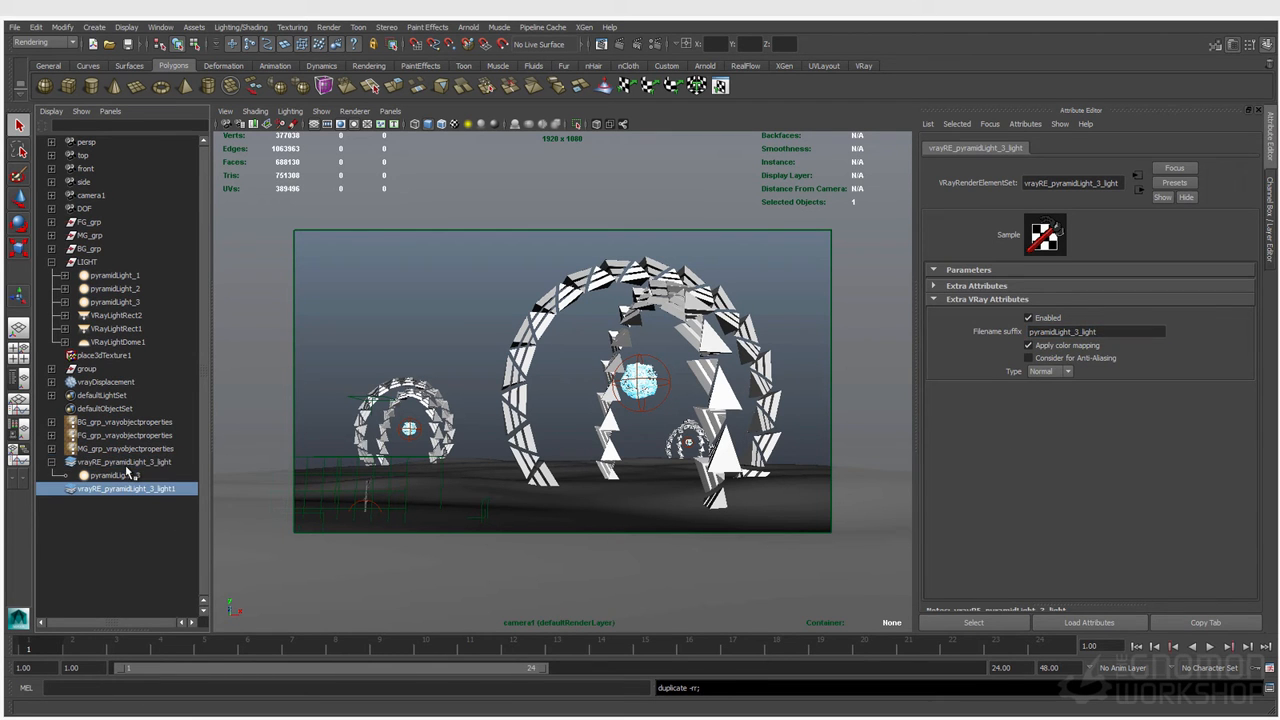
left_click(112, 476)
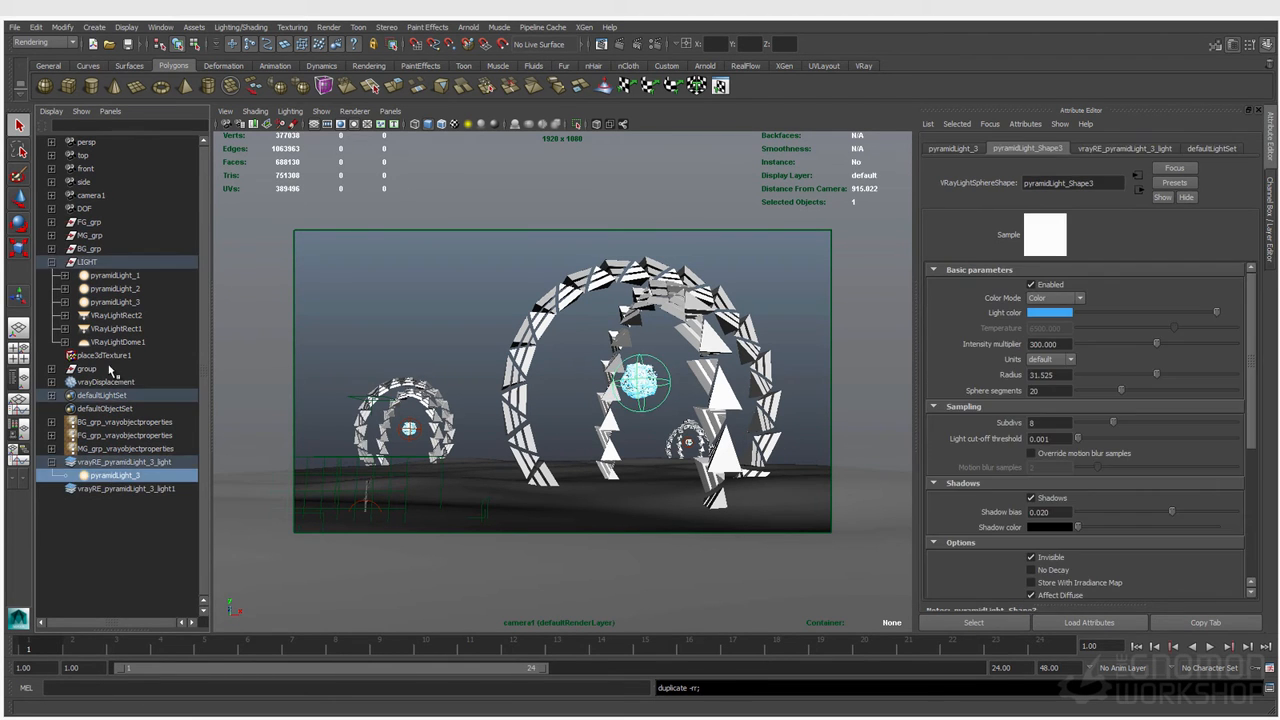
left_click(113, 304)
double_click(130, 490)
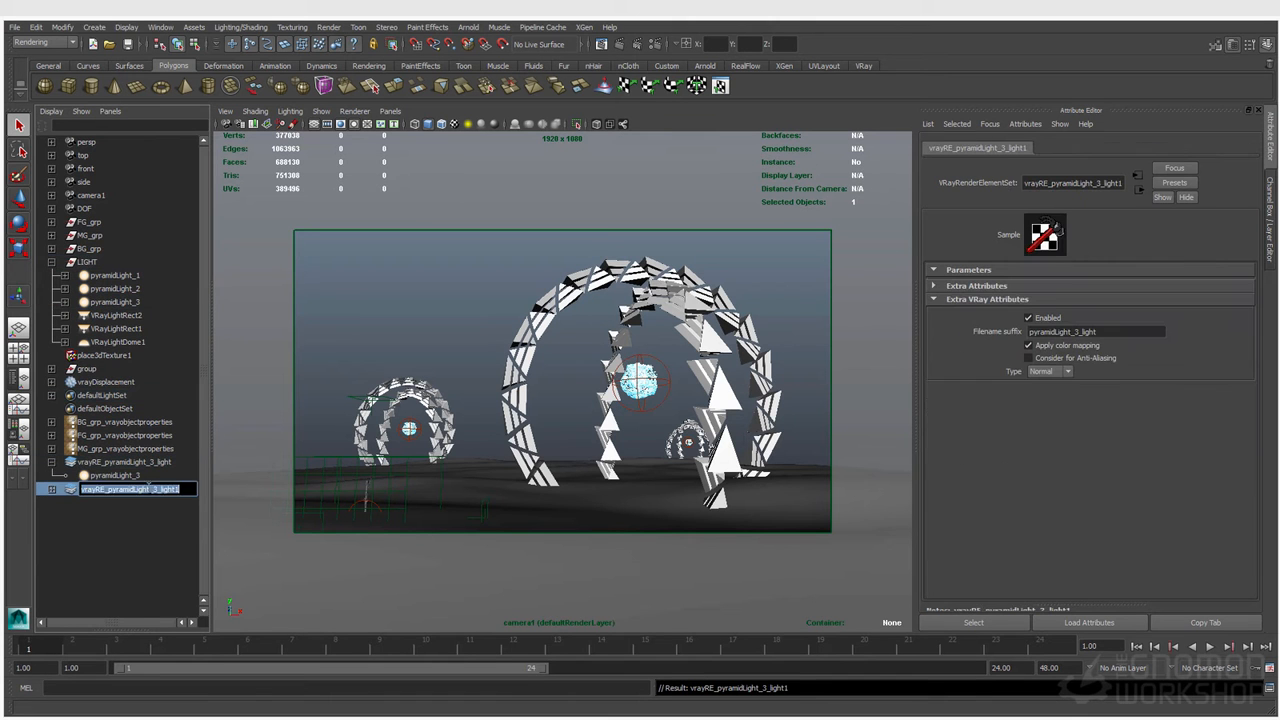
left_click_drag(162, 491, 197, 491)
type("spec")
key("Return")
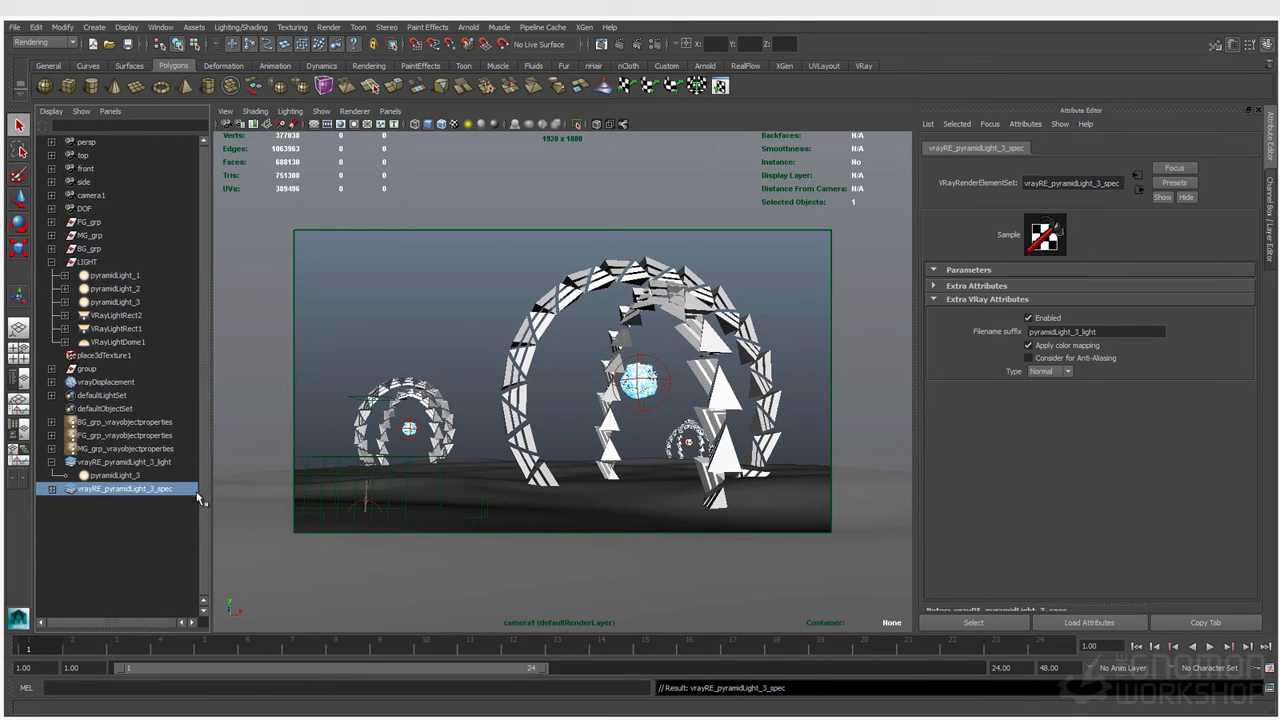
Set the filename suffix of the spec element to pyramidLight_3_spec and expand the element to show its assigned light.
left_click_drag(1083, 331, 1116, 336)
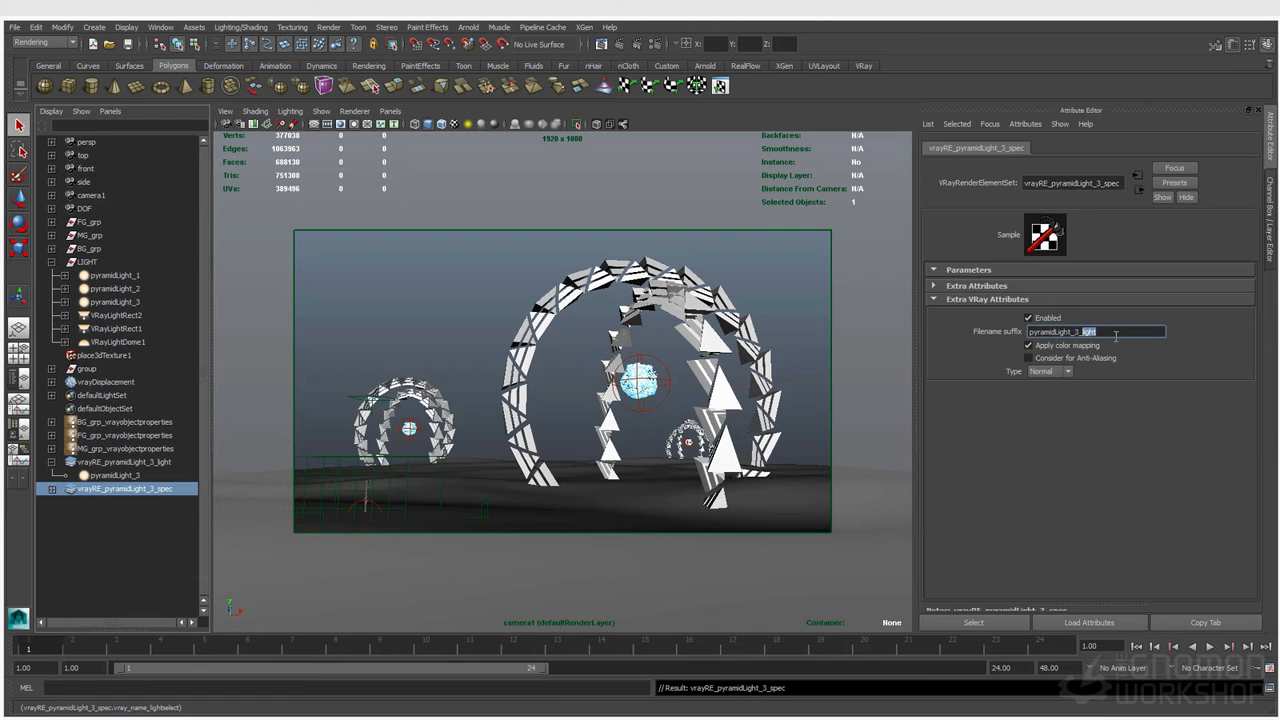
type("spec")
left_click(52, 488)
Set the type of vrayRE_pyramidLight_3_light to Diffuse and of vrayRE_pyramidLight_3_spec to Specular.
left_click(118, 463)
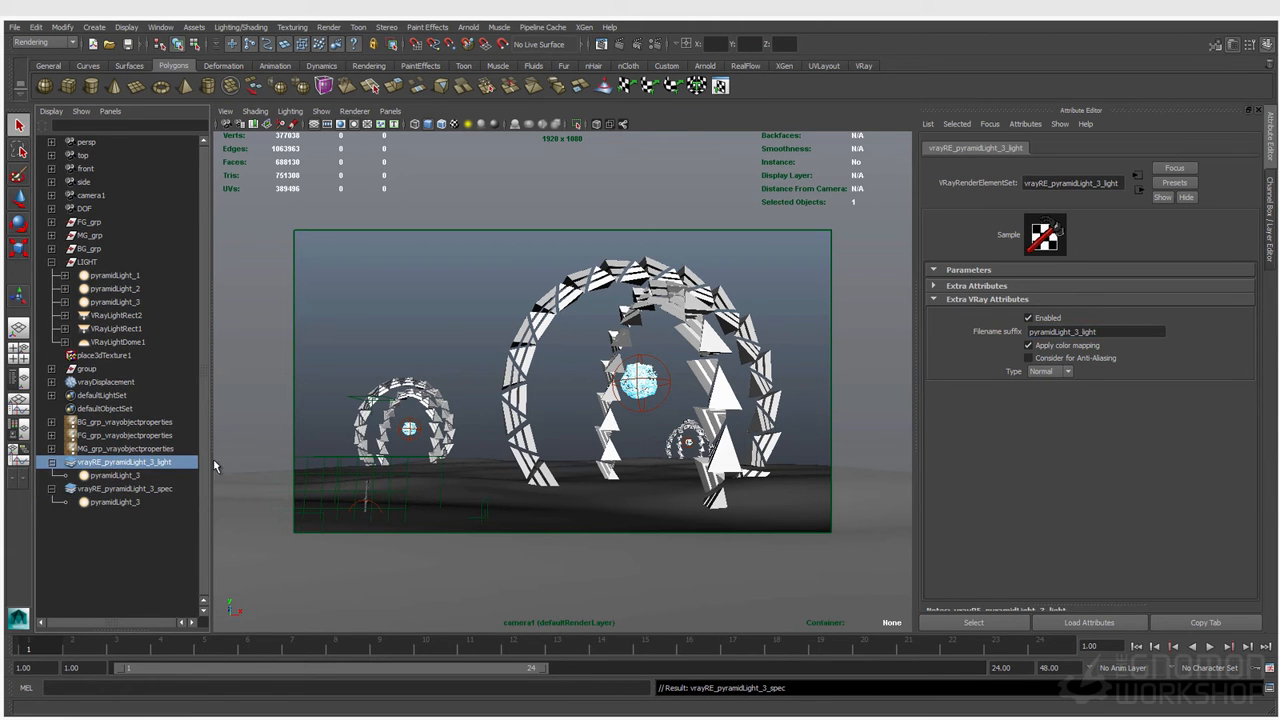
left_click(1057, 373)
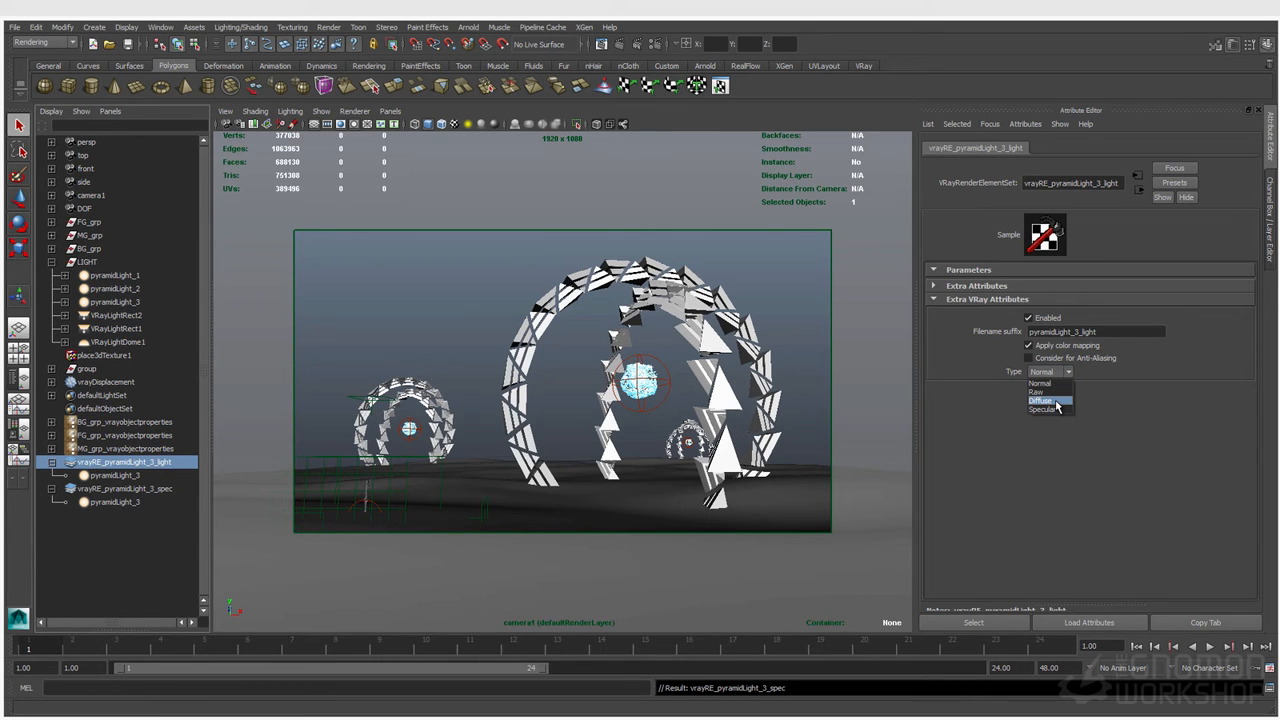
left_click(1057, 402)
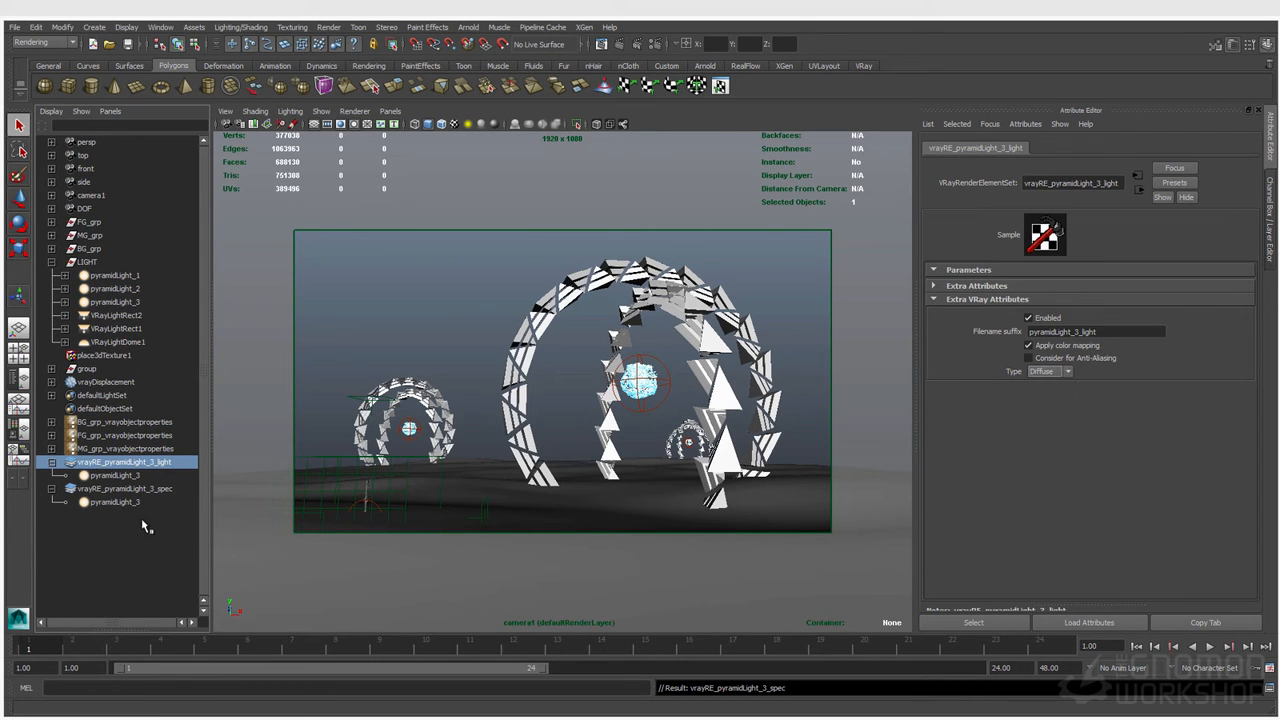
left_click(165, 489)
left_click(1064, 373)
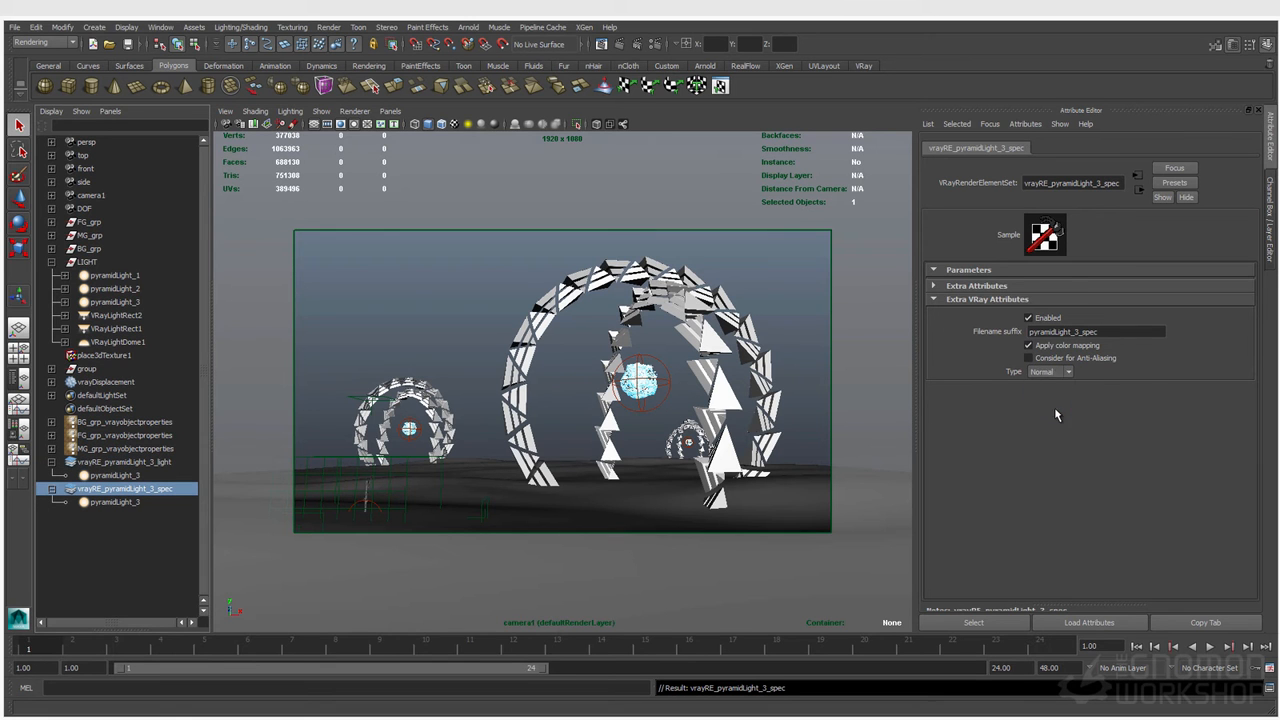
left_click(464, 299)
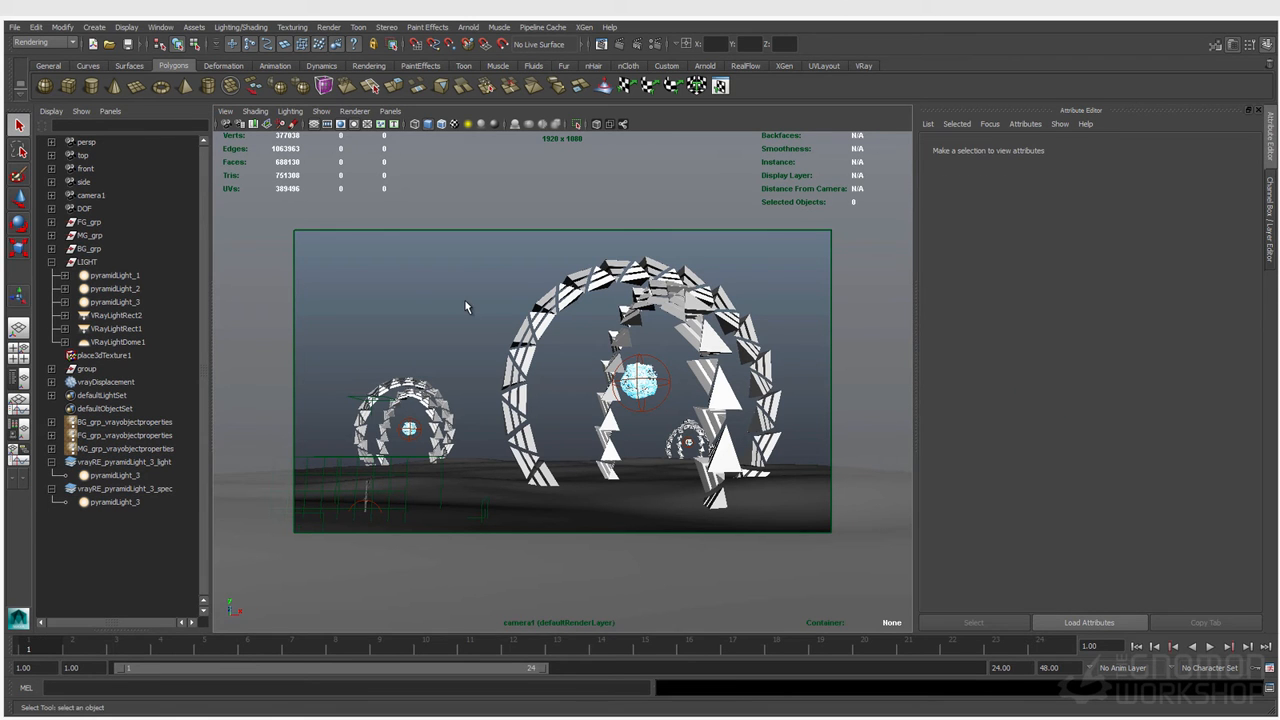
Render the camera view in an enlarged V-Ray frame buffer and save the scene.
left_click(638, 46)
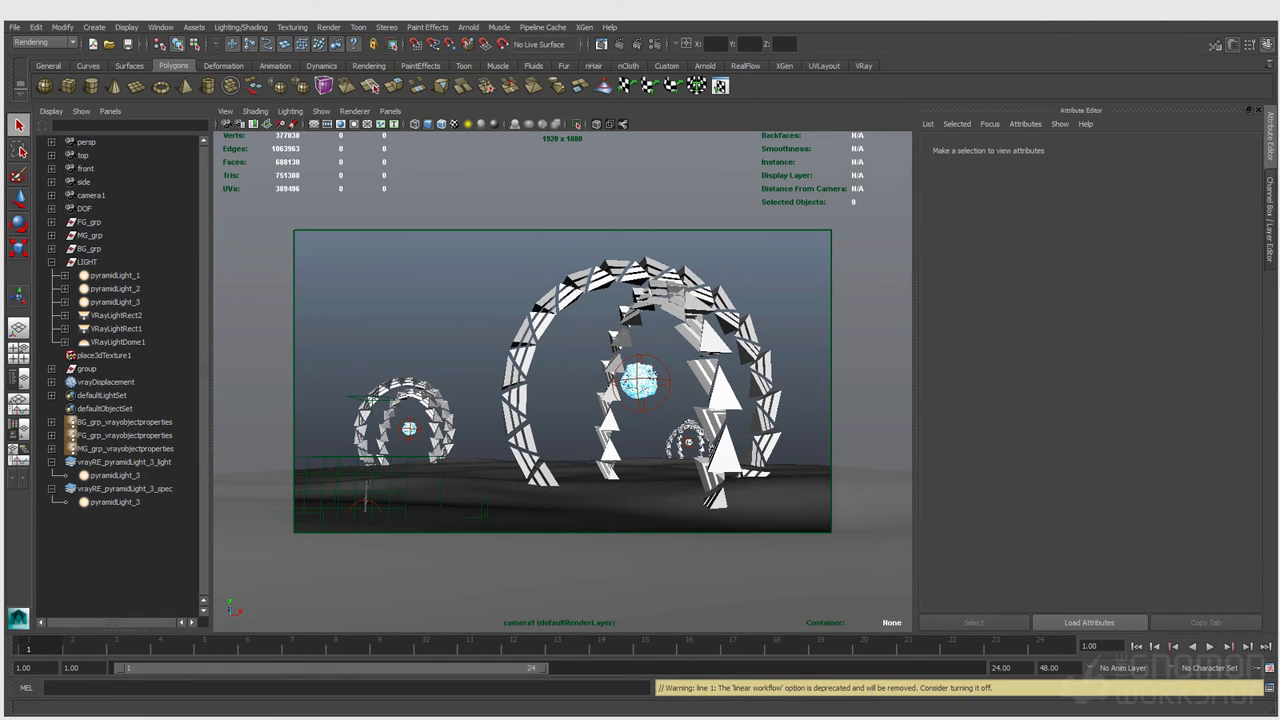
left_click(129, 45)
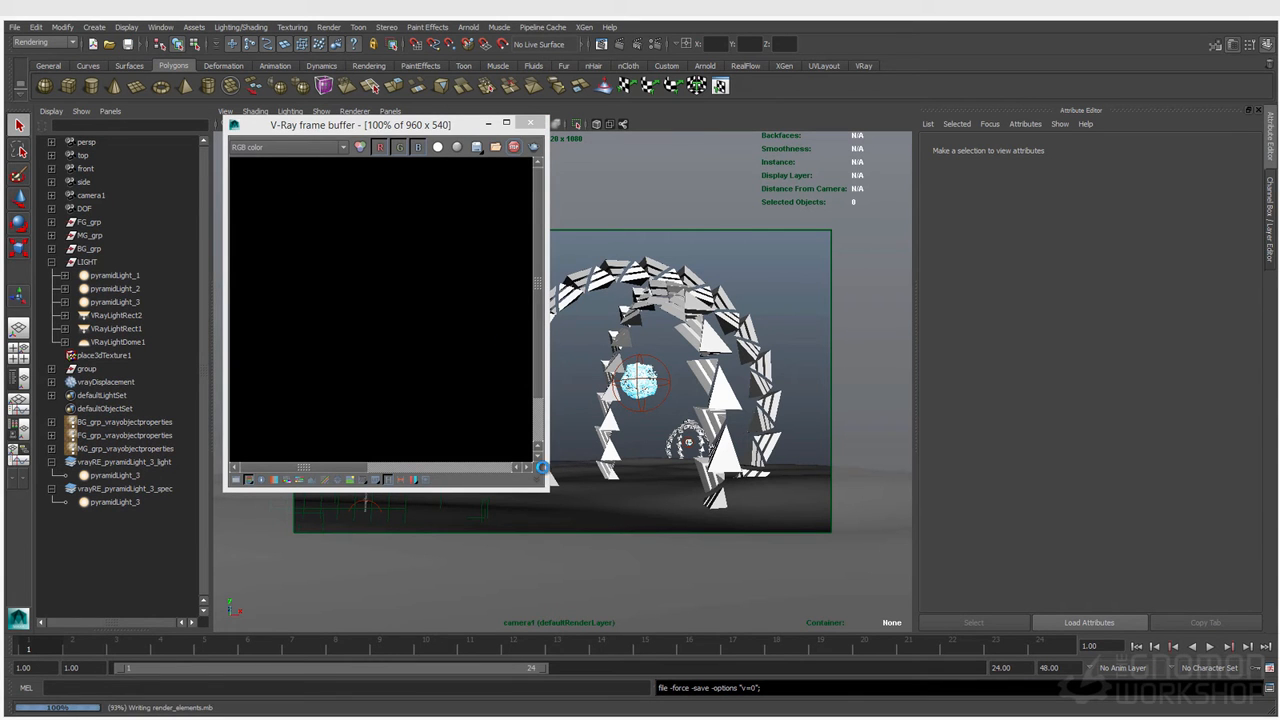
left_click_drag(547, 489, 676, 498)
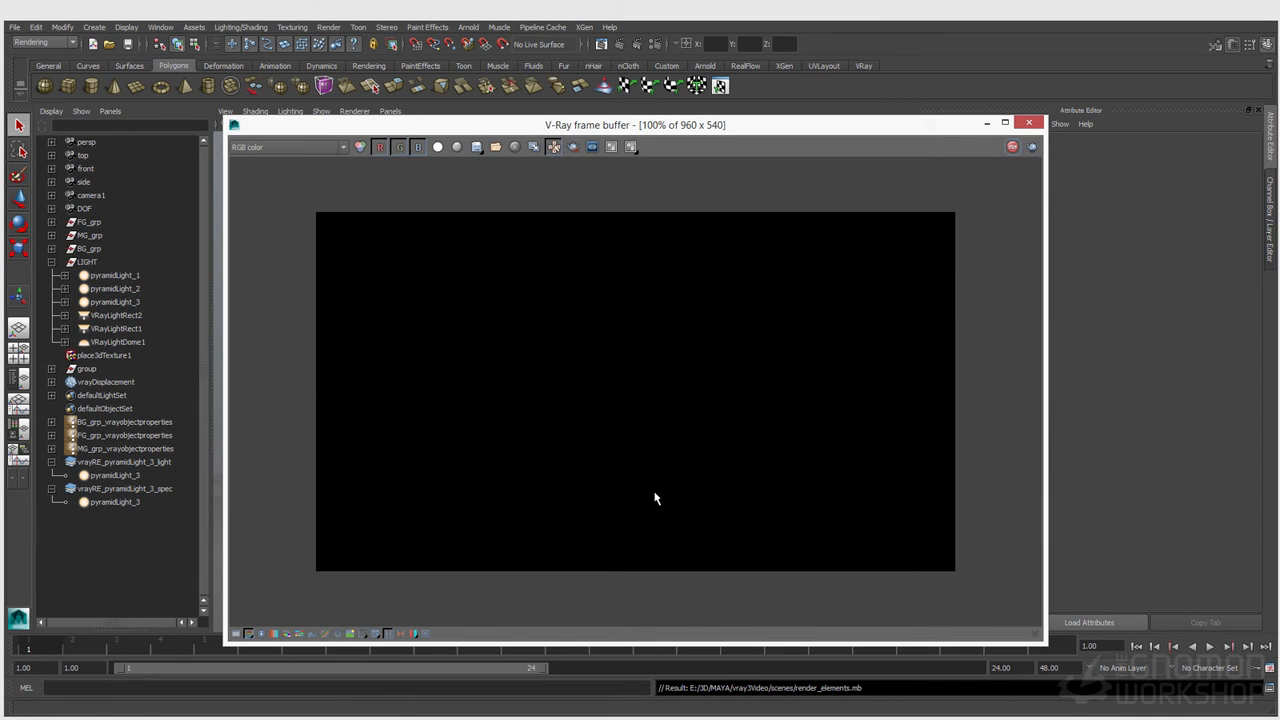
View the pyramidLight_3_light and pyramidLight_3_spec passes in the frame buffer.
left_click(288, 148)
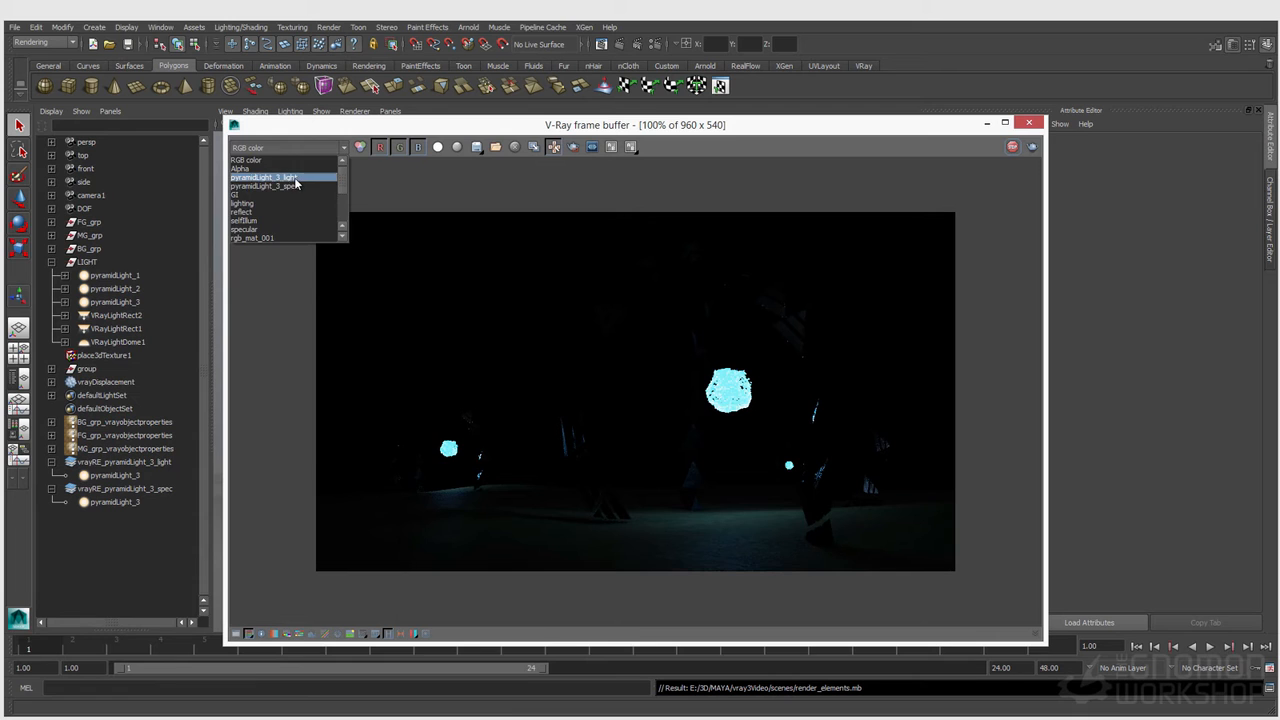
left_click(294, 178)
left_click(290, 148)
left_click(294, 187)
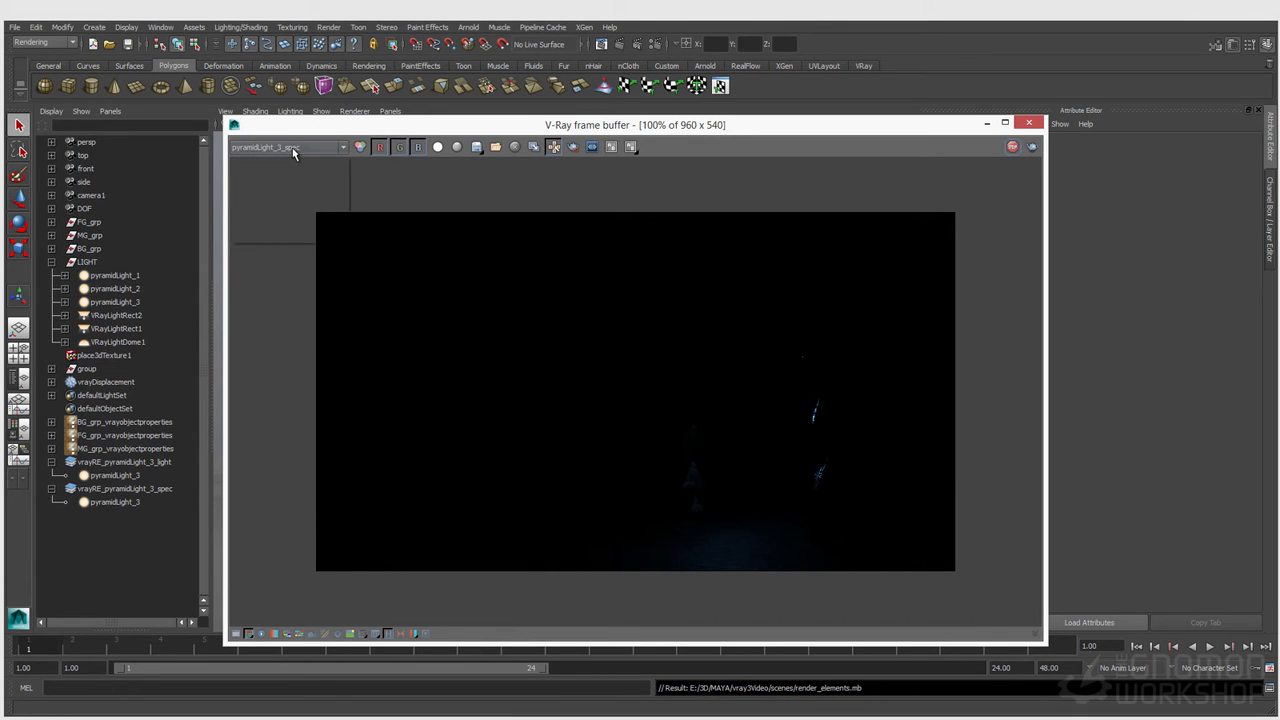
left_click(290, 148)
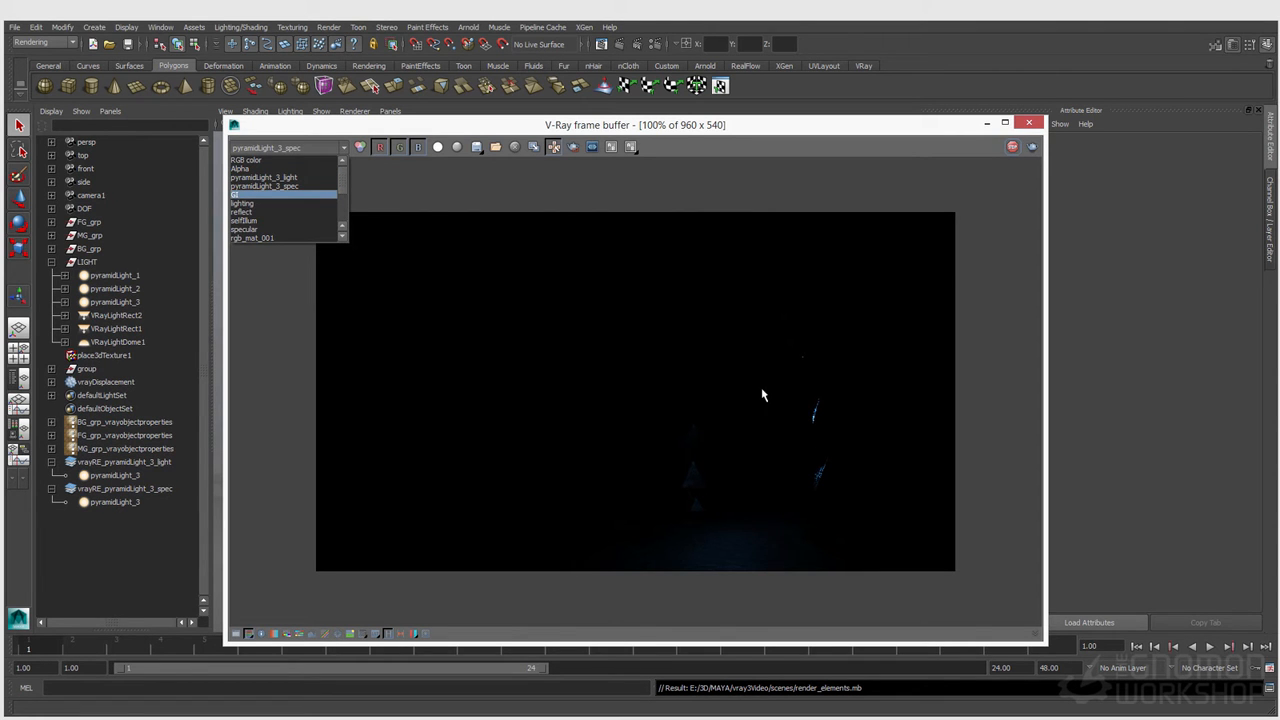
left_click(285, 150)
Compare the diffuse and specular contributions of pyramidLight_3 by switching repeatedly between its light and spec passes.
left_click(283, 150)
left_click(272, 177)
left_click(306, 148)
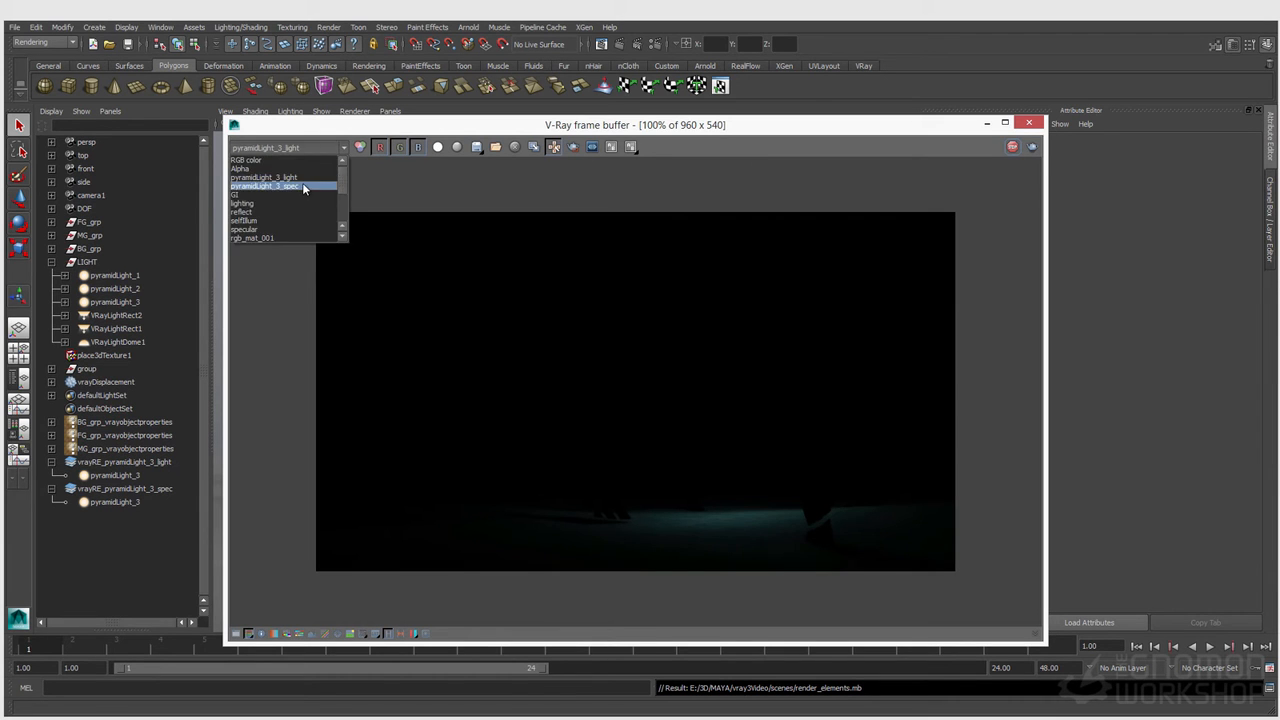
left_click(303, 190)
left_click(303, 148)
left_click(300, 178)
left_click(303, 148)
left_click(300, 186)
View the overall lighting pass in the frame buffer and return to RGB color.
left_click(300, 150)
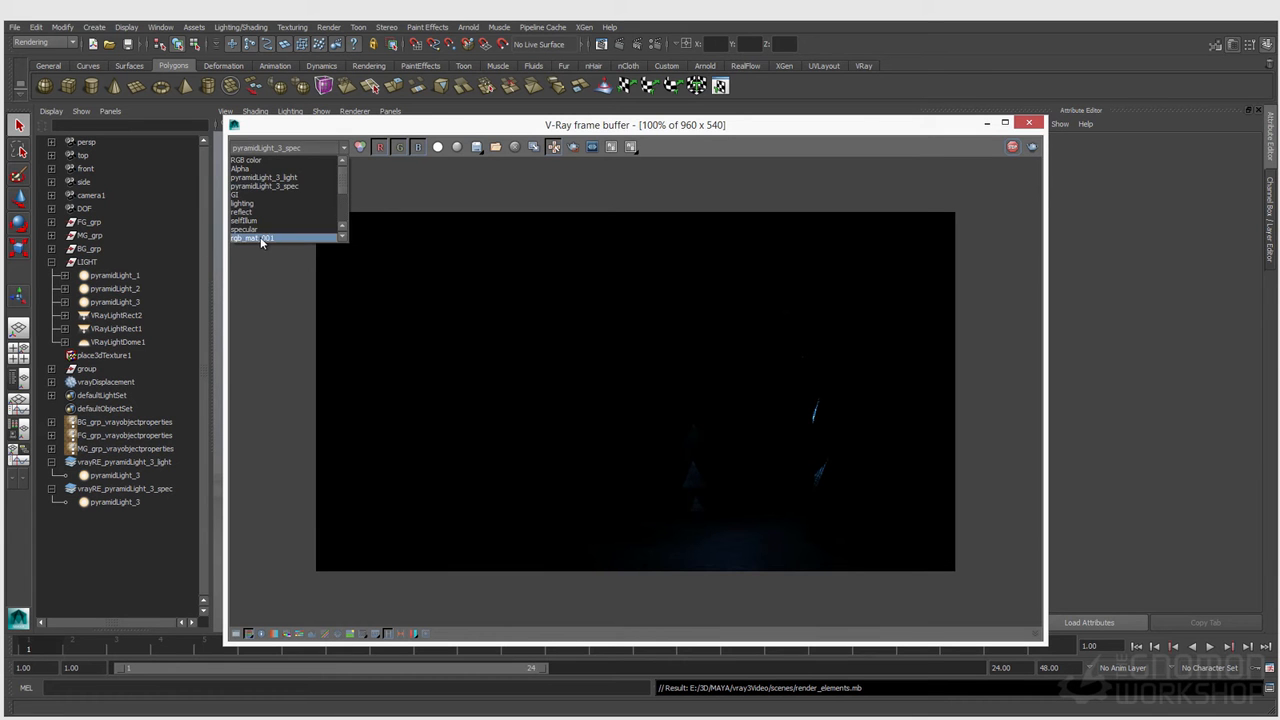
left_click(250, 203)
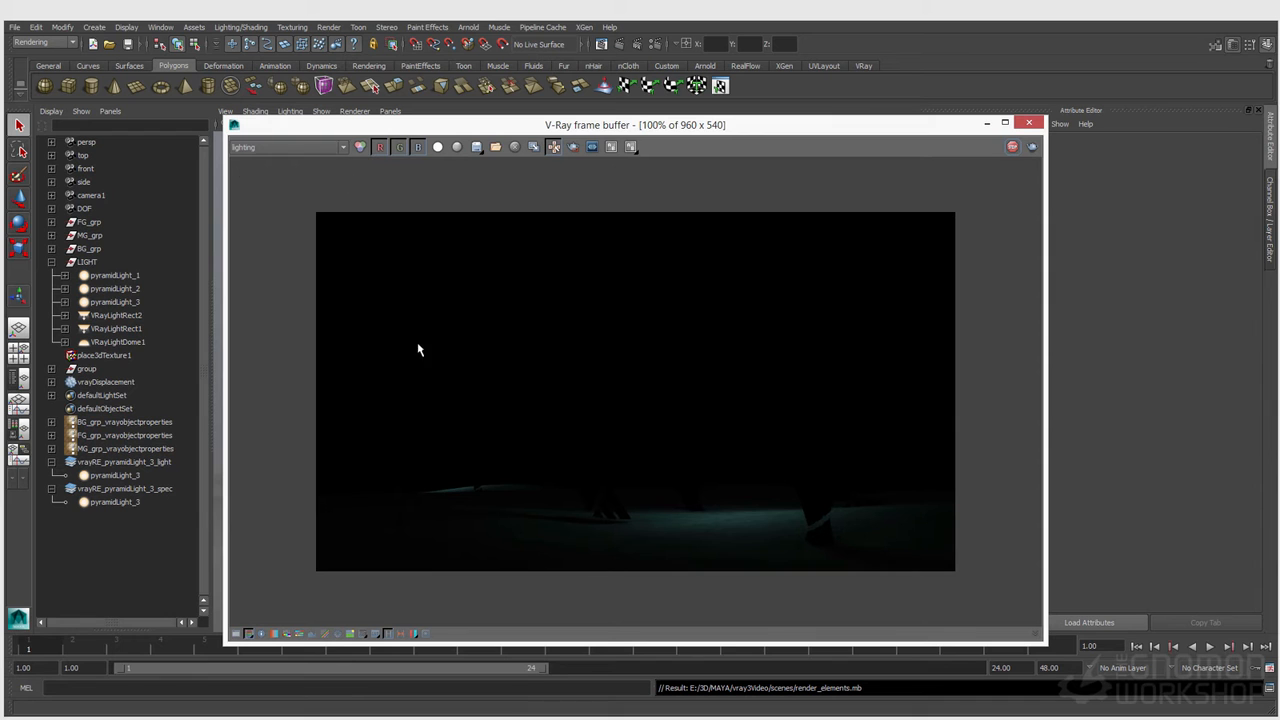
left_click(256, 149)
left_click(262, 157)
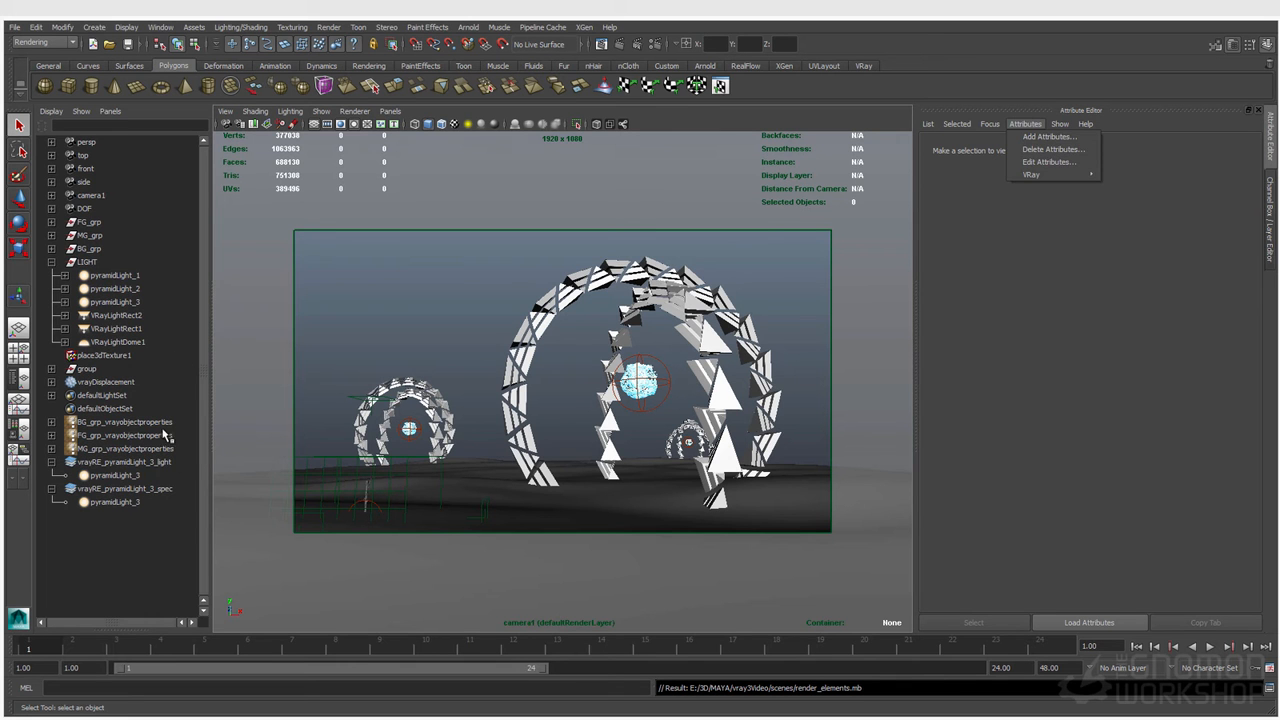
Duplicate both pyramidLight_3 render elements and rename the copies as vrayRE_pyramidLight_2_light and vrayRE_pyramidLight_2_spec.
left_click(163, 462)
left_click(163, 489, "ctrl")
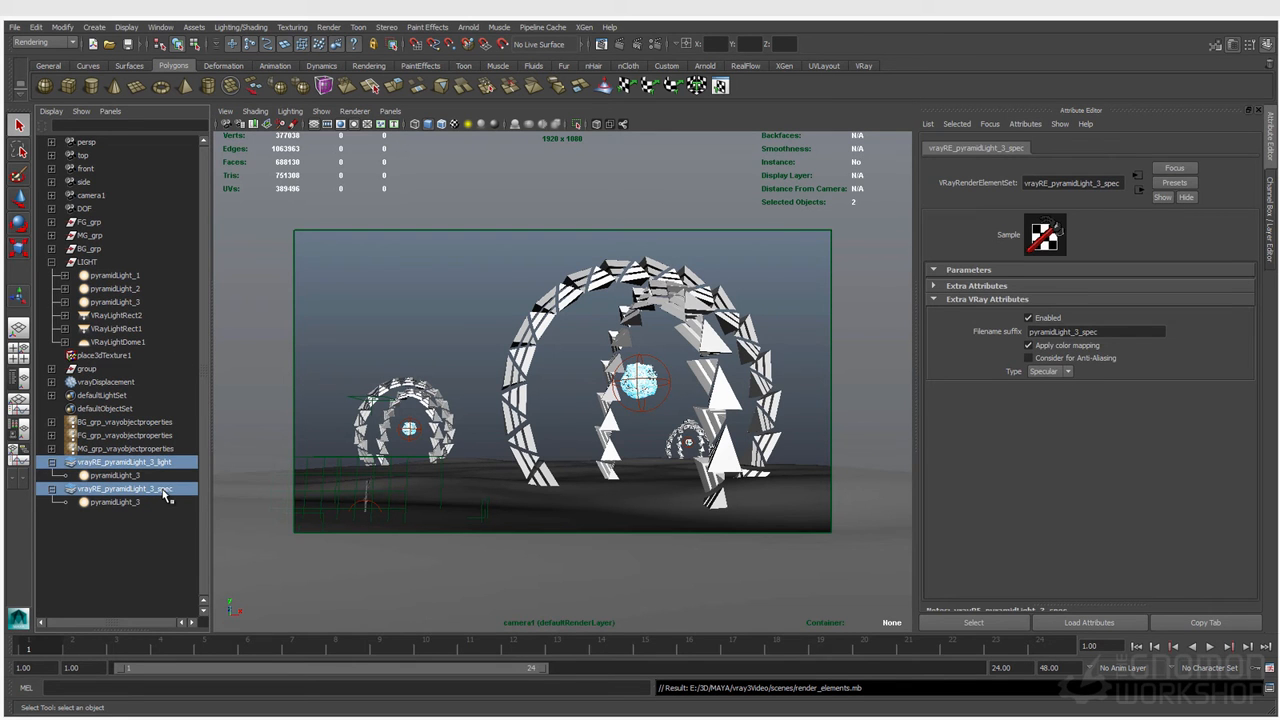
key("ctrl+d")
double_click(158, 514)
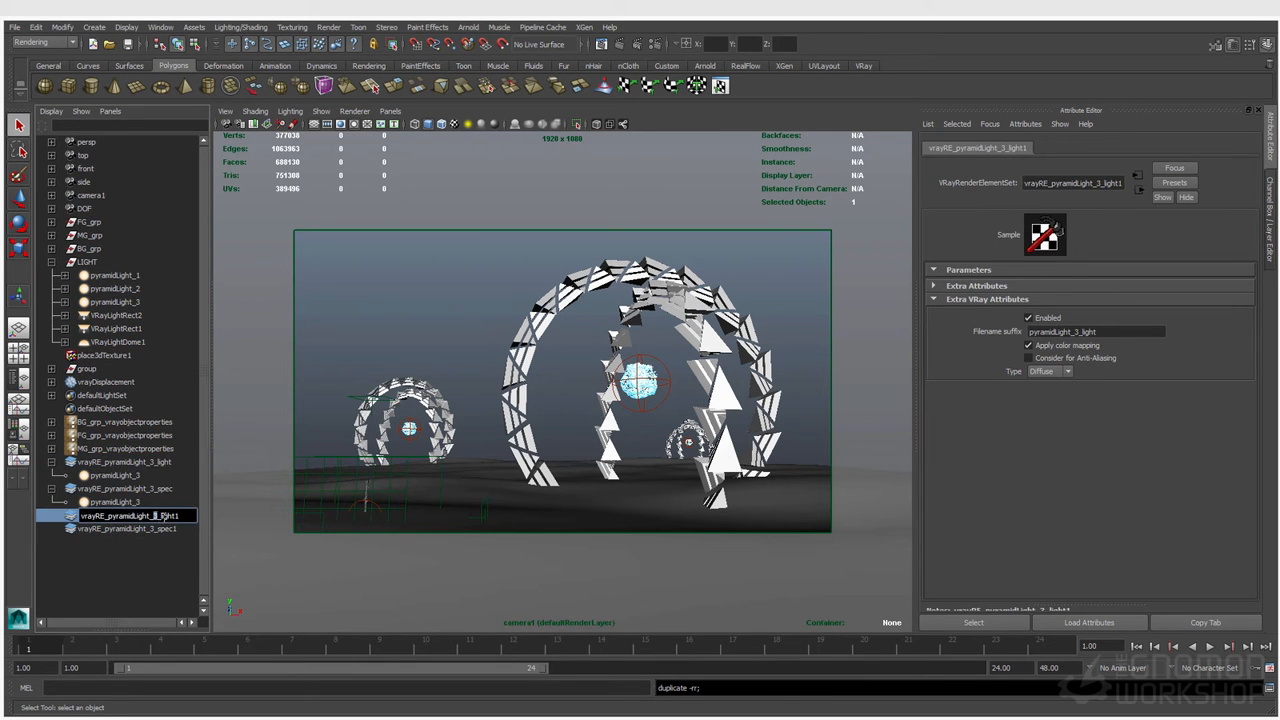
key("Return")
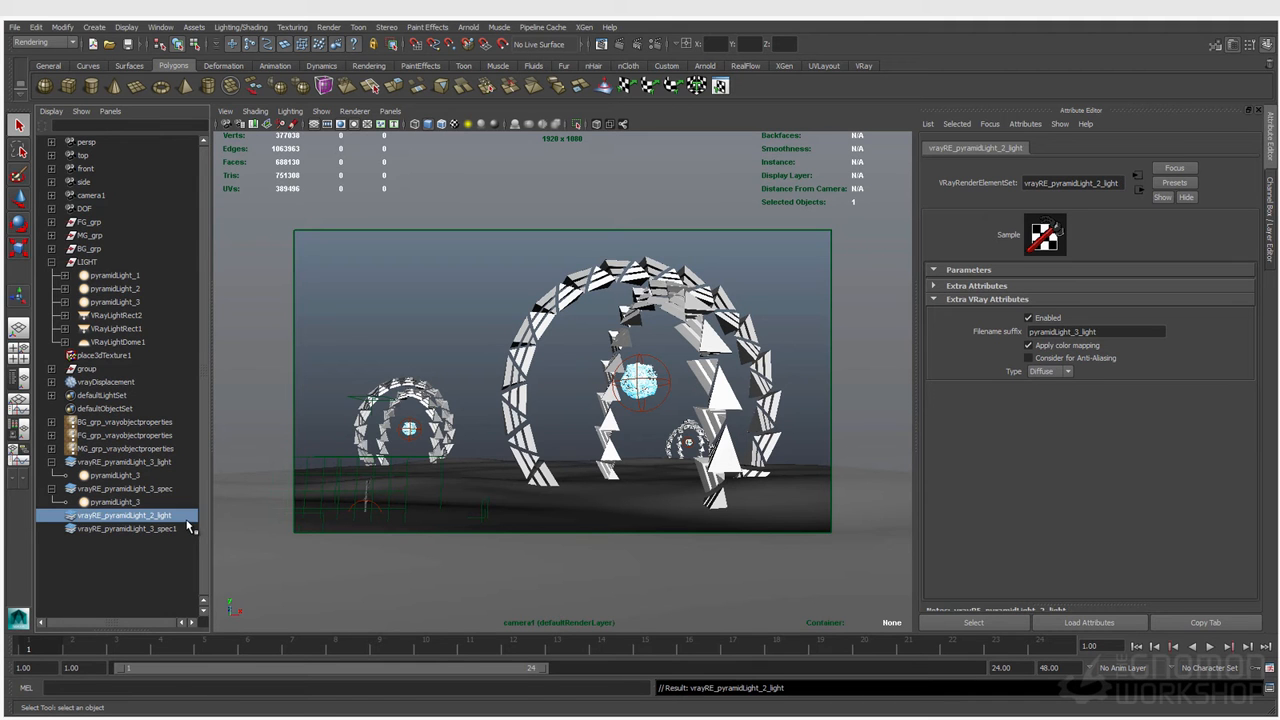
double_click(158, 529)
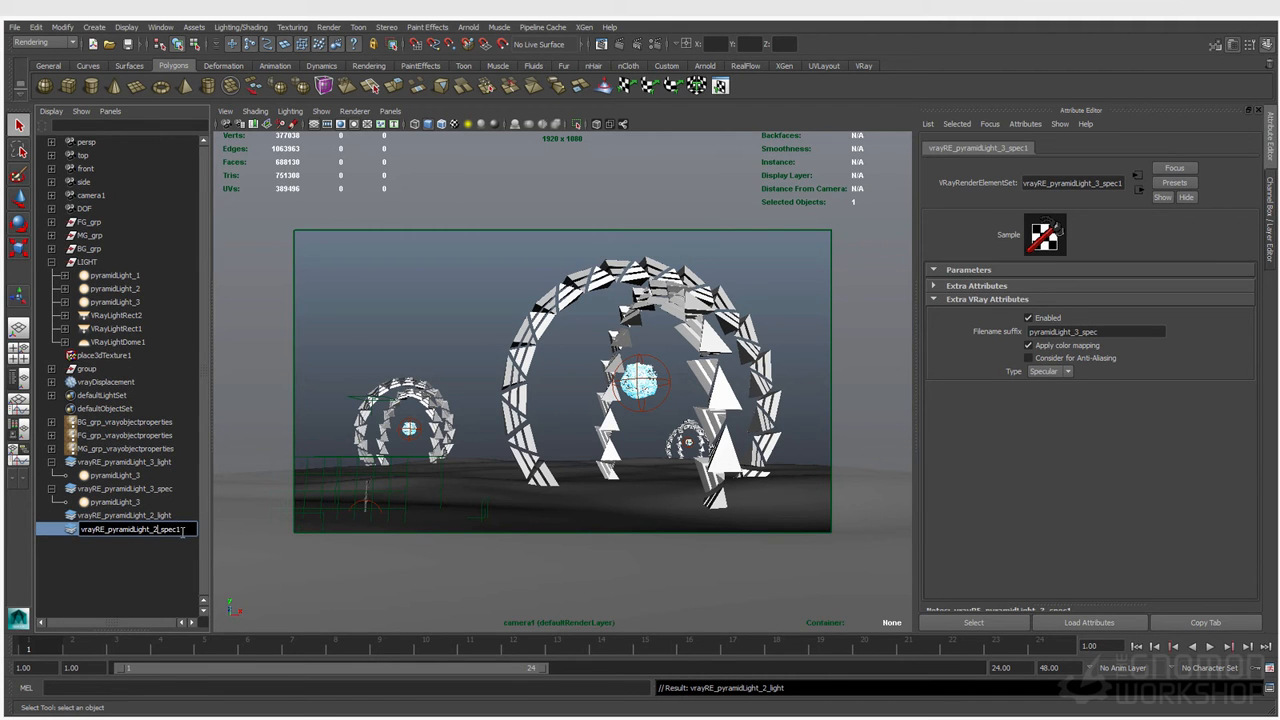
key("Return")
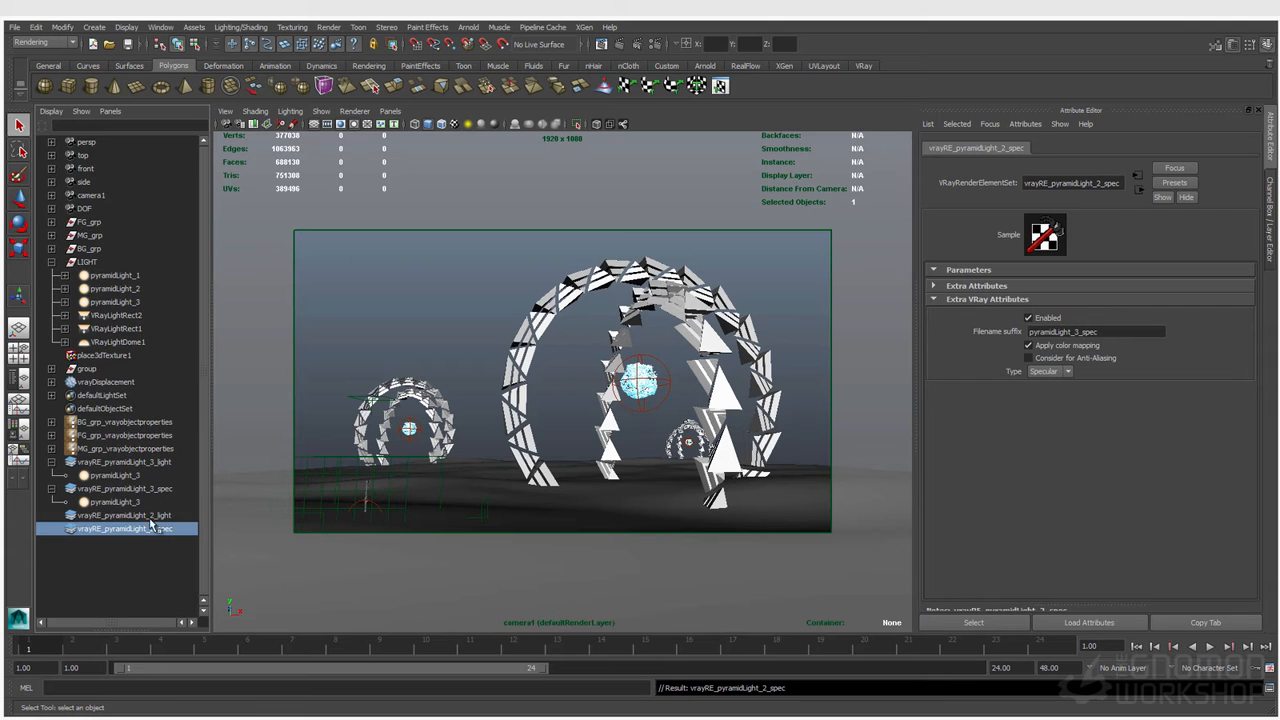
Duplicate both pyramidLight_2 render elements and rename the copies as vrayRE_pyramidLight_1_light and vrayRE_pyramidLight_1_spec.
left_click(152, 516, "ctrl")
key("ctrl+d")
double_click(160, 542)
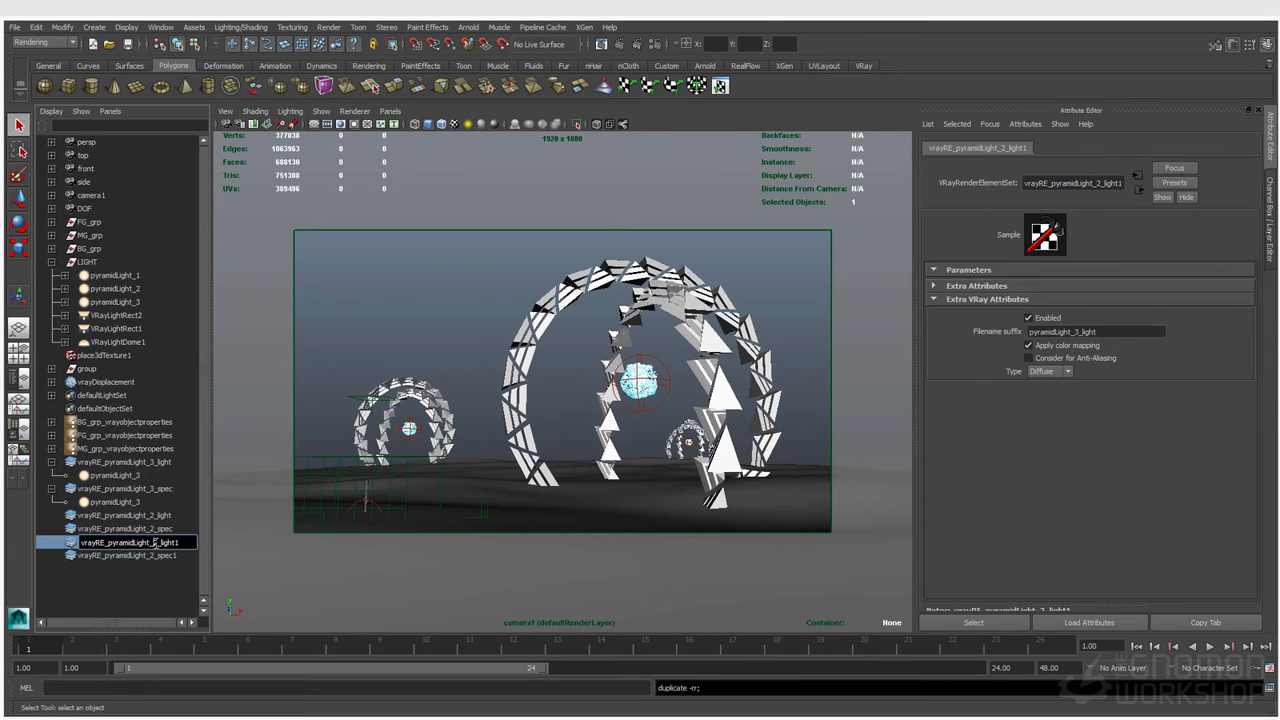
key("Return")
double_click(150, 555)
type("1")
key("BackSpace")
key("Return")
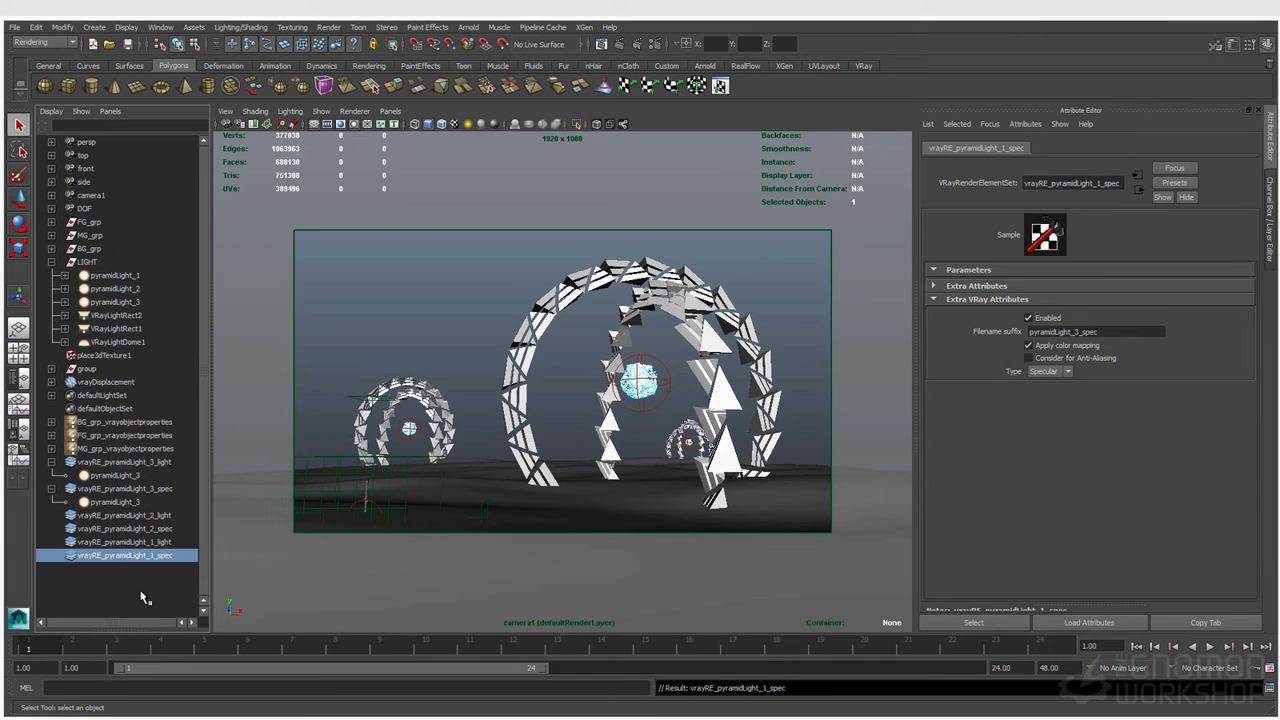
Set the filename suffixes of the two pyramidLight_2 render elements to pyramidLight_2_light and pyramidLight_2_spec.
left_click(158, 517)
left_click(1080, 331)
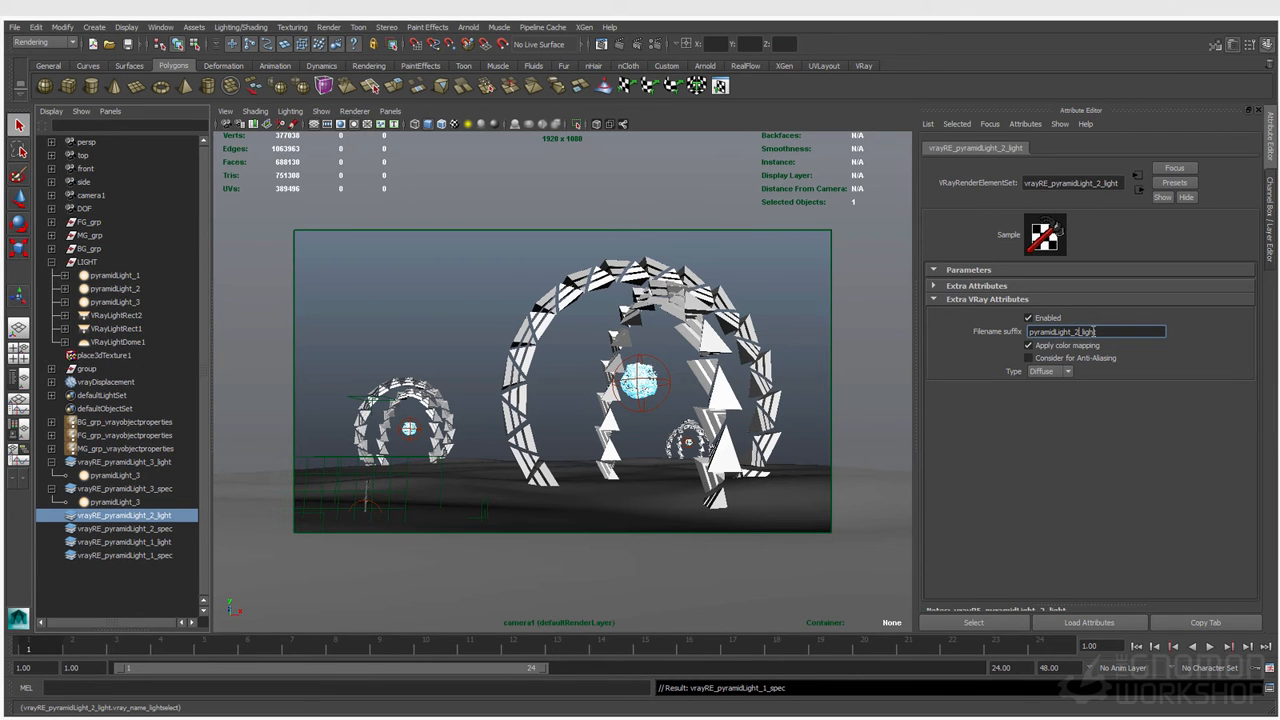
left_click(168, 530)
left_click(1078, 331)
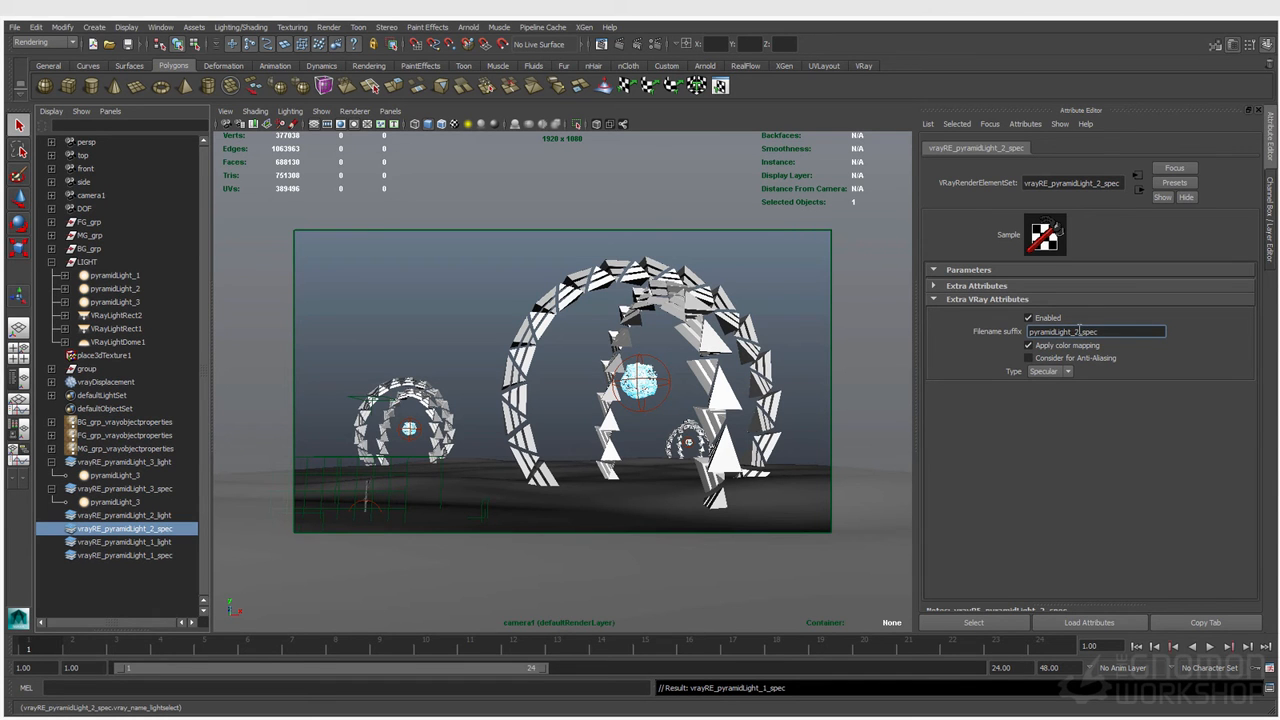
Set the filename suffixes of the two pyramidLight_1 render elements to pyramidLight_1_light and pyramidLight_1_spec.
left_click(157, 541)
left_click(1077, 331)
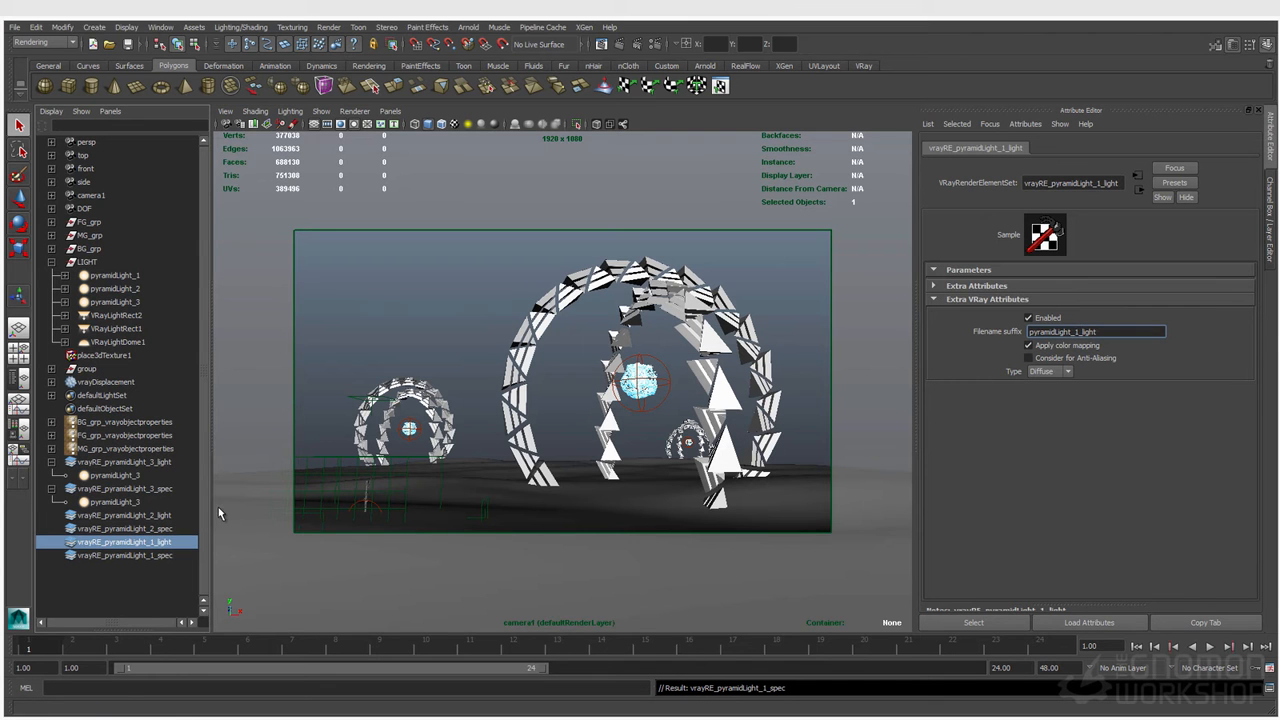
left_click(157, 555)
left_click(1080, 332)
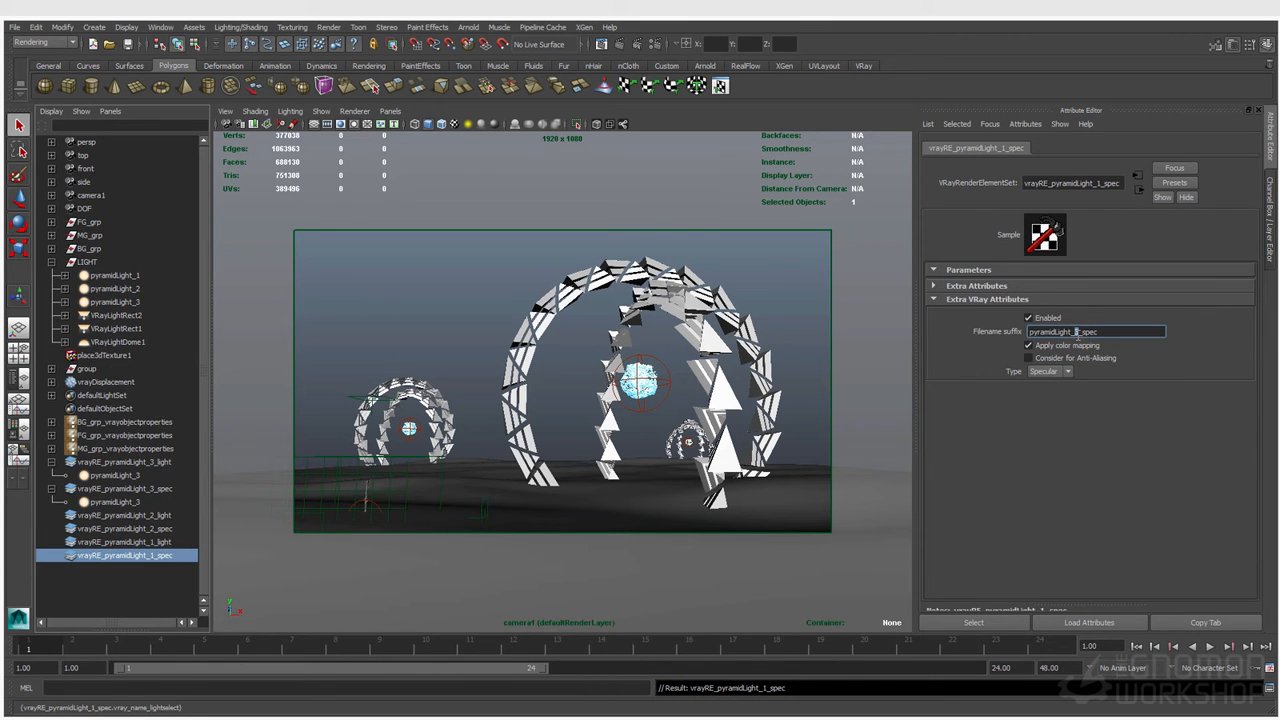
Assign pyramidLight_1 and pyramidLight_2 to their own matching light and spec render elements.
left_click(122, 276)
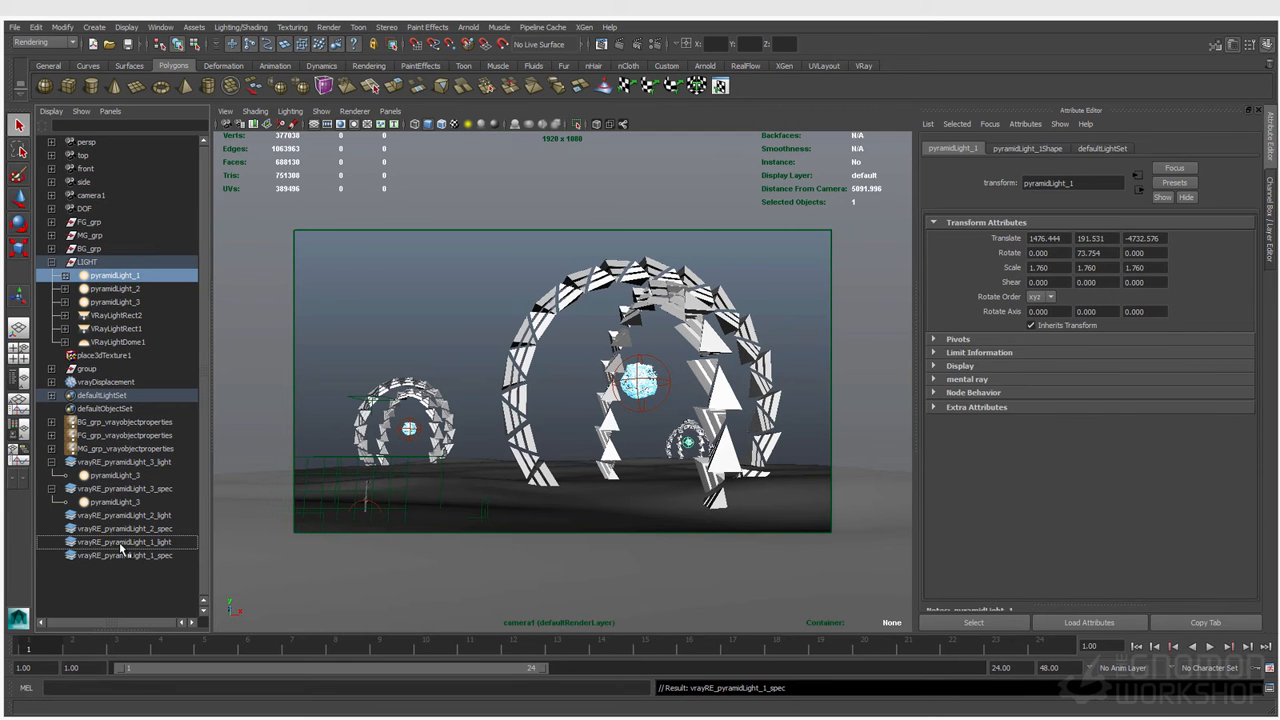
middle_click_drag(121, 280, 121, 554)
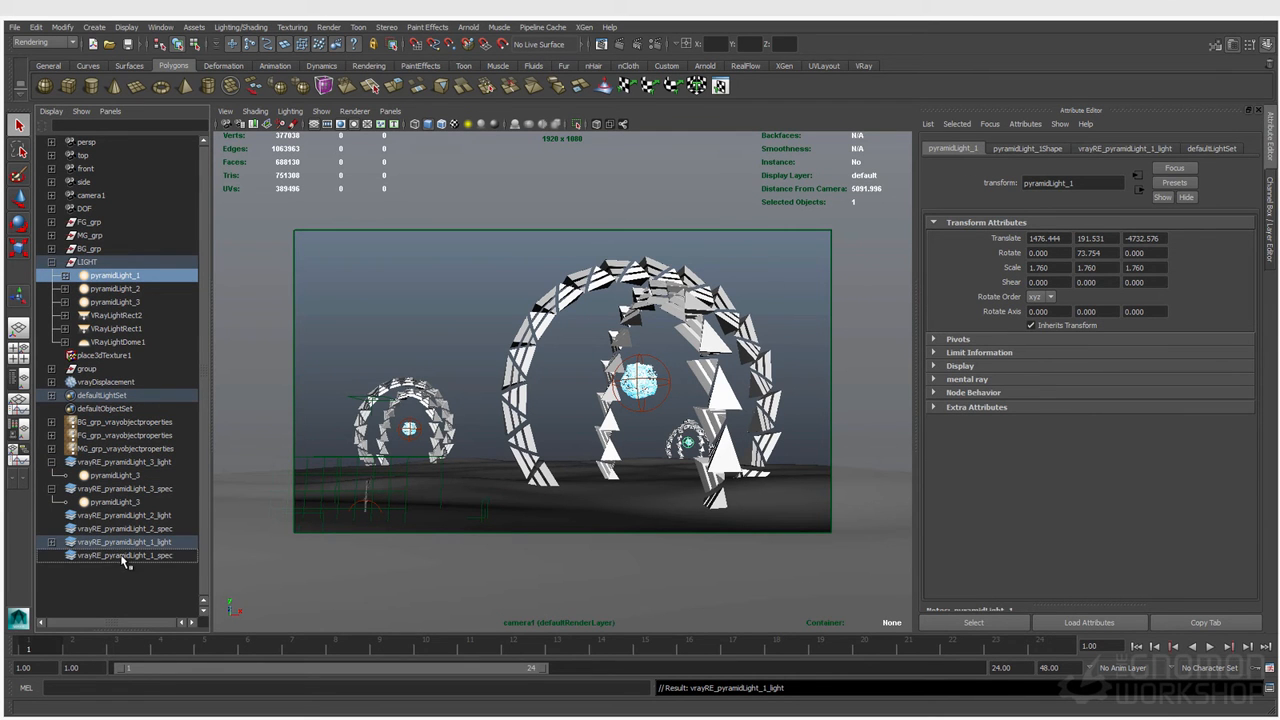
left_click(119, 289)
middle_click_drag(119, 289, 121, 515)
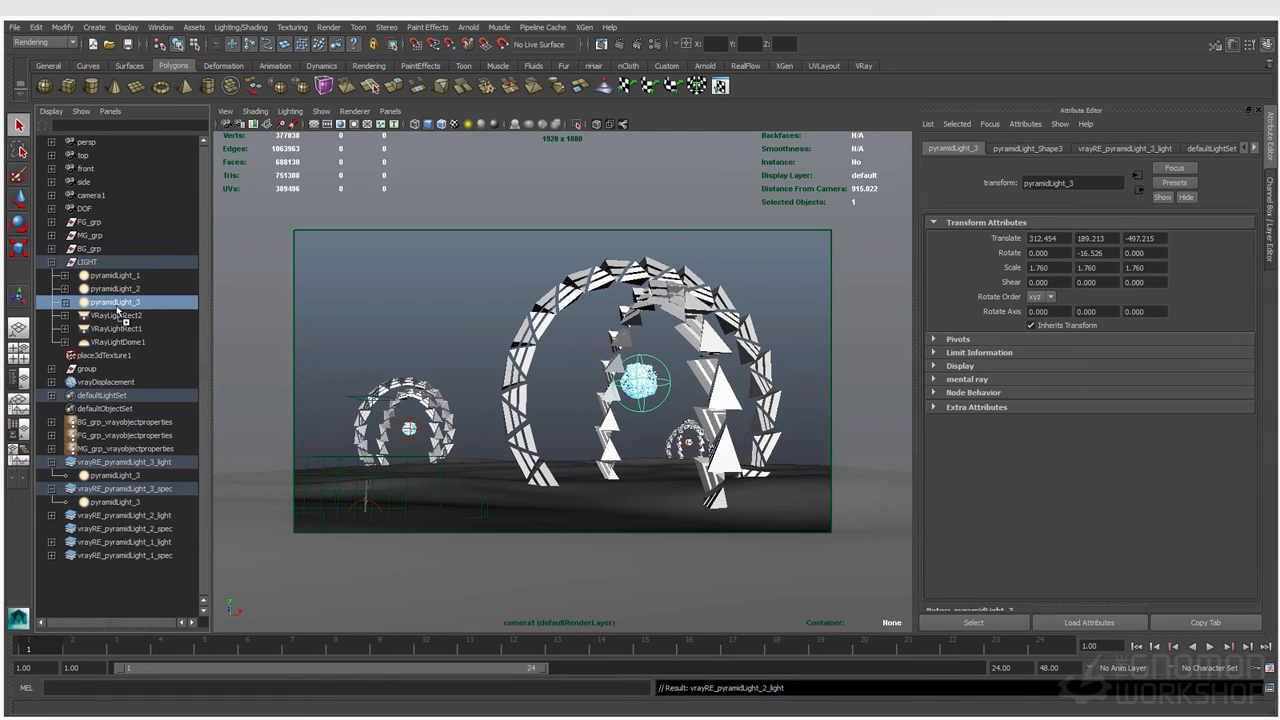
middle_click_drag(116, 291, 121, 528)
Expand the pyramidLight_1 and pyramidLight_2 render elements and check which light each pyramid element contains.
left_click(52, 555)
left_click(52, 542)
left_click(52, 529)
left_click(52, 529)
left_click(52, 529)
left_click(52, 515)
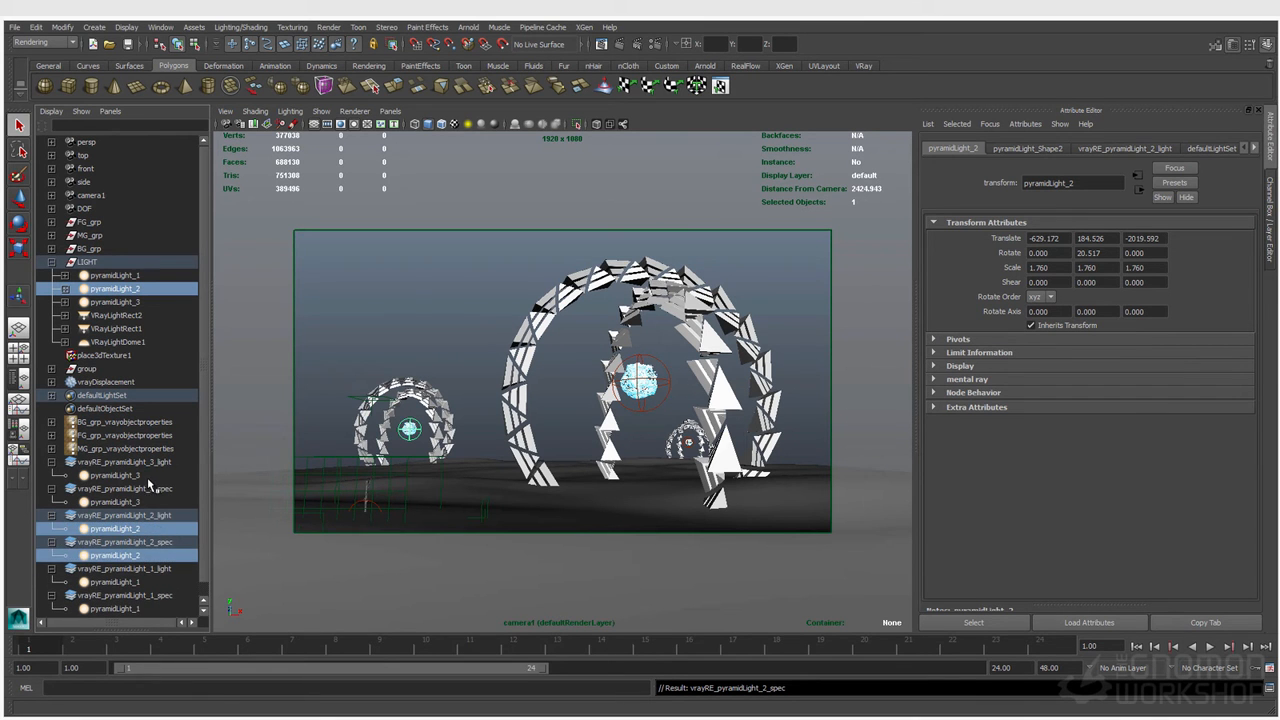
left_click(145, 476)
left_click(139, 503)
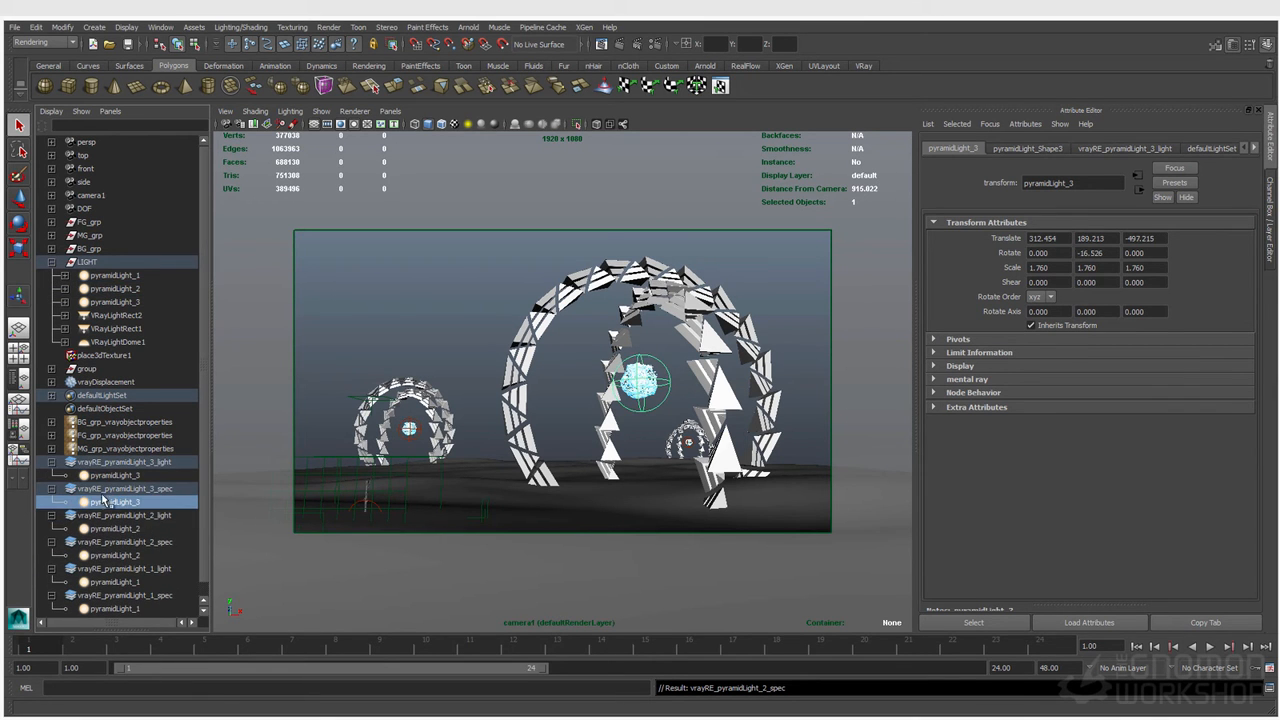
Review the filename suffix and type of each of the six pyramid light render elements.
left_click(148, 464)
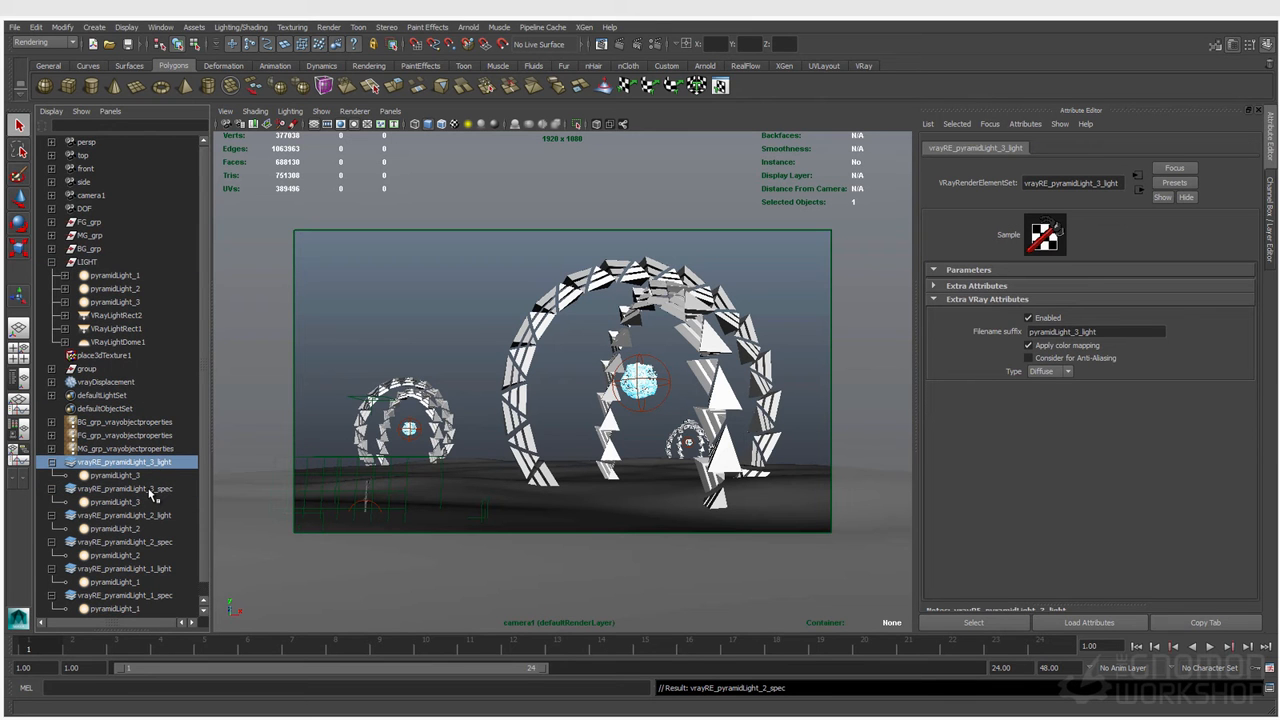
left_click(151, 490)
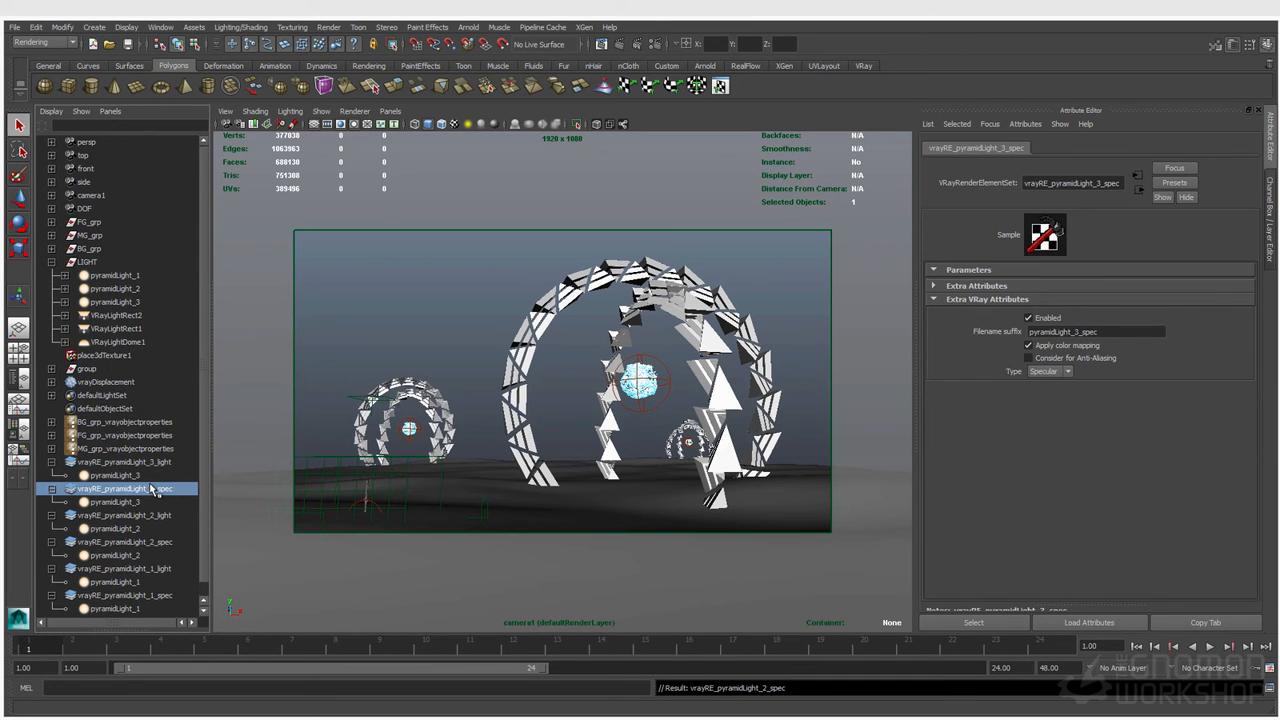
left_click(158, 466)
left_click(160, 490)
left_click(163, 515)
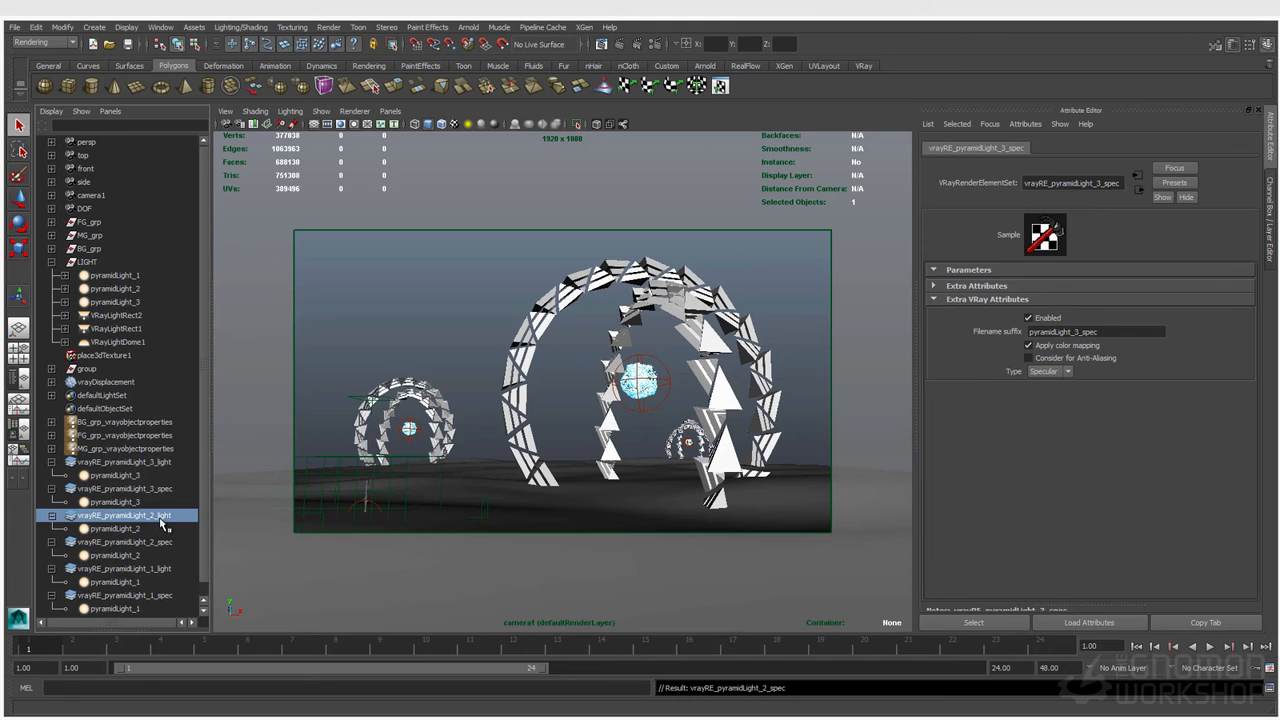
left_click(161, 543)
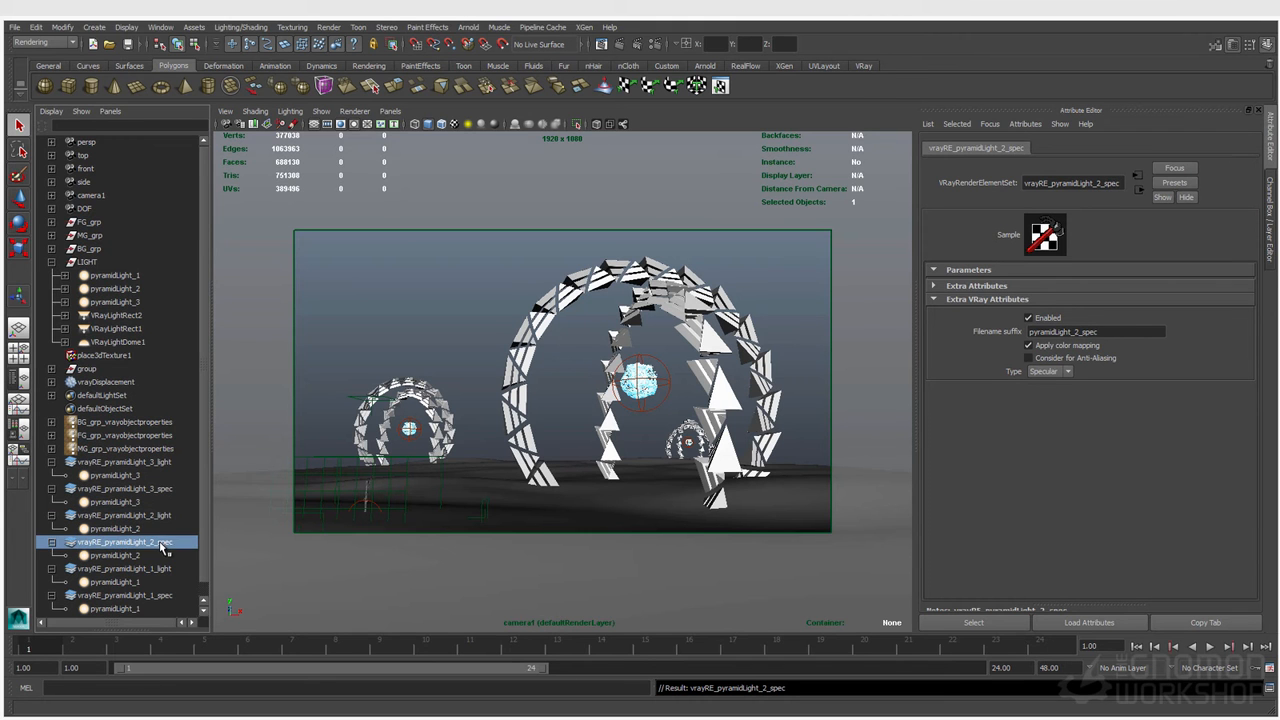
left_click(163, 569)
left_click(161, 596)
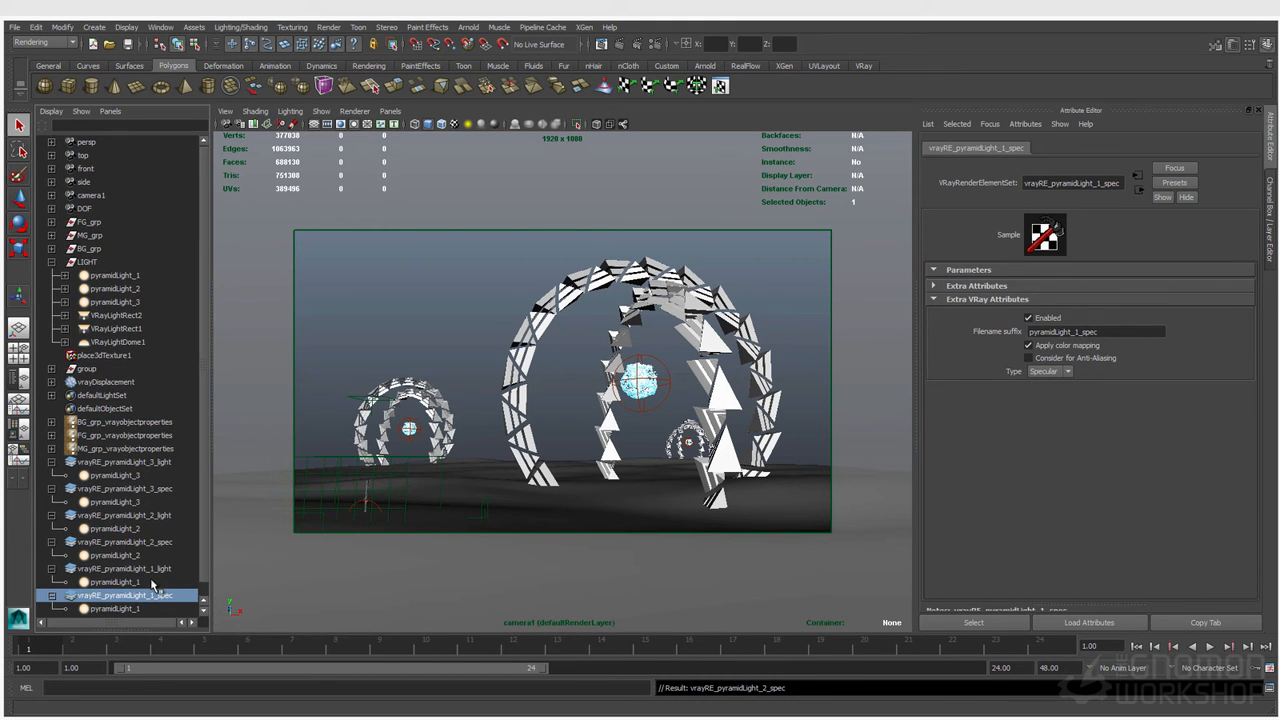
Duplicate both pyramidLight_1 render elements and rename the light copy as vrayRE_dome_light.
left_click(152, 569, "ctrl")
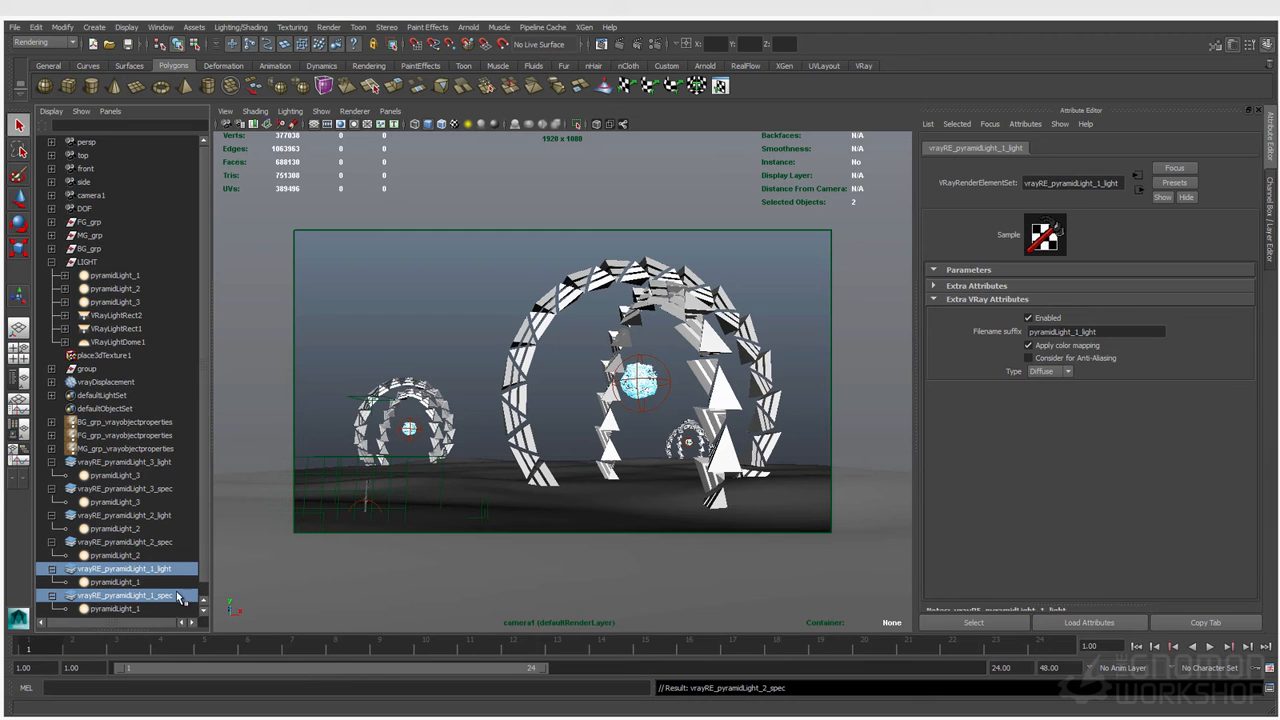
key("ctrl+d")
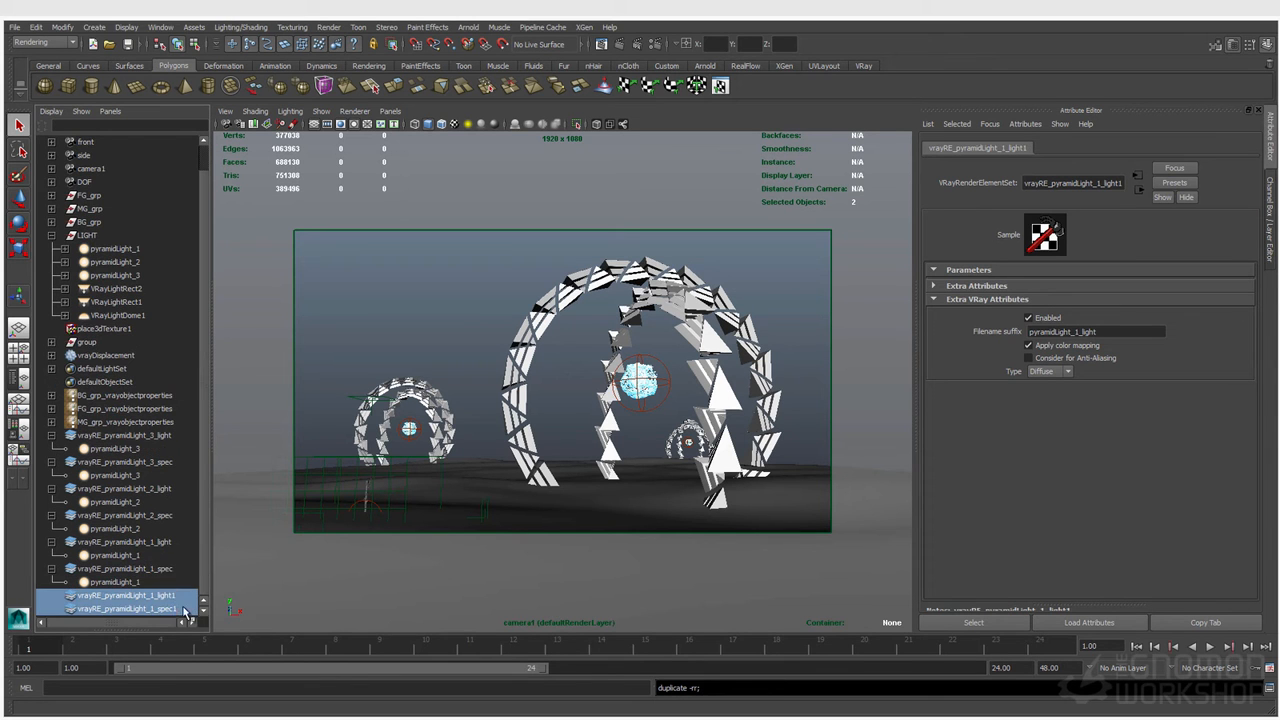
double_click(168, 595)
left_click(109, 595)
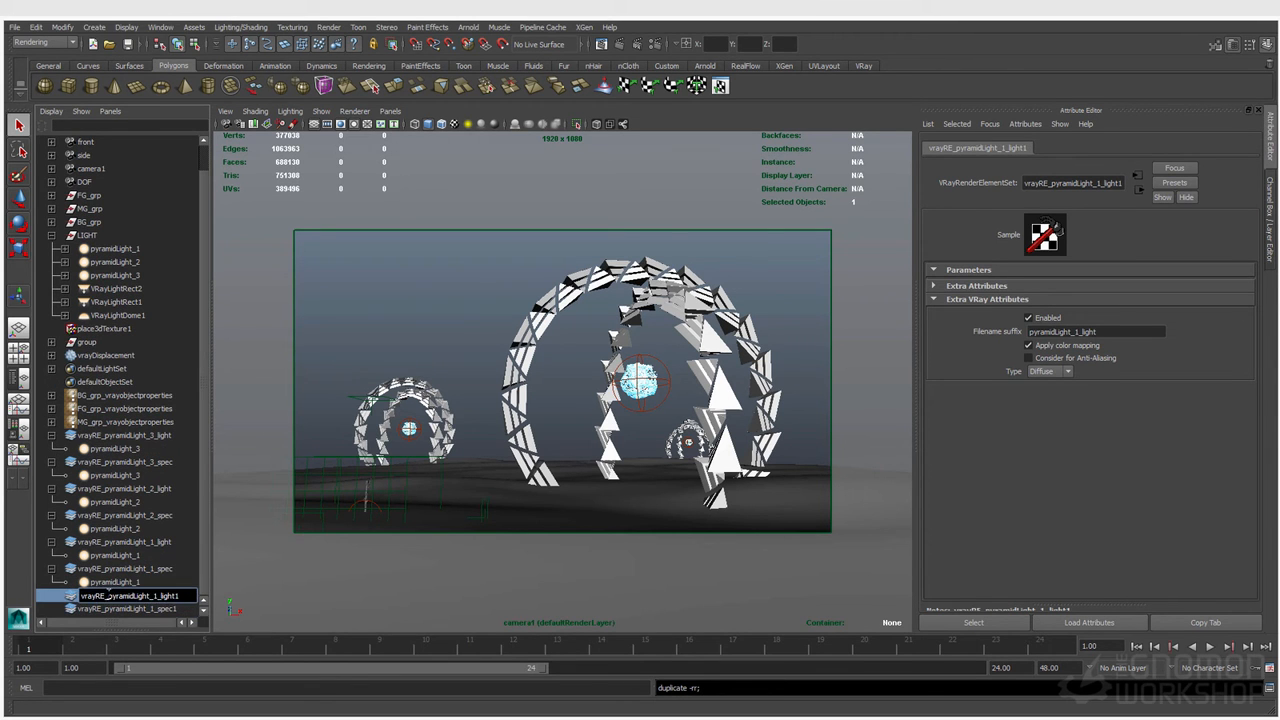
key("shift+End")
type("do")
key("Return")
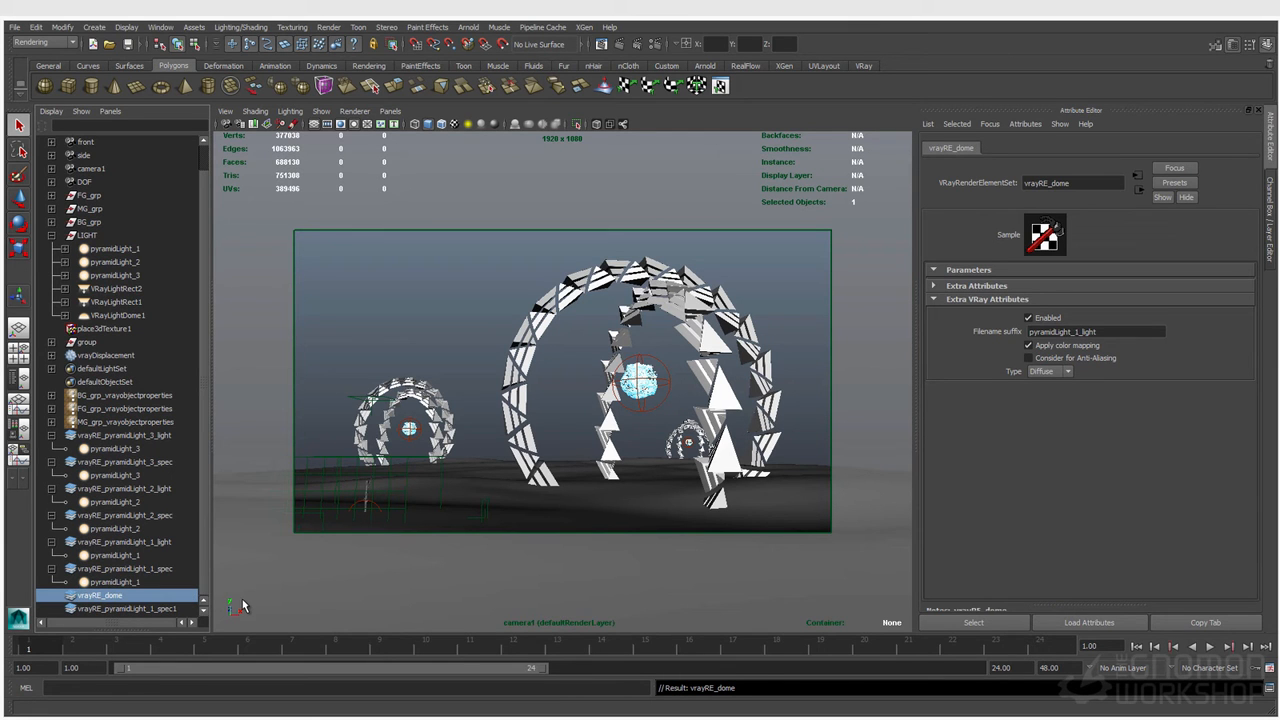
double_click(139, 598)
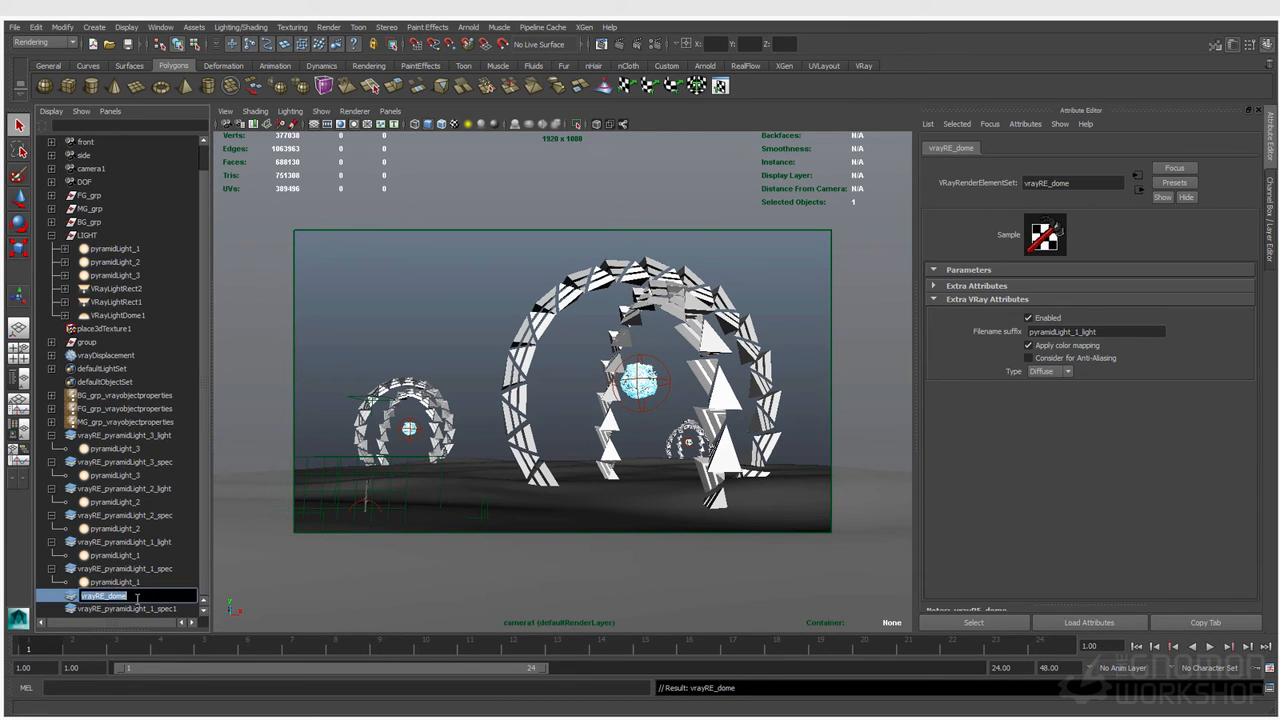
key("Return")
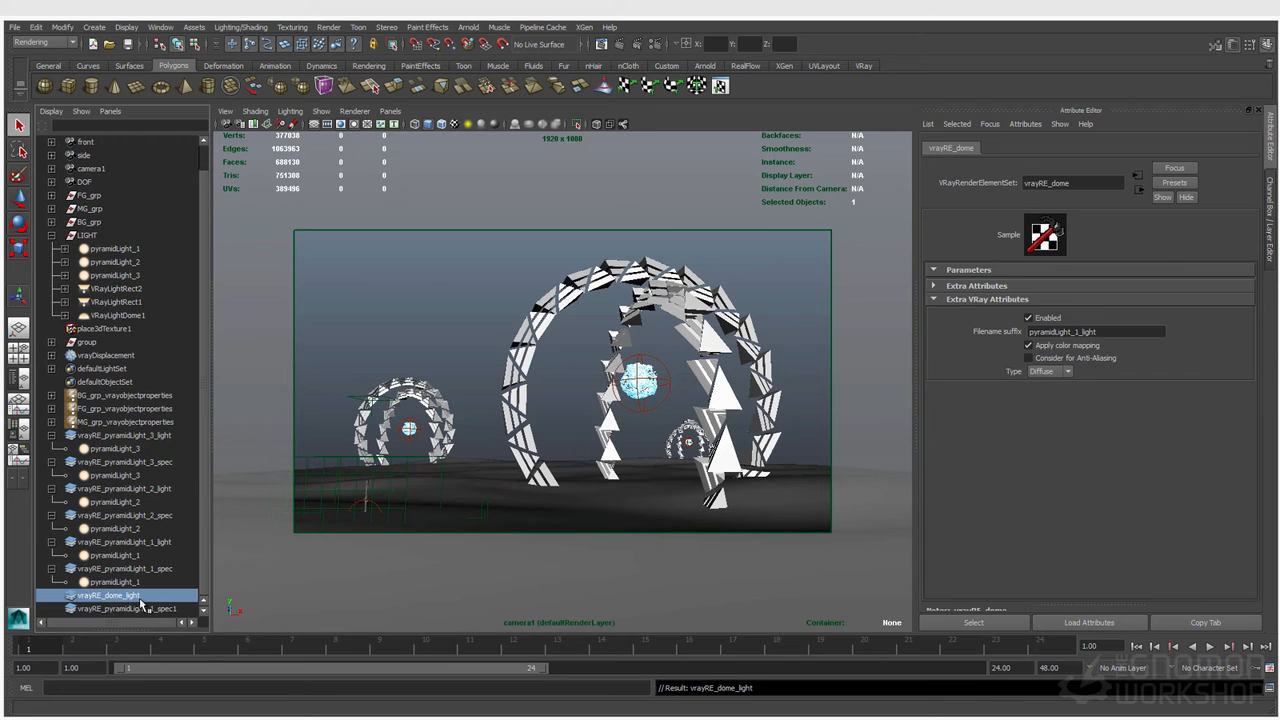
Rename the duplicated pyramidLight_1 spec element as vrayRE_dome_spec.
double_click(110, 609)
left_click_drag(107, 609, 157, 609)
type("d")
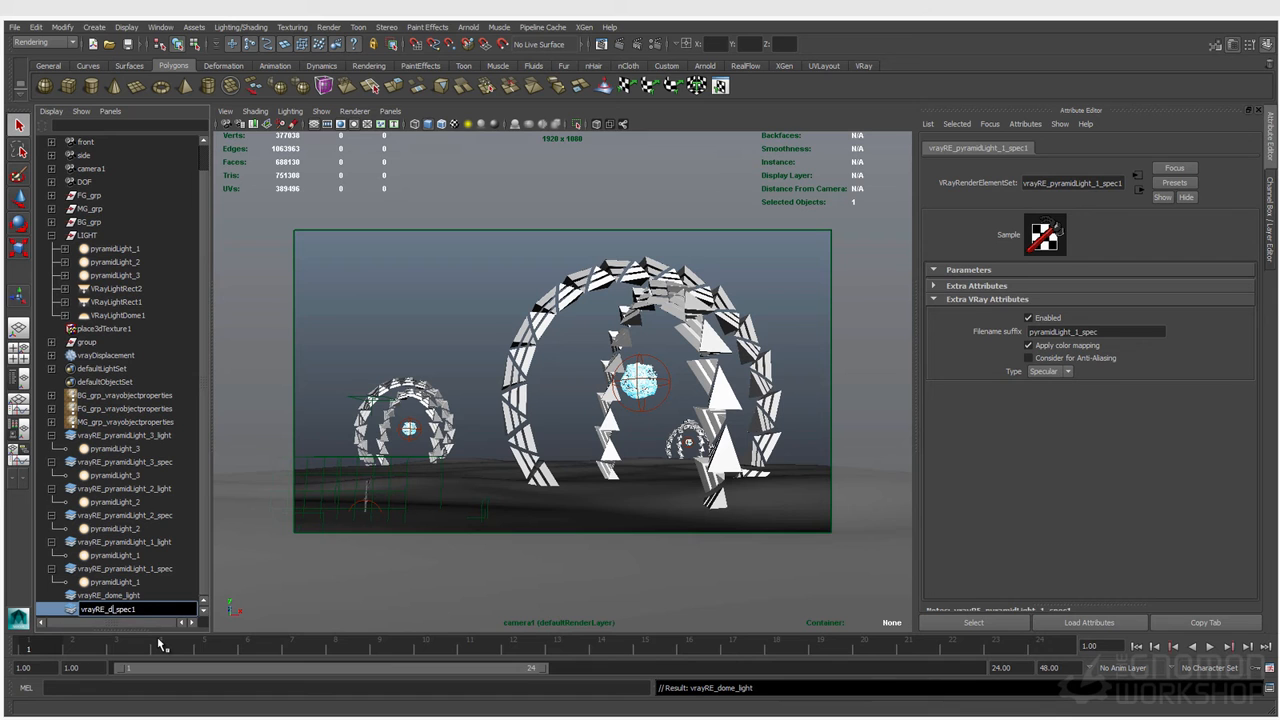
key("Return")
double_click(167, 608)
left_click(170, 608)
key("BackSpace")
key("Return")
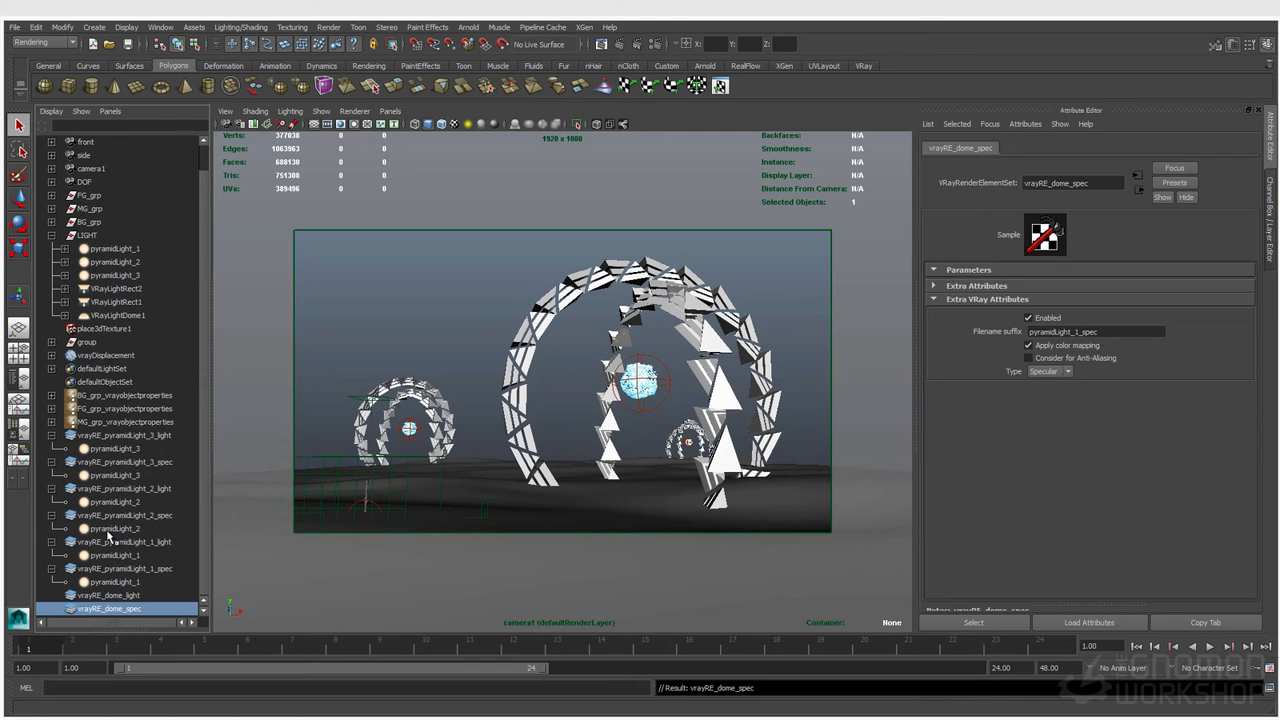
Collapse the six pyramid light render elements in the scene hierarchy.
left_click(52, 435)
left_click(52, 462)
left_click(52, 488)
left_click(52, 501)
left_click(51, 515)
left_click(52, 529)
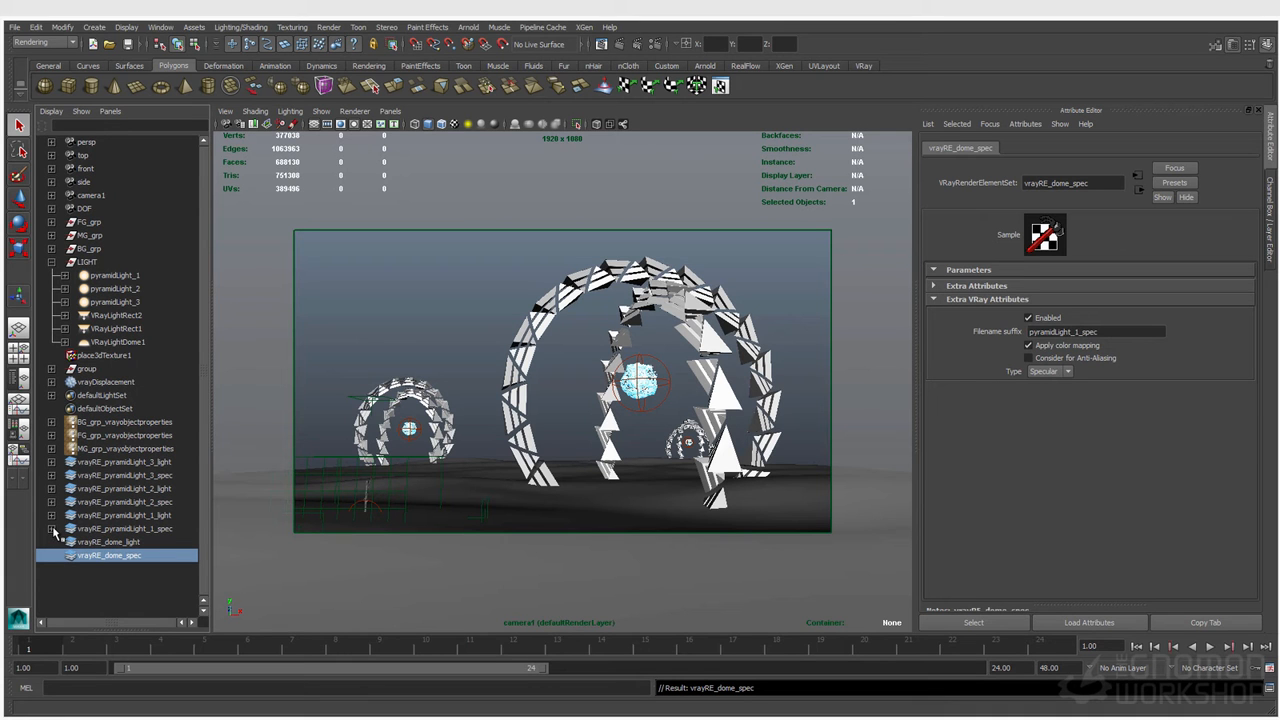
Duplicate both dome render elements and rename the light copy as vrayRE_sides_light for the two rectangle lights.
left_click(104, 543, "ctrl")
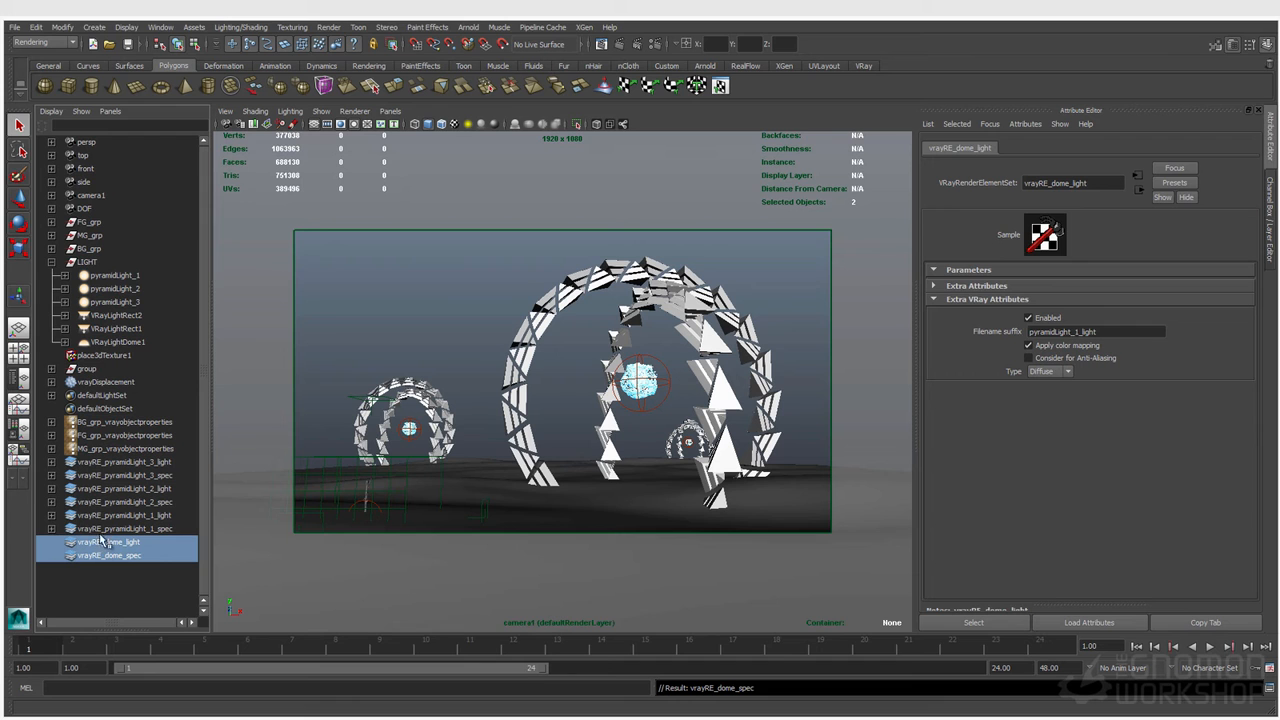
key("ctrl+d")
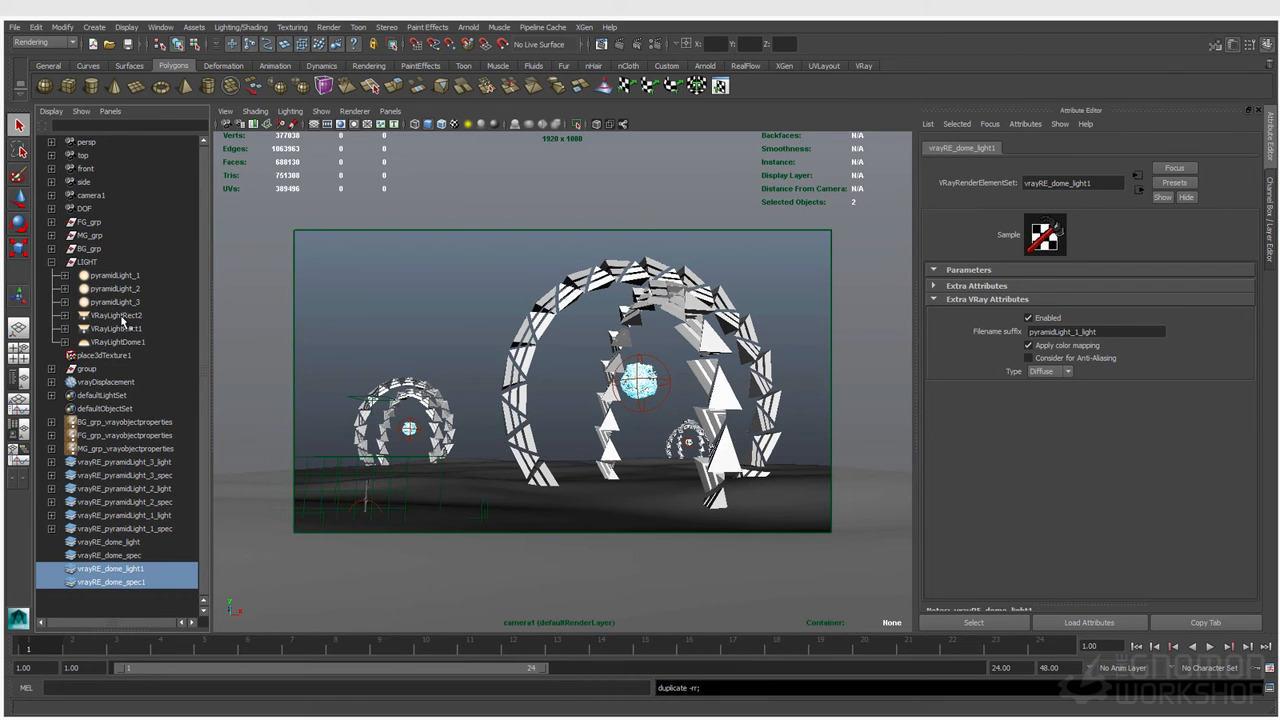
left_click(122, 316)
left_click(126, 329)
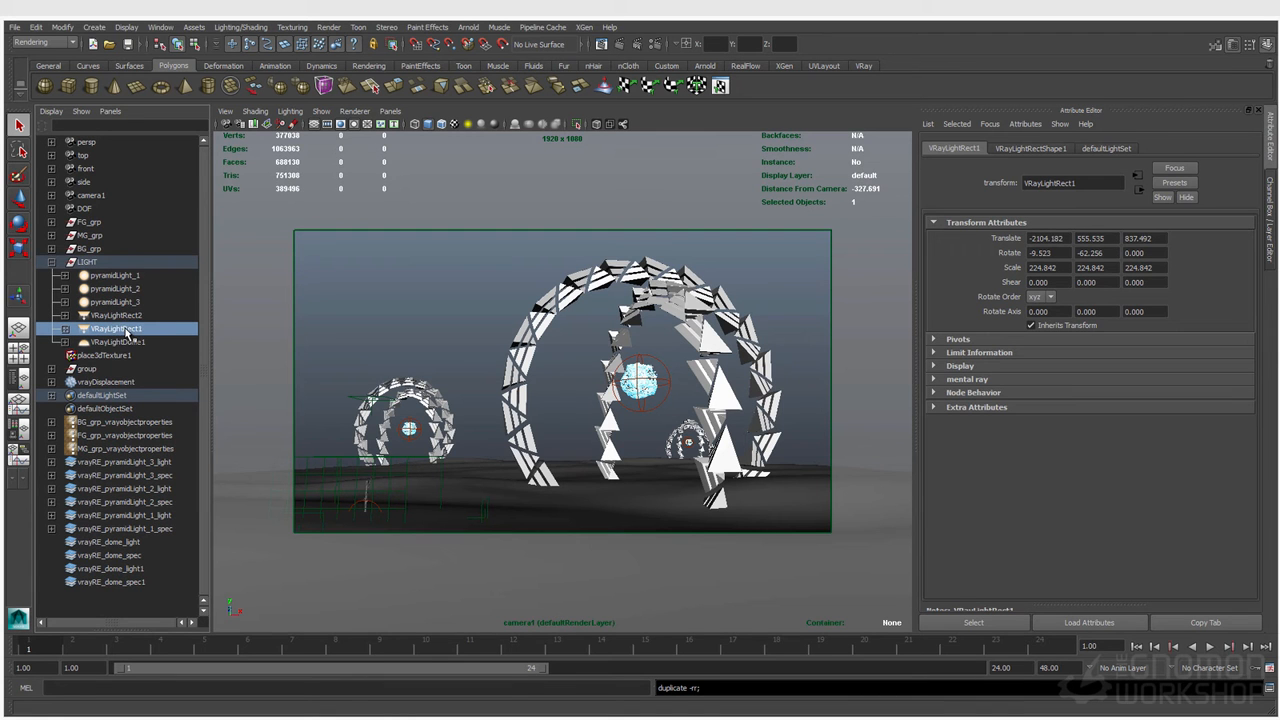
left_click(126, 570)
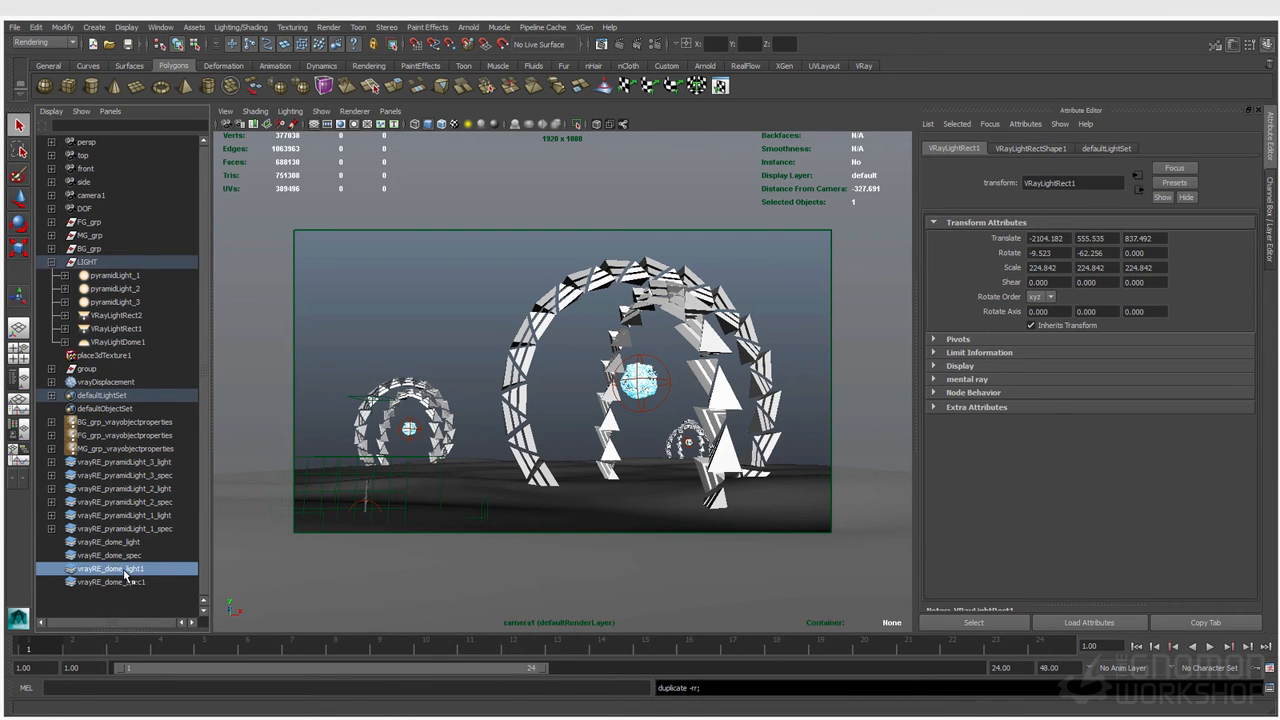
double_click(124, 571)
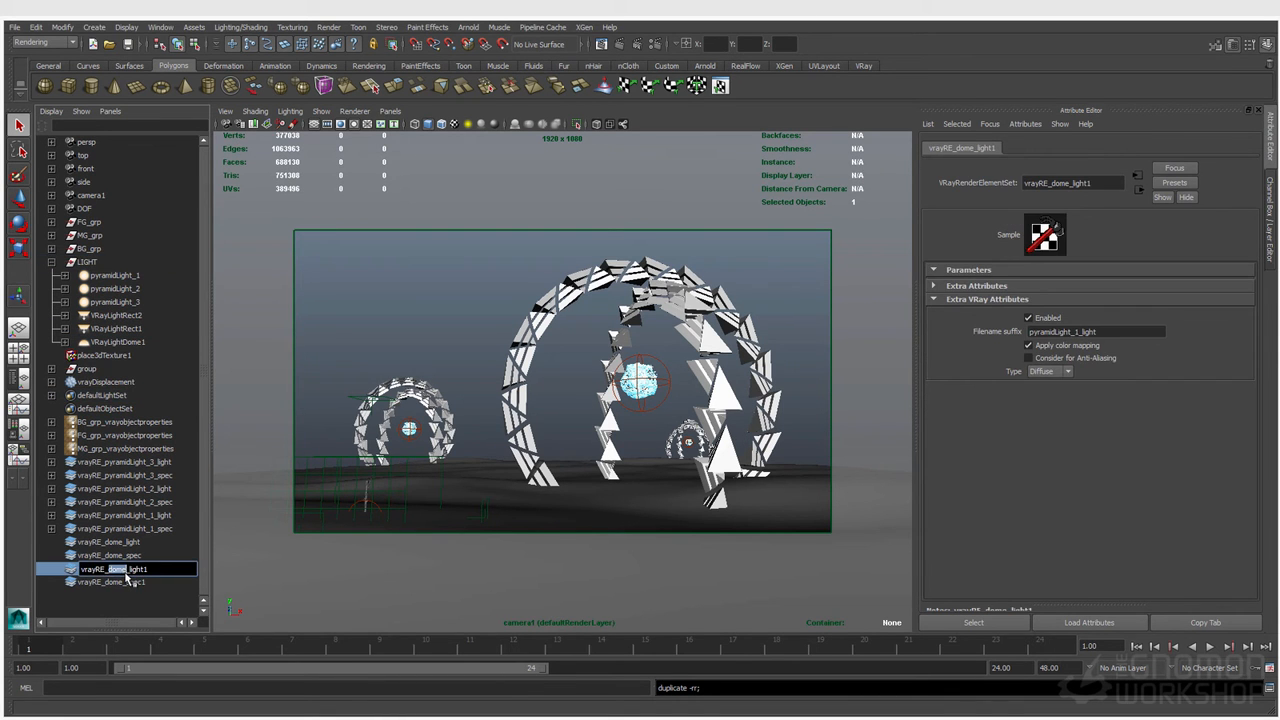
type("fl")
key("BackSpace")
key("Return")
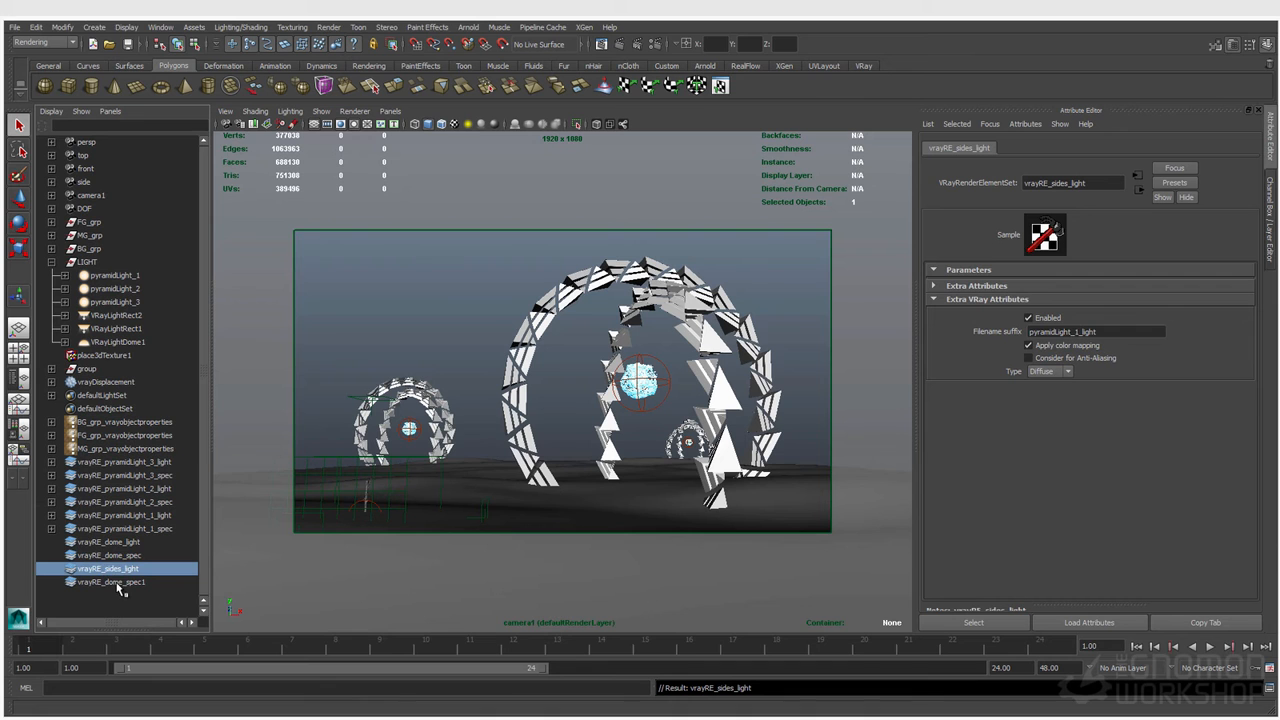
Rename the duplicated dome spec element as vrayRE_sides_spec.
double_click(118, 571)
double_click(112, 569)
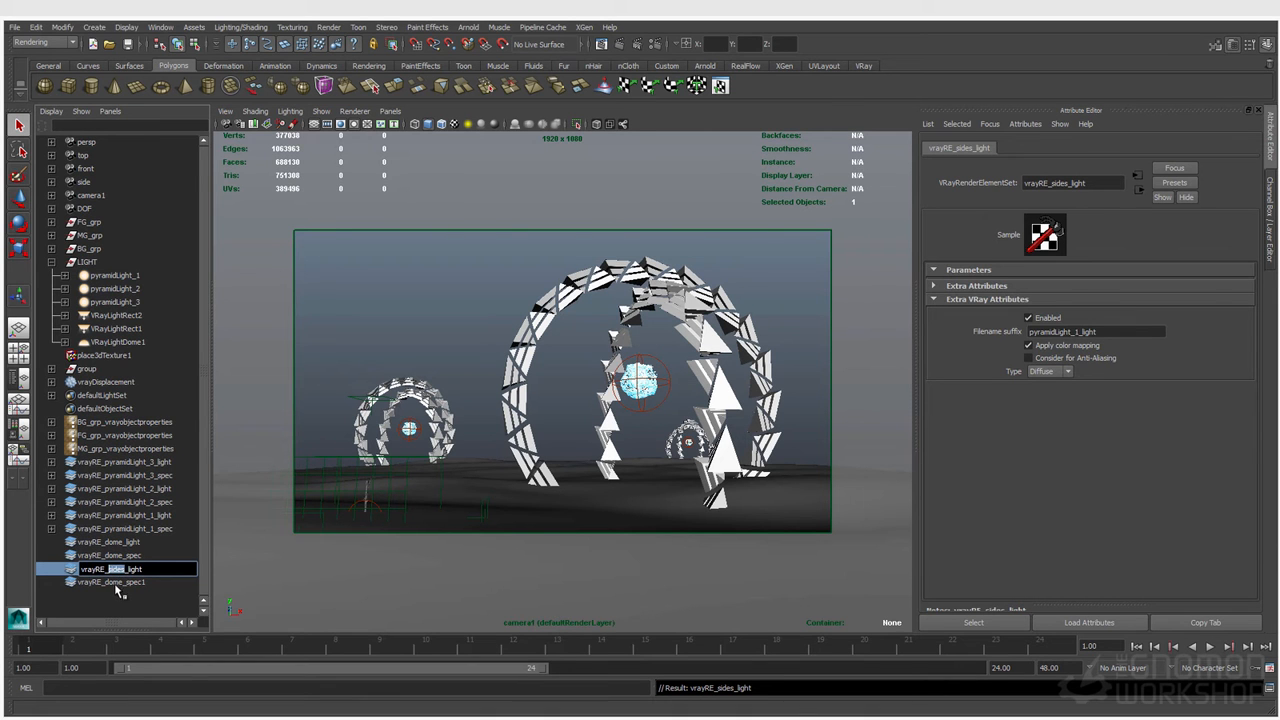
double_click(119, 583)
double_click(120, 583)
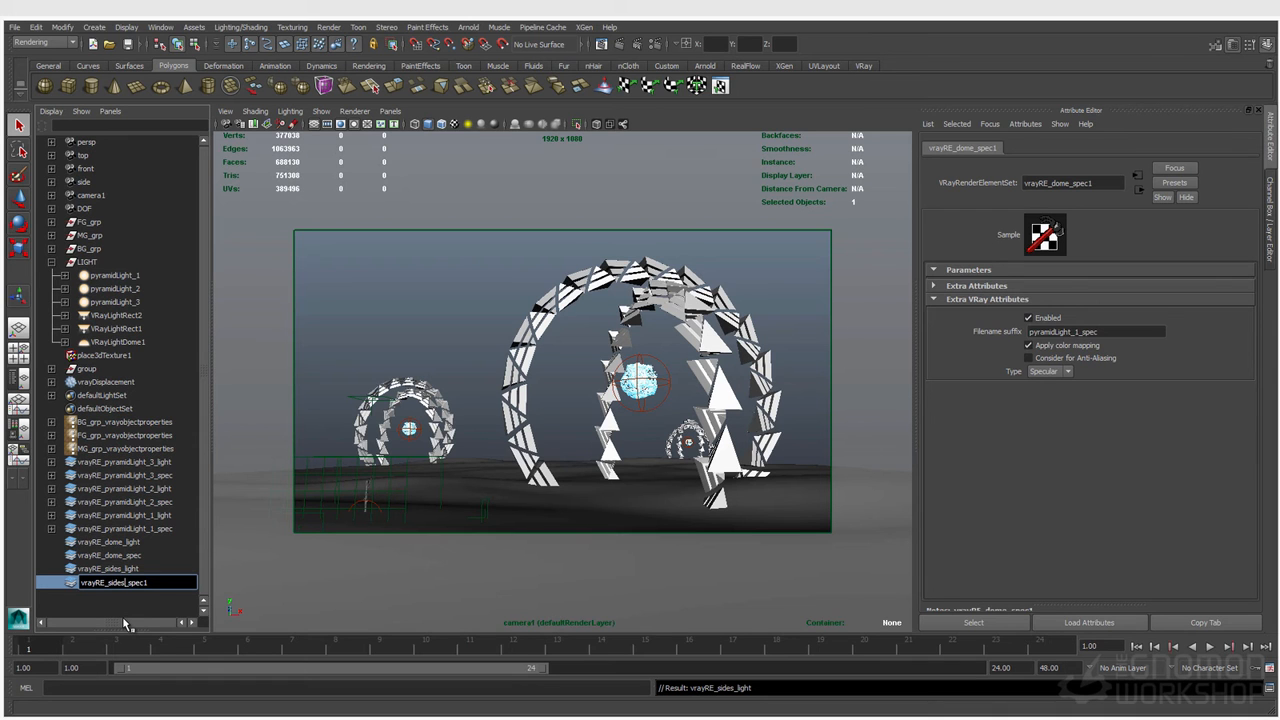
key("BackSpace")
key("Return")
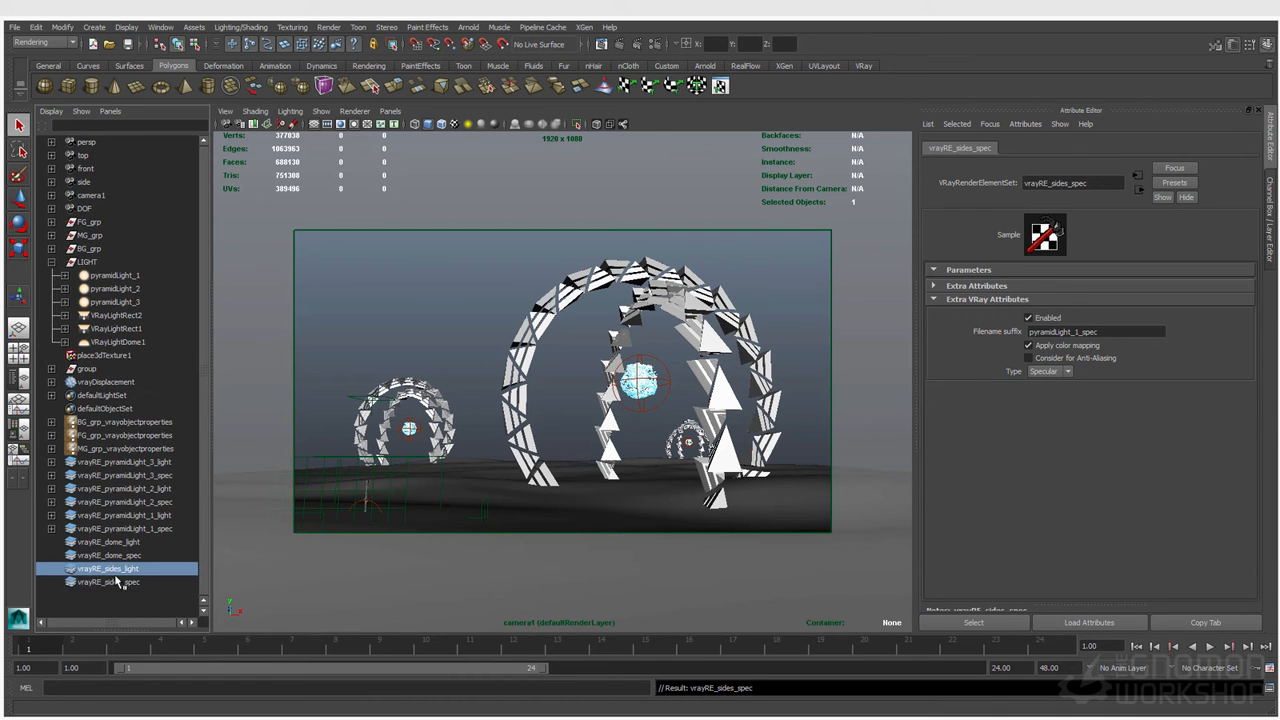
Assign VRayLightDome1 to both dome render elements, and VRayLightRect1 and VRayLightRect2 to both sides elements.
left_click(133, 344)
middle_click_drag(132, 345, 132, 556)
left_click_drag(120, 314, 120, 329)
middle_click_drag(122, 336, 117, 584)
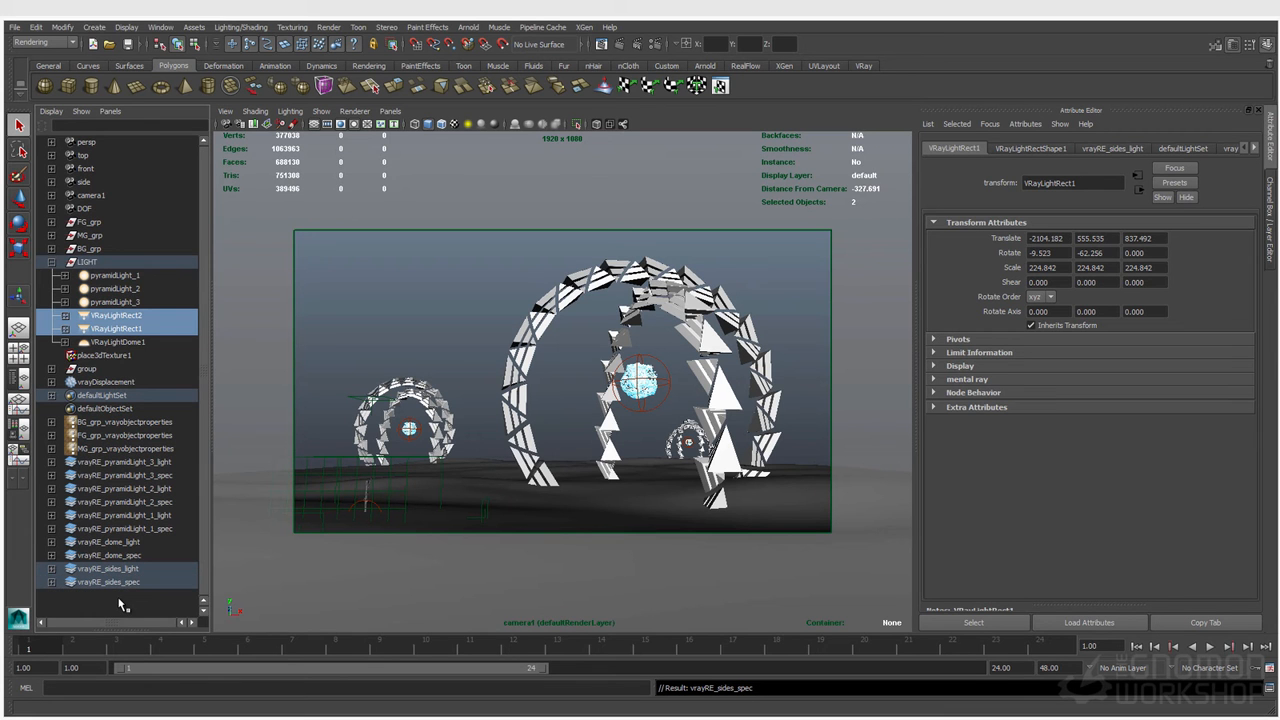
Delete the stray pasted group that contains the small figure in the camera view.
left_click(118, 462)
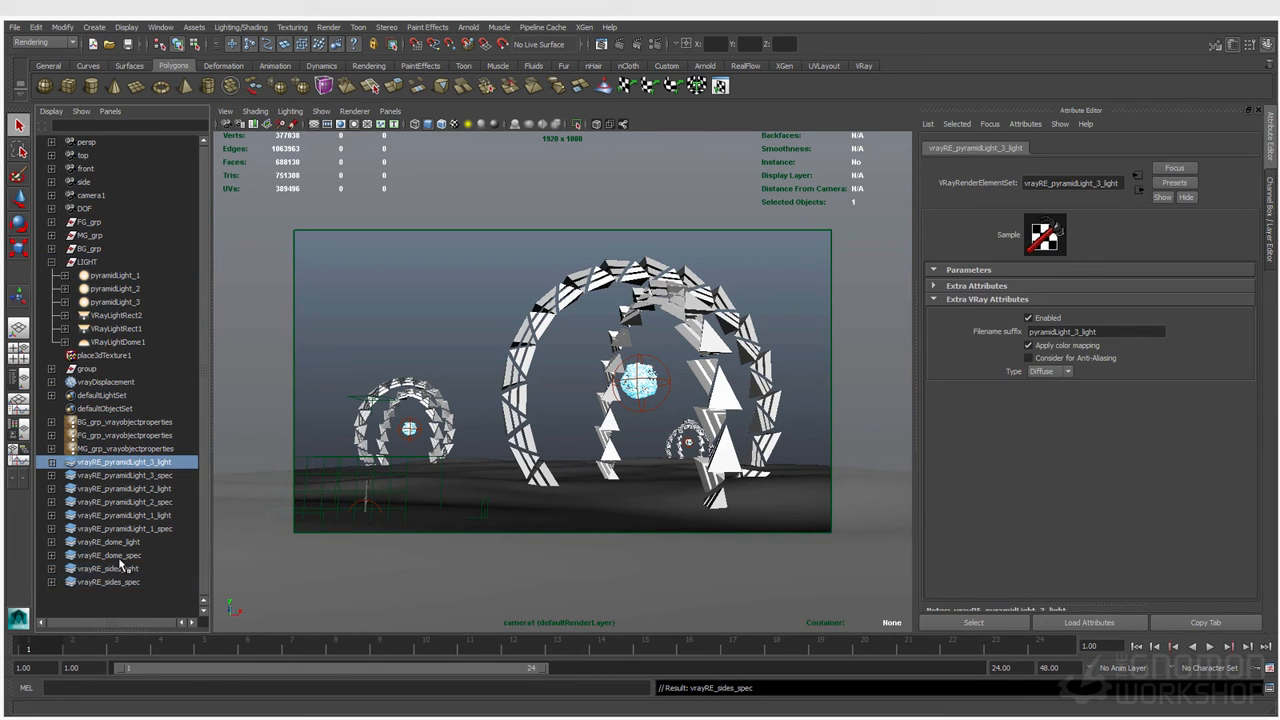
left_click(123, 584, "shift")
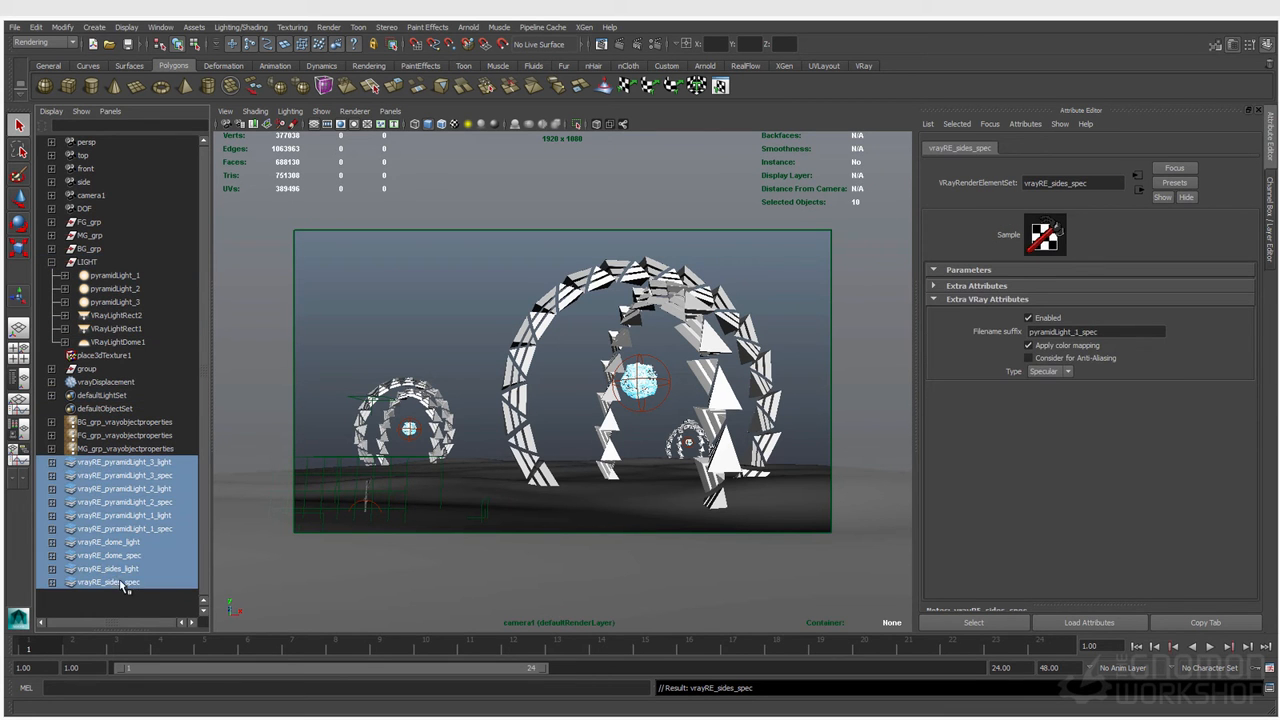
left_click(367, 494)
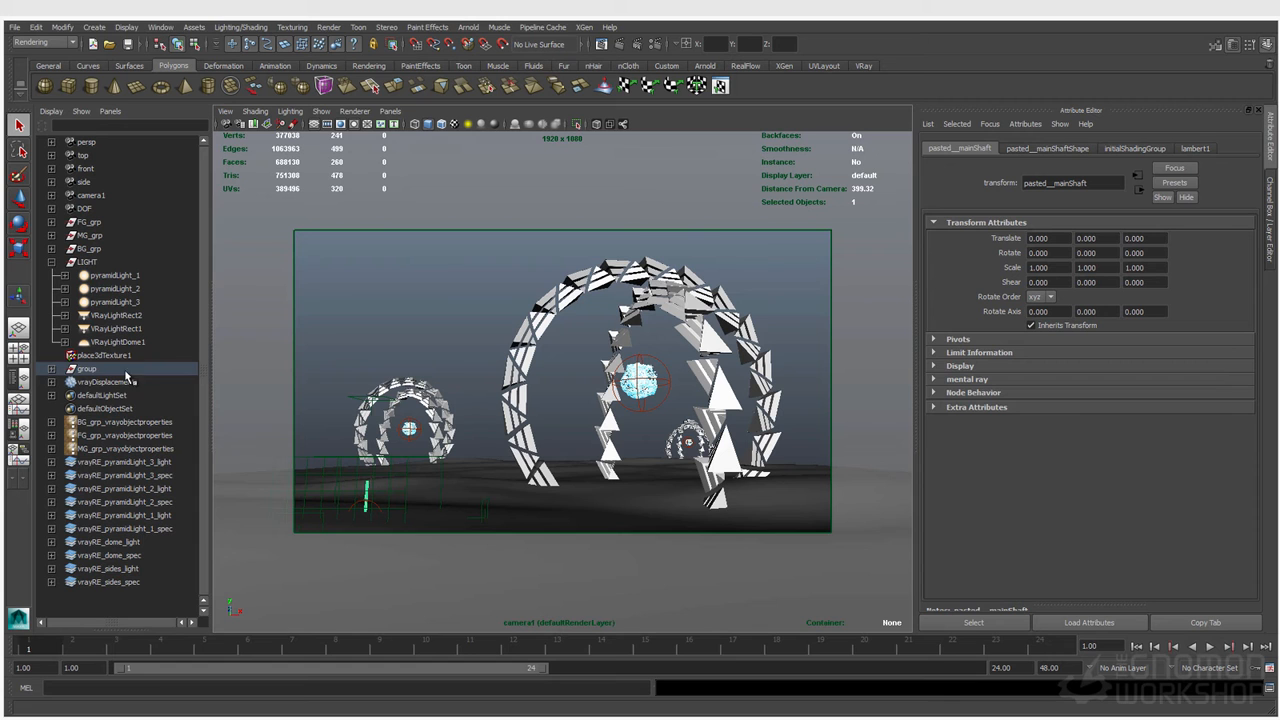
left_click(52, 369)
left_click(52, 370)
left_click(124, 379)
left_click(119, 372)
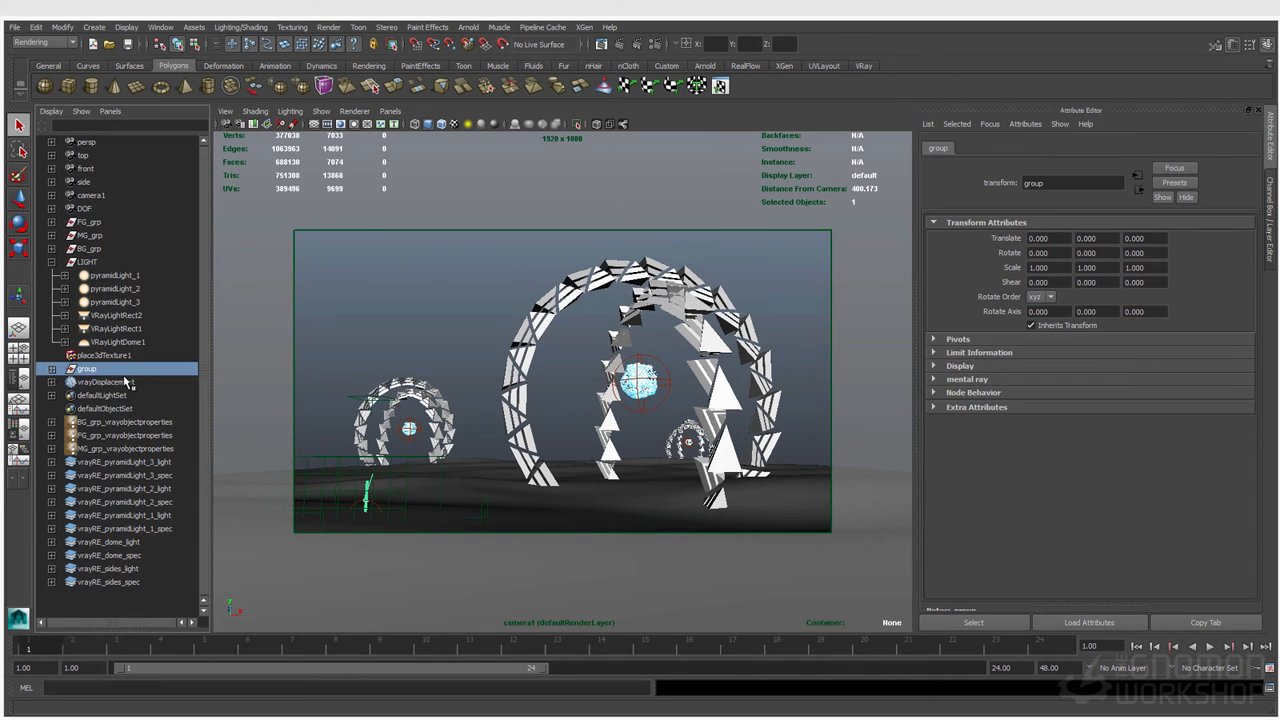
key("Delete")
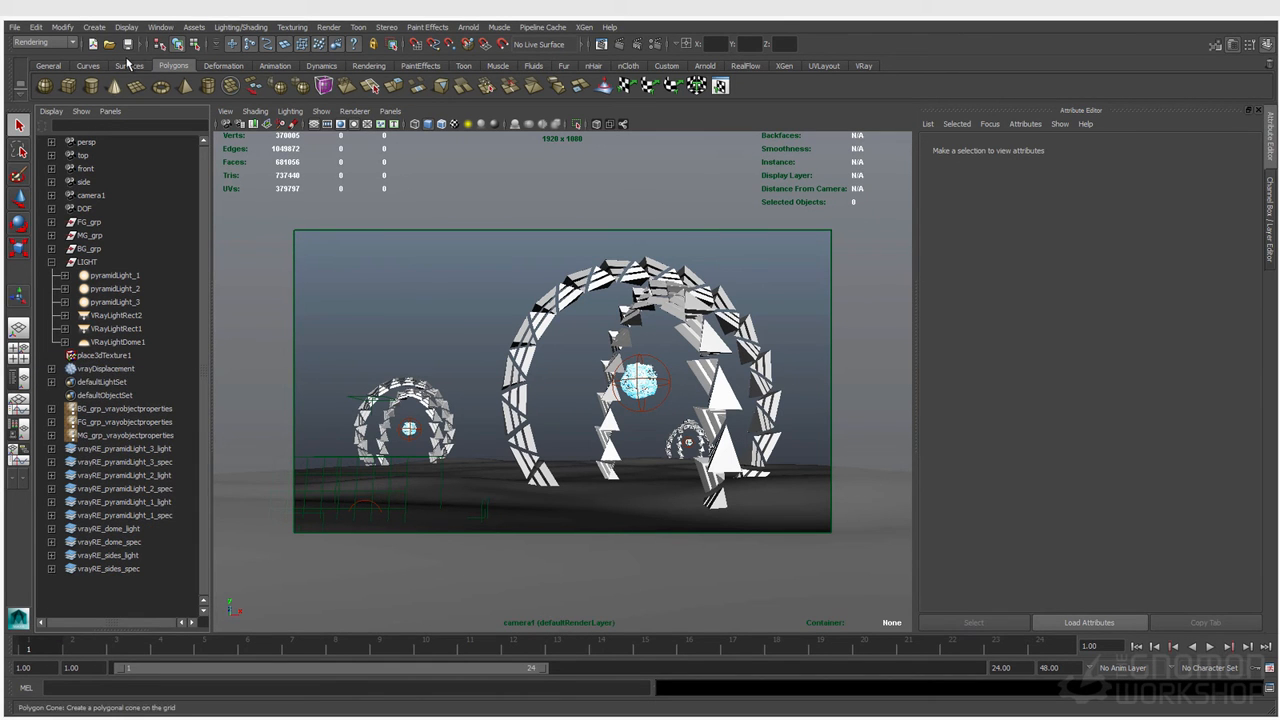
Prefix the filename suffixes of all six pyramid light and spec render elements with LS_.
left_click(140, 568)
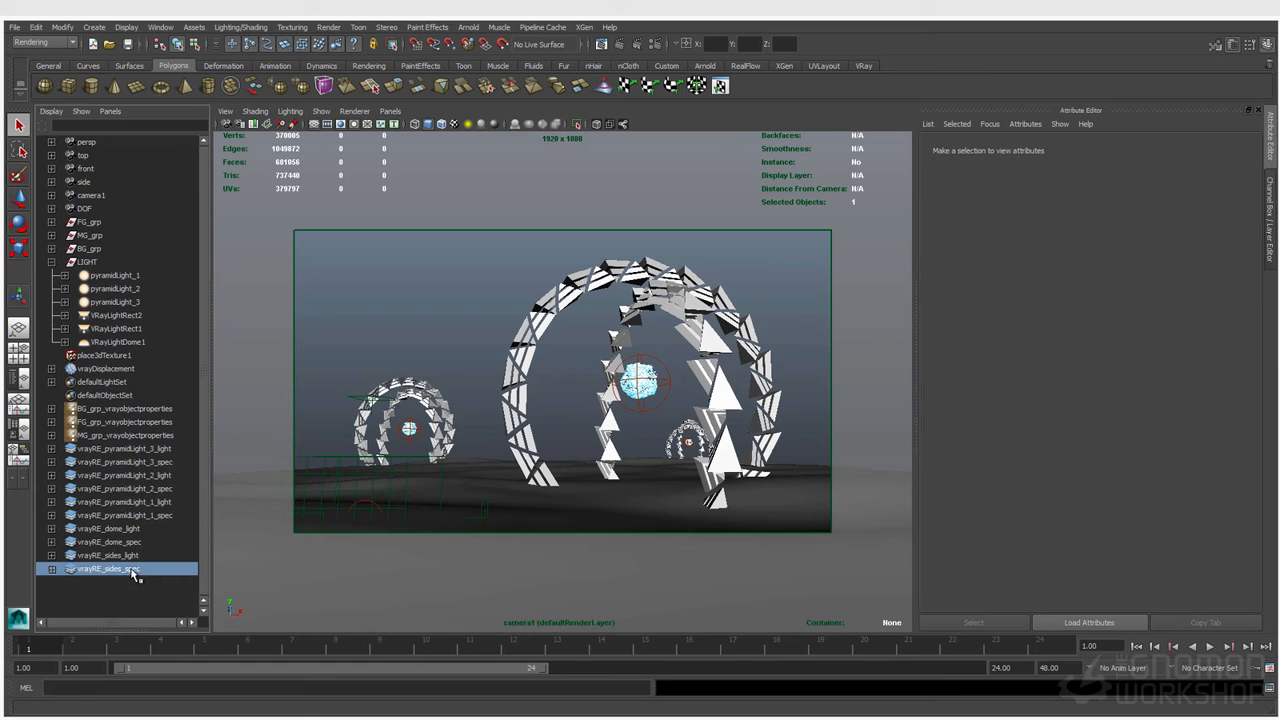
left_click(125, 449, "shift")
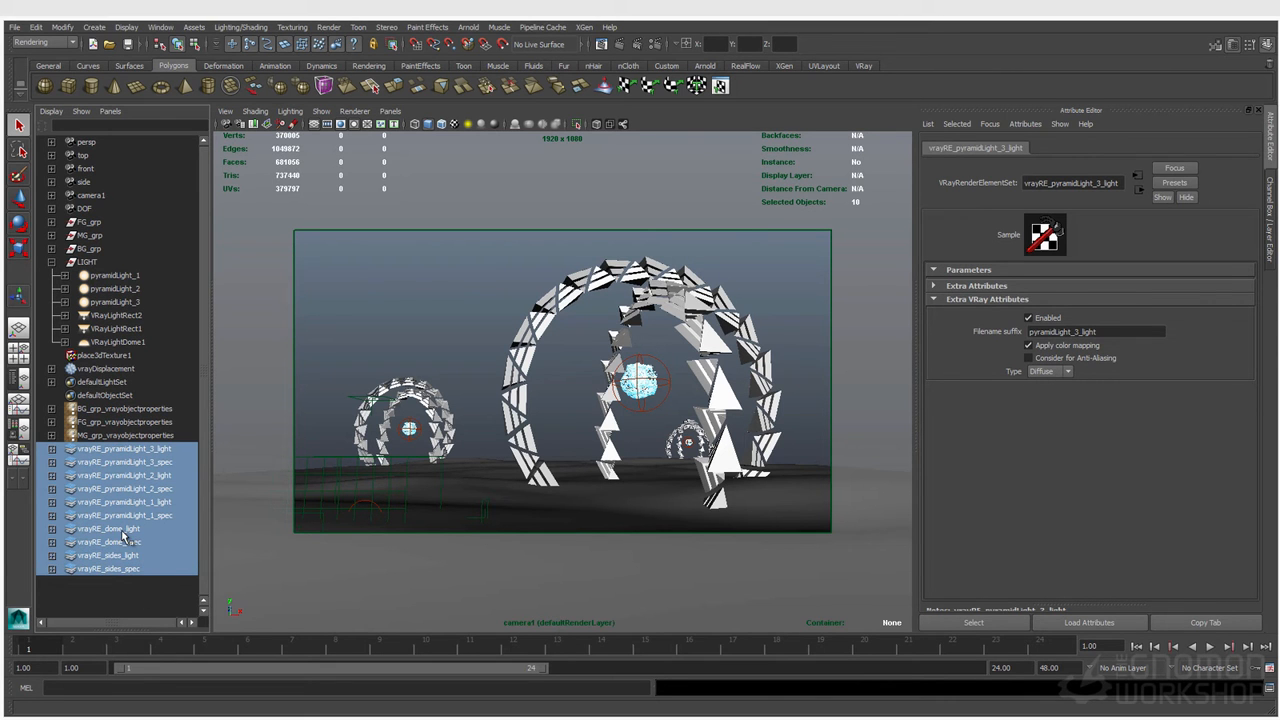
left_click(160, 452)
left_click(1035, 331)
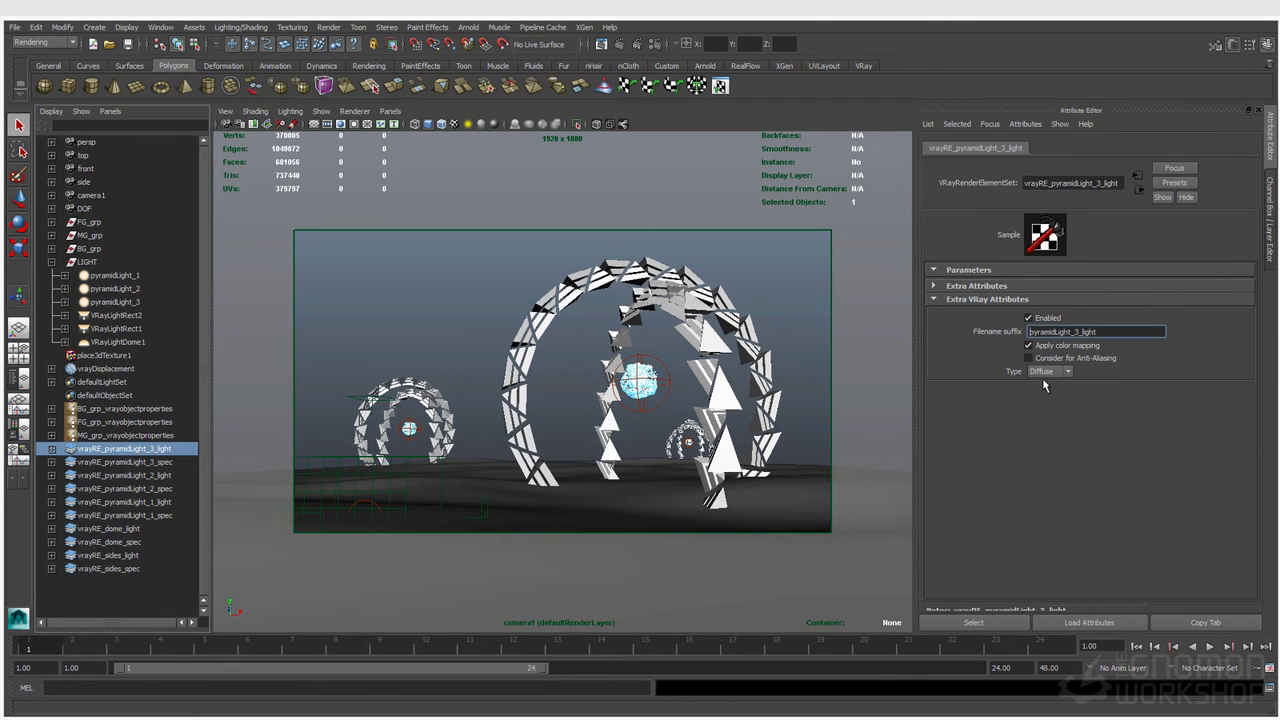
type("LS_")
left_click(176, 462)
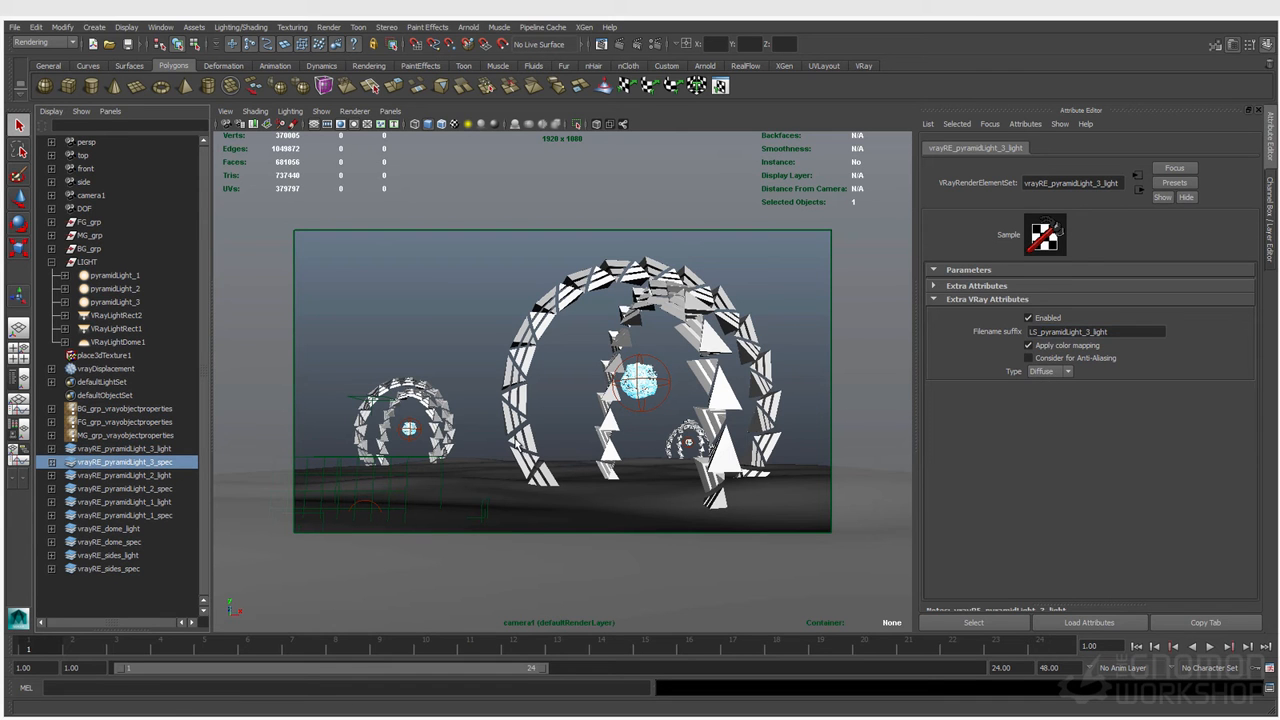
left_click(186, 476)
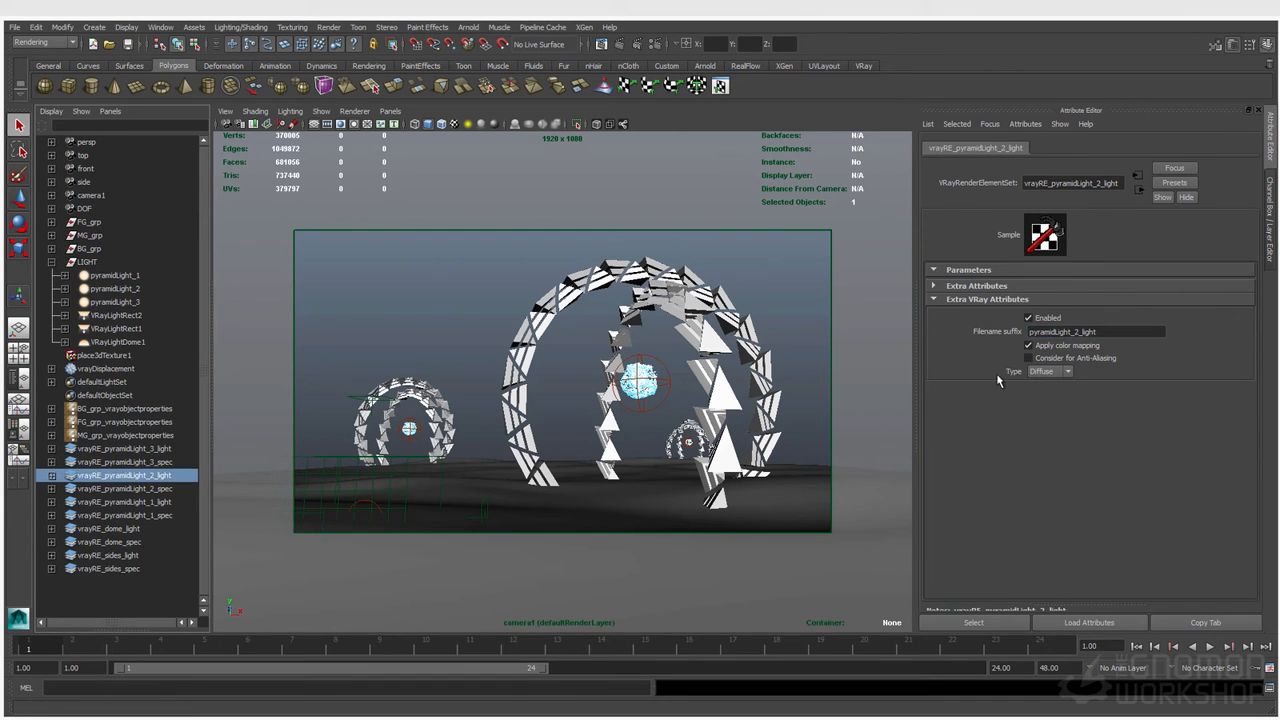
left_click(146, 489)
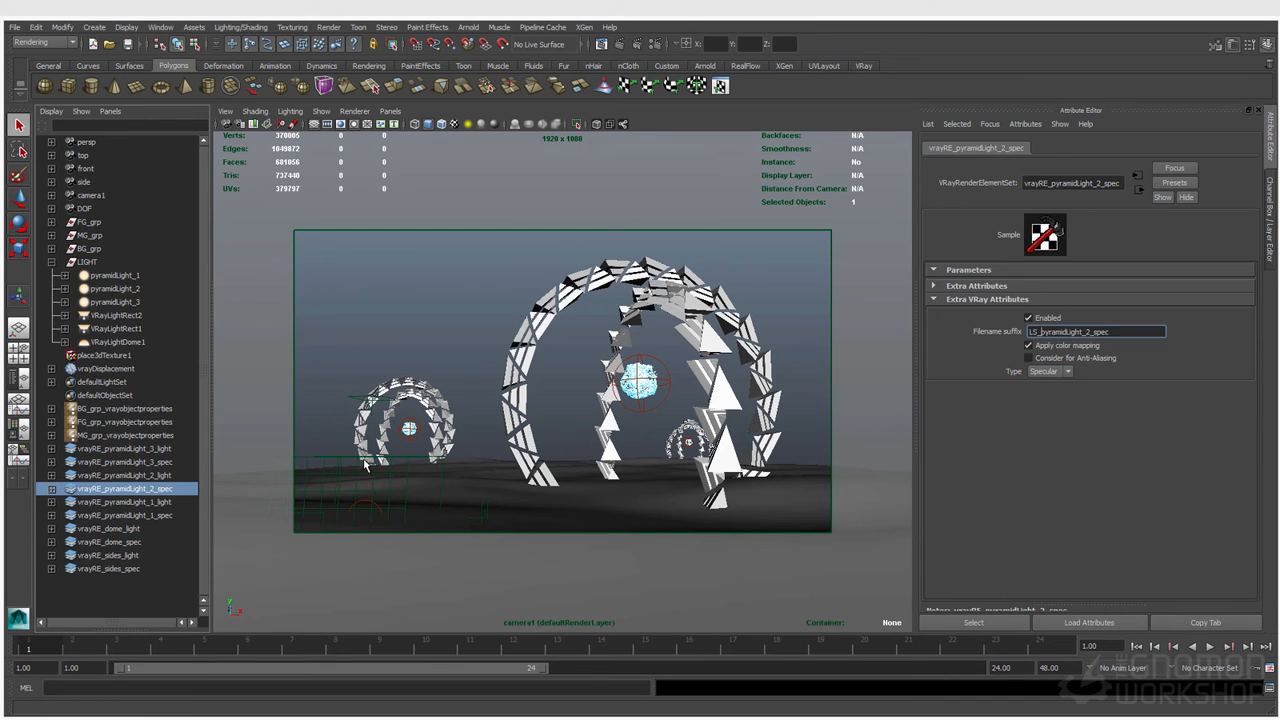
left_click(130, 502)
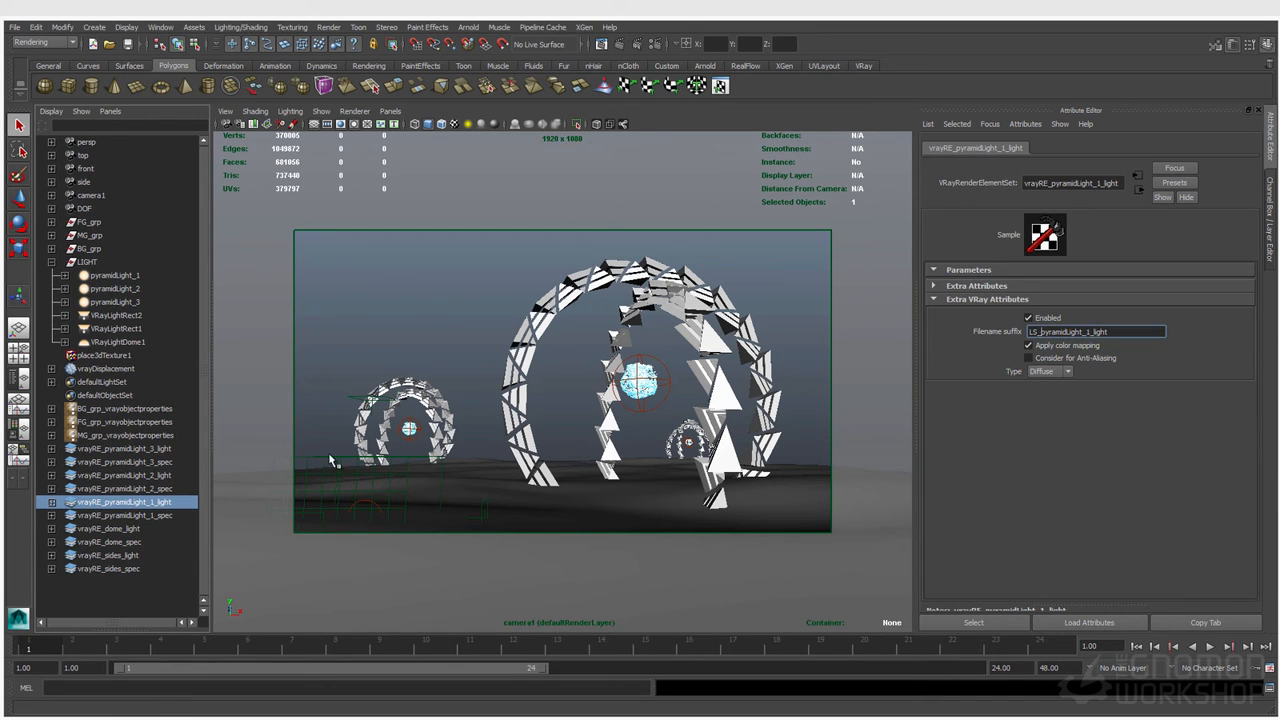
left_click(140, 515)
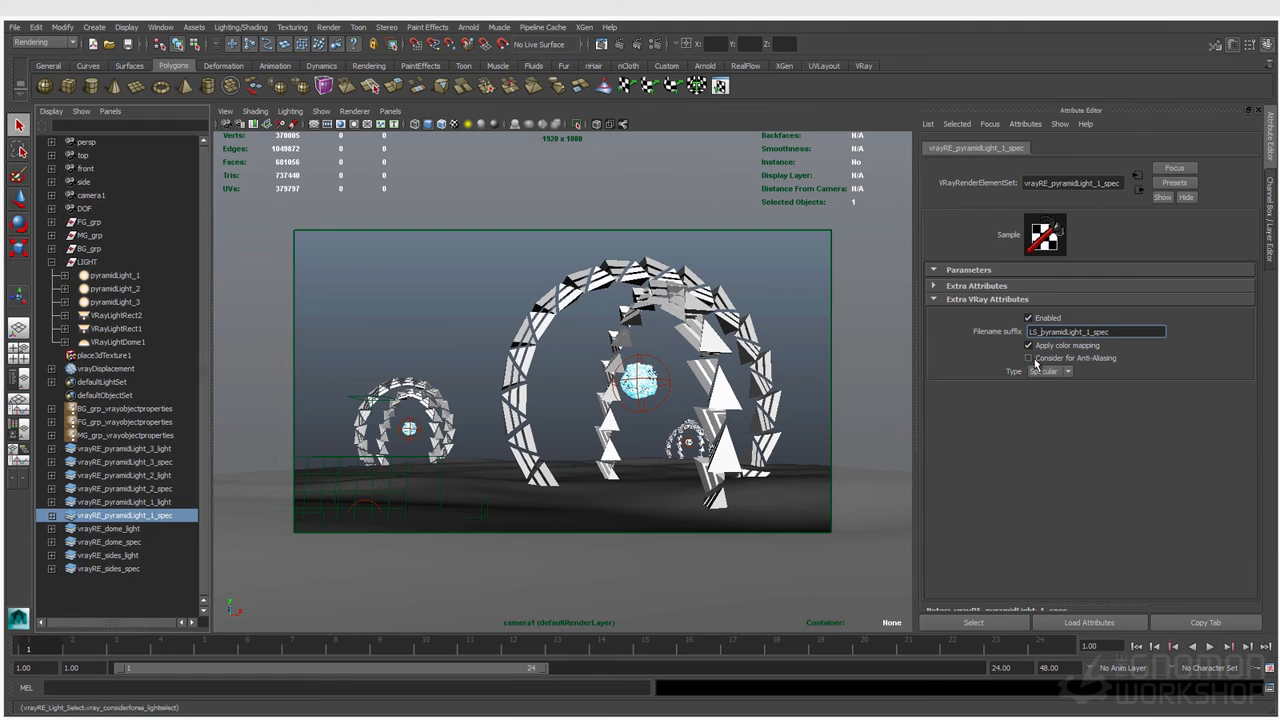
Add the LS_ prefix to the filename suffixes of the dome and sides light and spec render elements.
left_click(146, 529)
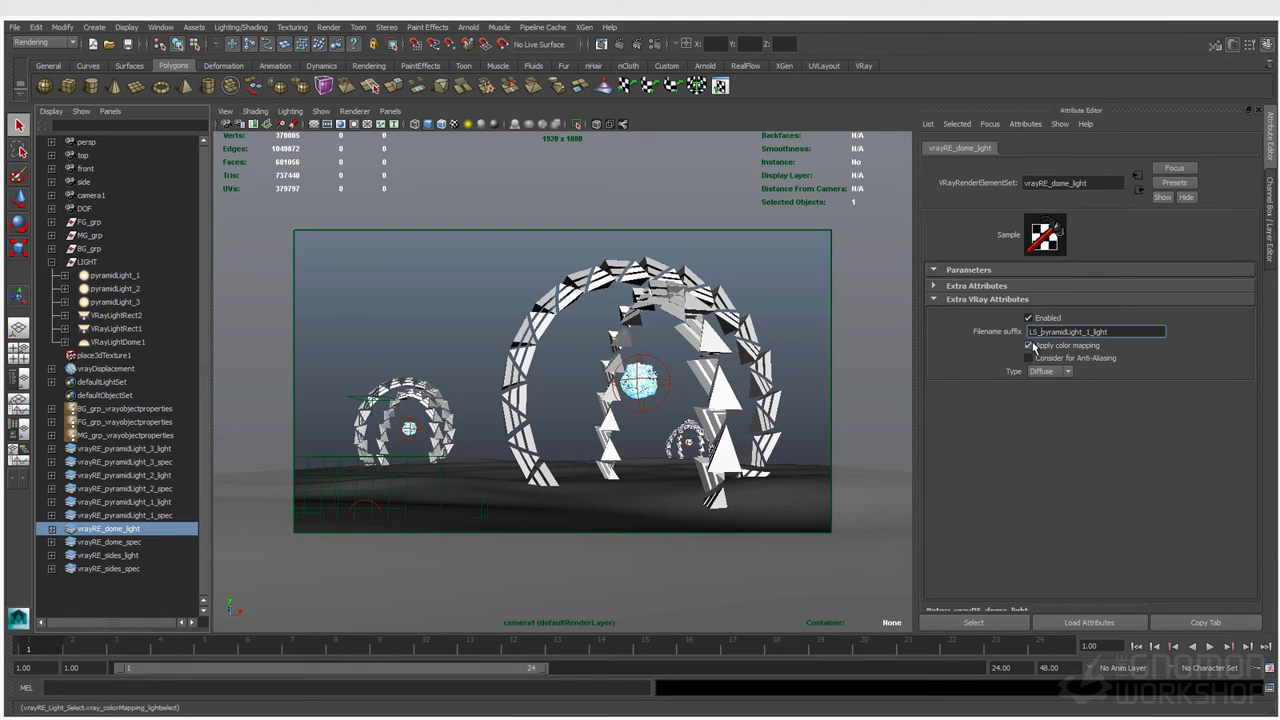
left_click(158, 542)
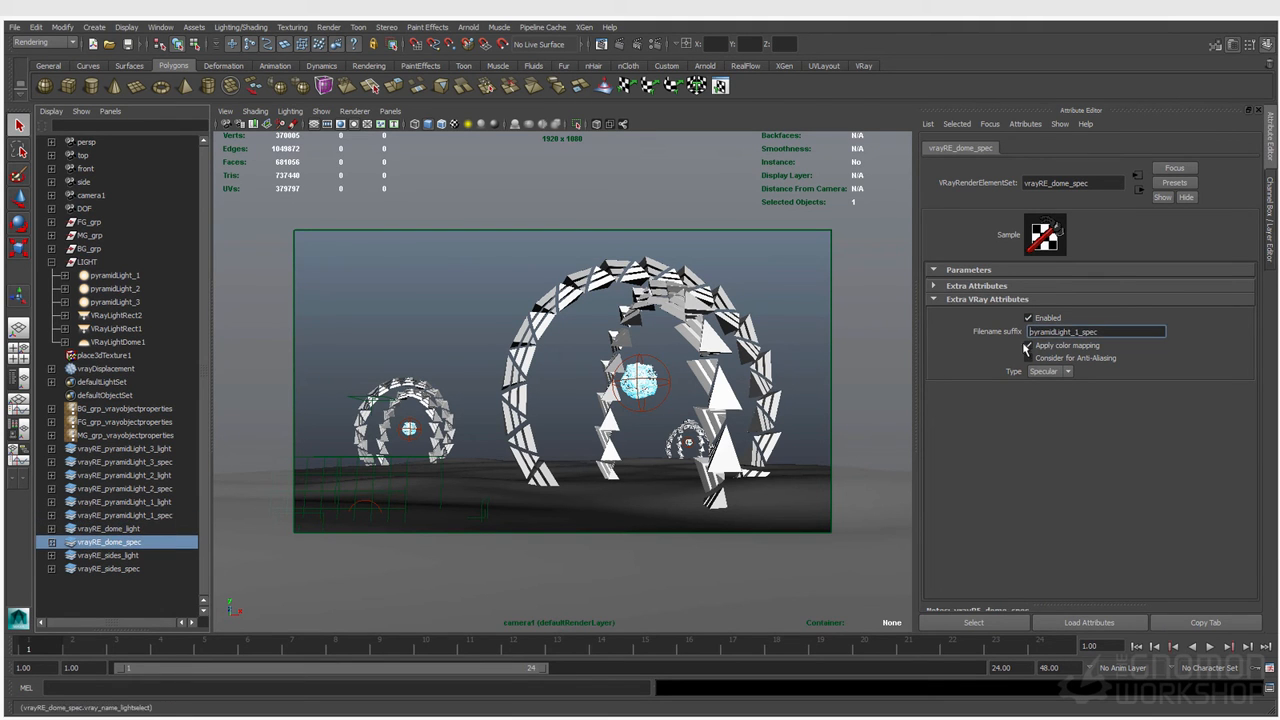
left_click(138, 556)
left_click(1030, 331)
type("LS_")
key("Return")
left_click(130, 568)
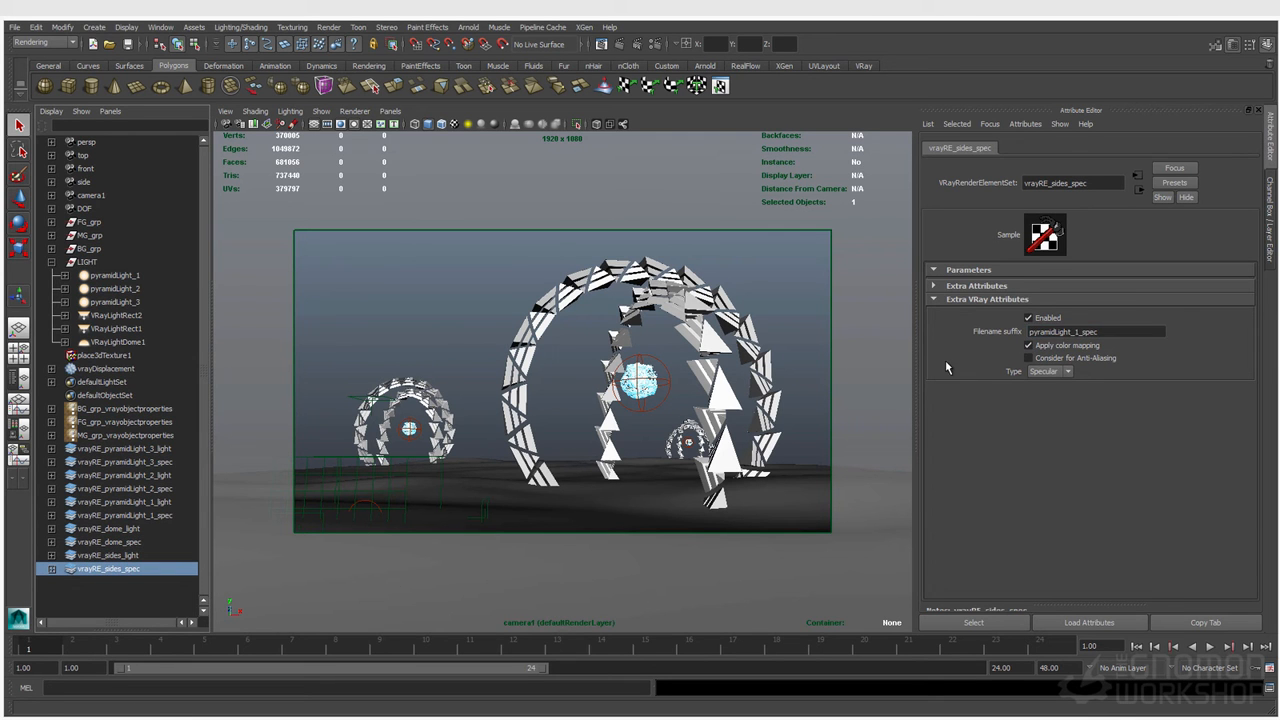
left_click(1030, 332)
type("LS_")
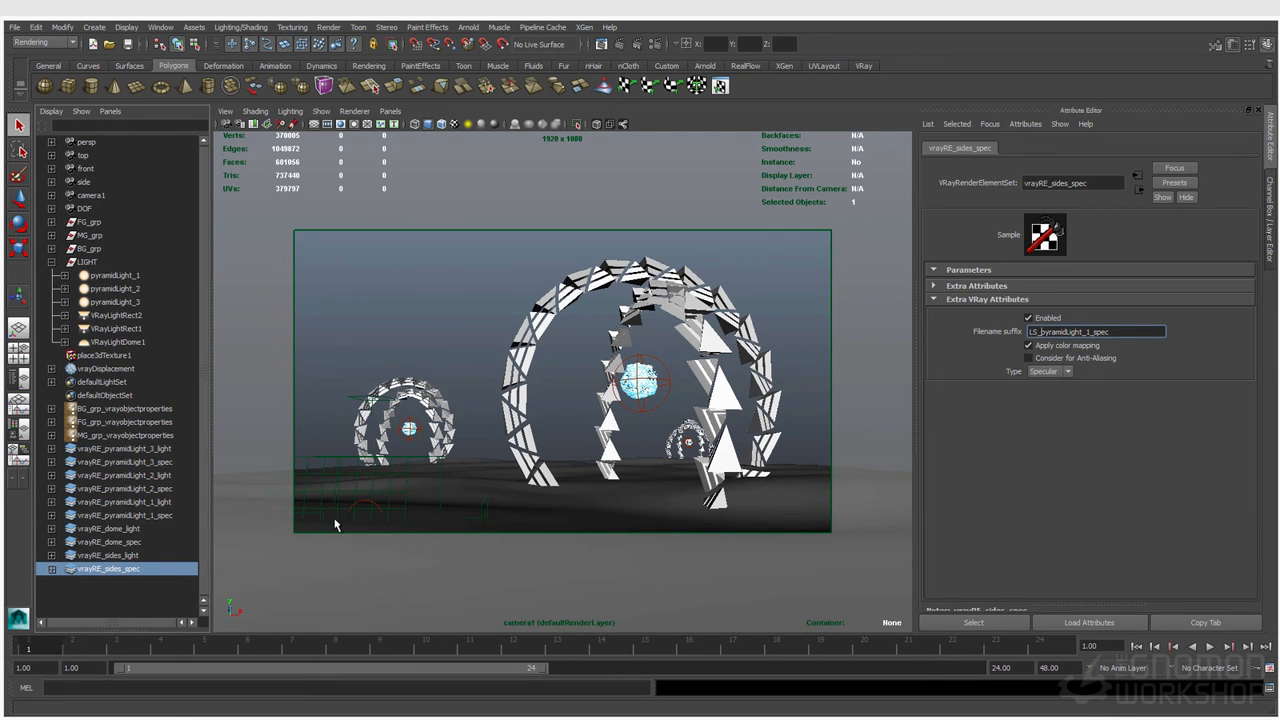
left_click(157, 505)
left_click(150, 515)
left_click(142, 529)
double_click(140, 529)
left_click_drag(145, 530, 106, 553)
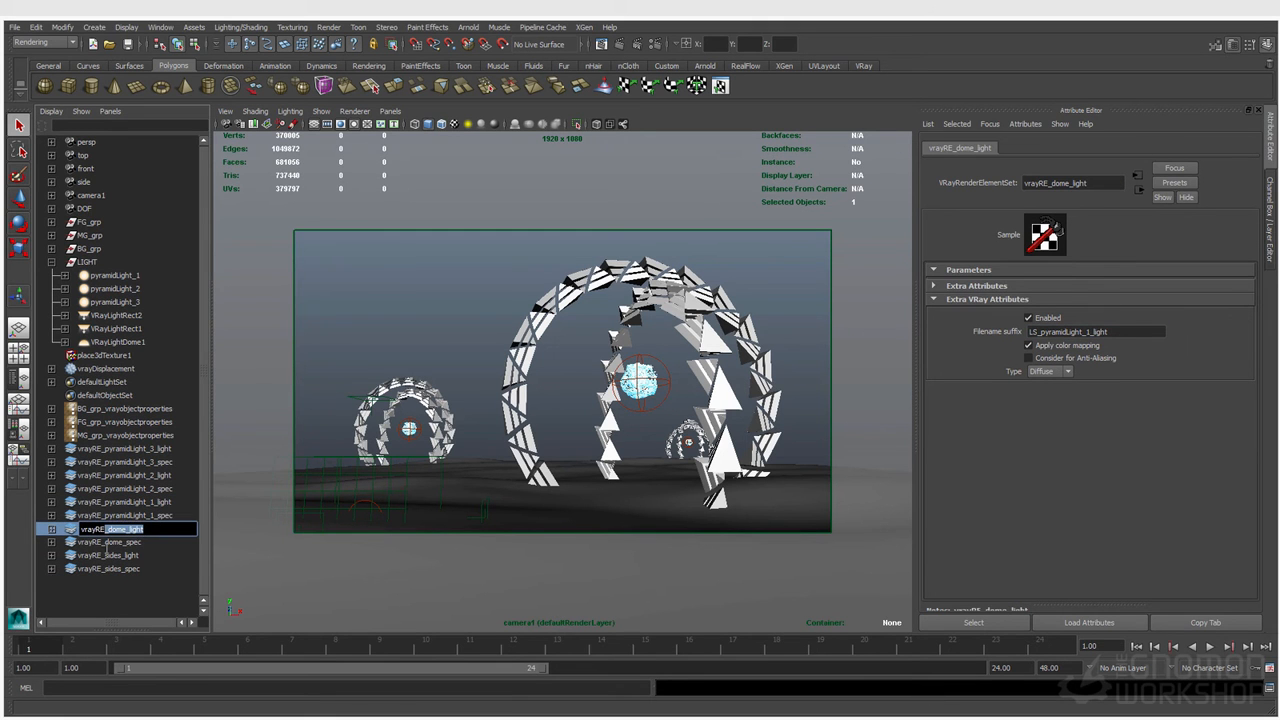
left_click_drag(1112, 332, 1046, 346)
key("ctrl+v")
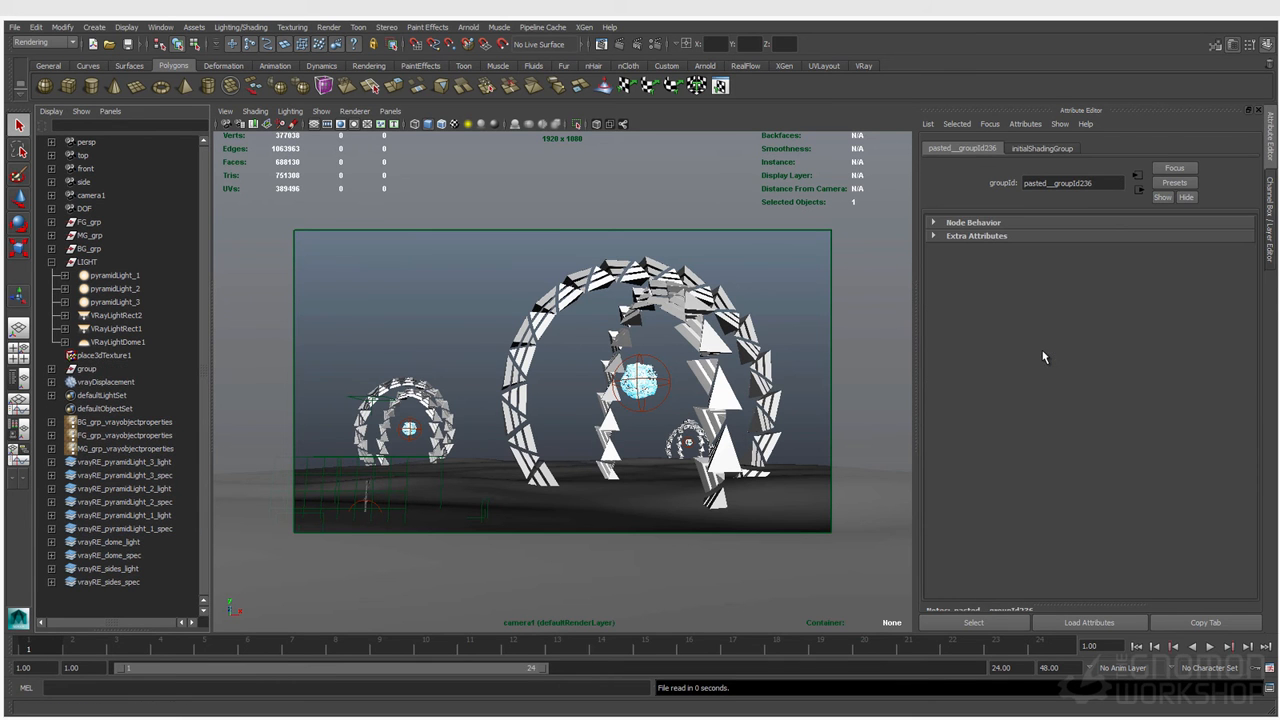
left_click(118, 370)
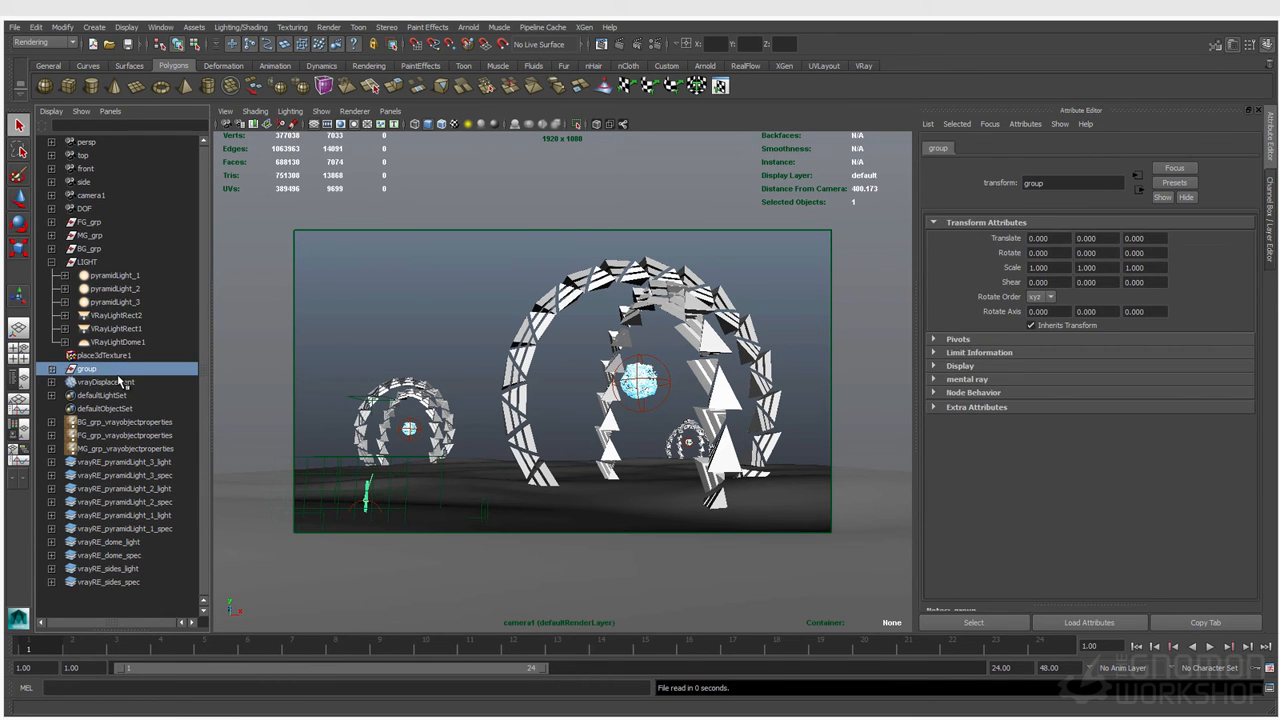
key("Delete")
Set the filename suffixes of the two dome render elements to LS_dome_light and LS_dome_spec.
left_click(140, 528)
left_click_drag(1108, 332, 1043, 333)
type("dome_light")
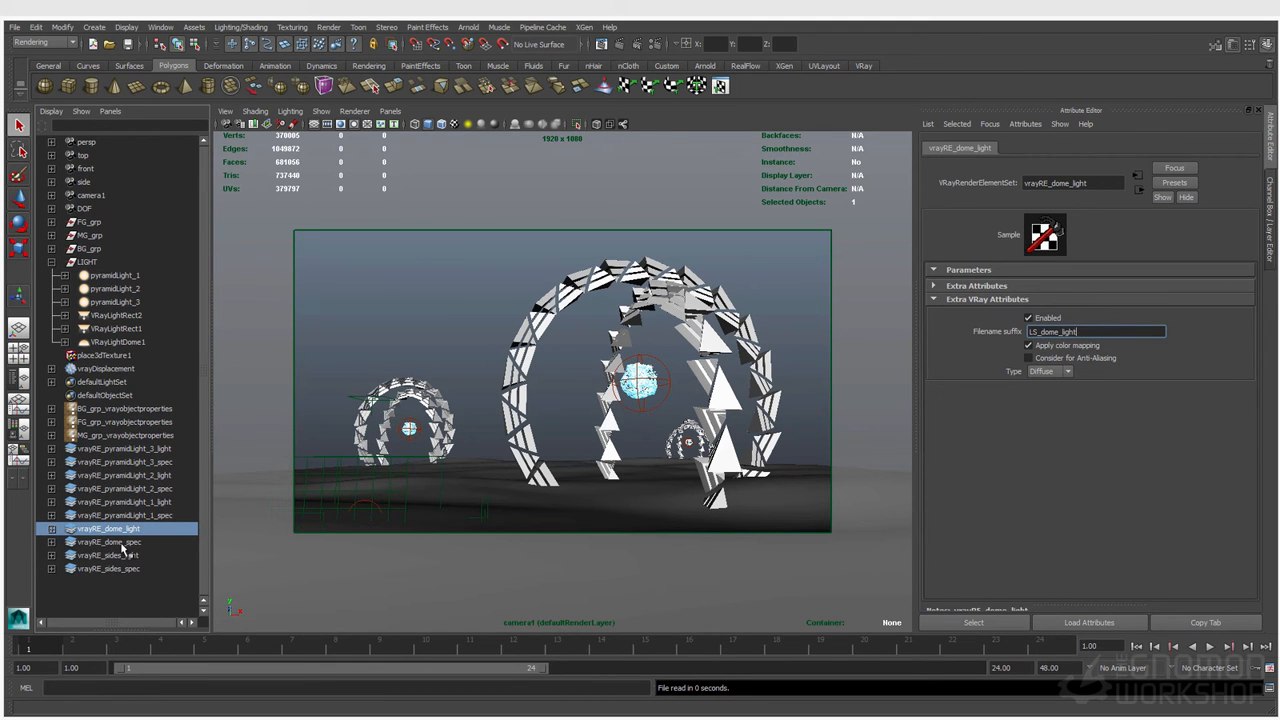
left_click(126, 543)
left_click_drag(1045, 336, 1088, 333)
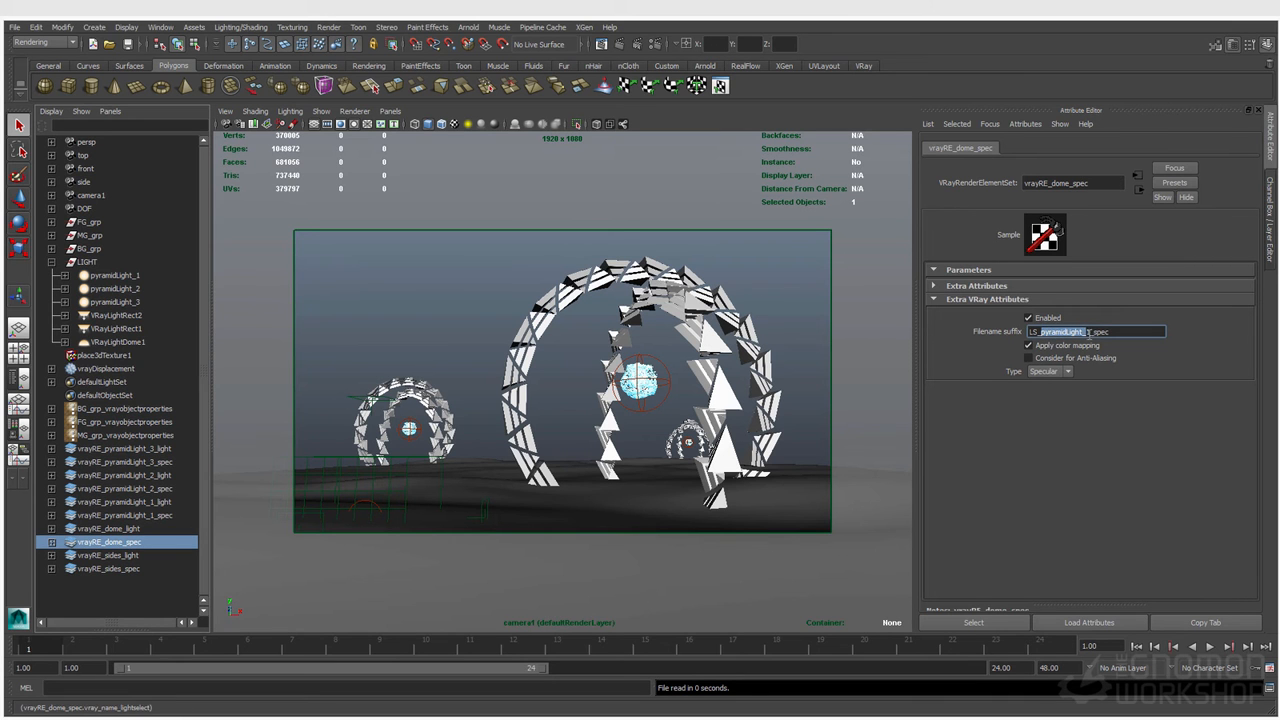
type("dome")
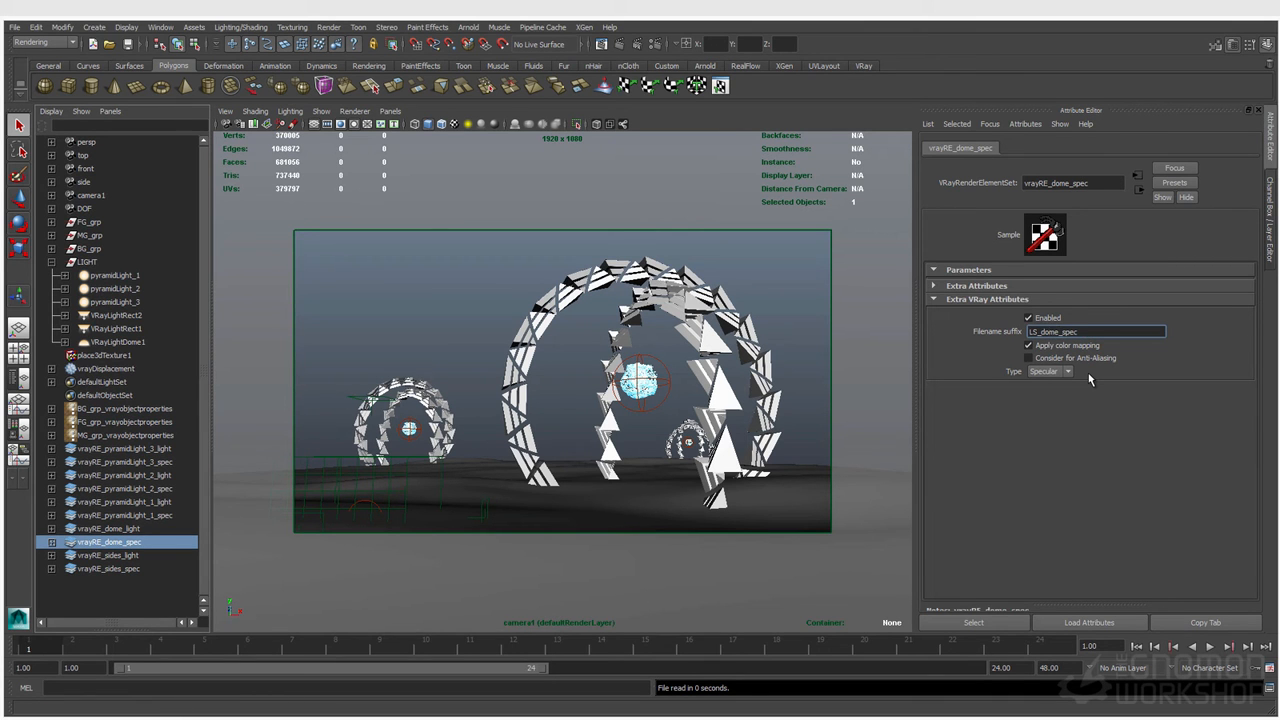
Set the filename suffixes of the two sides render elements to LS_sides_light and LS_sides_spec.
left_click(125, 555)
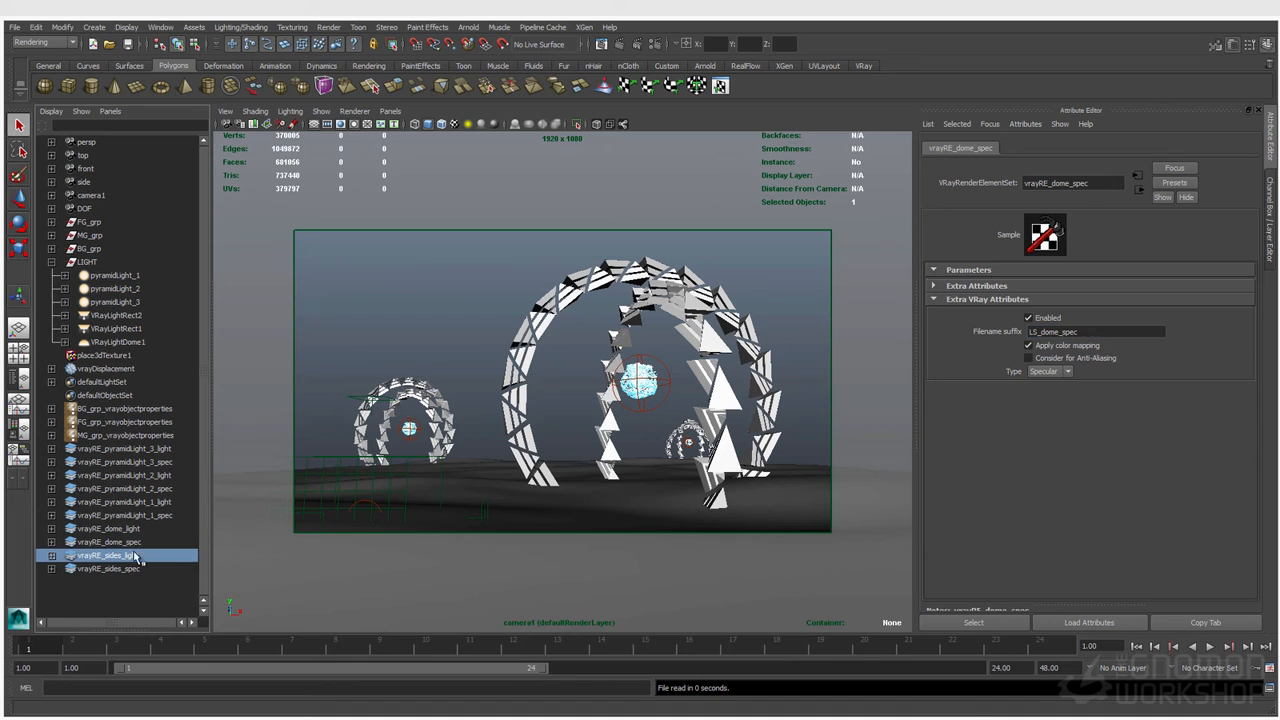
left_click_drag(1042, 333, 1068, 332)
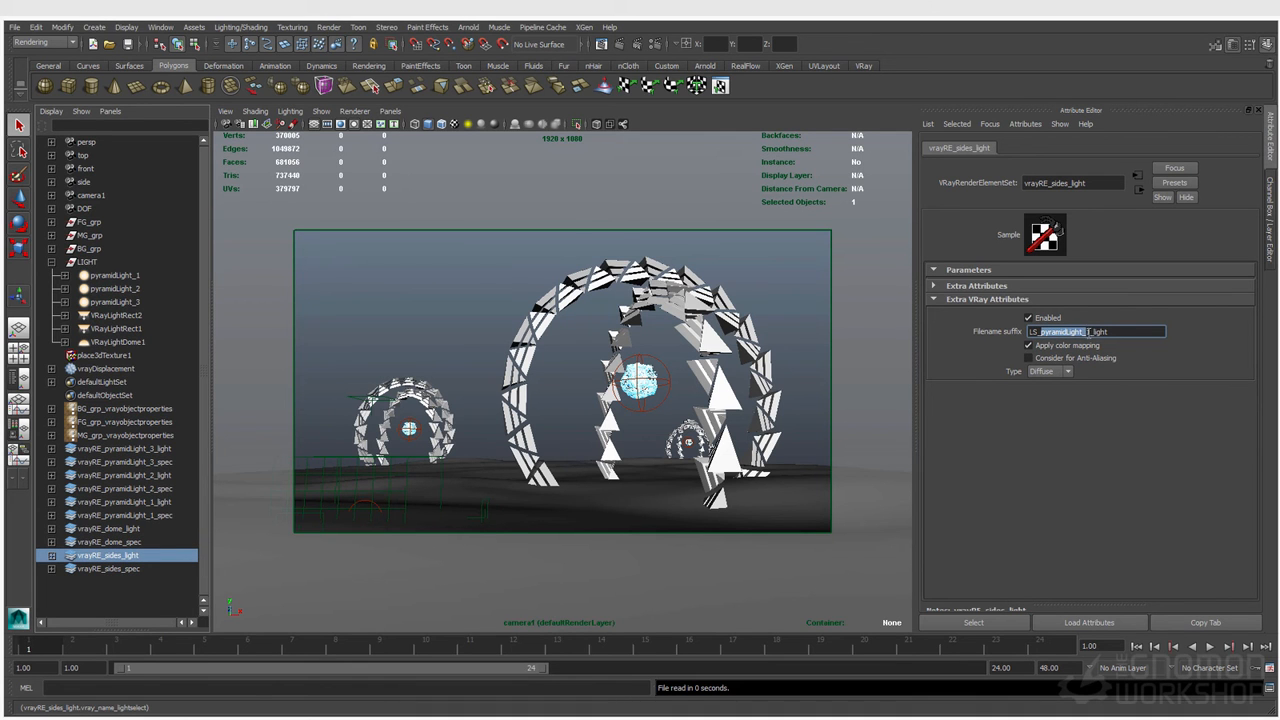
type("sides")
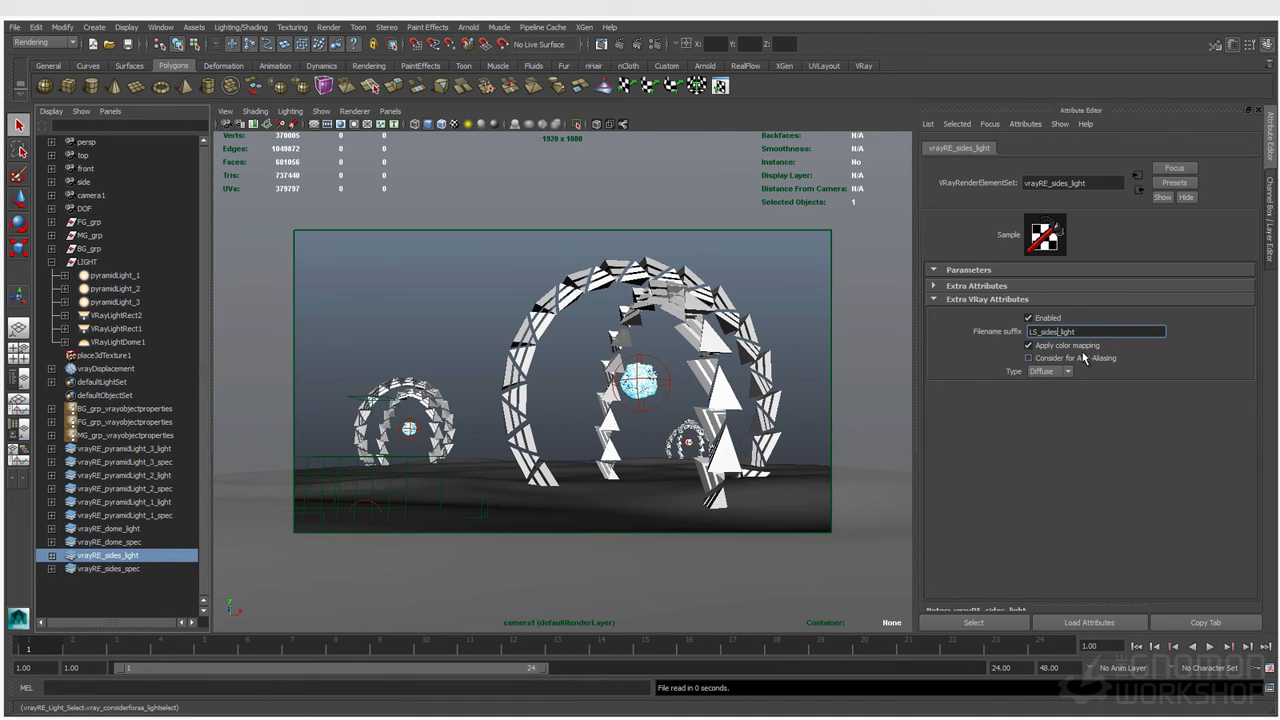
left_click(108, 568)
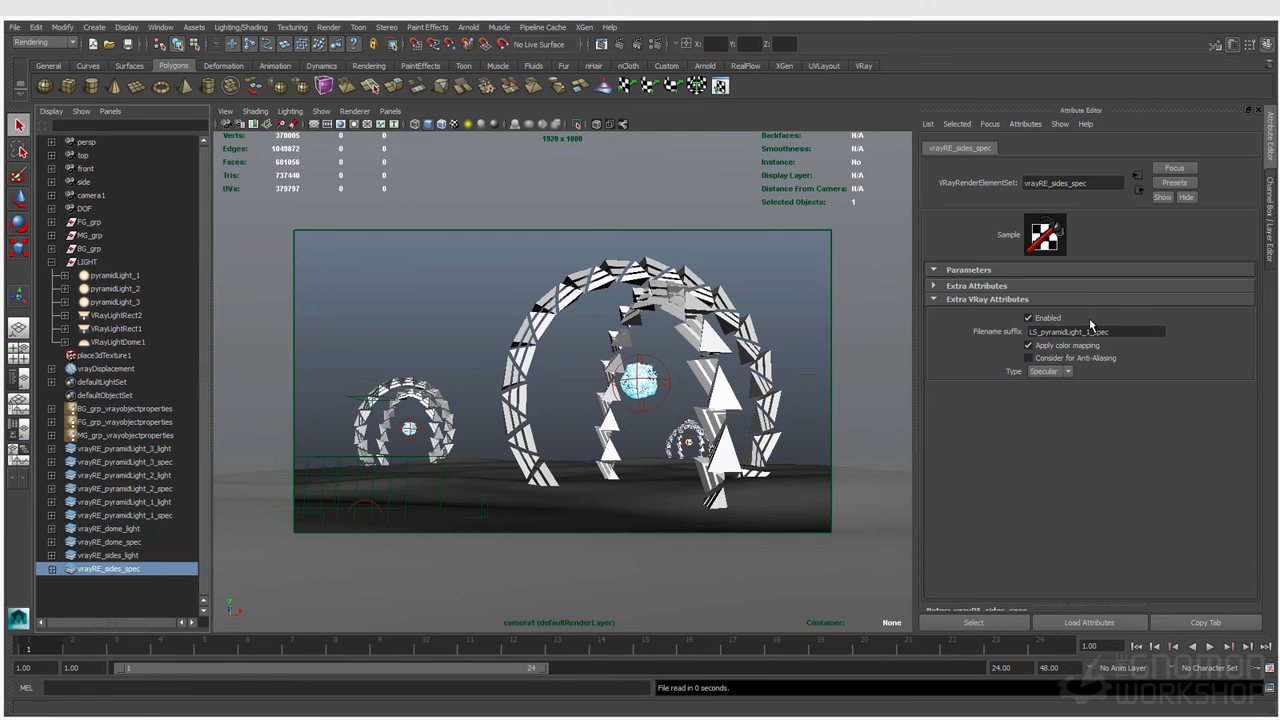
left_click_drag(1042, 336, 1094, 347)
type("sides")
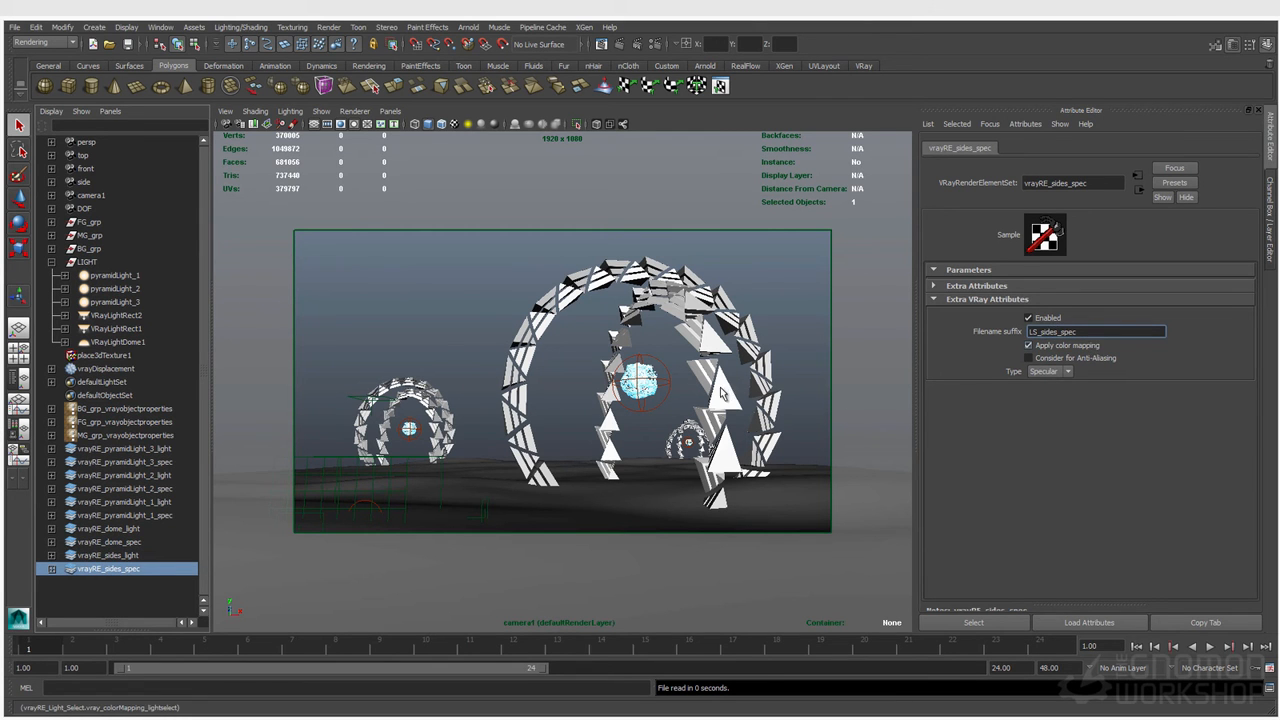
Check the full set of ten render elements, clear the selection and save the scene.
left_click(168, 448)
left_click(146, 570, "shift")
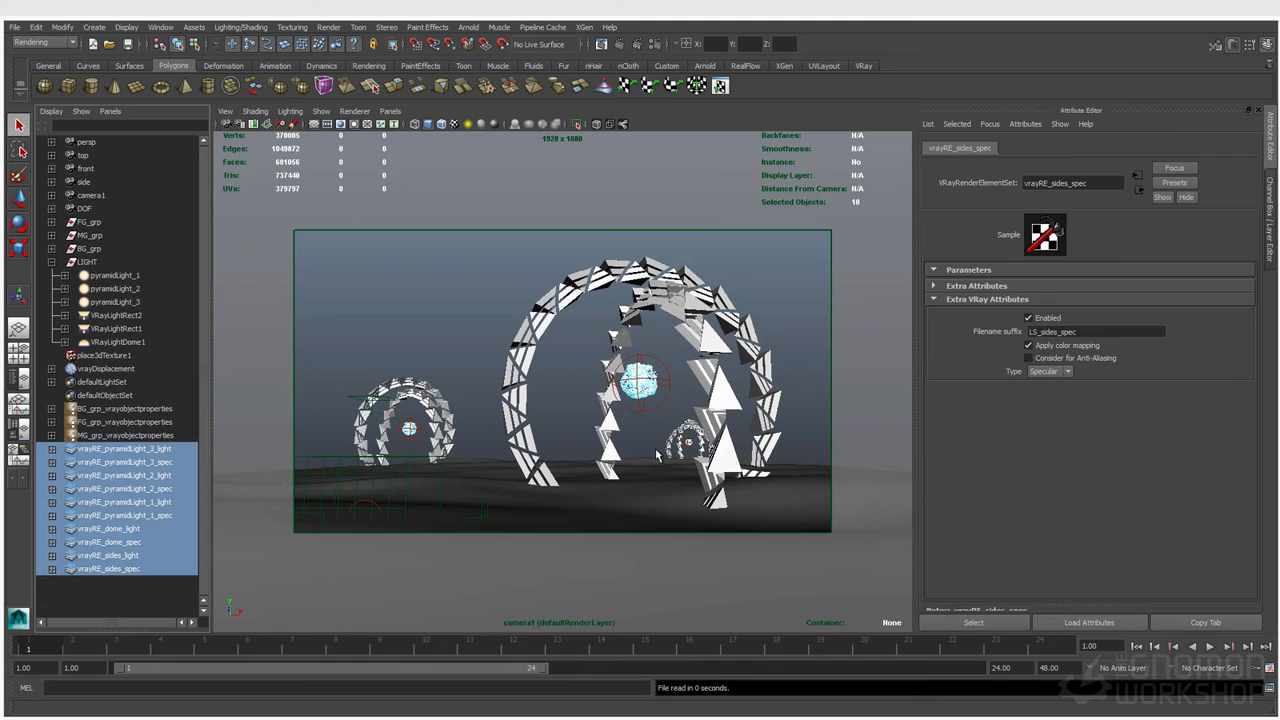
left_click(120, 449)
left_click(125, 569, "shift")
left_click(52, 568)
left_click(52, 568)
left_click(463, 340)
key("ctrl+s")
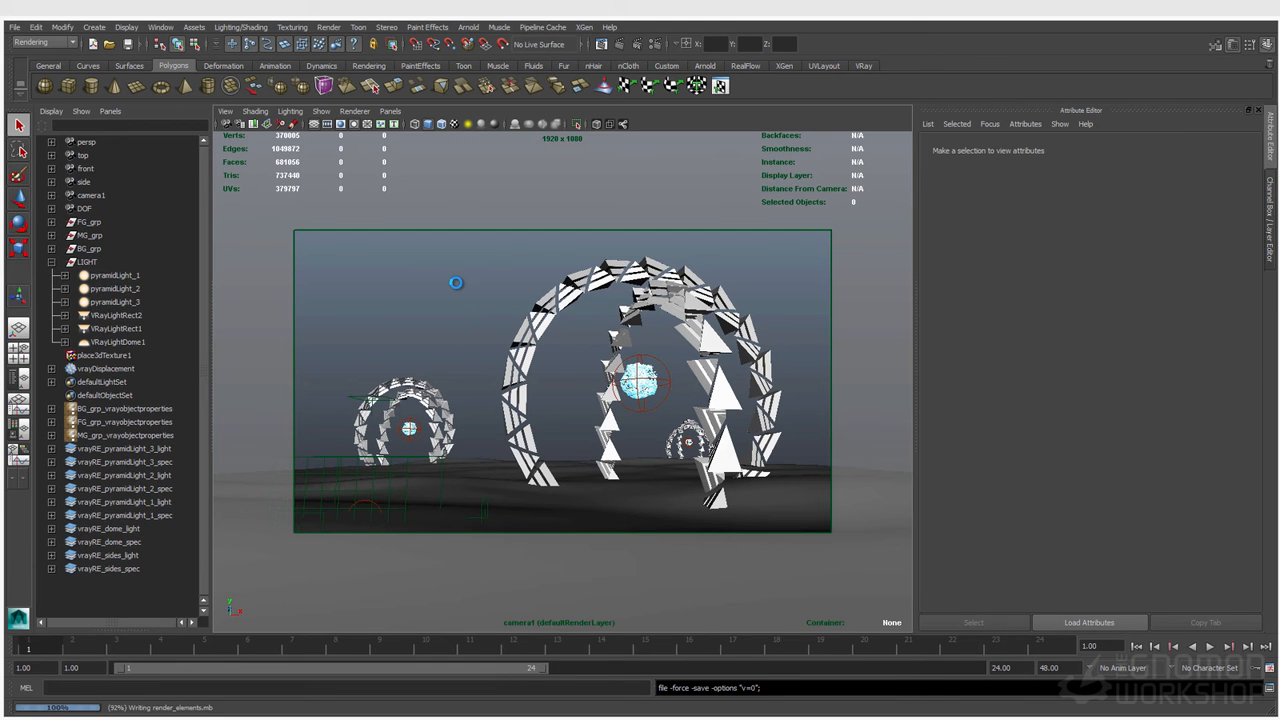
Render the current frame and enlarge the V-Ray frame buffer window to show the whole image.
left_click(638, 47)
left_click_drag(222, 180, 242, 114)
left_click_drag(436, 348, 952, 628)
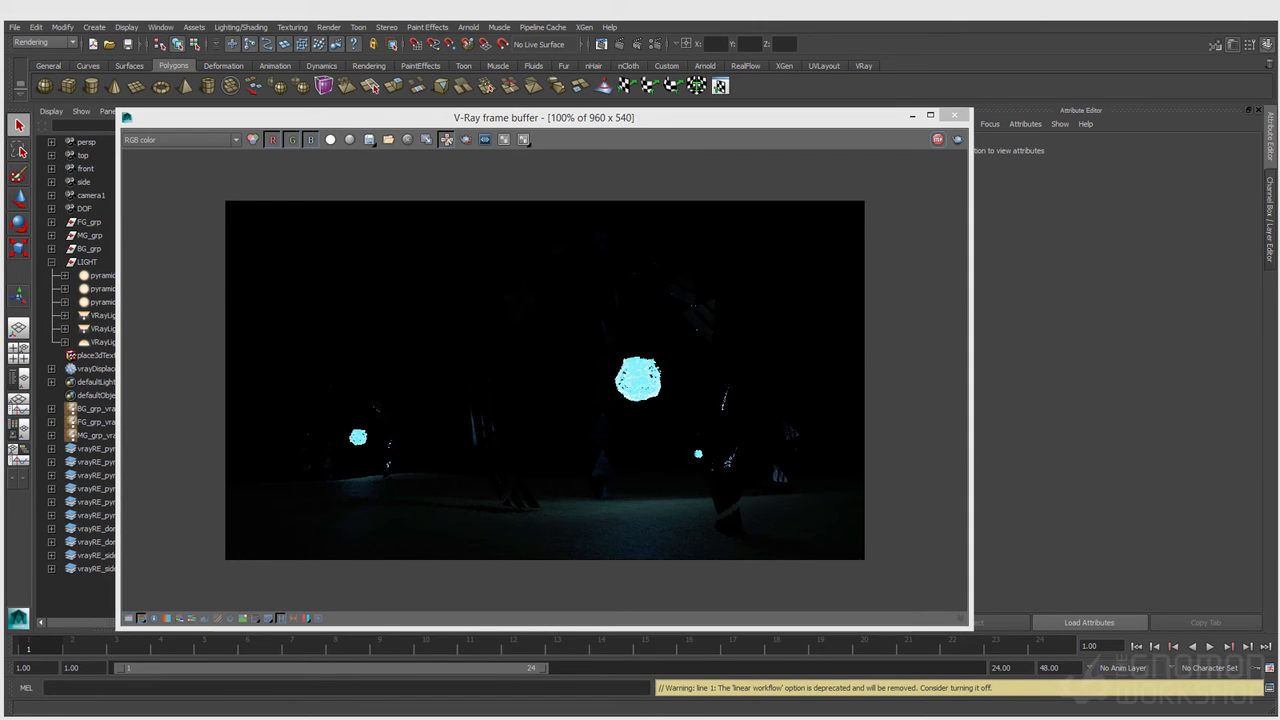
Display the LS_pyramidLight_1_light and LS_pyramidLight_1_spec passes in the frame buffer to check the first pyramid light.
left_click(215, 141)
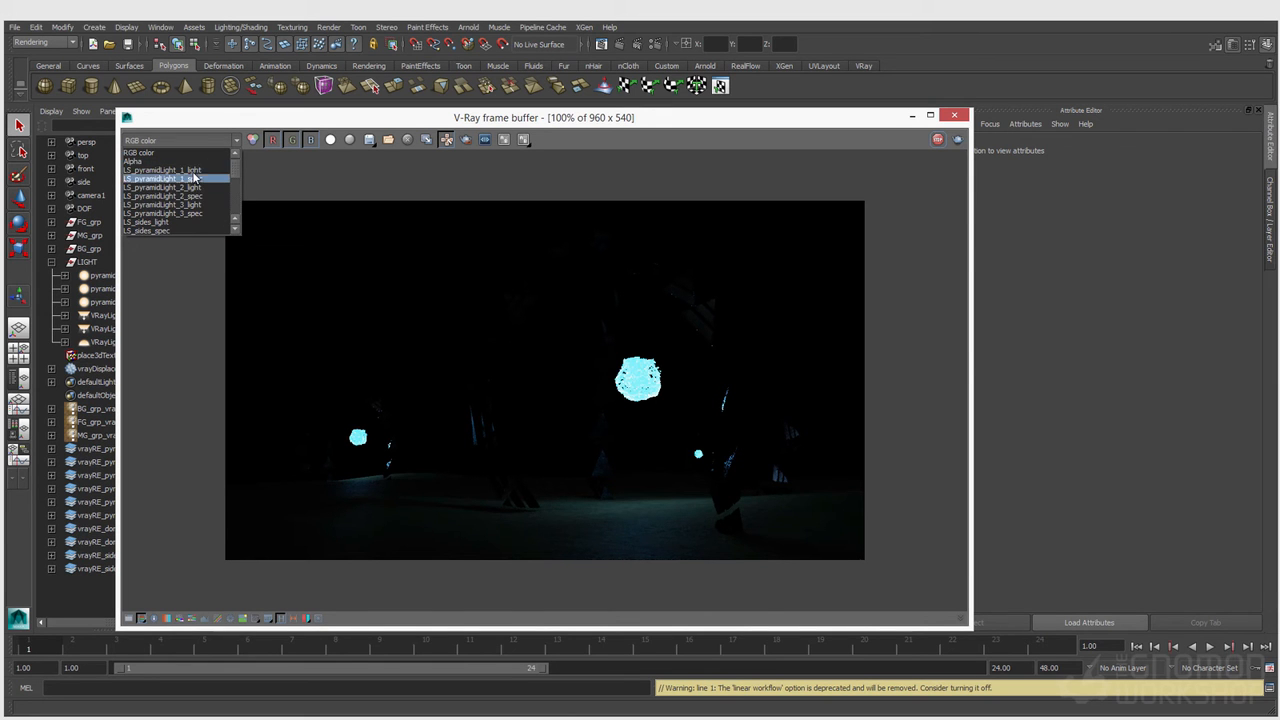
scroll(171, 198, "down", 1)
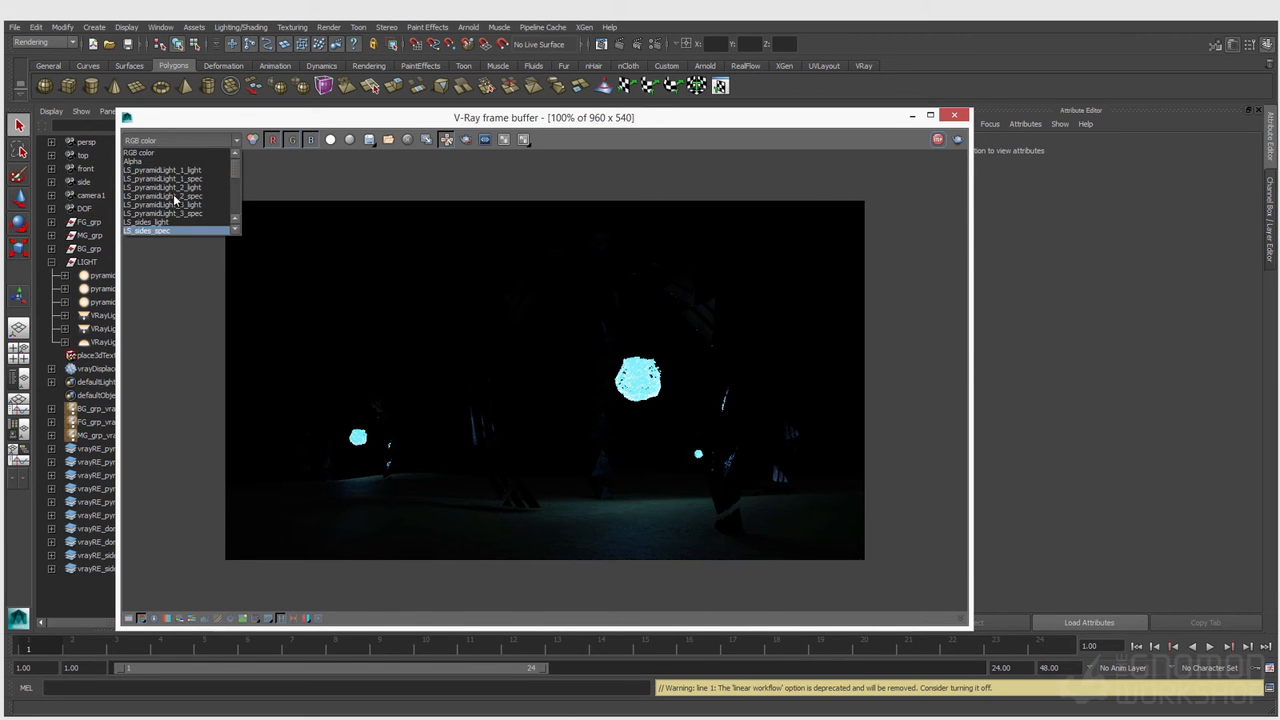
left_click(180, 174)
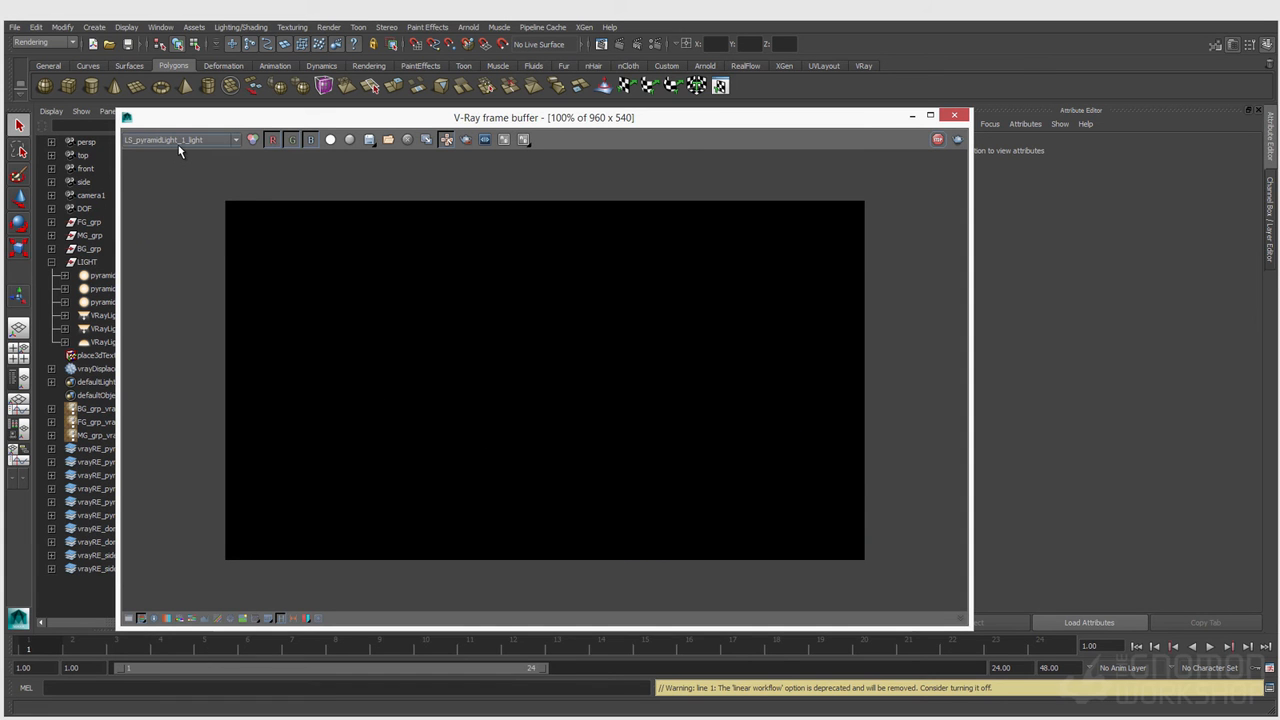
left_click(180, 141)
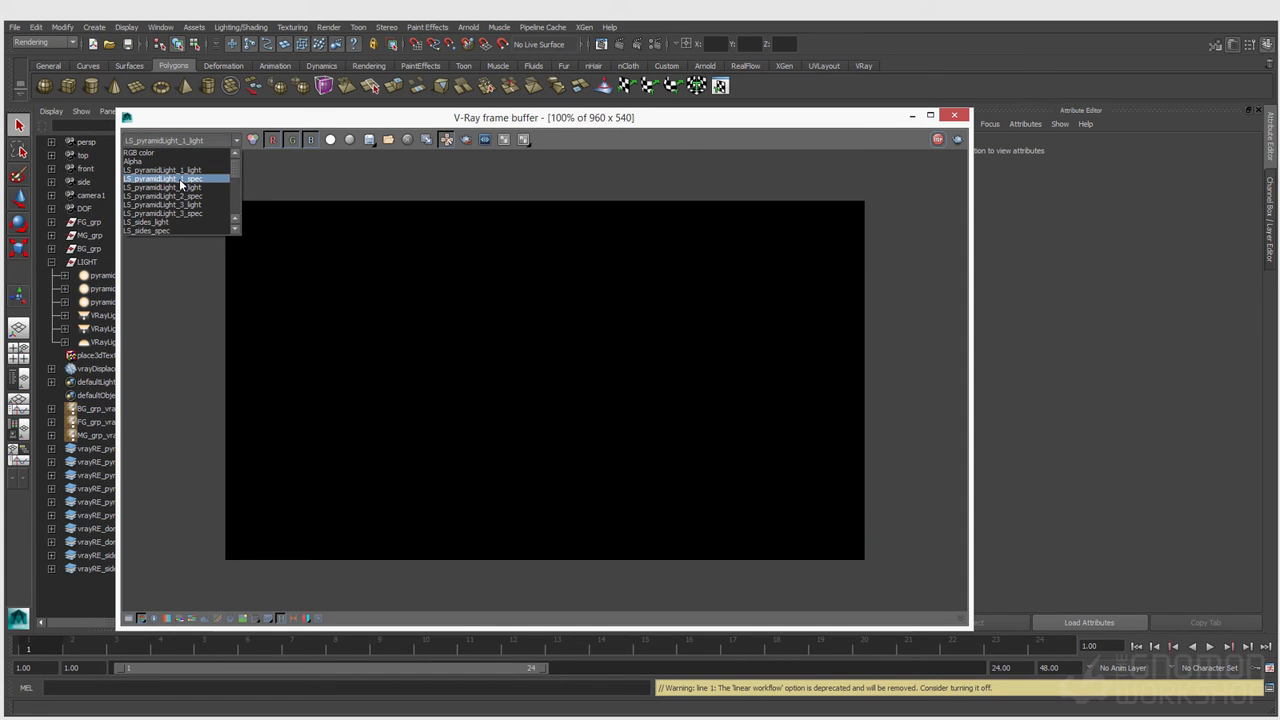
left_click(179, 178)
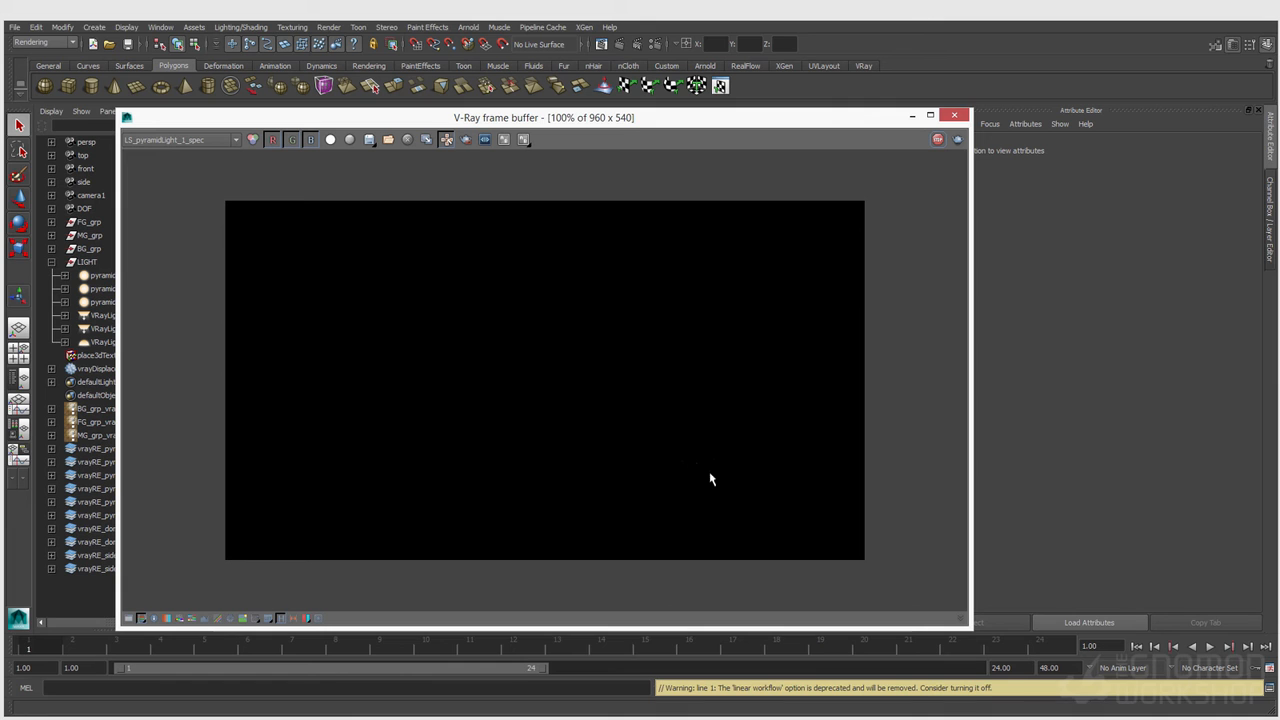
Go through the diffuse and specular passes of pyramid lights 2 and 3, ending on LS_pyramidLight_3_spec.
left_click(197, 140)
left_click(199, 190)
left_click(192, 141)
left_click(210, 193)
left_click(207, 140)
left_click(199, 140)
left_click(203, 212)
Display the LS_sides_light pass, inspect its pixels, and switch to LS_sides_spec.
left_click(202, 141)
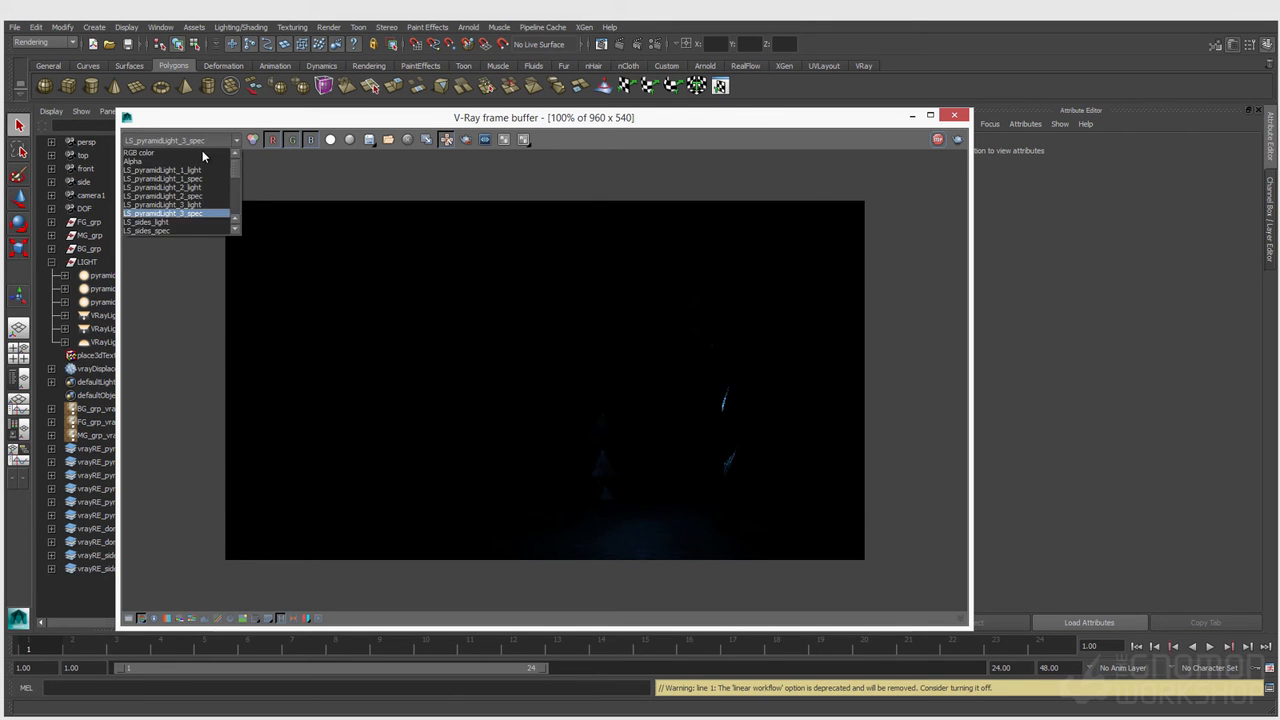
left_click(194, 221)
left_click(201, 141)
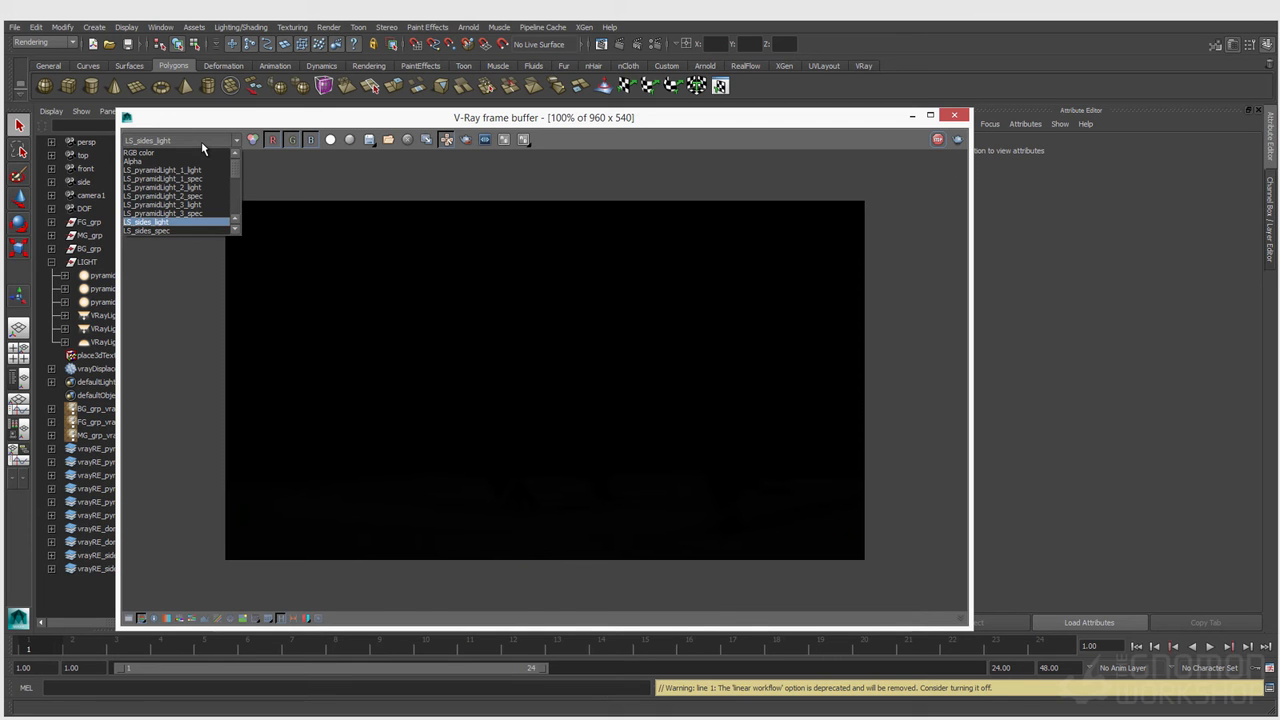
right_click_drag(303, 517, 347, 540)
left_click(176, 140)
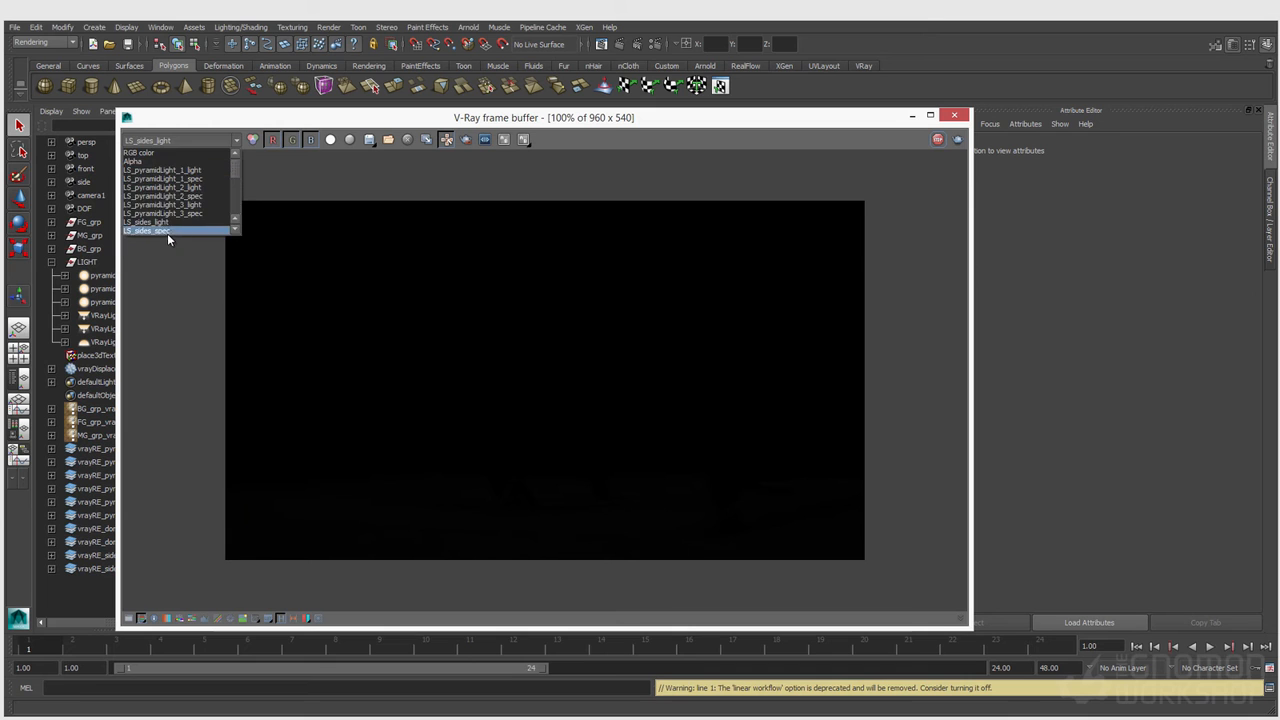
left_click(168, 234)
Display the LS_dome_light and LS_dome_spec passes and inspect the pixels of the dome specular pass.
left_click(162, 141)
left_click(188, 214)
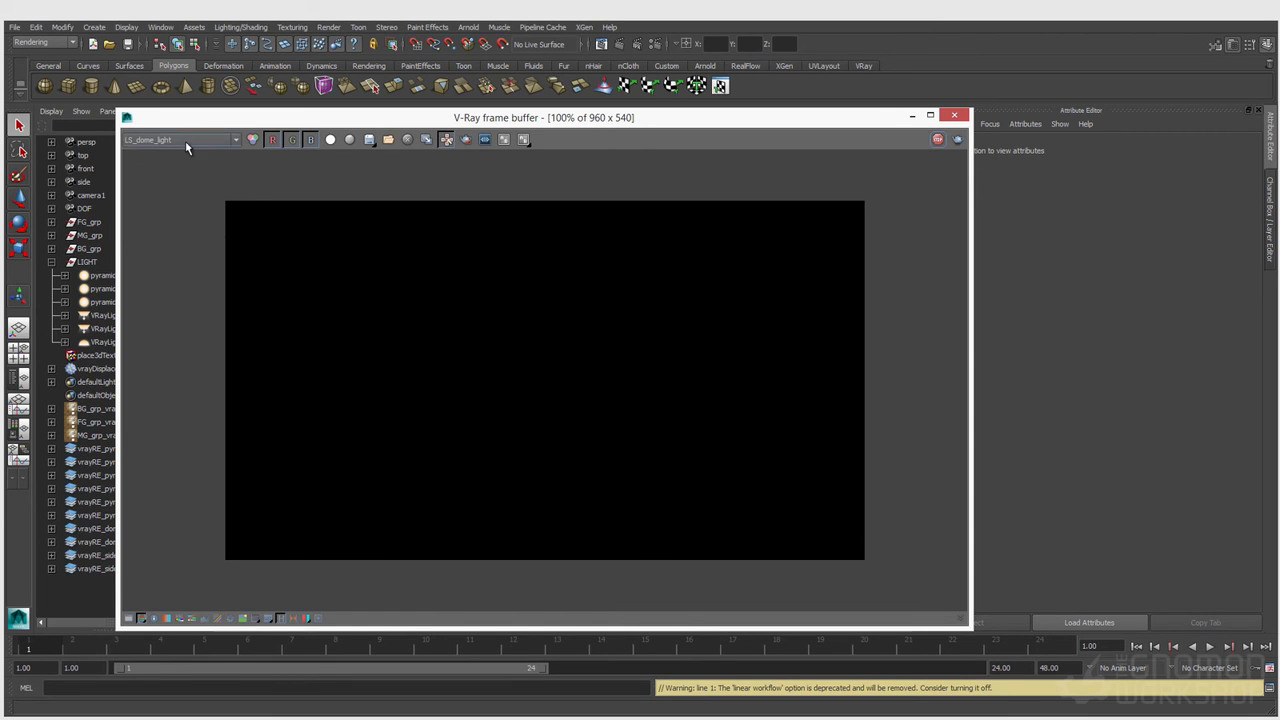
left_click(185, 142)
left_click(170, 224)
right_click_drag(590, 503, 603, 389)
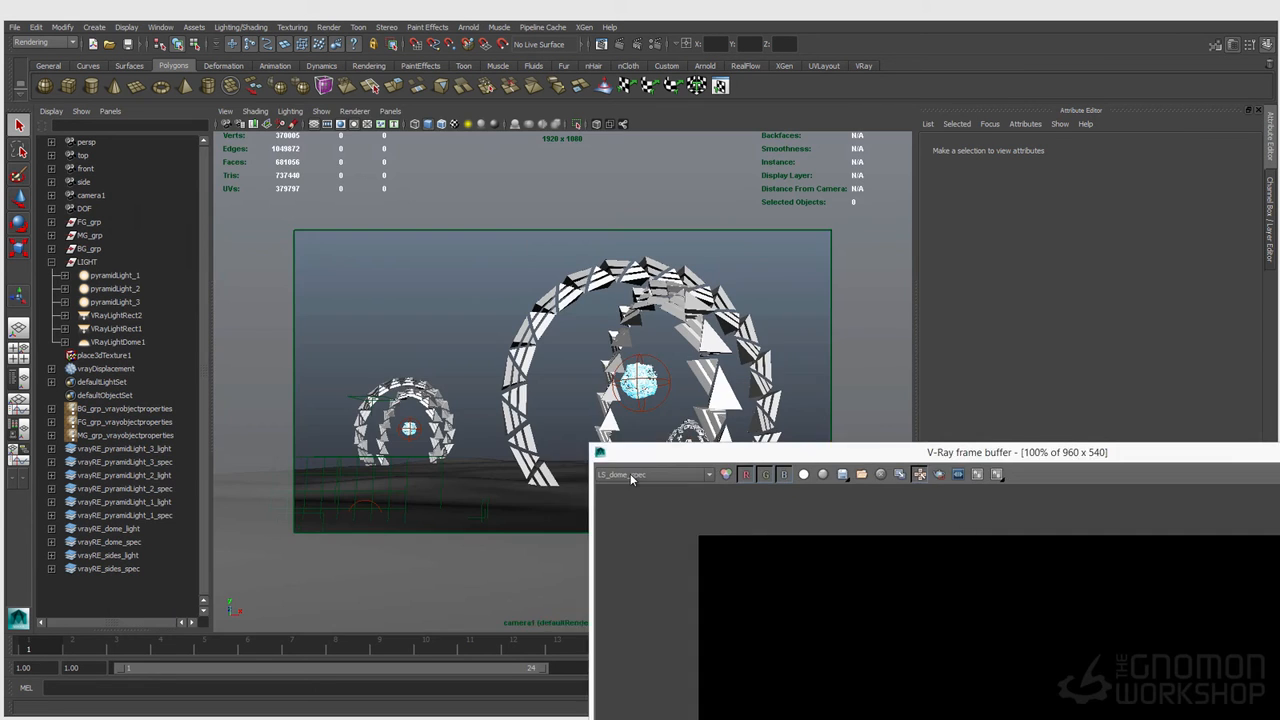
Select VRayLightDome1 and expand the two dome render elements to check which light is assigned to them.
left_click_drag(805, 452, 427, 604)
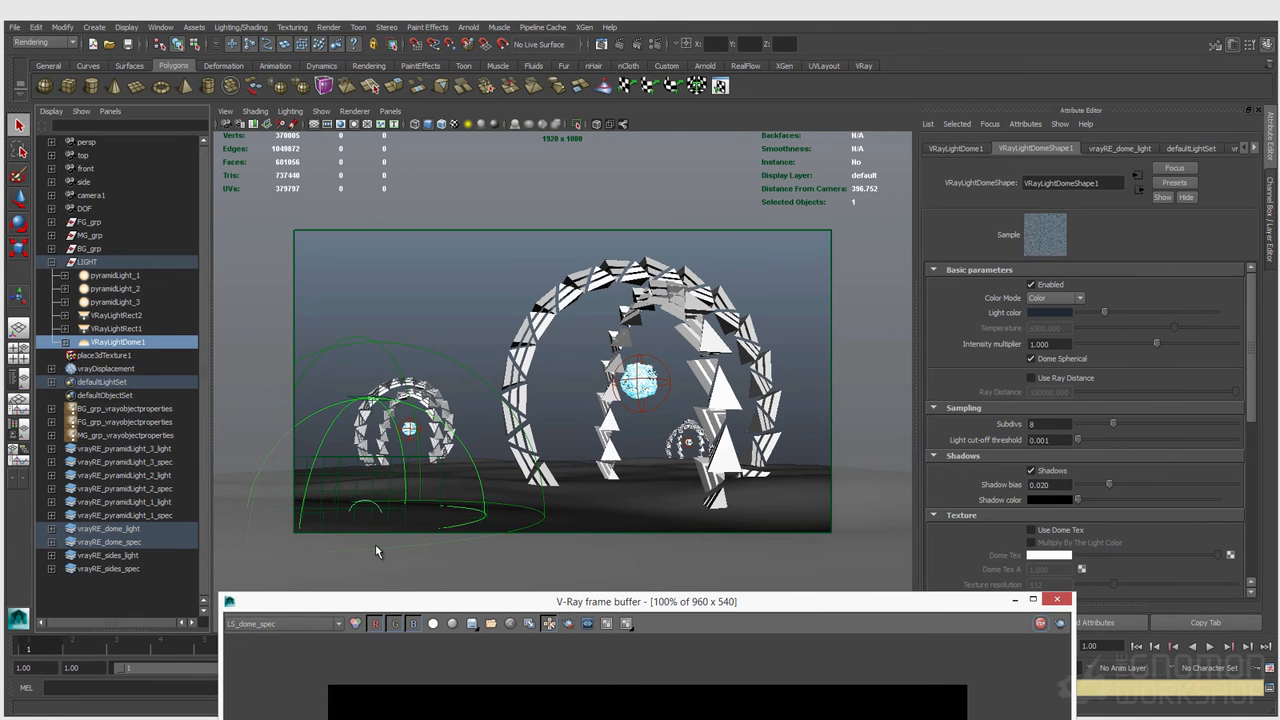
left_click(52, 542)
left_click(52, 529)
left_click(412, 602)
left_click_drag(412, 604, 242, 240)
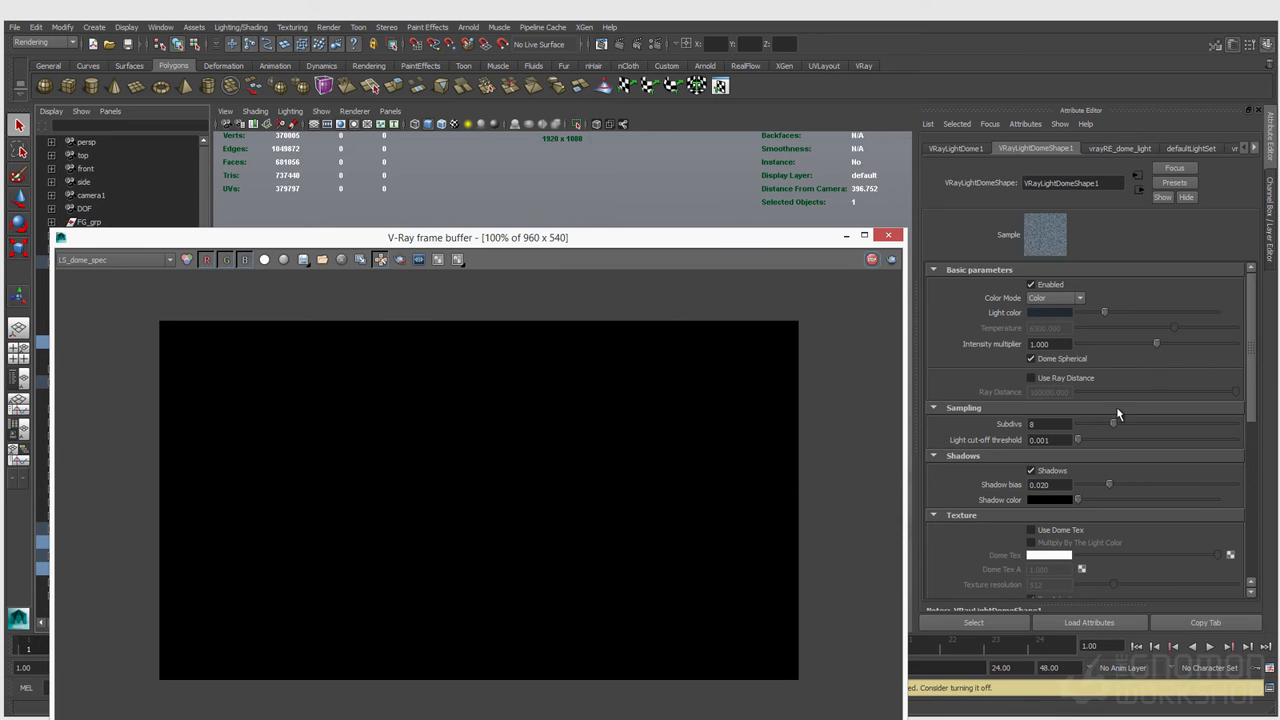
Brighten the dome light's colour slightly and display the LS_dome_light pass in the frame buffer.
left_click_drag(1104, 312, 1119, 313)
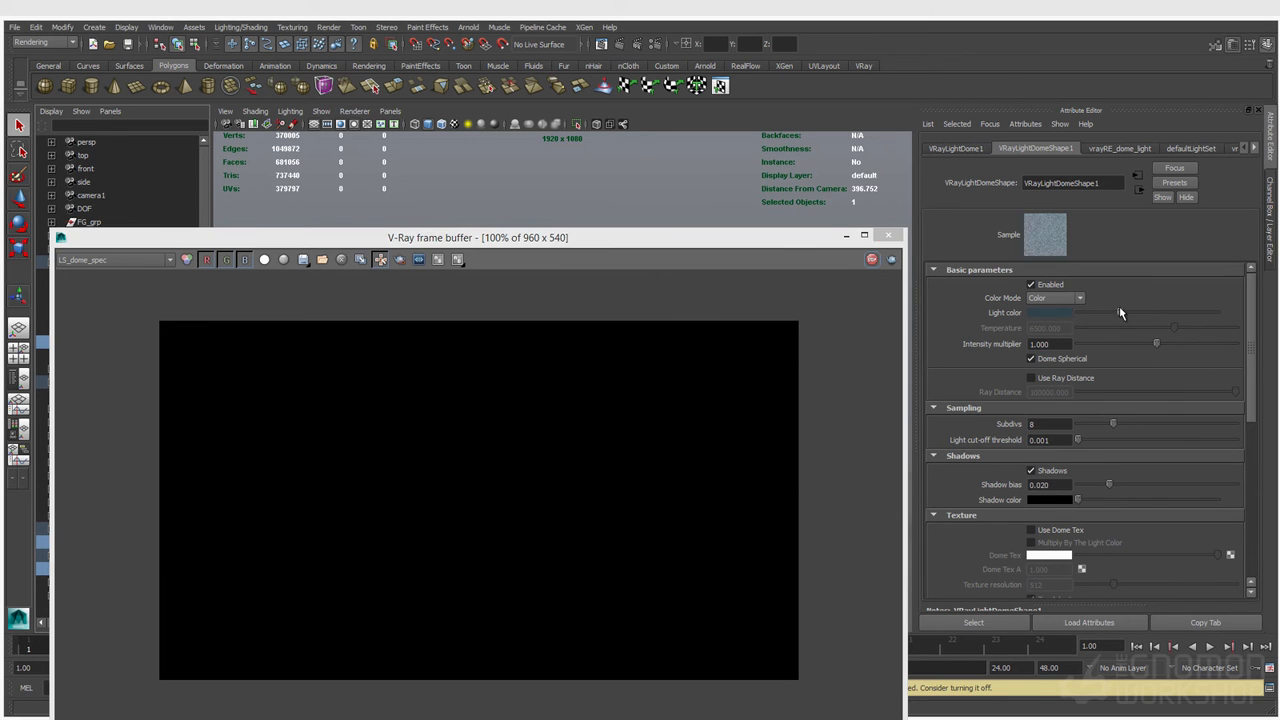
left_click_drag(758, 247, 819, 226)
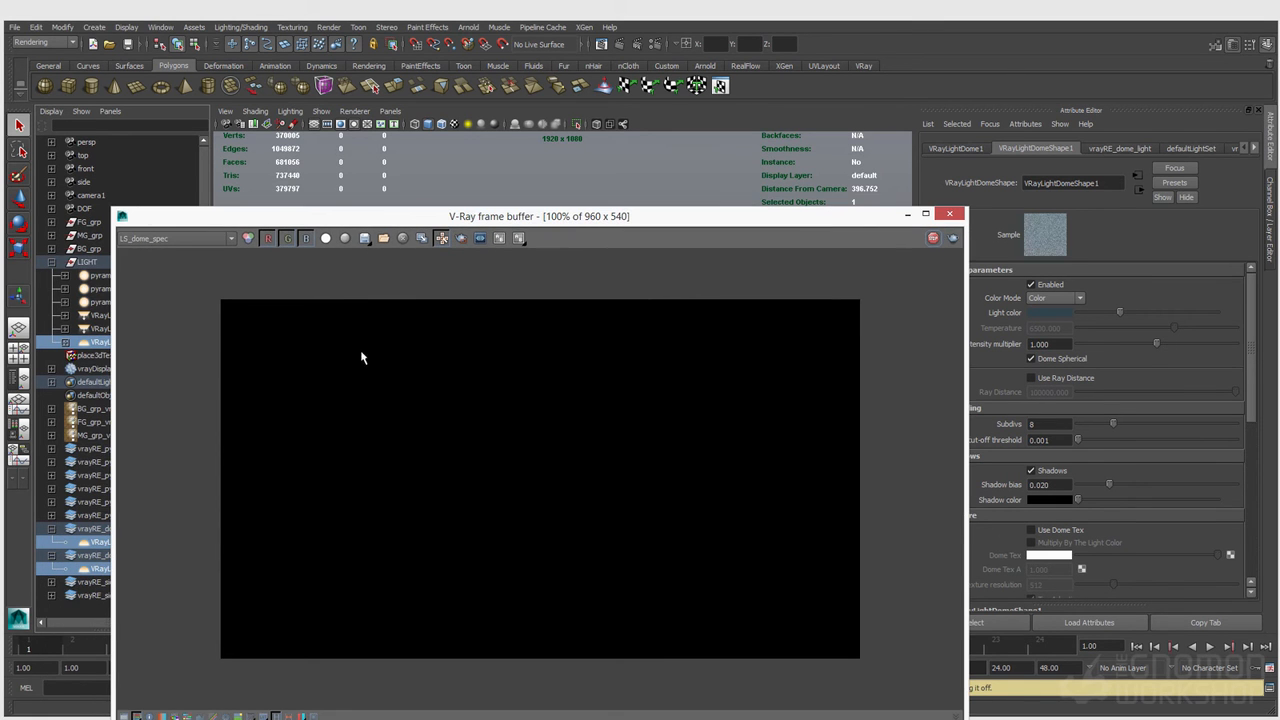
left_click(167, 240)
left_click(178, 309)
Set the dome light's intensity multiplier to 10.
left_click_drag(393, 218, 238, 164)
left_click(1072, 344)
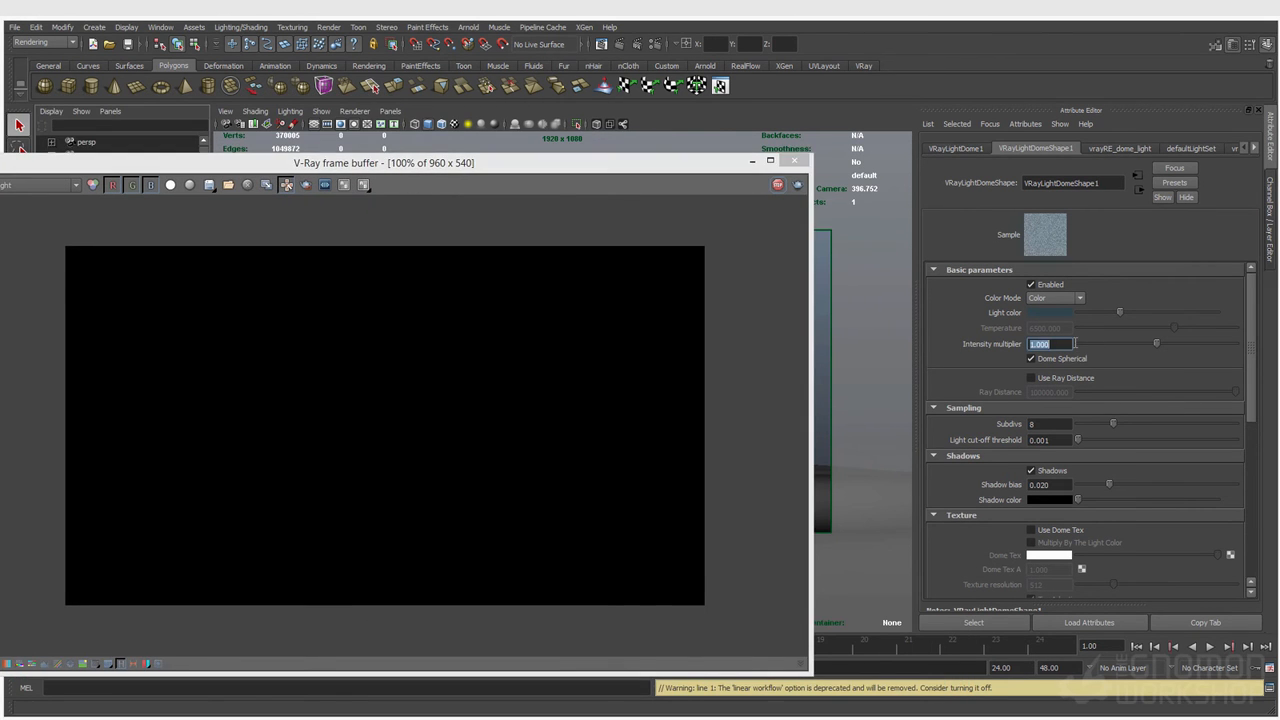
type("10")
key("Return")
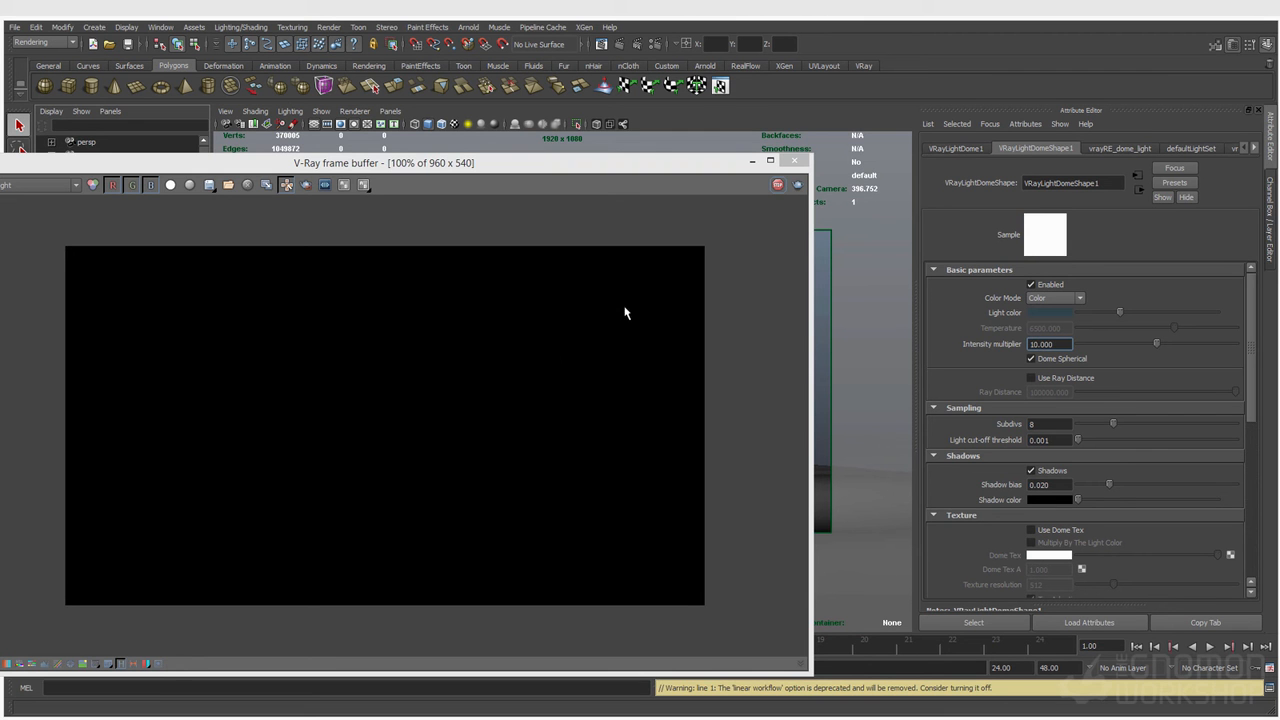
Bring the whole frame buffer into view and display the RGB color pass to judge the dome light's effect.
left_click_drag(398, 165, 730, 77)
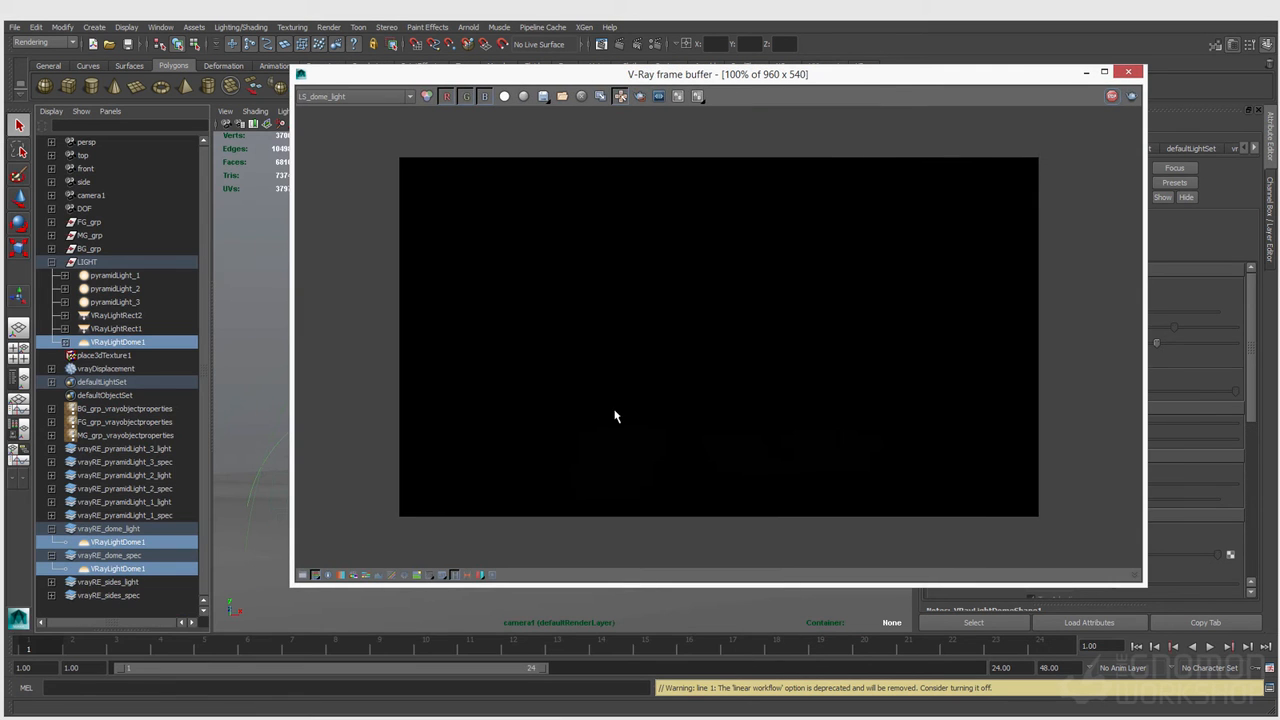
left_click(332, 94)
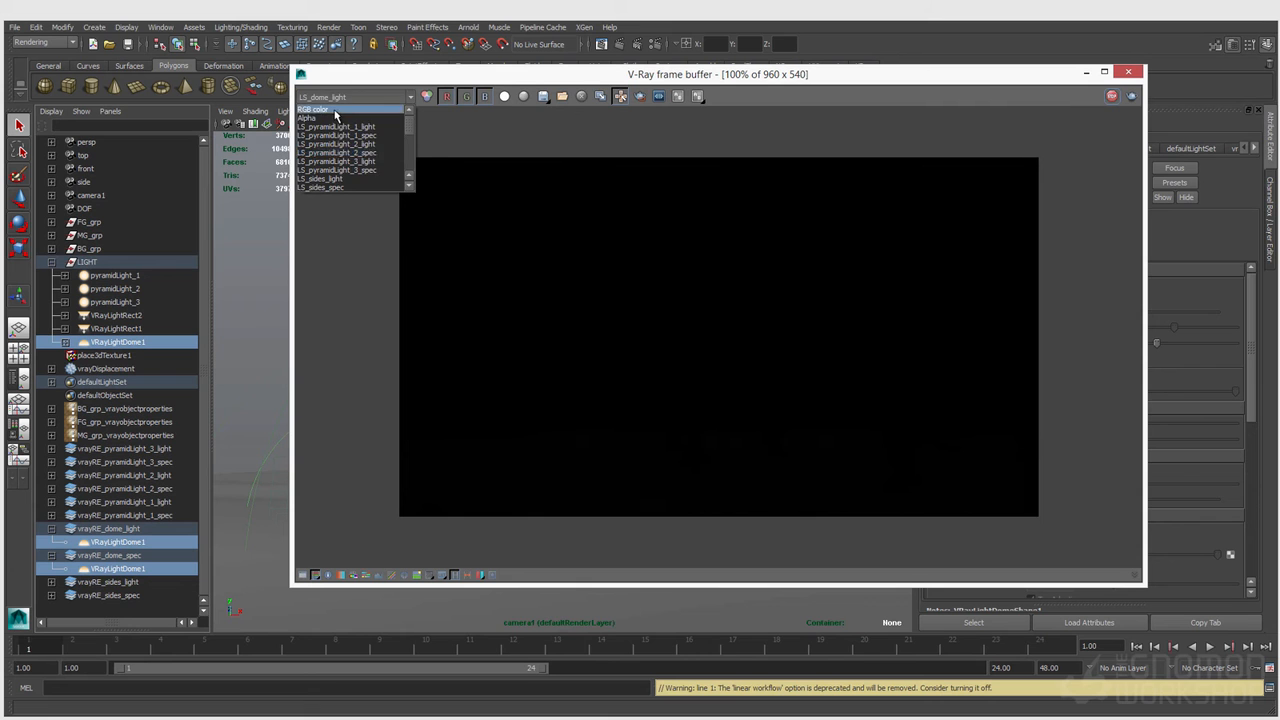
left_click(334, 109)
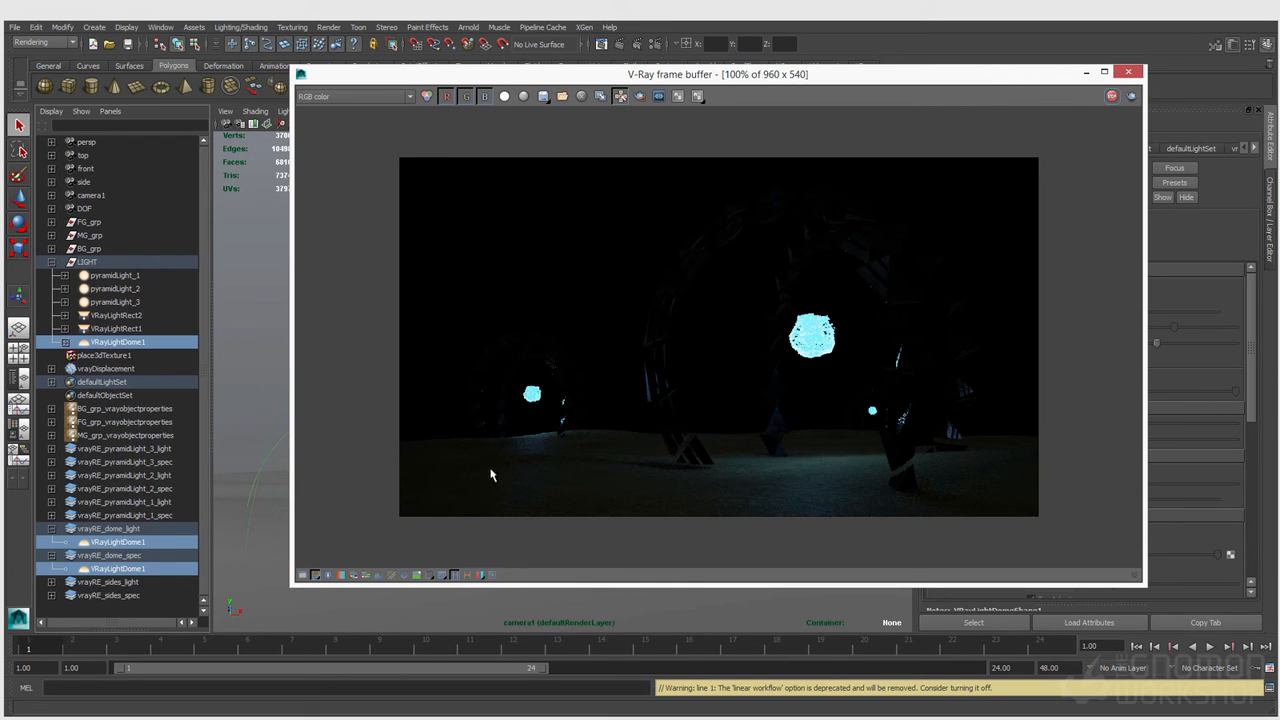
Set the dome light's intensity multiplier to 50, keeping the render visible beside its attributes.
left_click_drag(672, 84, 485, 84)
left_click(1060, 344)
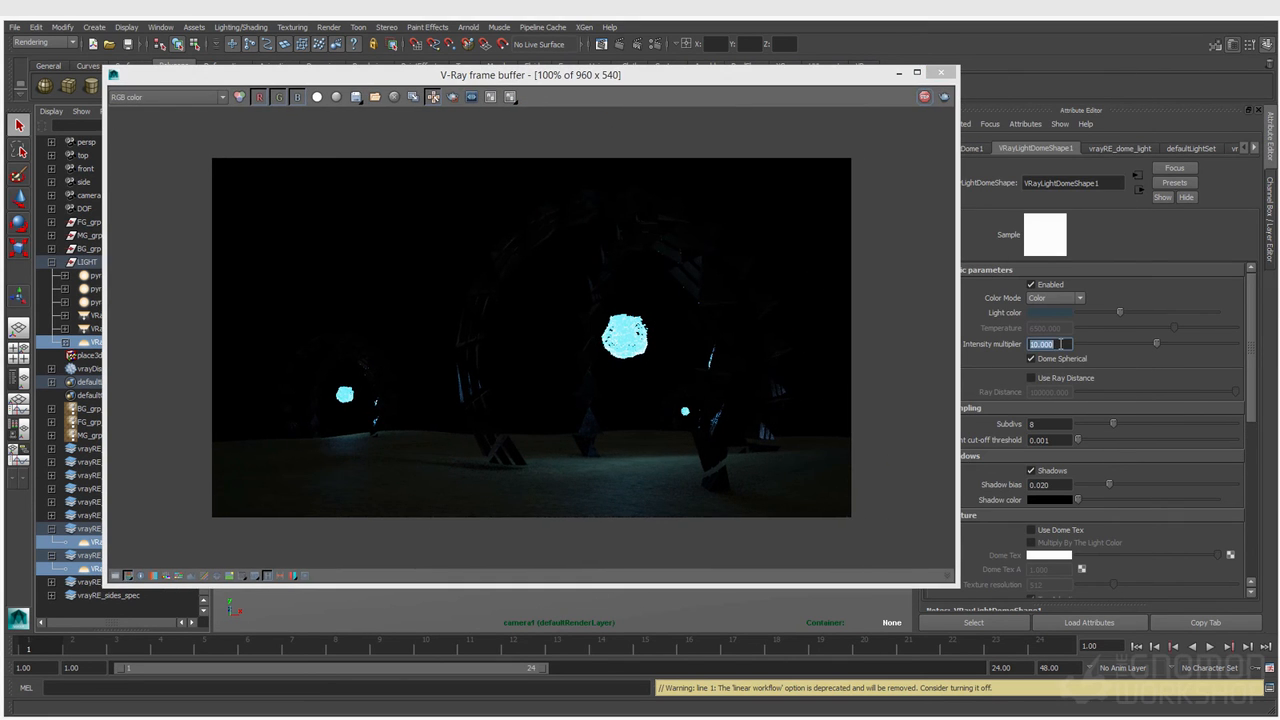
type("5")
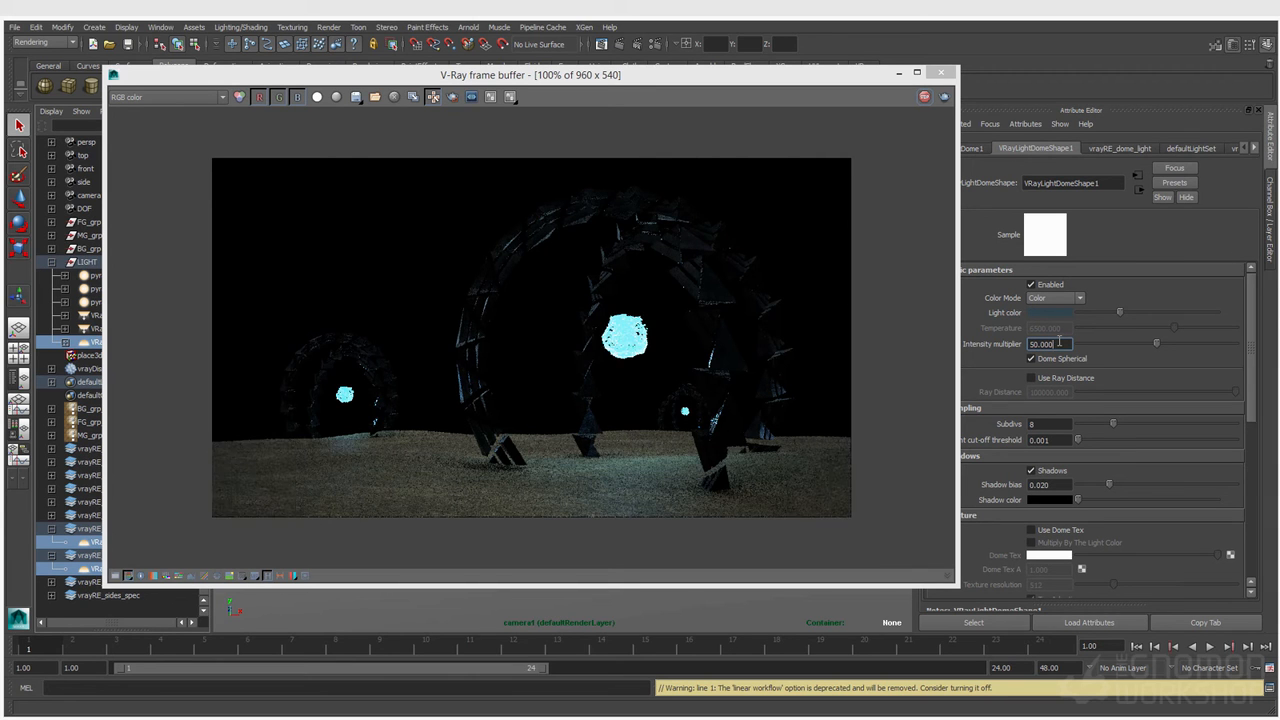
Display LS_dome_light and LS_dome_spec for the stronger dome light and inspect the specular pass's pixels.
left_click(163, 98)
scroll(144, 154, "down", 3)
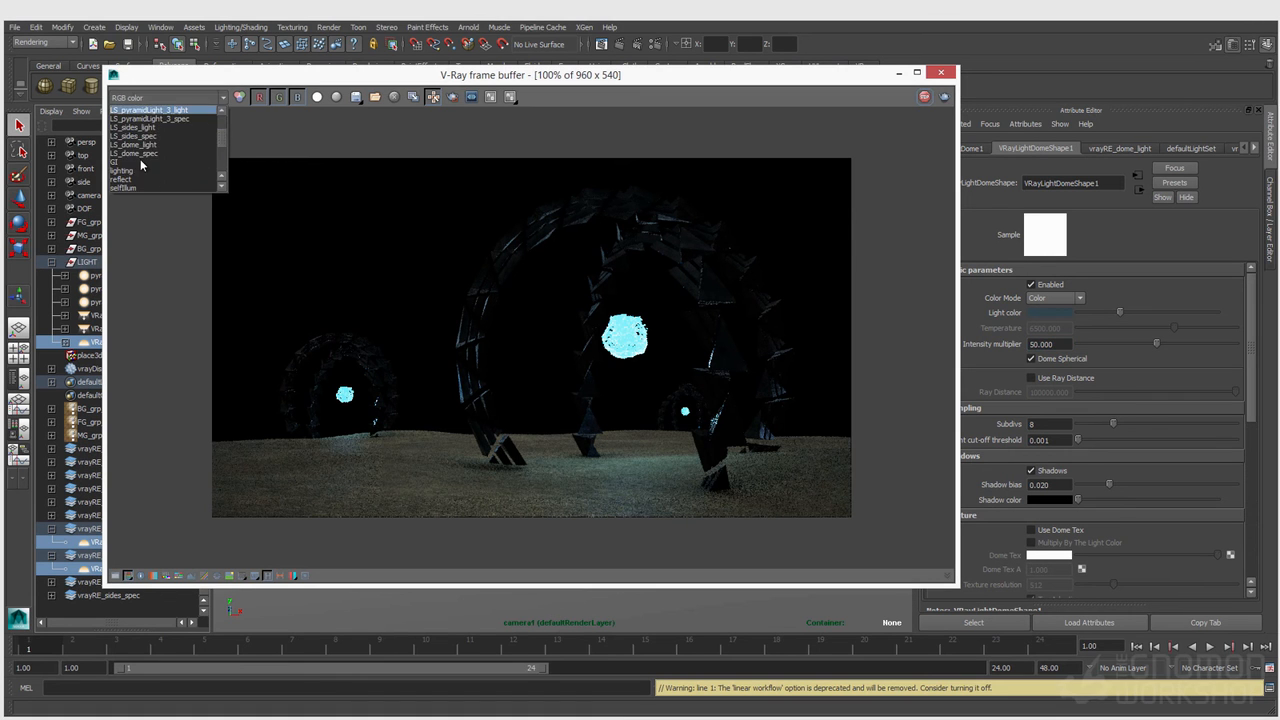
left_click(147, 152)
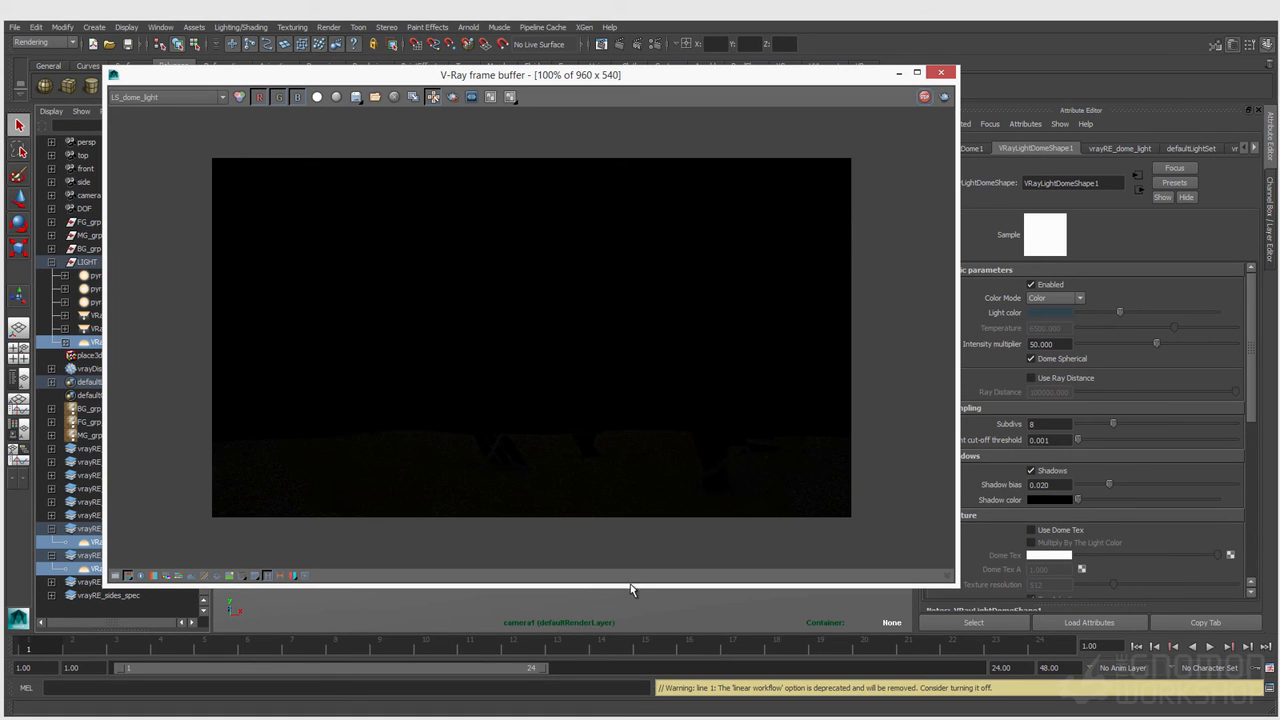
left_click(187, 97)
left_click(165, 151)
right_click_drag(575, 440, 617, 466)
Display the GI pass to check the dome light's contribution to the indirect lighting.
left_click(165, 97)
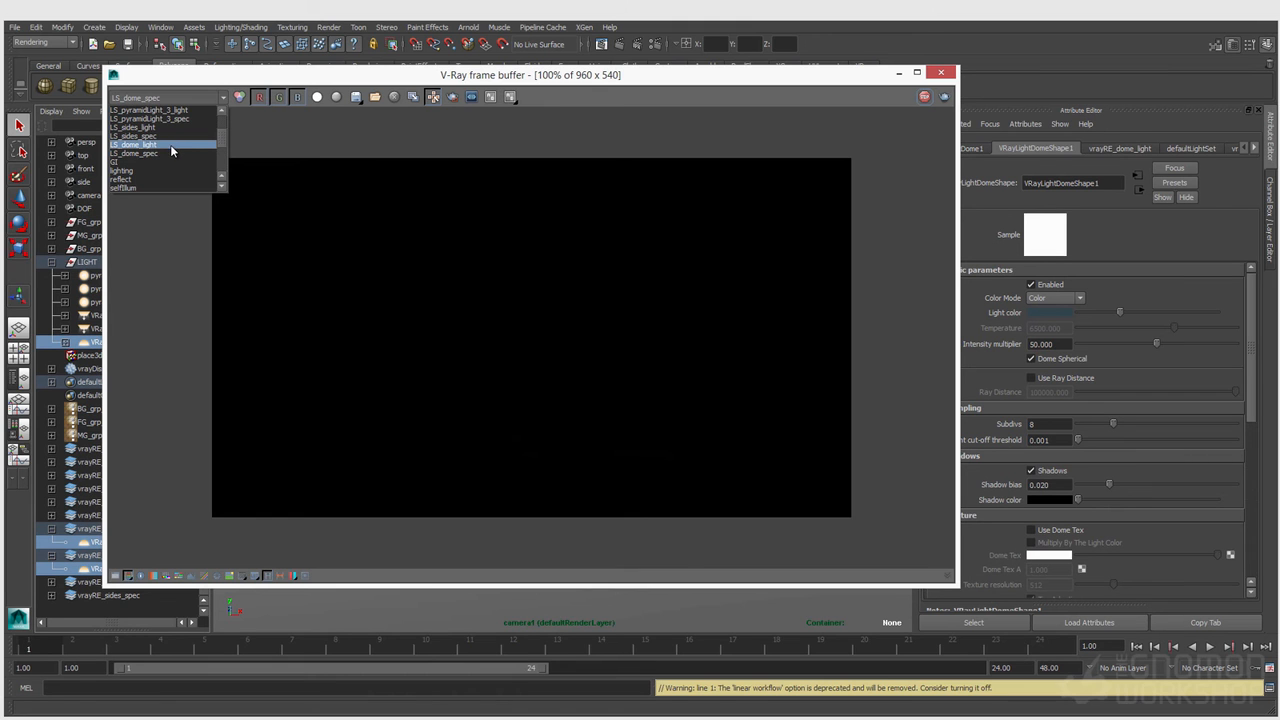
scroll(120, 160, "up", 3)
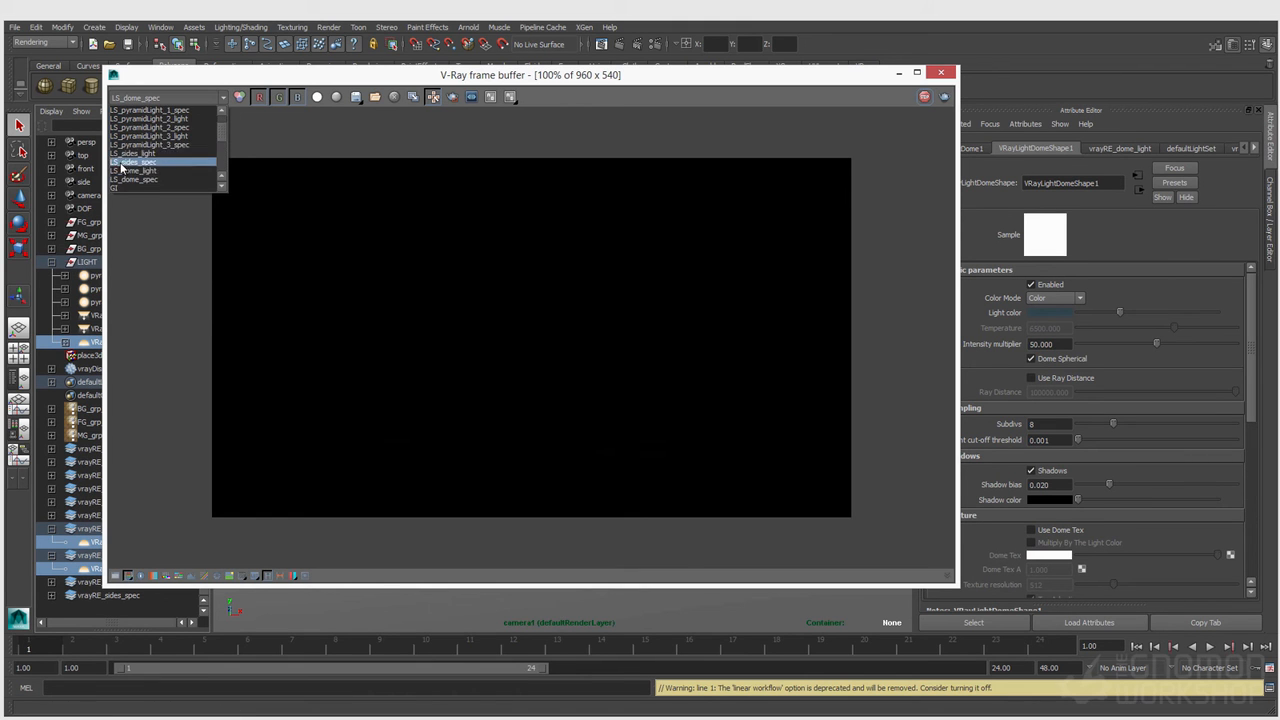
left_click(140, 187)
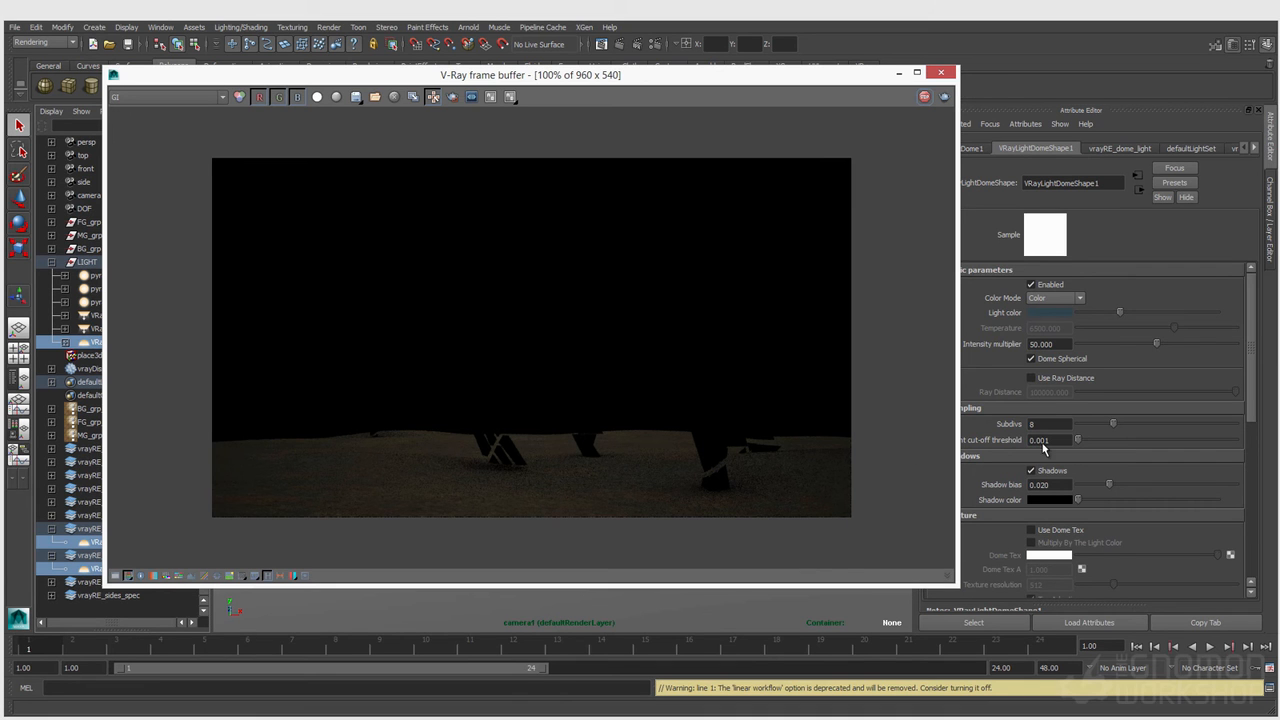
Review the dome light's diffuse and specular options and set its intensity multiplier back to 1.
scroll(1043, 449, "down", 5)
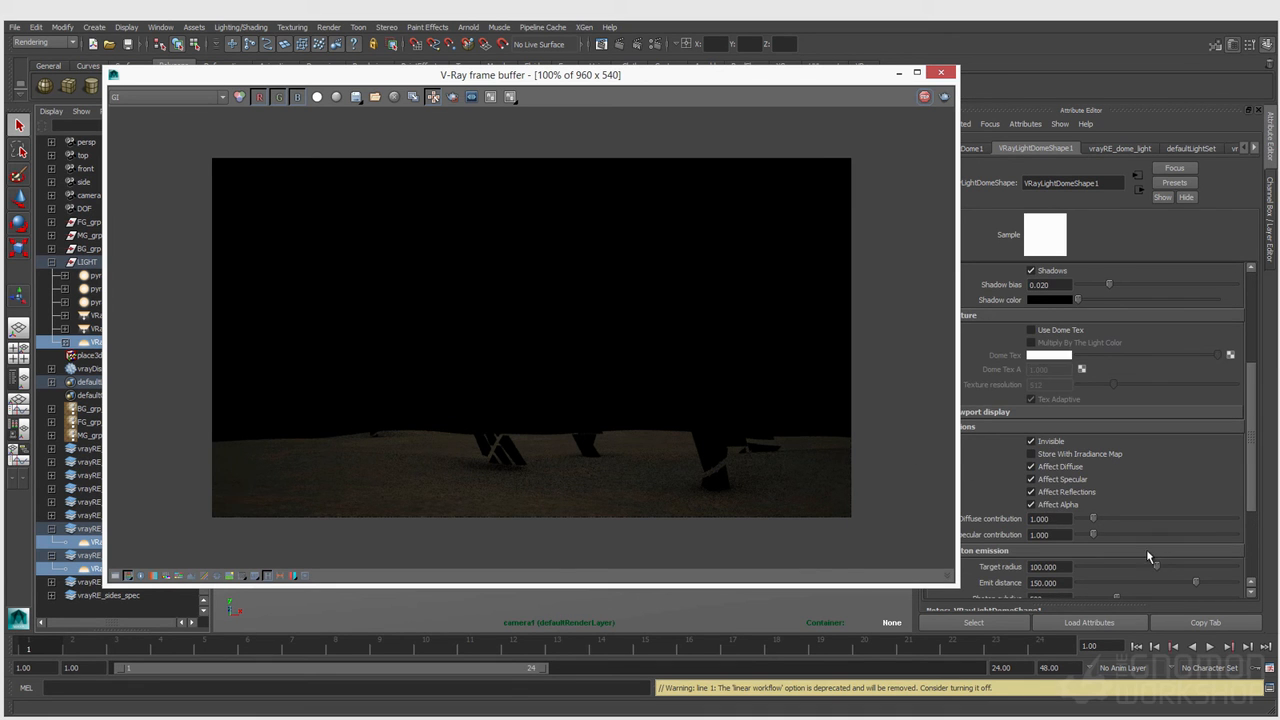
scroll(967, 348, "up", 5)
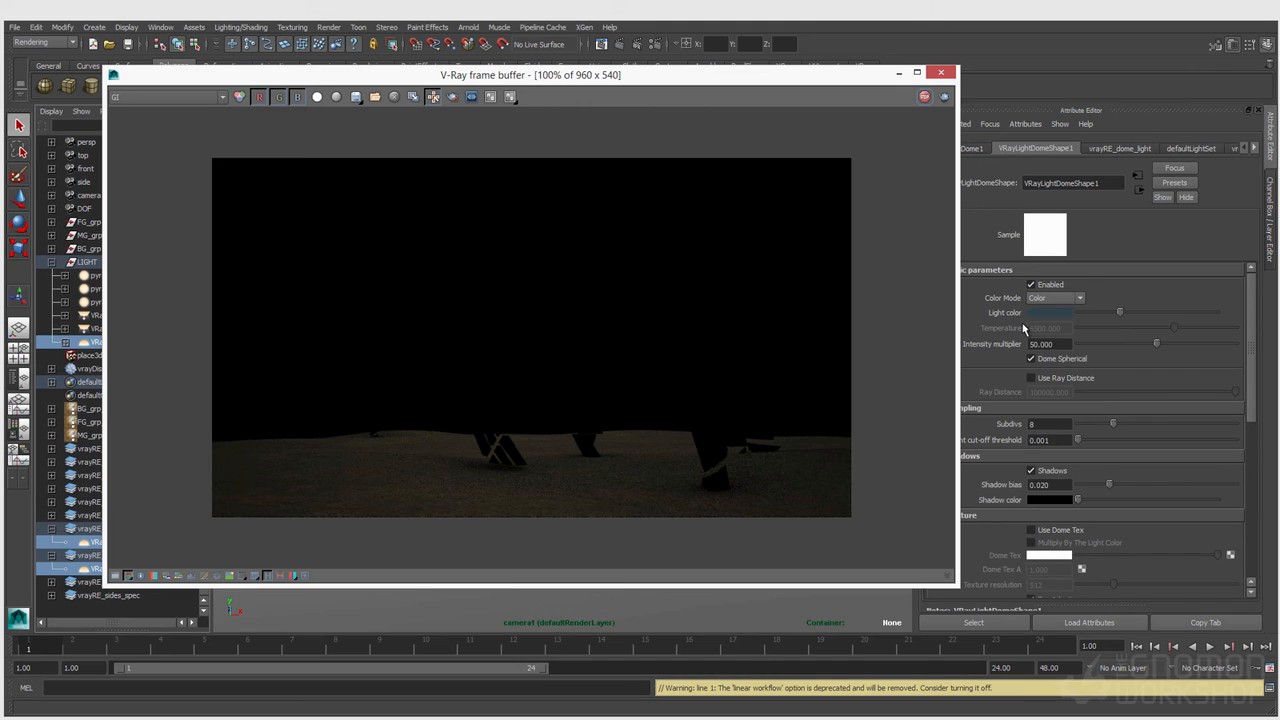
left_click(1050, 344)
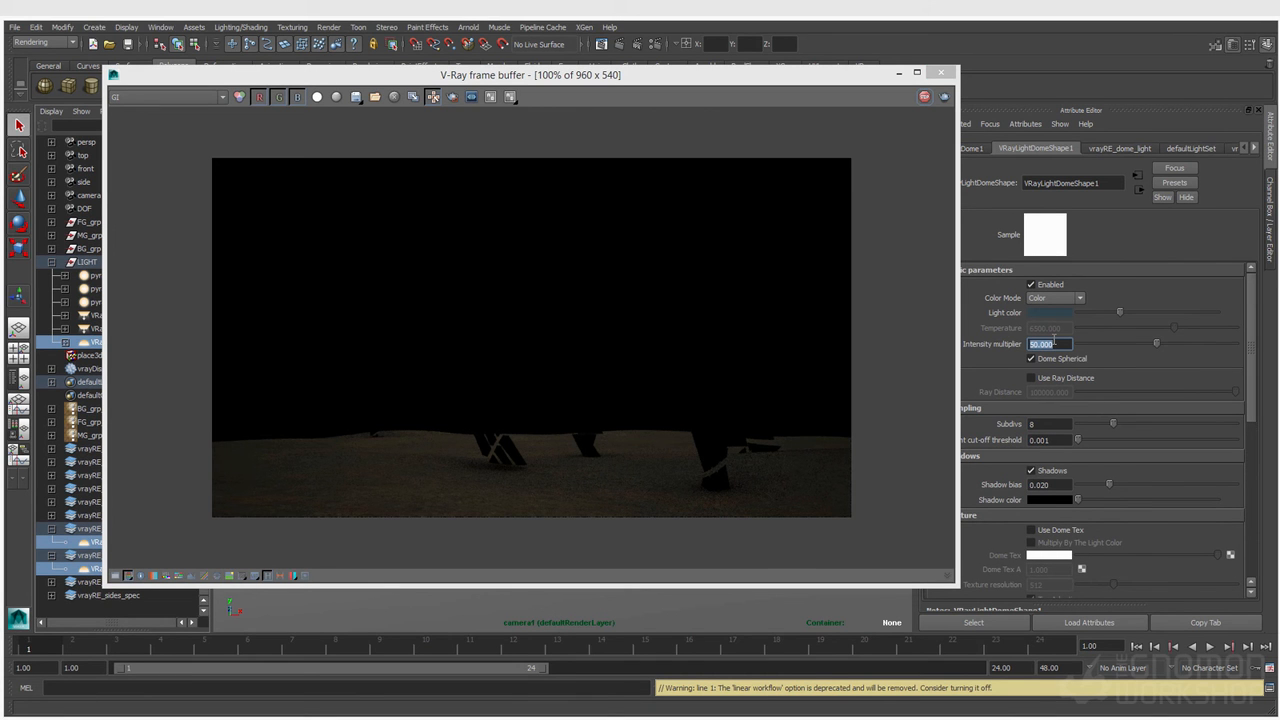
type("1")
key("Return")
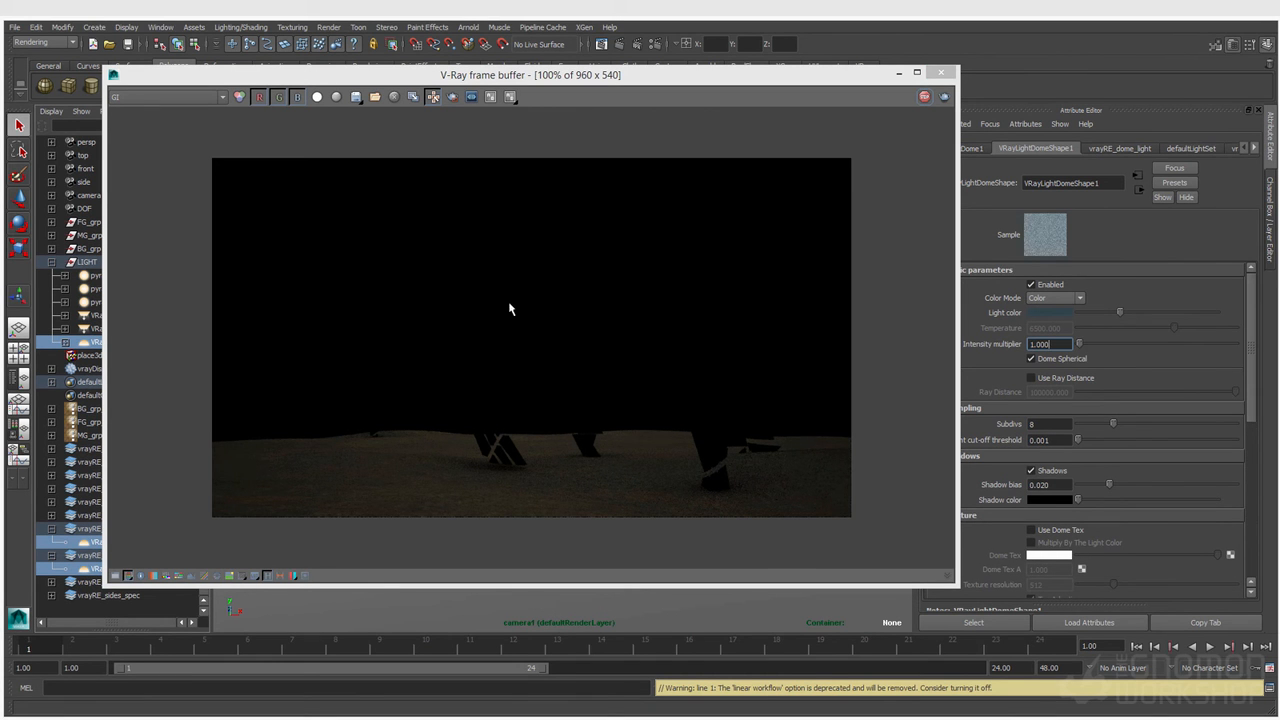
Display the RGB color pass and turn on the frame buffer's sRGB display correction.
left_click(194, 99)
left_click(160, 110)
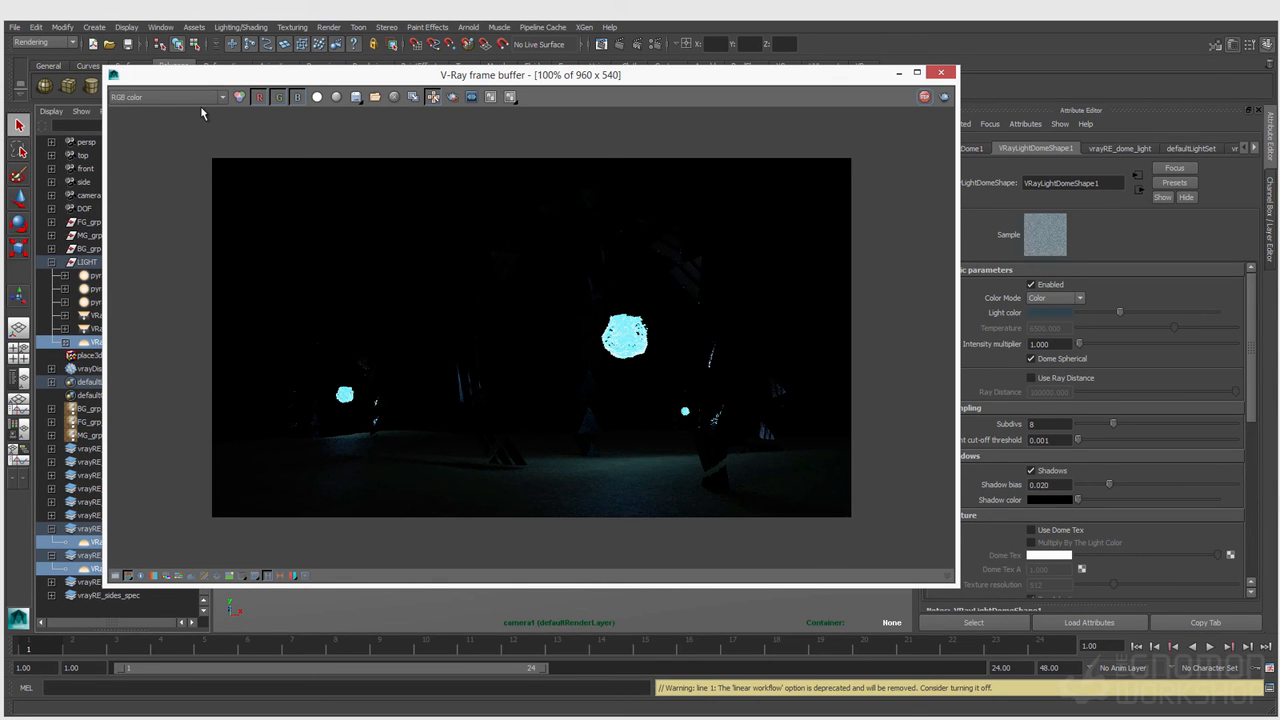
left_click_drag(248, 83, 244, 102)
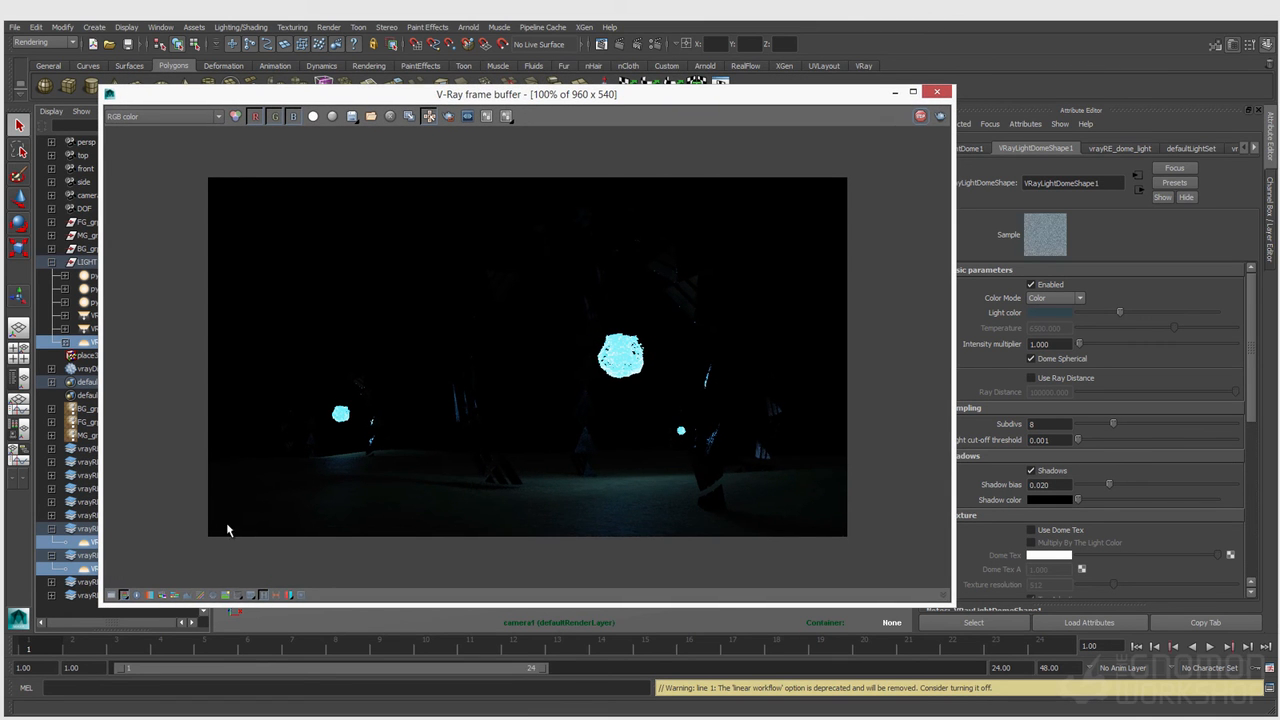
left_click(250, 595)
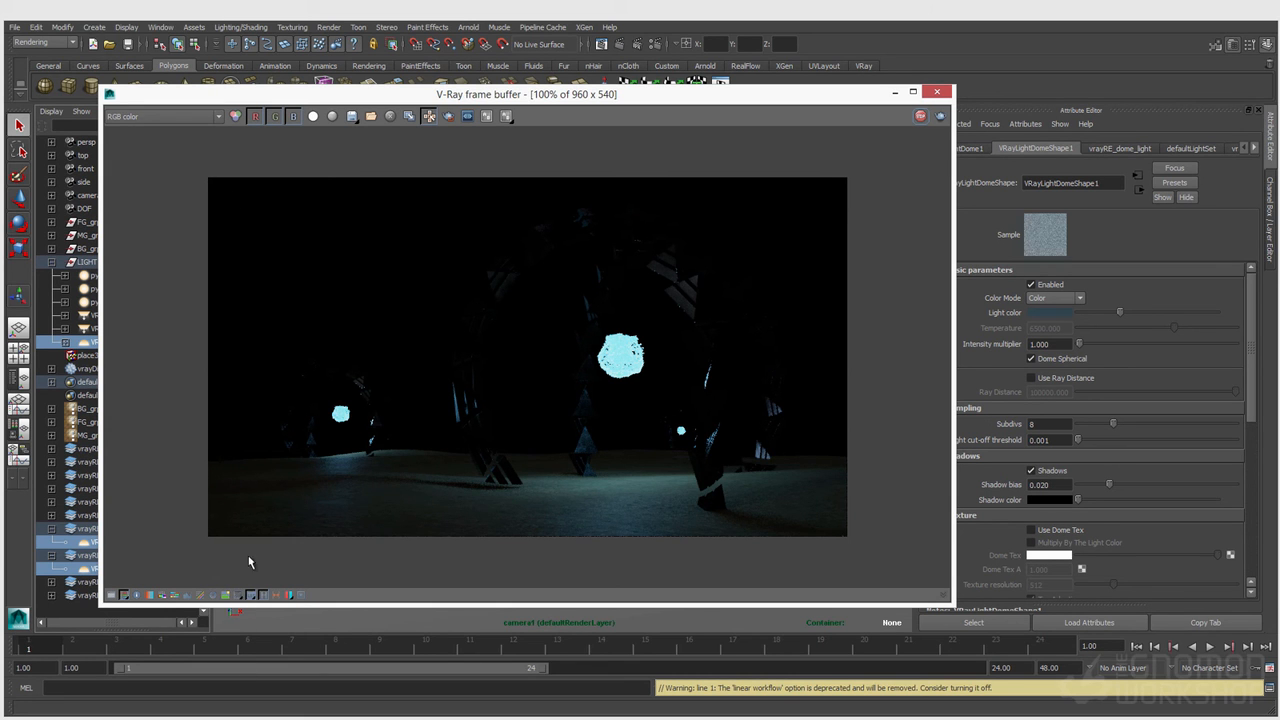
Display the LS_sides_spec and LS_sides_light passes in the frame buffer to compare the side lights' contributions.
left_click(130, 116)
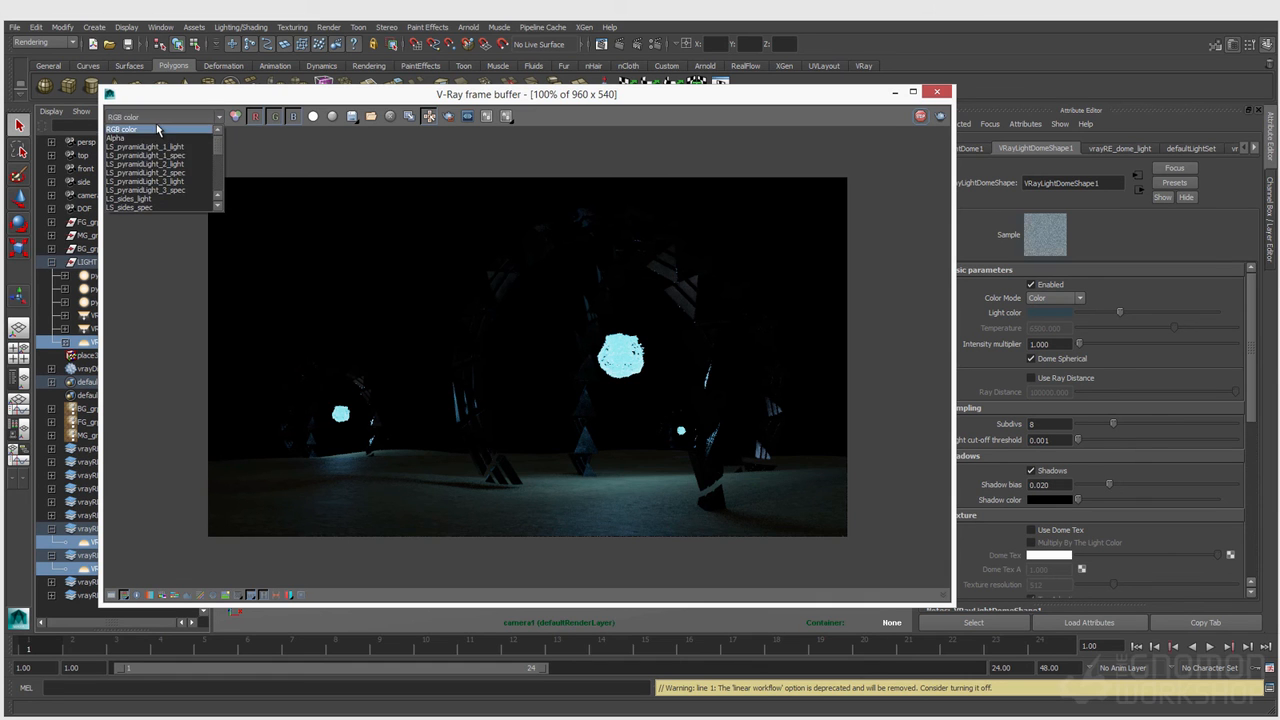
scroll(159, 140, "down", 5)
scroll(156, 168, "up", 3)
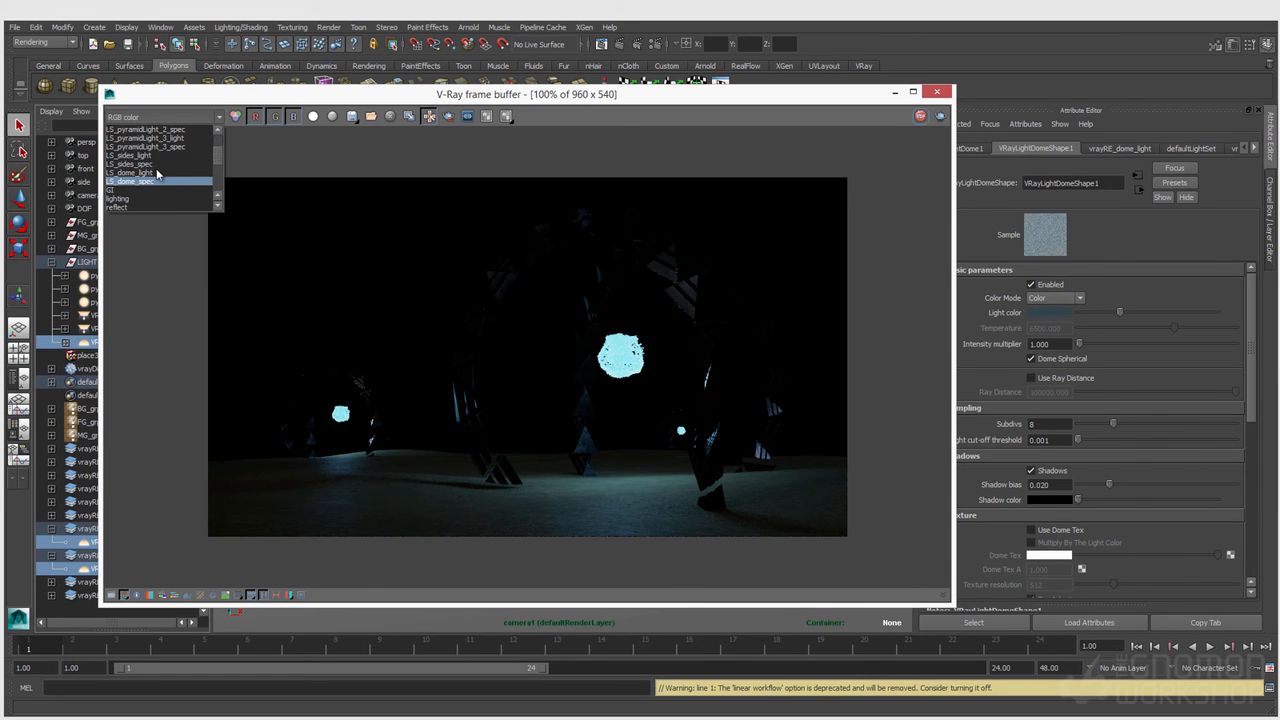
left_click(154, 164)
left_click(152, 117)
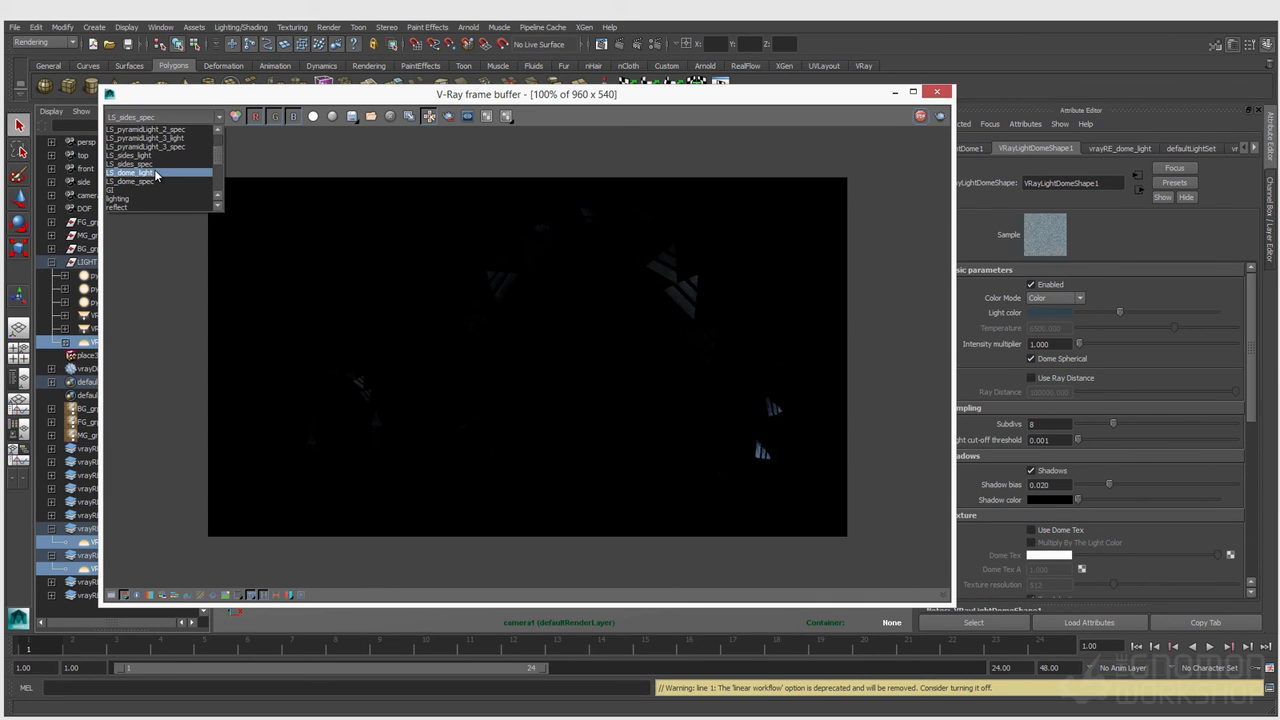
left_click(157, 166)
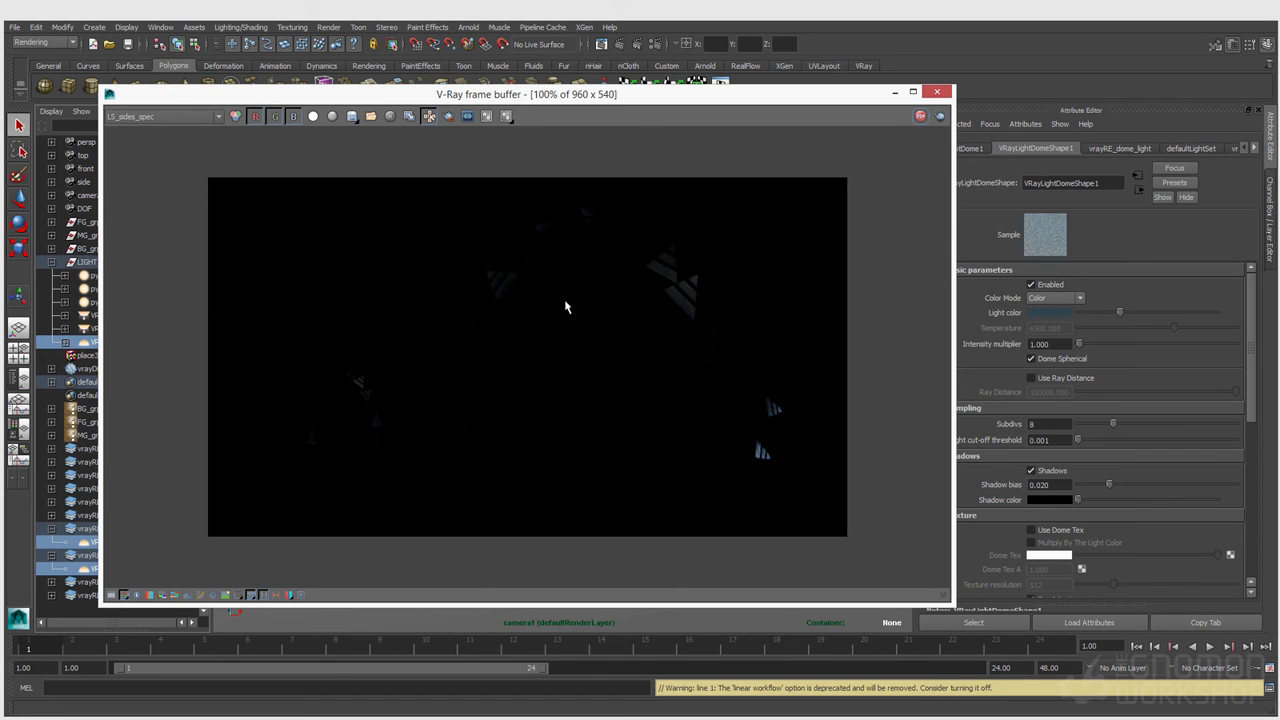
left_click(155, 117)
left_click(160, 164)
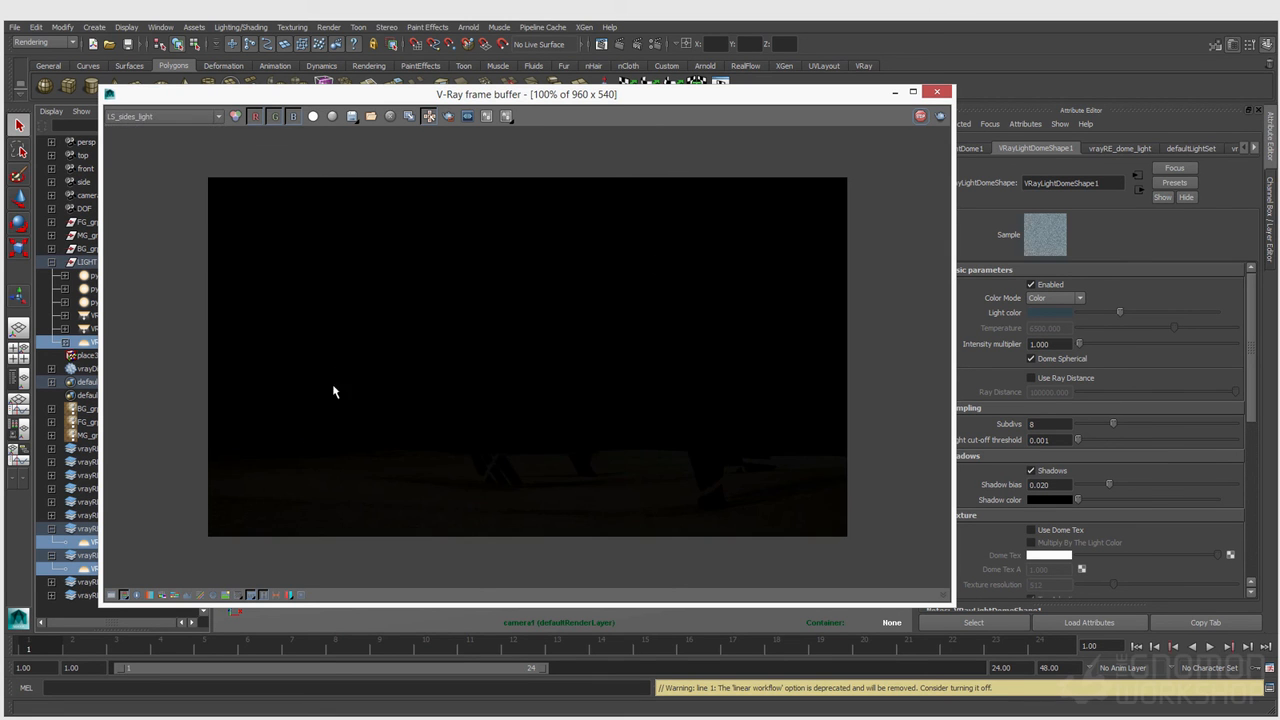
Display the LS_dome_light, LS_dome_spec and LS_pyramidLight_2_spec passes in the frame buffer.
left_click(160, 117)
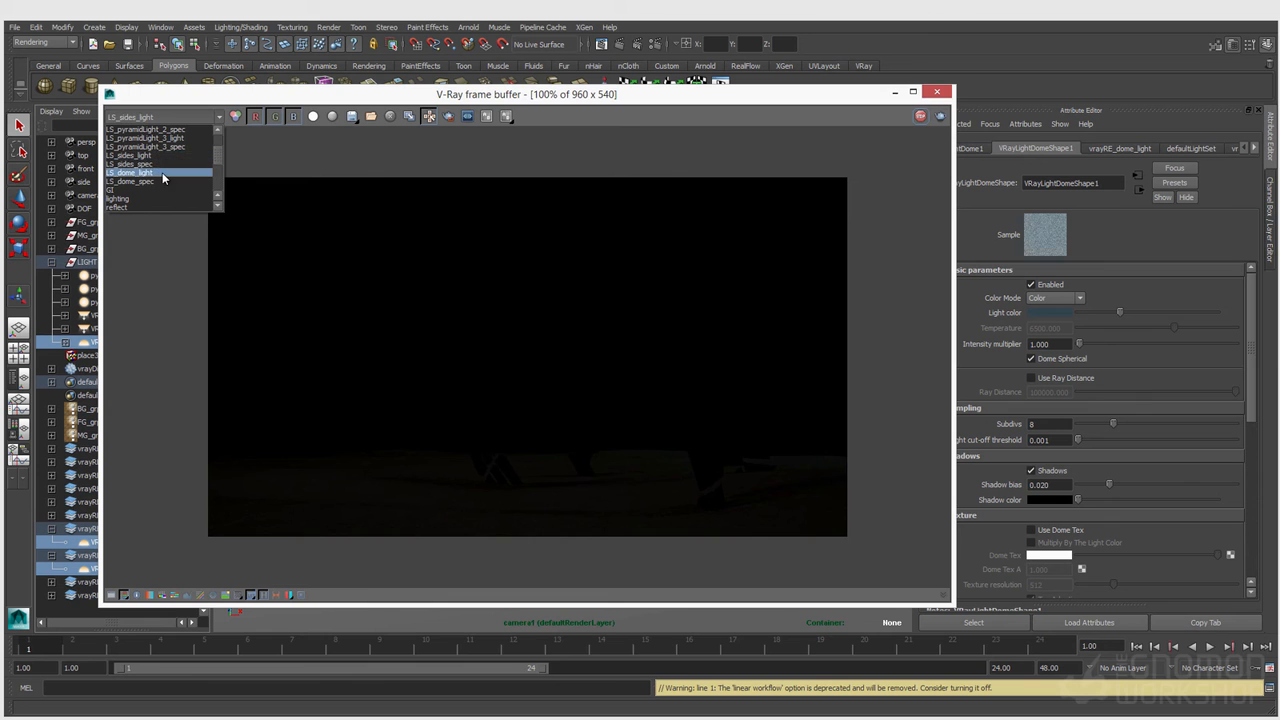
left_click(140, 173)
right_click_drag(435, 492, 340, 368)
left_click(199, 118)
left_click(172, 183)
left_click(205, 117)
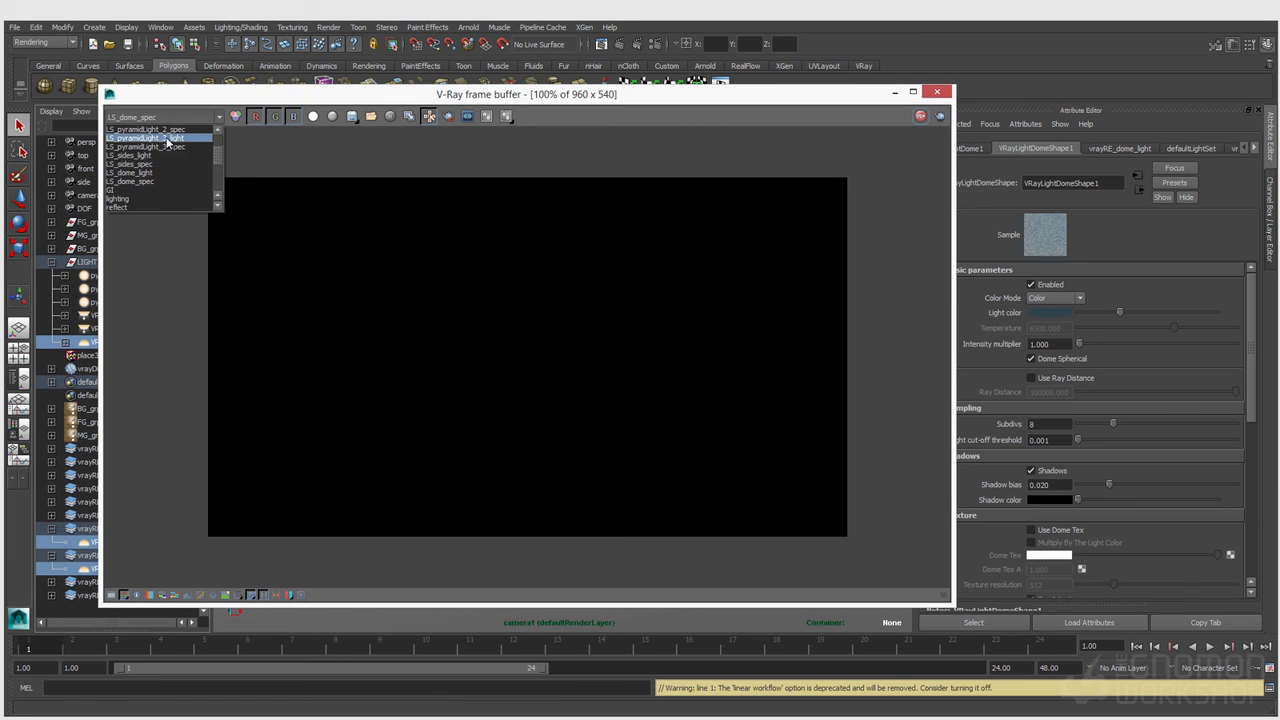
left_click(165, 129)
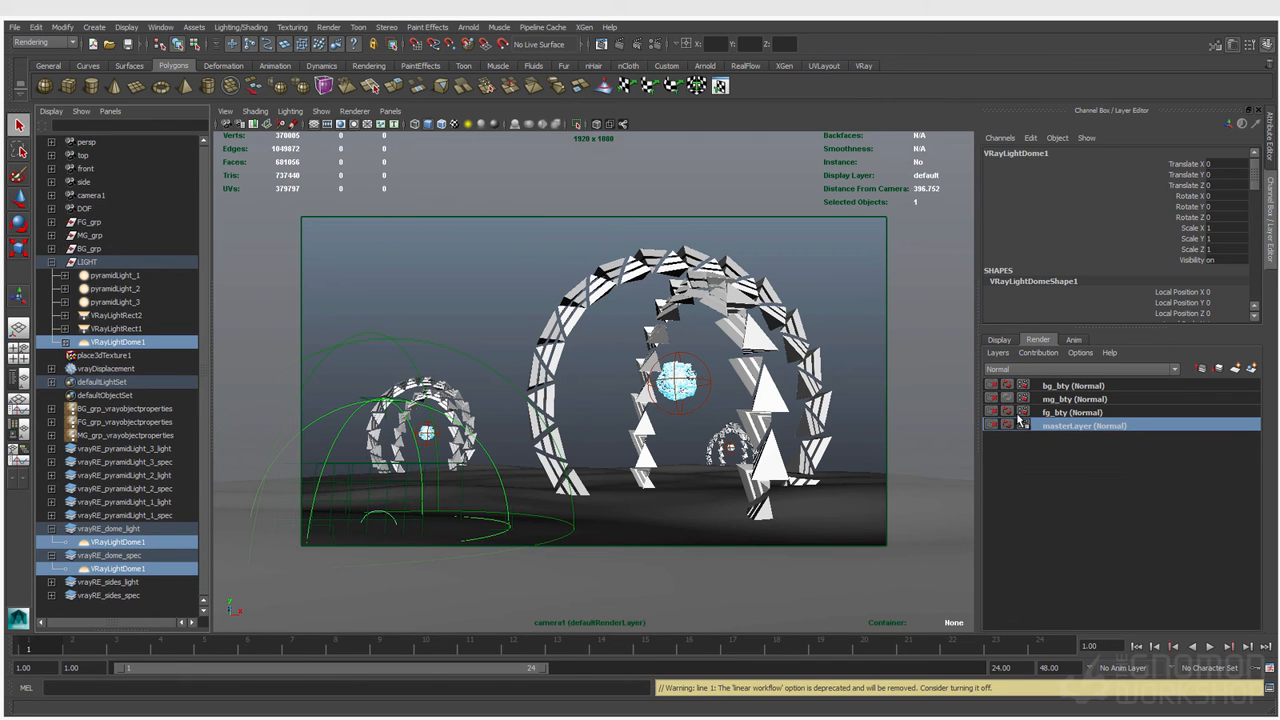
Make masterLayer renderable and collapse the dome render elements and the LIGHT group in the Outliner.
left_click(993, 426)
left_click(52, 528)
left_click(51, 541)
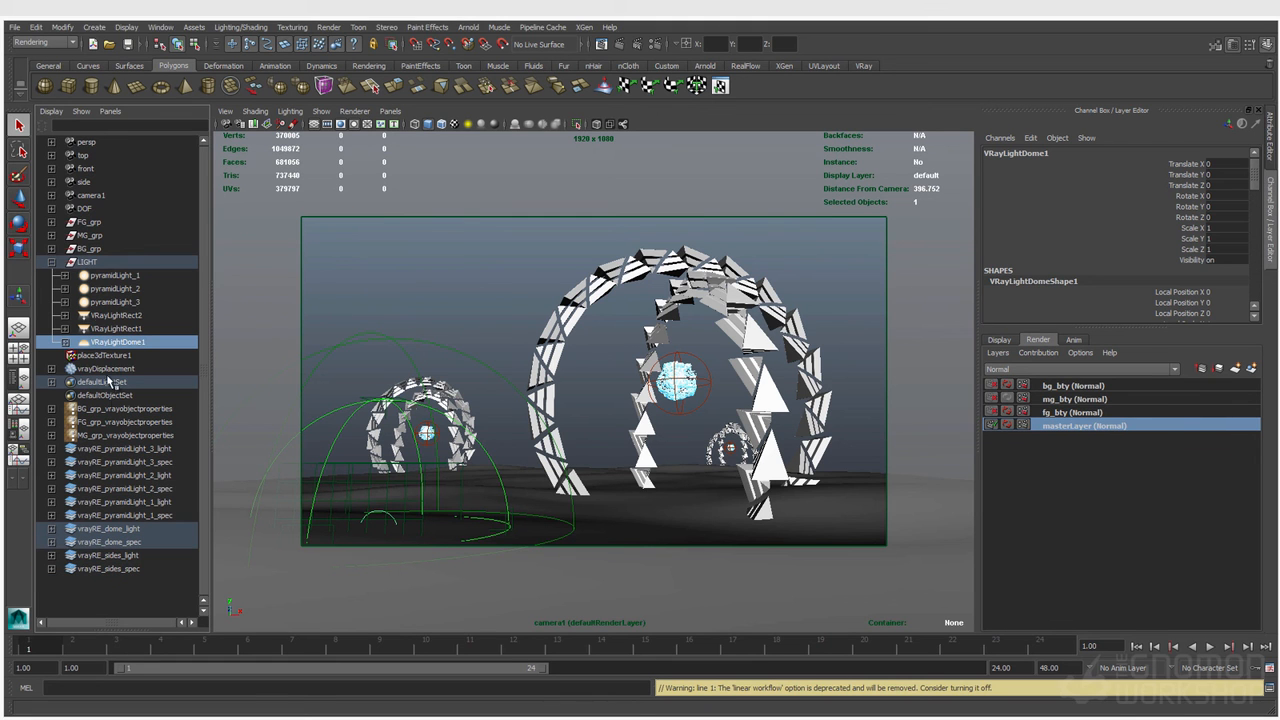
left_click(51, 262)
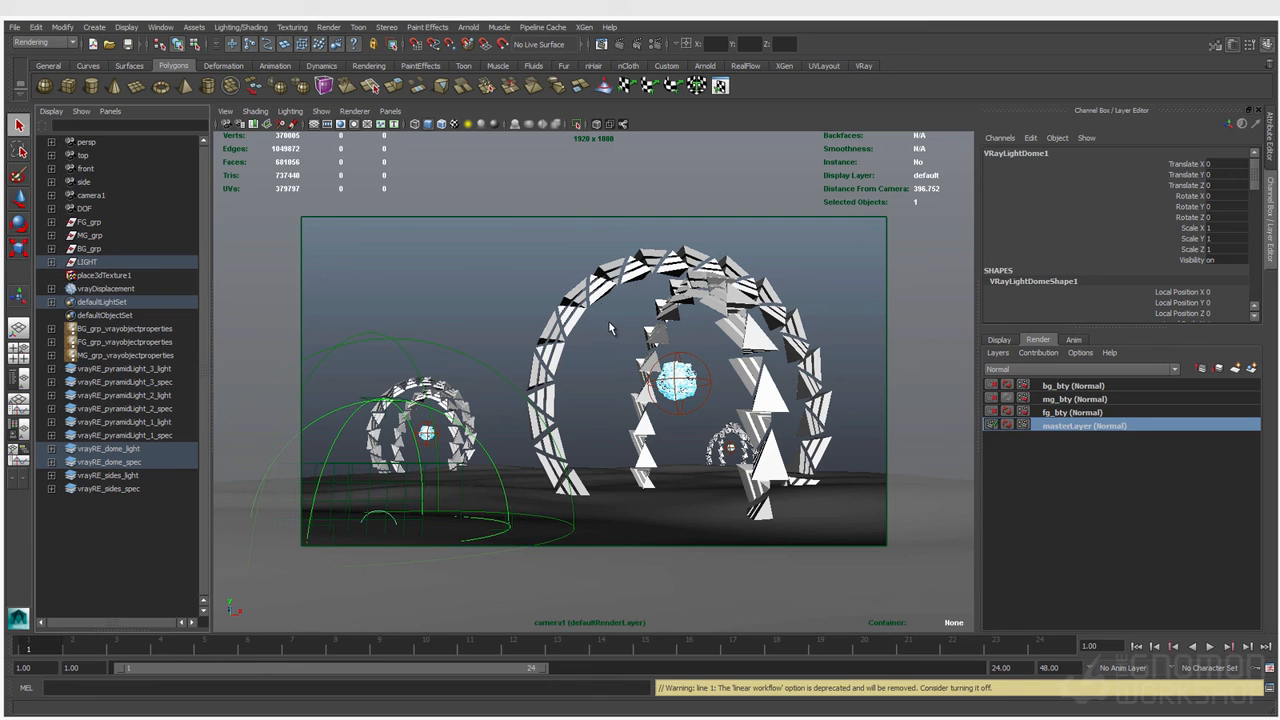
Save the scene and clear the object selection.
key("ctrl+s")
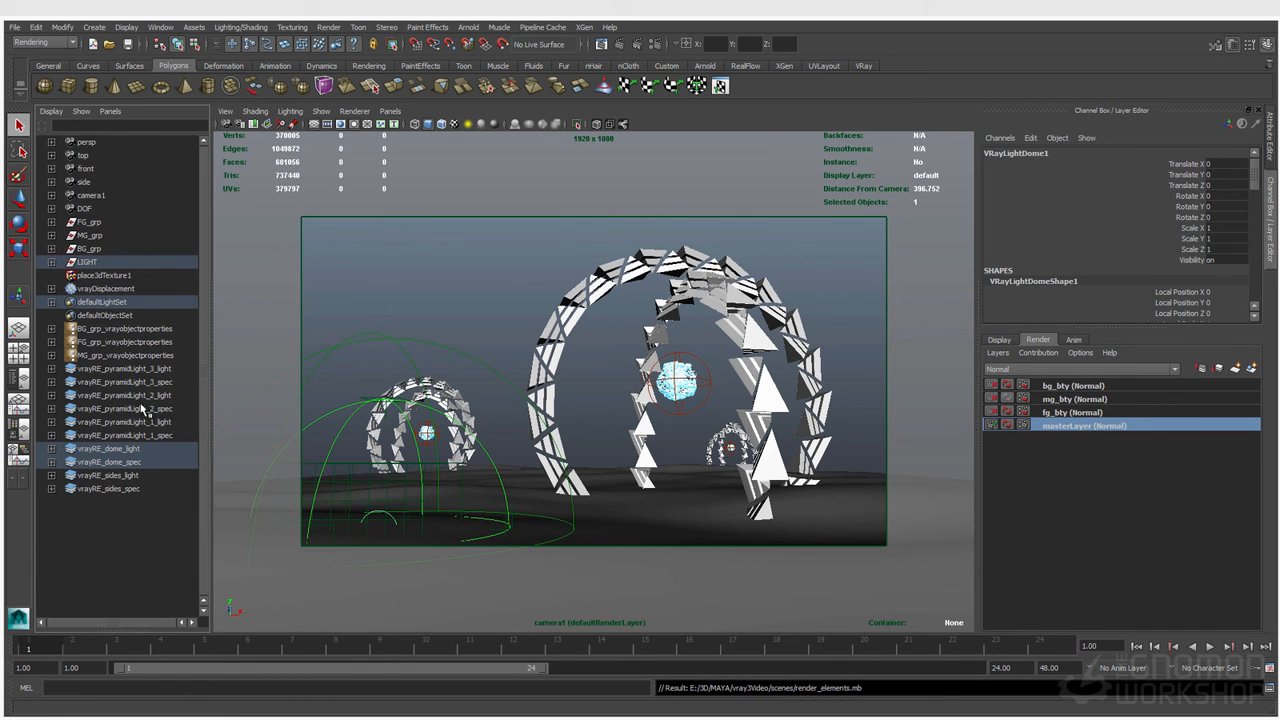
left_click(160, 368)
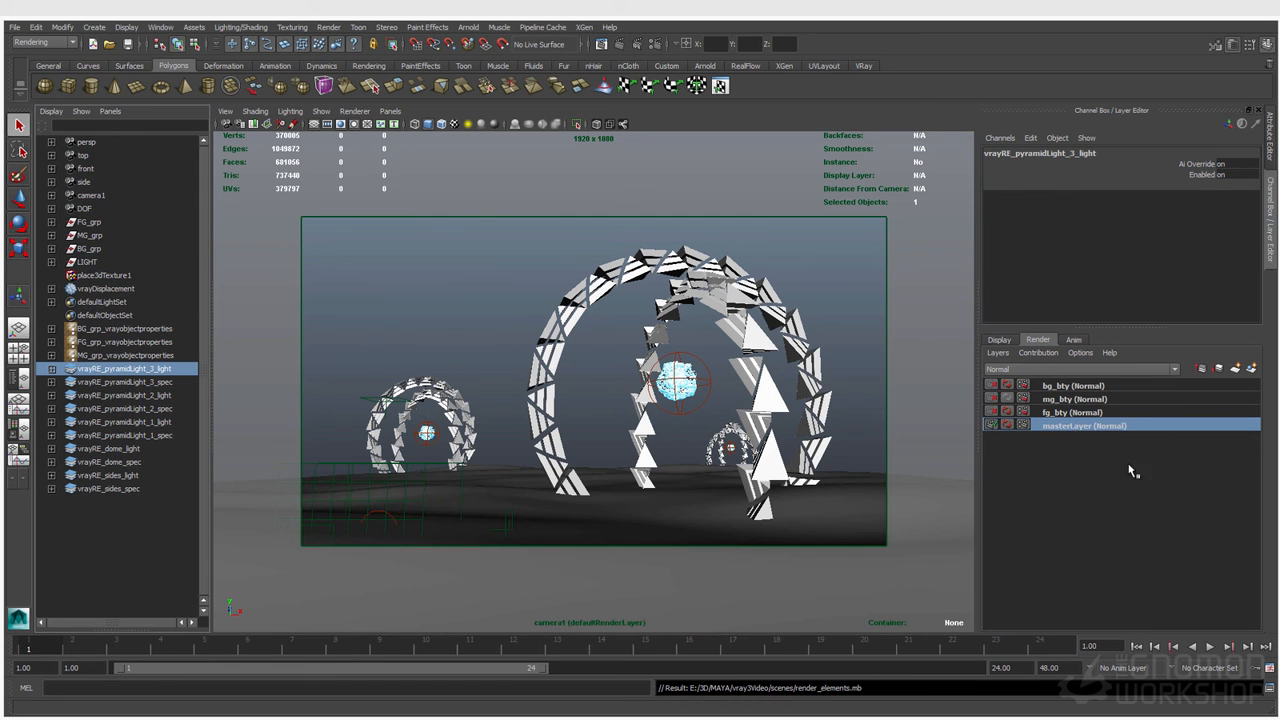
left_click(451, 277)
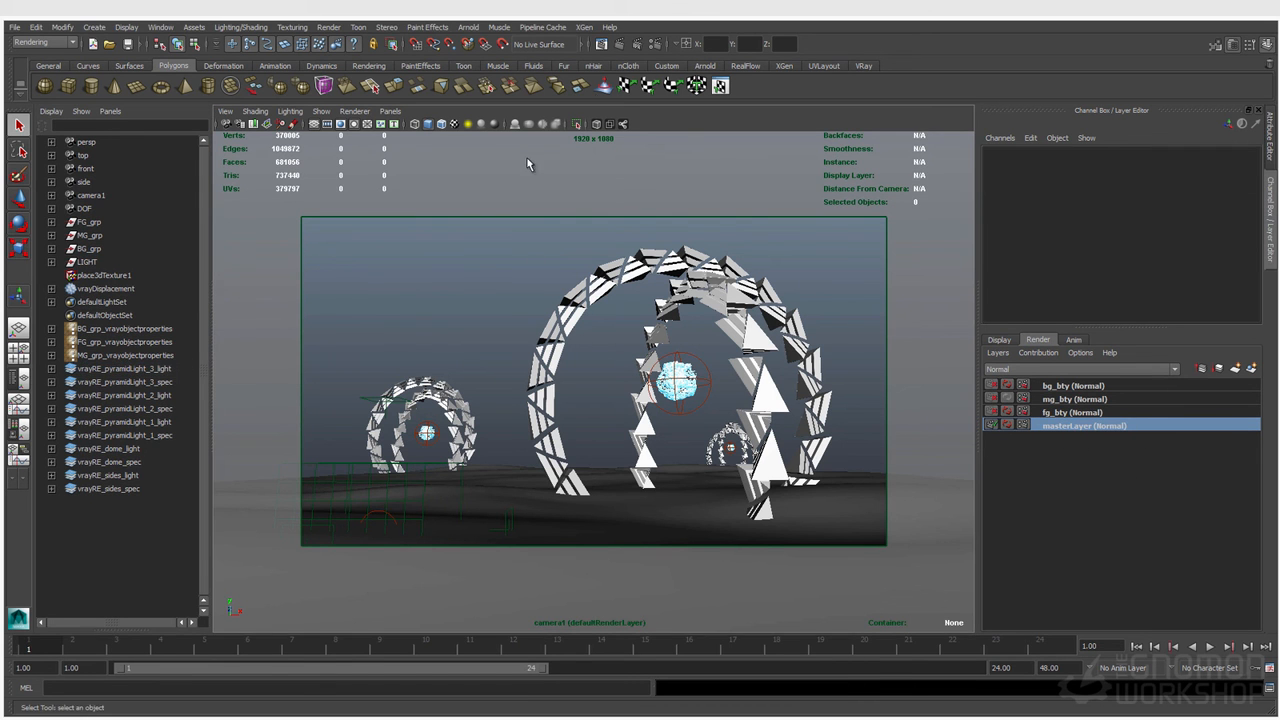
Set the version label of the image file output to v001 in the render settings.
left_click(655, 44)
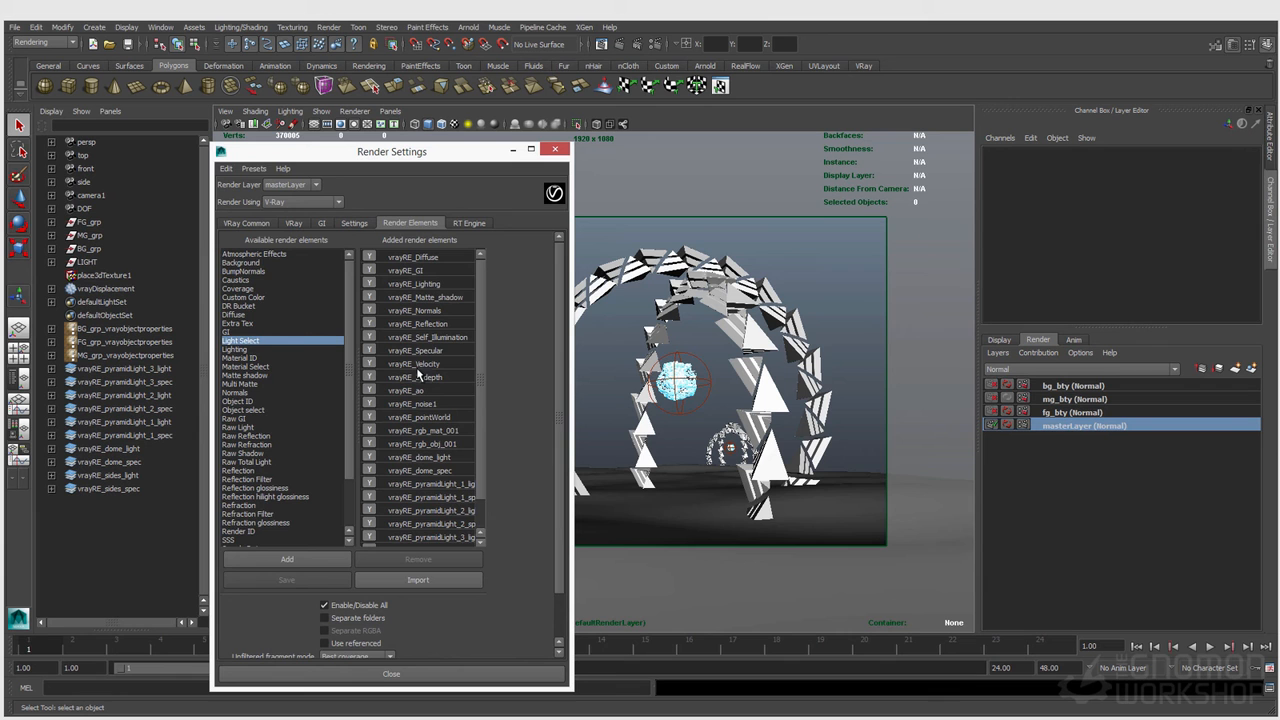
left_click(247, 223)
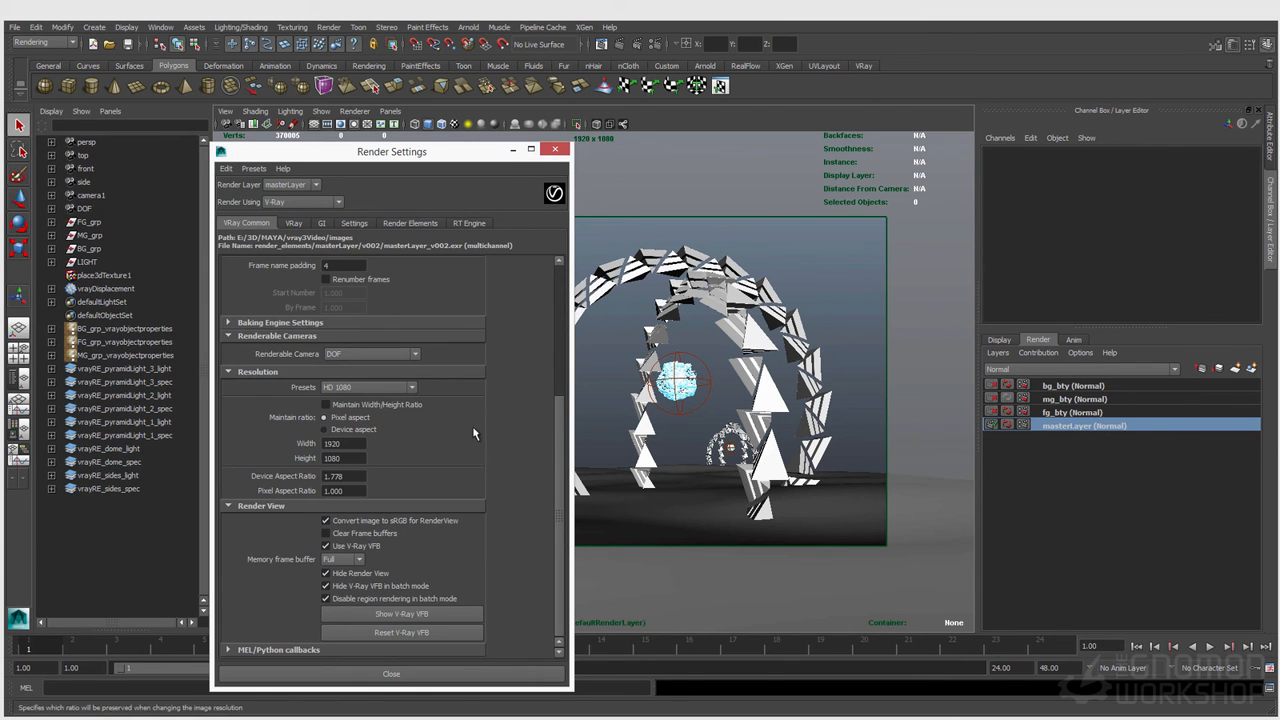
scroll(469, 438, "up", 4)
scroll(469, 438, "up", 1)
left_click_drag(337, 280, 299, 280)
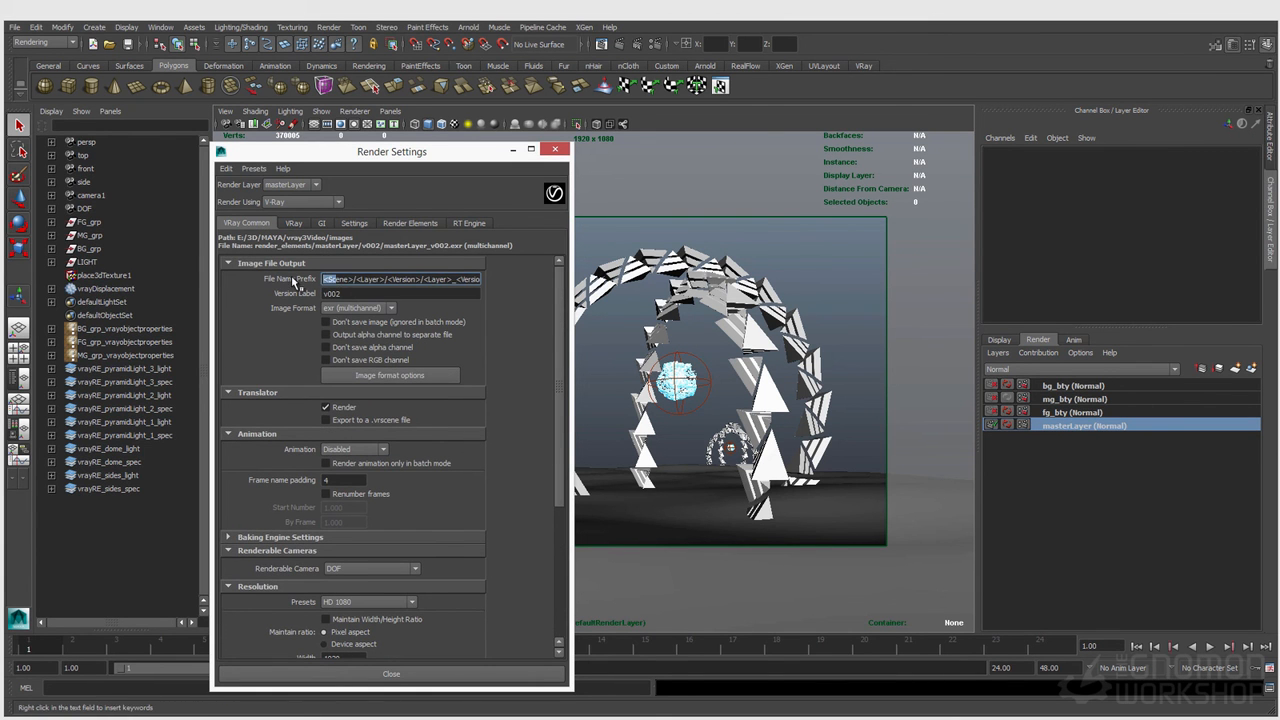
left_click(322, 290)
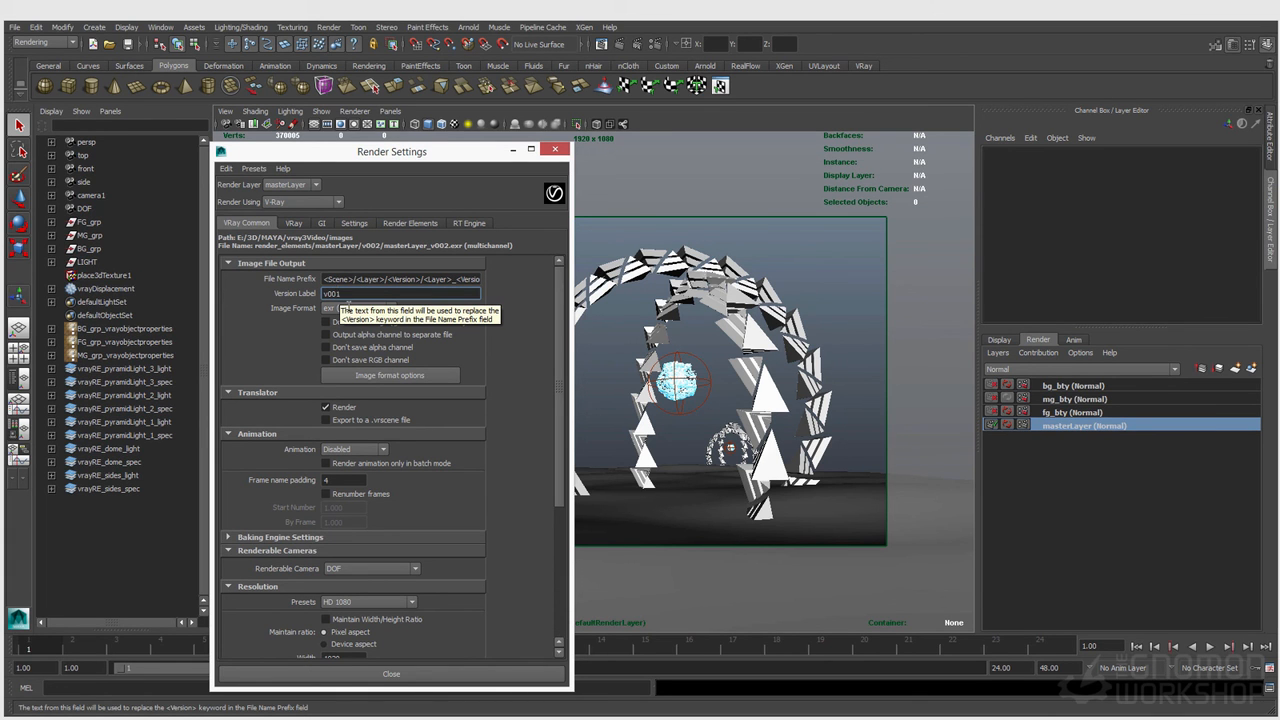
Set the renderable camera to camera1.
scroll(431, 447, "down", 3)
left_click_drag(392, 152, 315, 140)
left_click(296, 397)
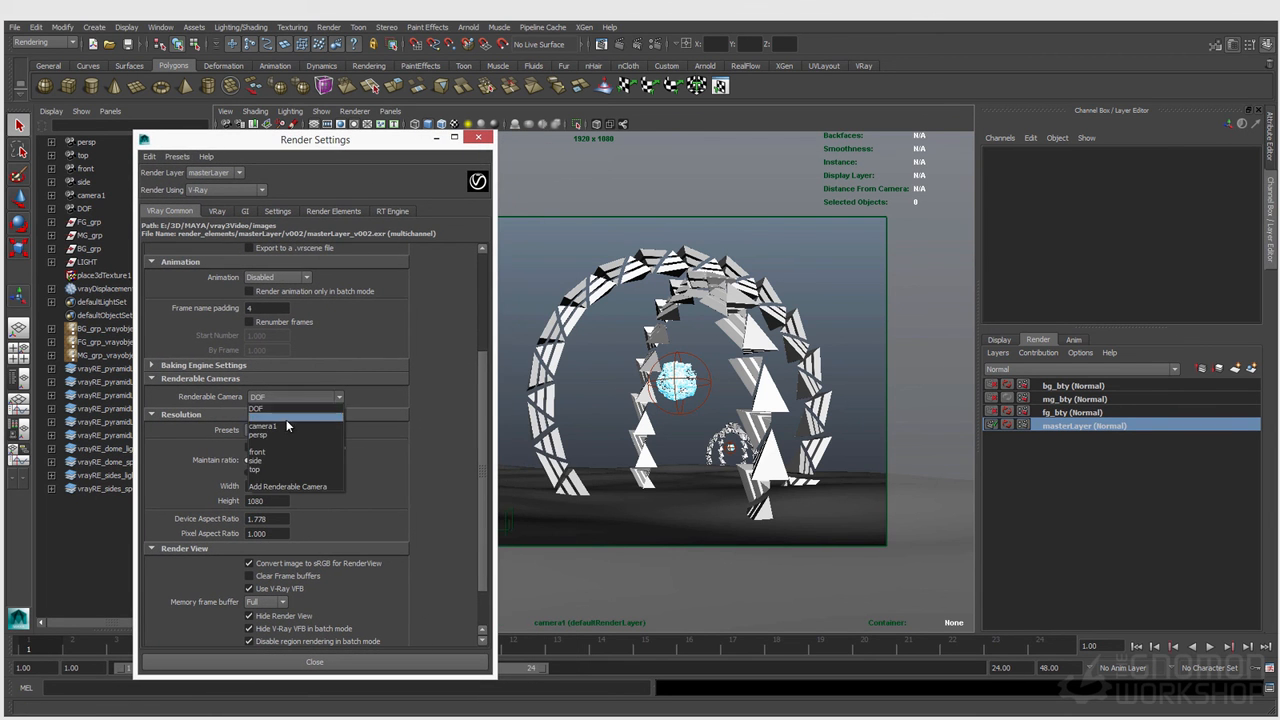
left_click(290, 426)
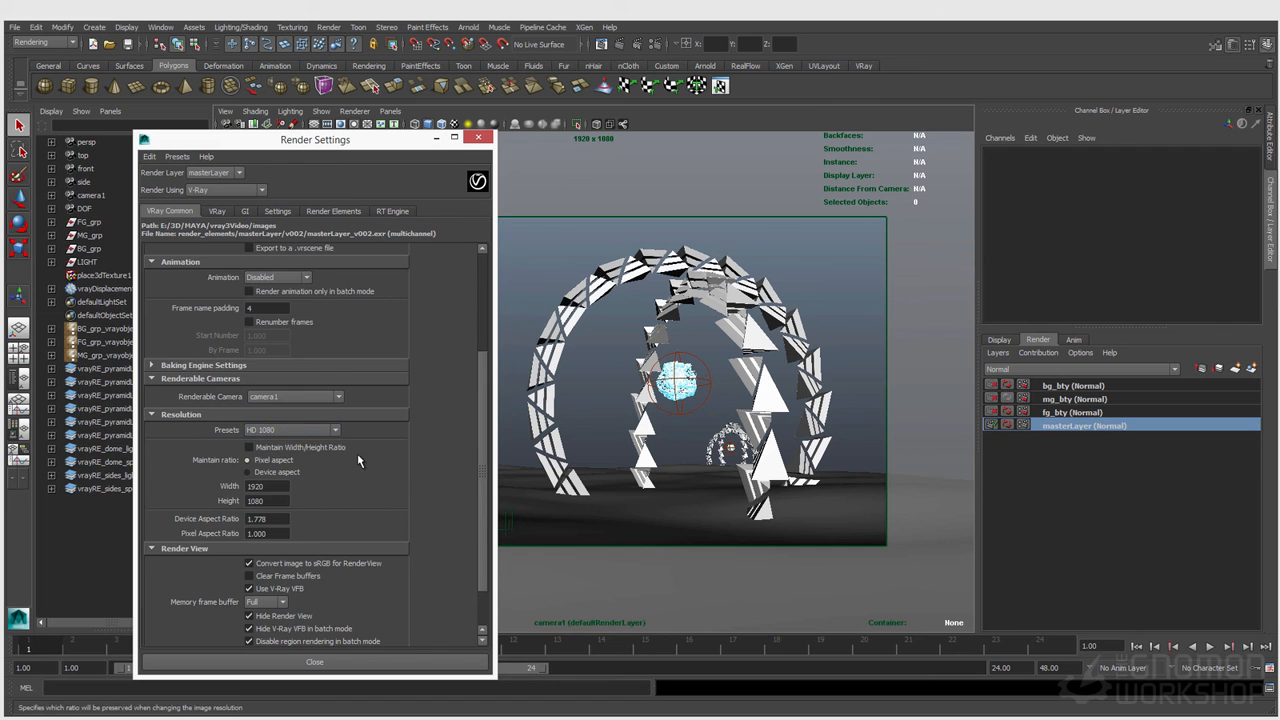
Set the adaptive image sampler's max subdivs to 10.
scroll(357, 453, "down", 1)
left_click(216, 212)
left_click(264, 389)
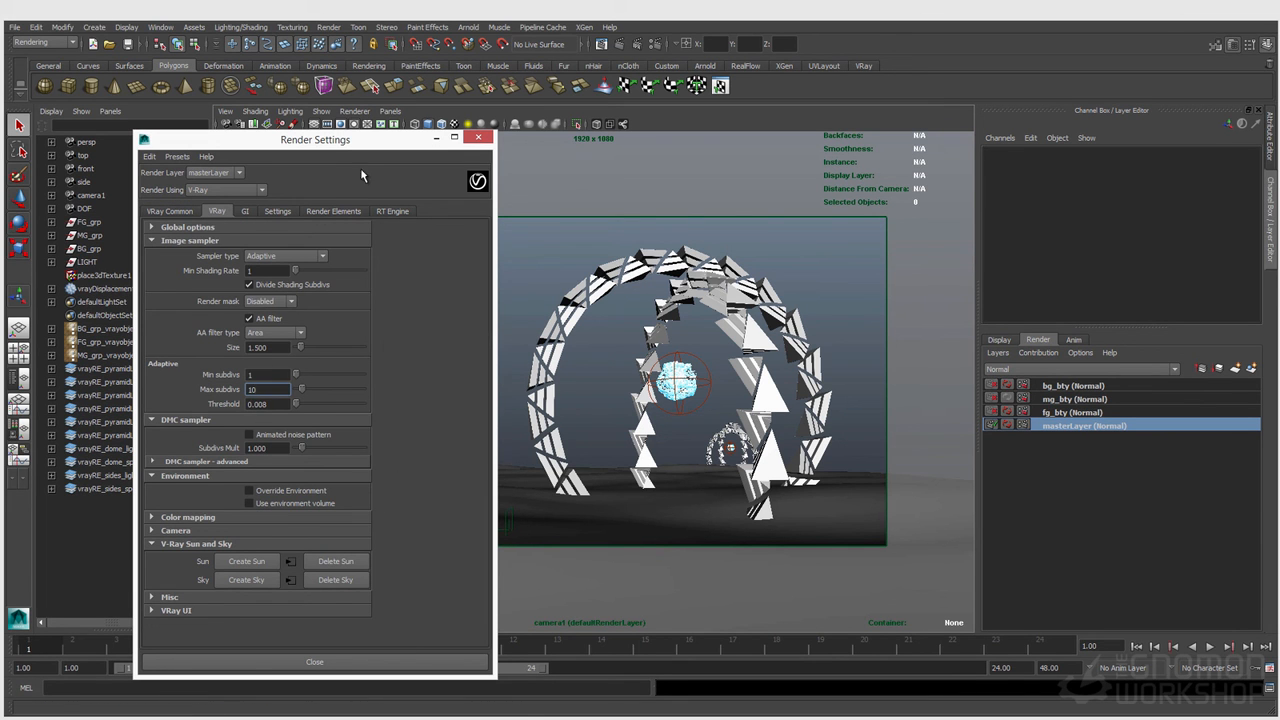
Review the GI, system and RT engine settings and the list of added render elements, and close the render settings.
left_click(245, 212)
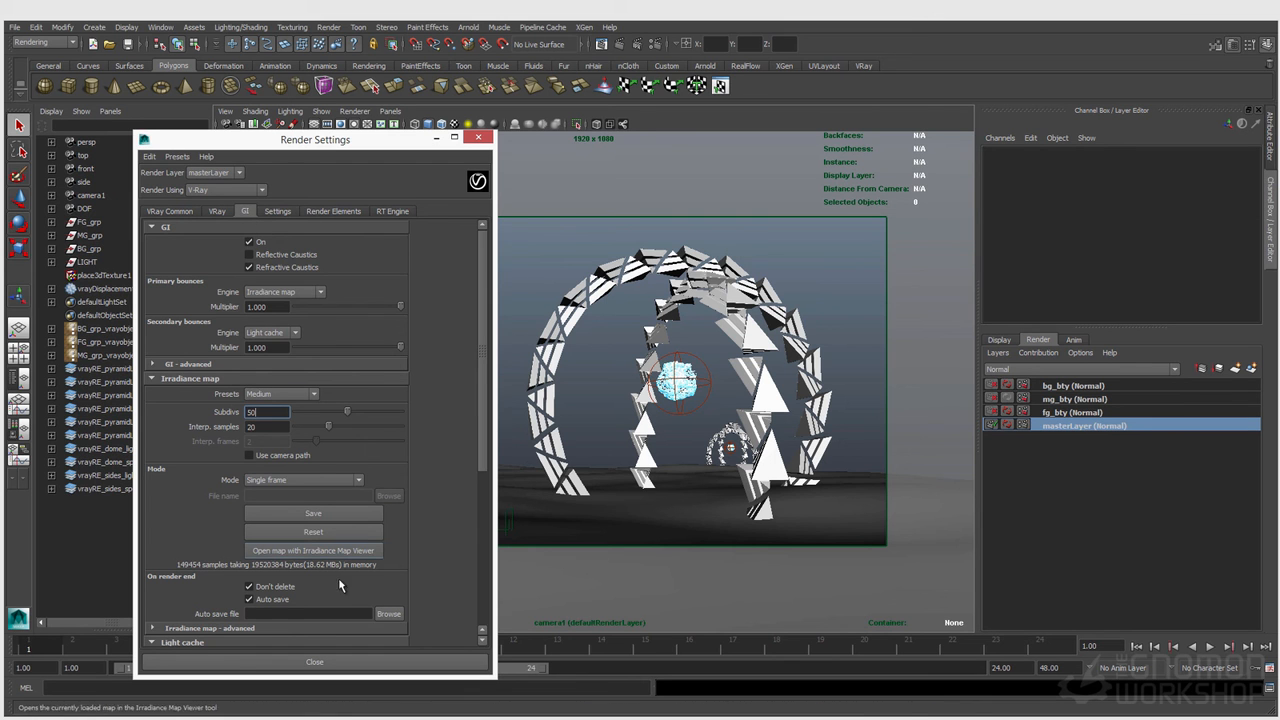
left_click(279, 213)
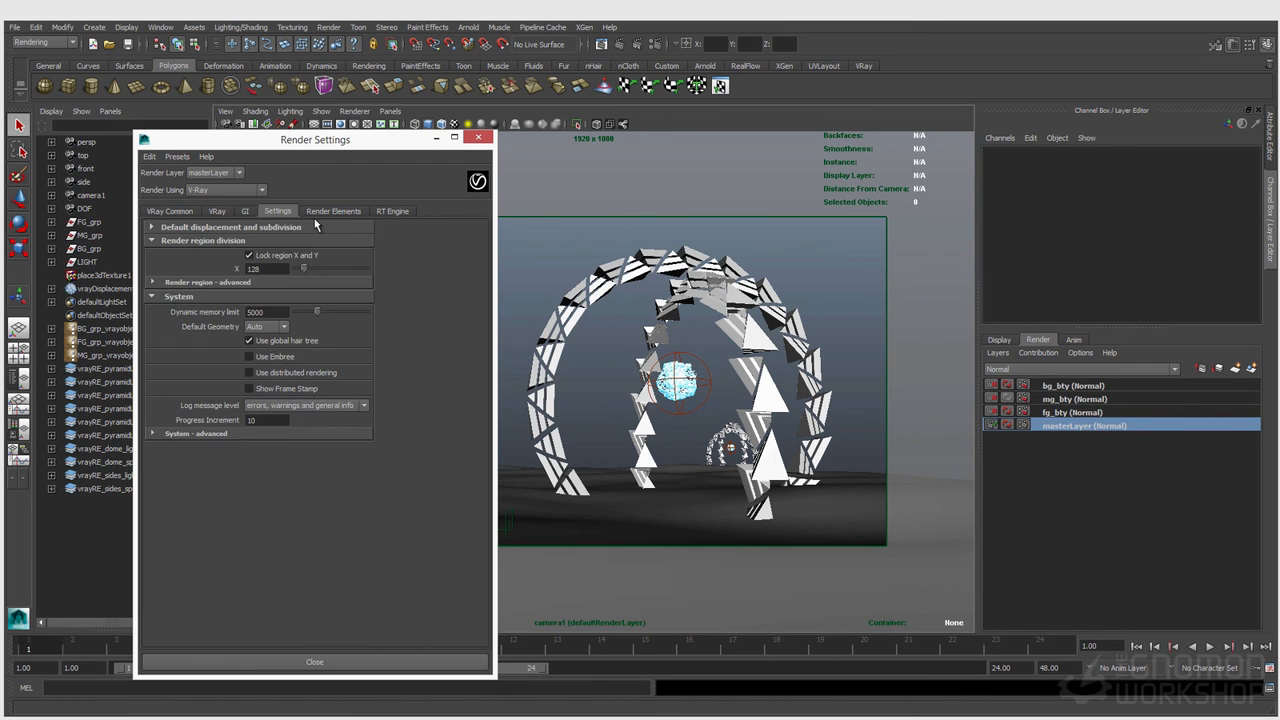
left_click(389, 213)
left_click(333, 211)
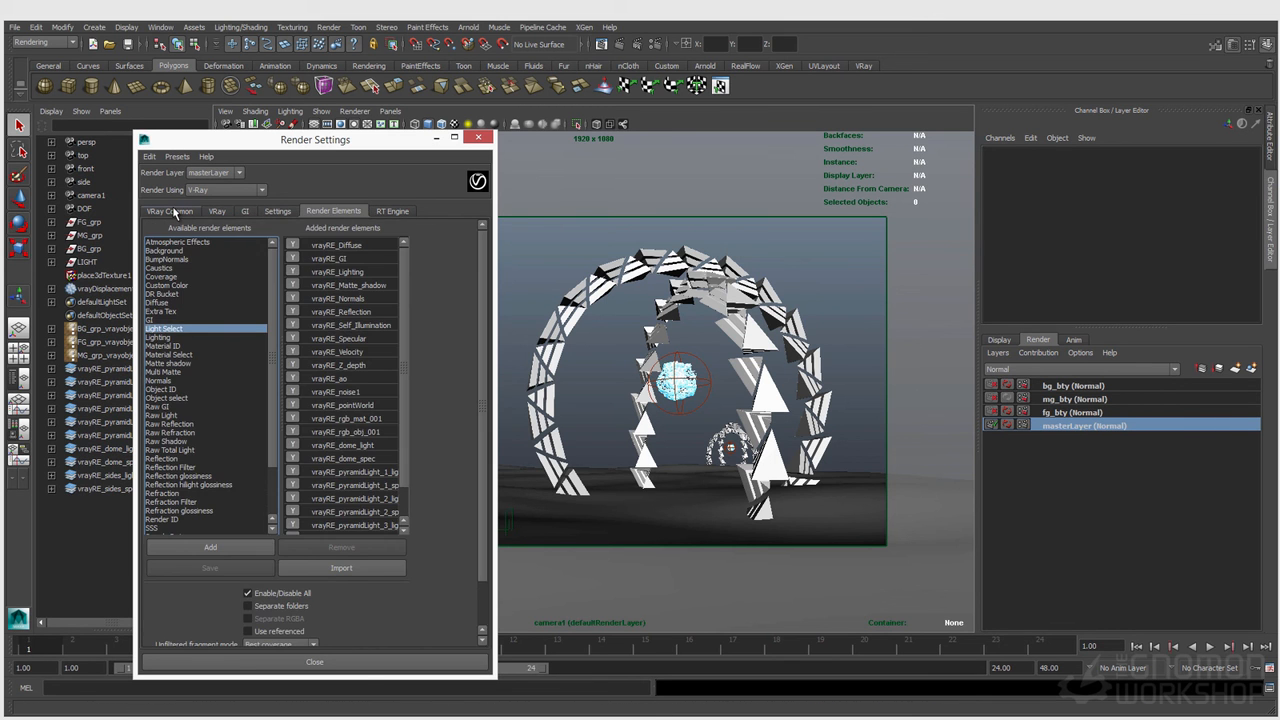
scroll(393, 398, "down", 1)
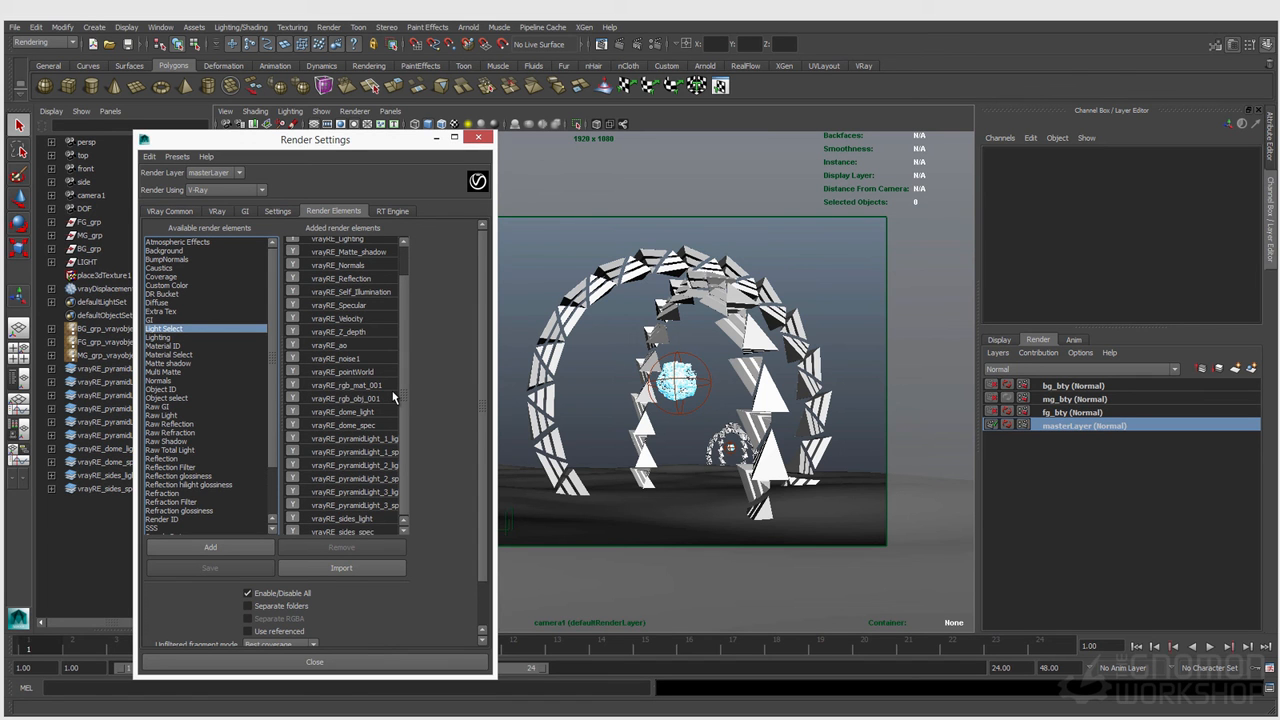
scroll(387, 398, "down", 1)
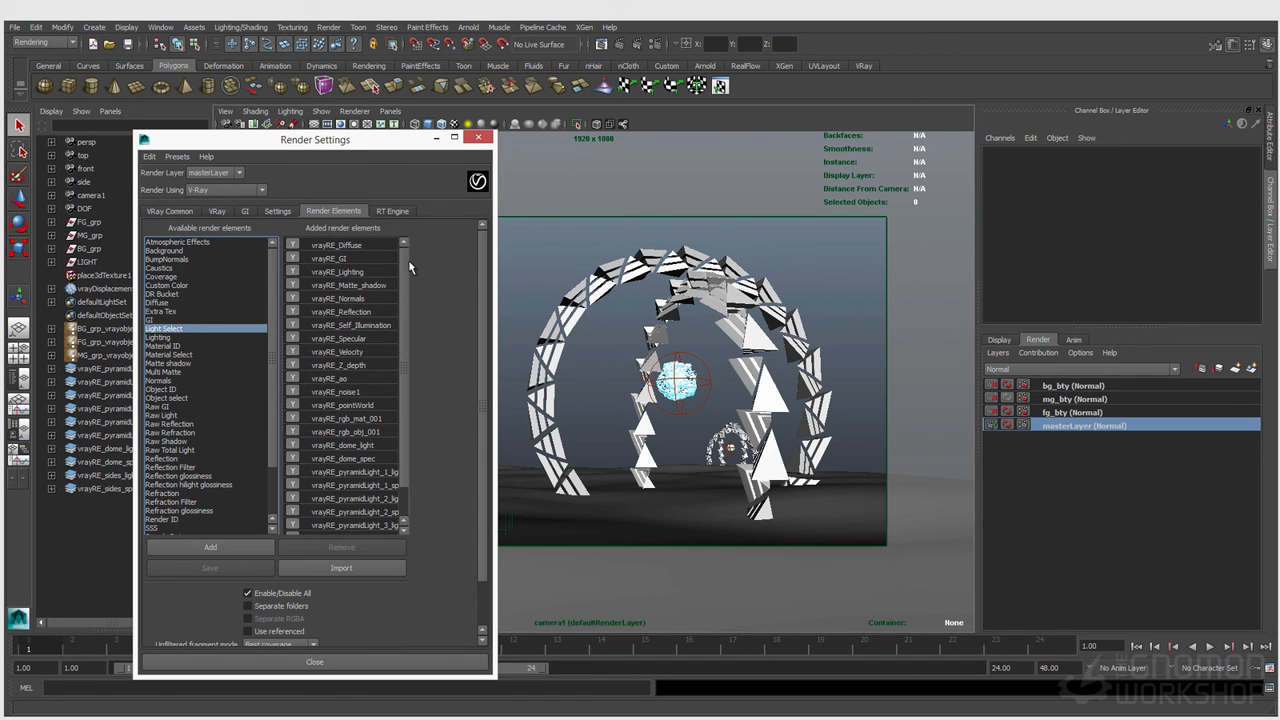
left_click(479, 137)
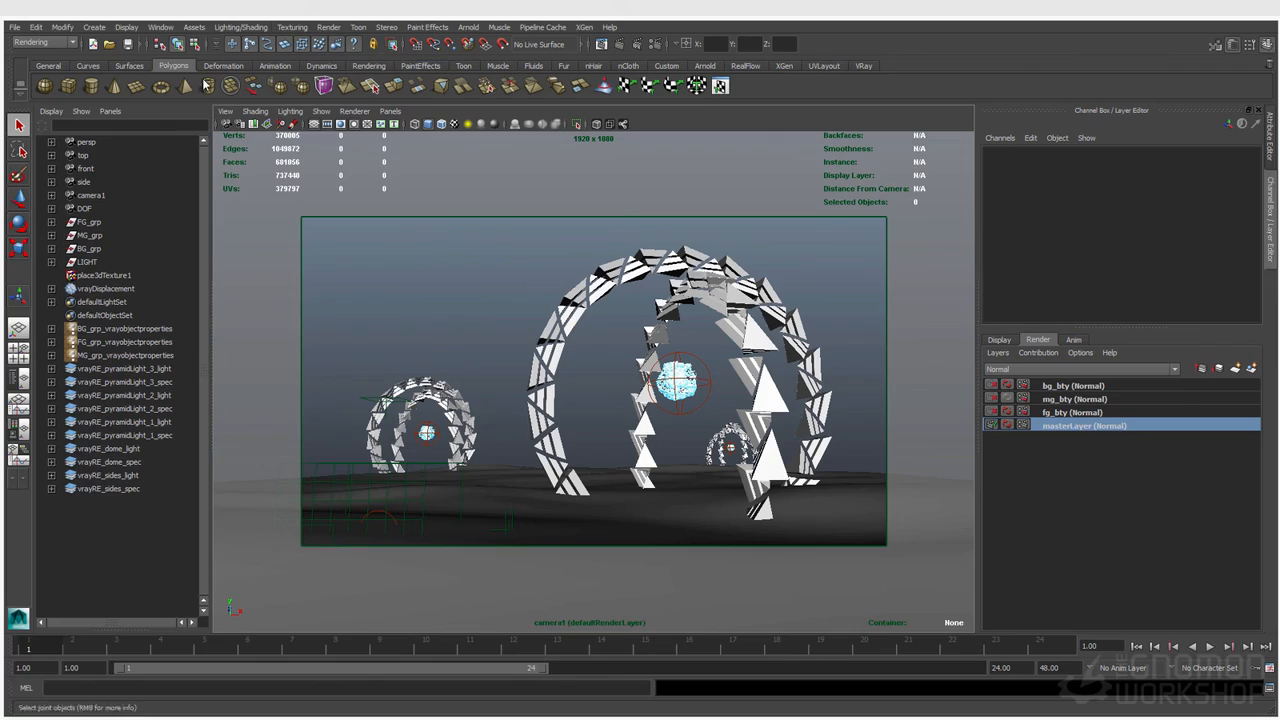